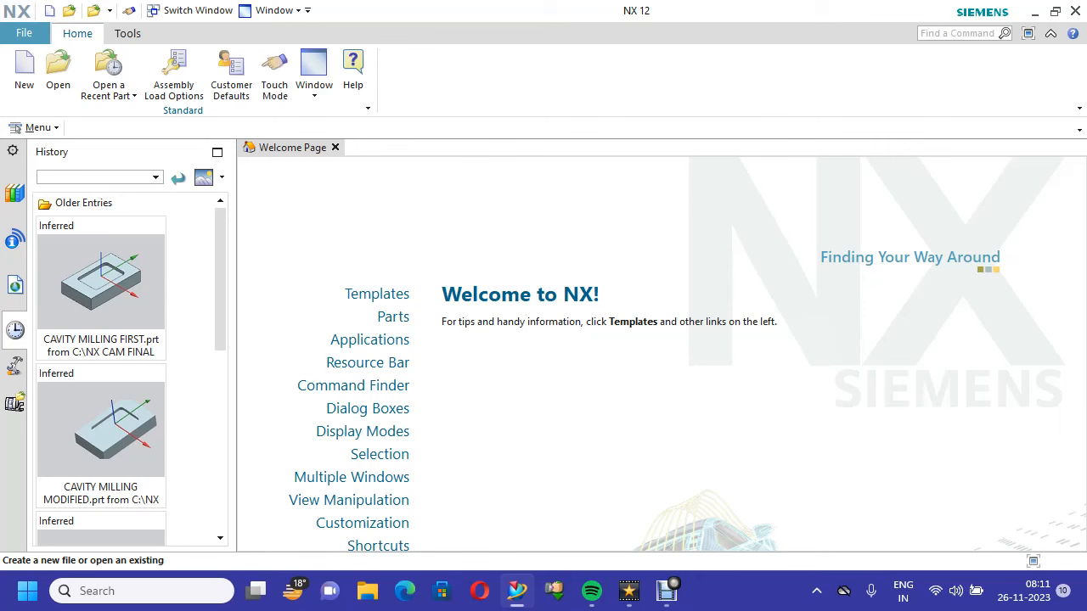
Start a new millimetre Model part and set its folder to C:\NX CAM FINAL PRODUCT\CONTOUR 9\
click(24, 74)
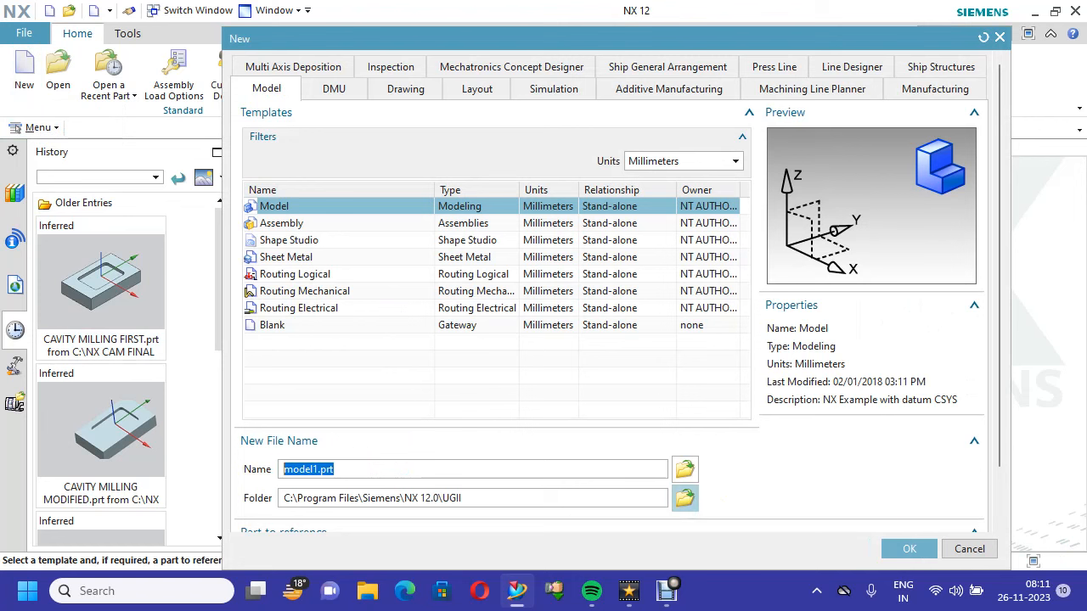
click(684, 499)
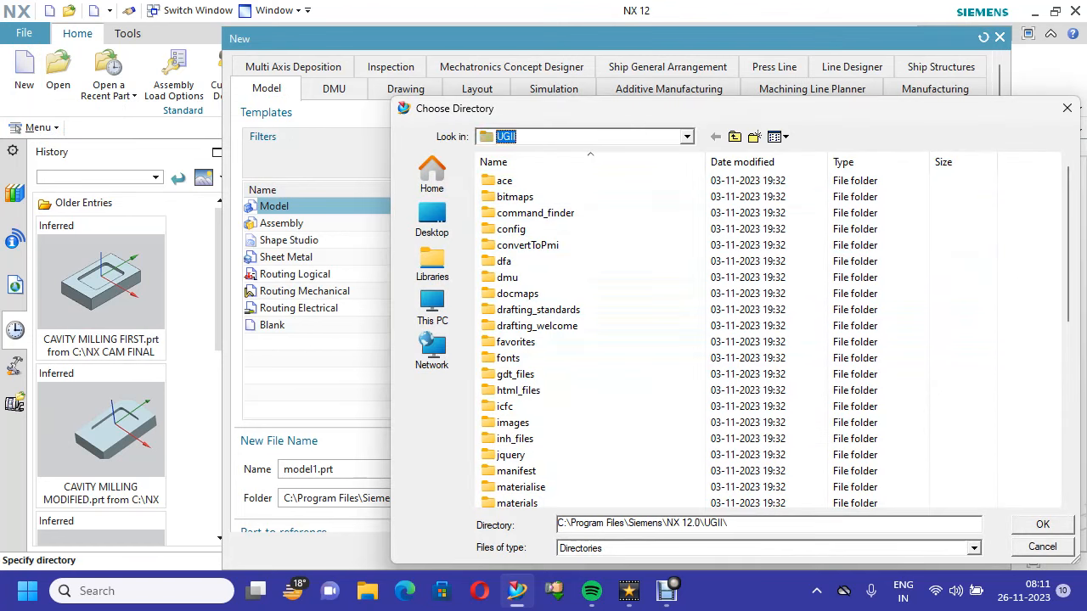
click(505, 137)
click(540, 371)
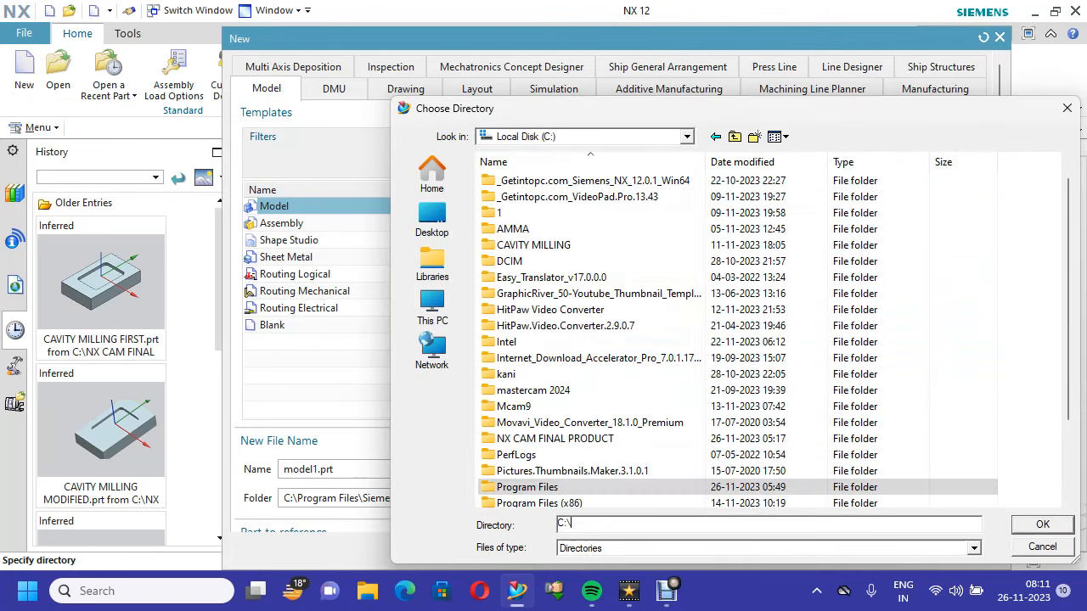
double_click(554, 438)
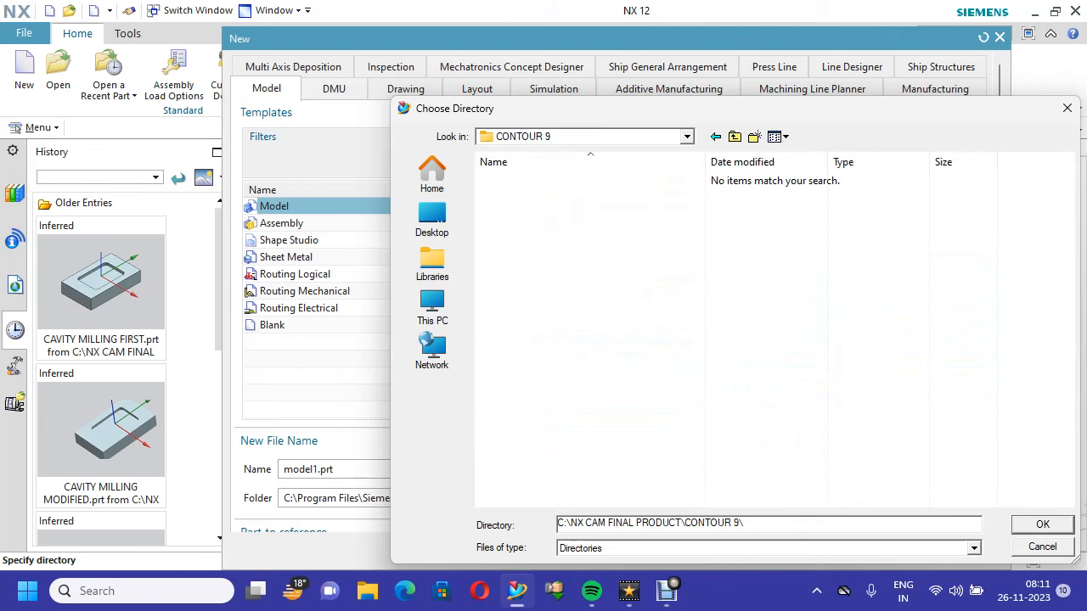
click(1043, 524)
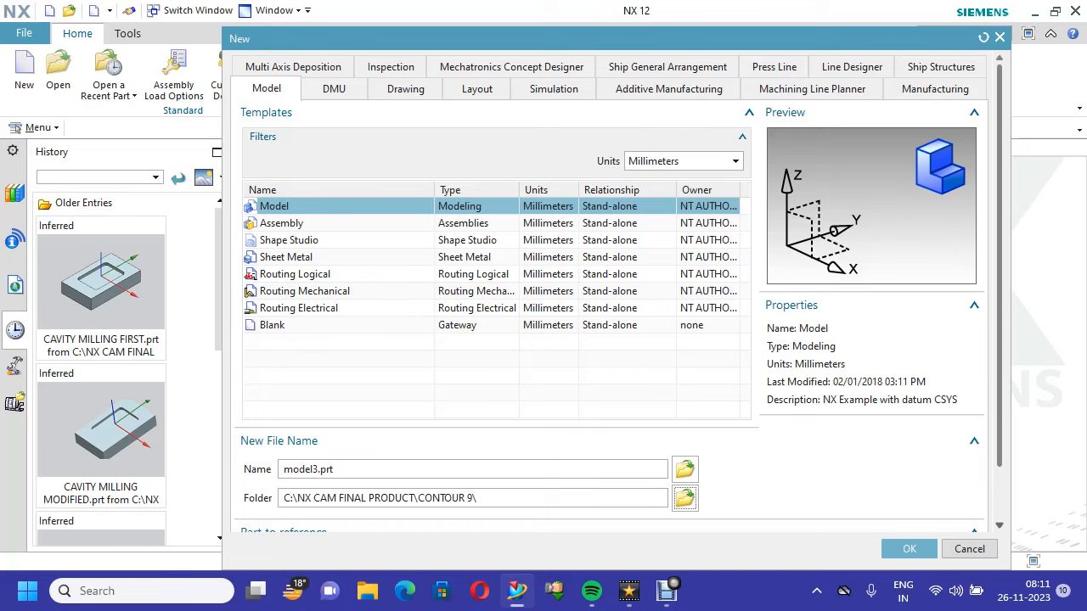
Name the new part CONTOUR1 and create it
double_click(338, 469)
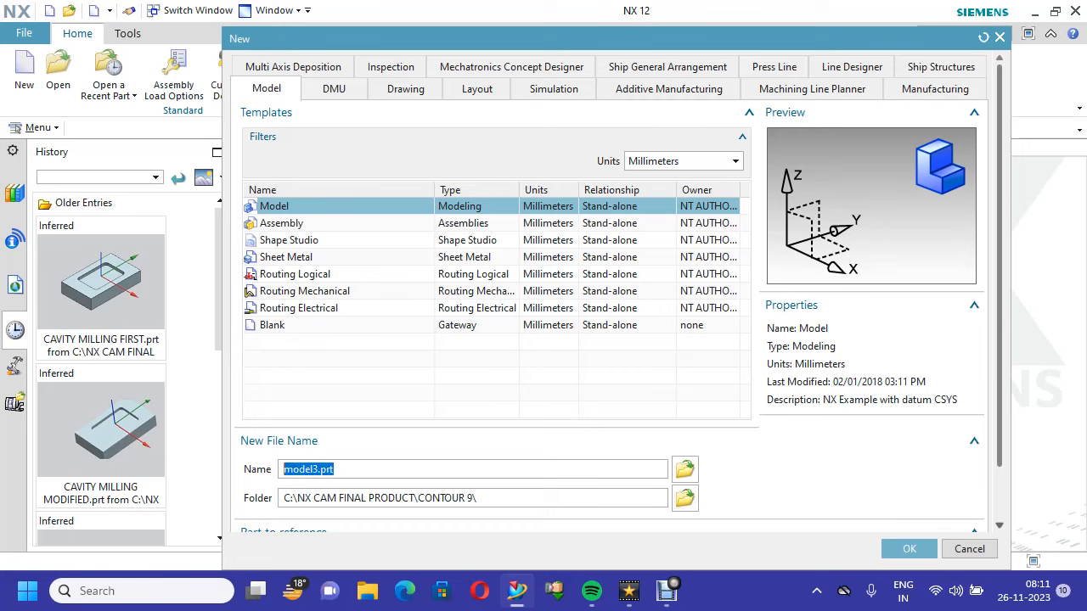
text(c)
key(BackSpace)
key(BackSpace)
text(CONTOUR1)
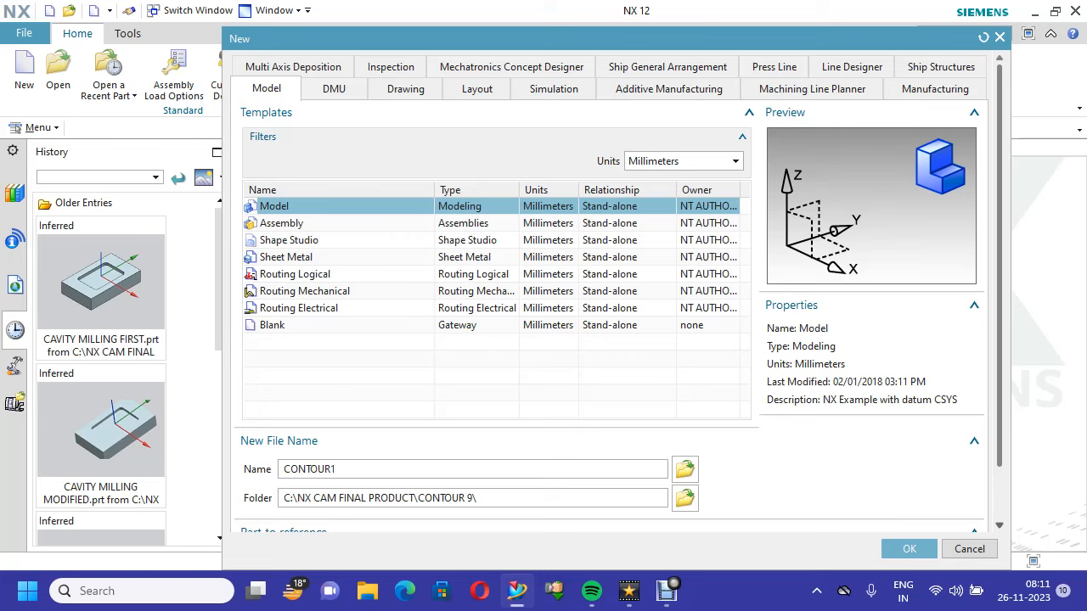
key(Tab)
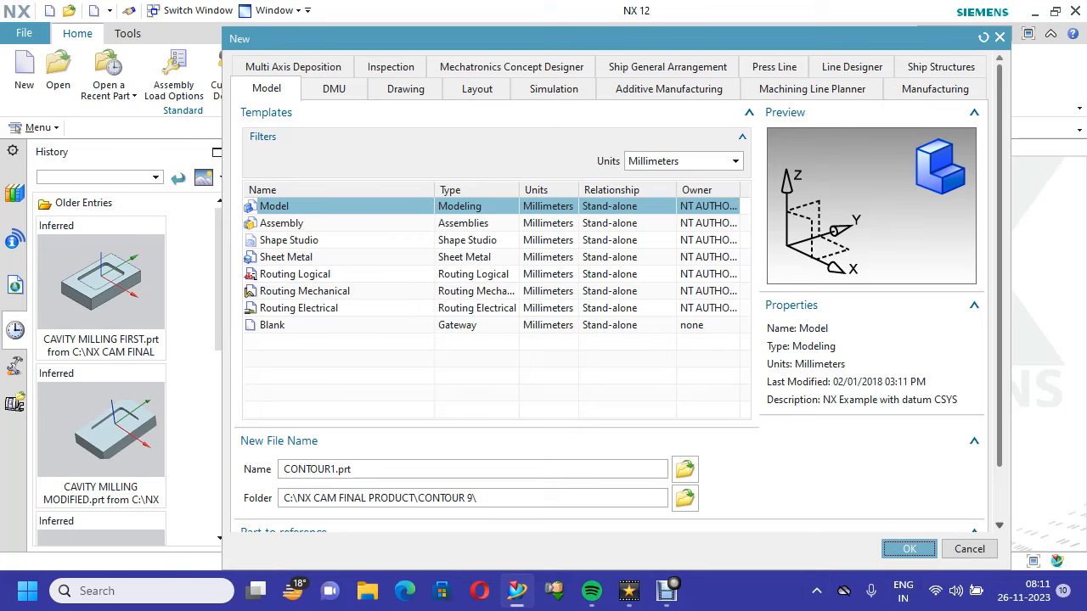
key(Return)
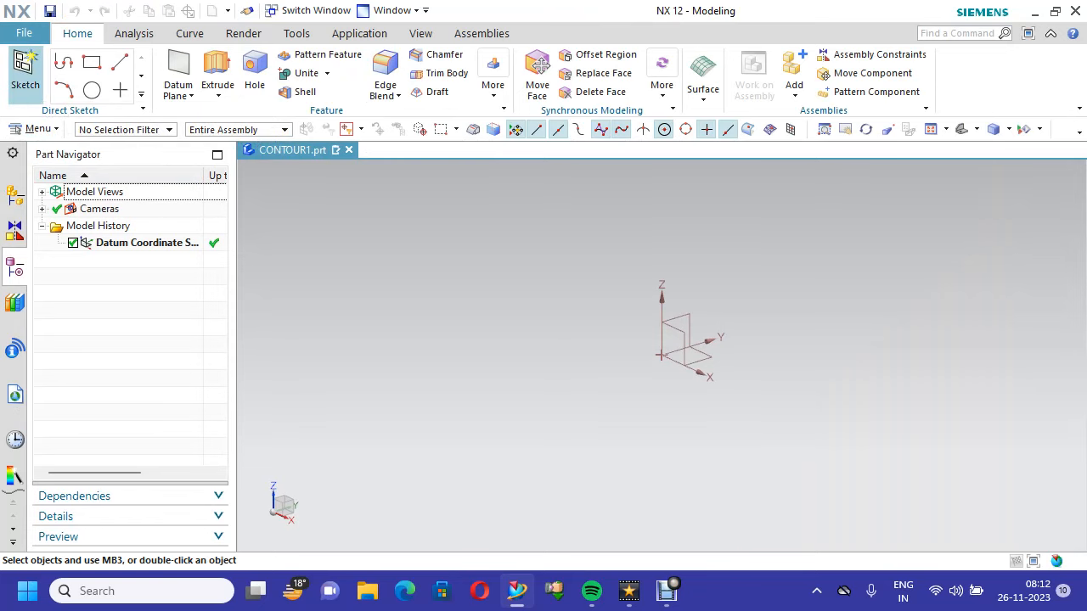
Start a sketch on the XY plane and draw a 100 by 80 mm rectangle centred on the origin
click(25, 74)
click(155, 224)
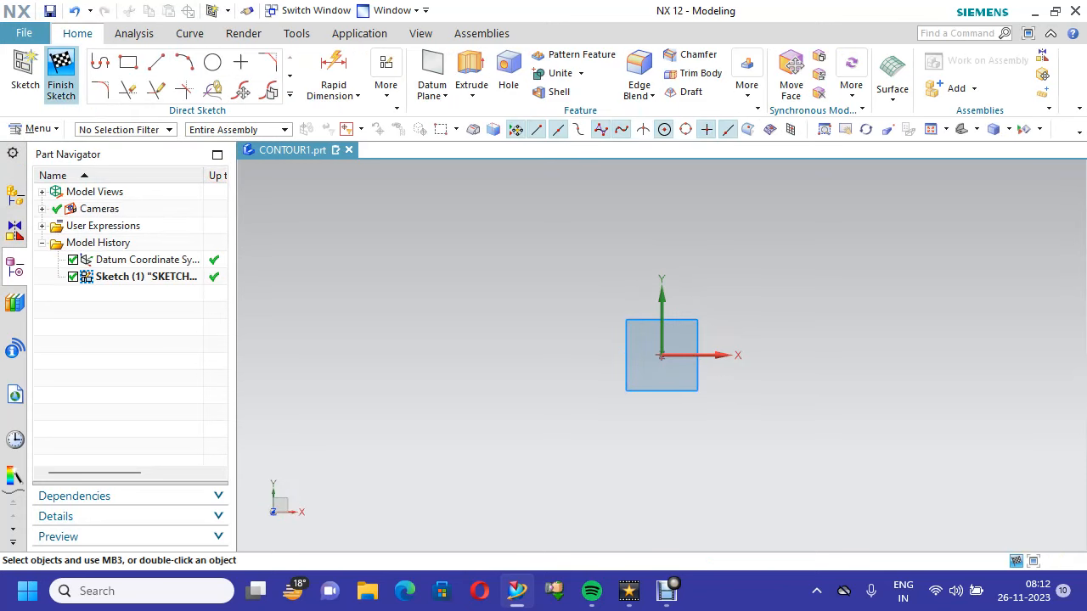
click(129, 62)
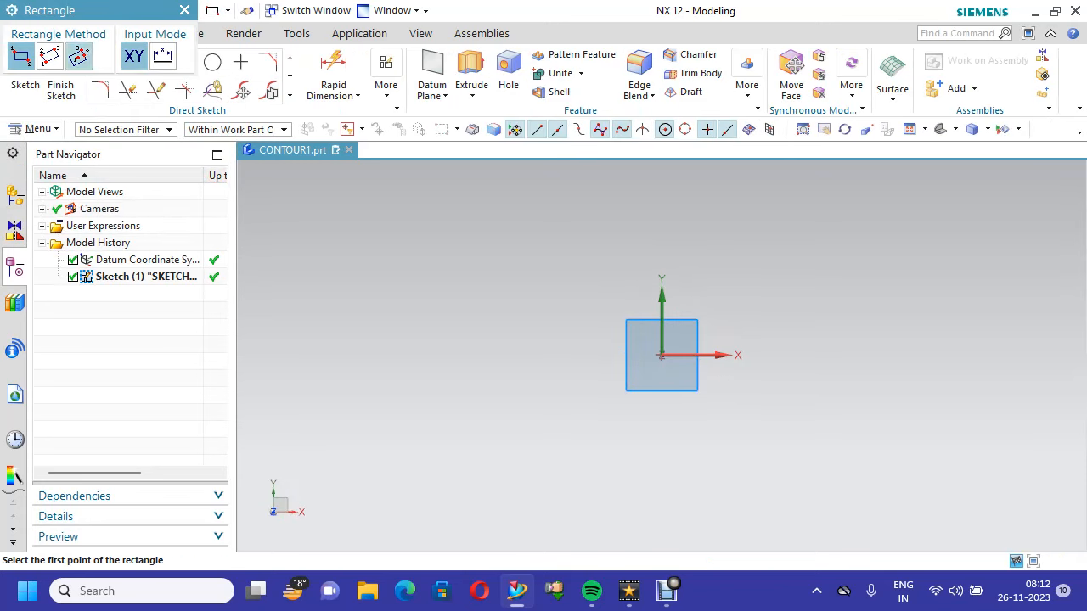
click(79, 56)
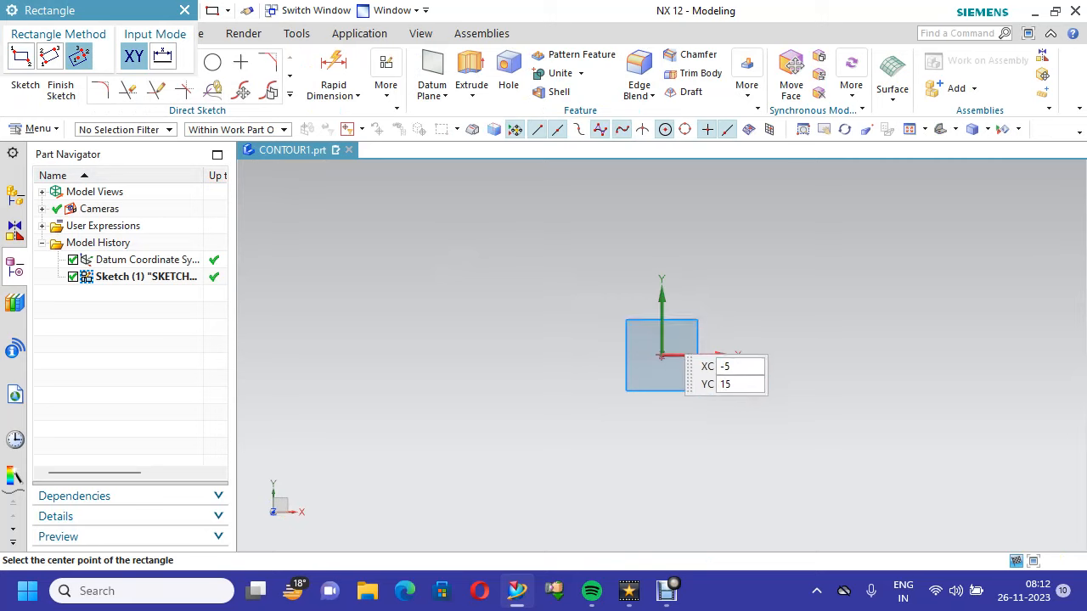
click(661, 355)
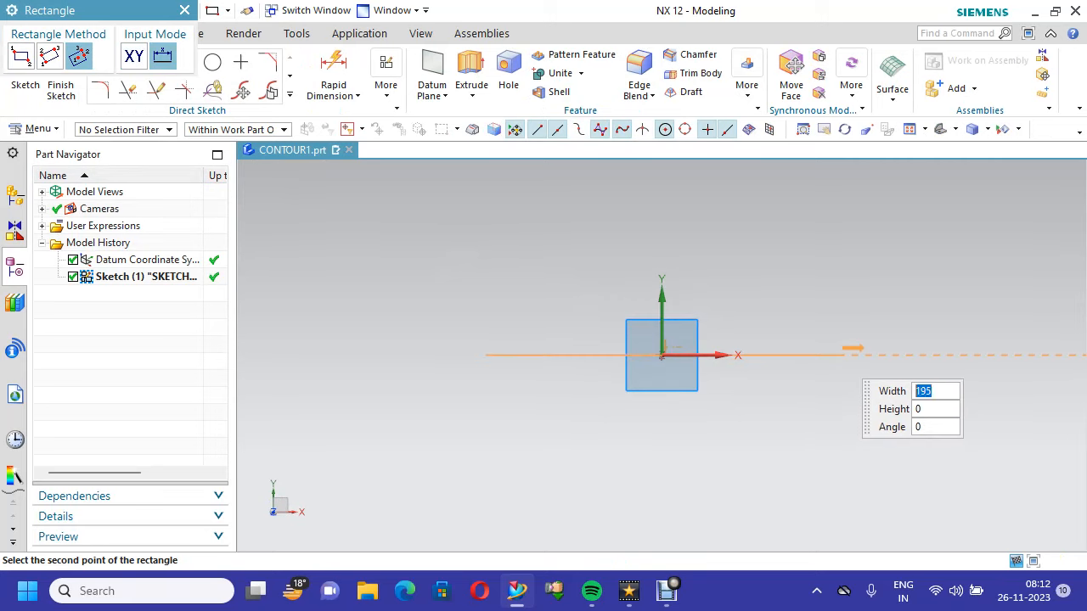
text(100)
key(Tab)
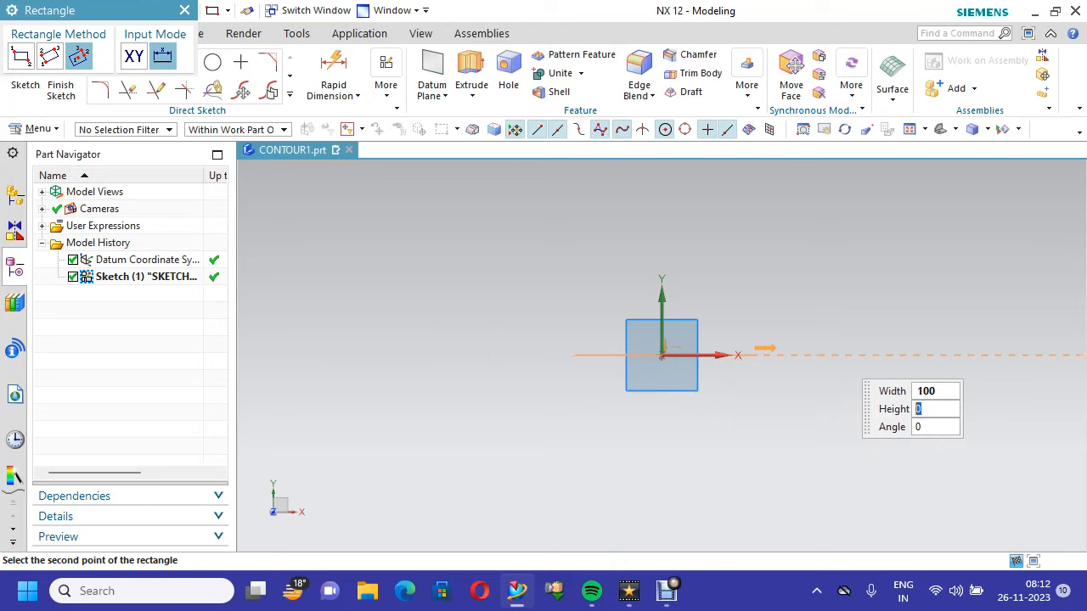
text(8)
key(Tab)
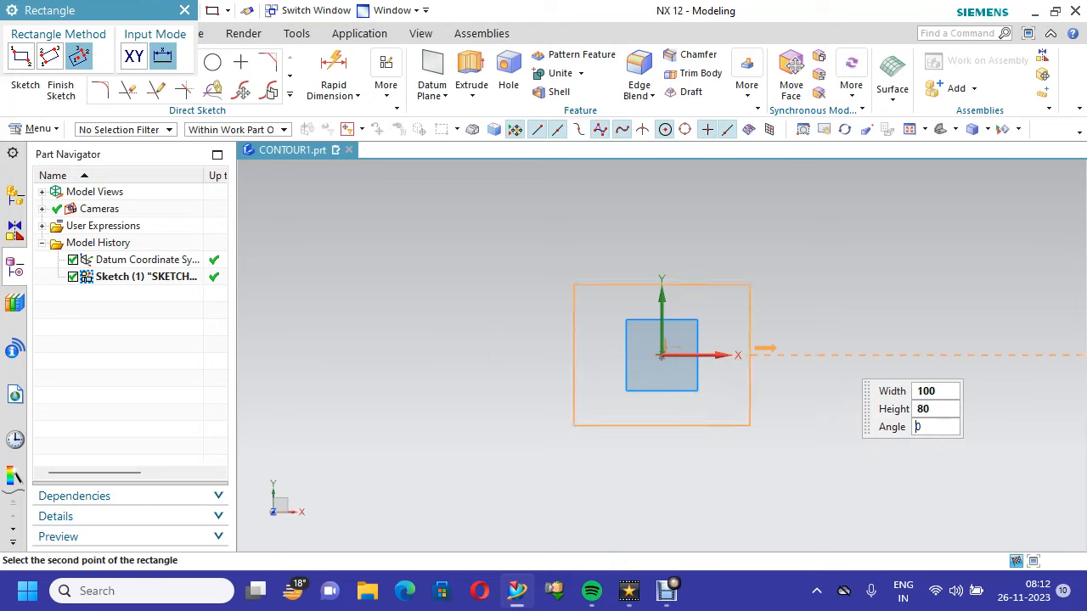
key(Return)
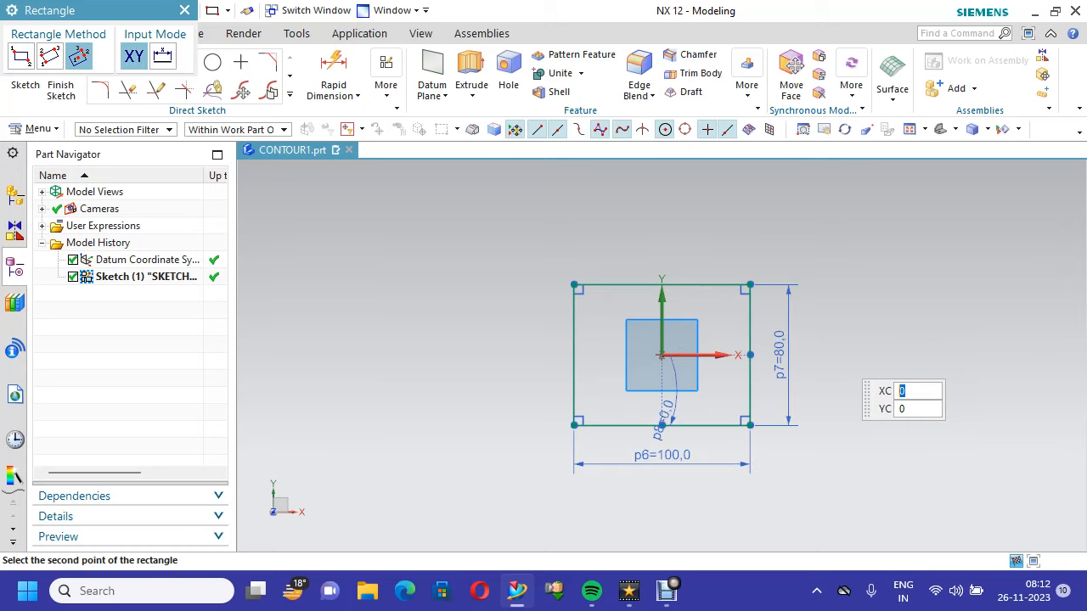
Draw an inner rectangle of 80 by 60 mm centred on the origin and finish the sketch
scroll(853, 386, up, 3)
scroll(858, 391, down, 1)
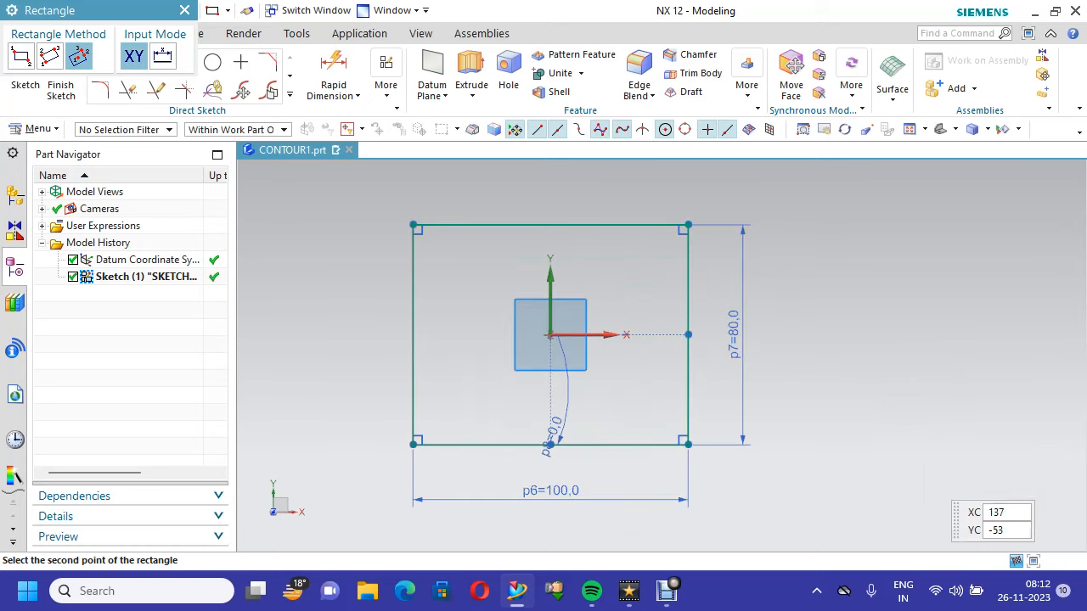
click(550, 334)
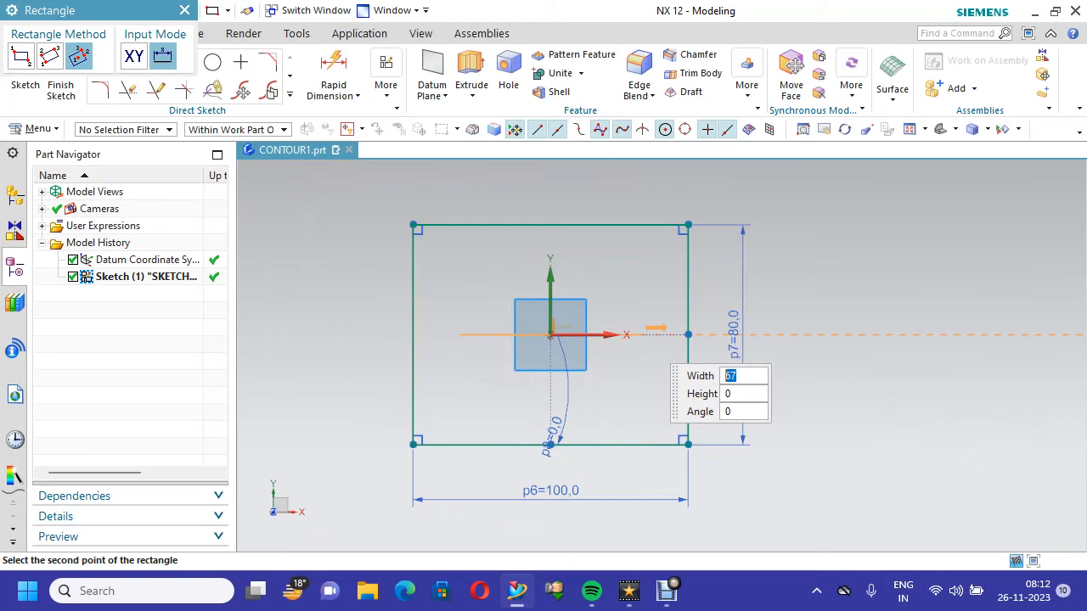
text(80)
key(Tab)
text(6)
key(Return)
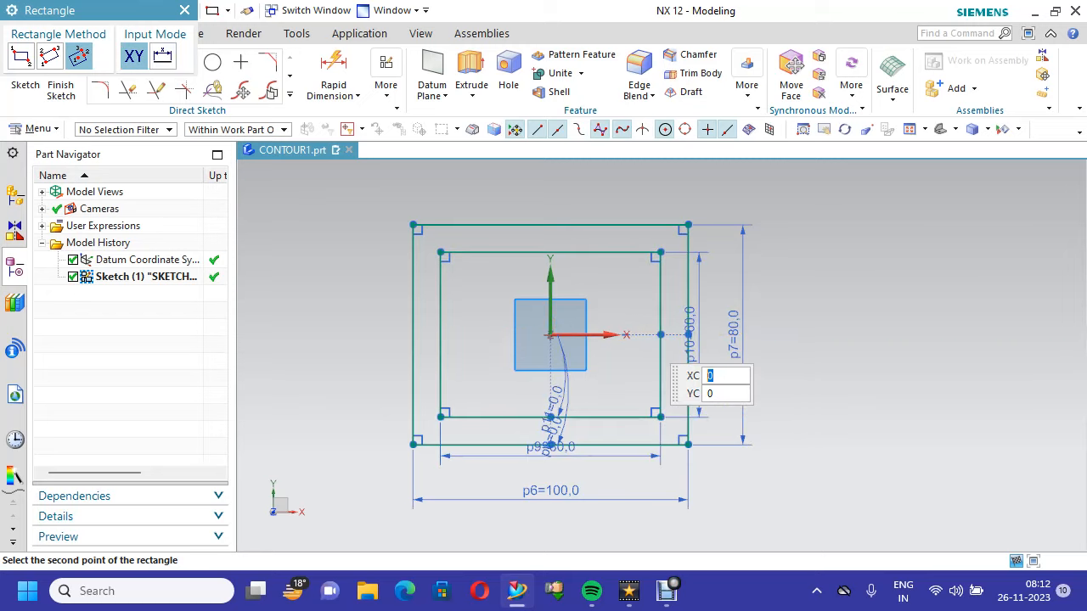
middle_drag(817, 329, 798, 245)
middle_drag(842, 357, 846, 321)
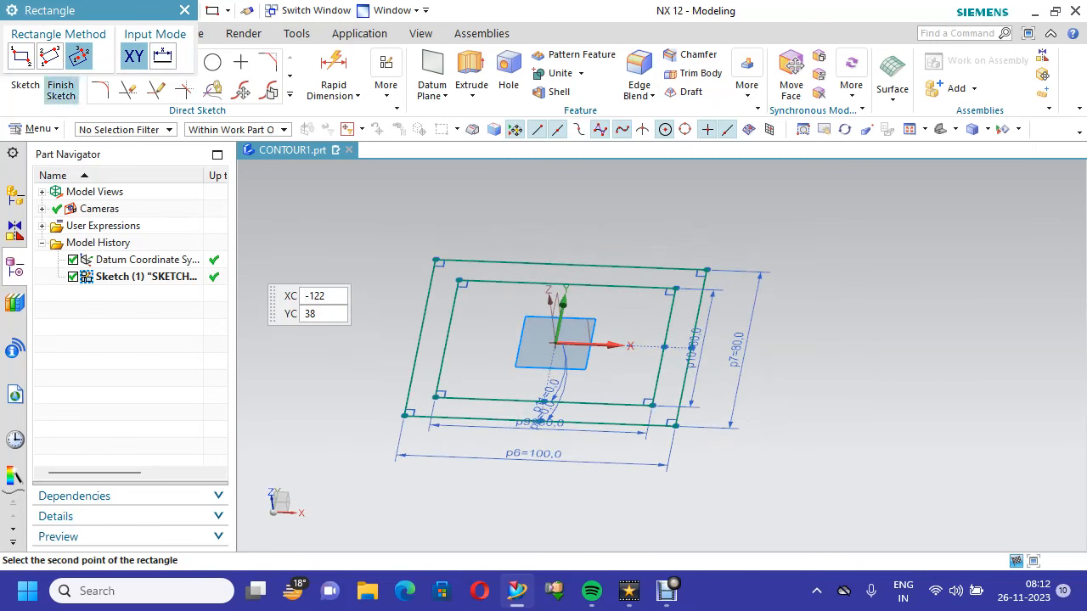
click(61, 78)
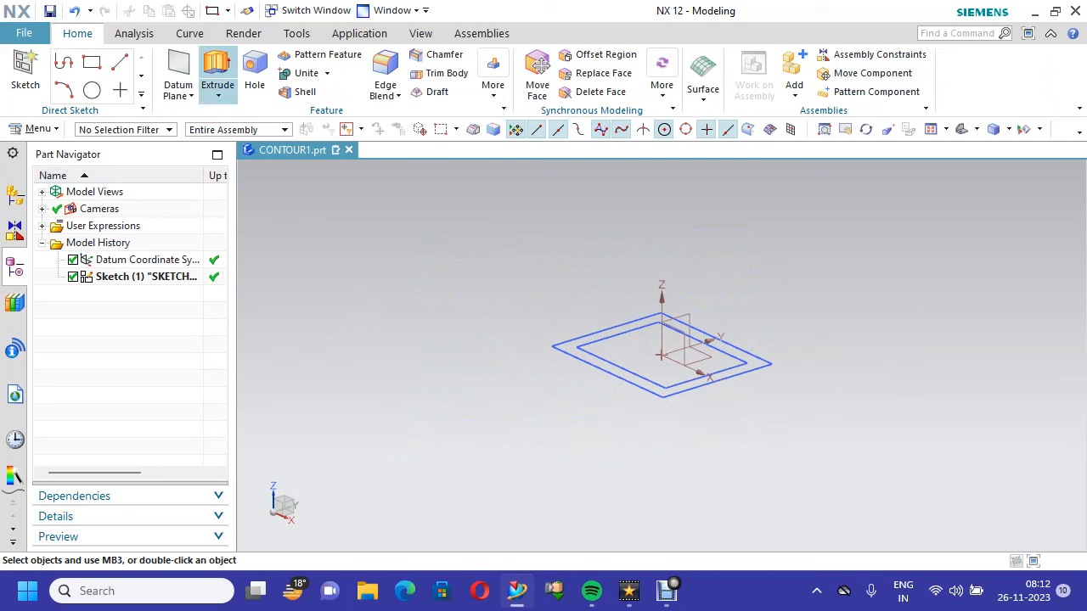
Extrude the outer rectangle from 0 to -60 mm as a solid block
click(217, 81)
click(609, 339)
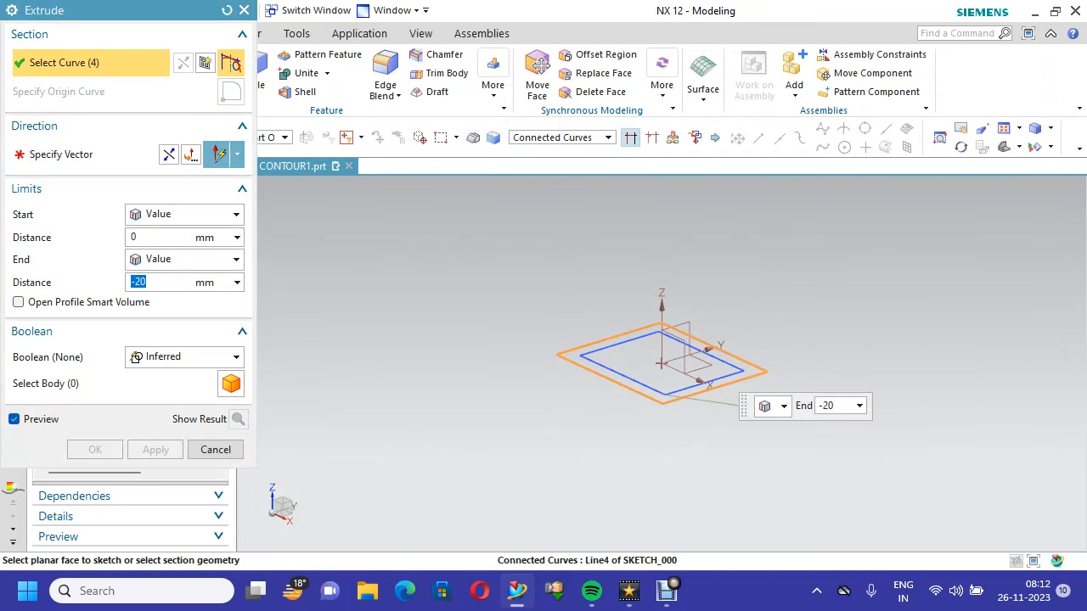
text(-75)
key(Return)
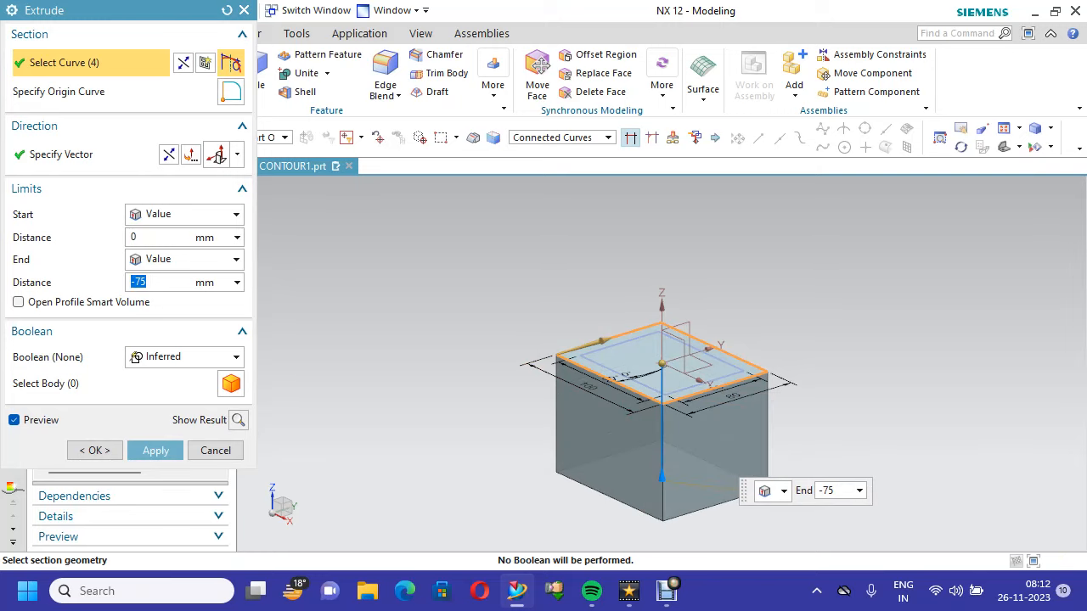
text(-60)
key(Return)
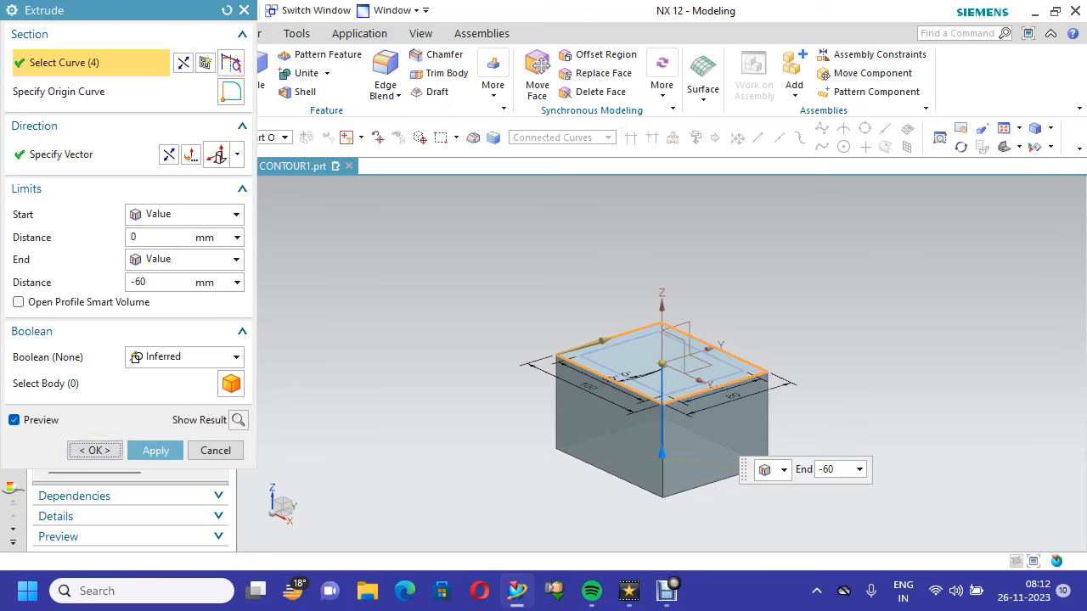
click(94, 450)
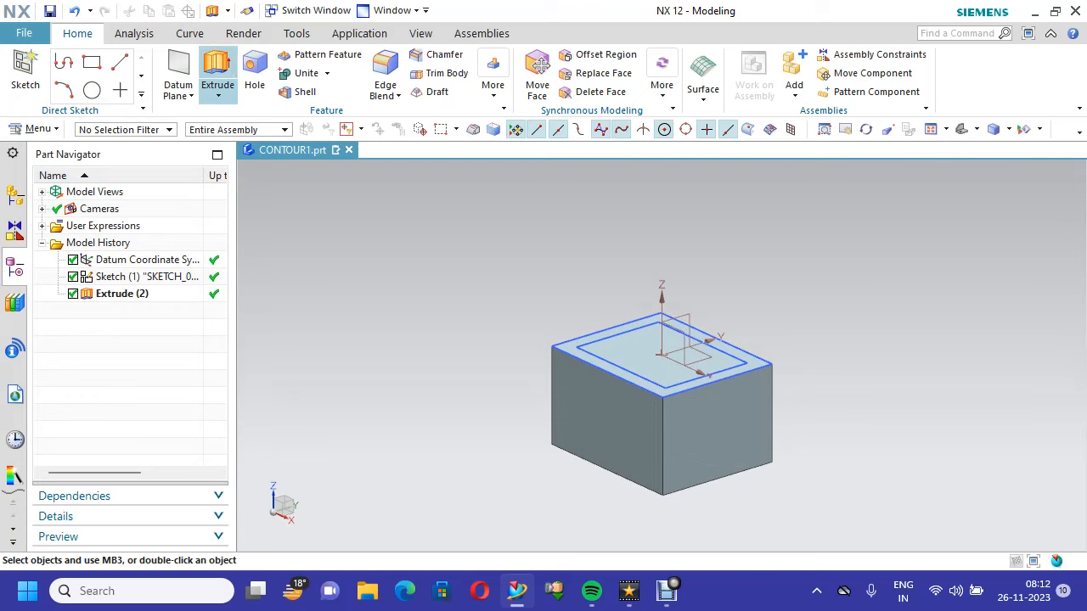
Extrude the inner rectangle from 0 to -50 mm with the Subtract Boolean to cut a pocket into the block
click(217, 79)
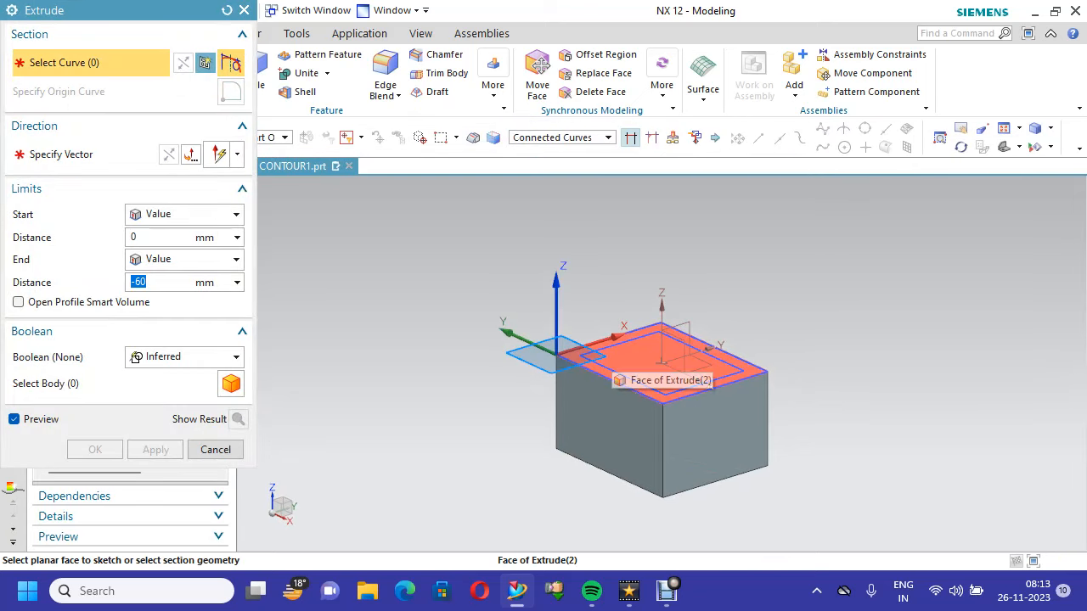
click(620, 345)
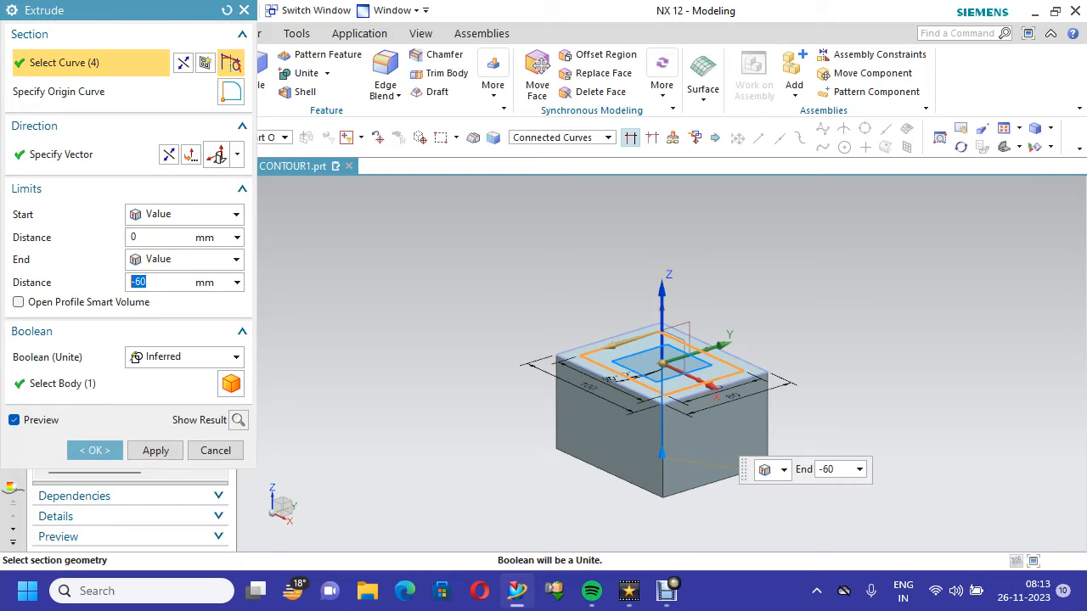
text(-50)
click(184, 357)
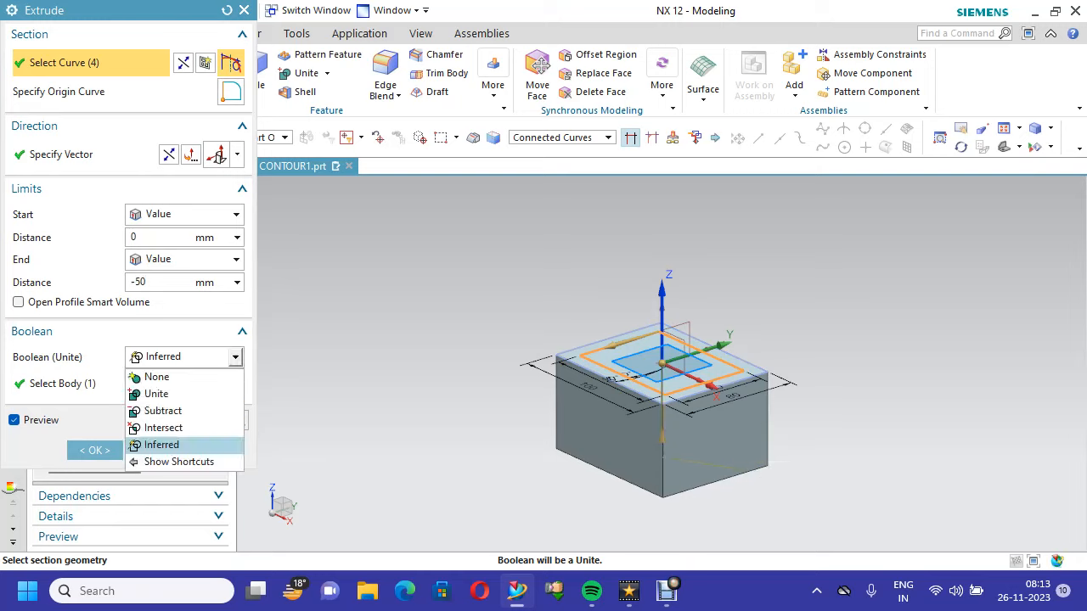
click(164, 411)
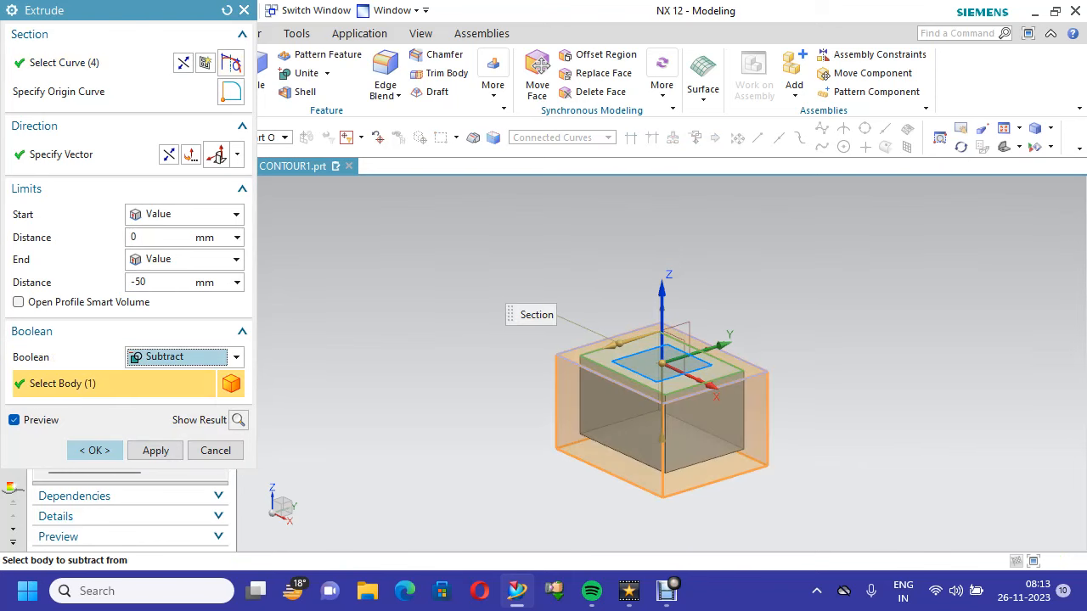
click(95, 450)
Start a new sketch on the block's long front side face, using the work part origin
scroll(452, 306, up, 3)
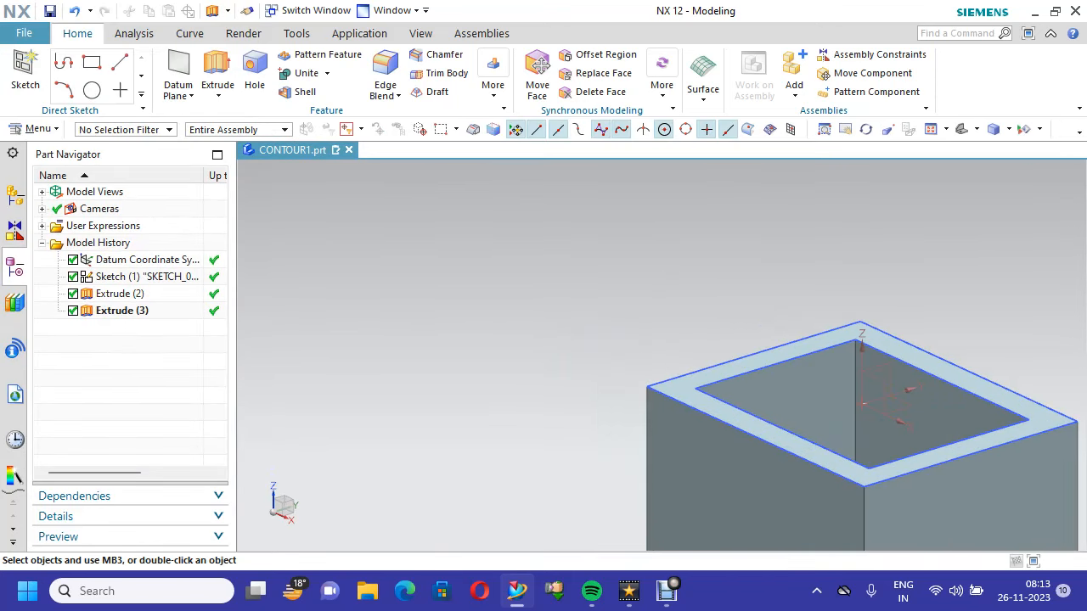
right_click(340, 226)
click(374, 259)
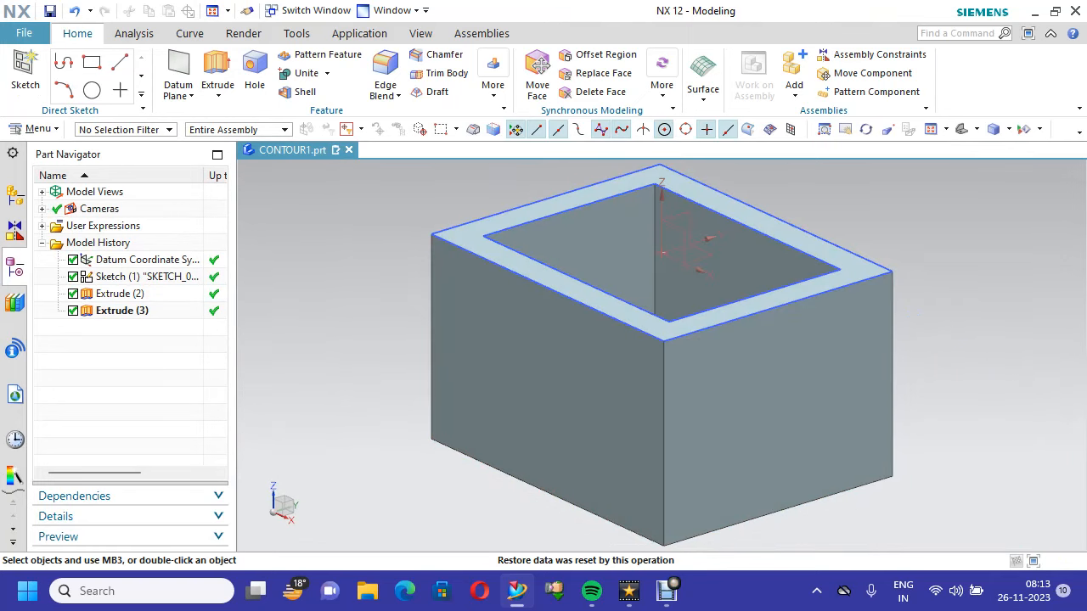
click(25, 75)
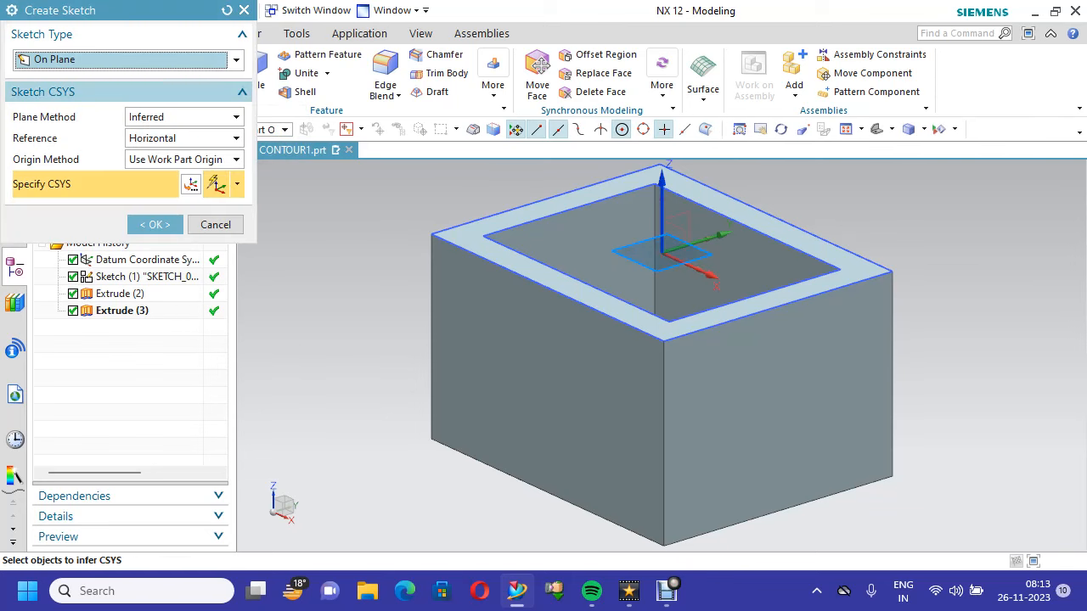
click(547, 392)
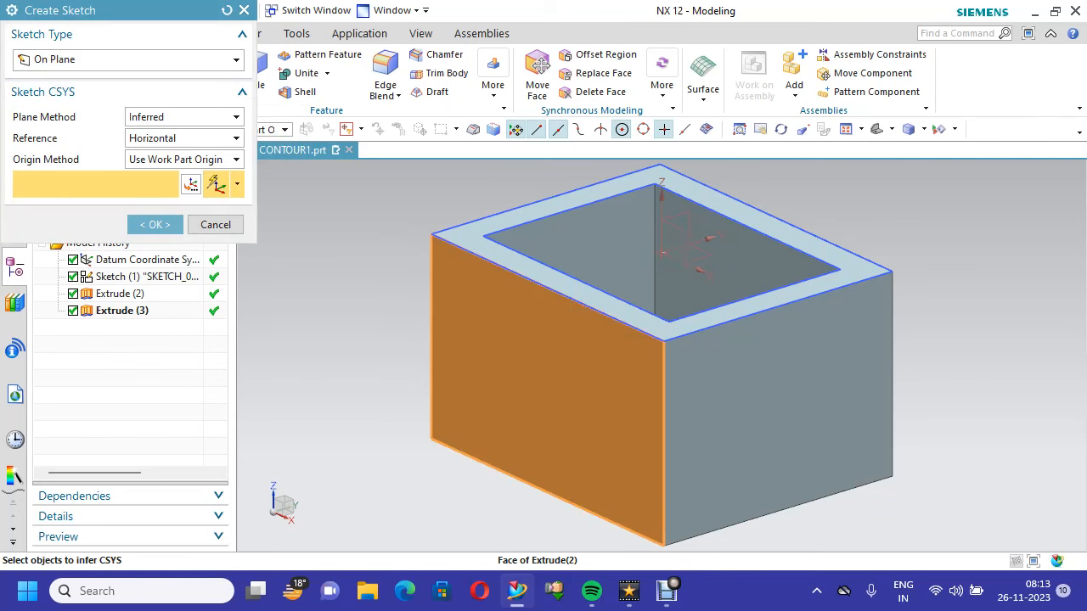
click(155, 225)
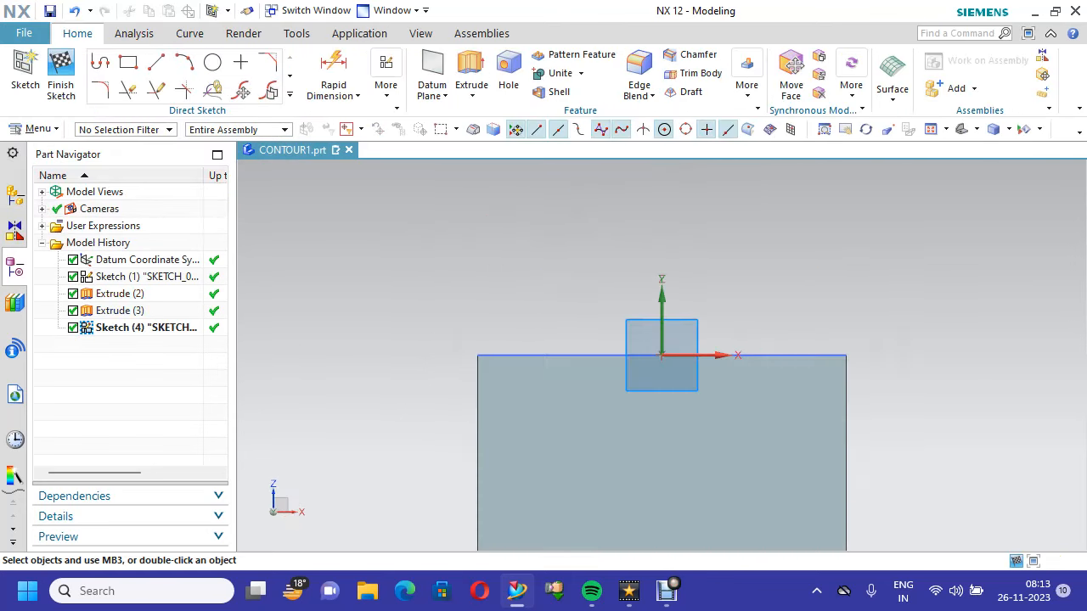
scroll(704, 240, down, 3)
scroll(706, 239, down, 1)
scroll(839, 319, up, 2)
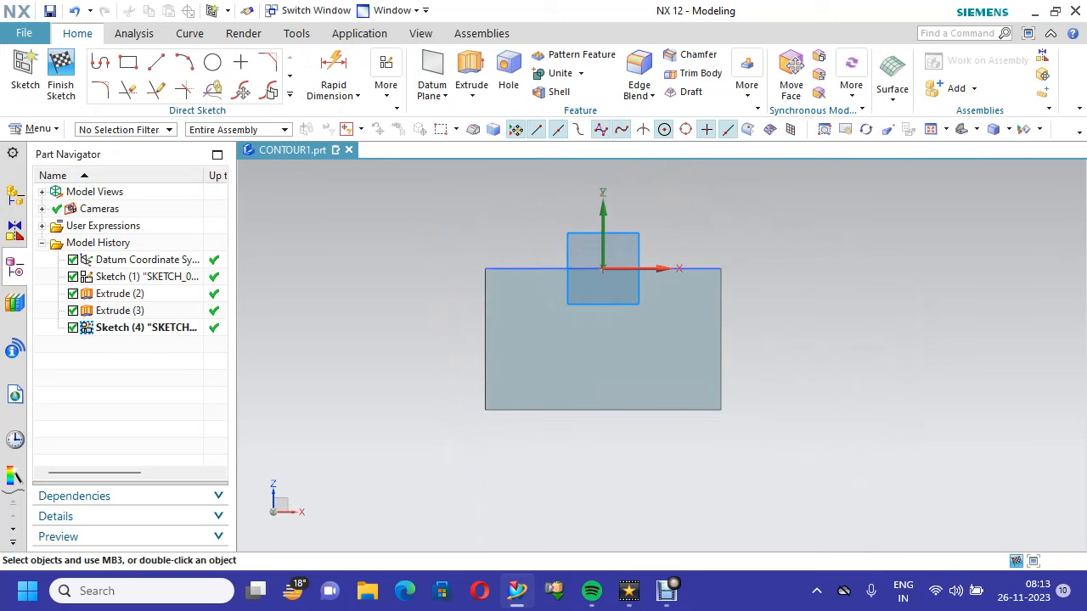
Draw a 30 mm horizontal line at 0° along the face's upper edge, starting at its left corner
click(156, 62)
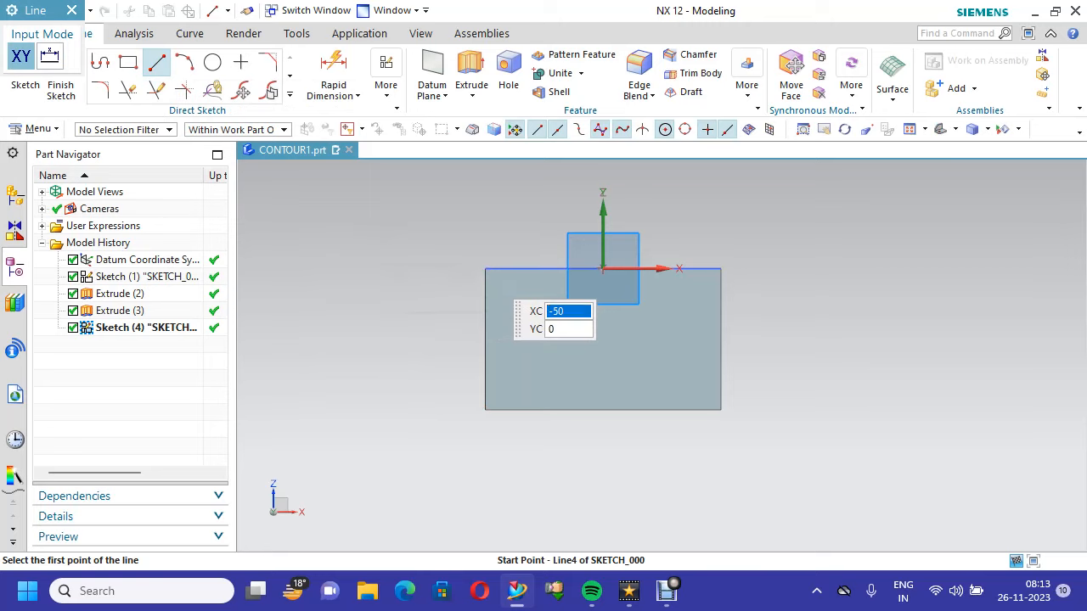
click(485, 269)
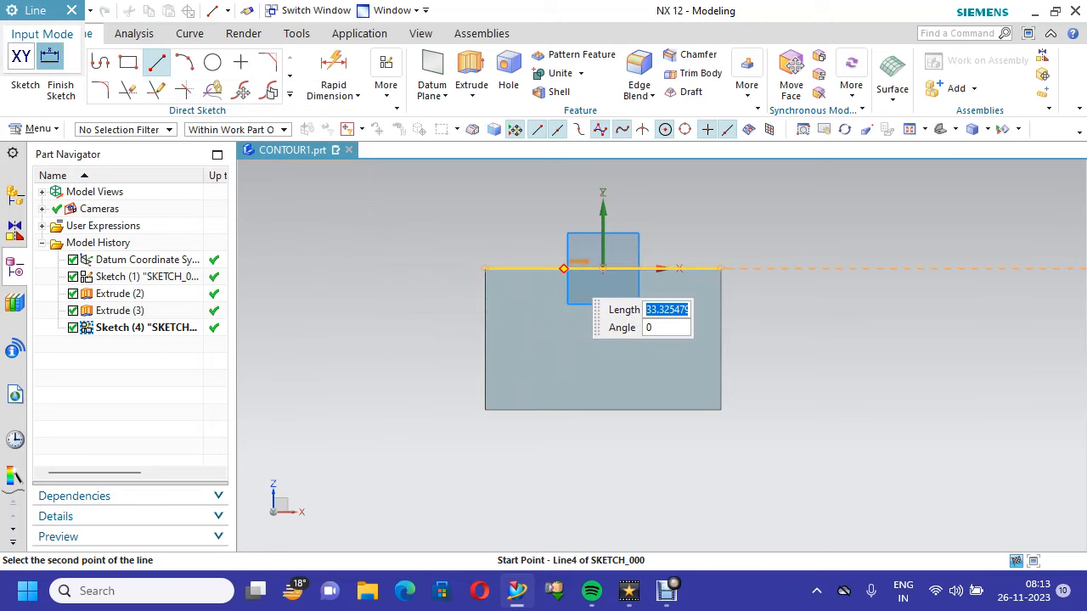
text(30)
key(Tab)
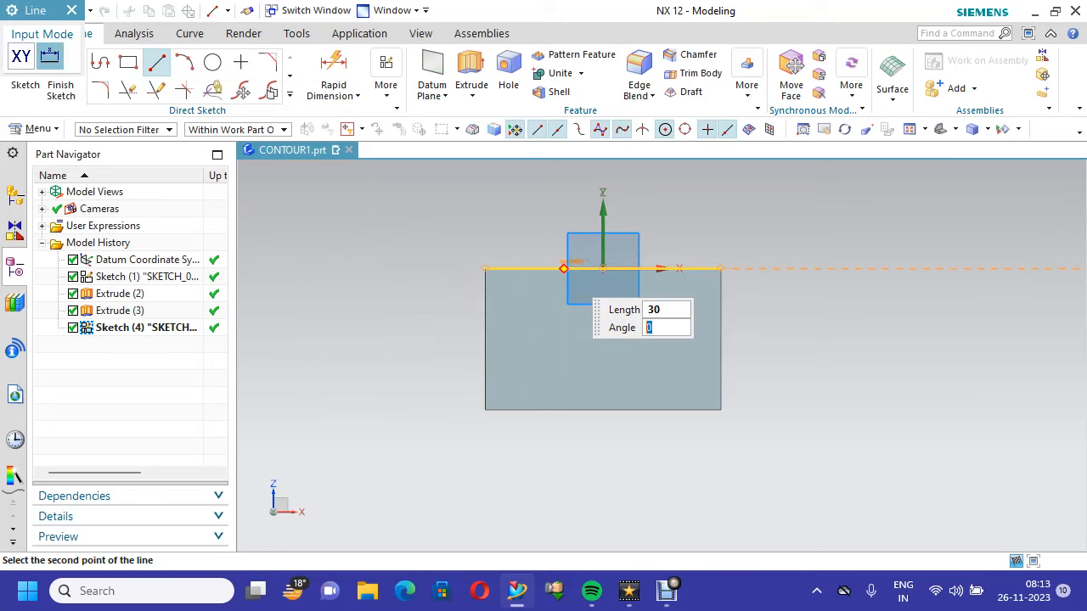
key(Return)
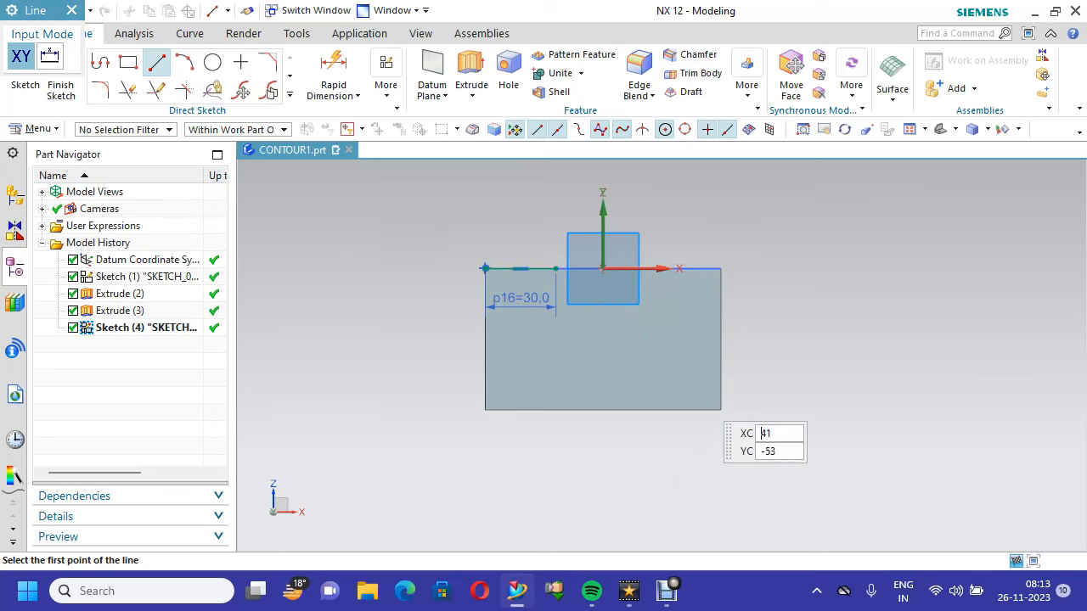
Draw a 30 mm line at 180° inward from the midpoint of the face's right vertical edge
click(721, 339)
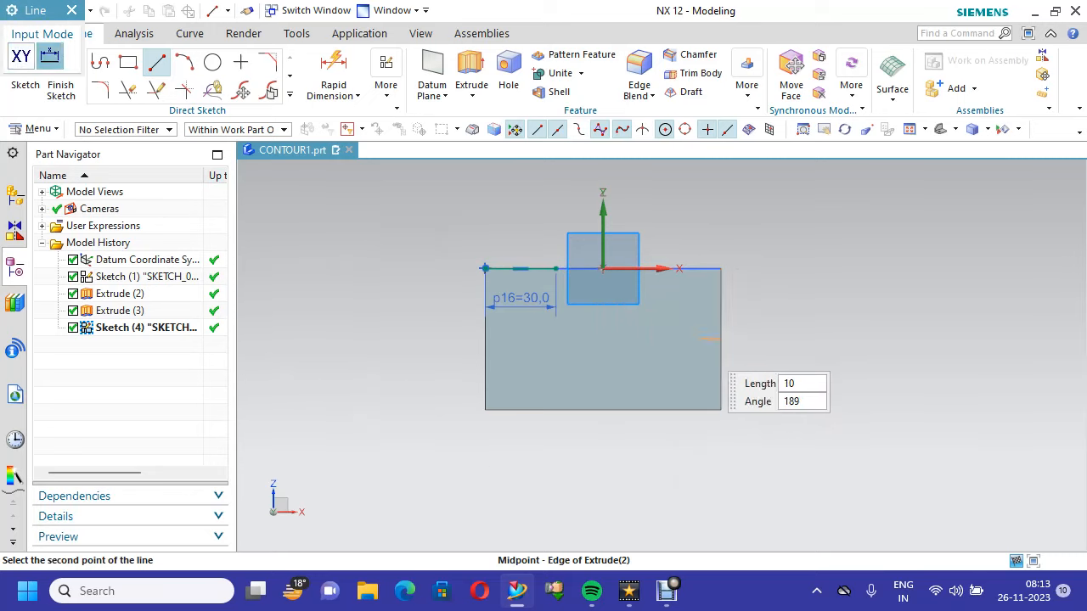
text(3)
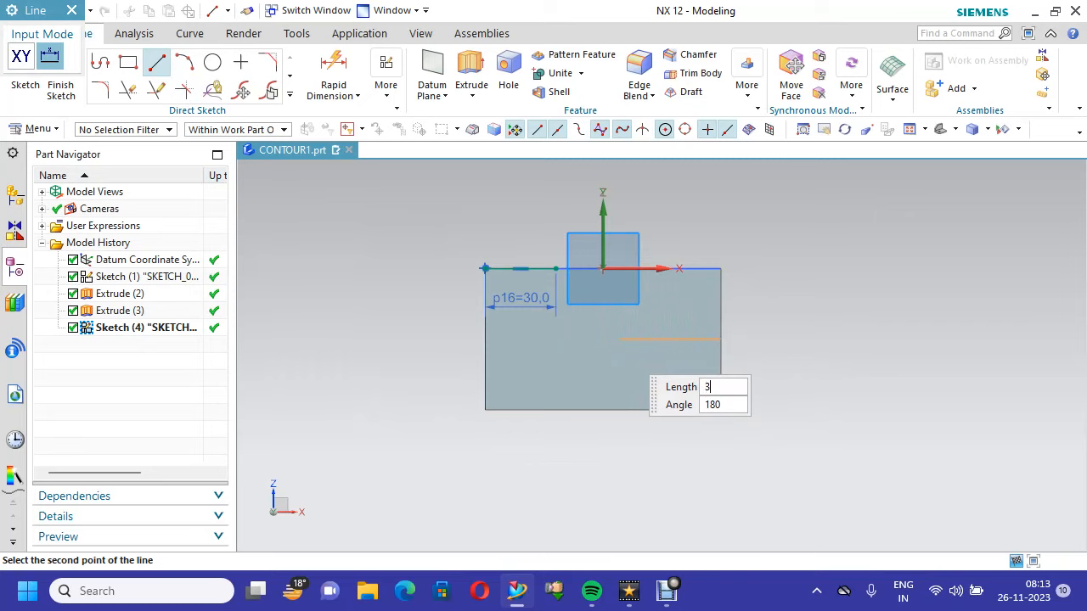
text(0)
key(Tab)
key(Return)
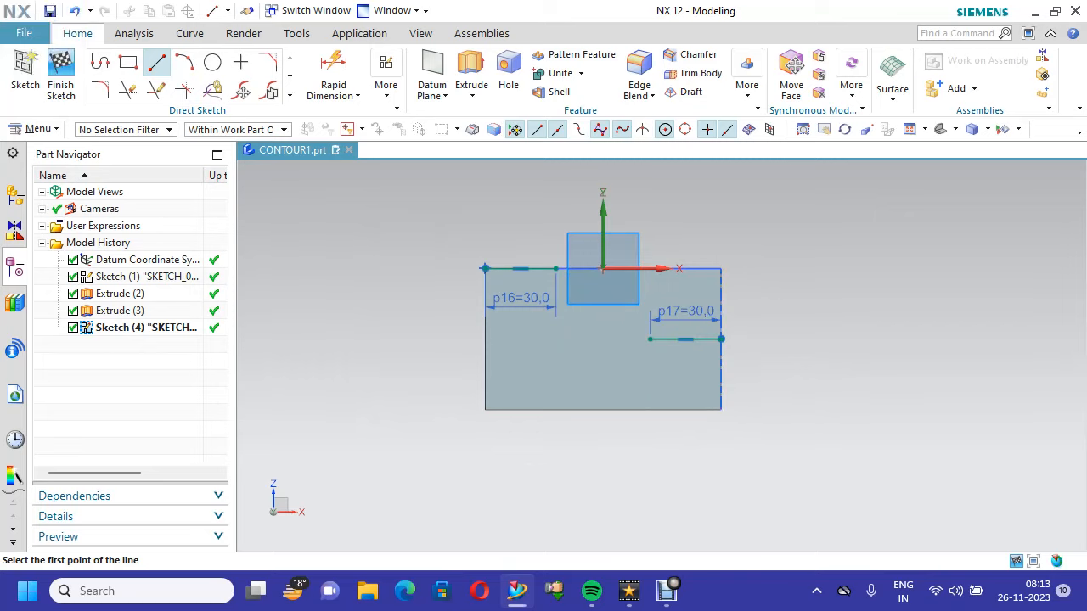
scroll(310, 231, up, 2)
scroll(315, 233, down, 2)
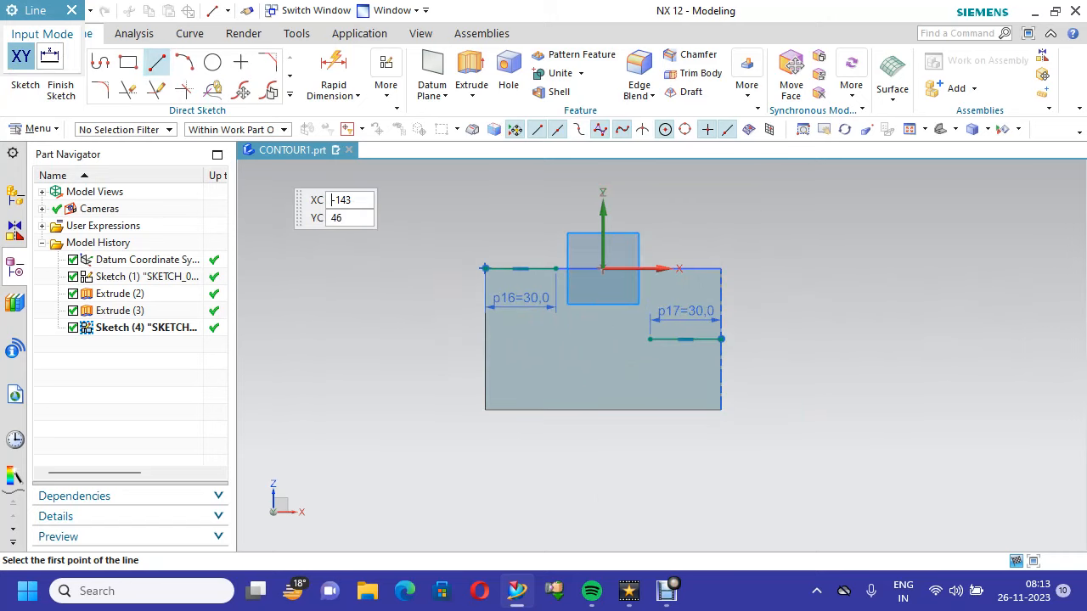
click(156, 62)
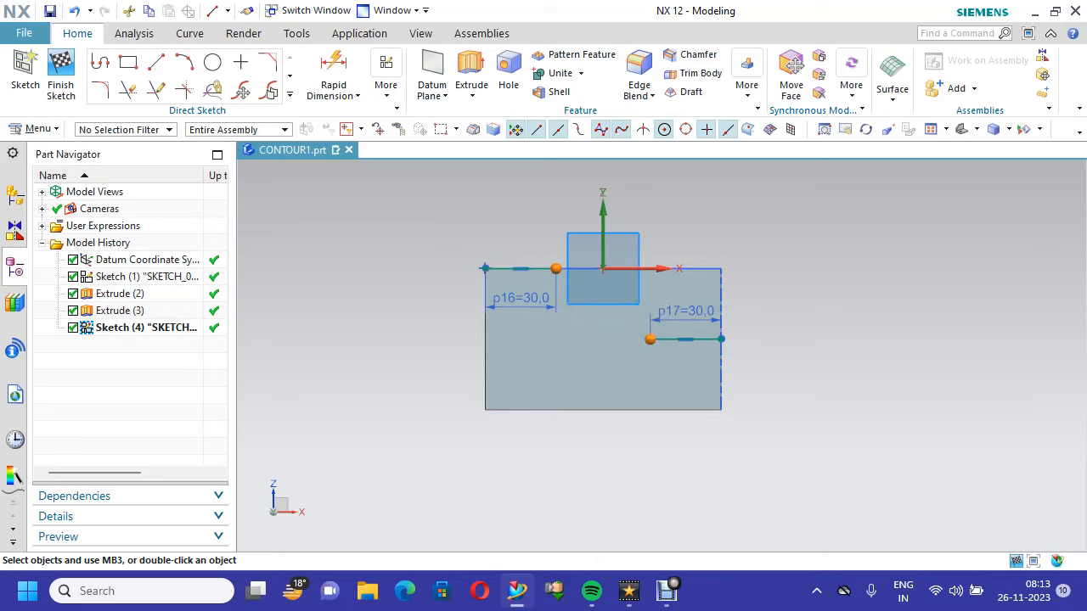
click(653, 327)
key(Escape)
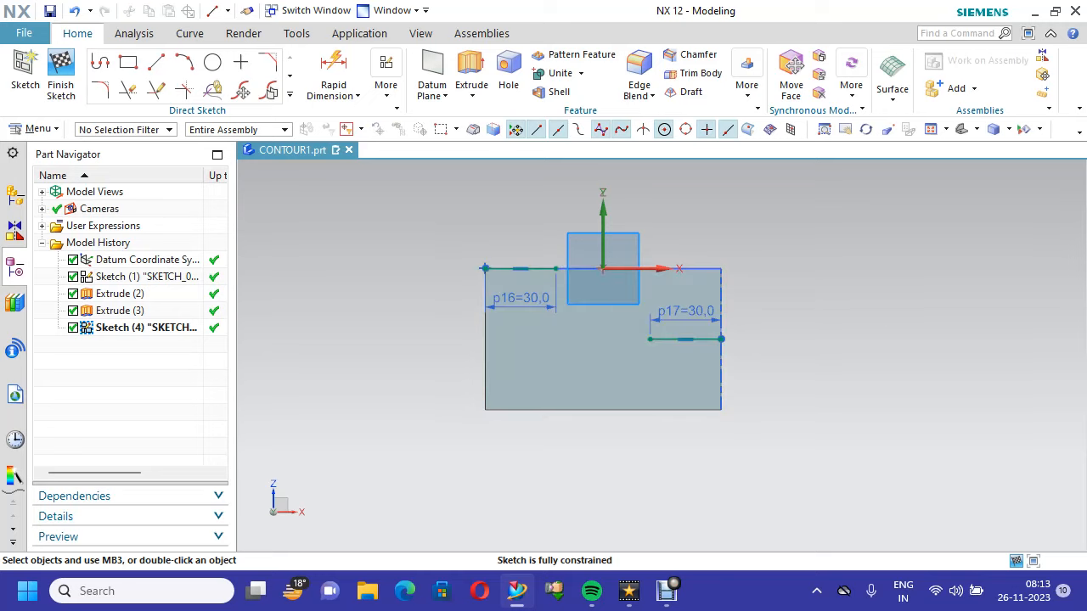
Draw an inclined line 70 mm long at 330° from the inner end of the upper line, crossing the lower line
click(156, 62)
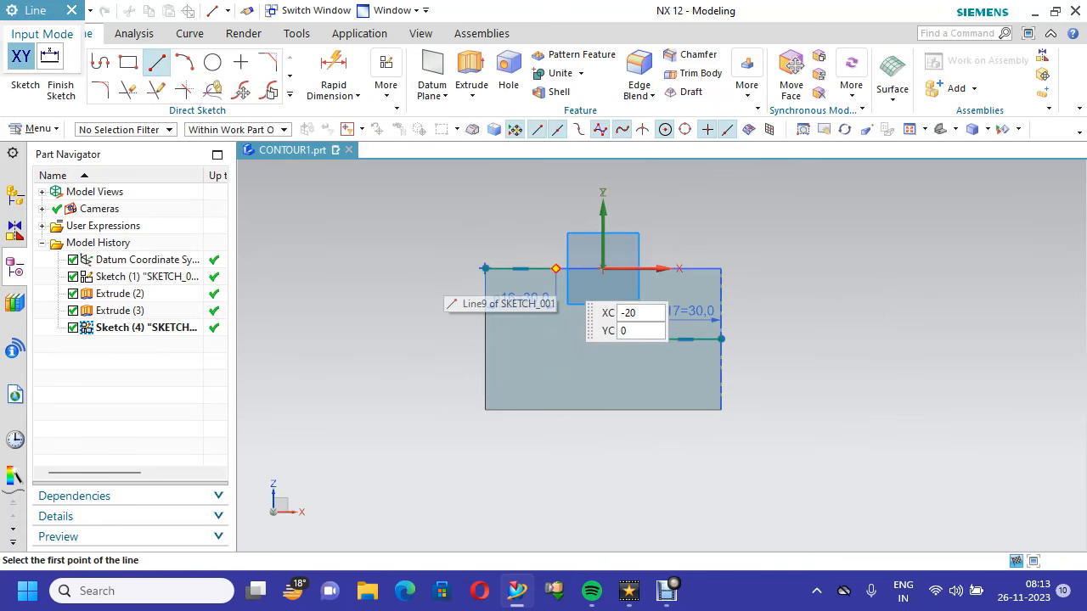
click(556, 270)
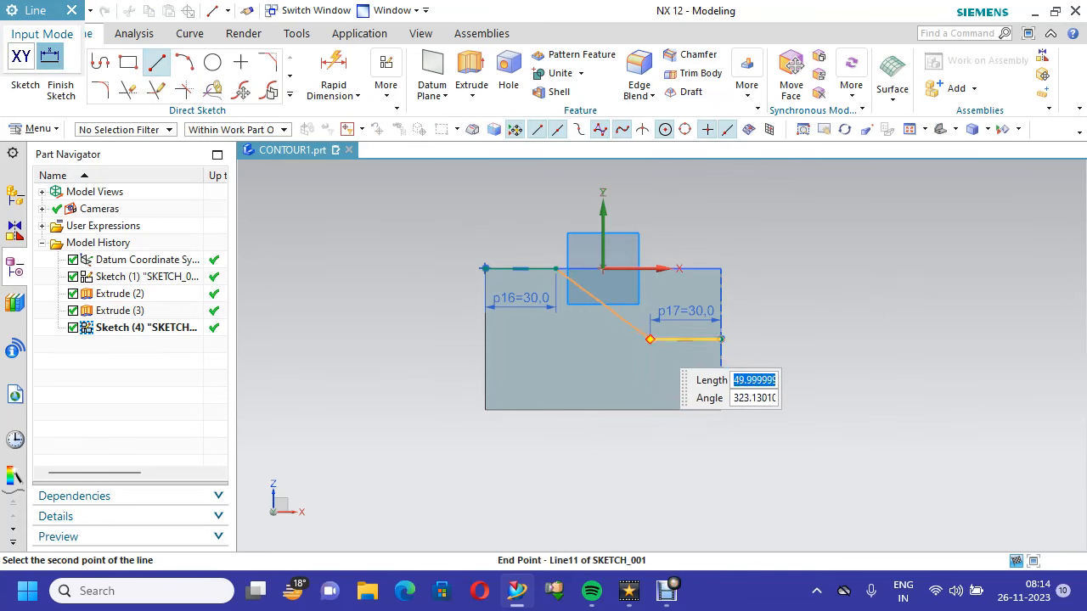
text(50)
key(Tab)
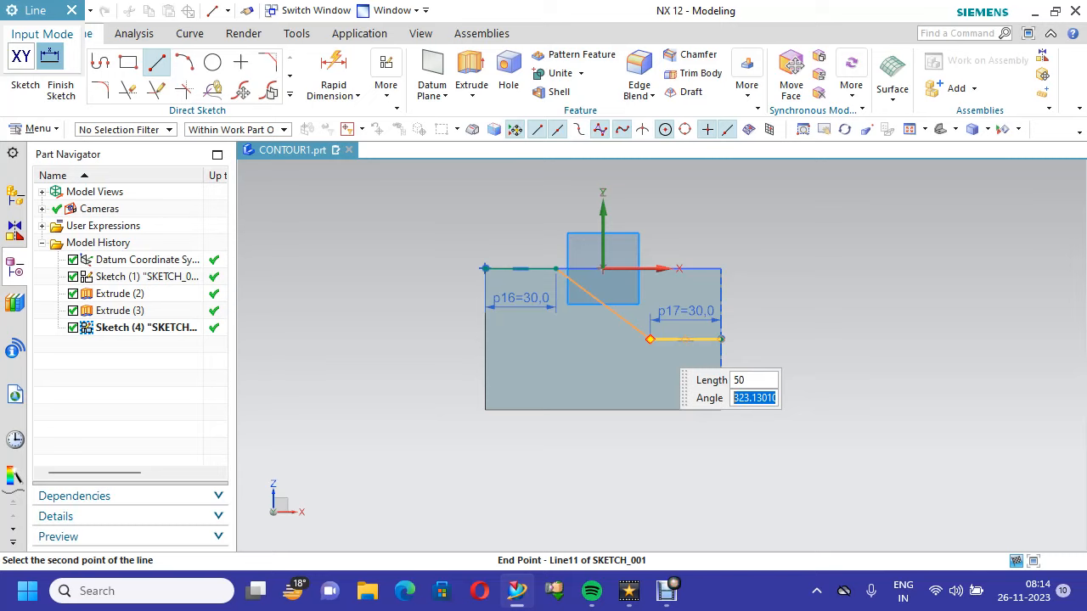
text(330)
key(Tab)
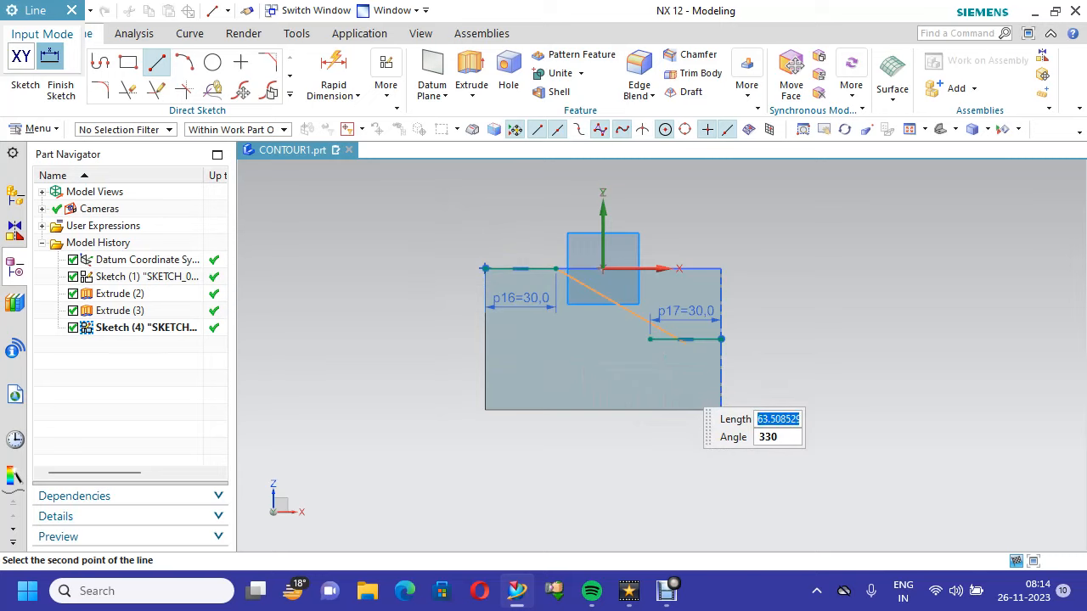
text(70)
key(Return)
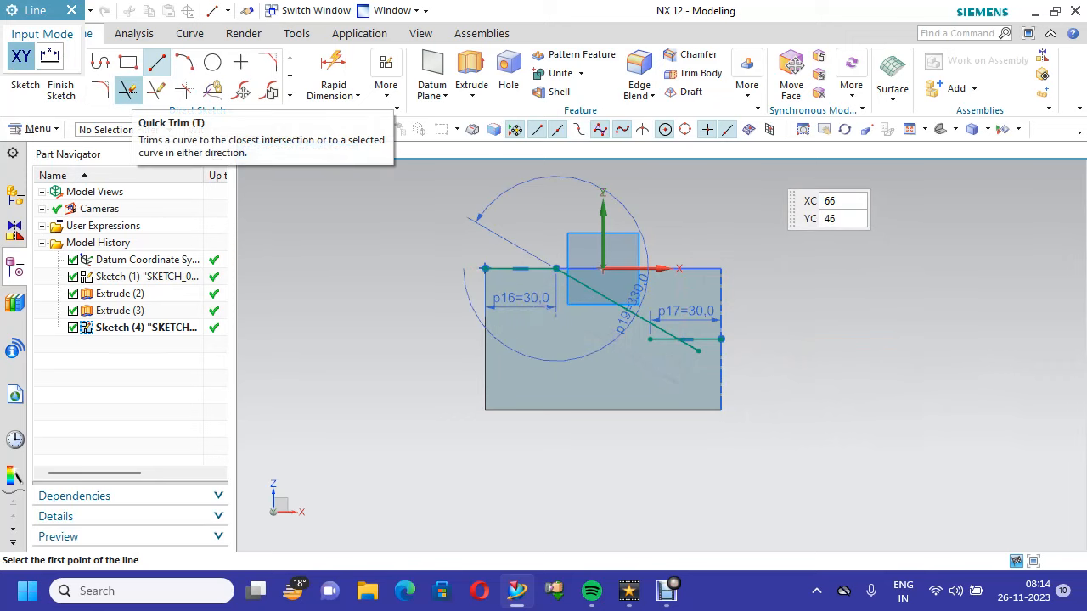
Trim the overhanging ends of the inclined and lower lines at their intersection, and finish the sketch
click(127, 89)
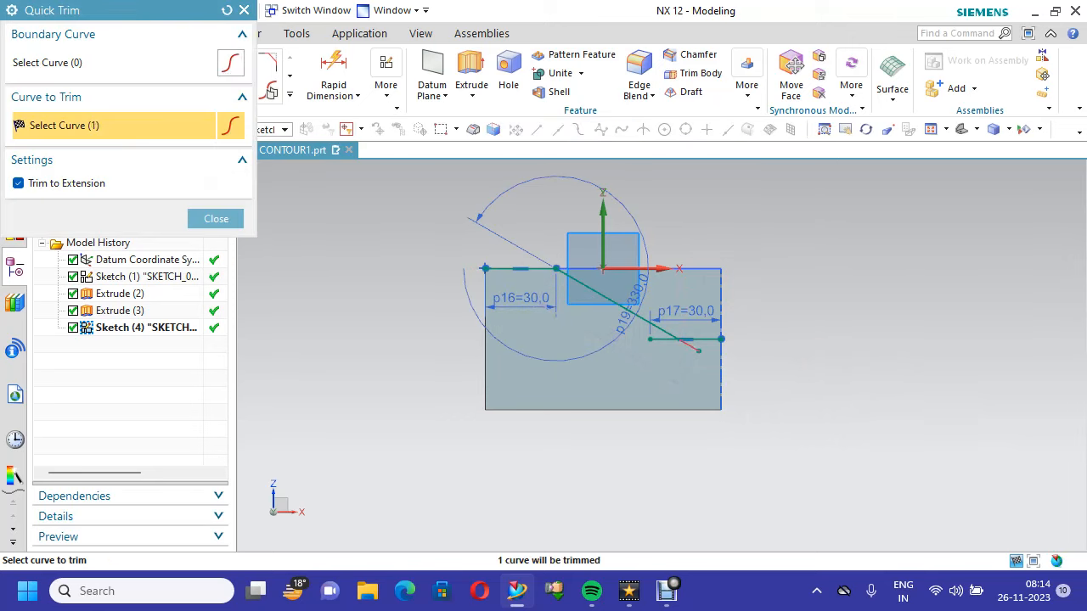
click(677, 339)
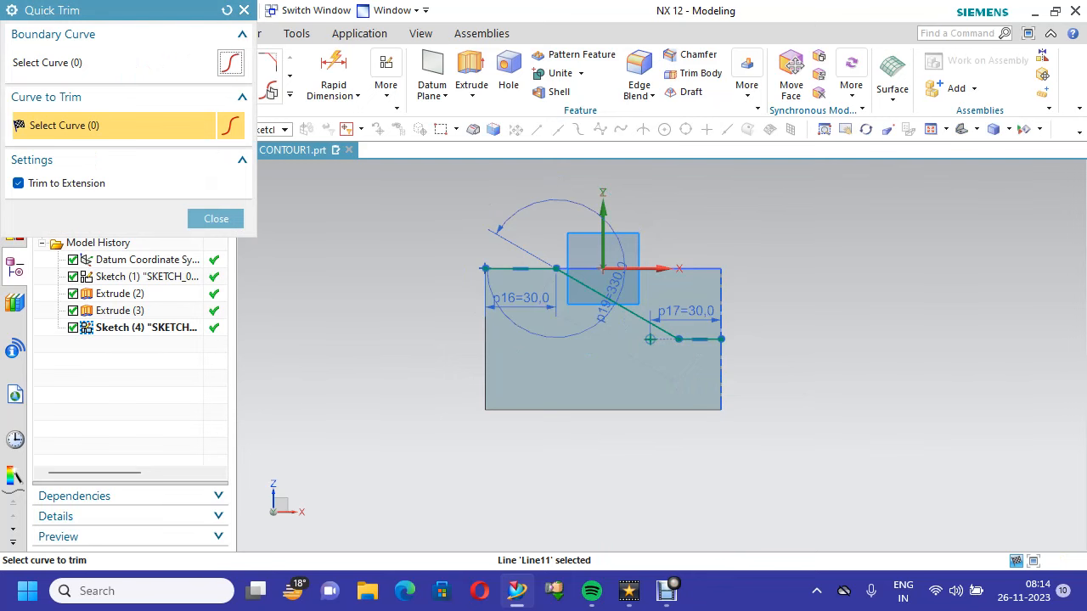
key(Escape)
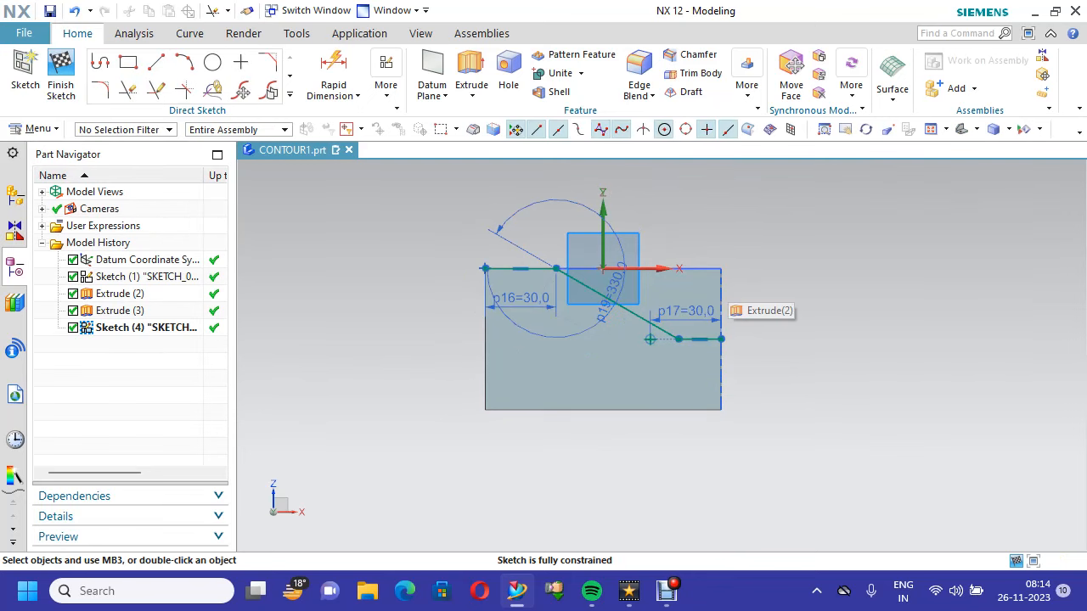
click(60, 72)
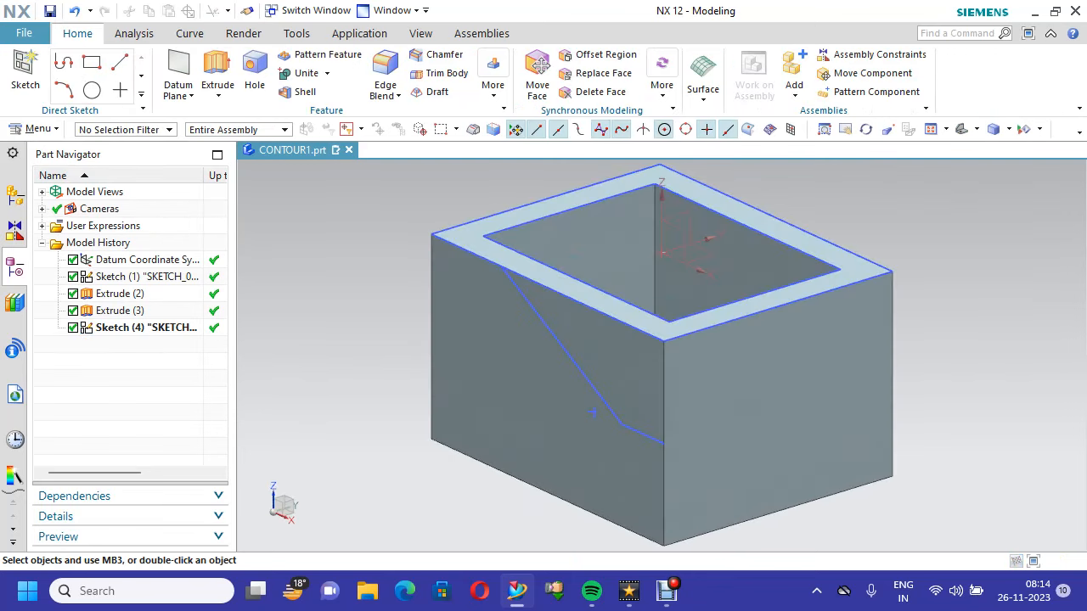
scroll(541, 405, down, 1)
scroll(477, 309, up, 1)
scroll(477, 309, down, 3)
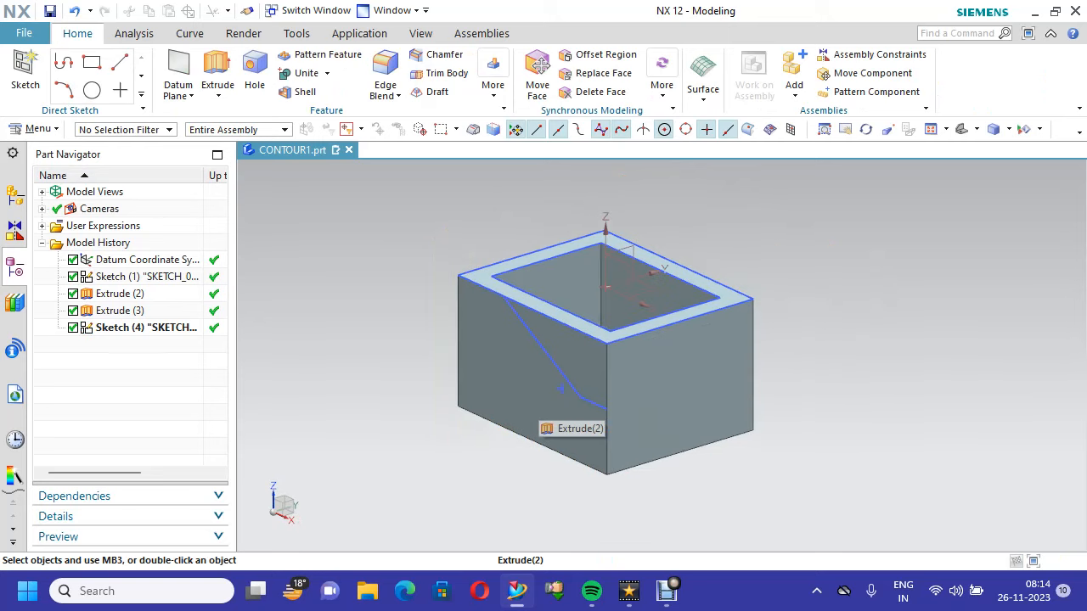
scroll(659, 464, up, 2)
scroll(645, 455, down, 2)
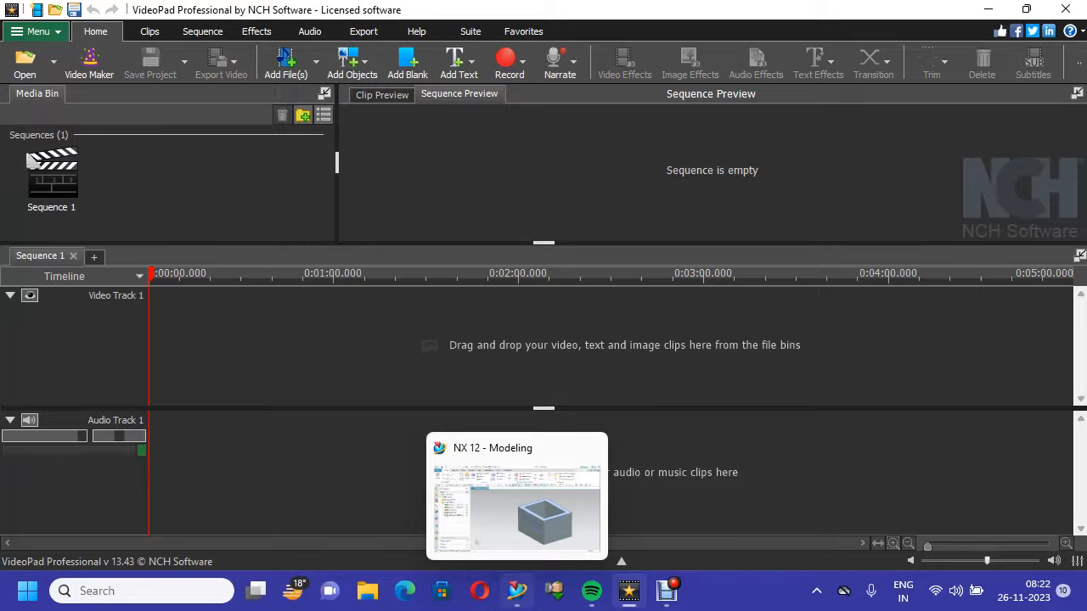
Switch back to NX, reopen the side-face profile sketch and round its upper corner with a 60 mm fillet
click(516, 591)
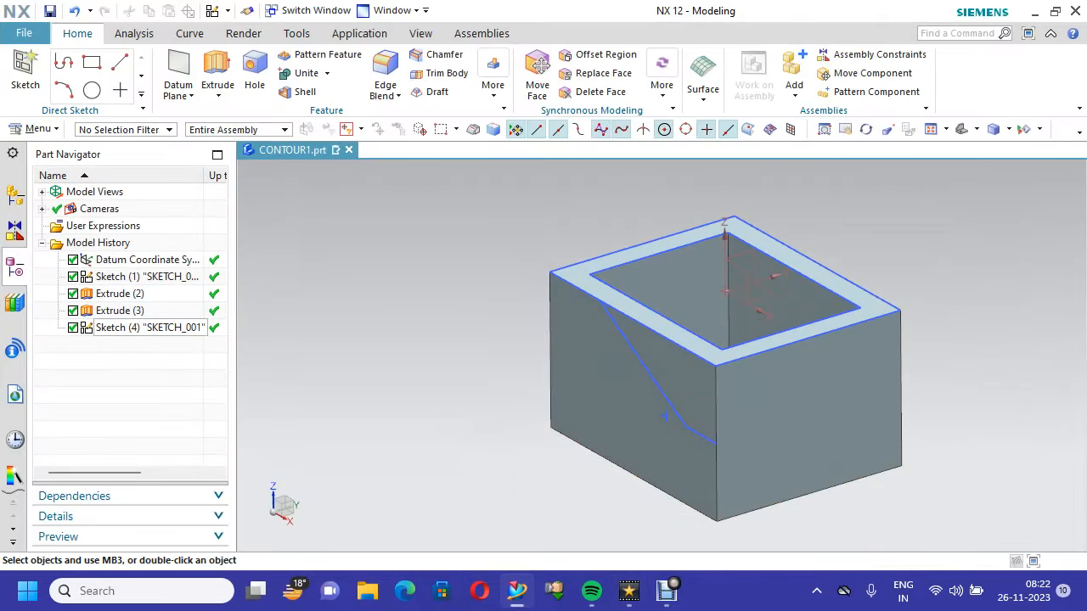
double_click(149, 328)
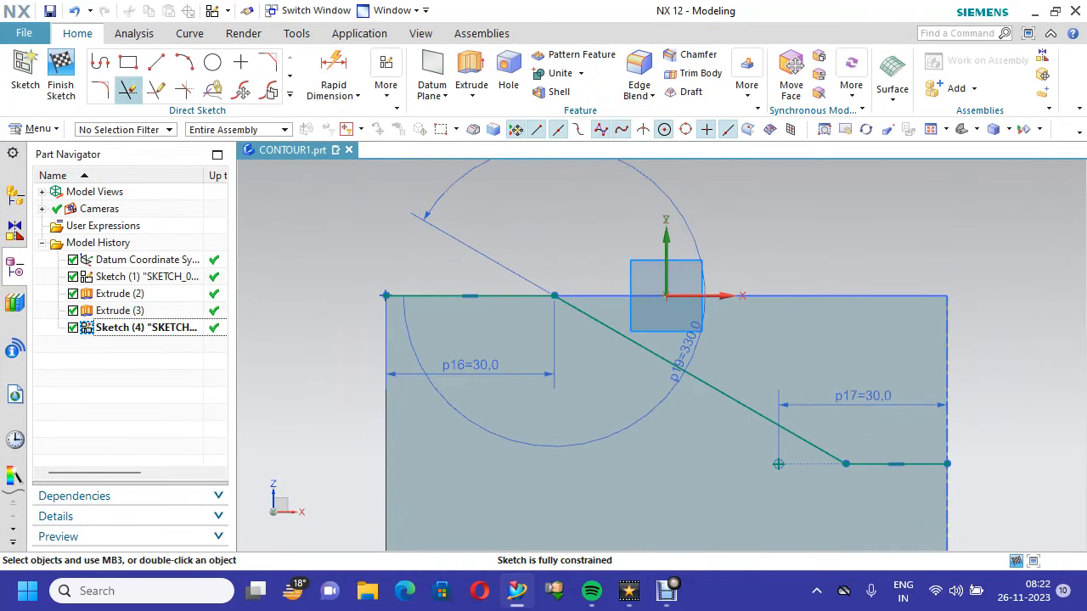
click(100, 90)
click(599, 318)
click(537, 299)
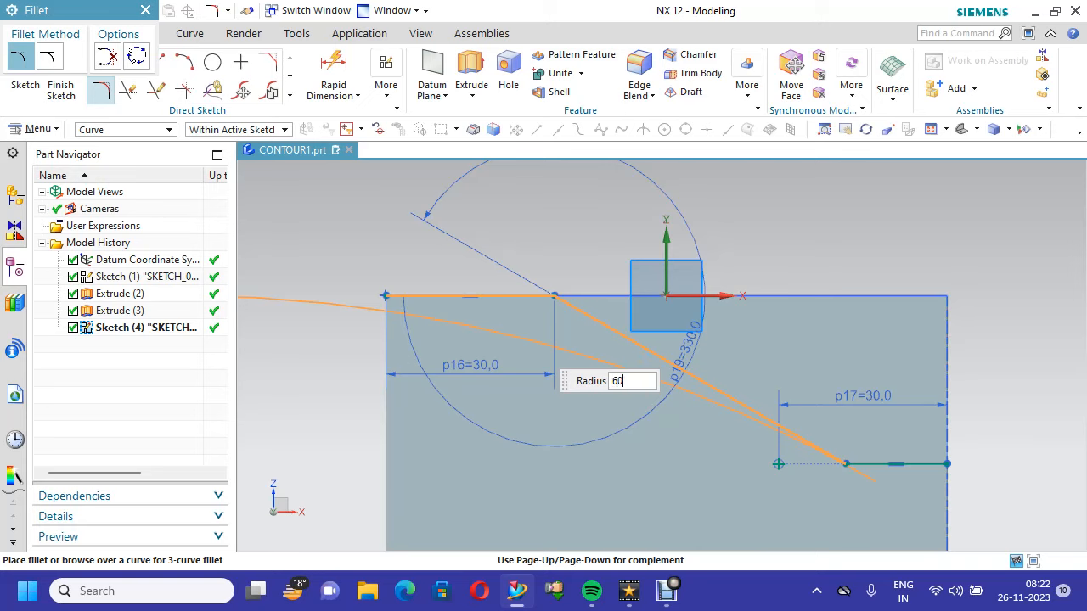
key(Return)
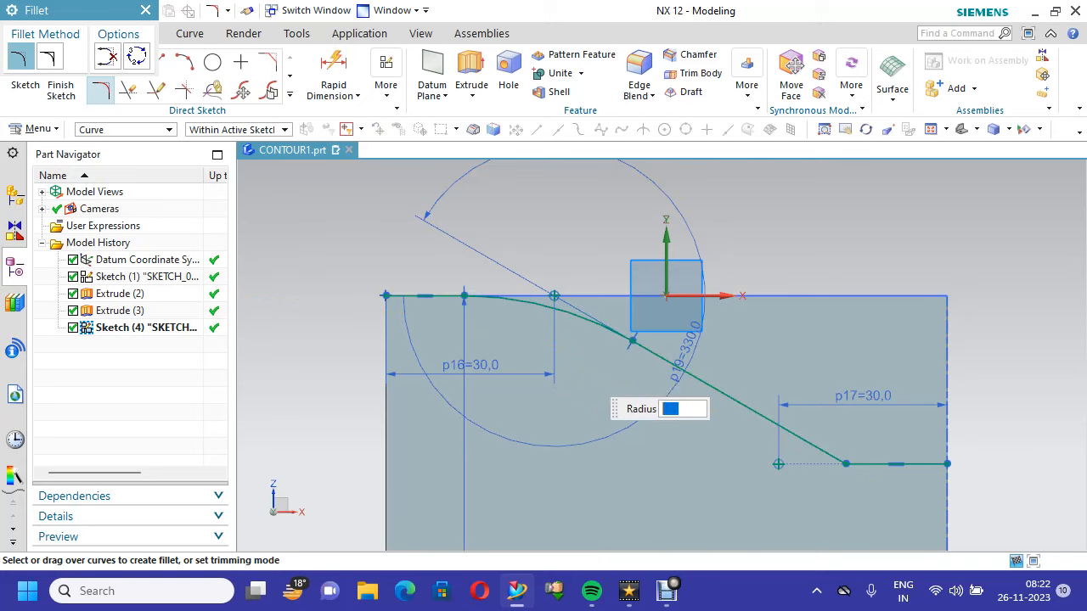
Round the lower corner between the inclined and lower lines with a 40 mm fillet, and finish the sketch
click(885, 465)
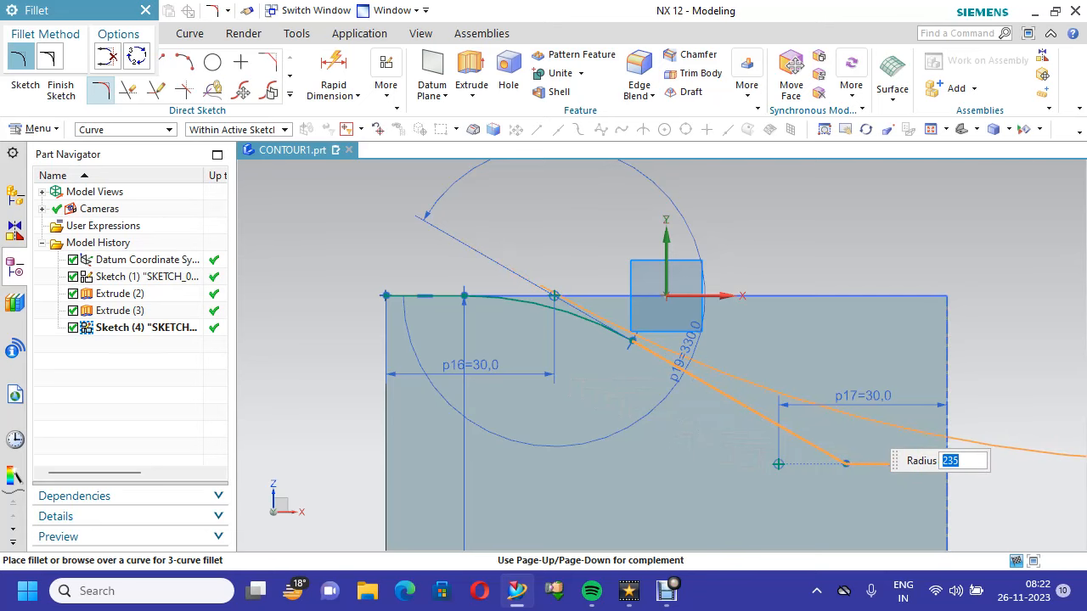
key(Return)
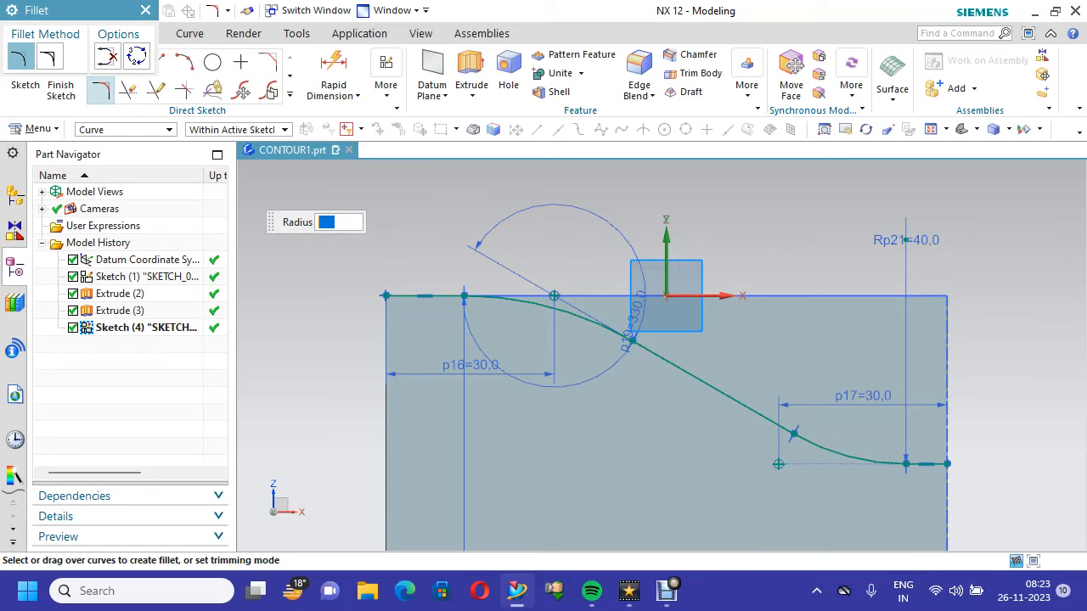
click(60, 90)
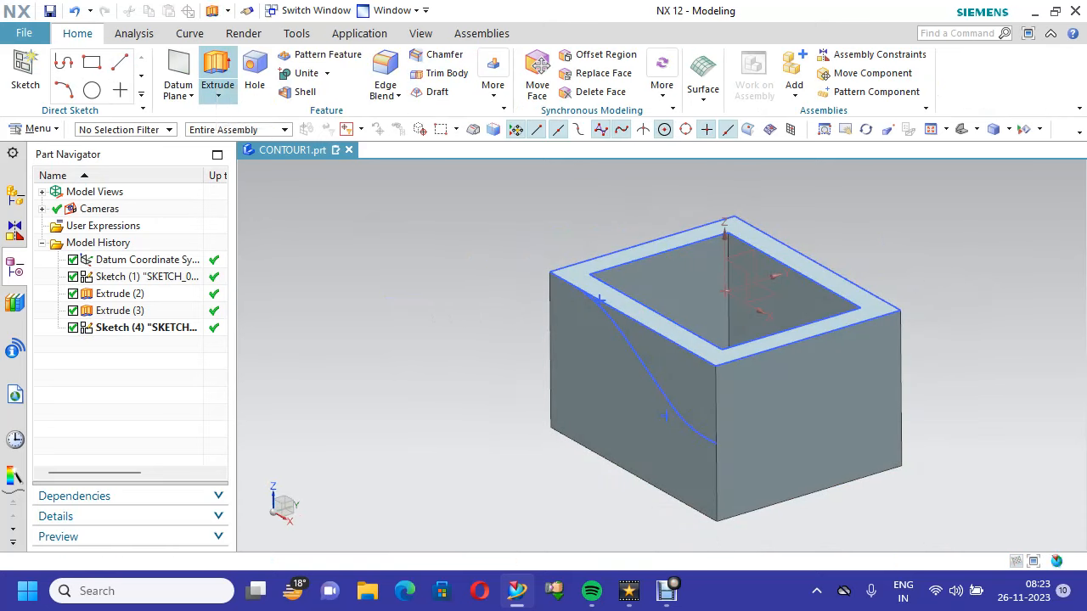
Extrude the connected side-face profile curves from 41 to -120 mm as a sheet across the block, with Boolean set to None
click(217, 74)
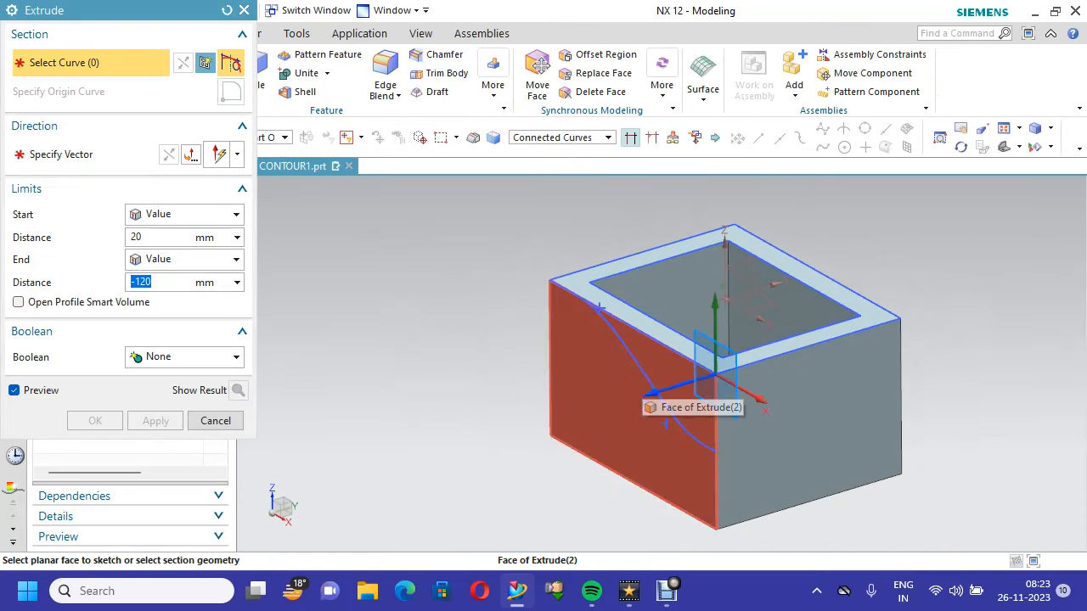
click(662, 412)
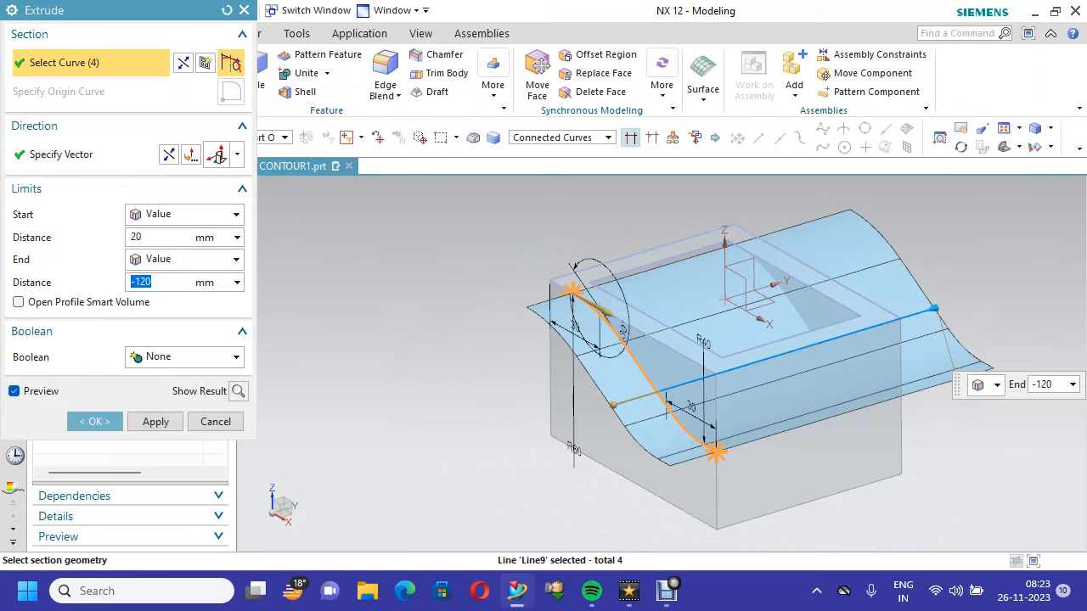
drag(613, 406, 565, 419)
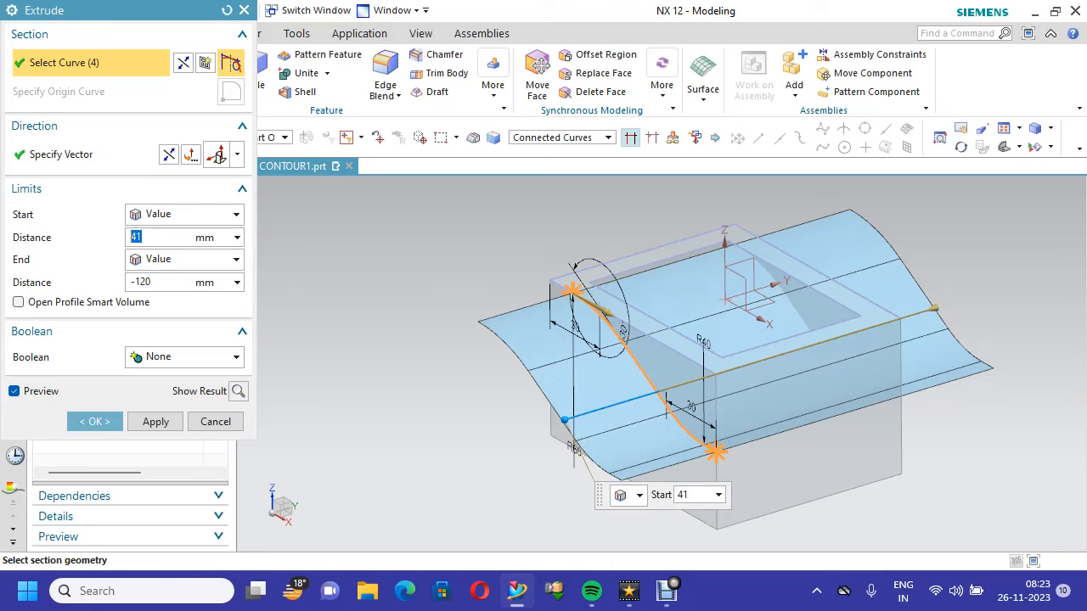
click(187, 357)
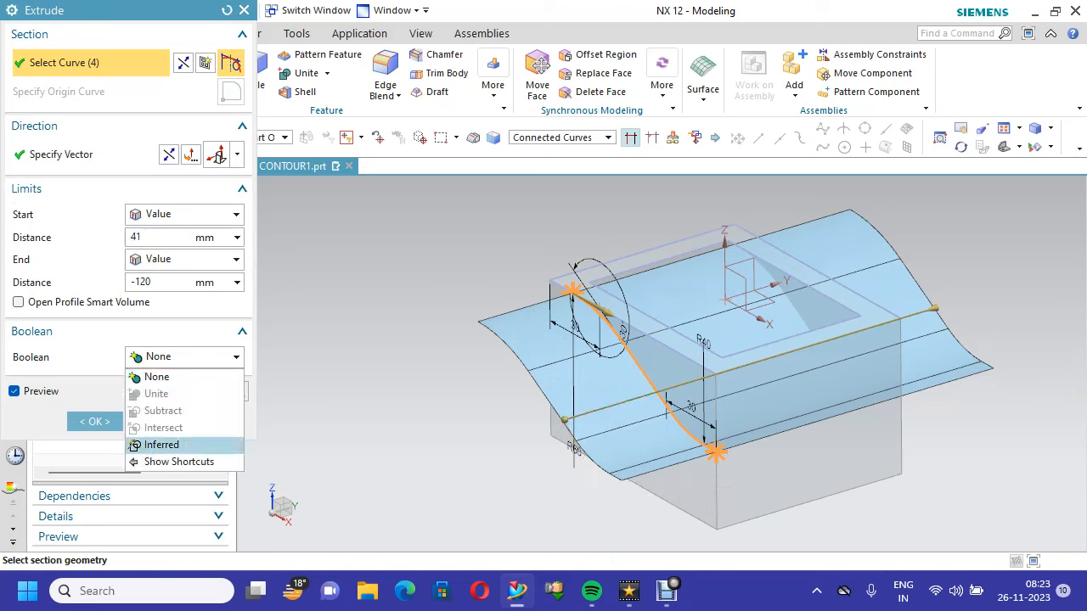
click(161, 444)
click(187, 357)
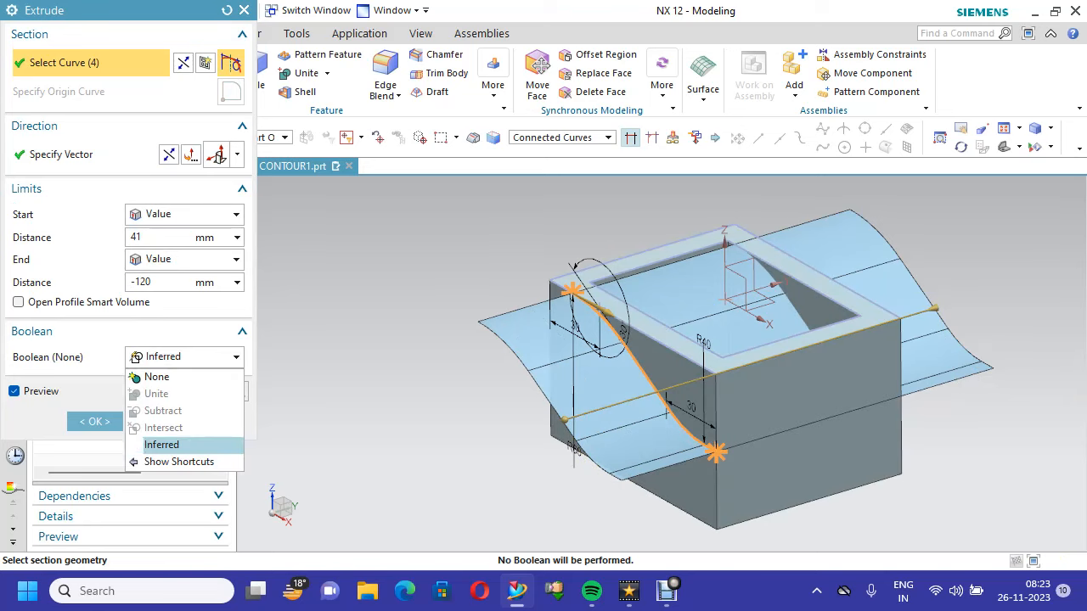
click(162, 378)
click(155, 421)
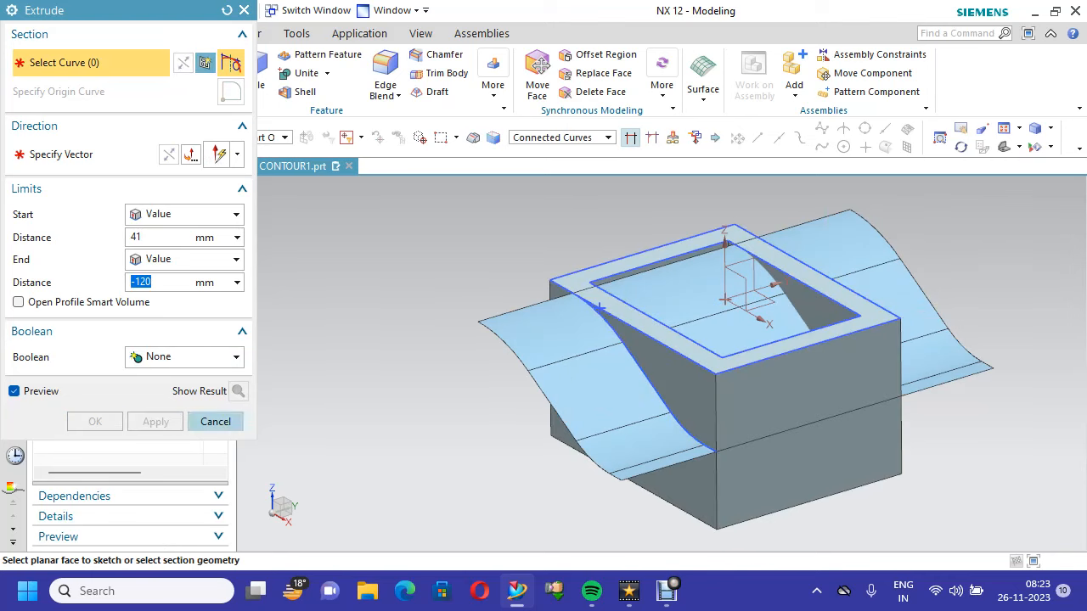
click(215, 421)
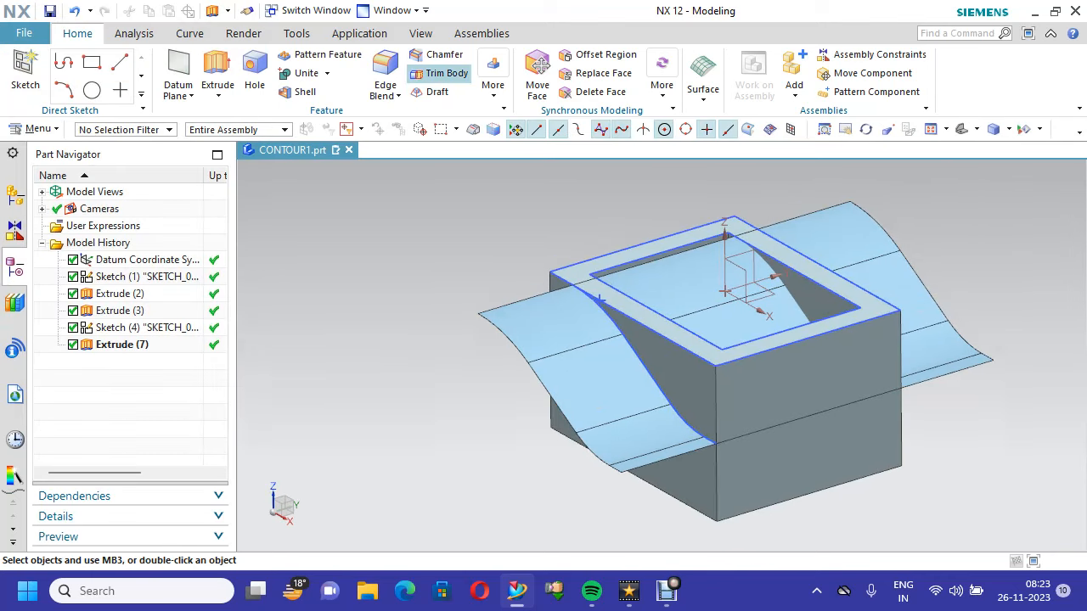
Trim the solid block with the curved contour sheet, reversing the direction so that the material above the sheet is removed
click(445, 73)
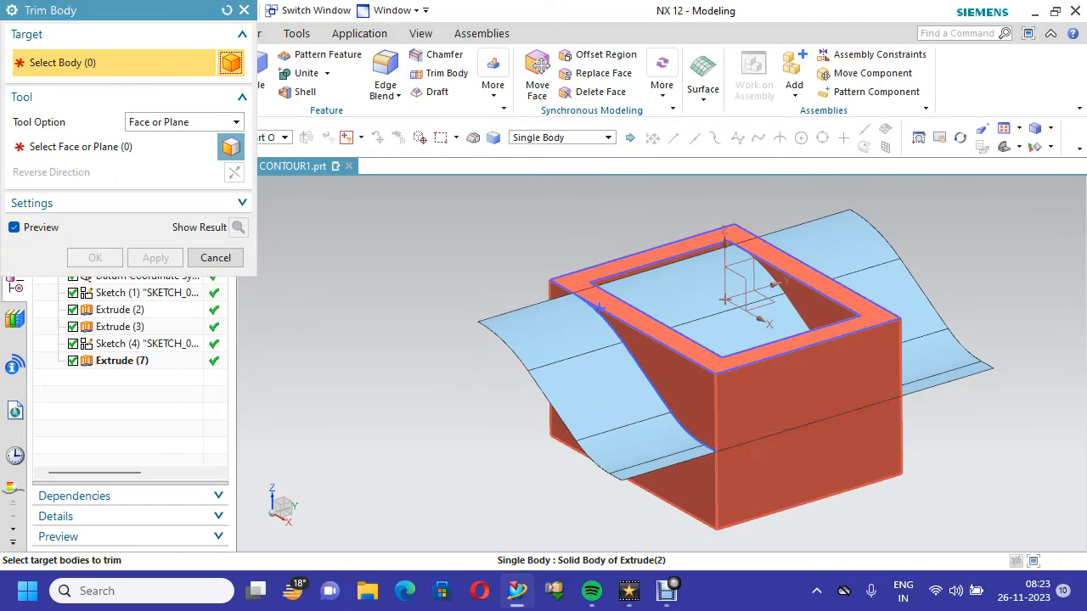
click(777, 352)
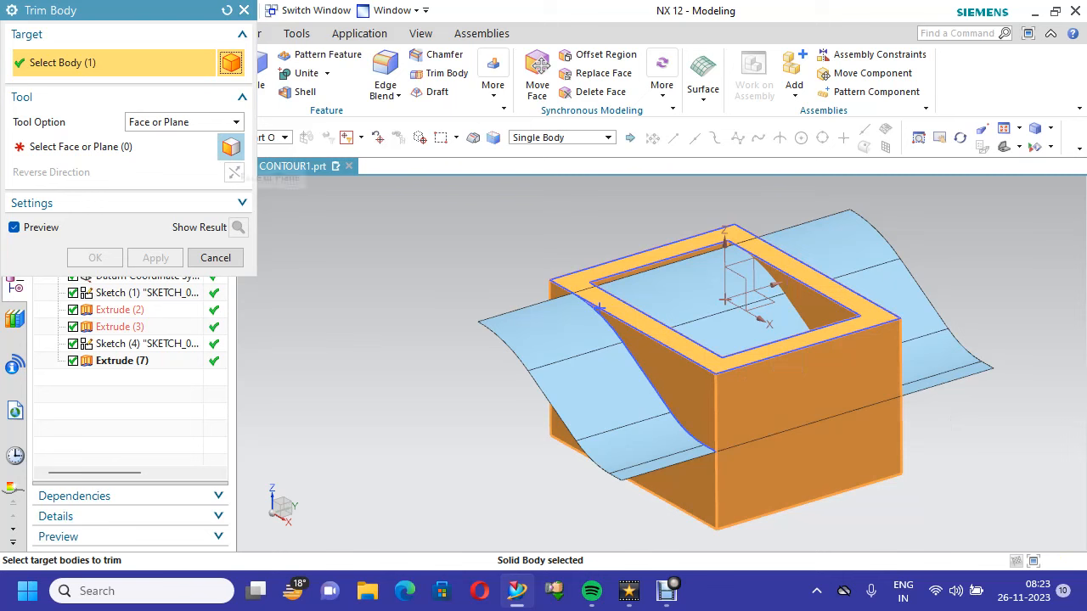
click(231, 147)
click(600, 307)
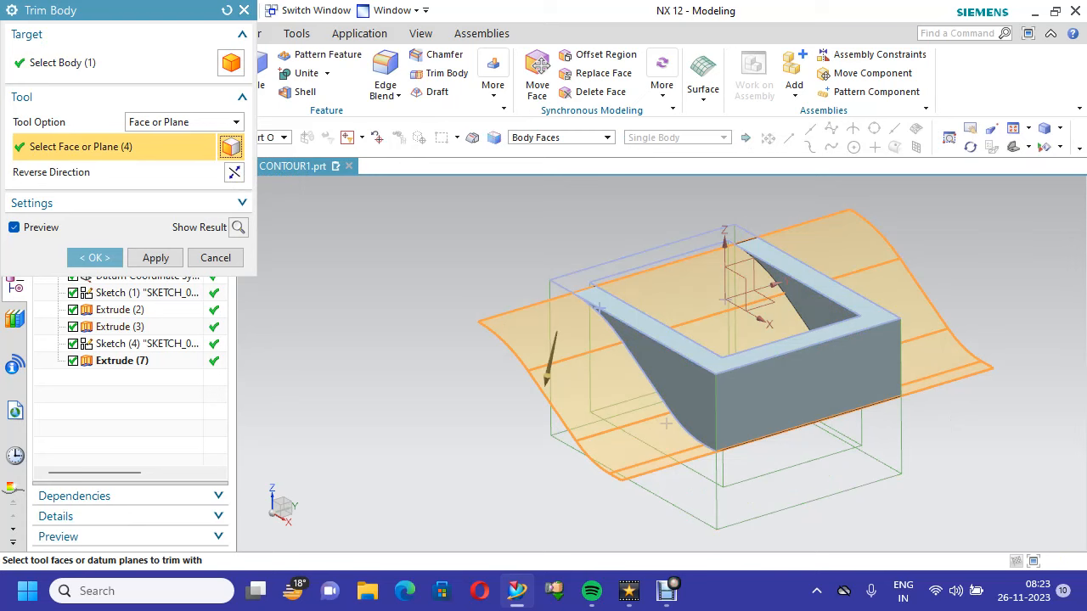
click(234, 172)
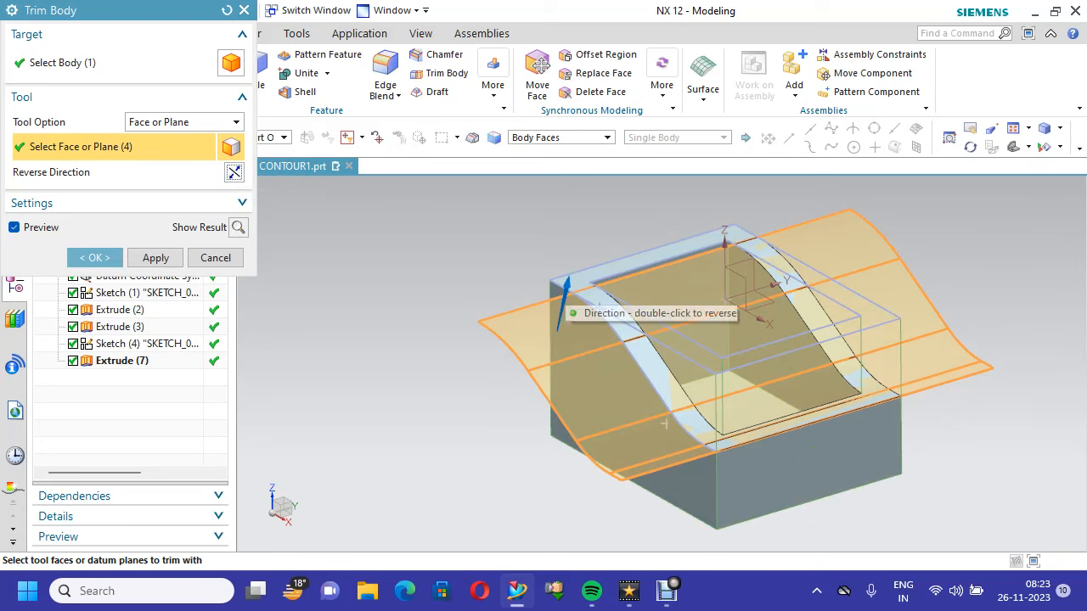
click(156, 257)
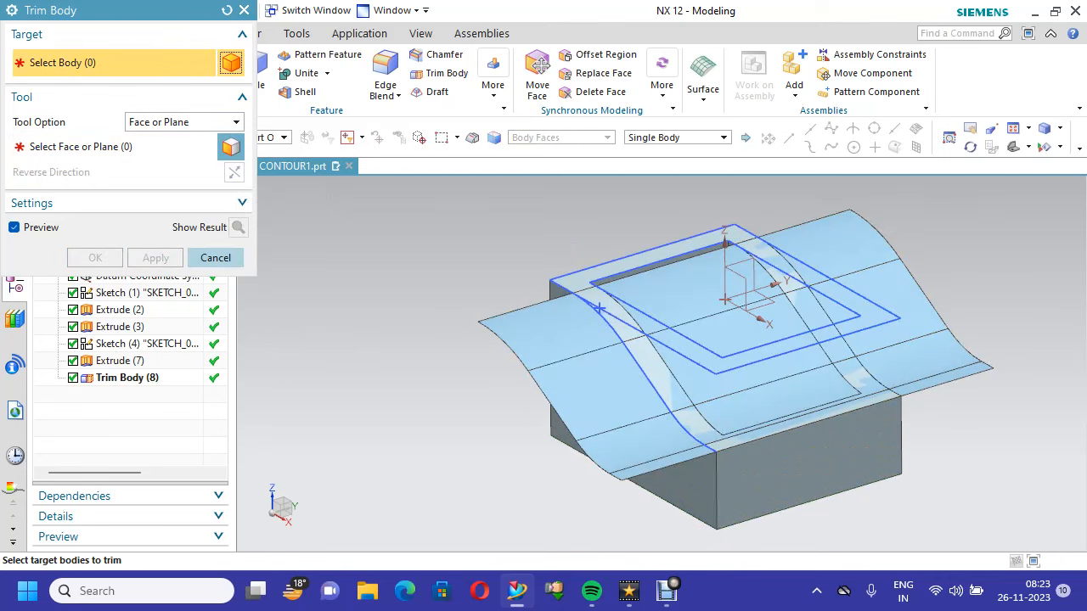
click(215, 257)
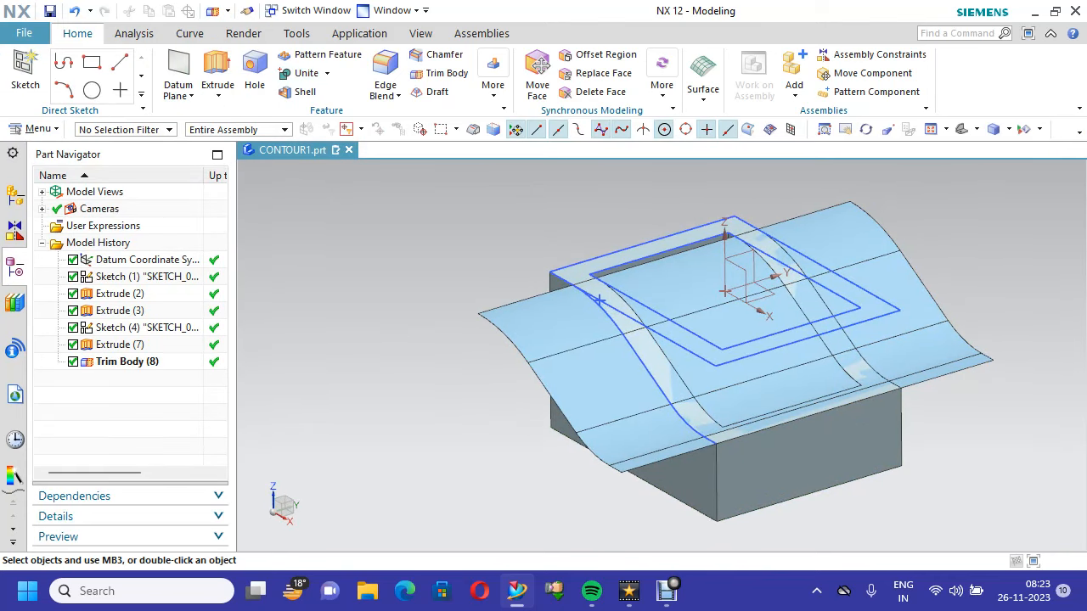
Hide the contour sheet, the rectangle sketch and the side-face profile sketch, leaving only the trimmed block
right_click(399, 192)
click(431, 221)
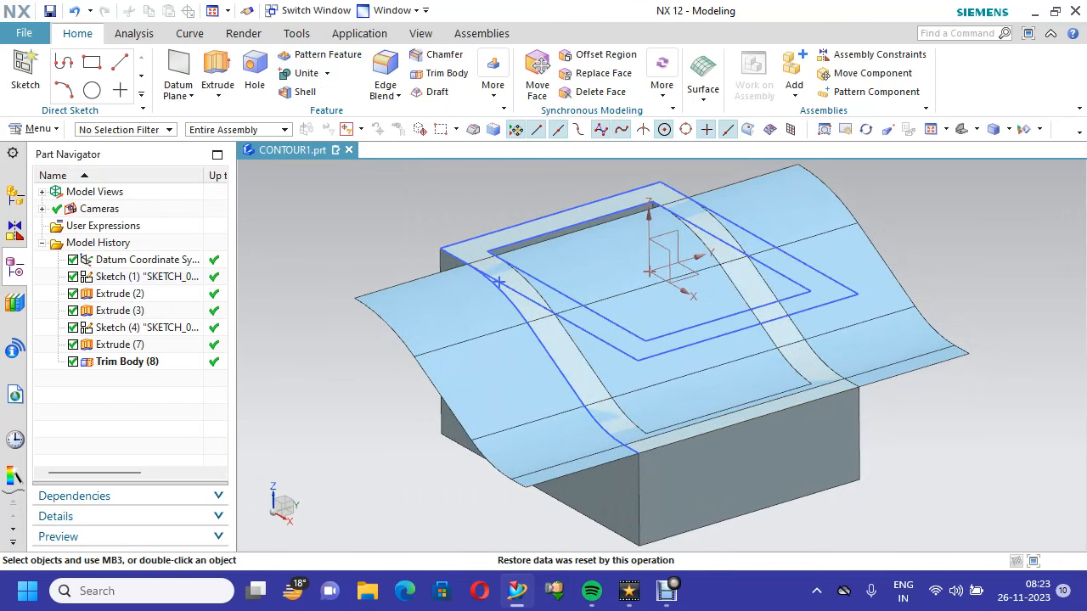
right_click(443, 350)
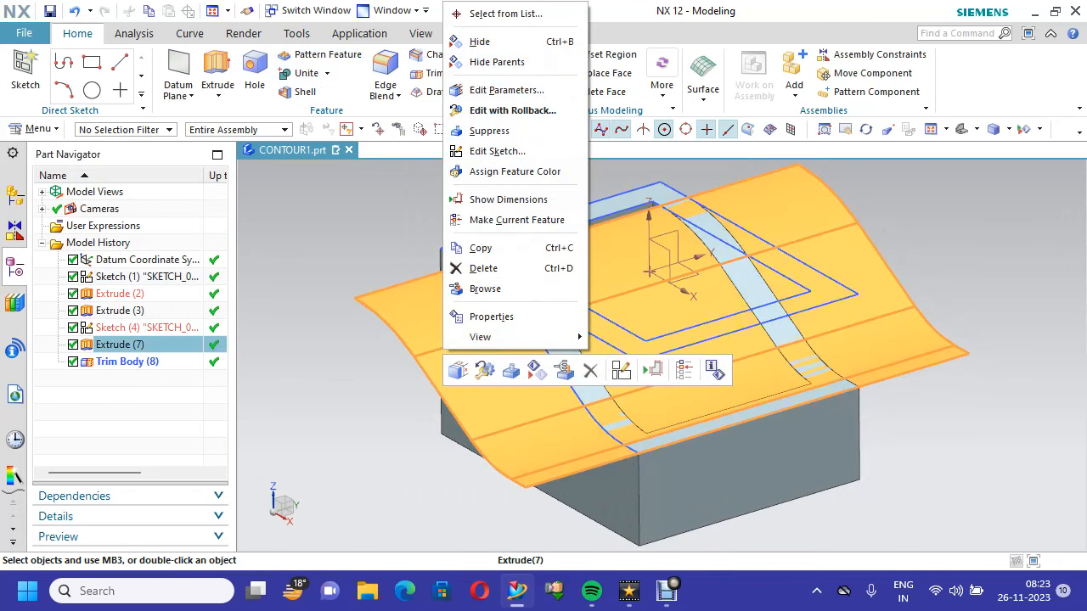
click(483, 40)
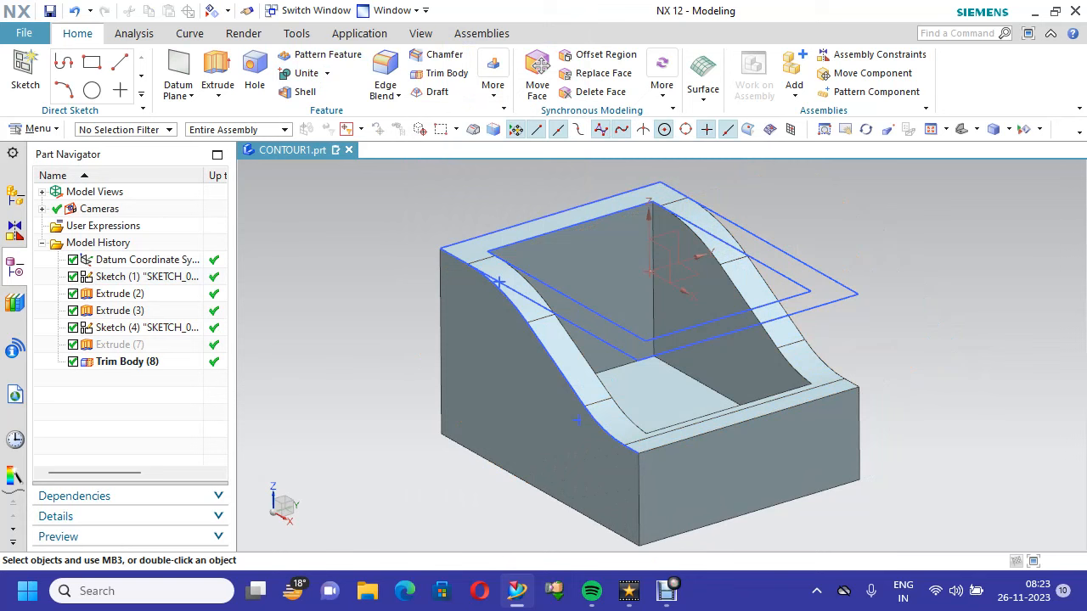
click(771, 246)
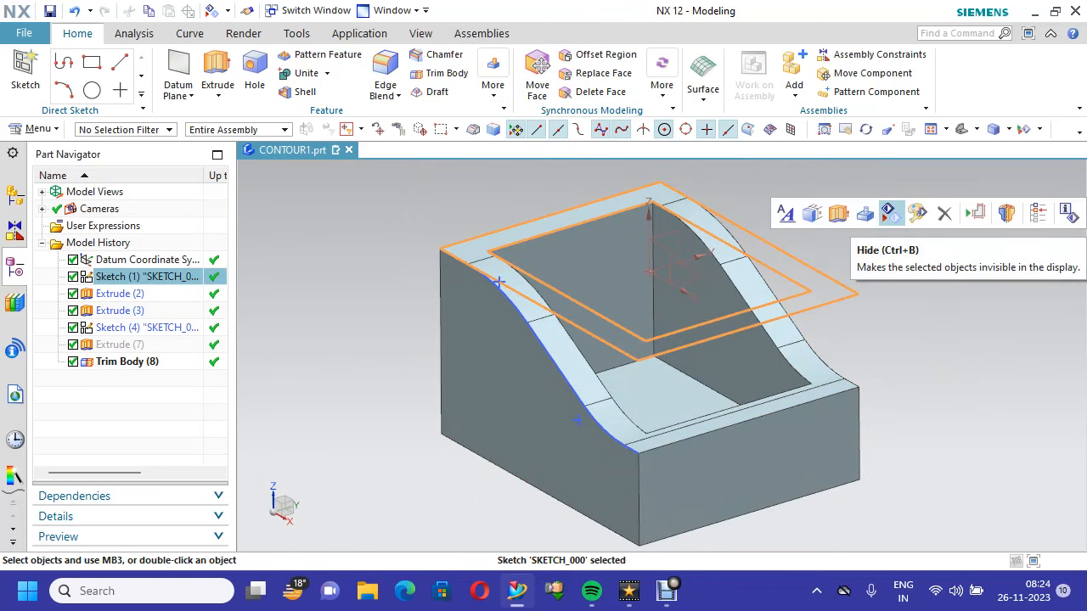
click(891, 212)
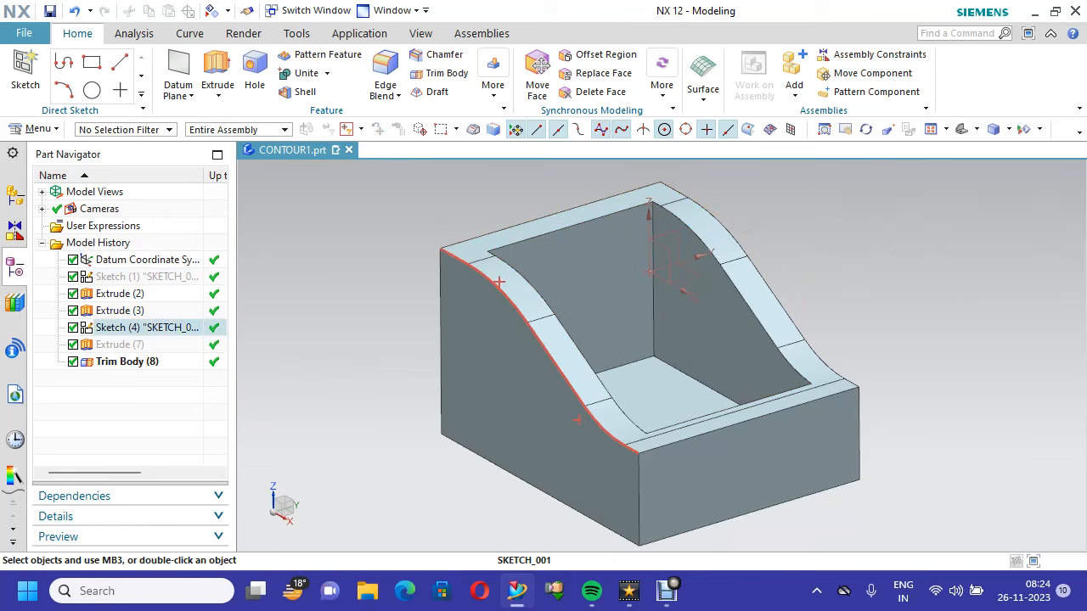
click(144, 327)
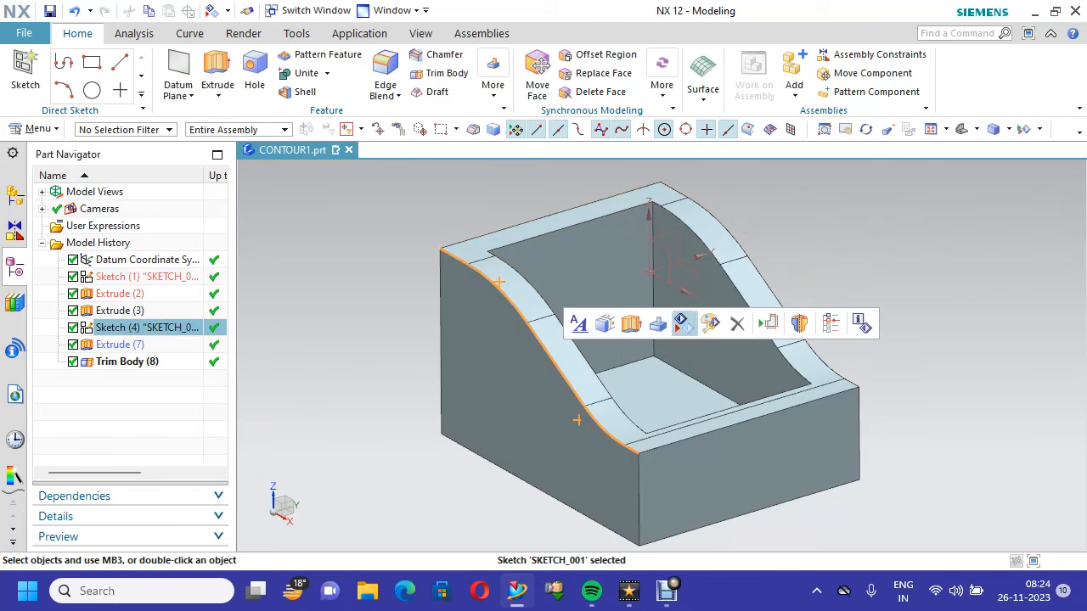
click(684, 323)
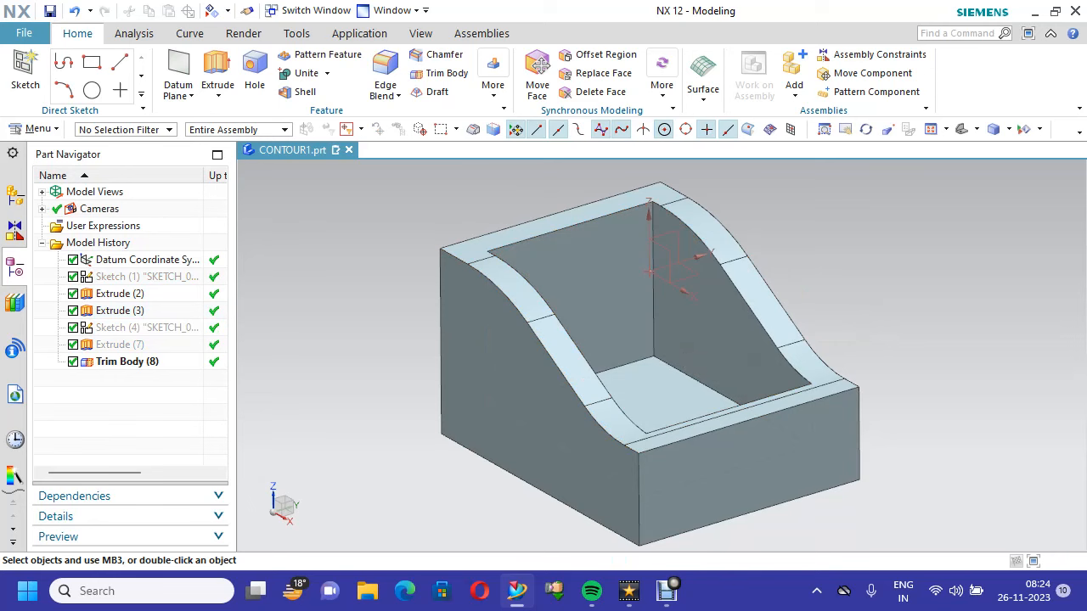
Round the four vertical inside corner edges of the pocket with a 10 mm edge blend
right_click(359, 230)
click(402, 267)
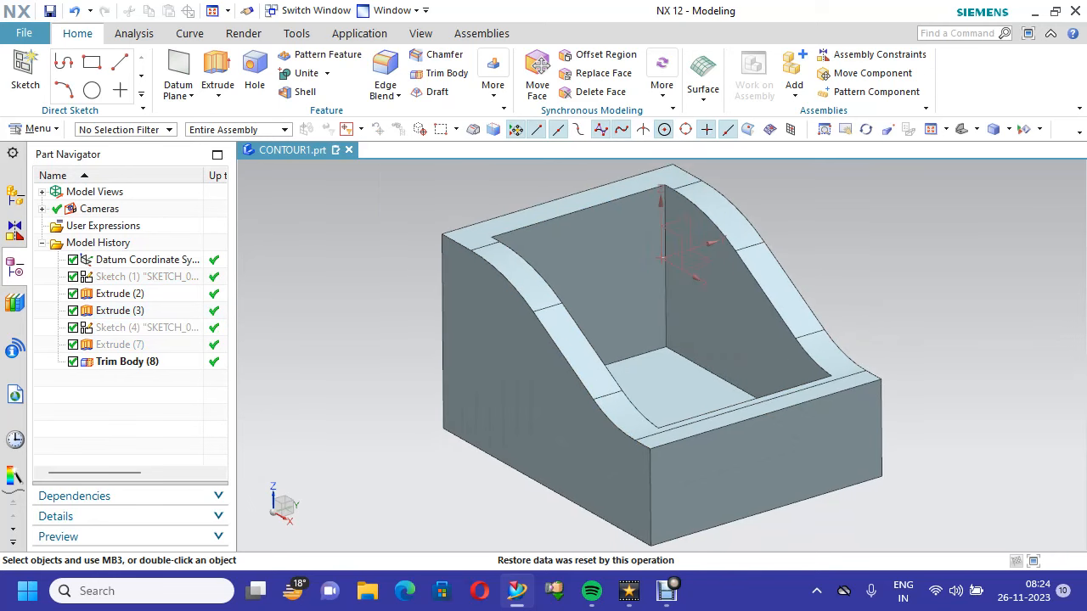
mouse_move(509, 356)
middle_down()
mouse_move(473, 480)
mouse_move(492, 395)
mouse_move(548, 344)
mouse_move(556, 399)
mouse_move(581, 391)
mouse_move(590, 403)
mouse_move(526, 352)
mouse_move(519, 375)
middle_up()
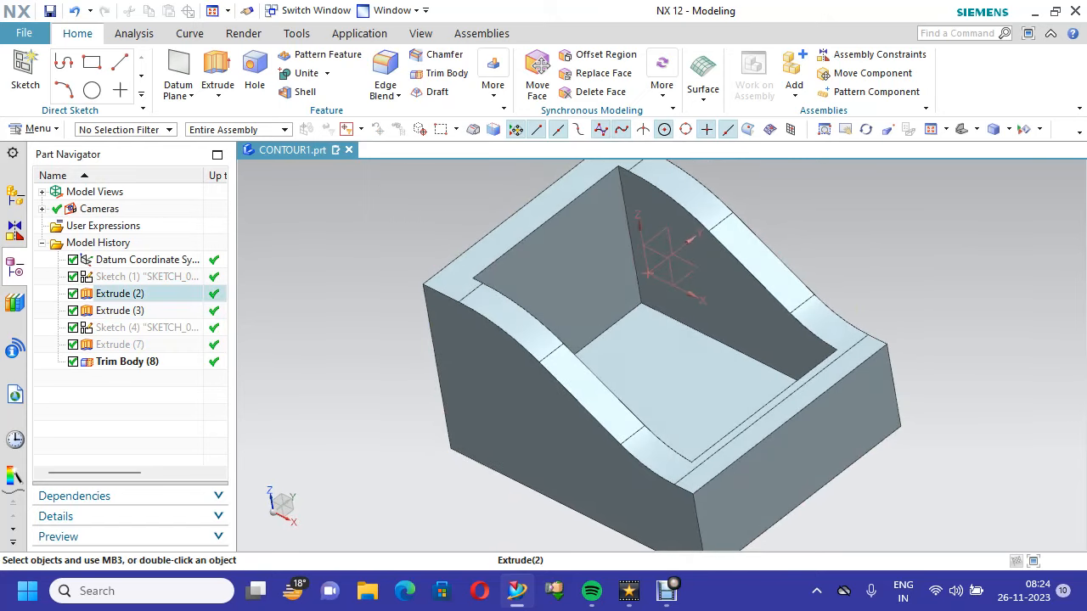
right_click(348, 214)
click(365, 244)
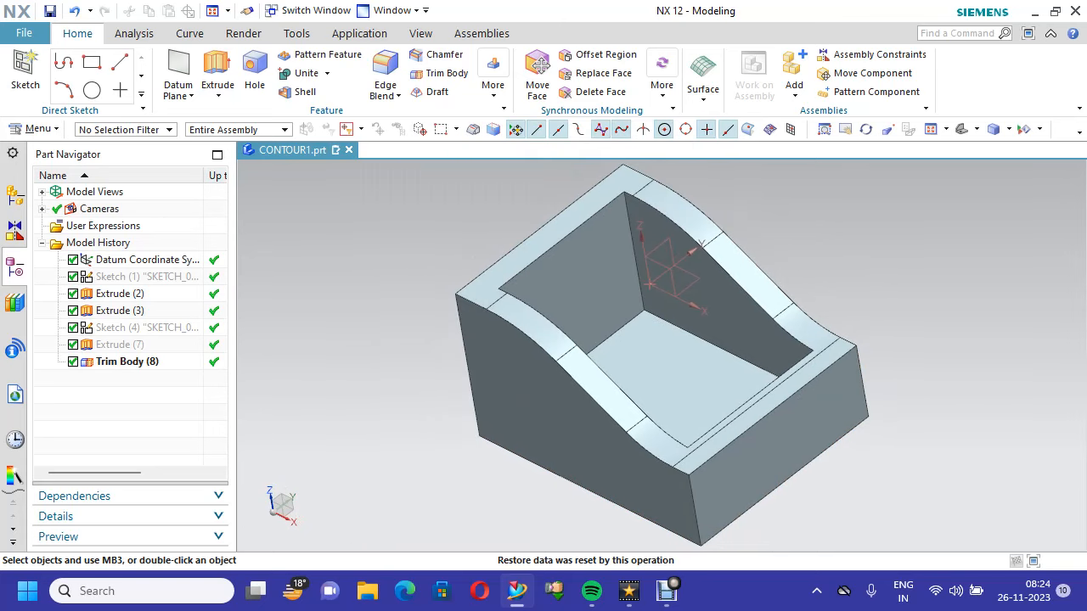
click(386, 95)
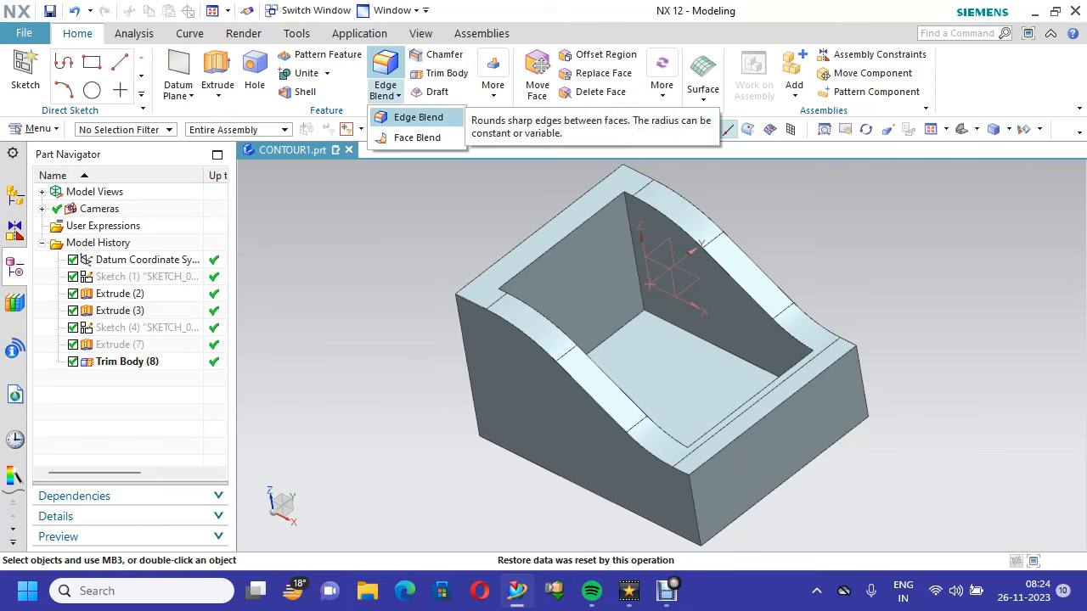
click(418, 117)
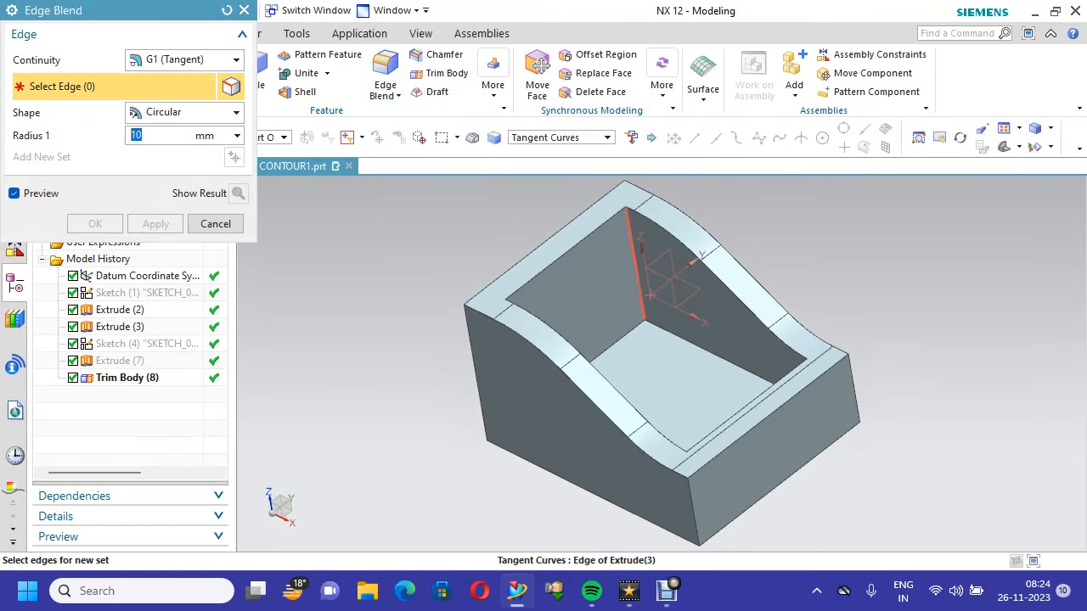
click(641, 293)
middle_drag(650, 294, 574, 362)
click(552, 316)
middle_drag(552, 317, 611, 340)
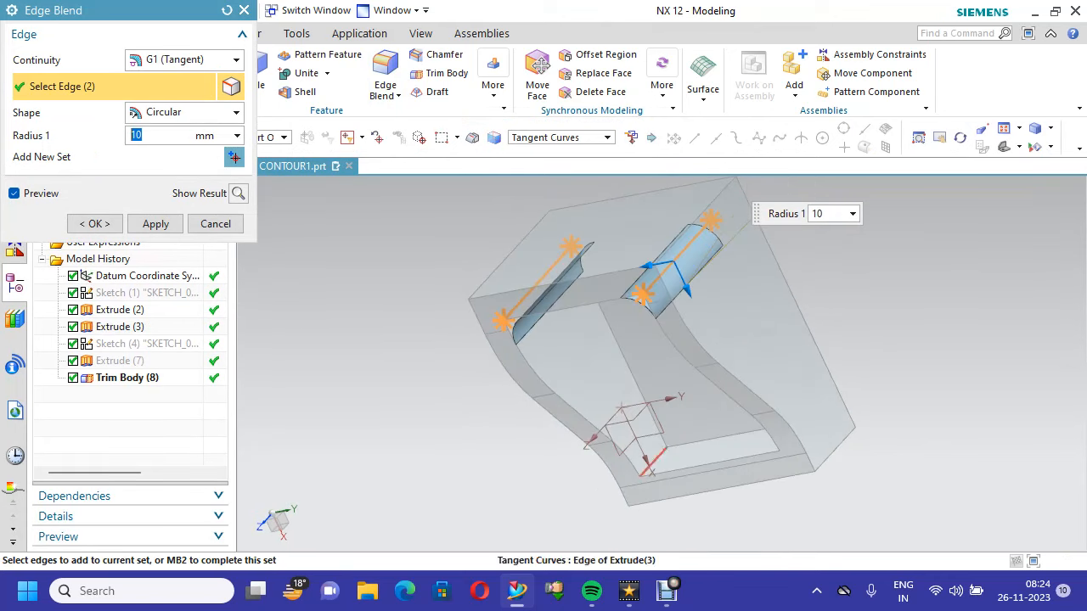
click(652, 463)
middle_drag(654, 463, 737, 434)
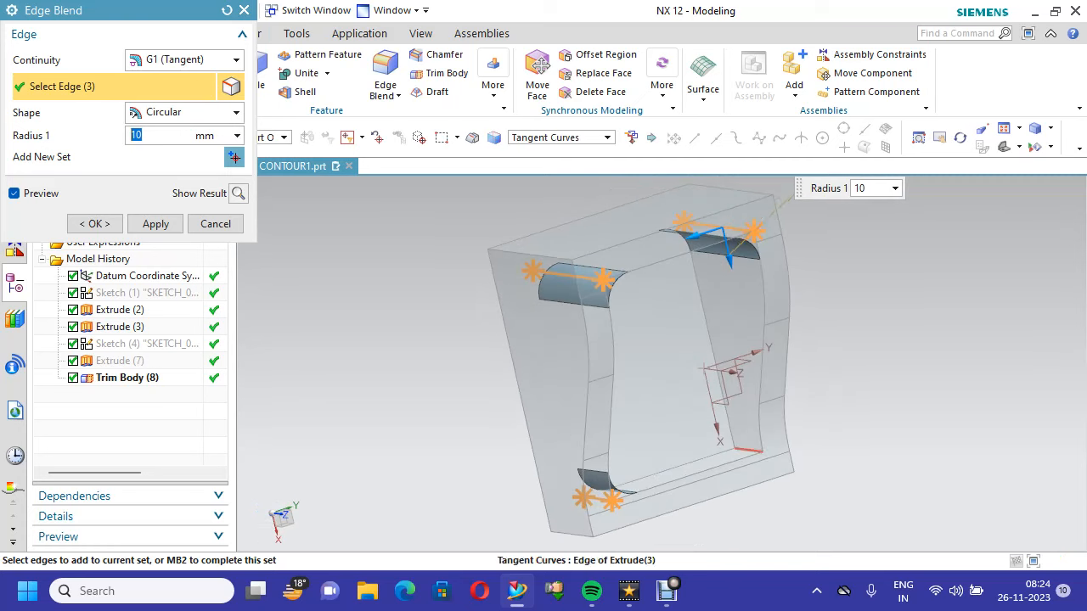
click(739, 459)
middle_drag(739, 458, 747, 336)
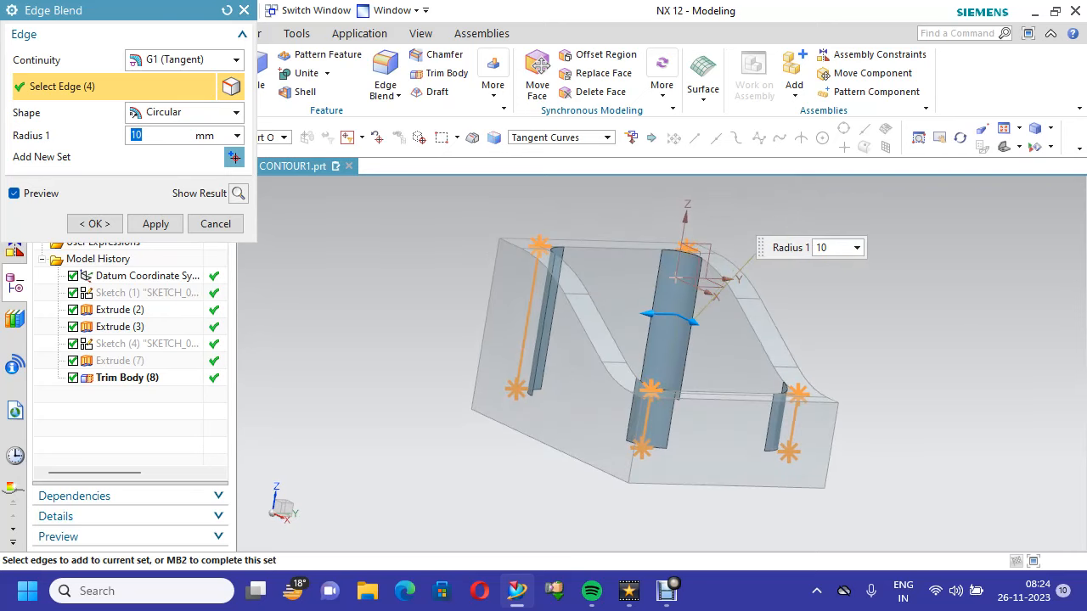
click(95, 224)
Round the pocket's entire upper inner rim with a 5 mm edge blend
scroll(423, 326, down, 2)
middle_drag(633, 339, 582, 372)
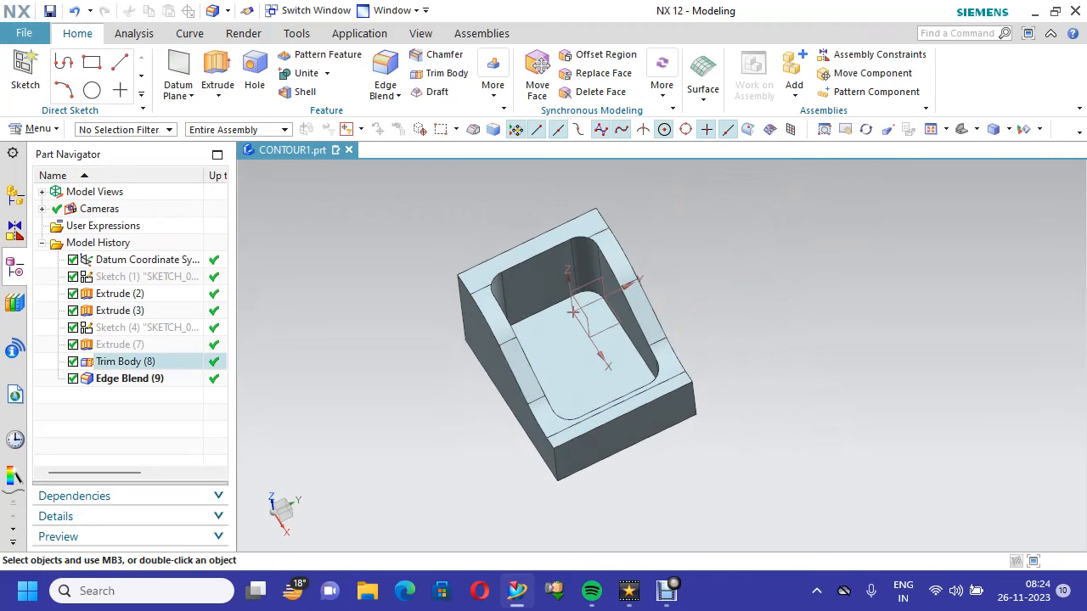
click(397, 95)
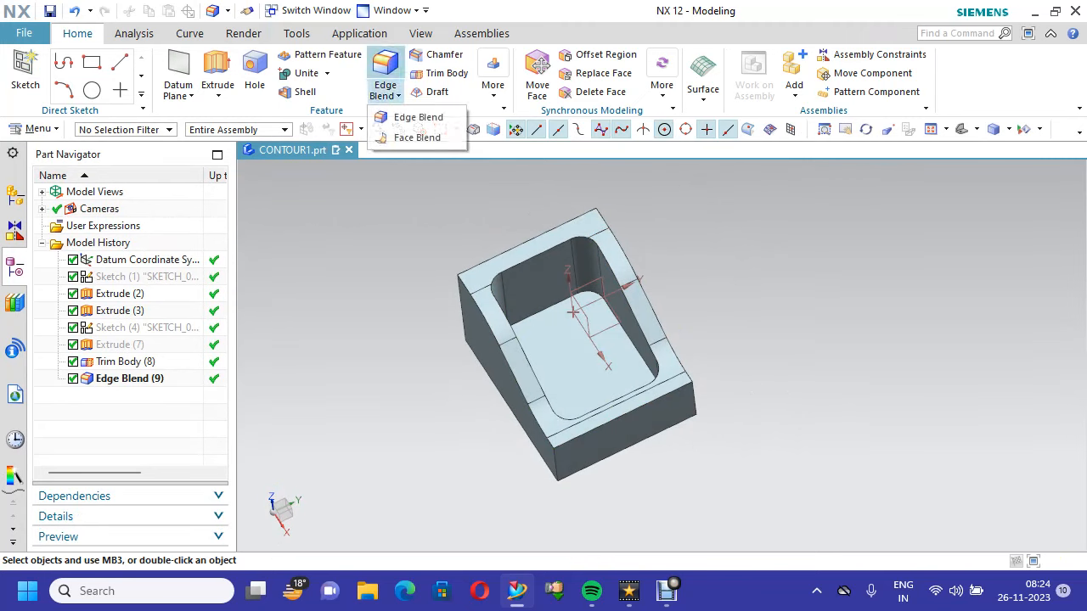
click(416, 114)
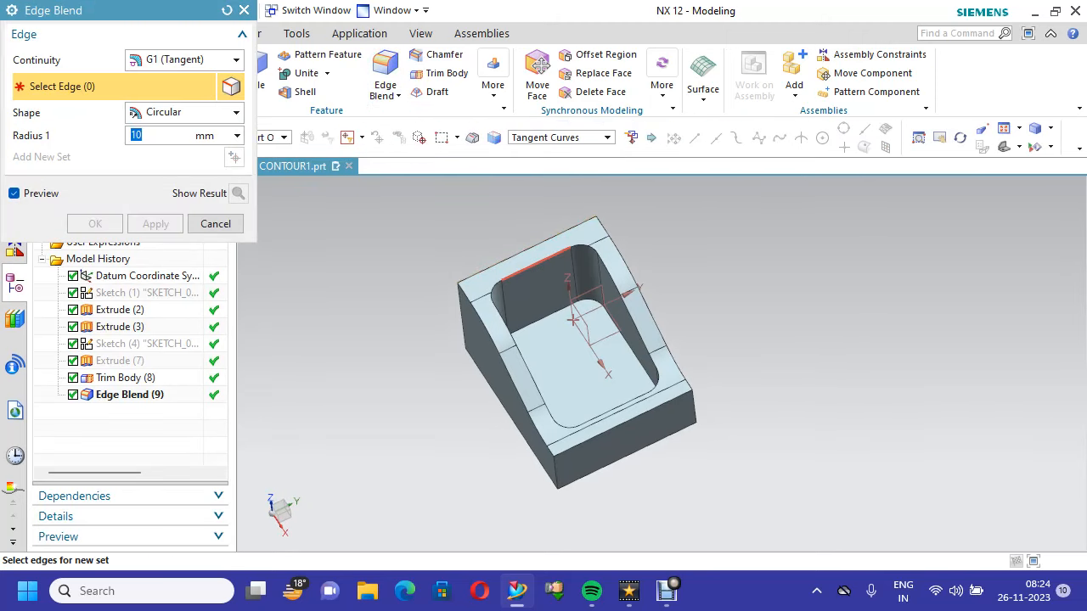
click(531, 259)
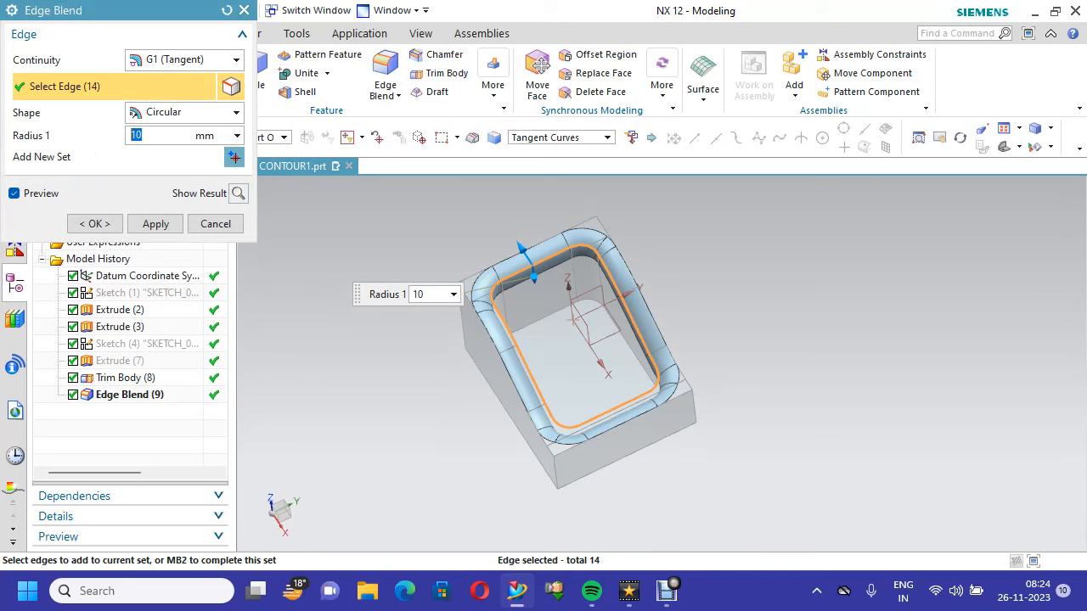
text(5)
key(Return)
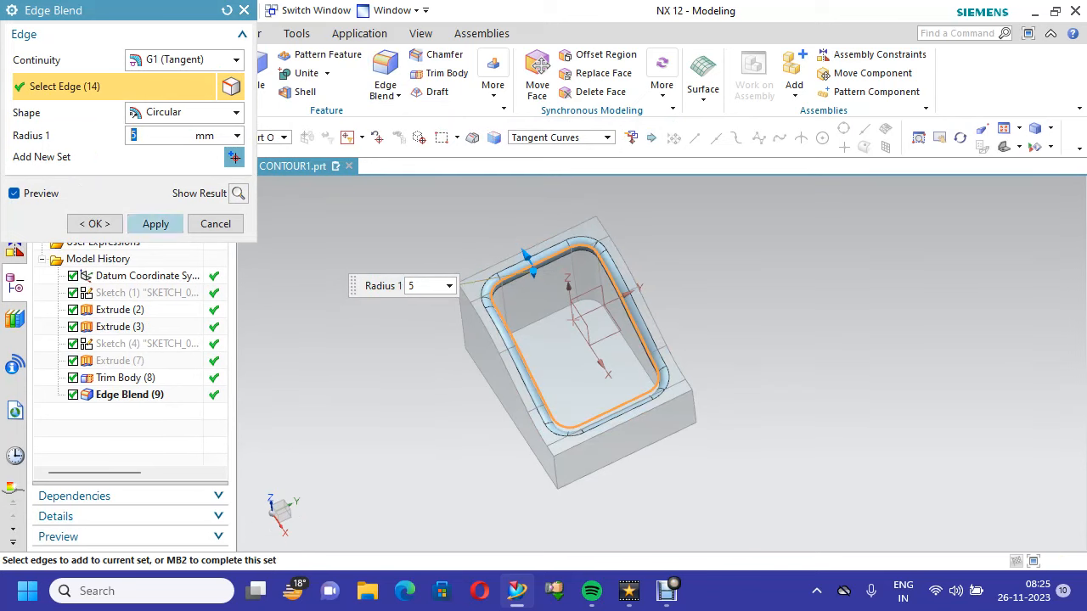
click(94, 223)
Round the edge loop between the pocket floor and its walls with an 8 mm edge blend
scroll(557, 291, up, 5)
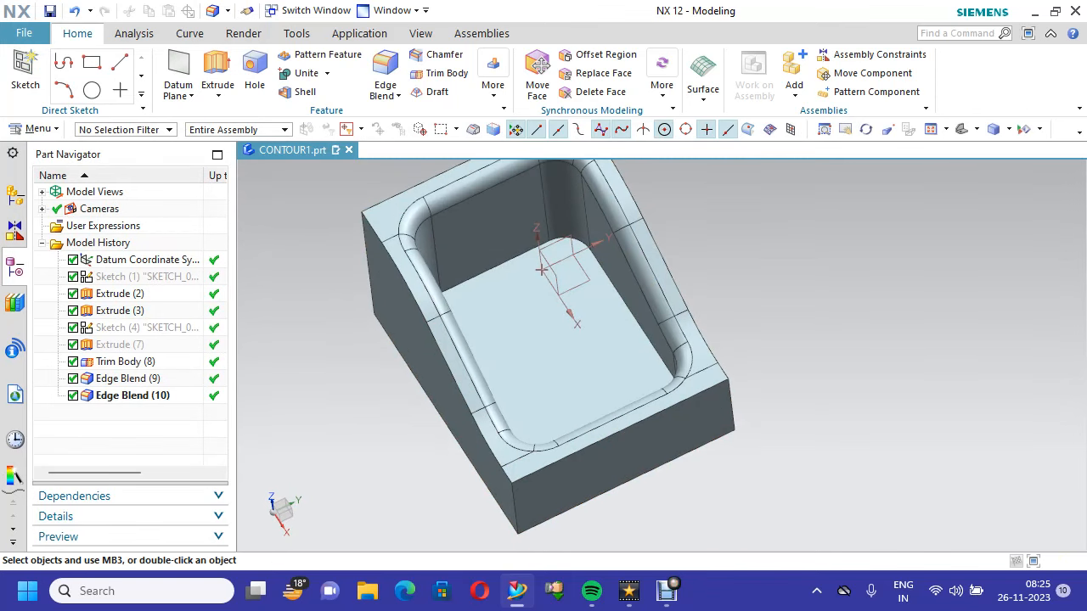
click(397, 95)
click(418, 117)
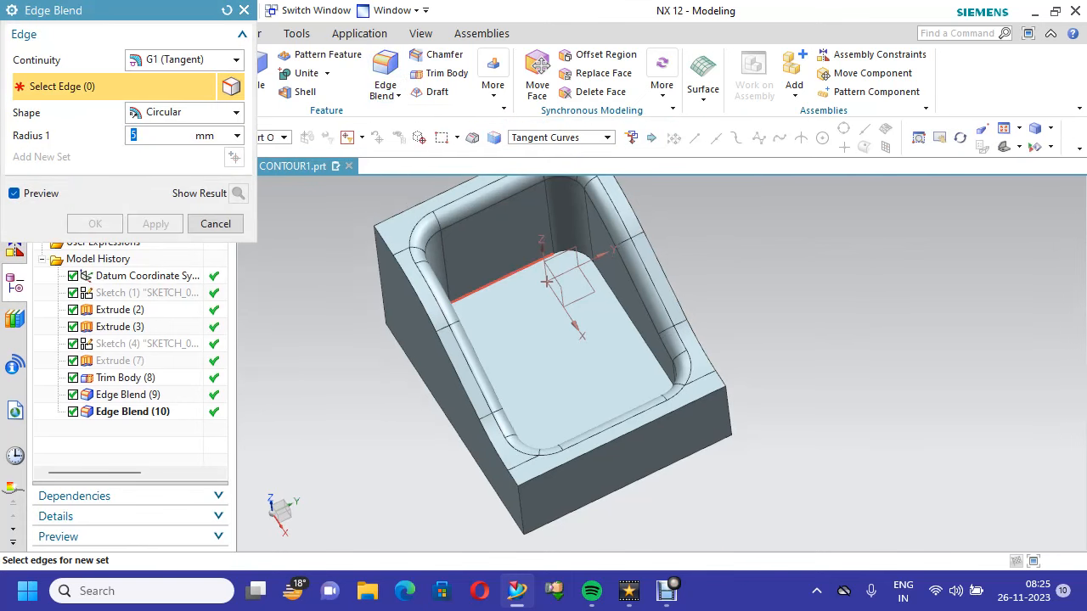
click(545, 281)
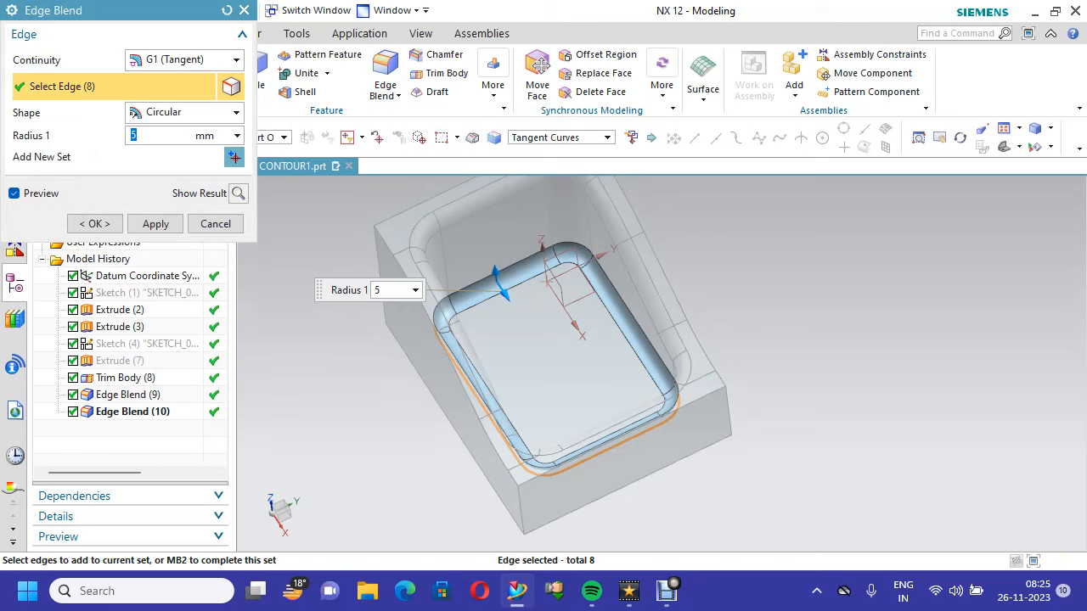
text(8)
click(155, 223)
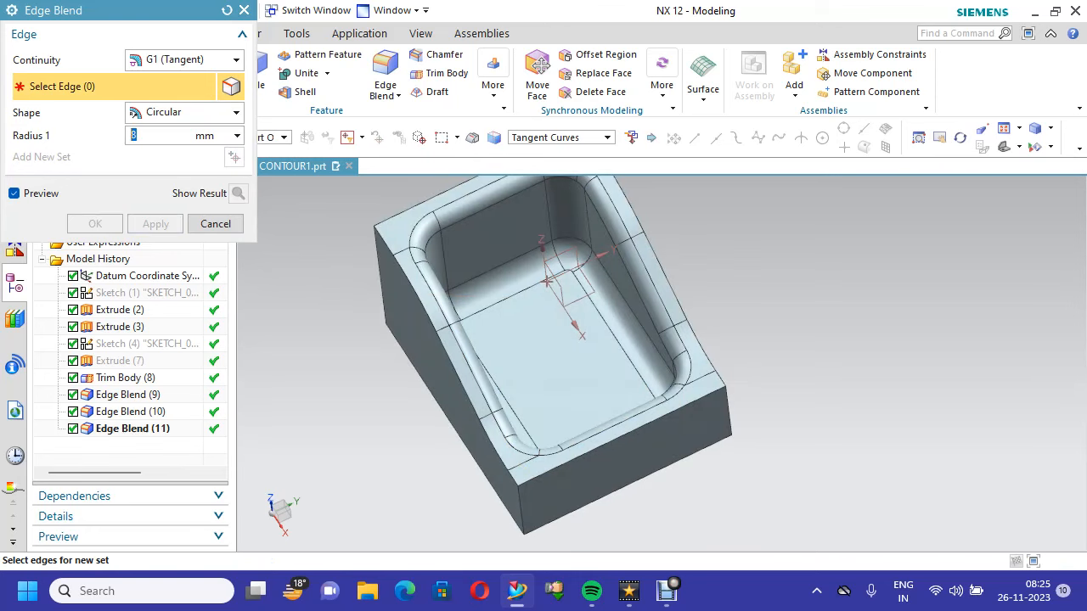
middle_drag(345, 327, 365, 401)
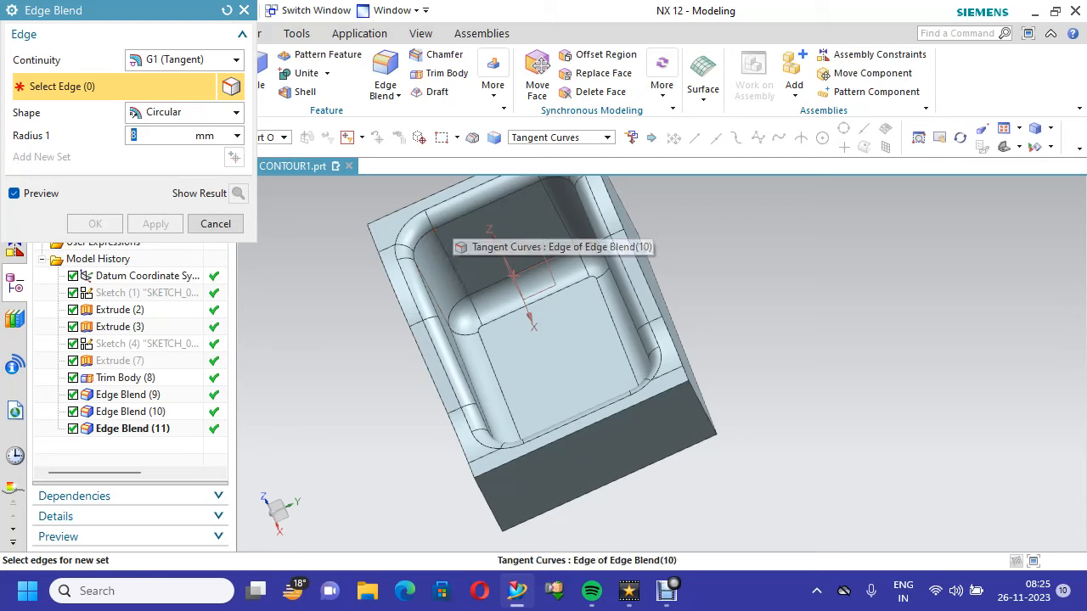
scroll(519, 327, down, 1)
middle_drag(520, 327, 585, 333)
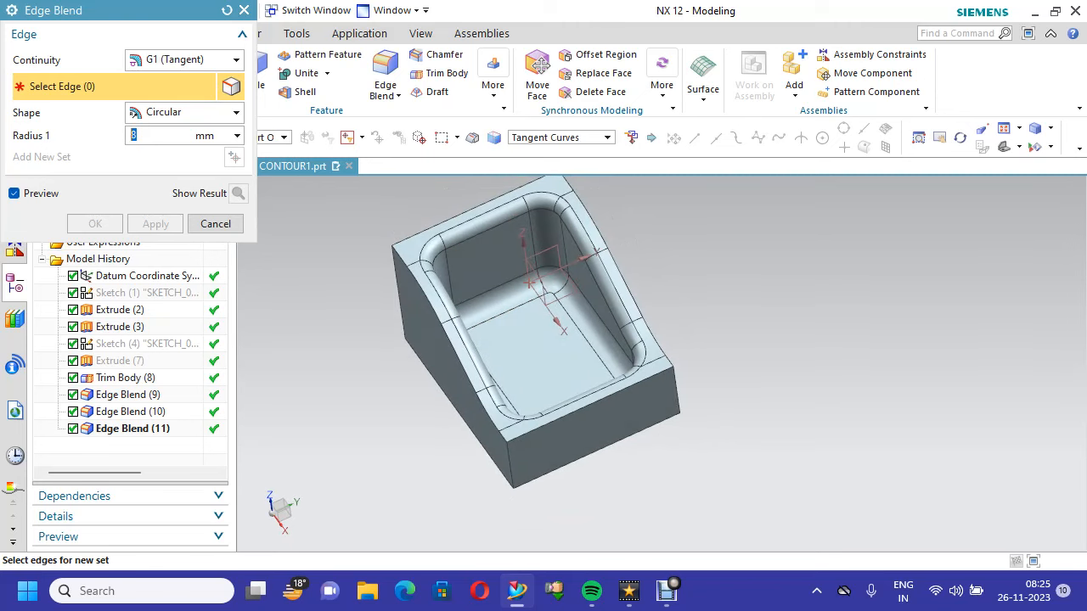
click(216, 223)
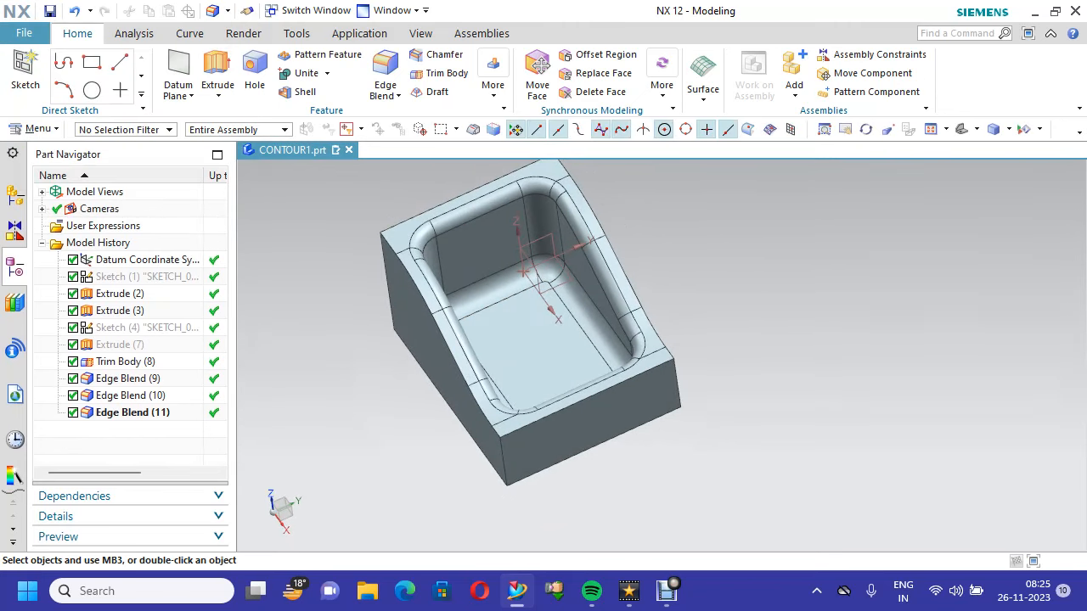
Orient the model to the isometric view
right_click(316, 222)
mouse_move(368, 465)
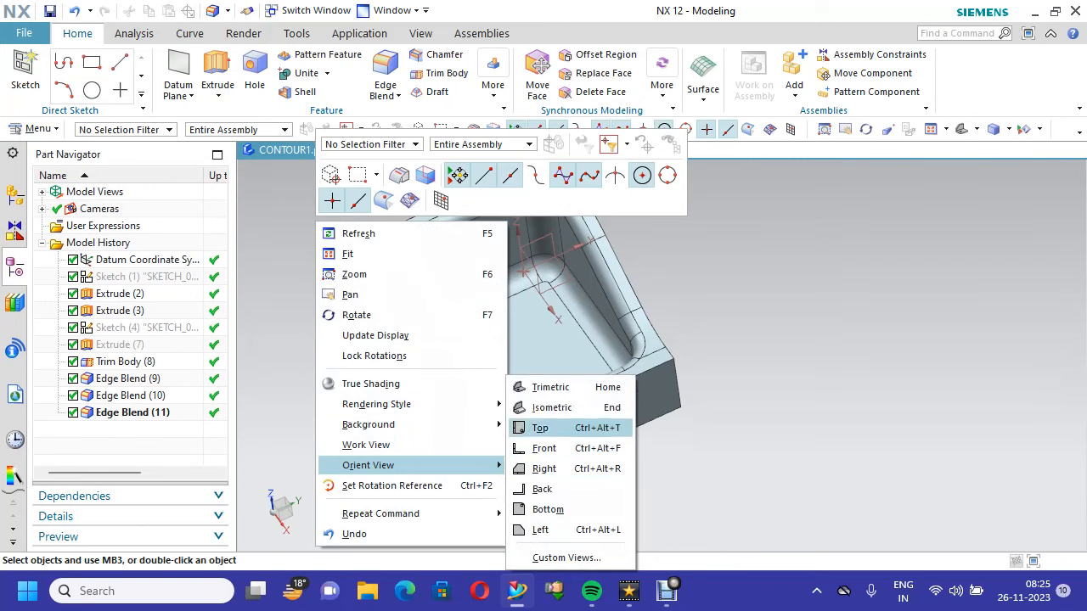
click(551, 407)
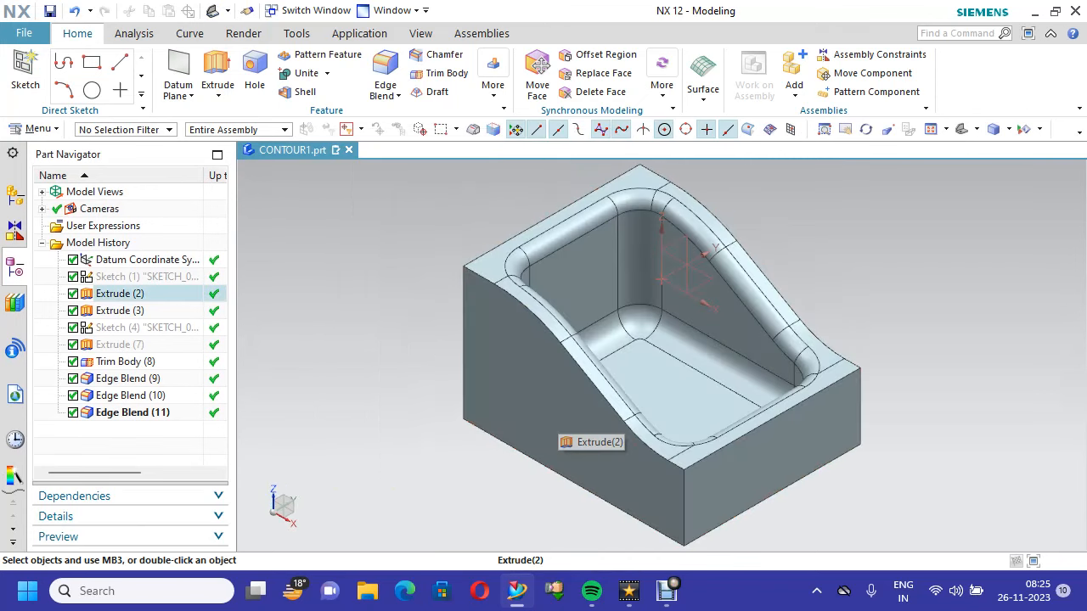
Save the CONTOUR1 part
right_click(379, 201)
click(410, 233)
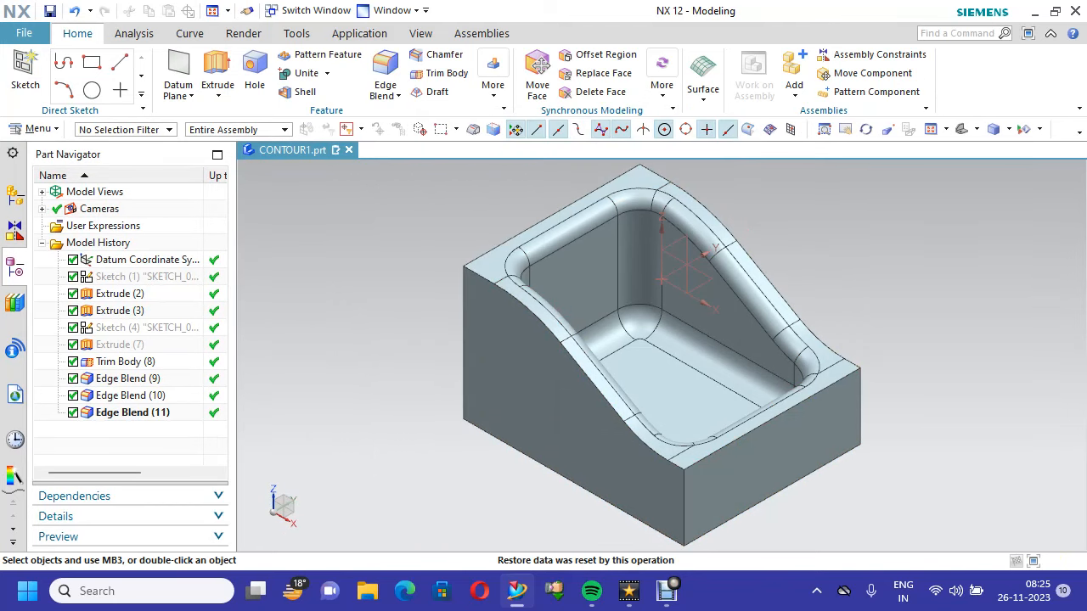
scroll(973, 413, up, 1)
scroll(973, 412, down, 1)
scroll(538, 440, up, 1)
middle_drag(537, 440, 589, 436)
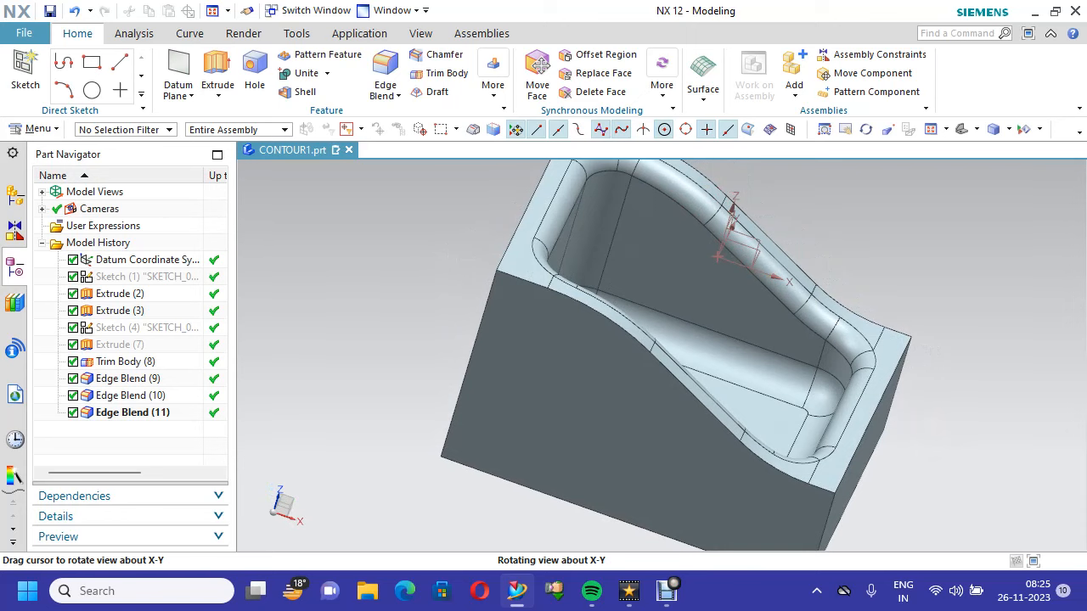
scroll(554, 346, down, 2)
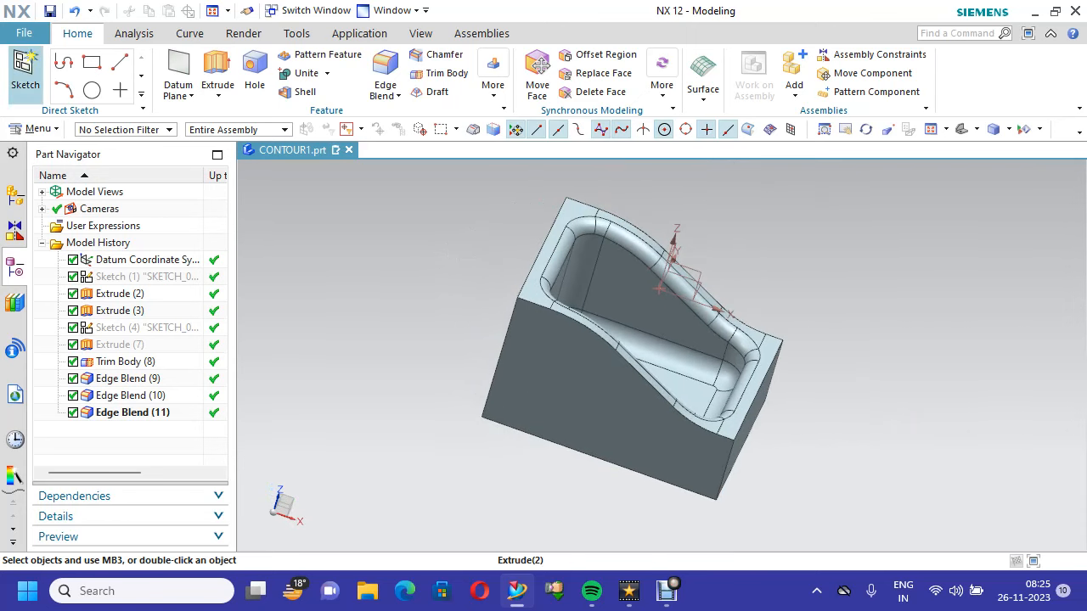
click(49, 11)
middle_drag(586, 357, 555, 351)
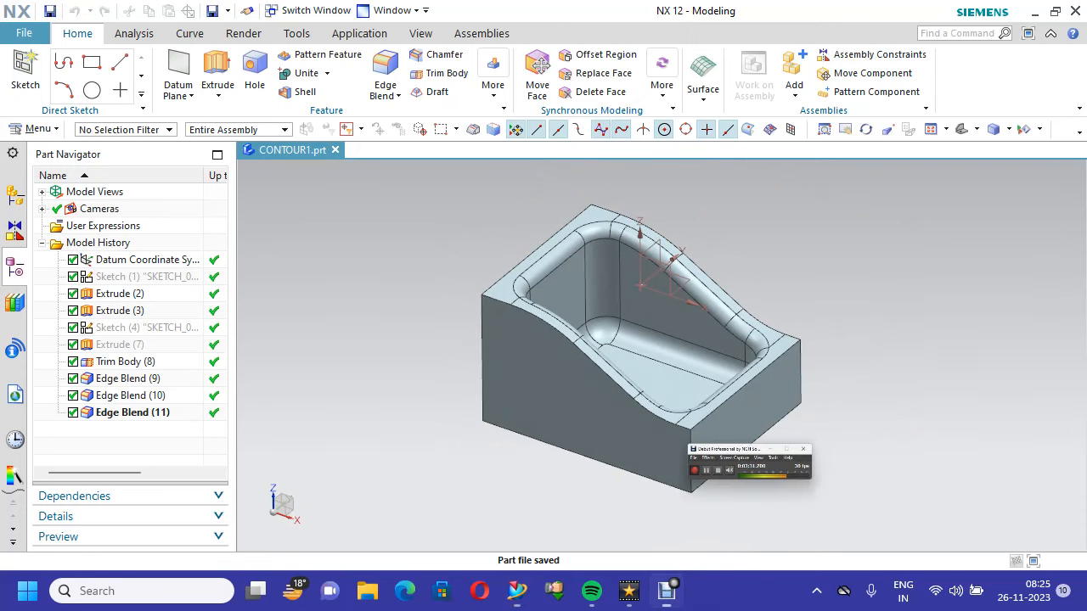
click(666, 591)
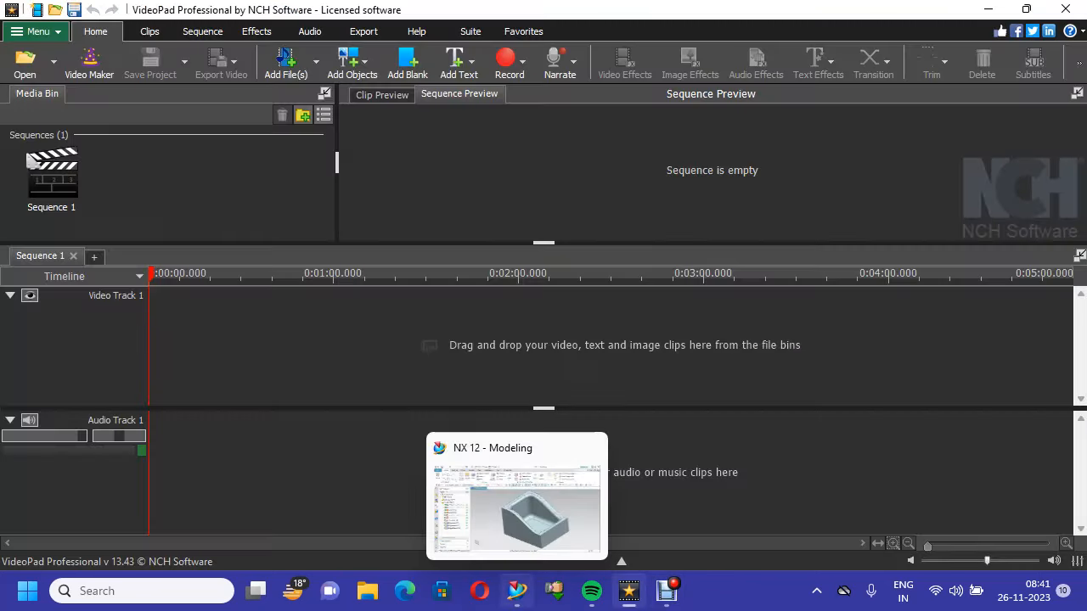
click(517, 591)
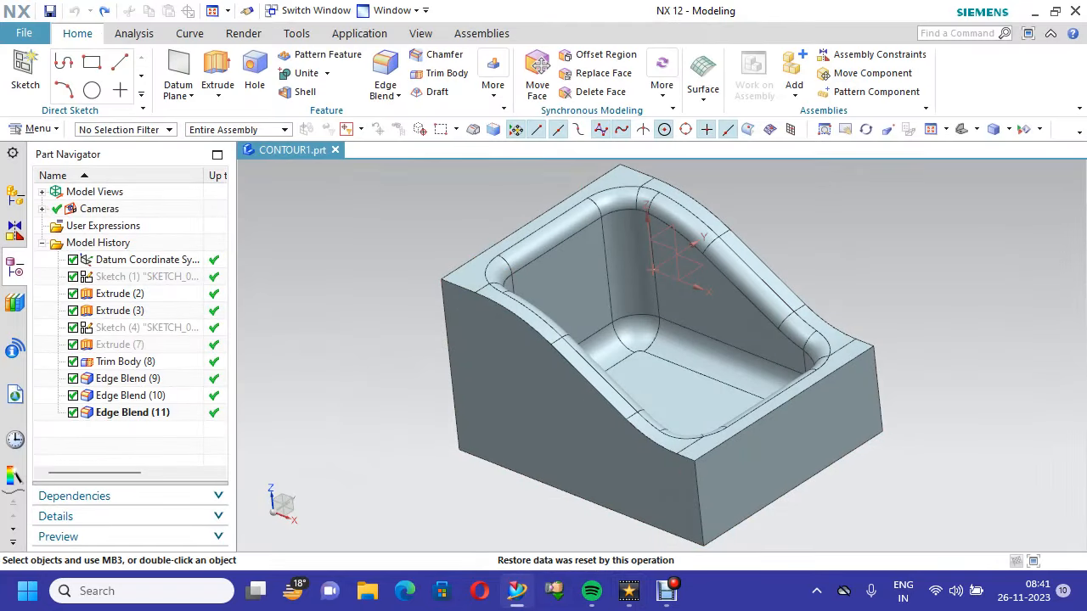
right_click(338, 201)
click(368, 229)
Set the radius of the edge blend on the pocket's four vertical corners to 8 mm
click(127, 378)
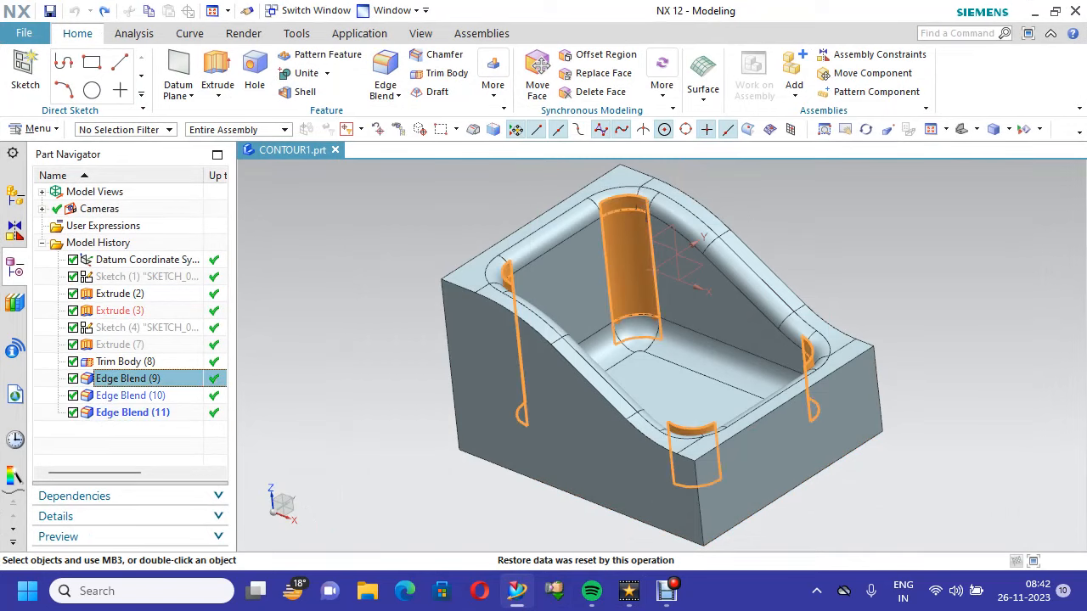
double_click(652, 281)
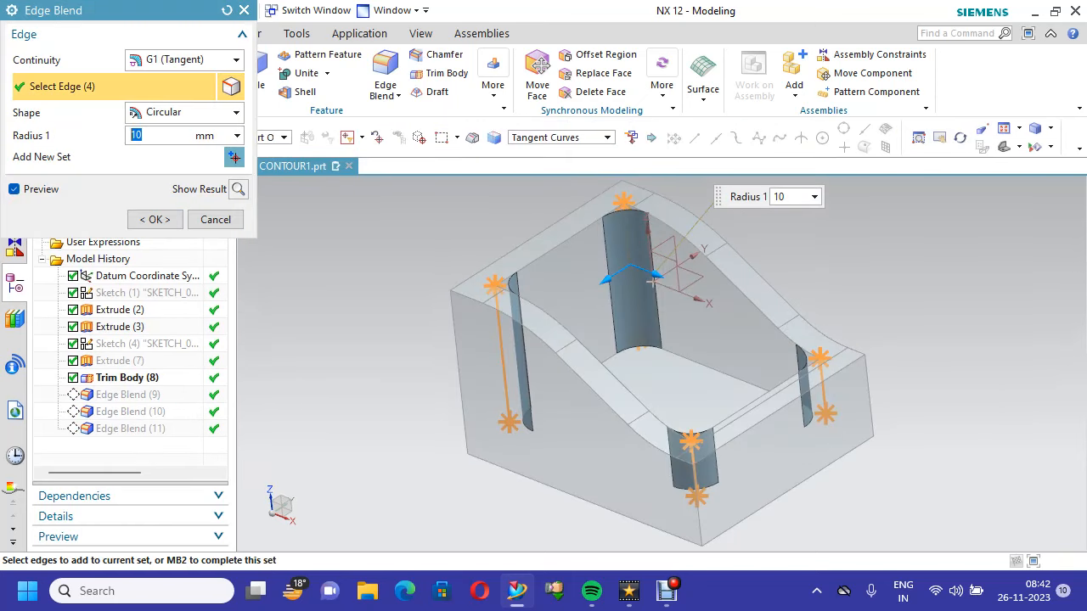
text(8)
middle_click(651, 282)
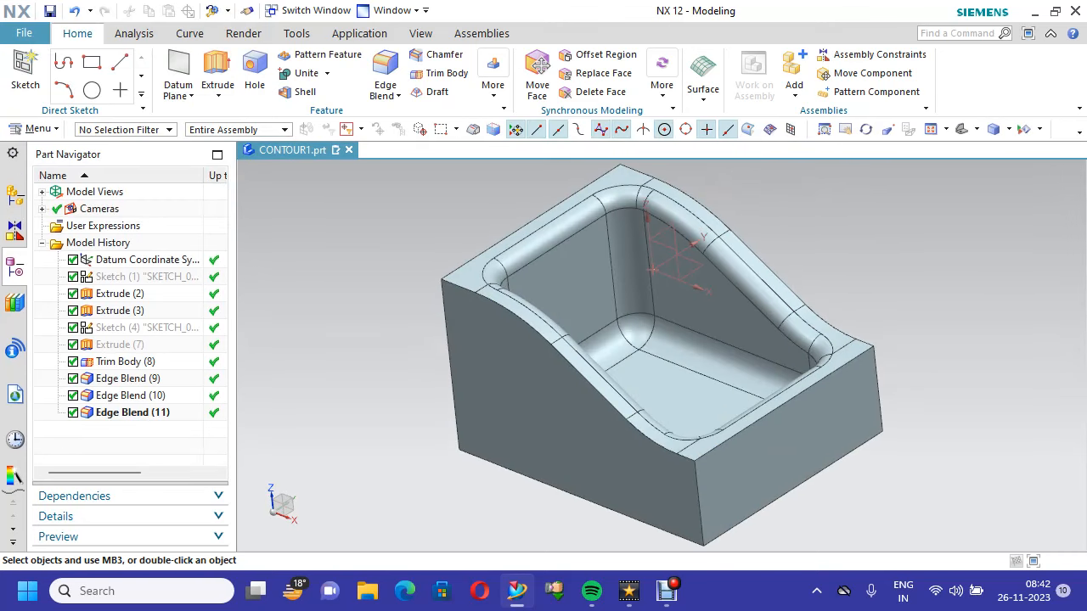
Set the radius of the edge blend around the pocket's upper inner rim to 3 mm
click(128, 379)
click(130, 396)
double_click(130, 395)
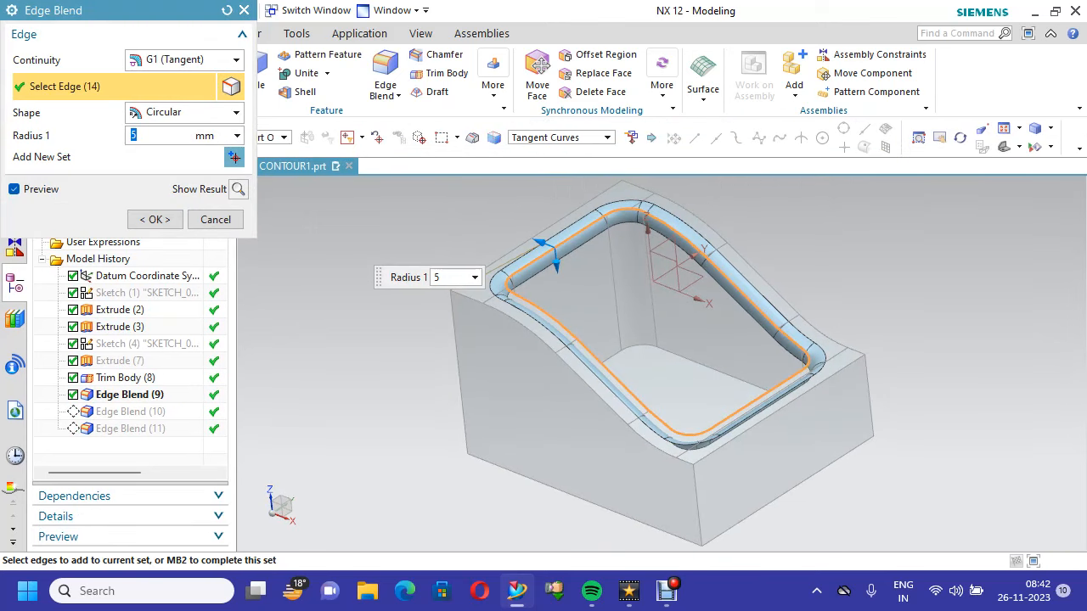
text(3)
click(156, 219)
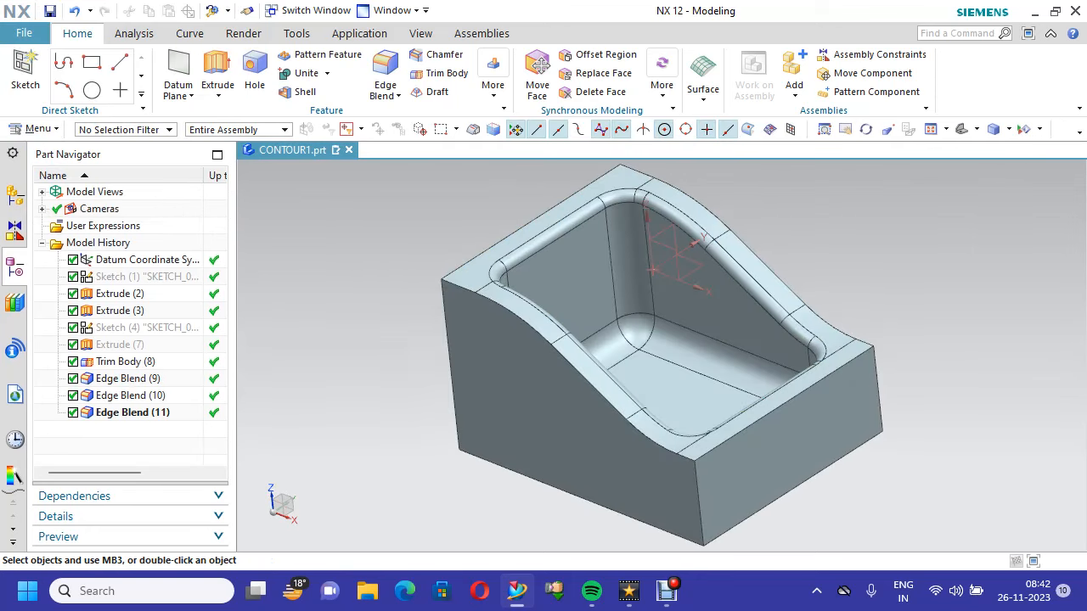
Set the radius of the edge blend between the pocket floor and its walls to 4 mm
click(132, 412)
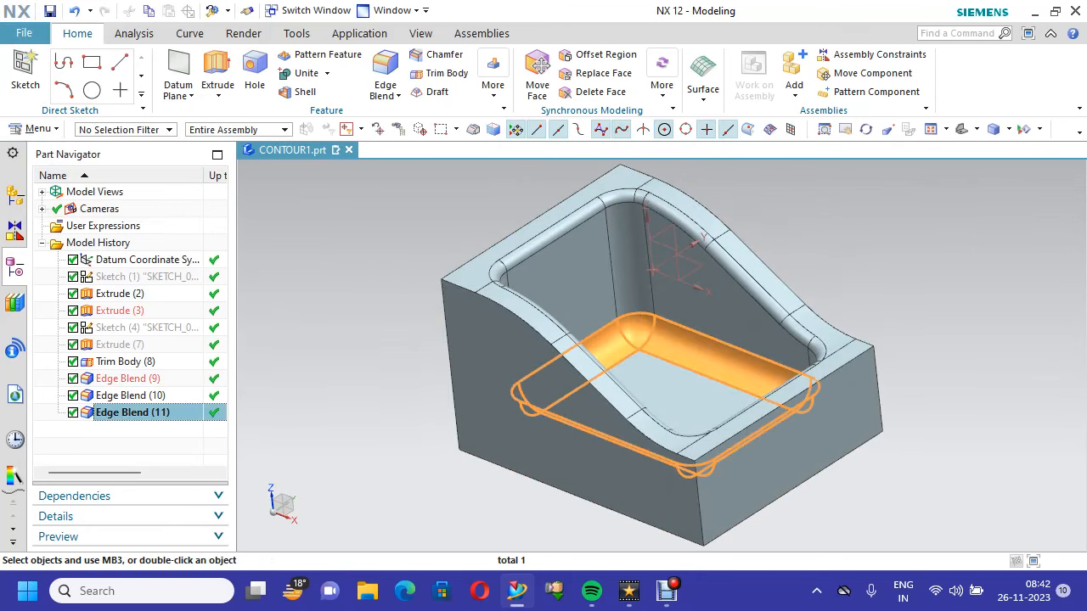
double_click(133, 413)
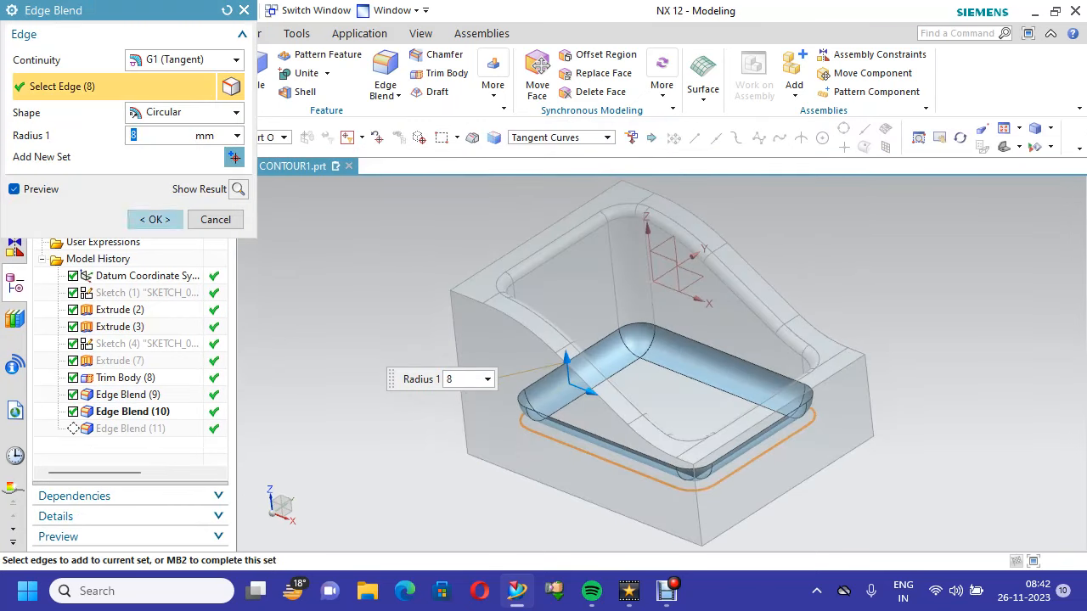
text(4)
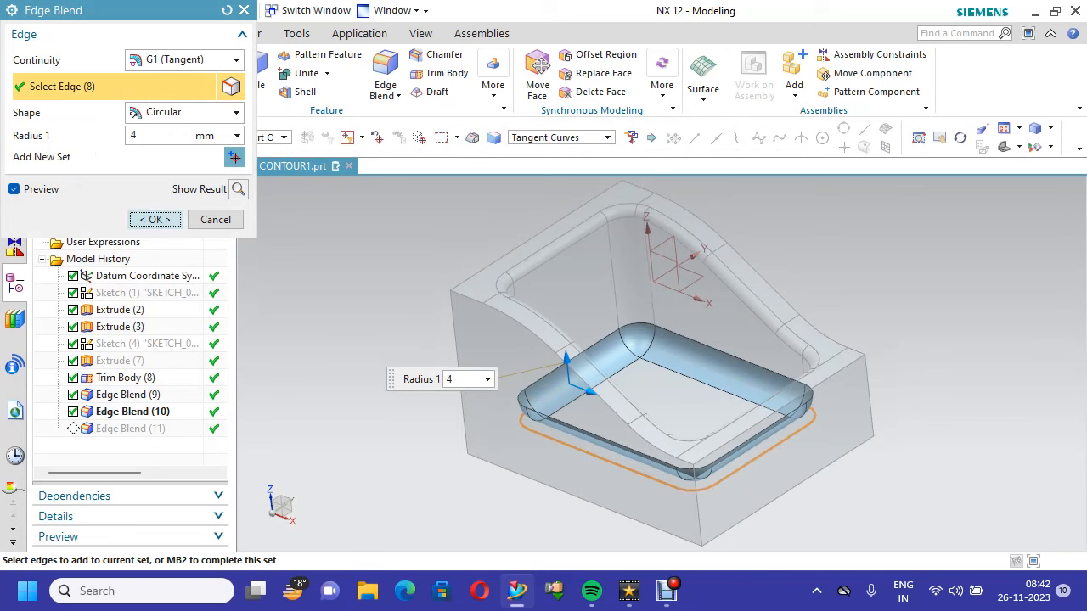
click(155, 220)
Save the part with the revised blend radii
mouse_move(373, 340)
middle_down()
mouse_move(376, 399)
mouse_move(338, 410)
mouse_move(324, 386)
mouse_move(374, 358)
mouse_move(397, 326)
mouse_move(441, 332)
mouse_move(452, 319)
mouse_move(386, 334)
middle_up()
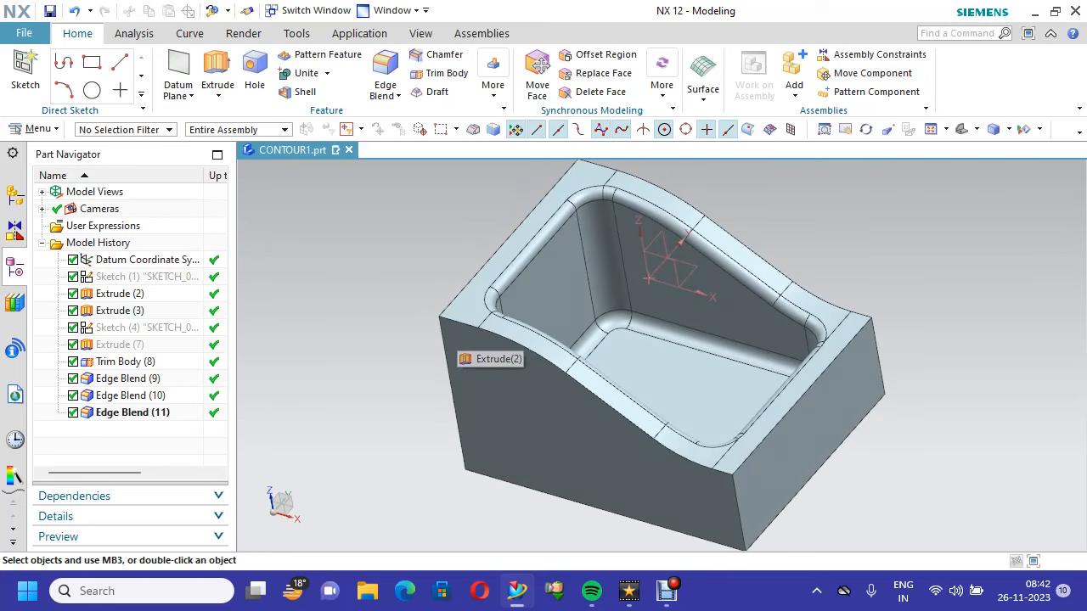
click(50, 11)
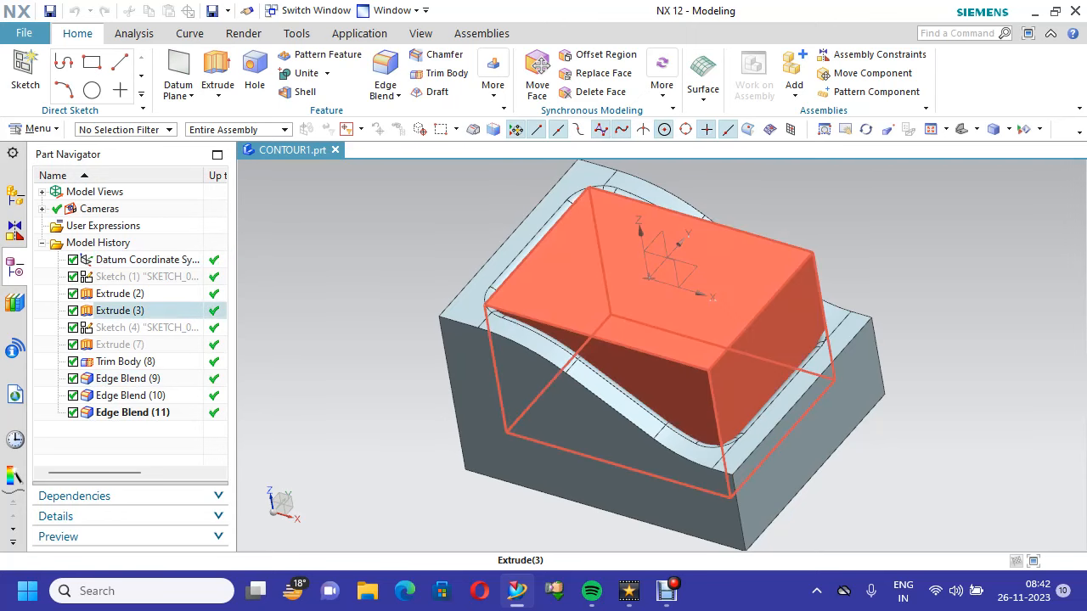
key(ctrl+s)
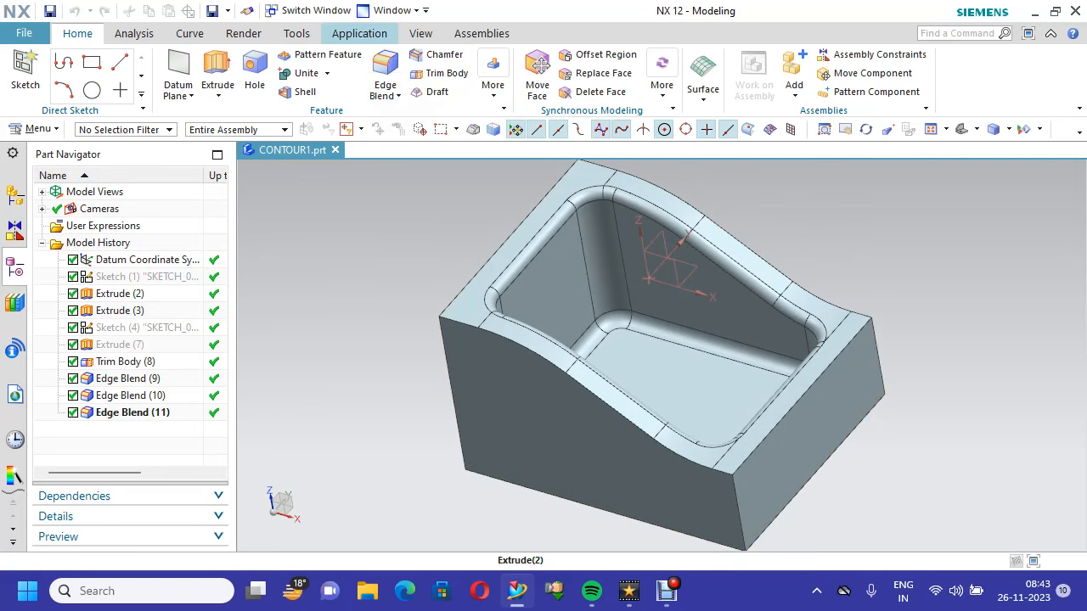
Switch to the Manufacturing application with the cam_general session configuration and the mill_contour setup
click(359, 33)
click(365, 60)
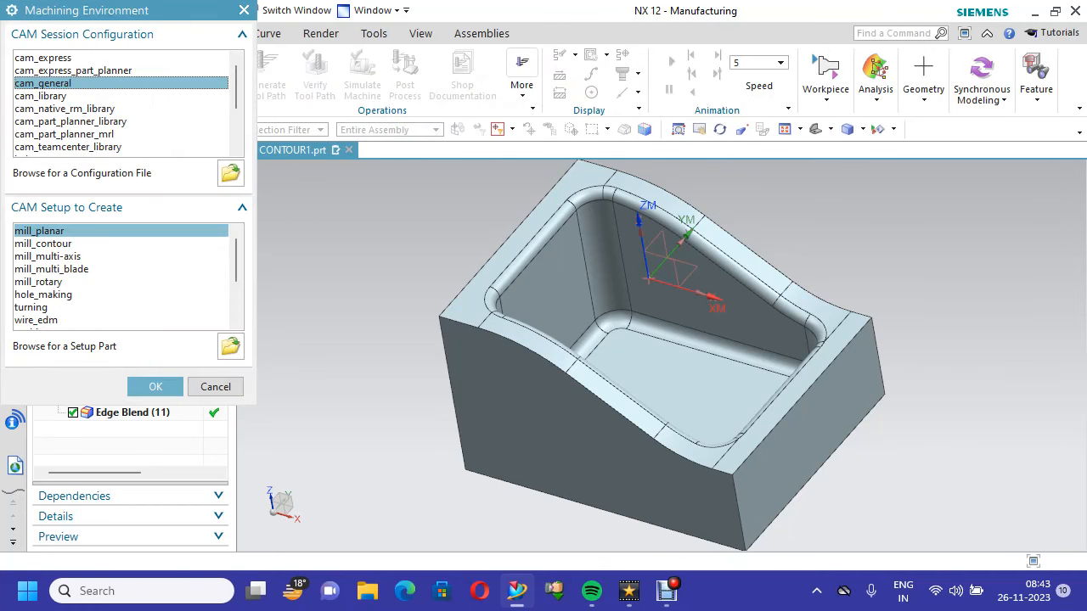
click(44, 244)
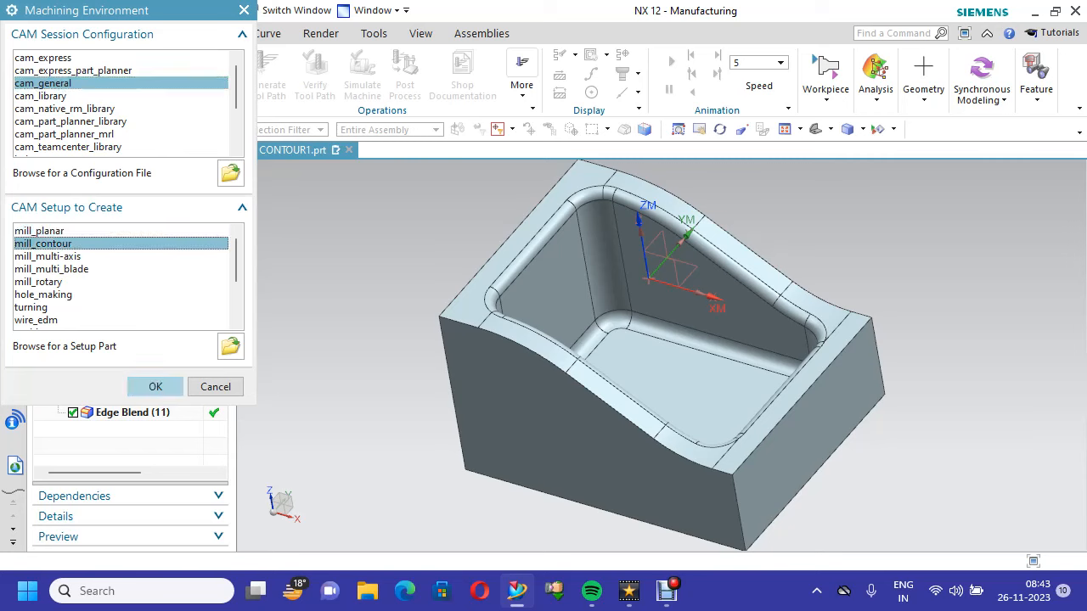
click(155, 387)
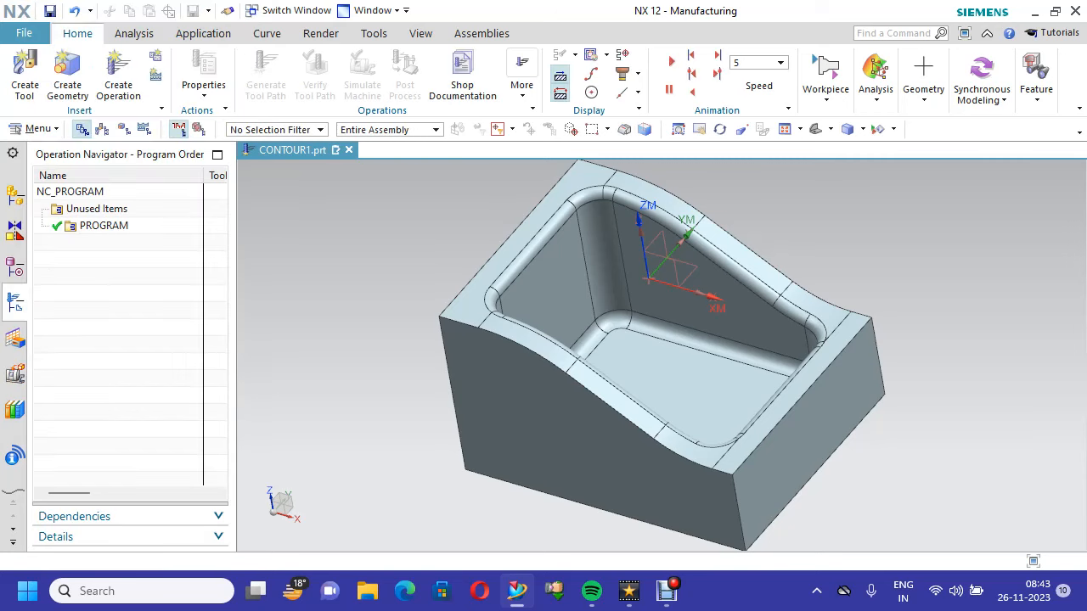
Show the geometry view of the operations and edit MCS_MILL with its origin at X 0, Y 0, Z 0, centred on the block's top
click(124, 129)
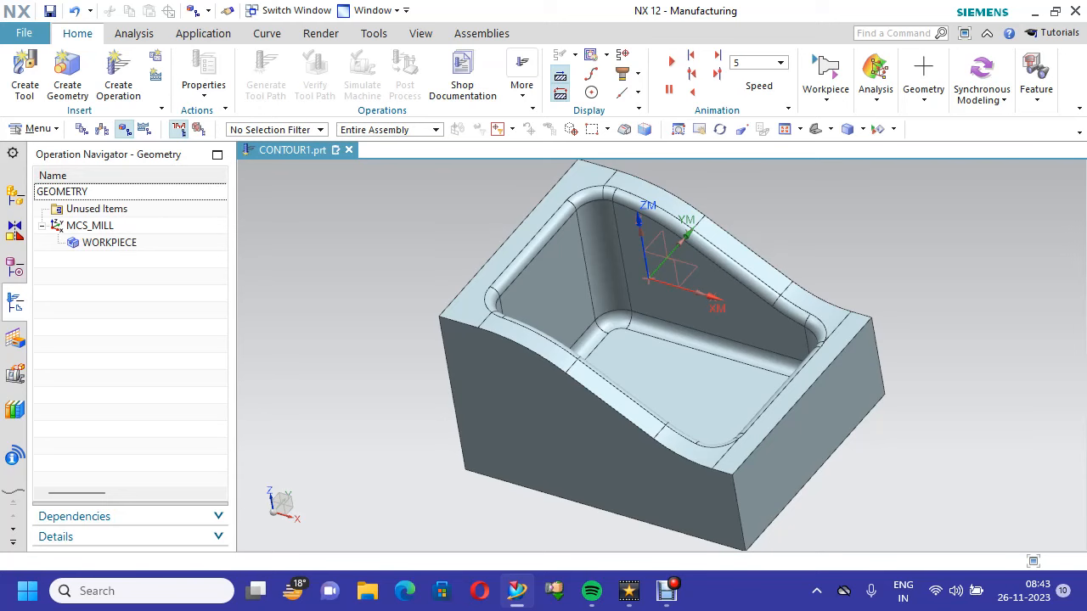
click(90, 225)
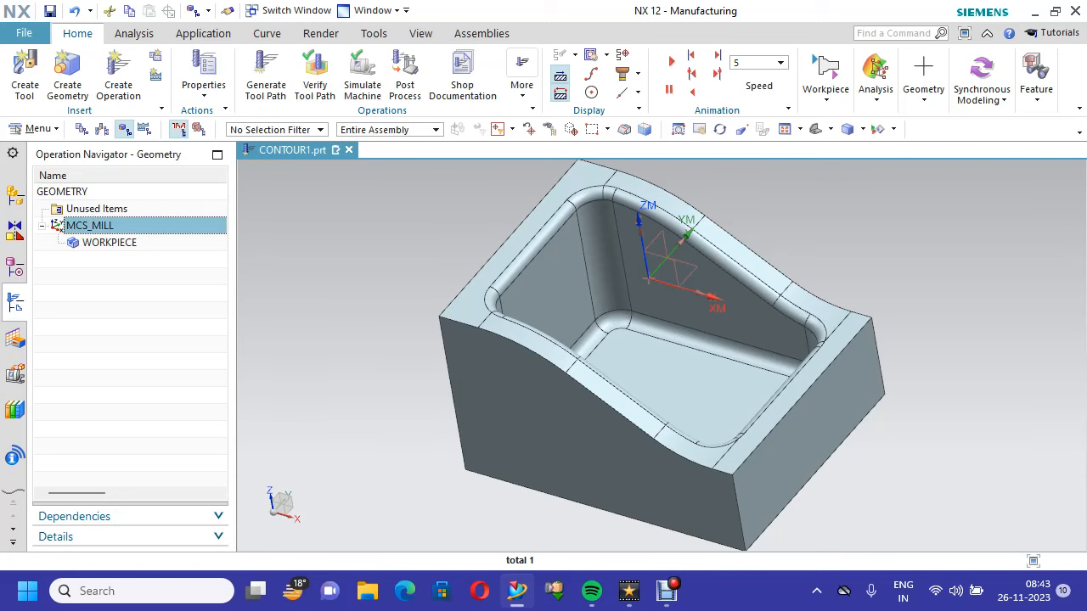
right_click(93, 225)
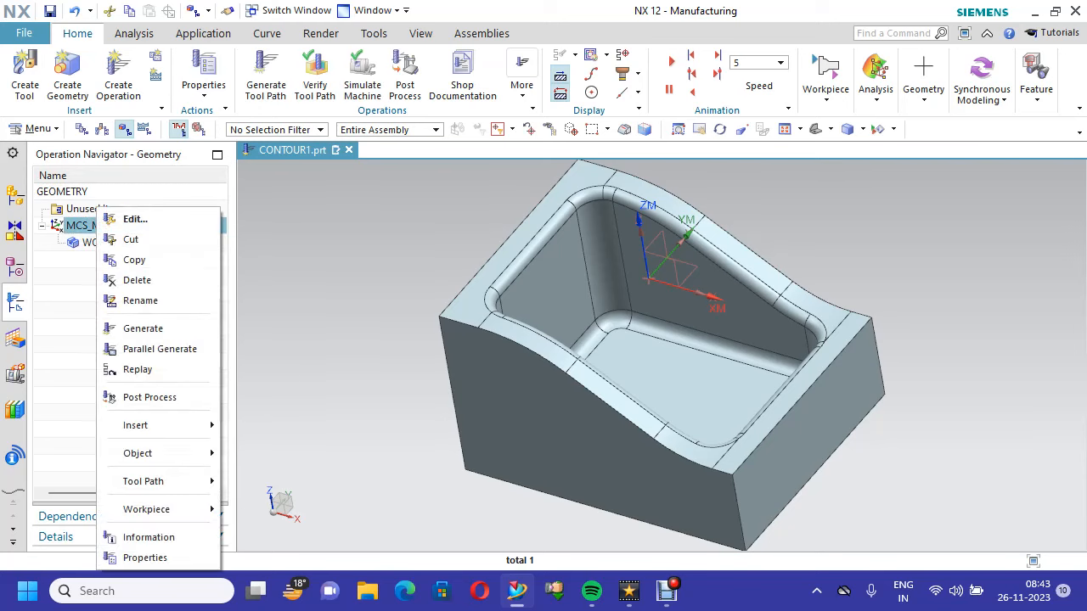
click(134, 219)
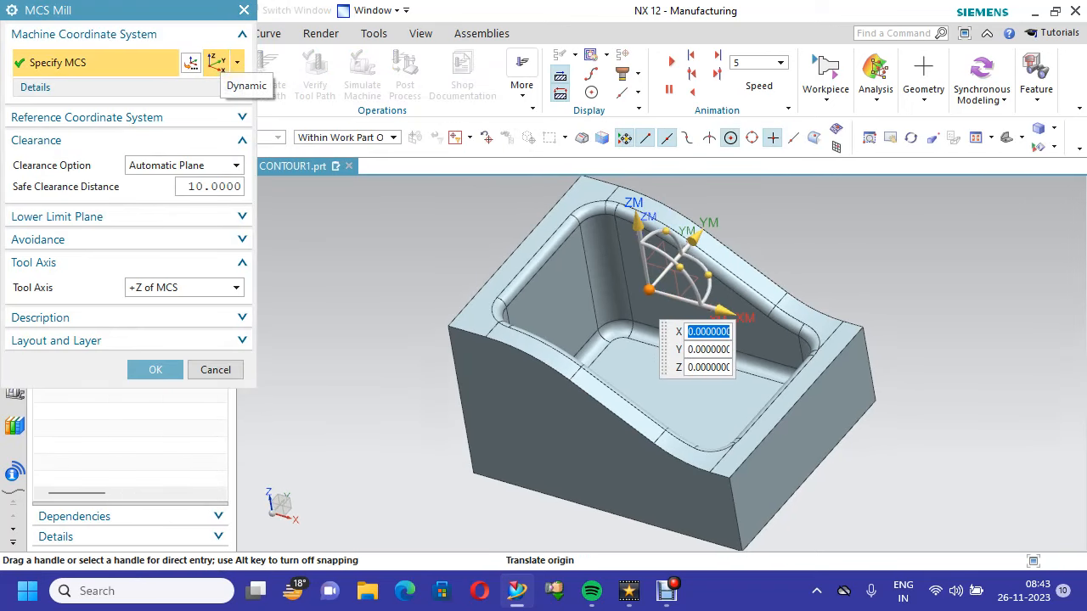
click(216, 62)
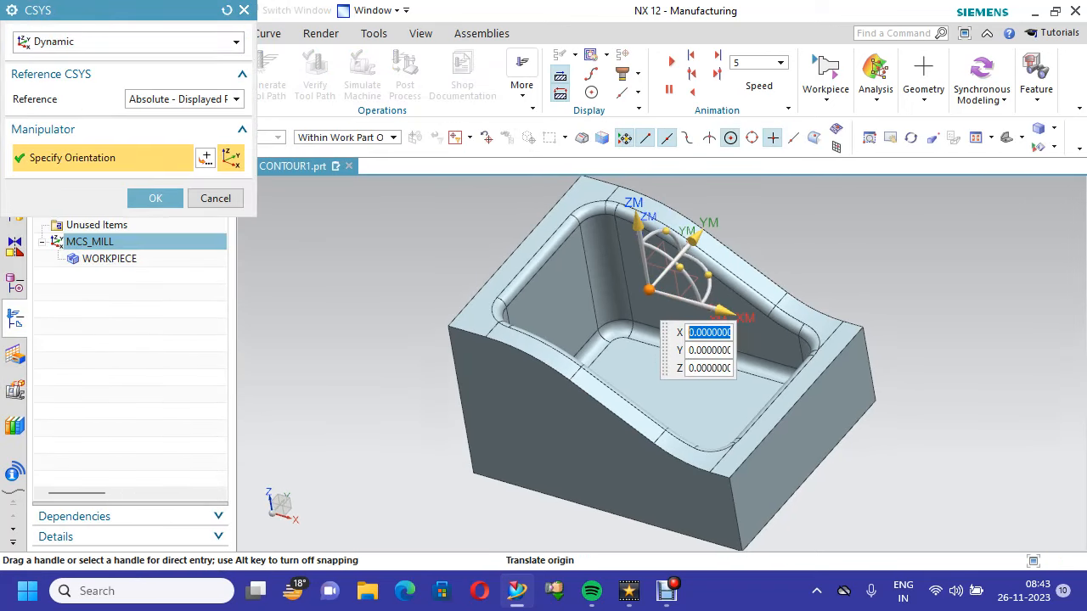
drag(649, 290, 362, 341)
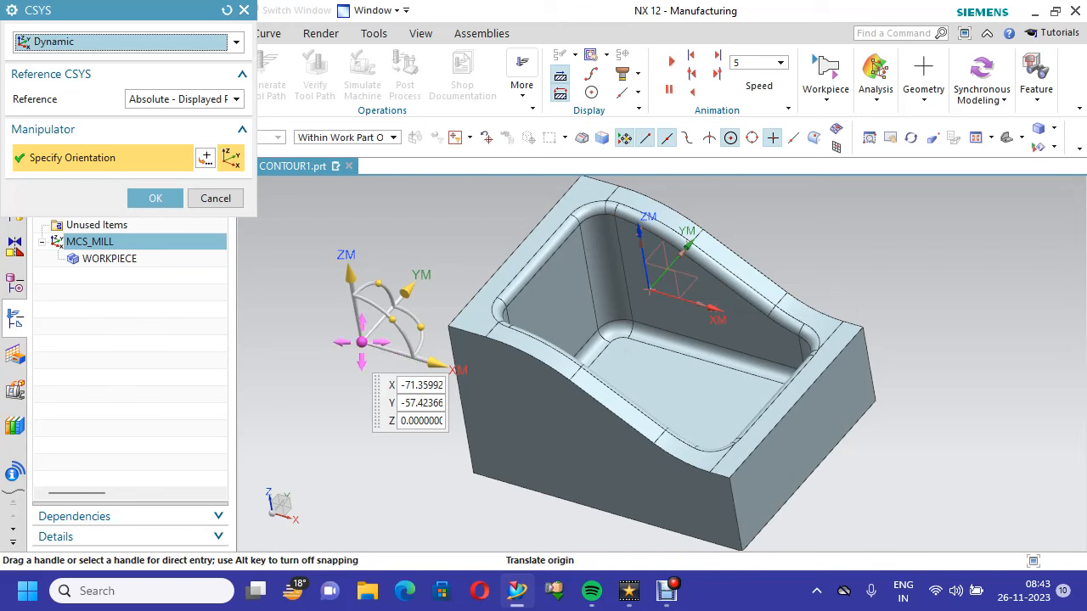
drag(362, 341, 649, 289)
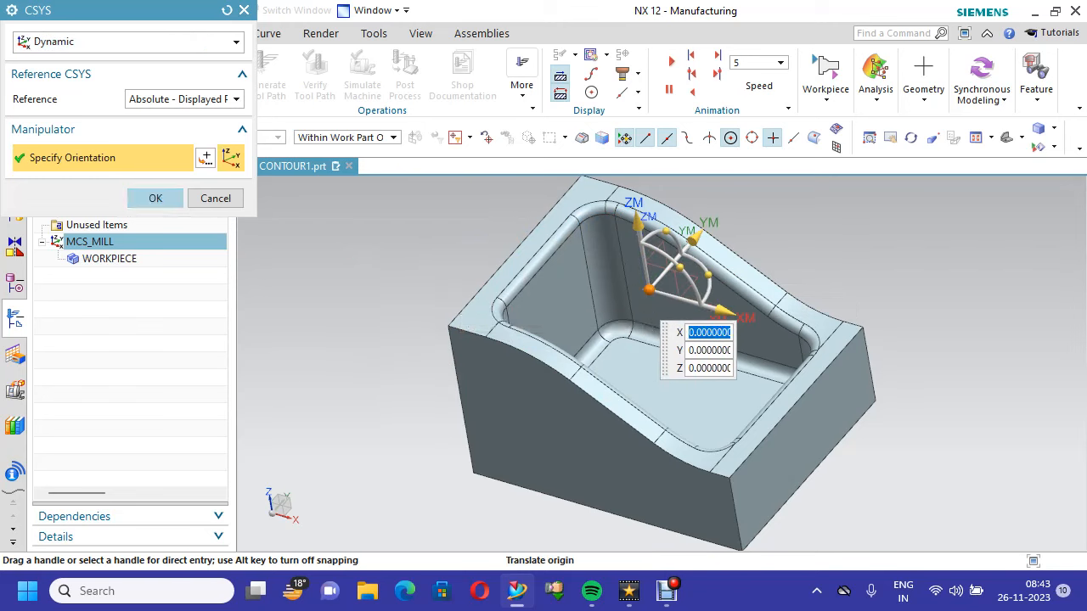
drag(649, 290, 449, 325)
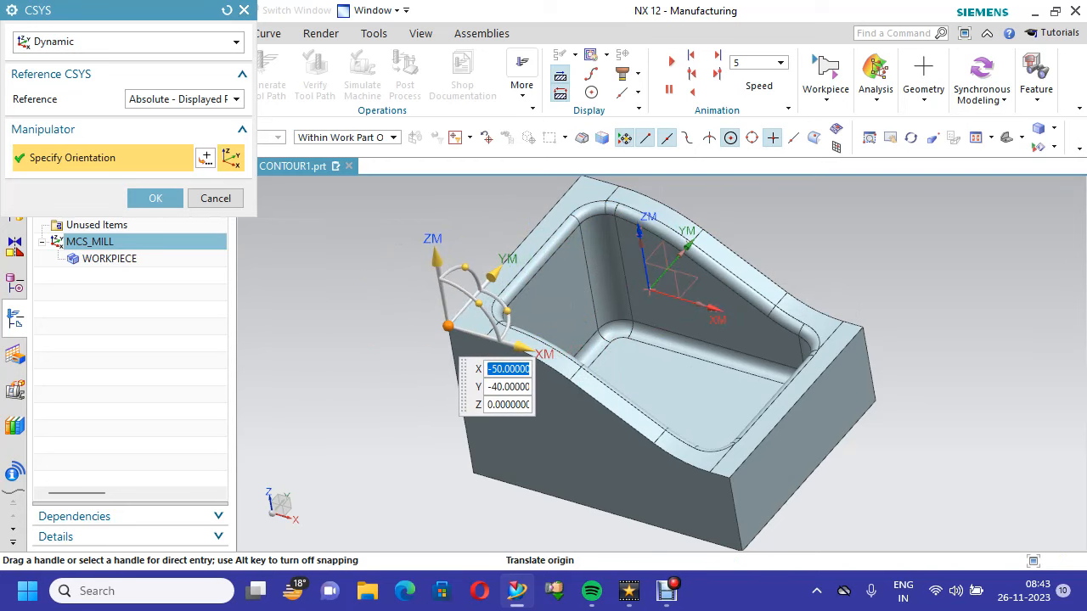
drag(448, 326, 648, 290)
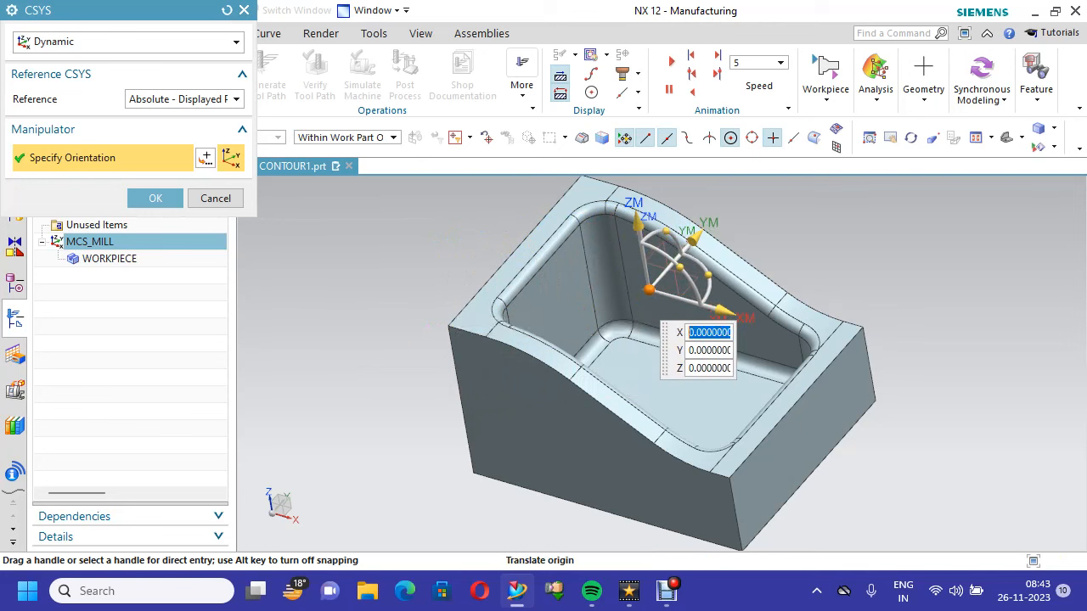
click(156, 198)
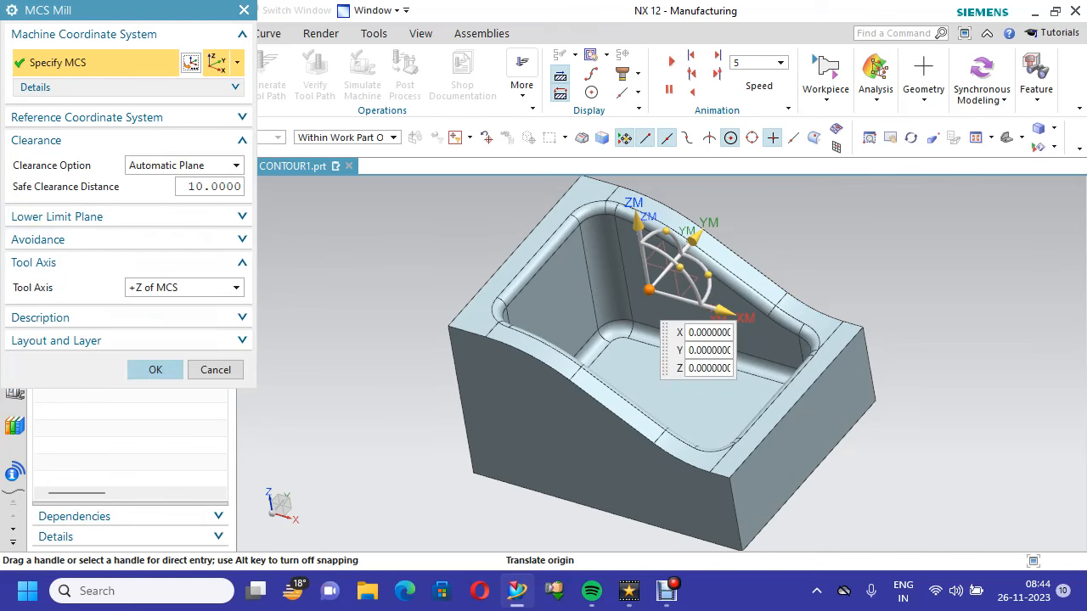
click(155, 369)
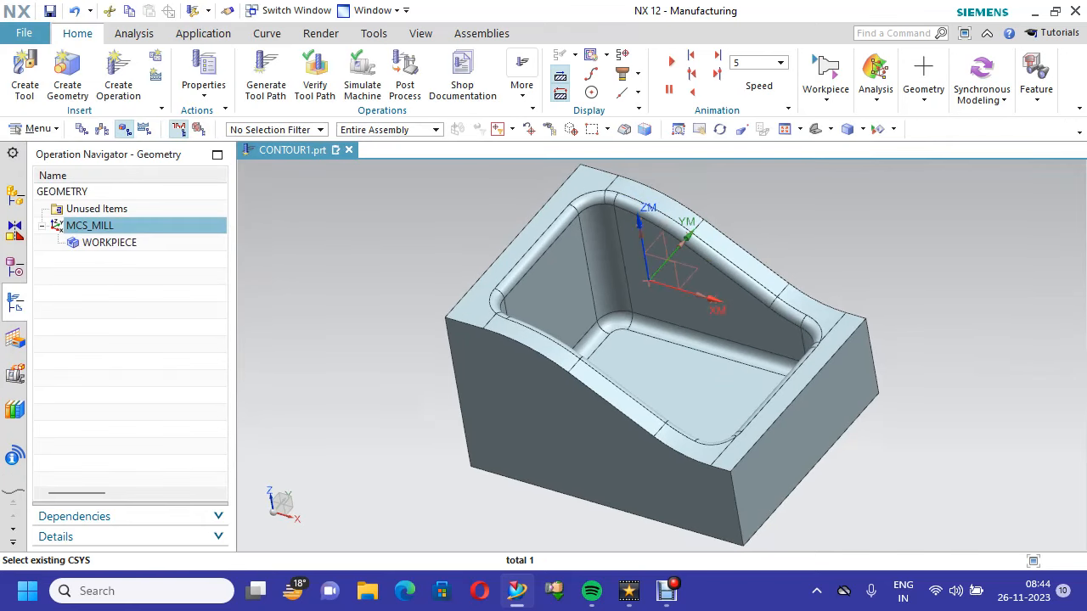
Edit WORKPIECE and specify the pocketed block body as its part geometry
click(110, 242)
right_click(110, 243)
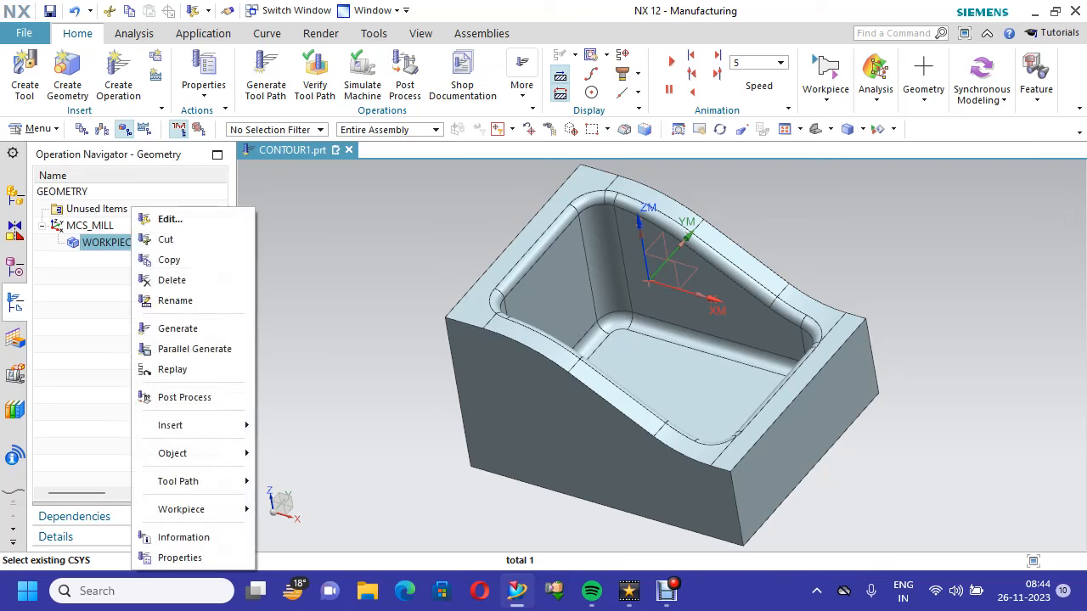
click(170, 218)
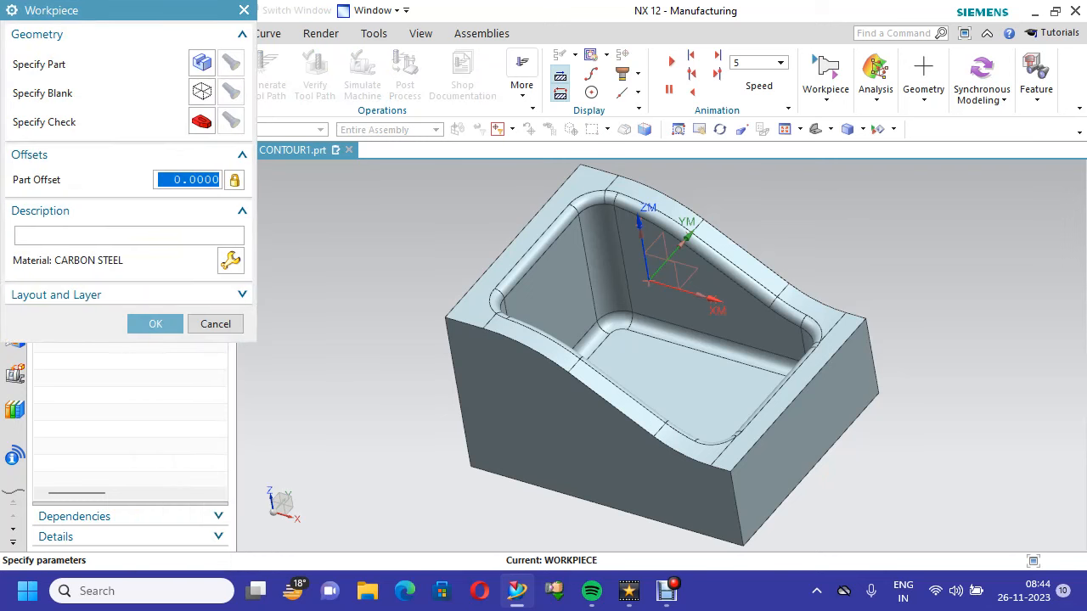
click(201, 62)
click(567, 253)
click(156, 286)
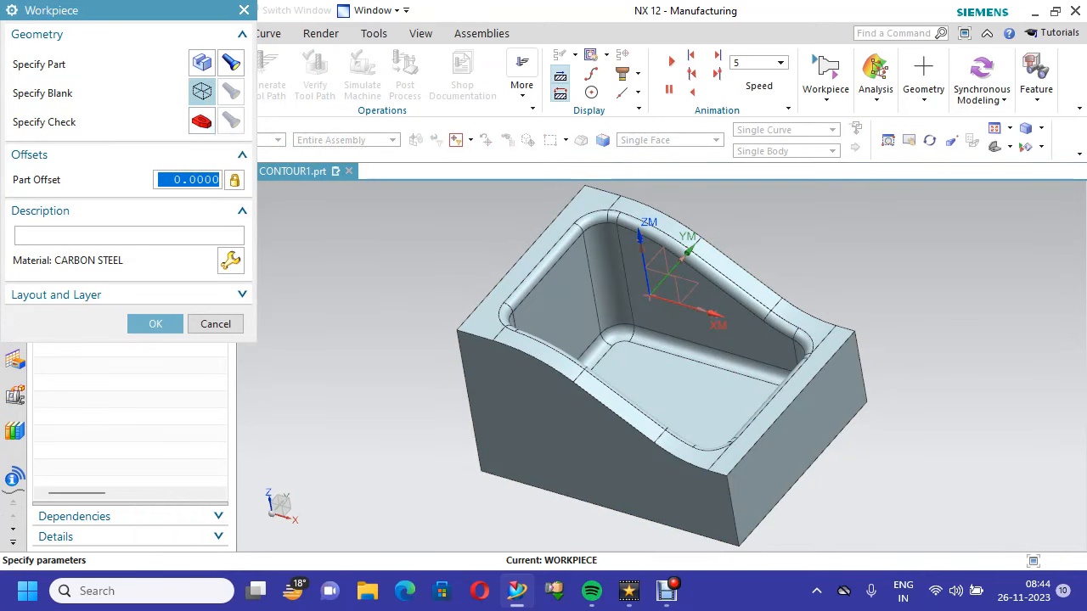
Specify the workpiece's blank geometry as a bounding block around the part
click(202, 92)
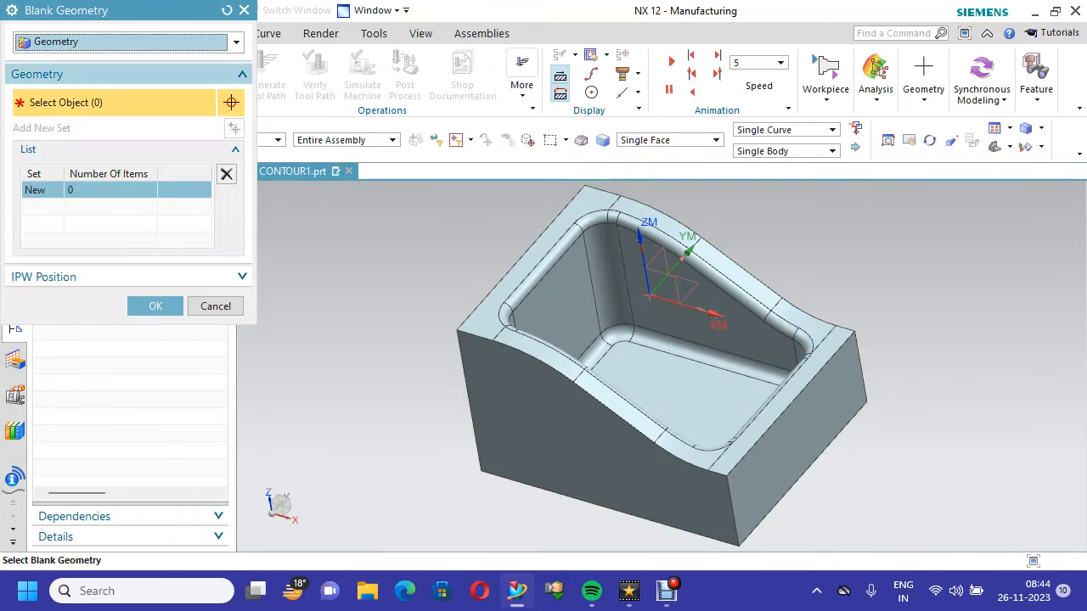
click(127, 41)
click(73, 94)
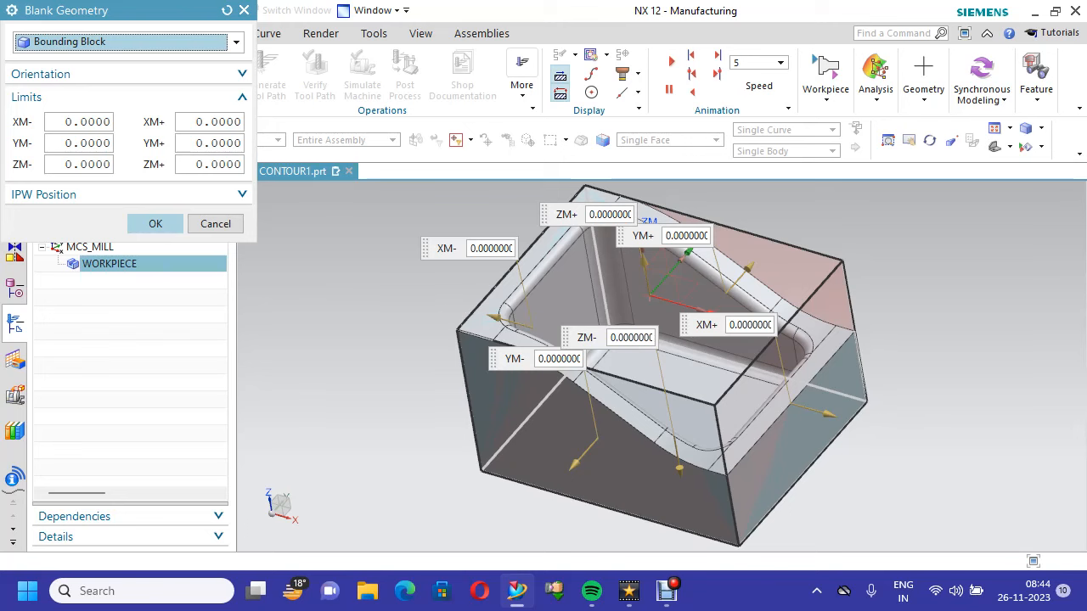
click(156, 223)
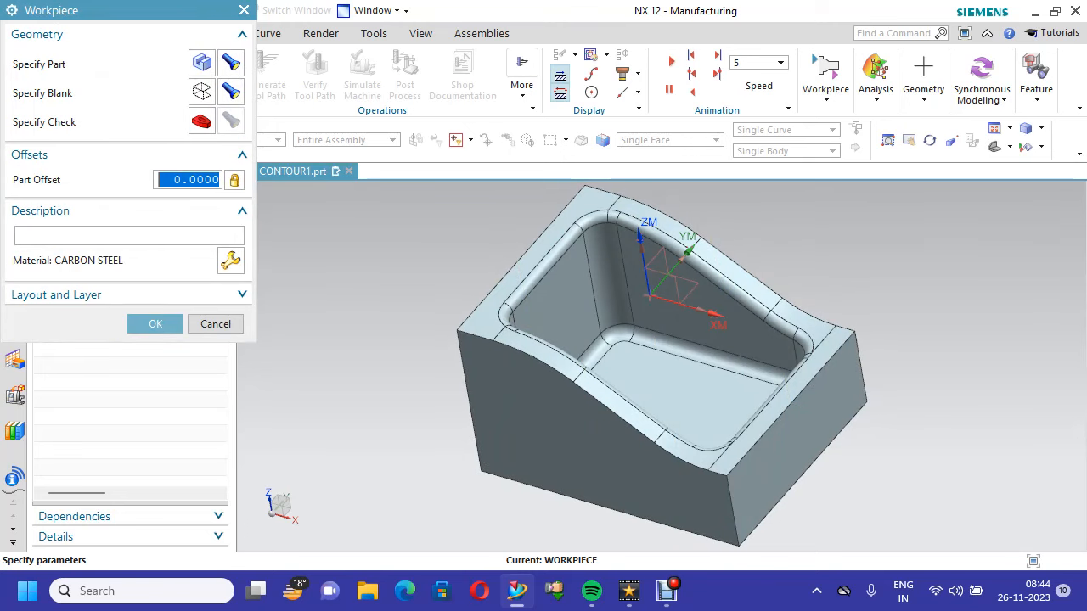
Assign the CARBON STEEL material MAT0_00001 to the workpiece, describe it as MILD STEEL, and accept the workpiece definition
click(151, 235)
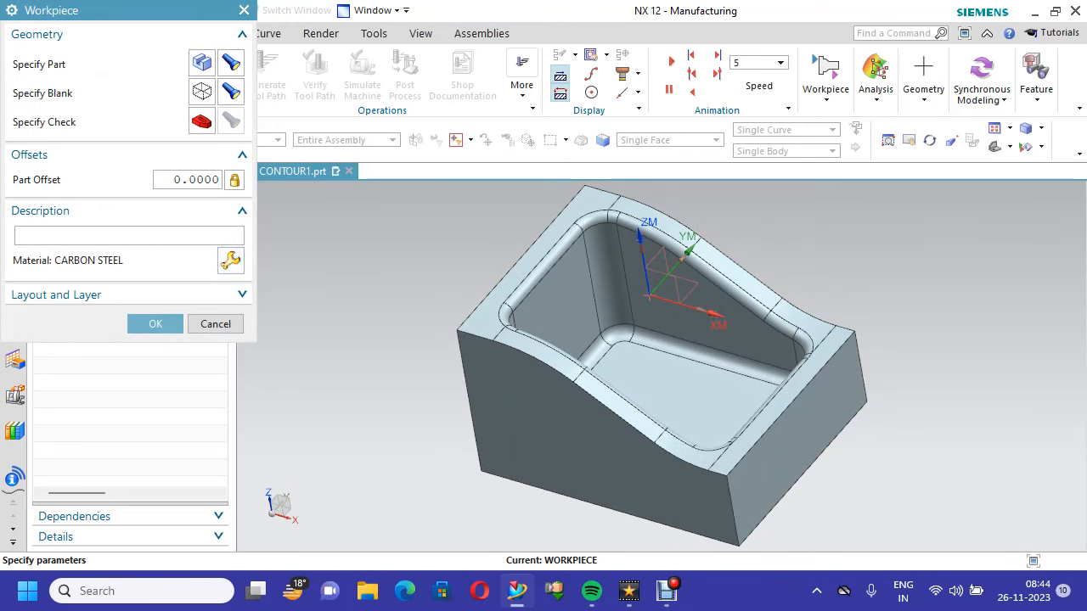
click(230, 260)
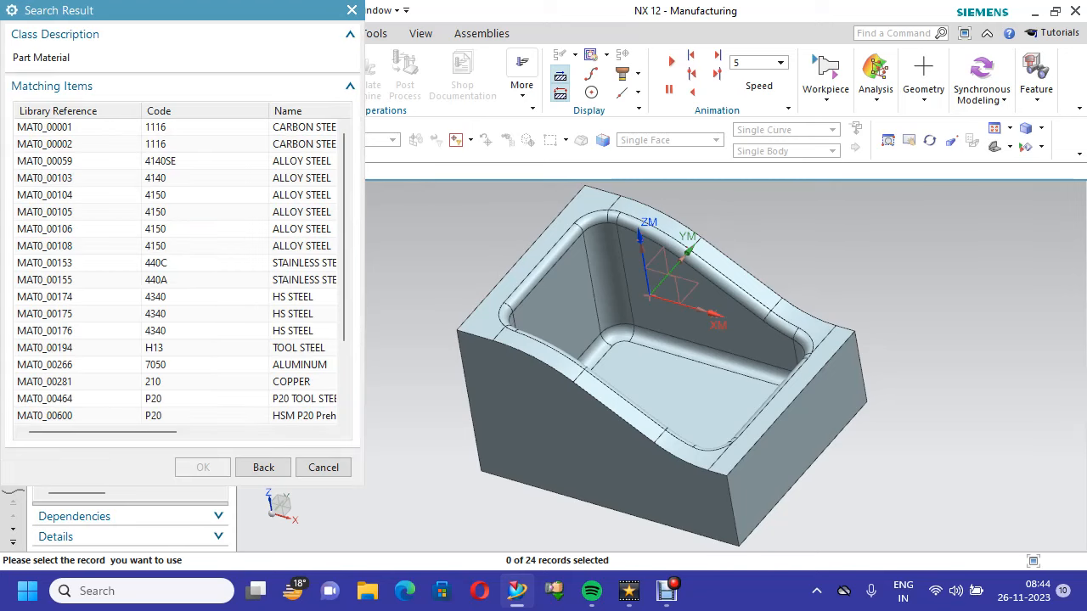
click(76, 127)
drag(103, 432, 134, 432)
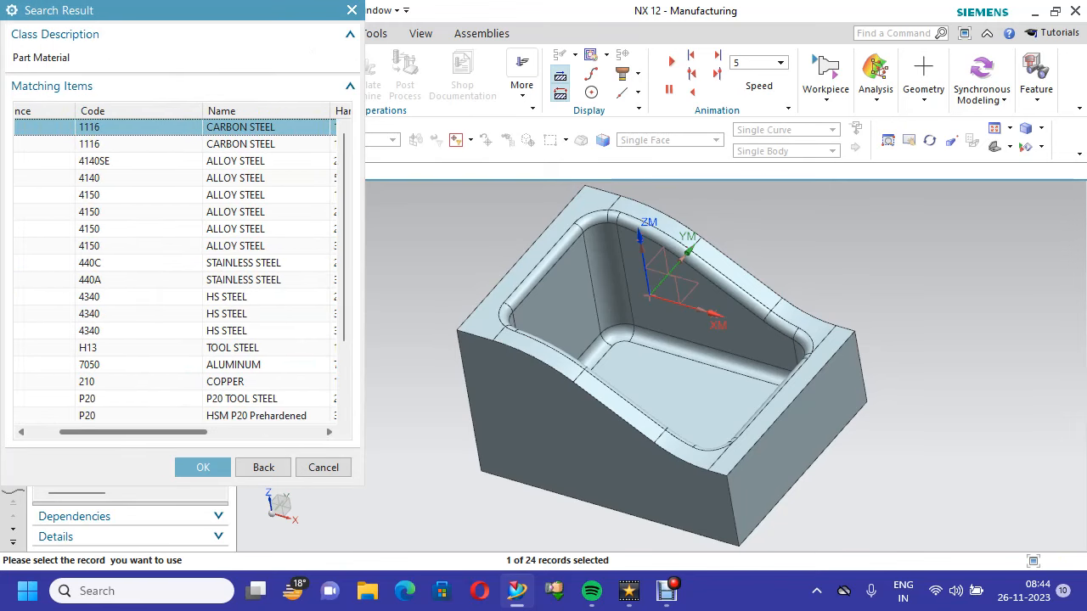
click(203, 467)
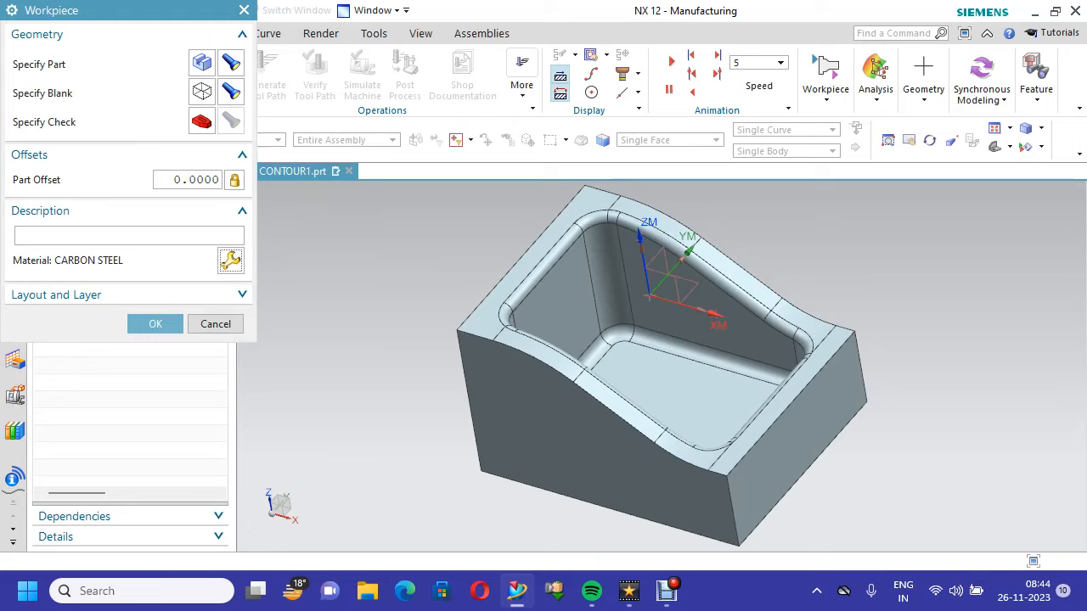
text(MILD STEEL)
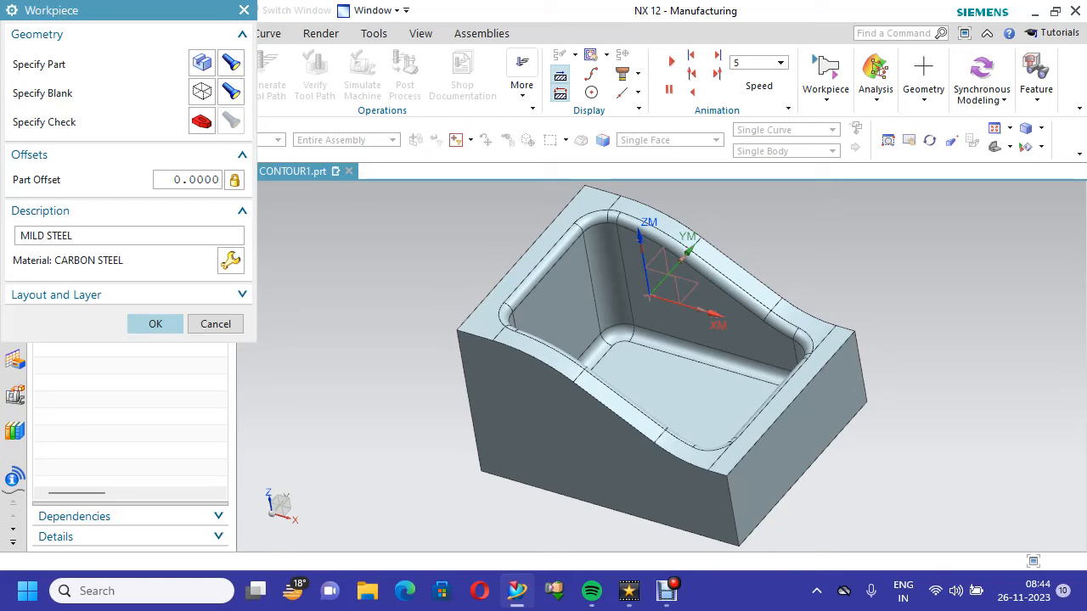
key(Return)
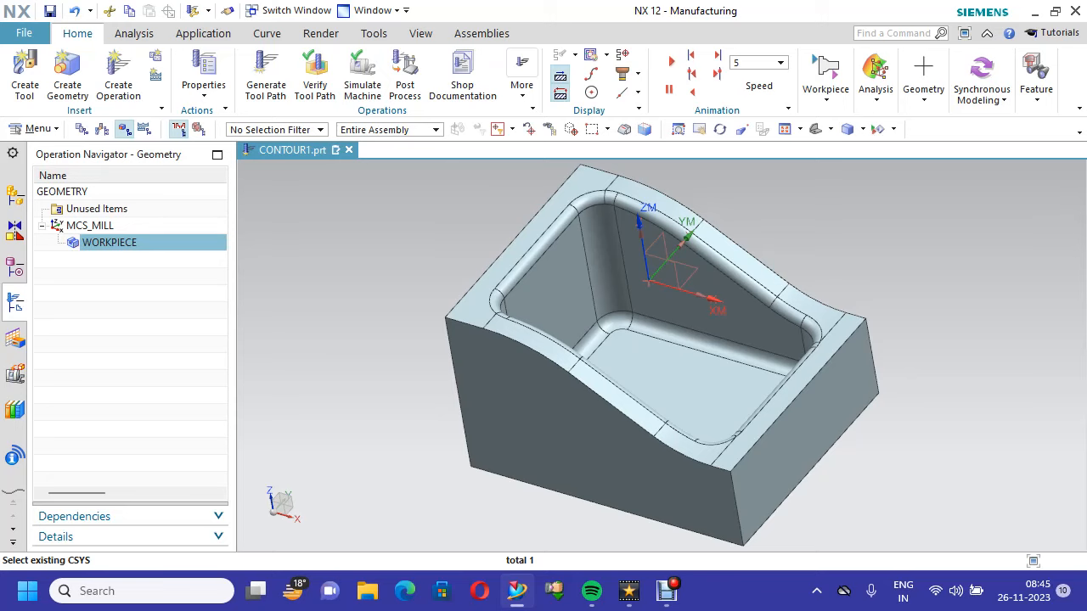
Start a new mill_contour operation of the Cavity Mill subtype and place it under PROGRAM
click(118, 75)
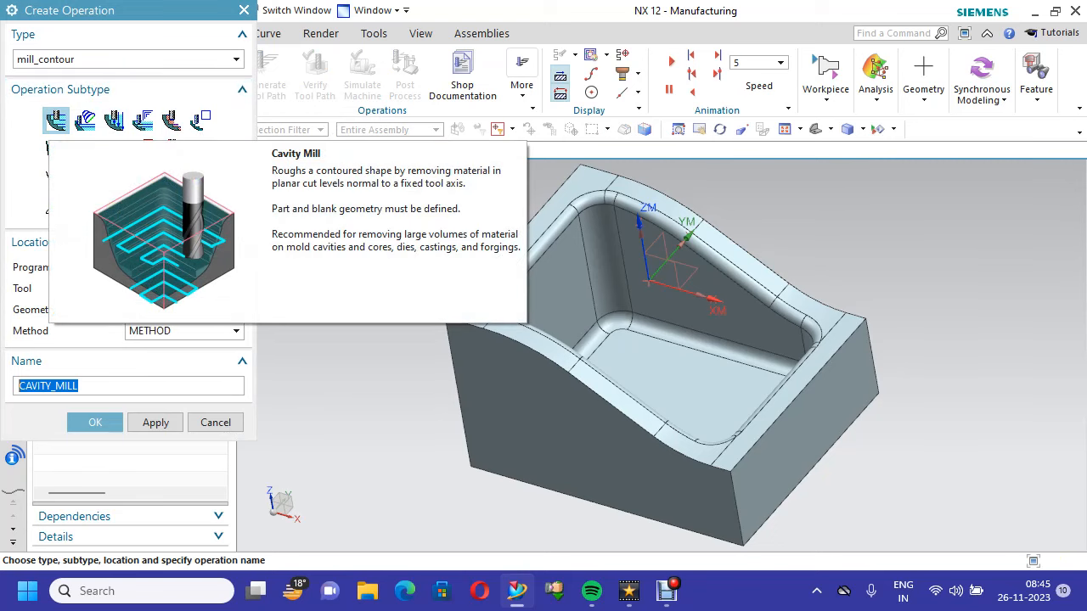
click(56, 120)
click(185, 268)
key(Down)
key(Down)
key(Return)
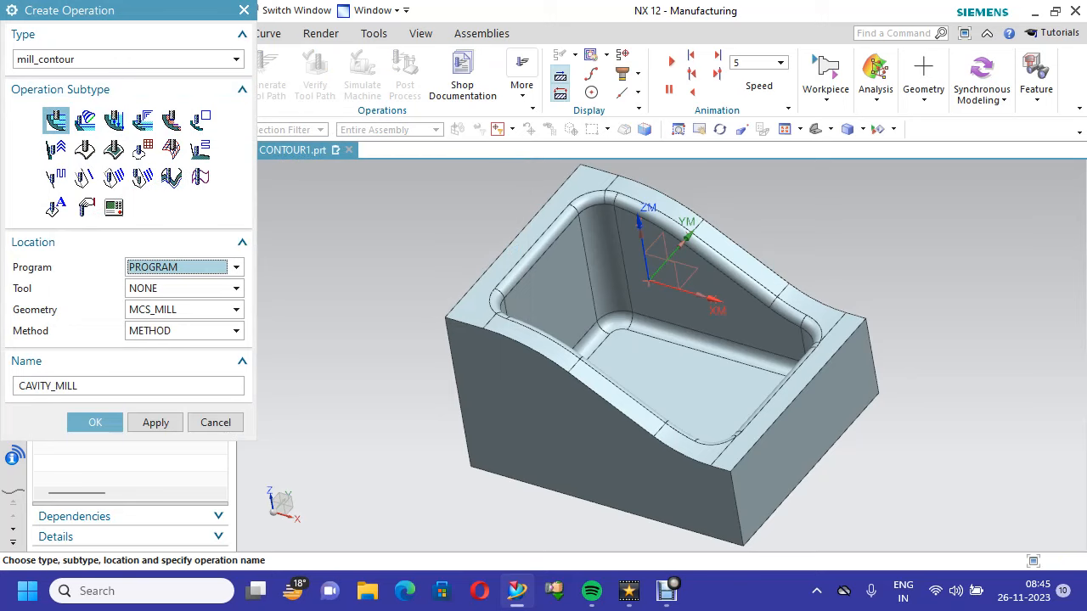
Set the new operation's geometry to WORKPIECE and its method to MILL_ROUGH, and create it as CAVITY_MILL
click(185, 310)
key(Down)
key(Down)
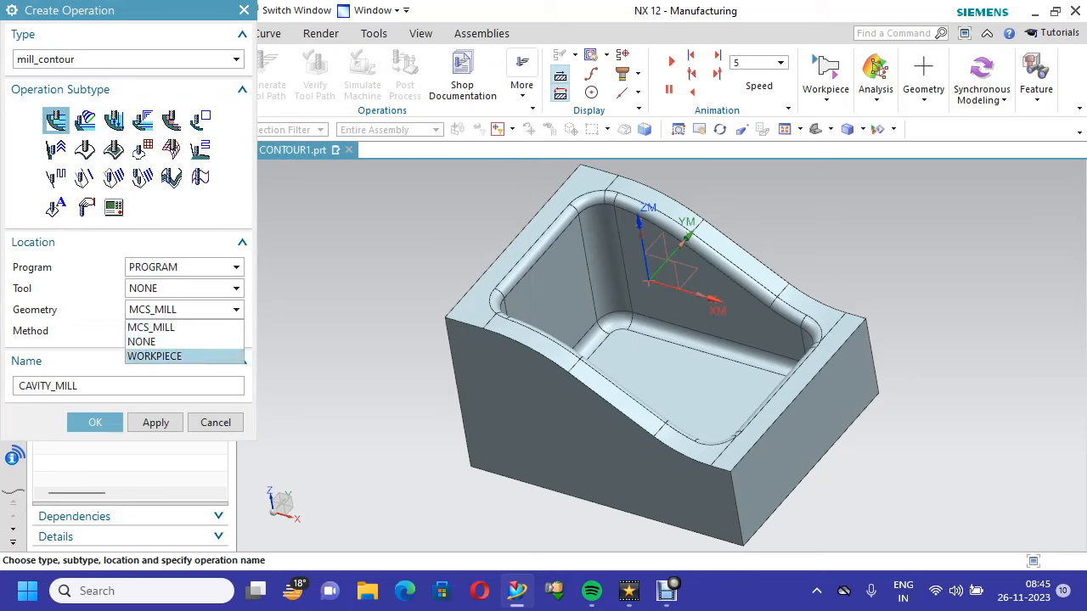
key(Return)
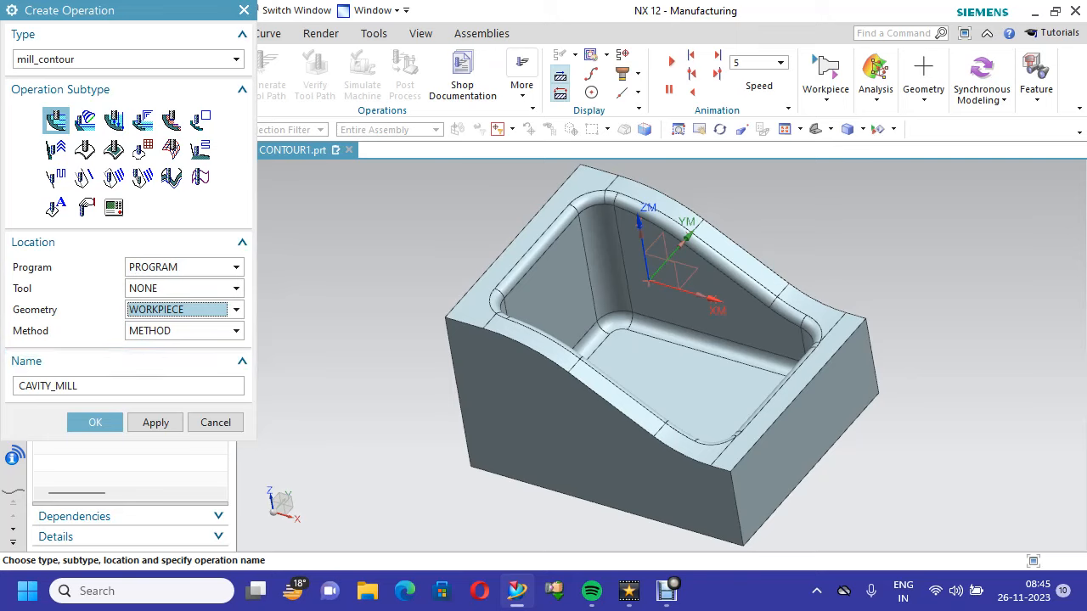
click(185, 331)
key(Down)
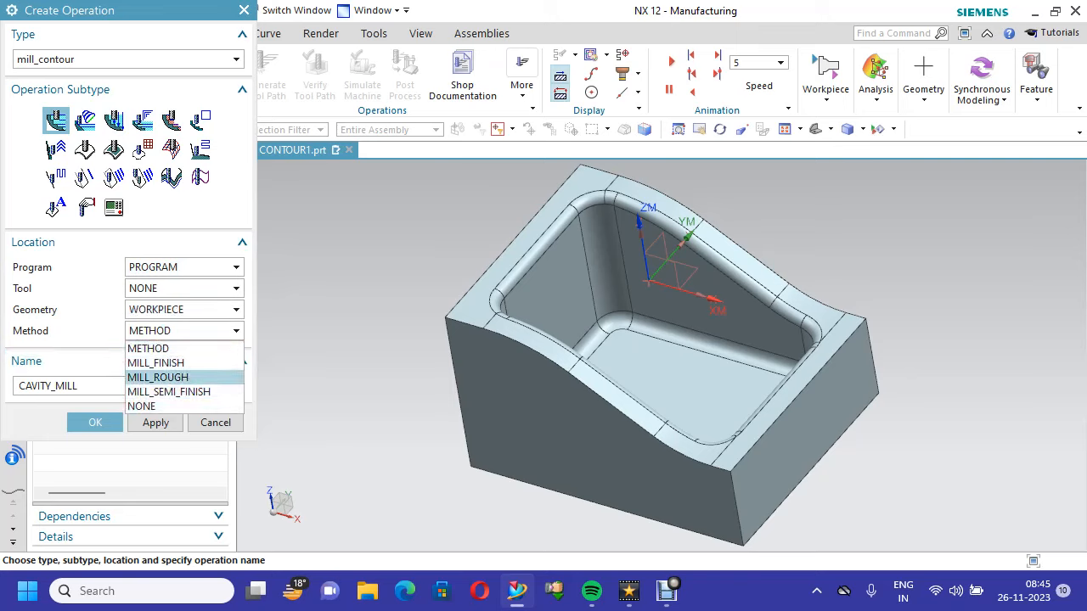
key(Return)
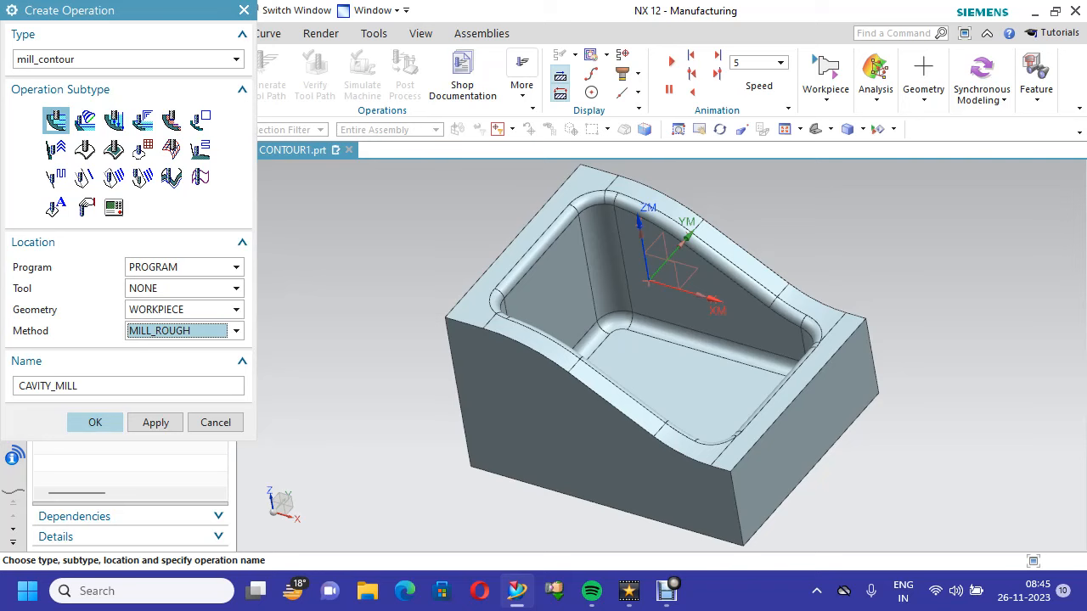
click(95, 422)
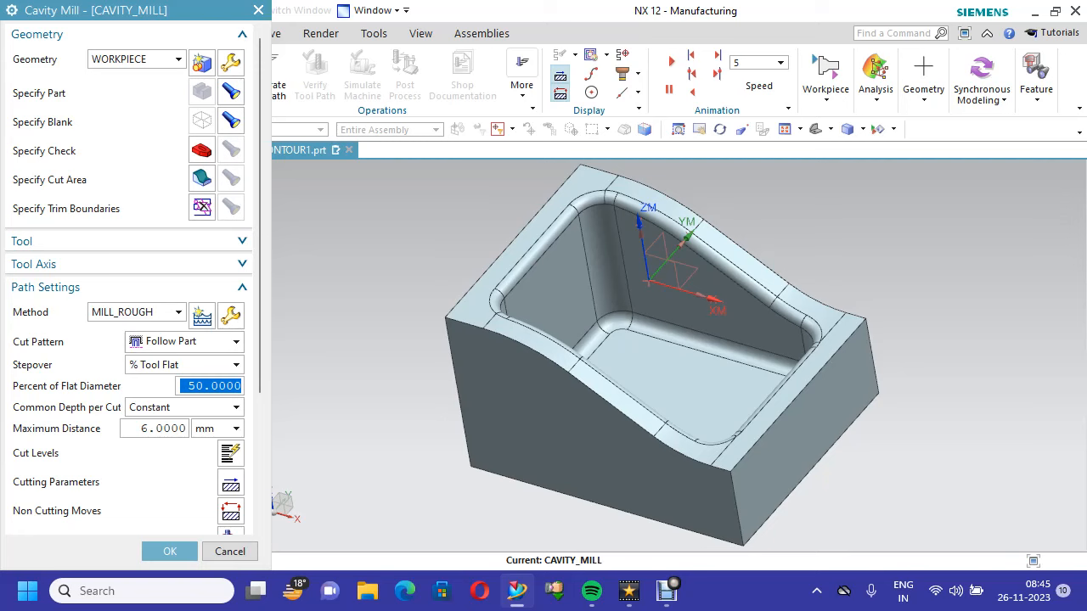
Display the part and blank geometry, and specify the eight faces of the contoured top rim as the cut area
click(231, 92)
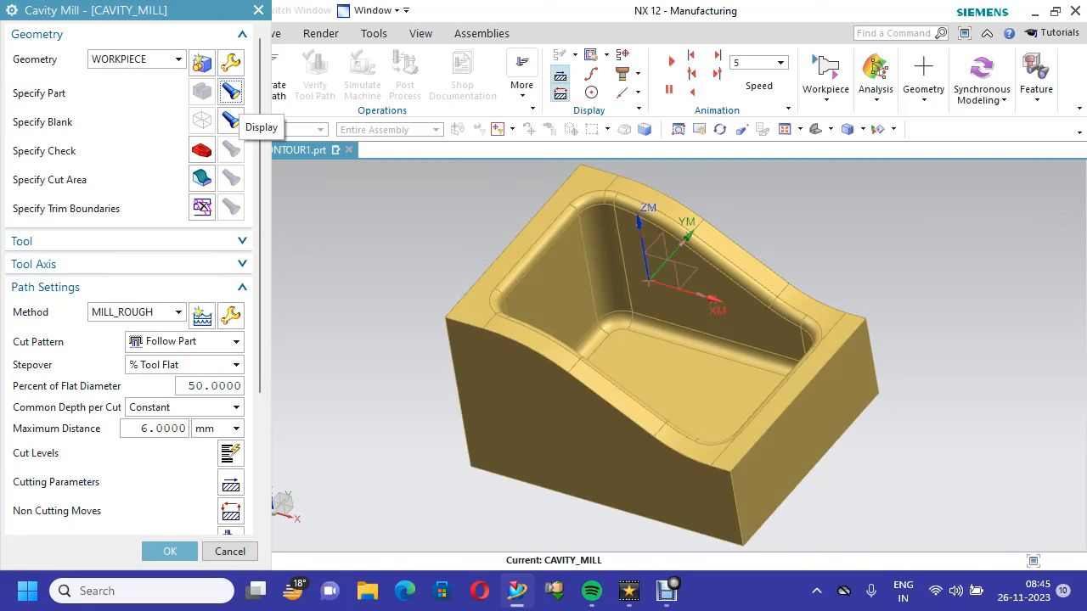
click(230, 120)
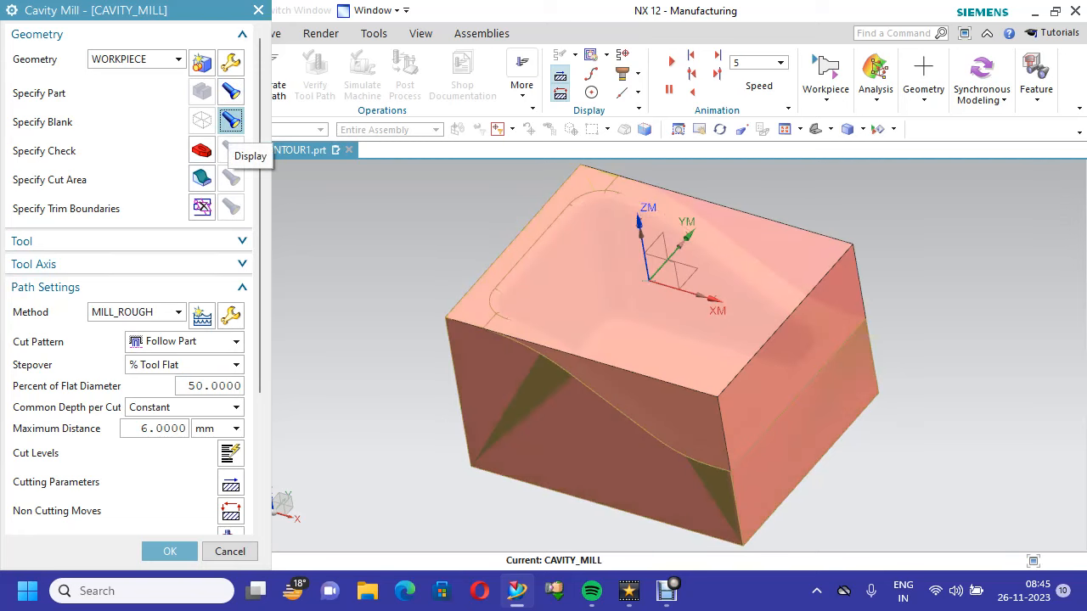
click(201, 178)
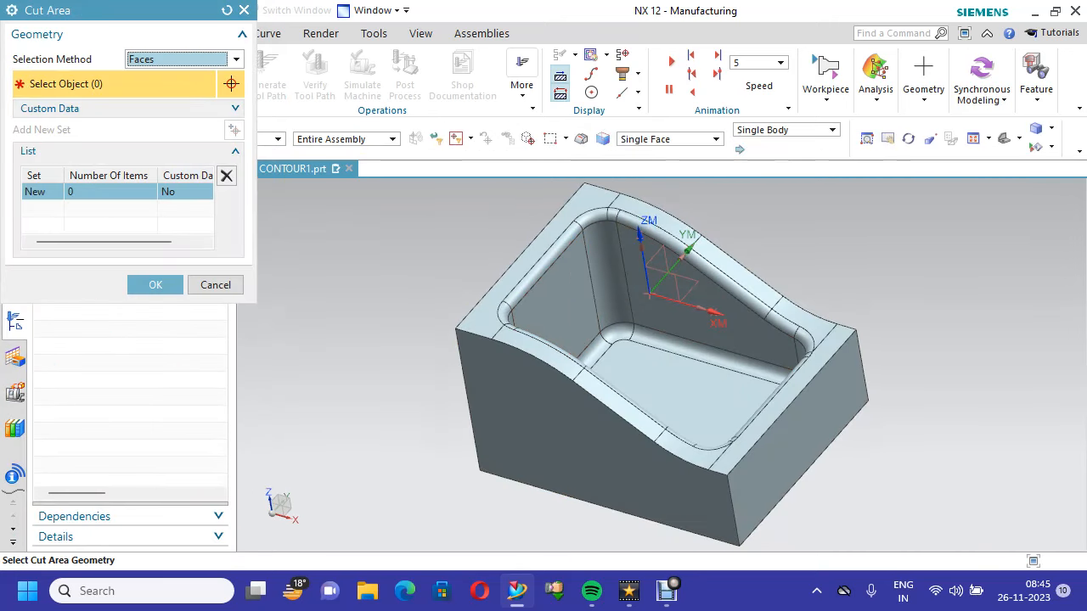
scroll(918, 267, down, 1)
scroll(922, 276, up, 1)
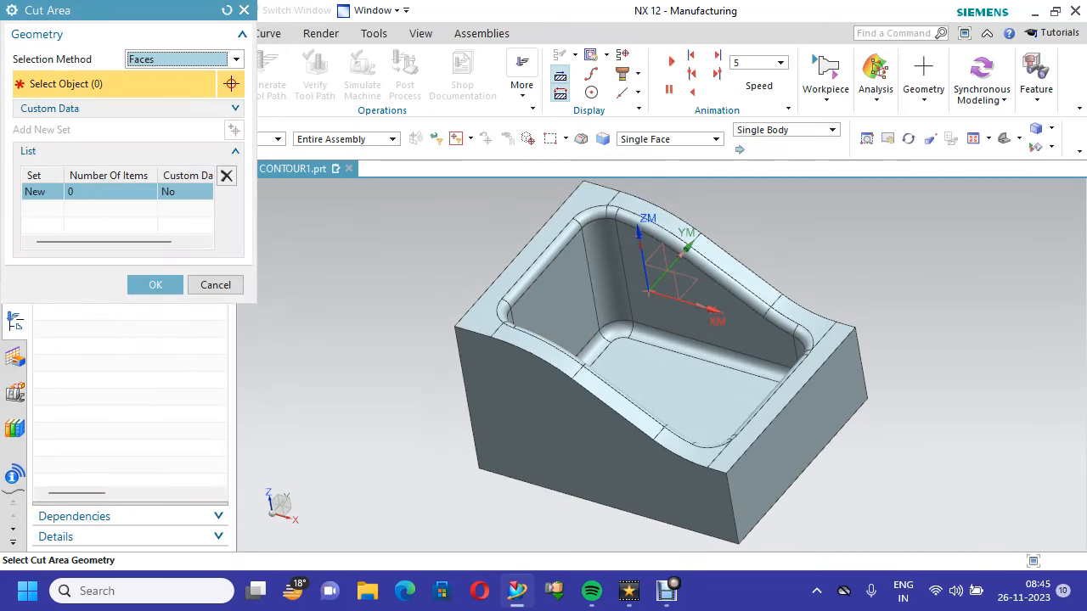
click(590, 199)
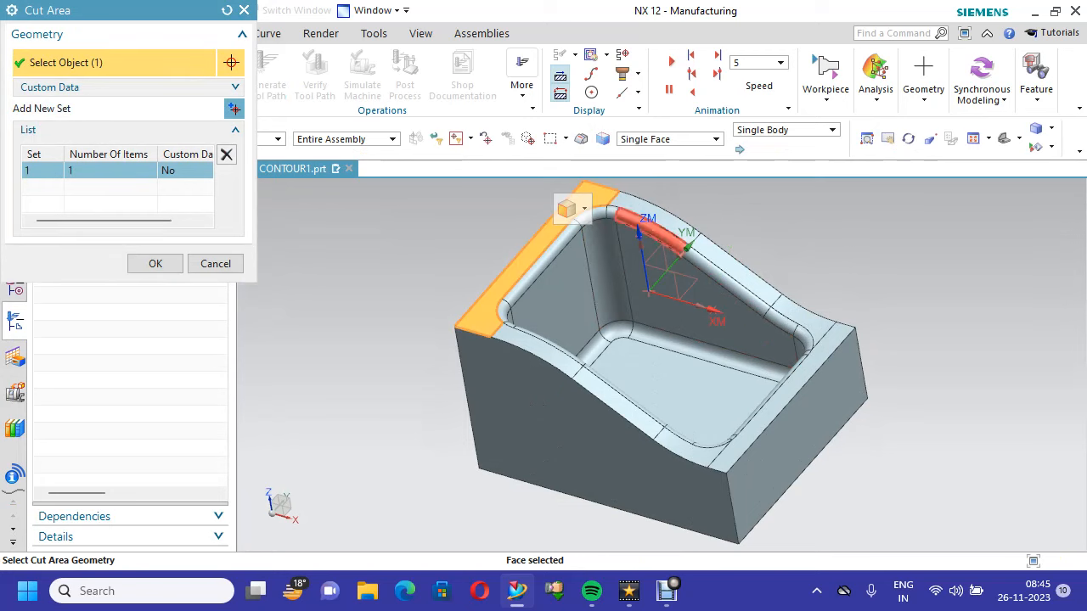
click(679, 217)
click(752, 274)
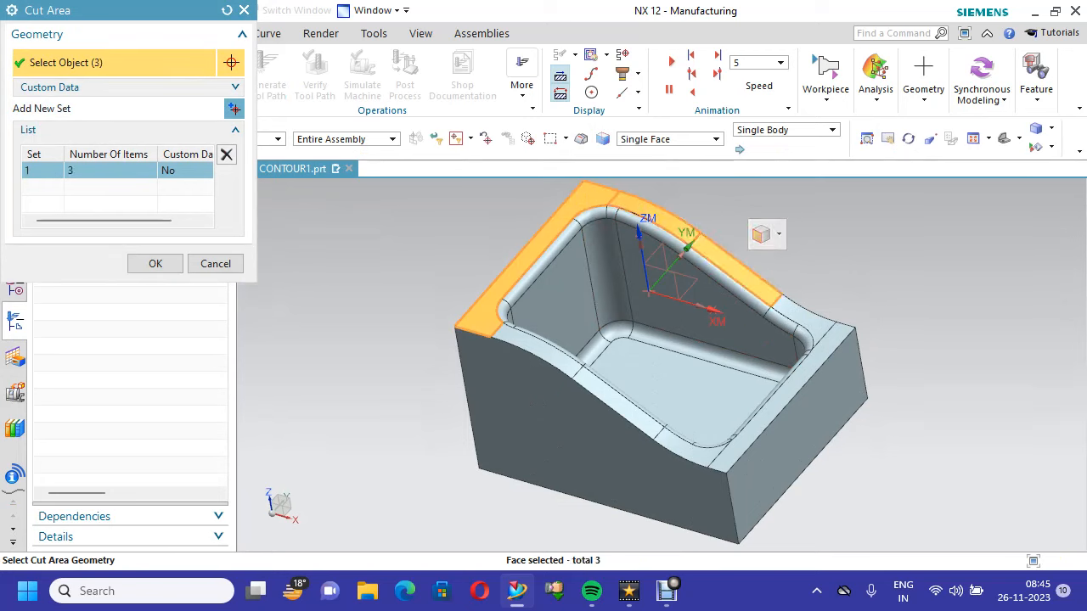
click(819, 321)
click(832, 344)
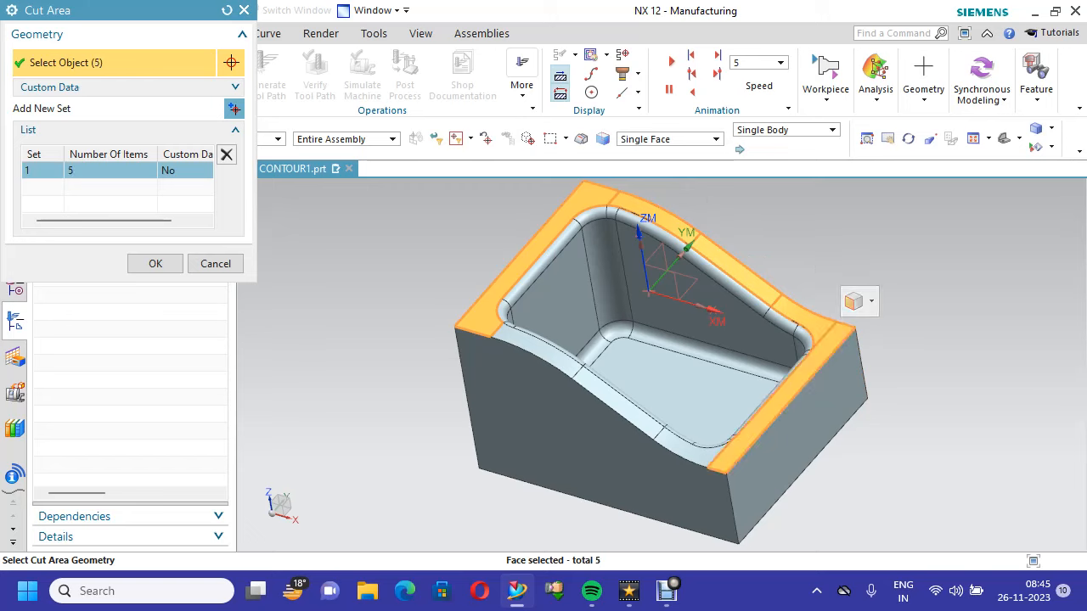
click(703, 438)
click(615, 403)
click(539, 352)
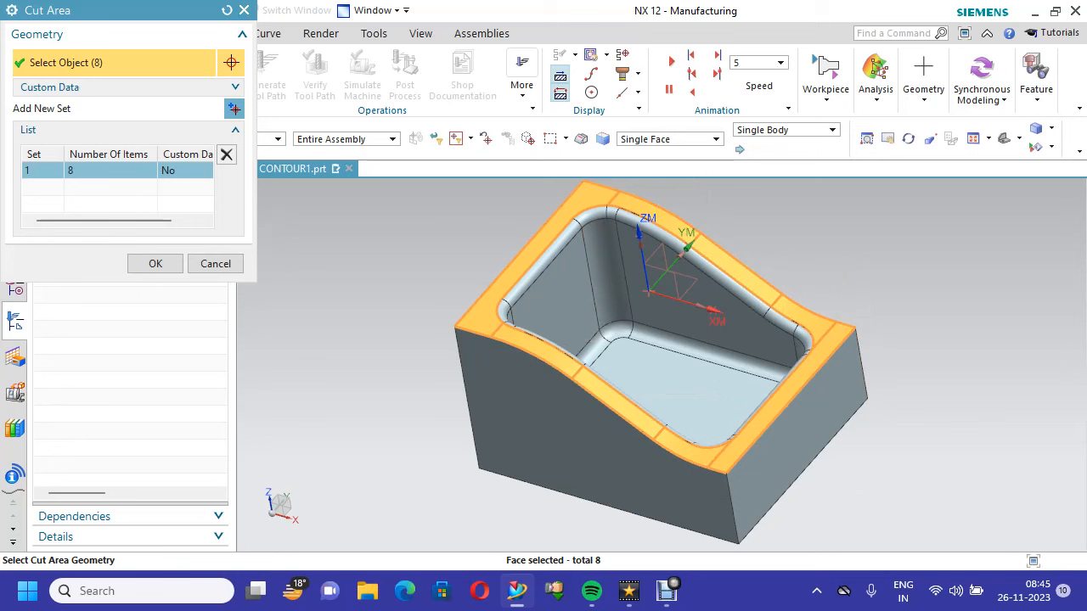
click(155, 263)
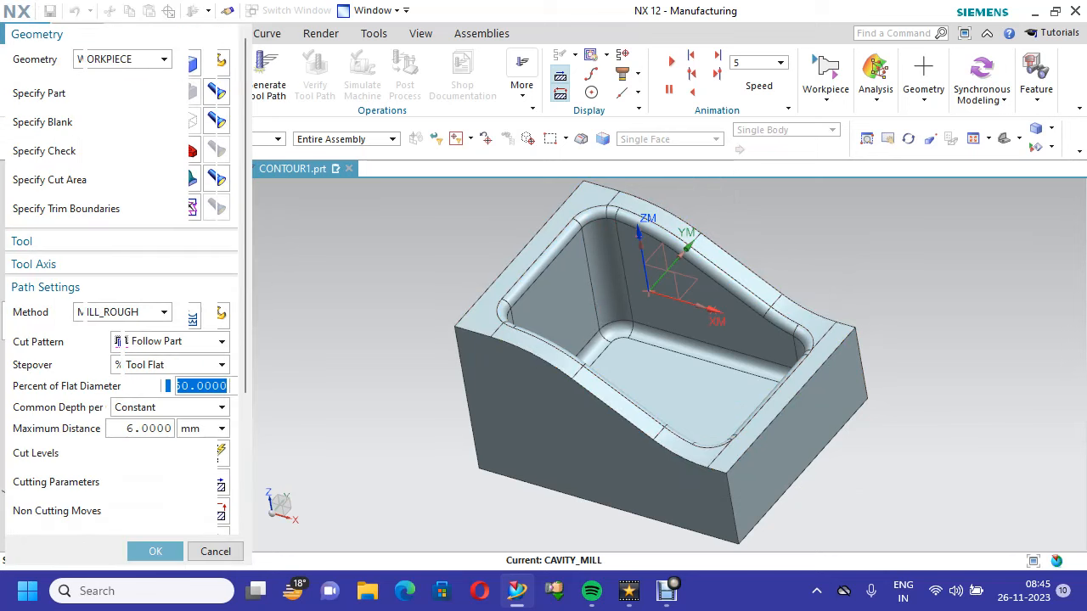
Create a new MILL subtype tool named MILL30ENDMILL for the operation with a diameter of 30 mm
click(203, 241)
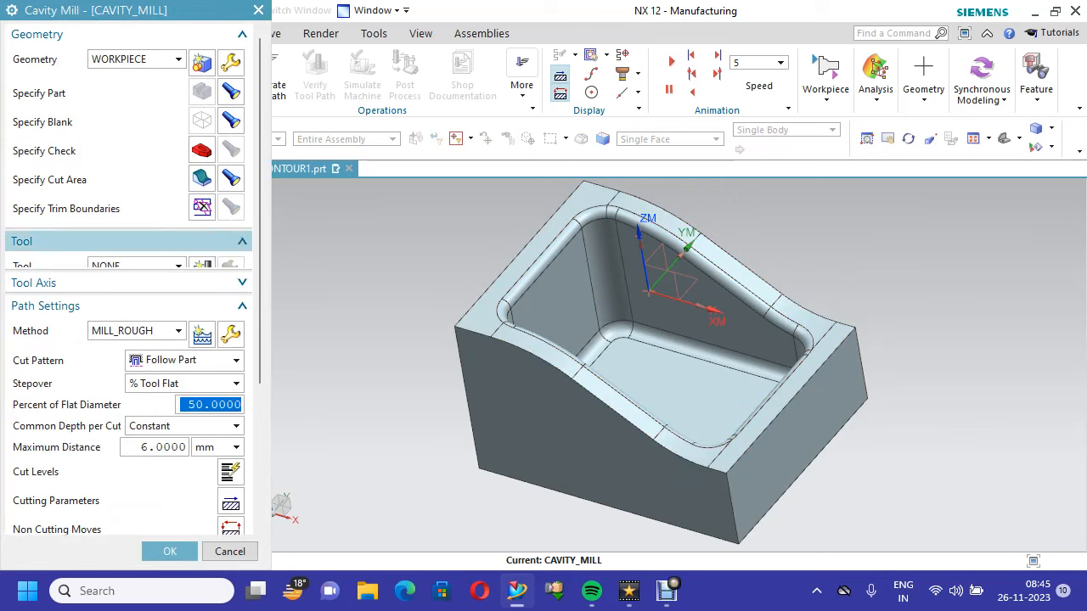
click(202, 268)
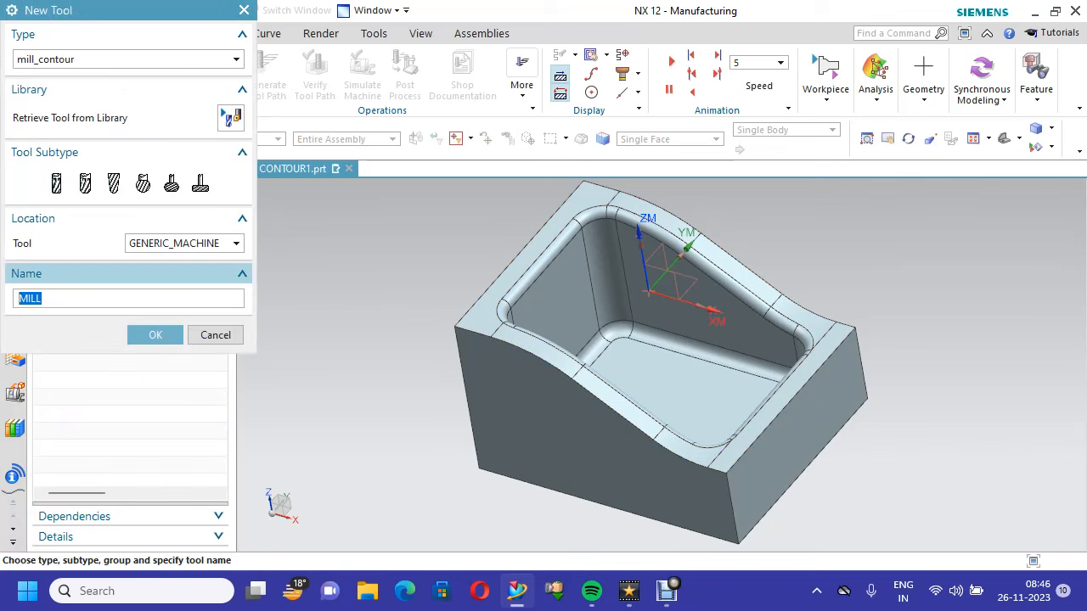
click(56, 183)
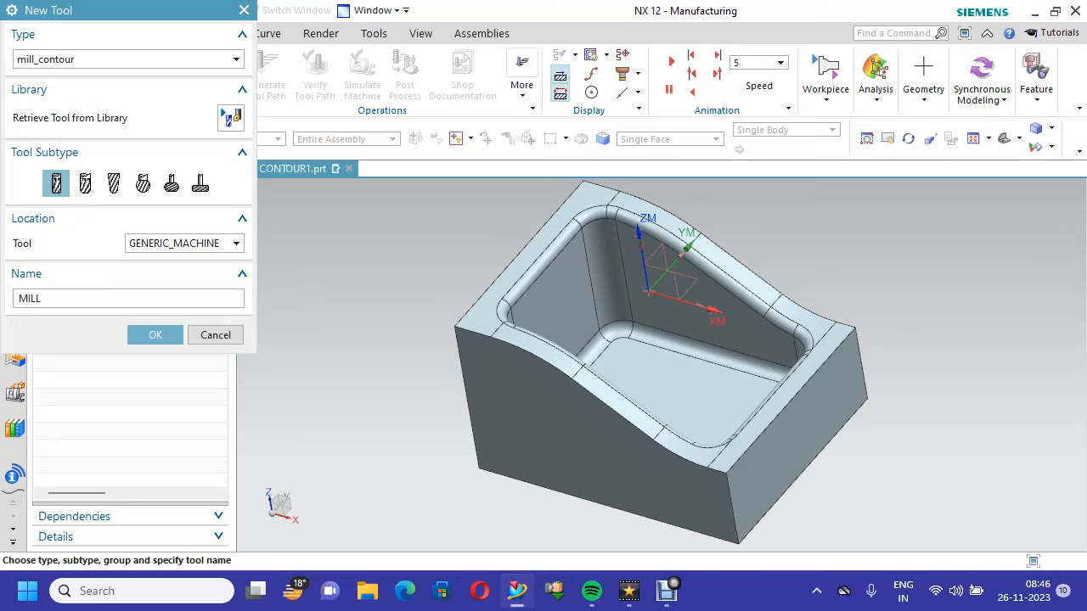
text(30ENDMILL)
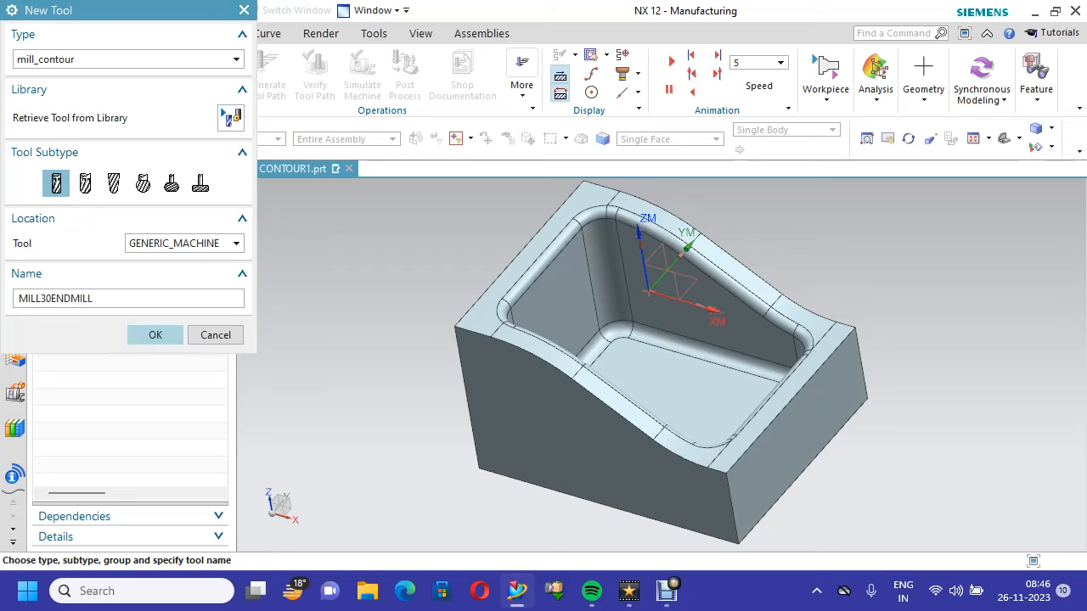
key(Return)
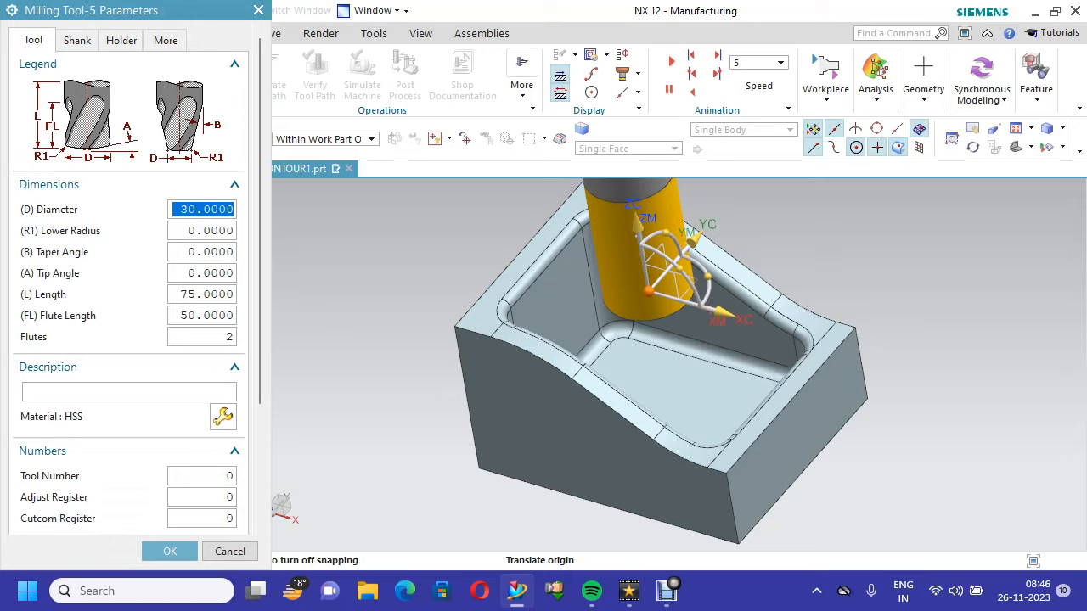
text(30)
Assign the HSS tool material TMC0_00001 to the end mill
scroll(128, 280, down, 1)
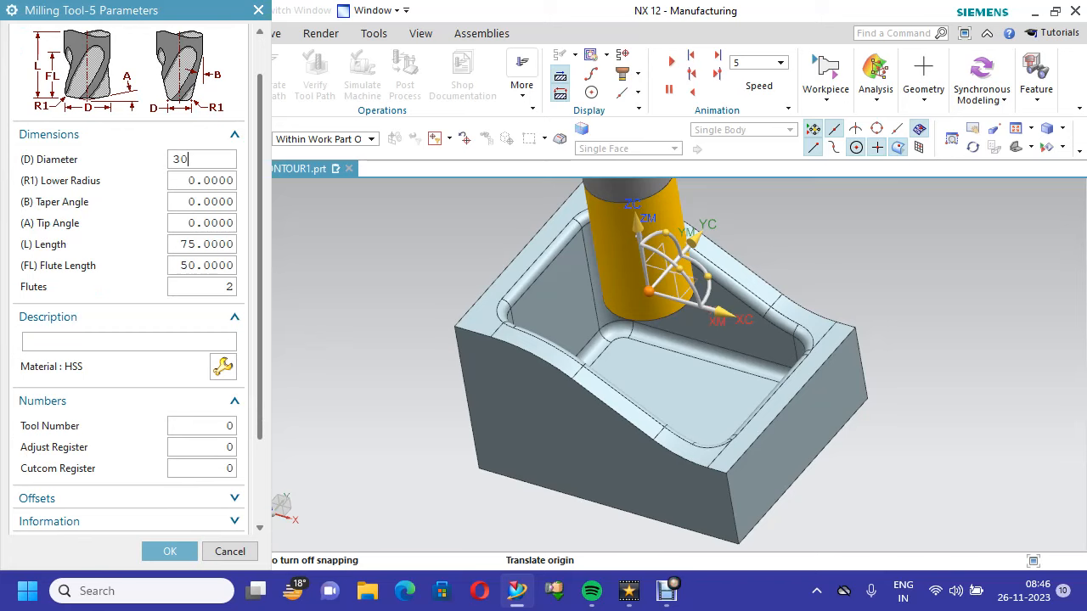
click(129, 342)
click(223, 366)
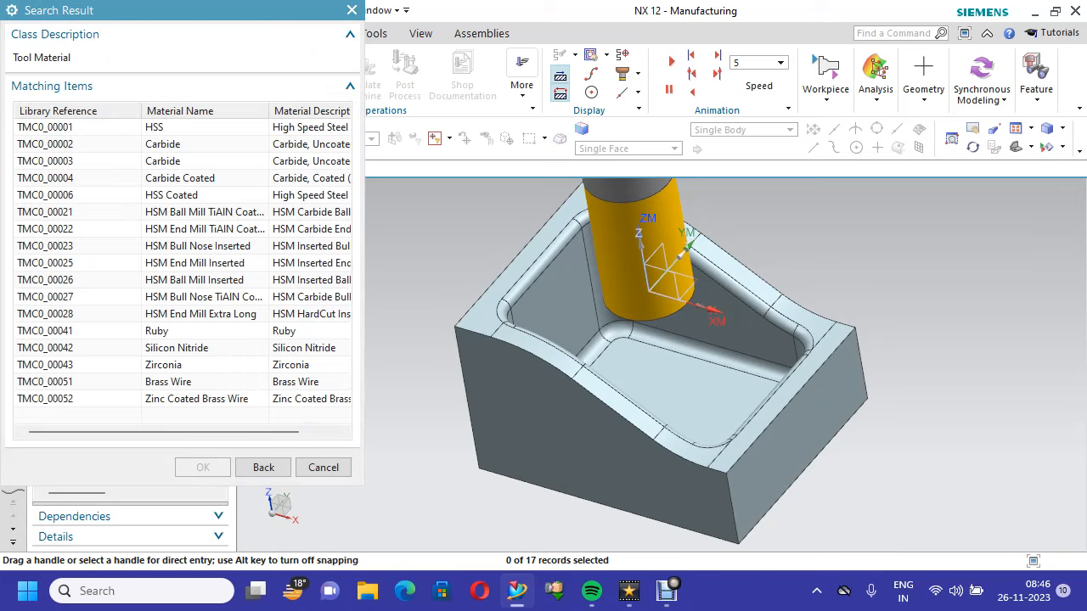
click(155, 127)
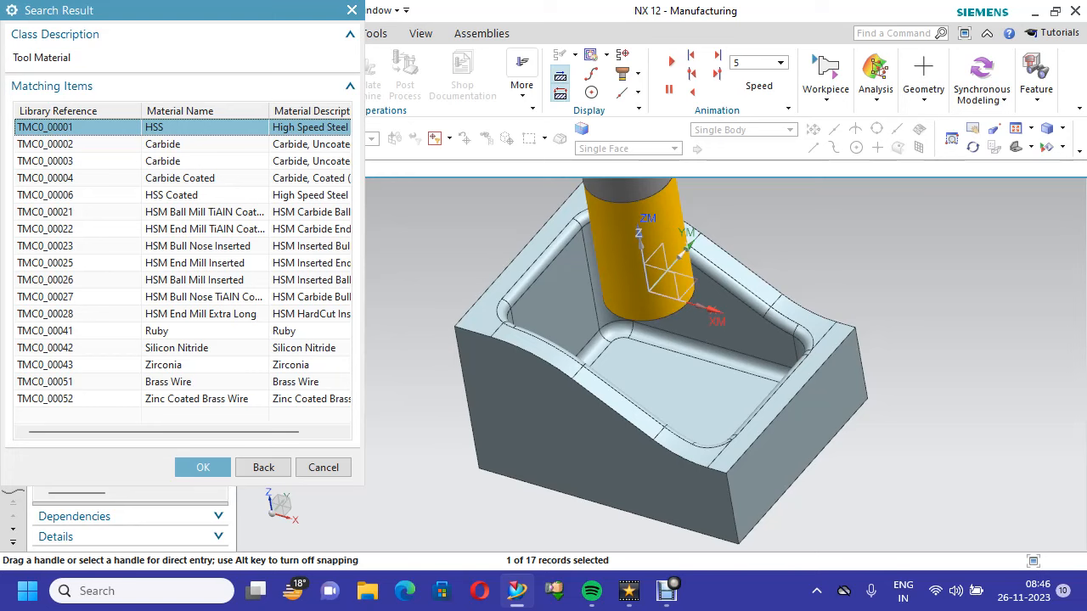
click(162, 144)
click(179, 179)
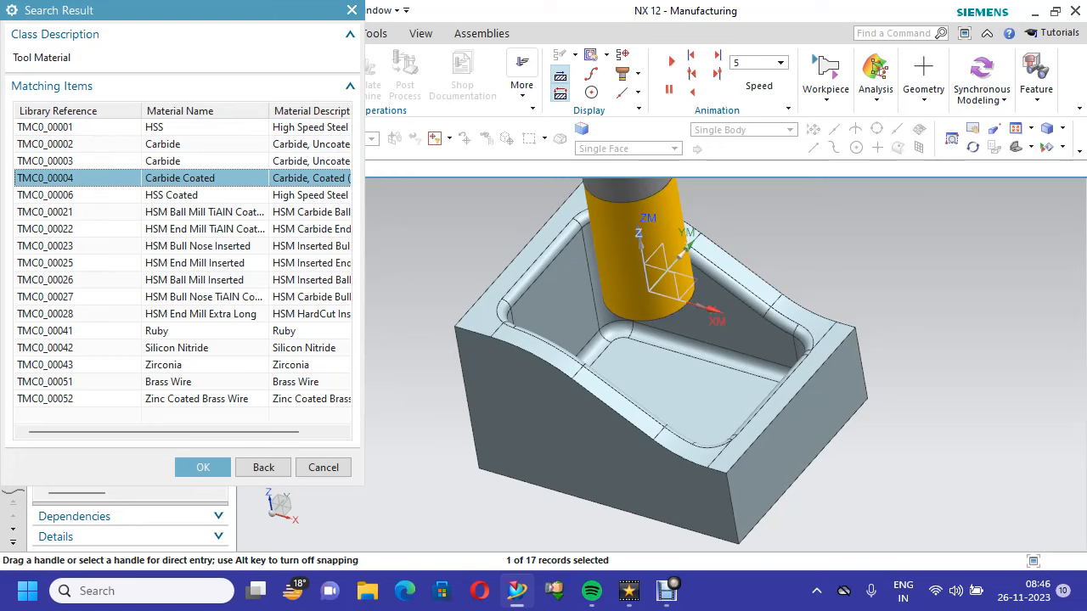
click(155, 128)
click(203, 467)
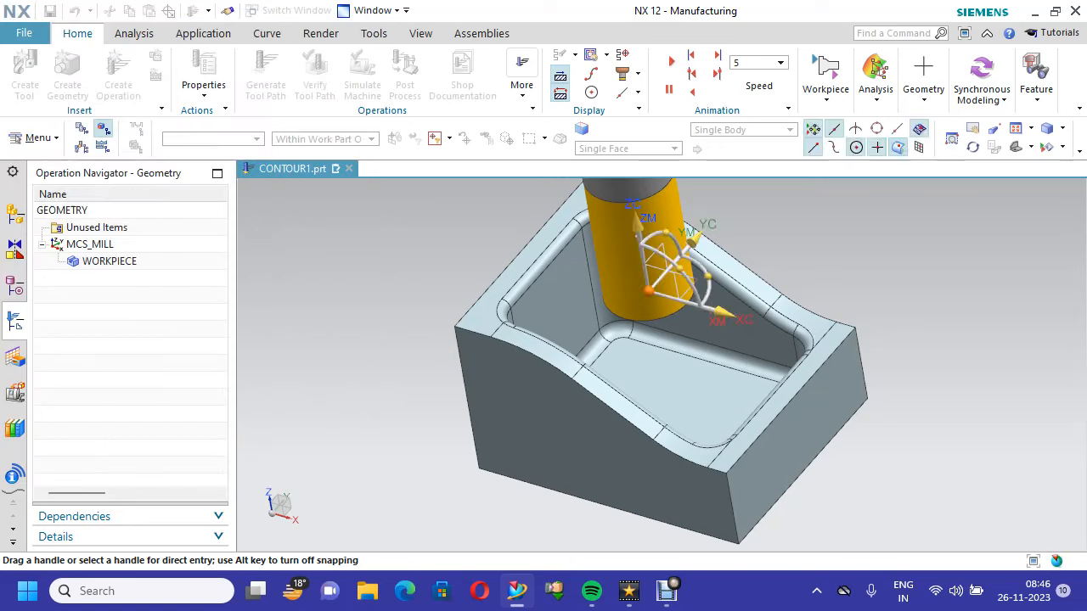
Describe the end mill as HSS, assign it tool number 1 and adjust register 1, and accept the tool
click(111, 391)
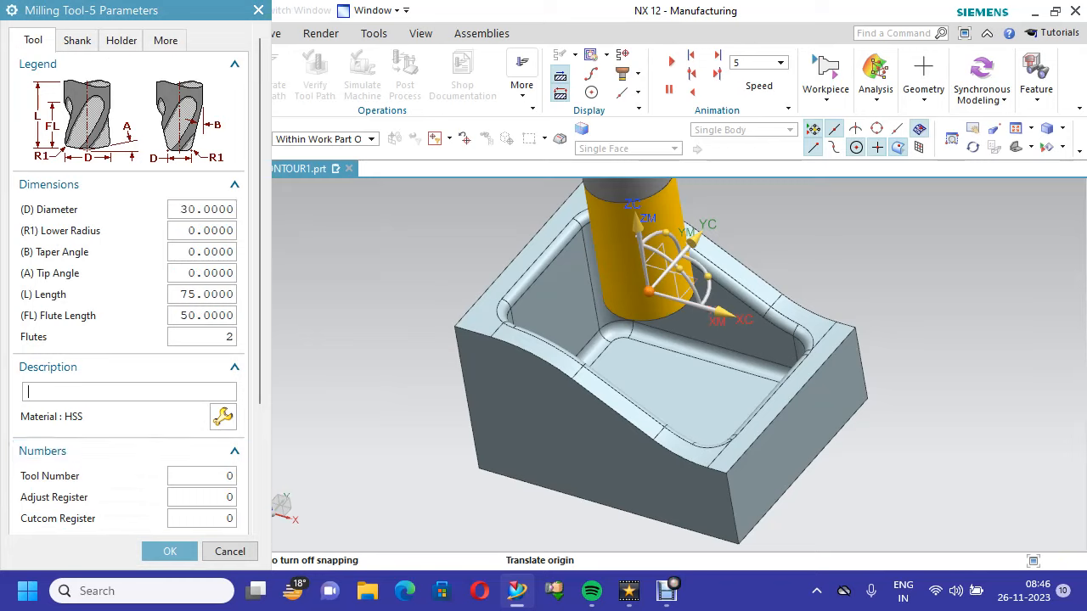
text(HSS)
drag(260, 365, 260, 436)
double_click(202, 377)
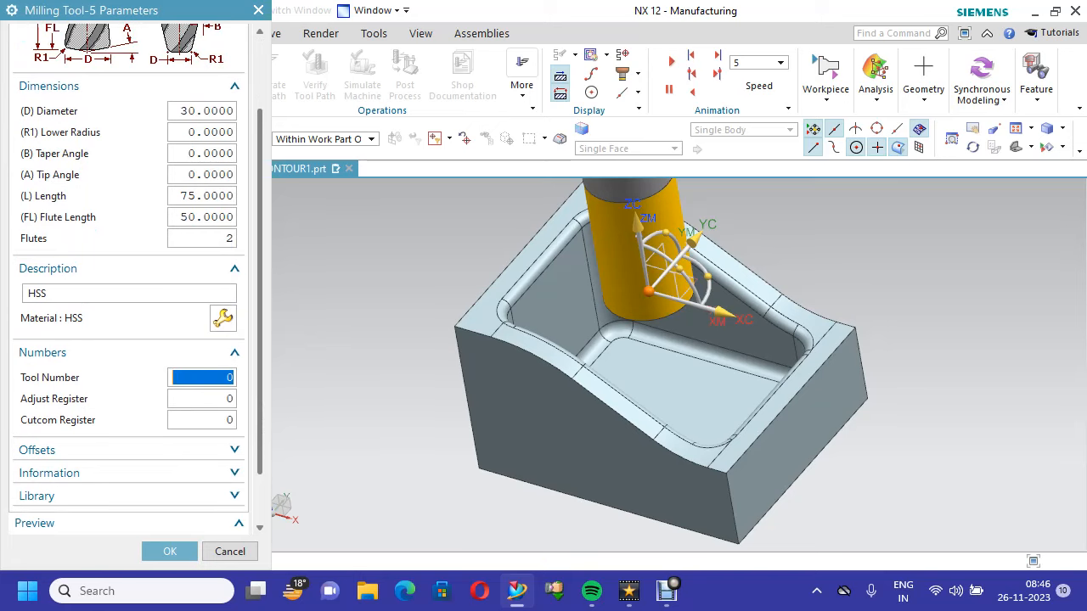
text(1)
key(Tab)
text(1)
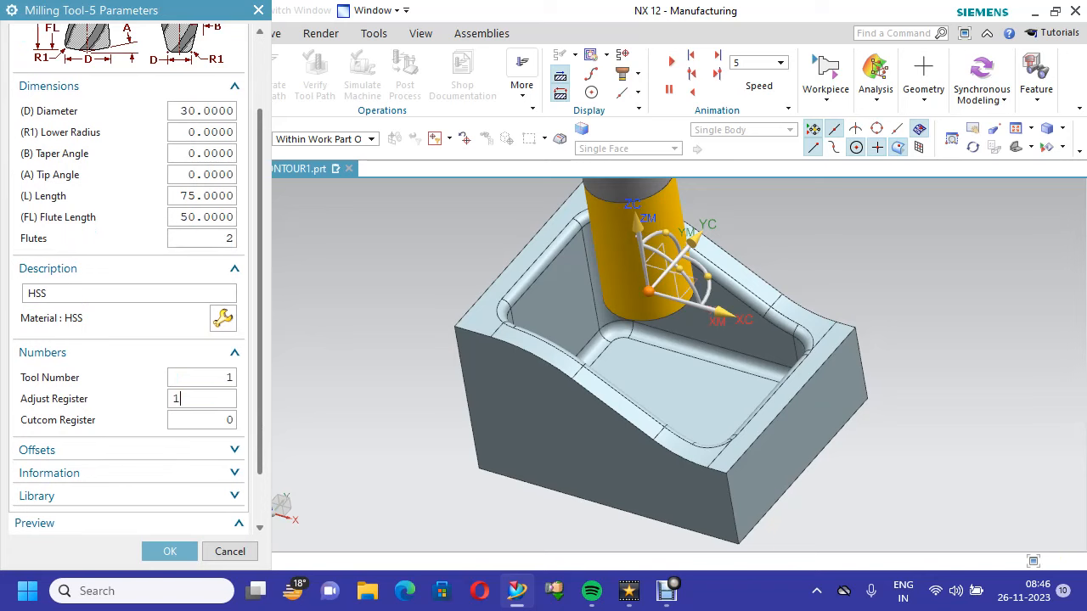
scroll(136, 276, down, 1)
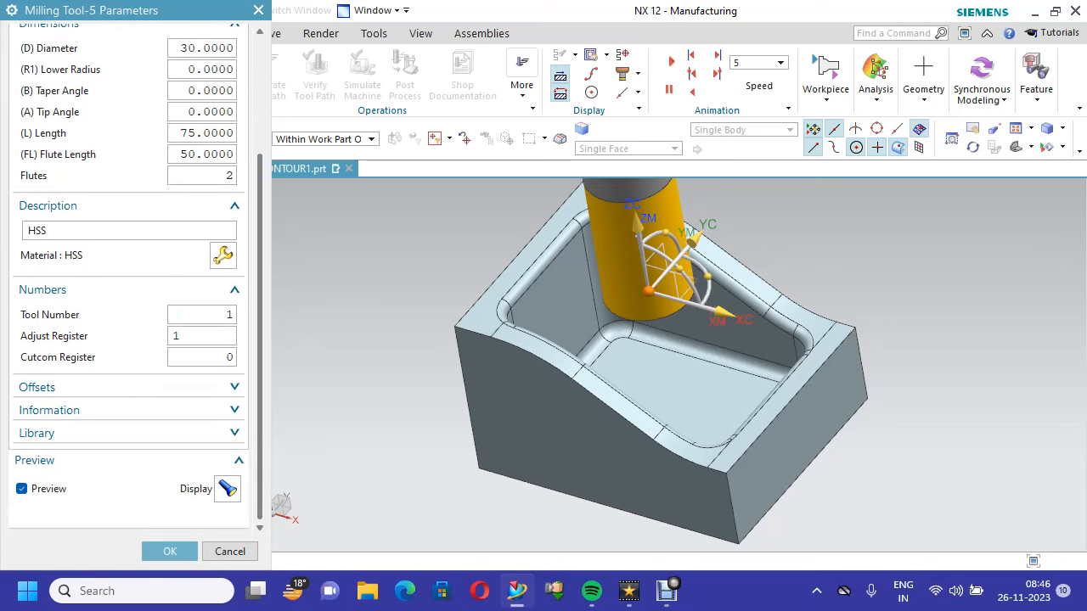
click(169, 551)
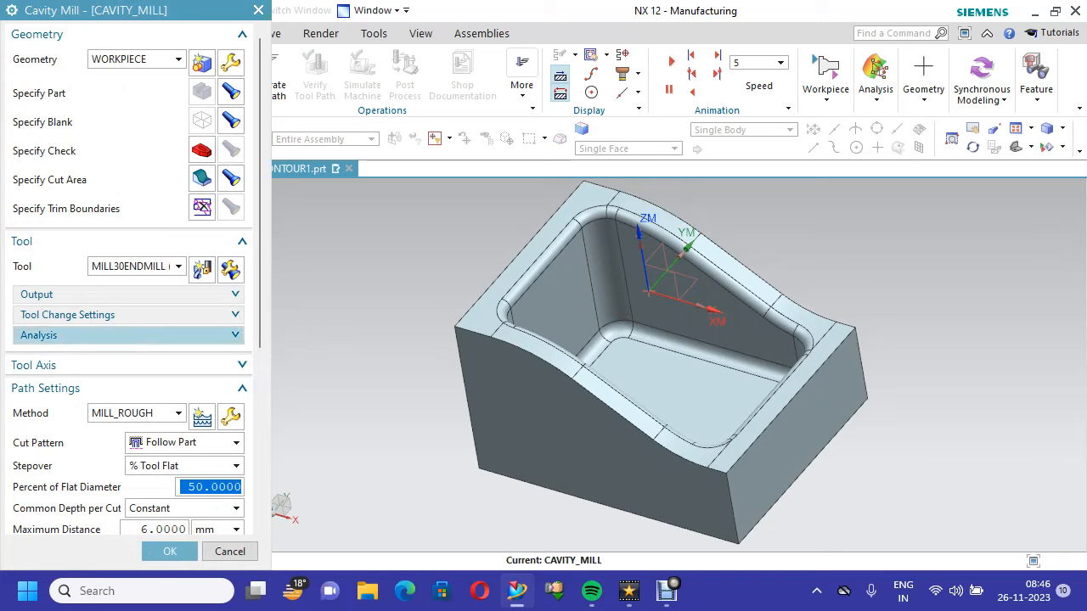
Edit the MILL_ROUGH method of the cavity mill operation and set its part stock to 0.5
scroll(127, 339, down, 2)
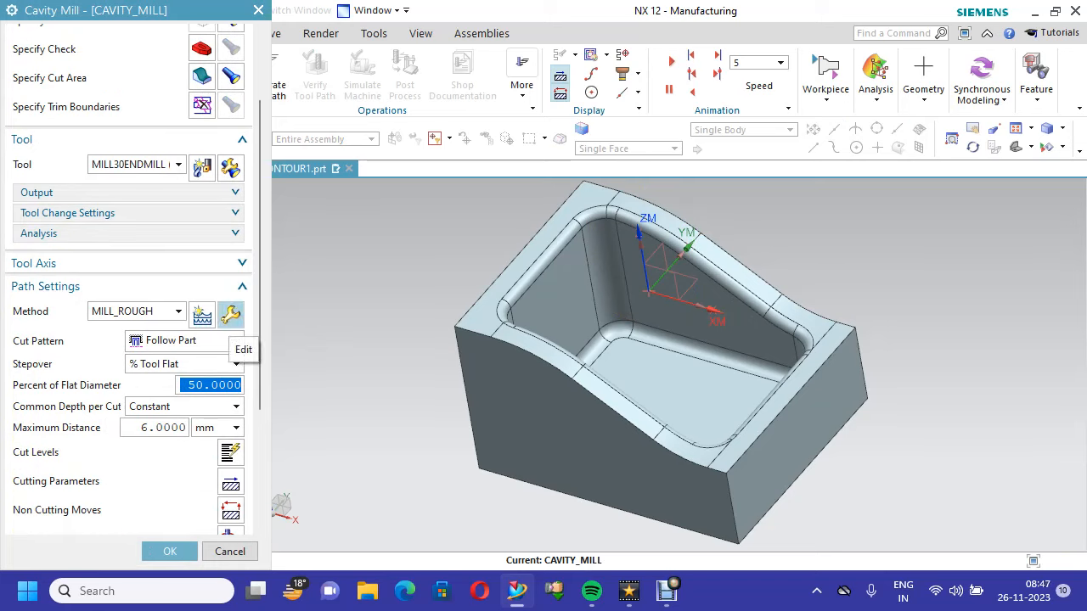
click(231, 315)
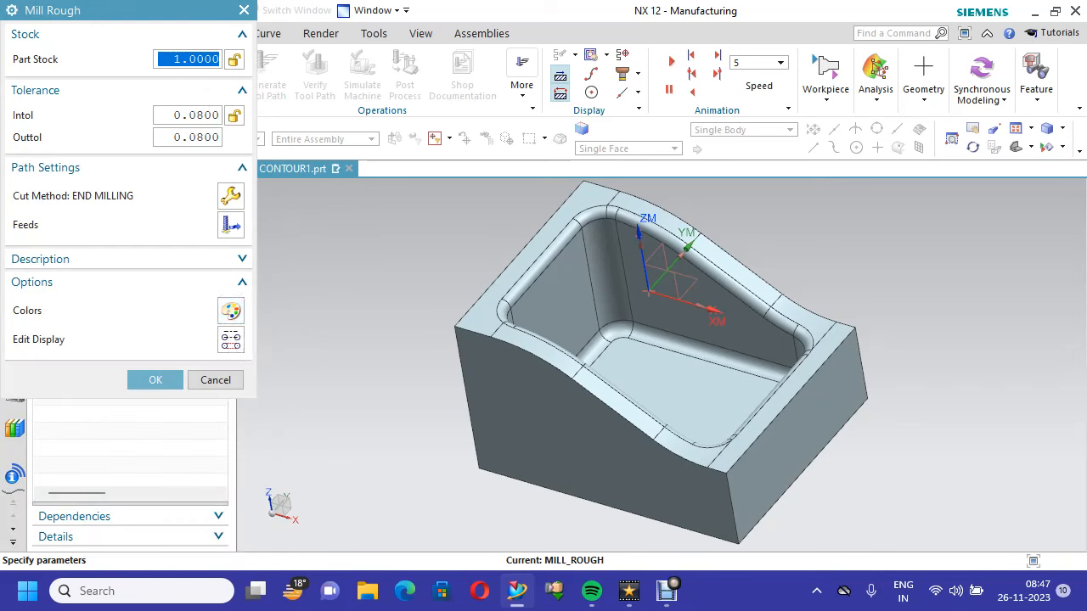
text(.5)
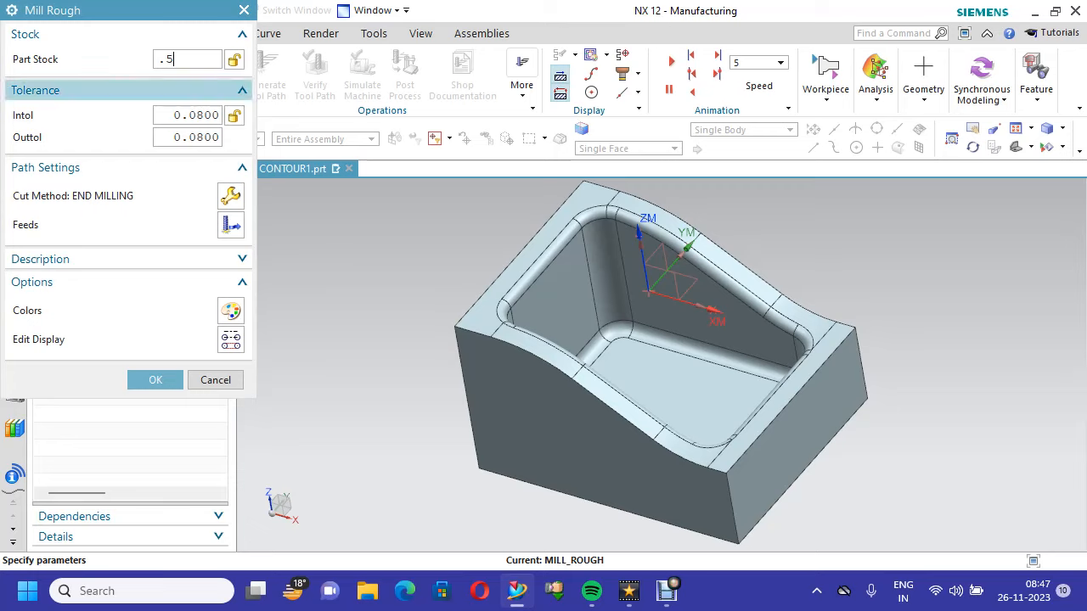
click(155, 376)
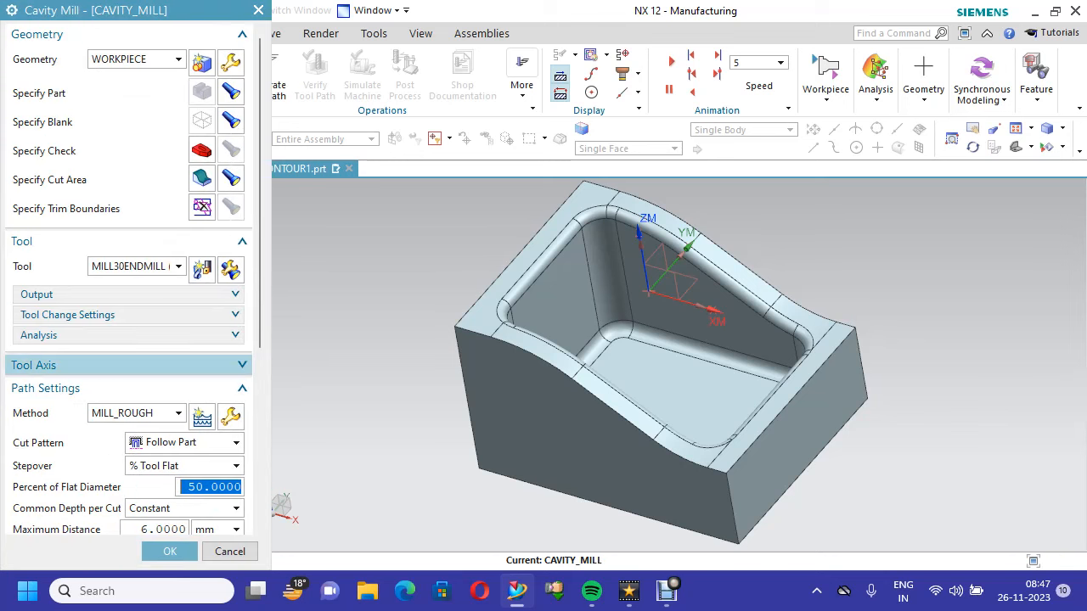
Set the cut pattern to Zig Zag and the stepover to 40 percent of the tool's flat diameter
scroll(132, 280, down, 5)
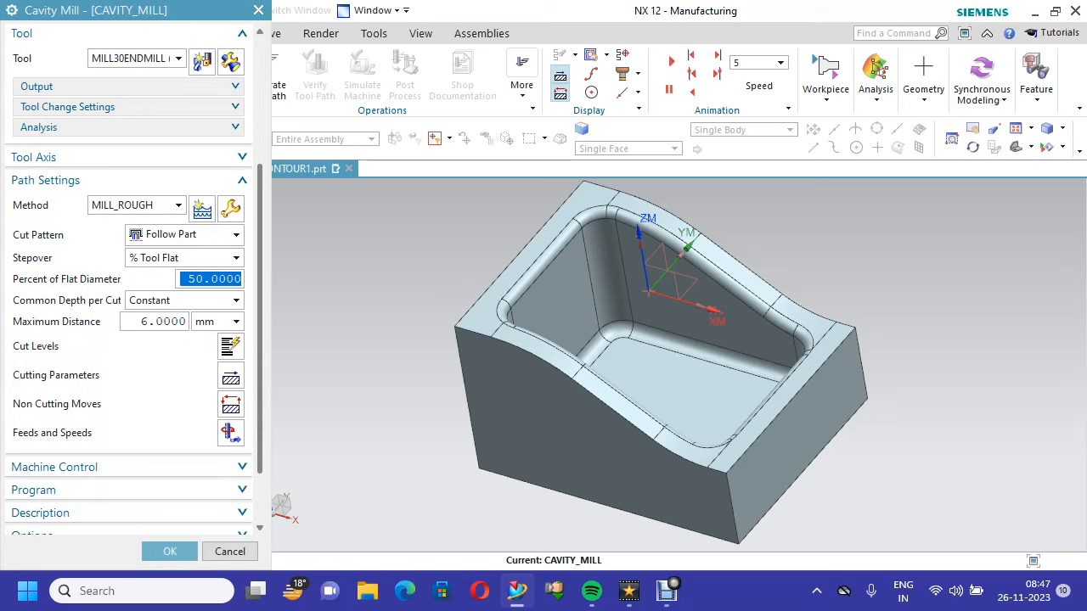
click(186, 235)
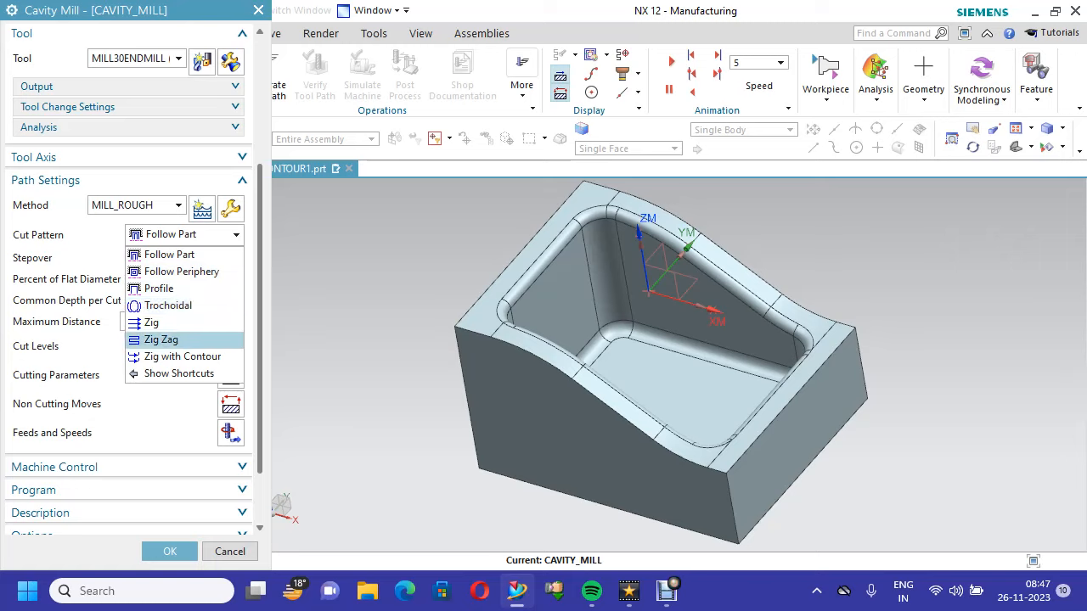
click(162, 340)
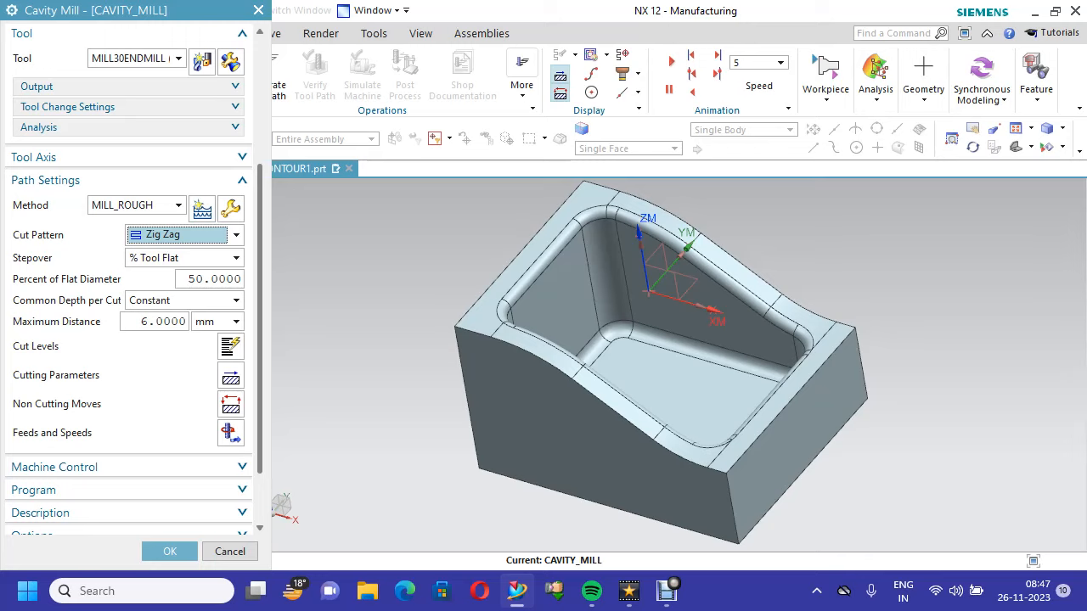
double_click(202, 279)
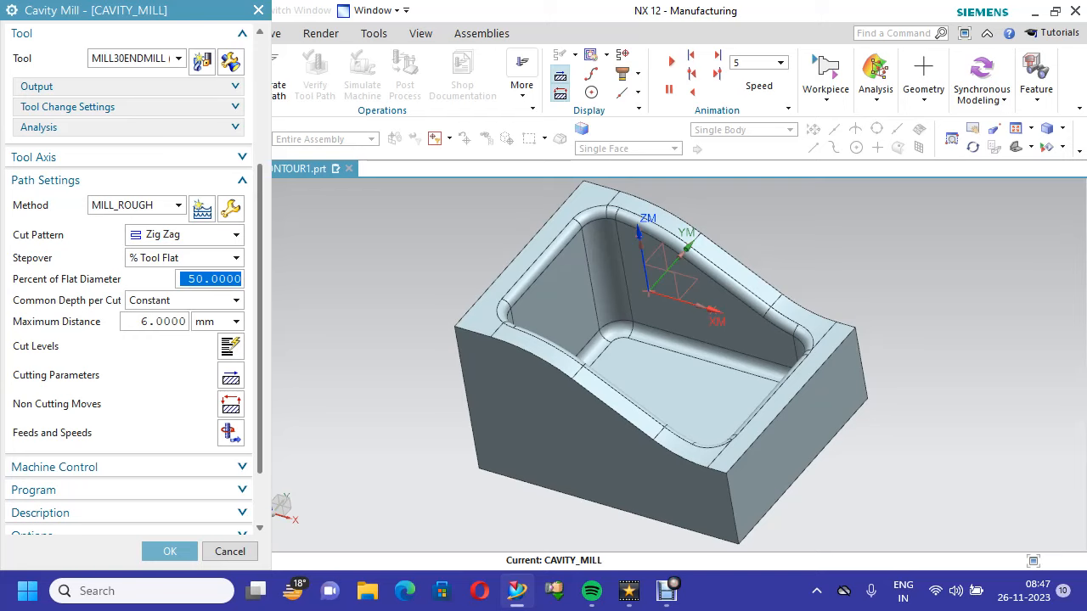
text(40)
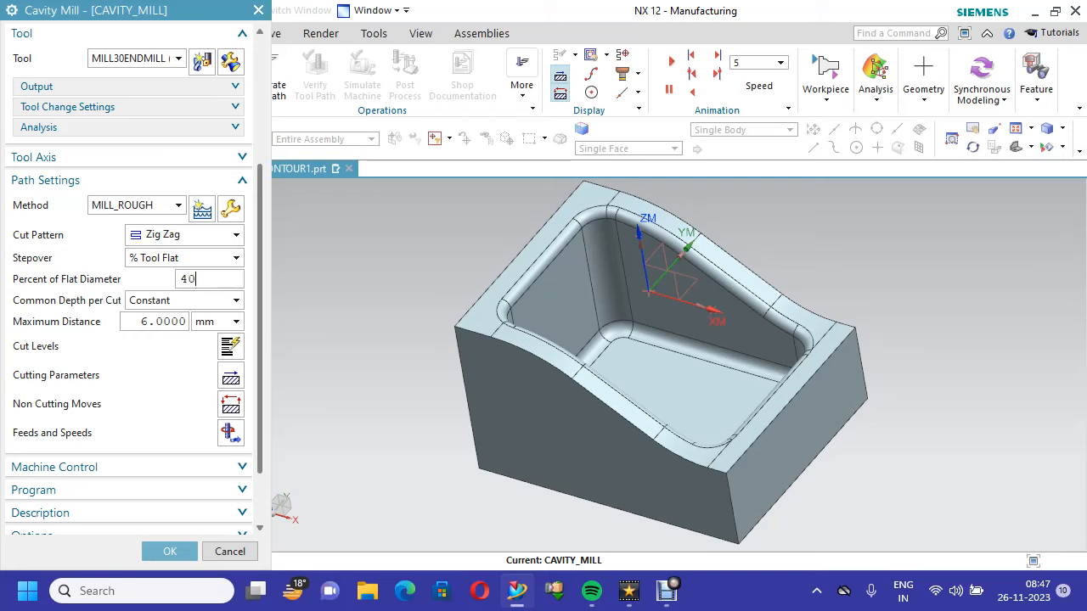
scroll(127, 288, down, 2)
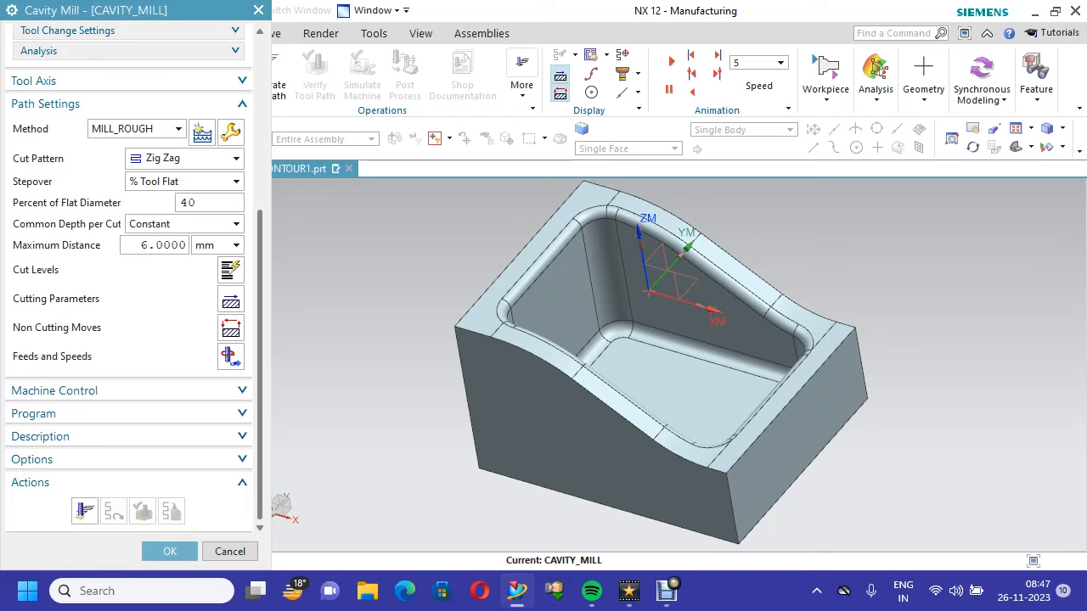
Set the maximum distance per cut to 0.5 mm, and review and accept the operation's cut levels
key(Tab)
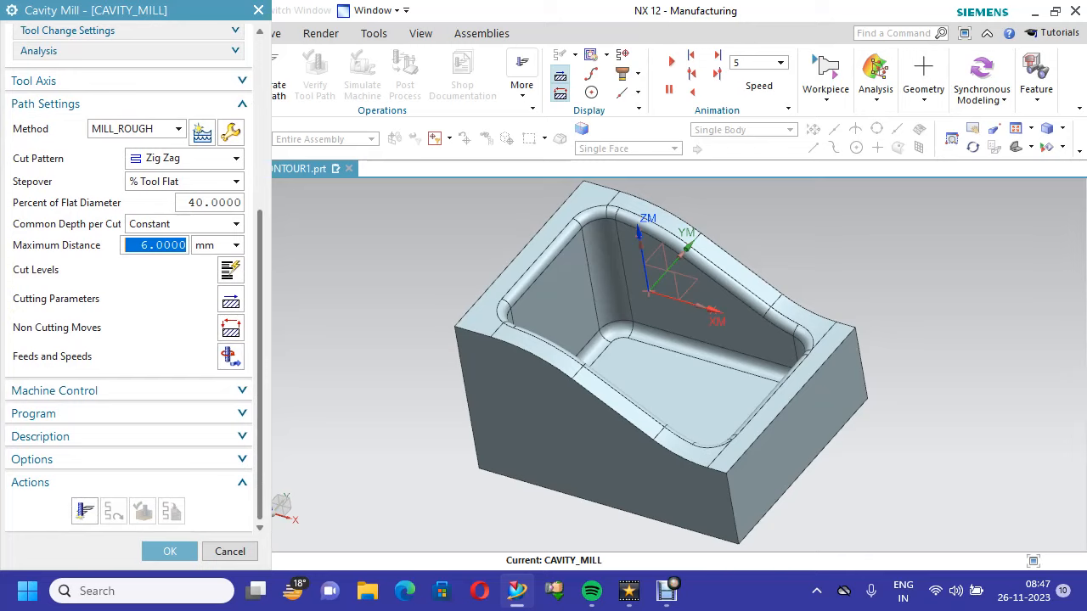
text(.)
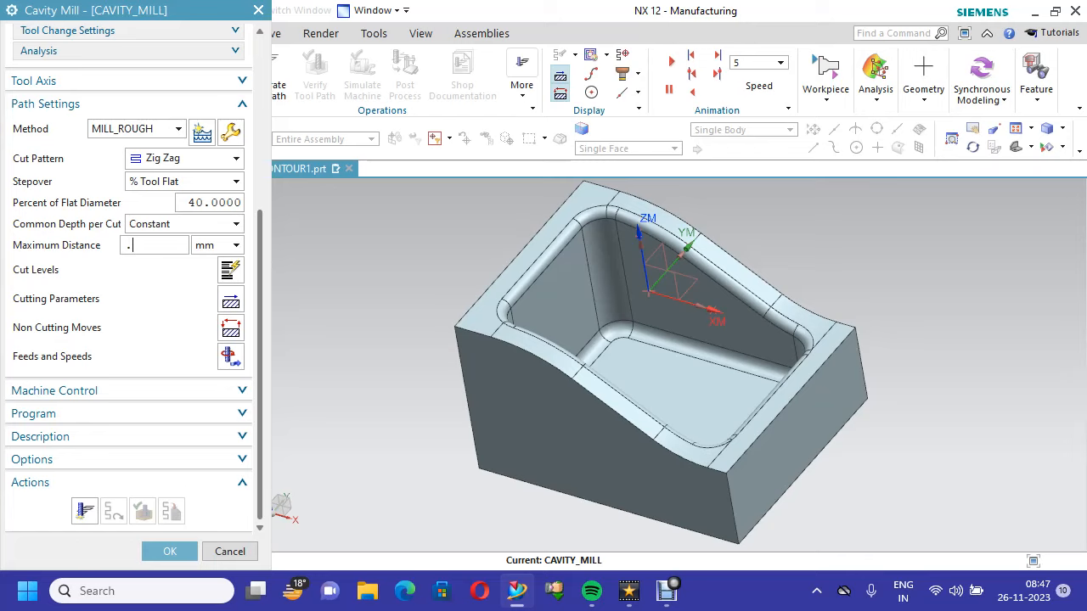
text(5)
click(230, 300)
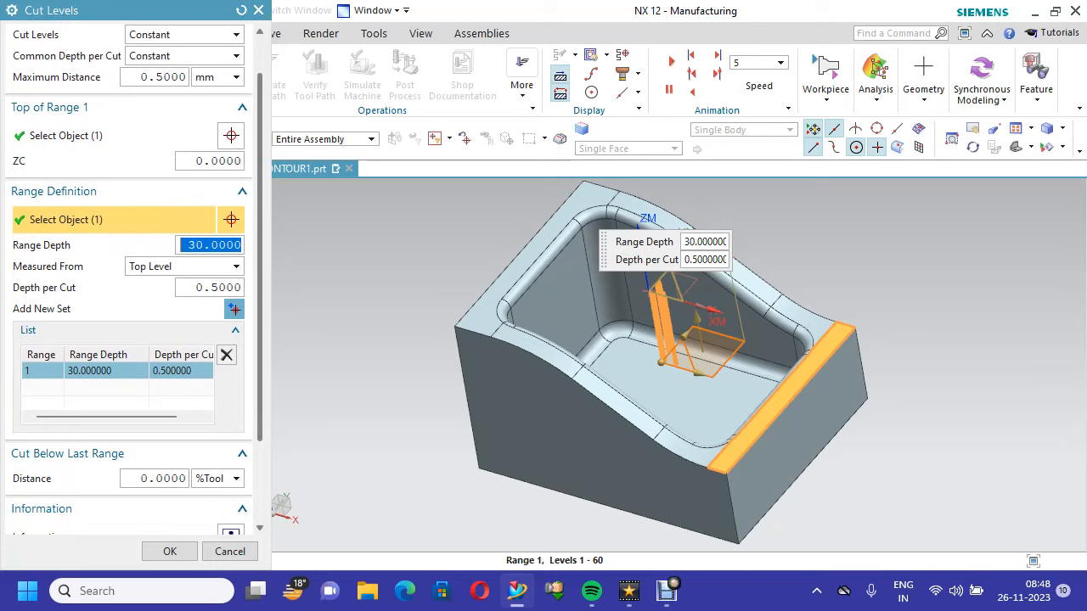
scroll(127, 297, down, 3)
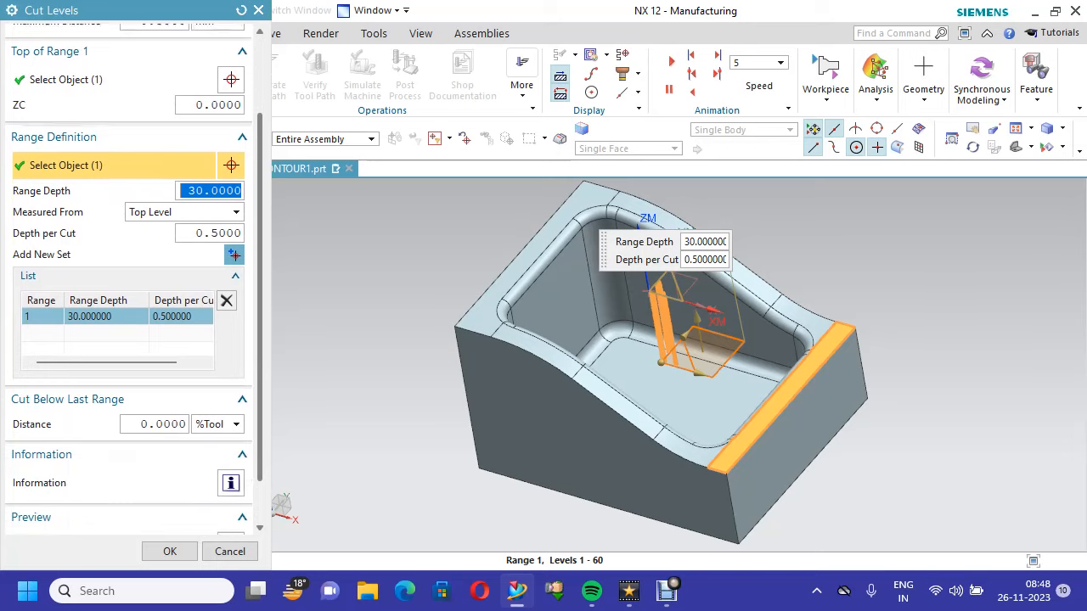
click(169, 551)
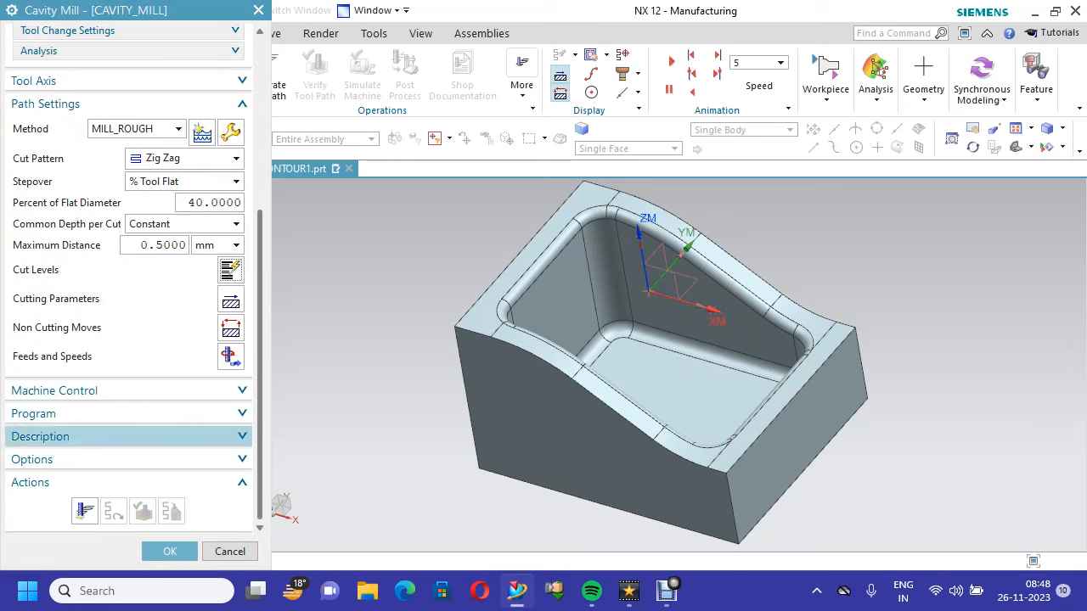
Review the stock values in the cutting parameters and accept them with Climb Cut as the cut direction
click(231, 299)
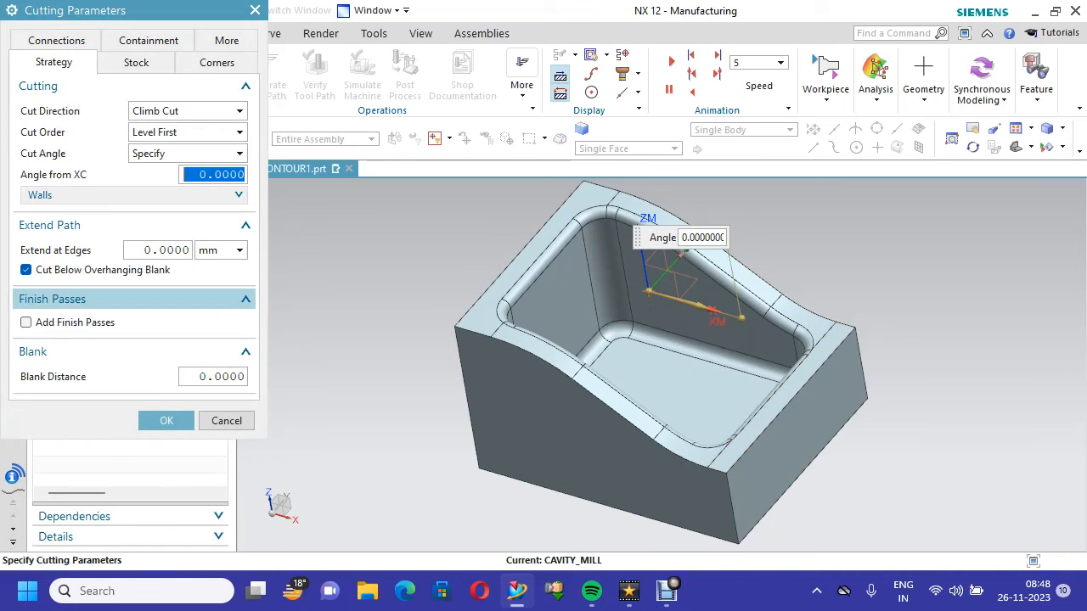
click(136, 62)
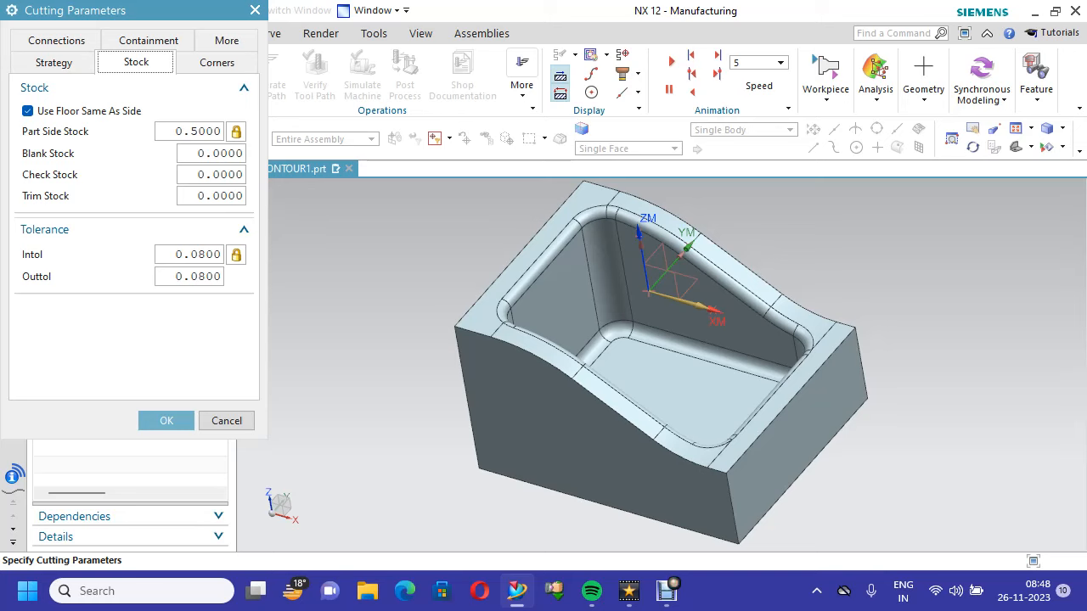
click(53, 62)
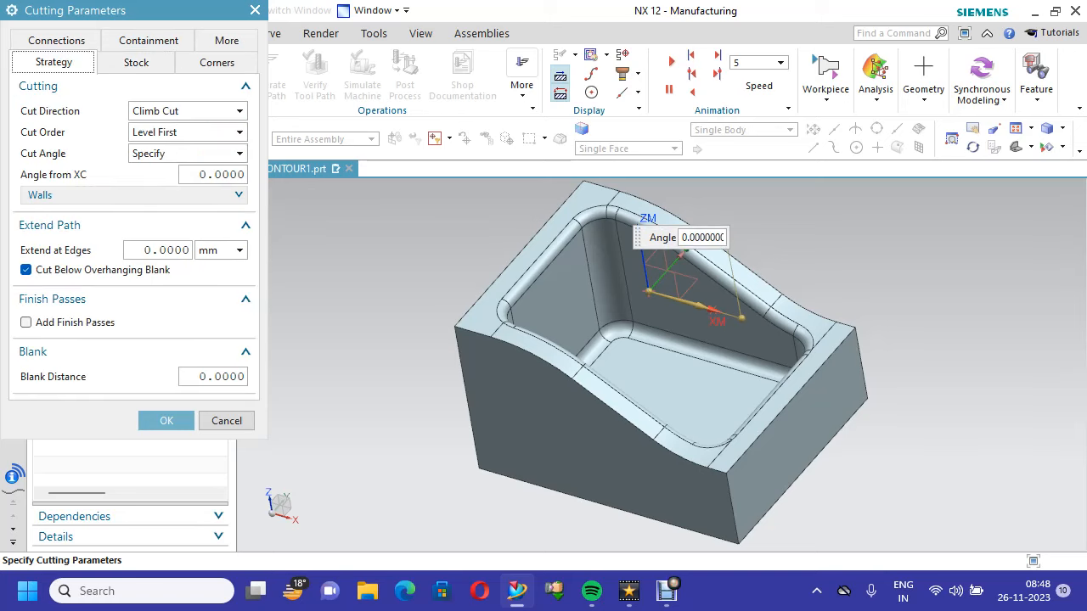
mouse_move(187, 111)
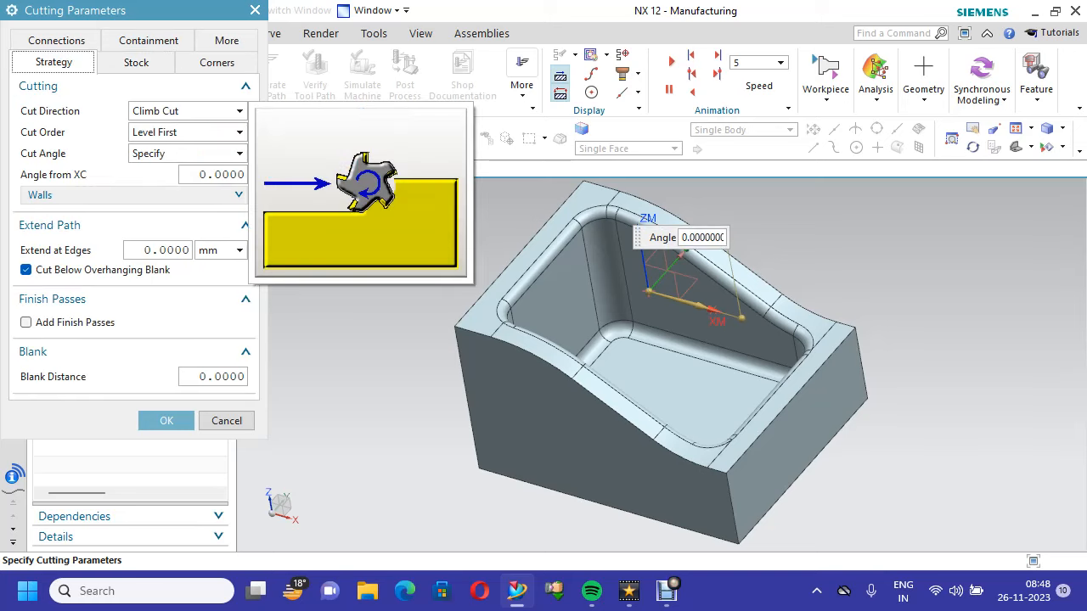
click(187, 111)
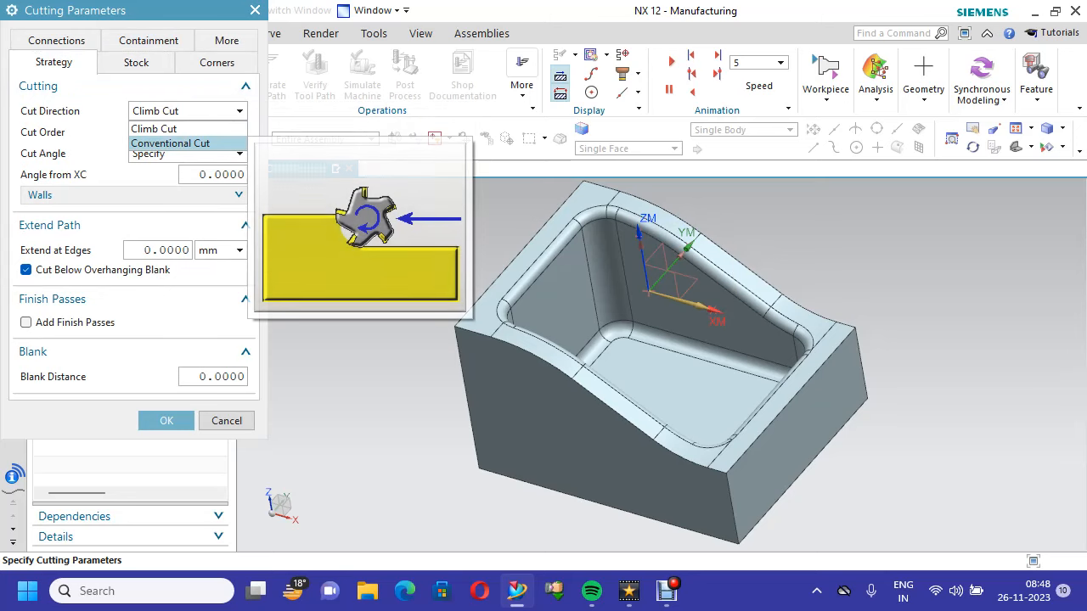
click(170, 129)
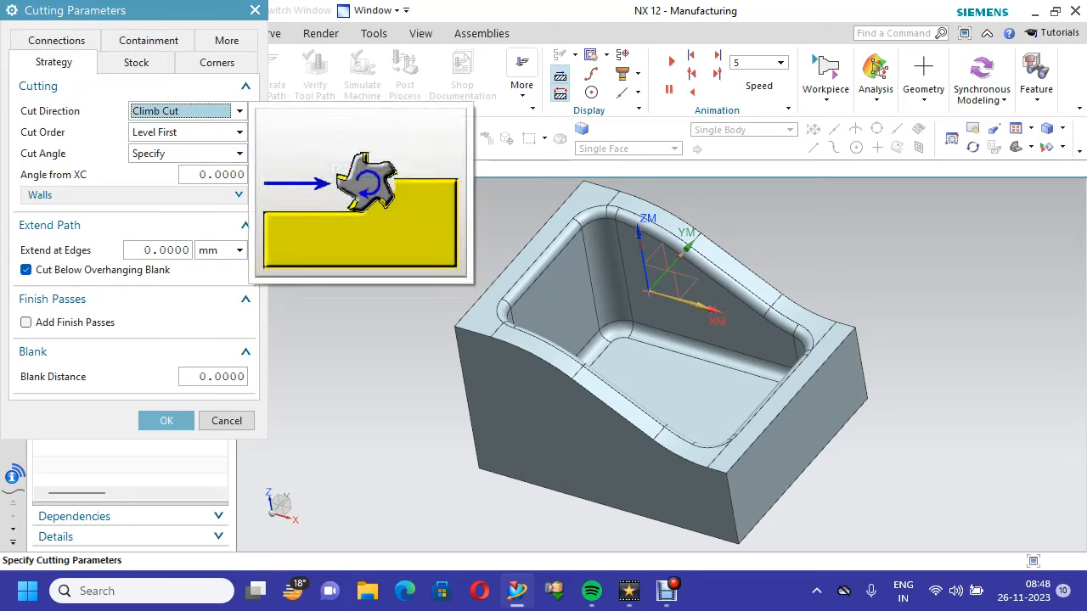
mouse_move(187, 154)
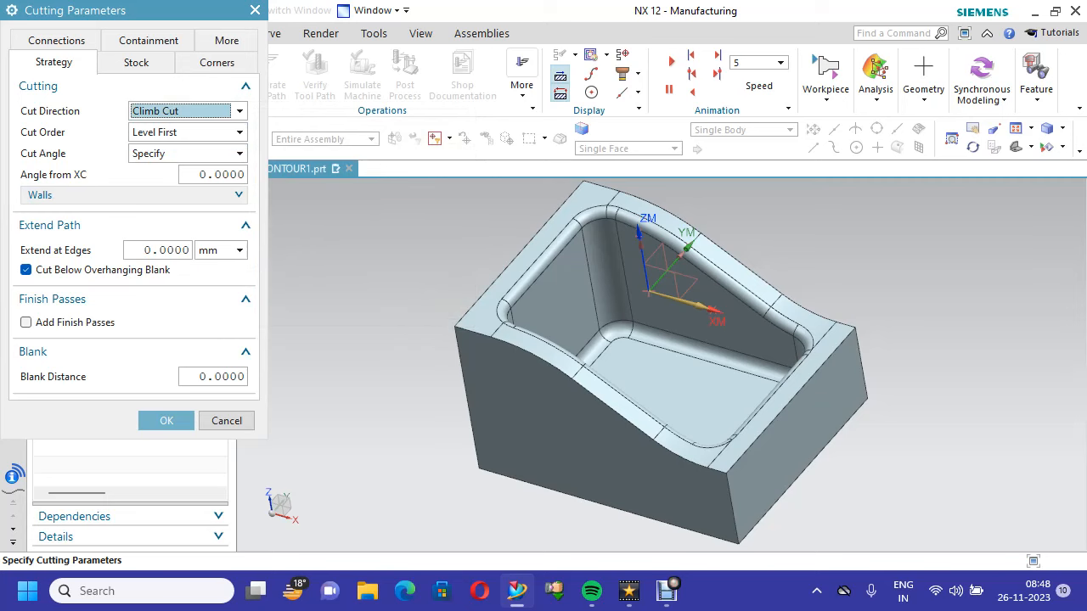
click(167, 420)
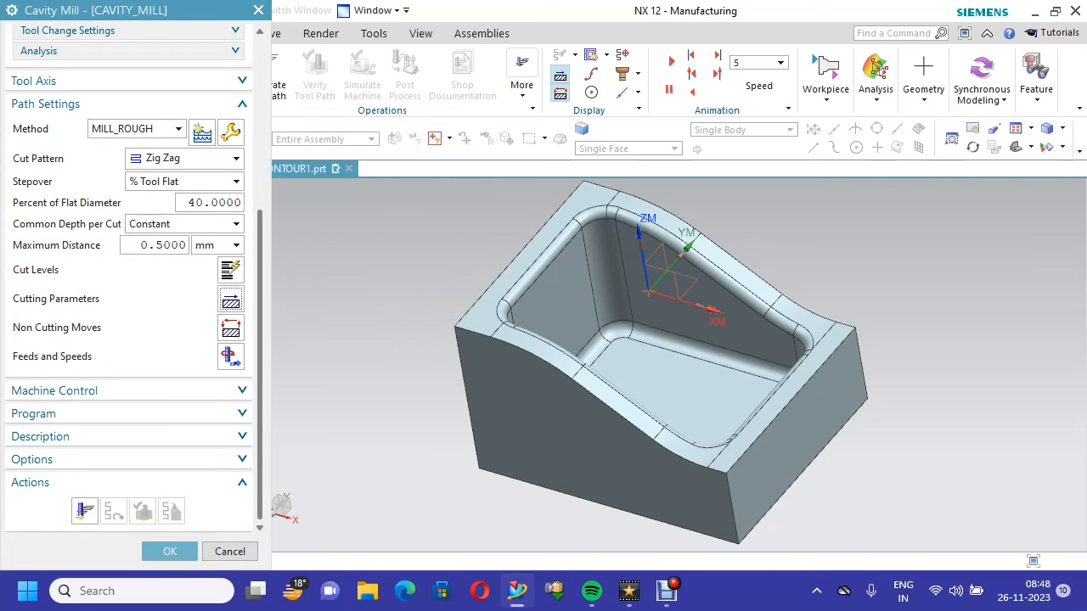
In the non cutting moves, compare the closed-area engage types, choose Helical, and accept after checking the retract settings
click(230, 329)
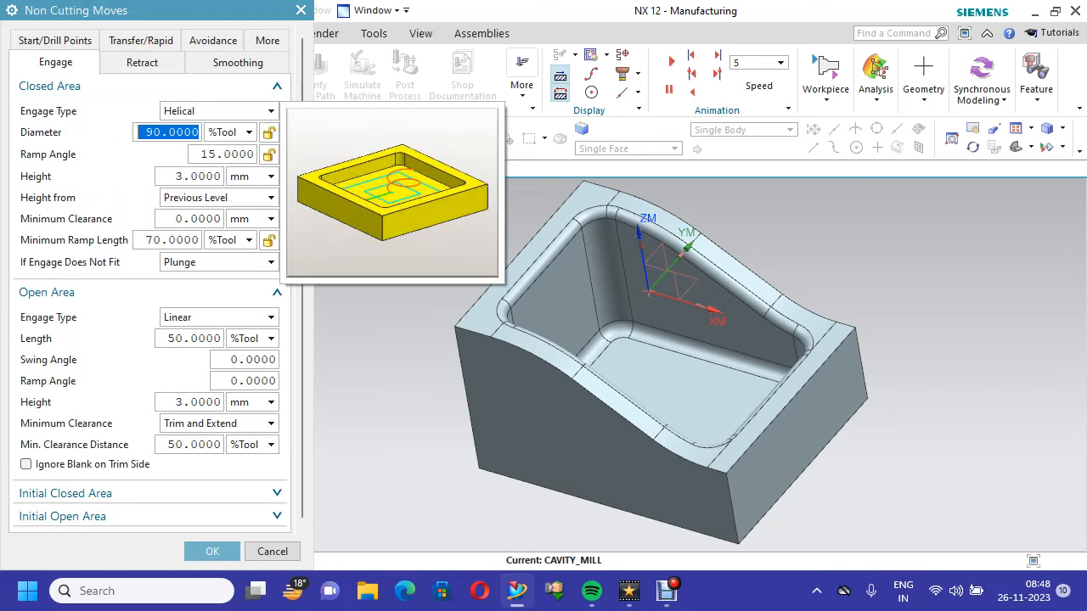
click(219, 112)
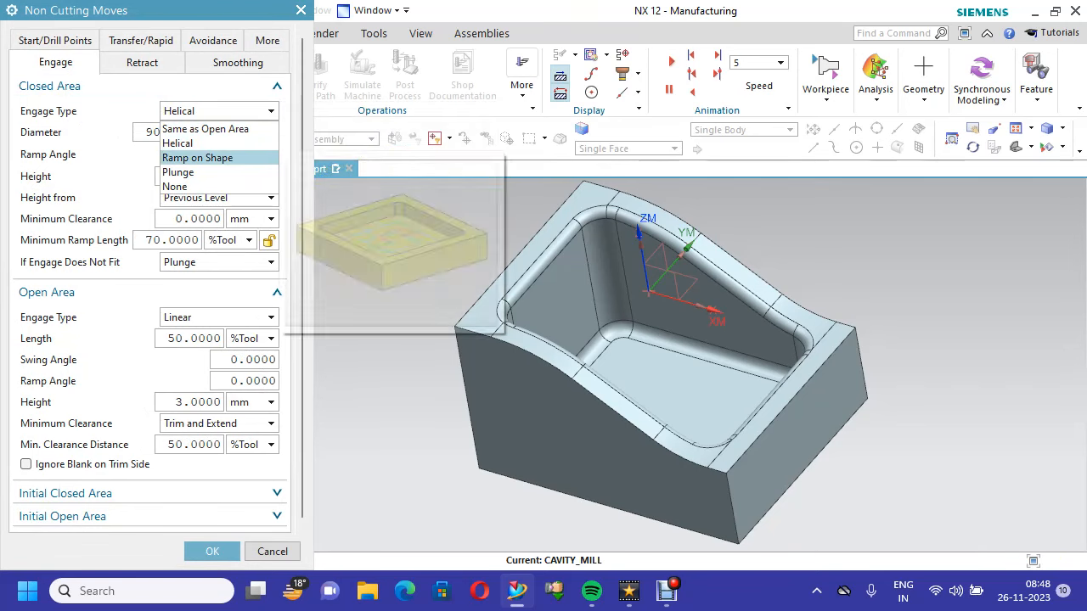
click(197, 158)
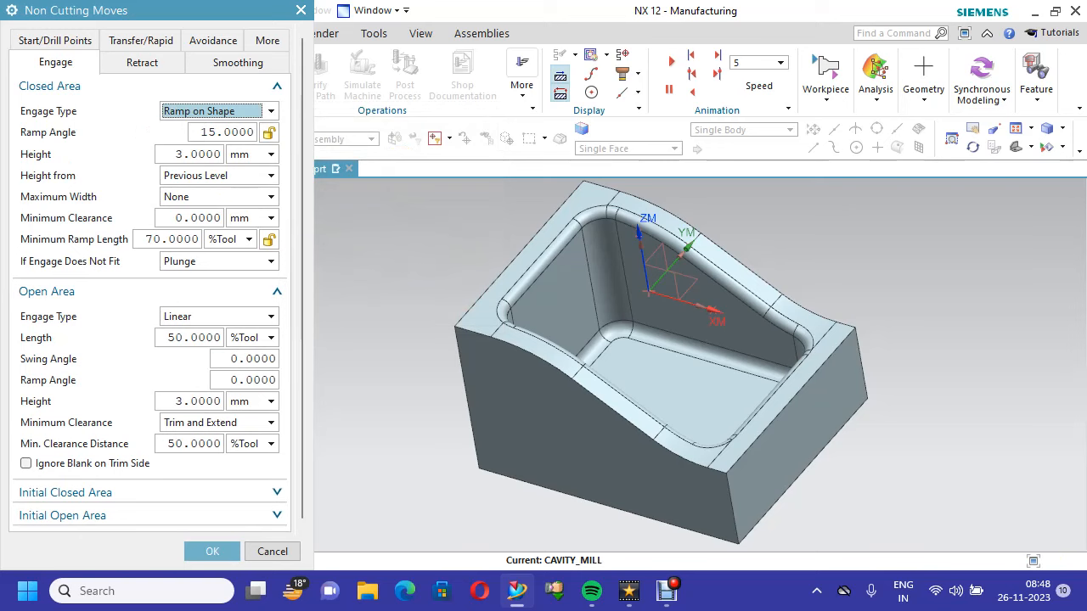
click(219, 111)
click(206, 129)
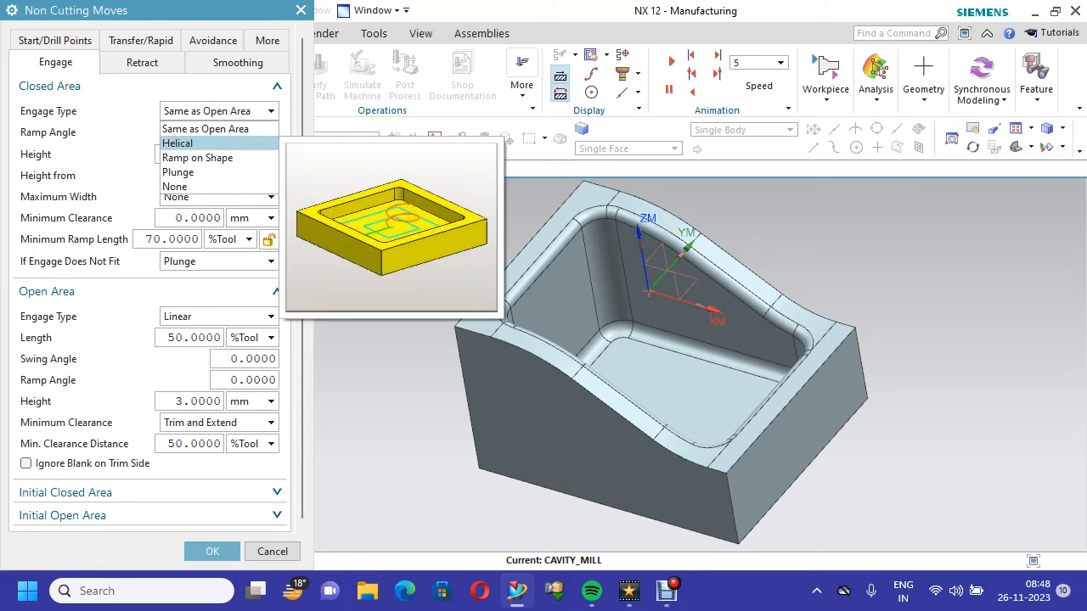
key(Return)
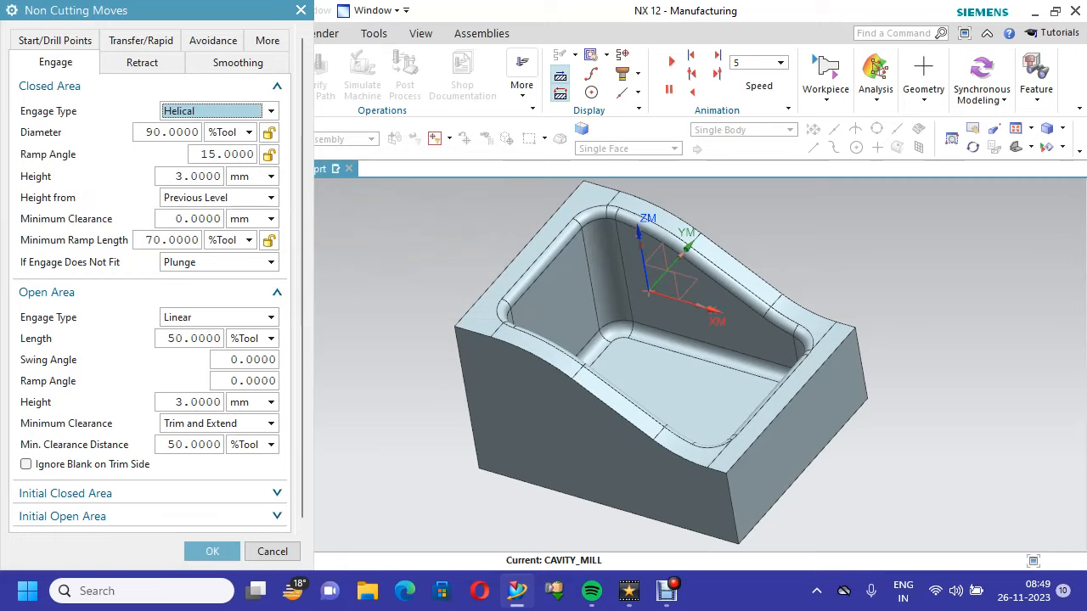
click(143, 62)
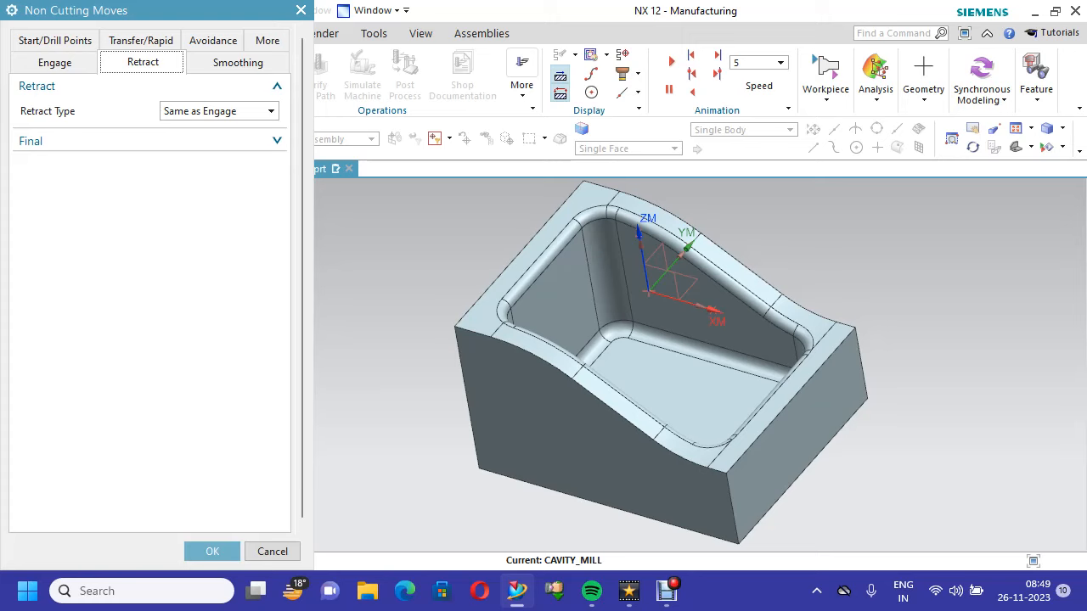
click(212, 551)
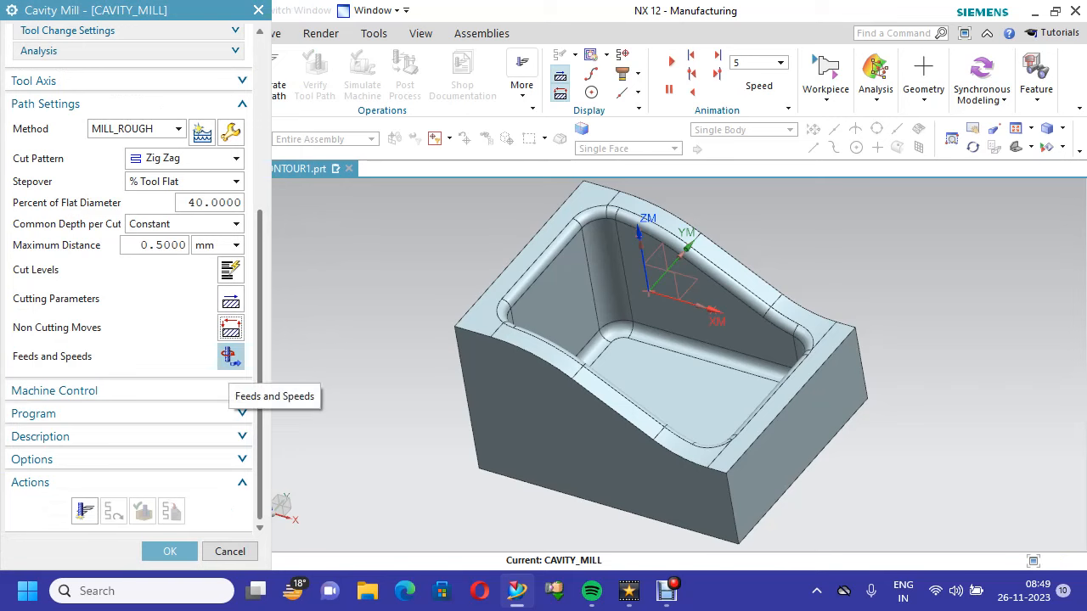
Set the surface speed to 30 smm, calculate the feeds and speeds from it, enable Optimize Feed Rate When Generating, and accept
click(230, 357)
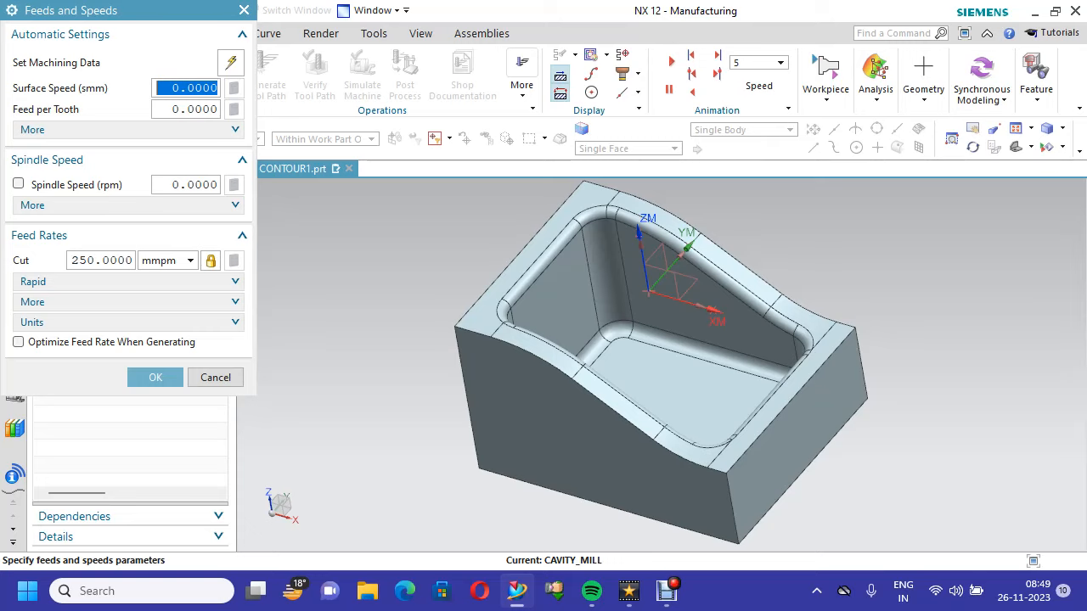
text(30)
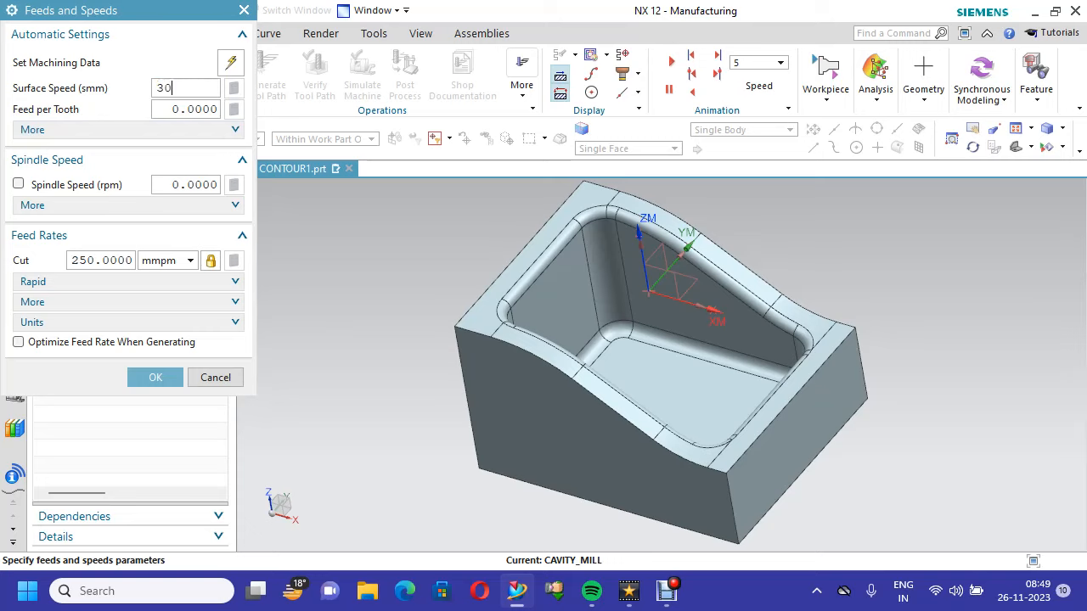
key(Tab)
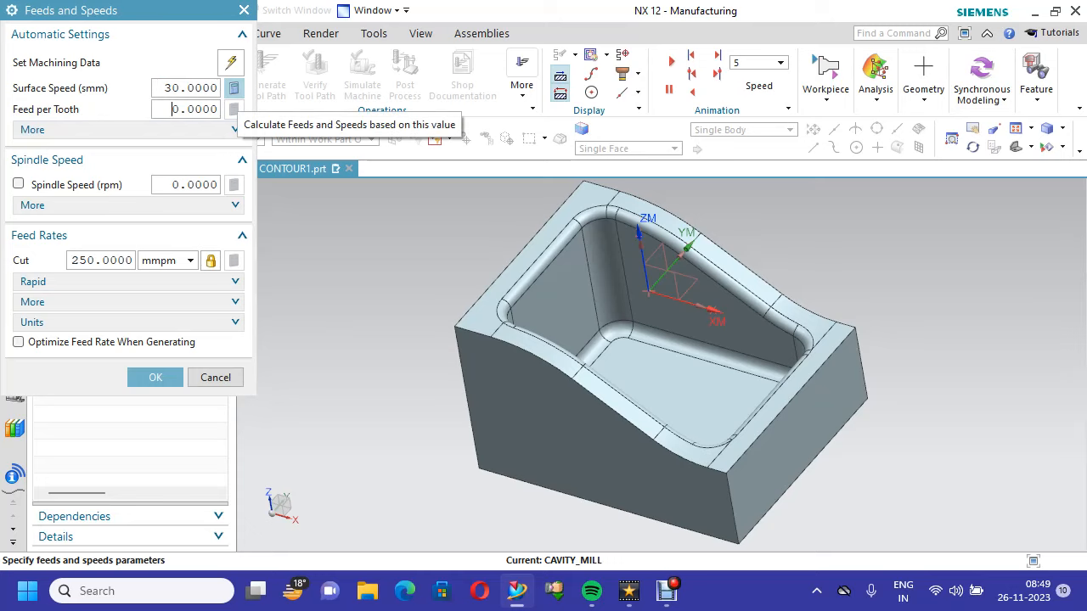
click(234, 87)
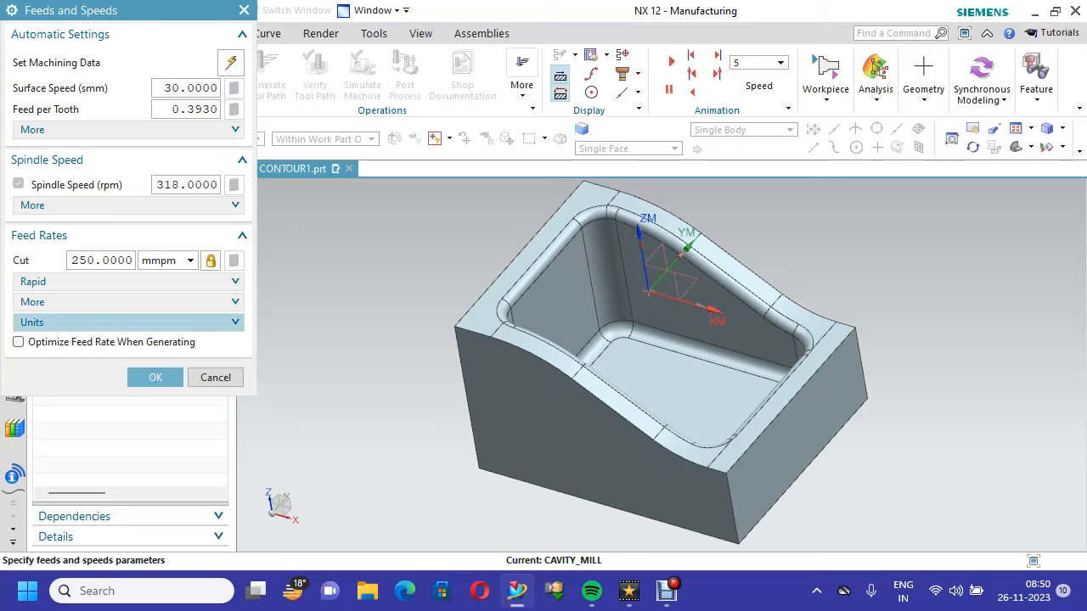
click(18, 341)
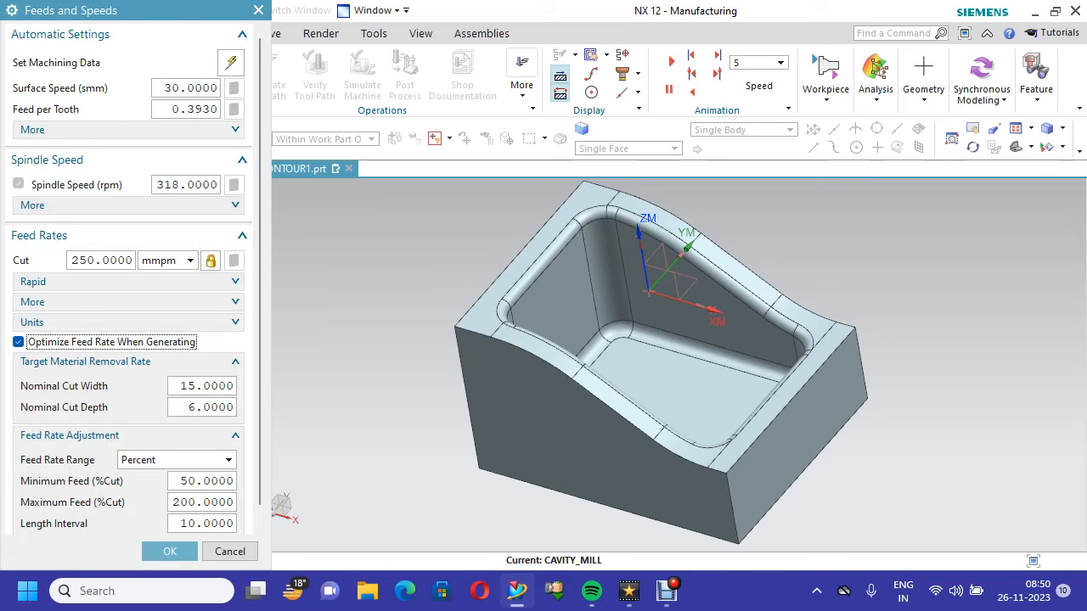
drag(260, 339, 260, 356)
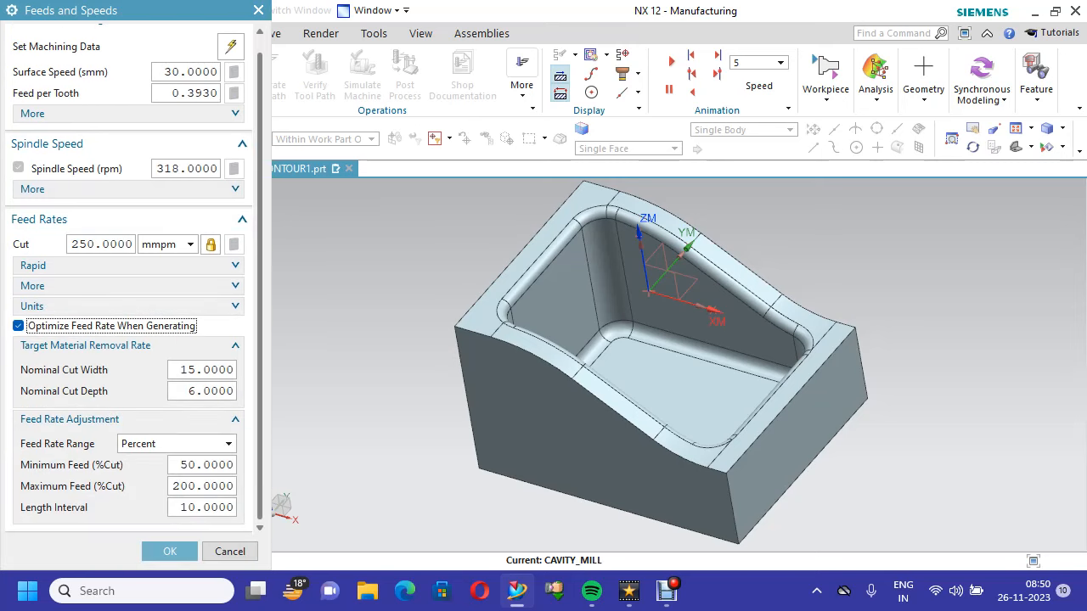
click(170, 551)
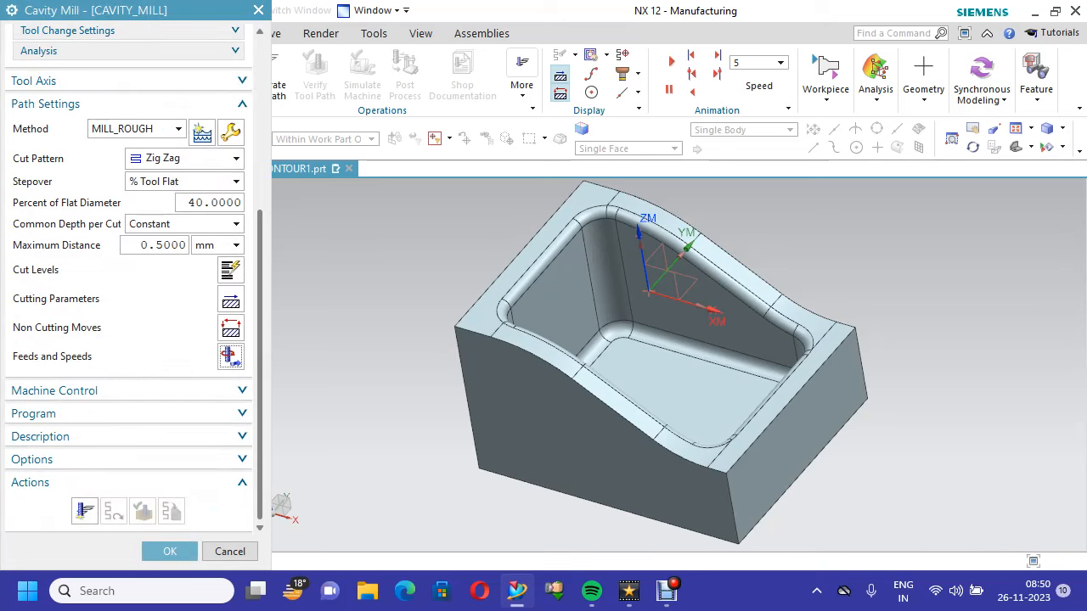
Generate the tool path for the Zig Zag Cavity Mill operation and accept the operation
scroll(129, 280, up, 5)
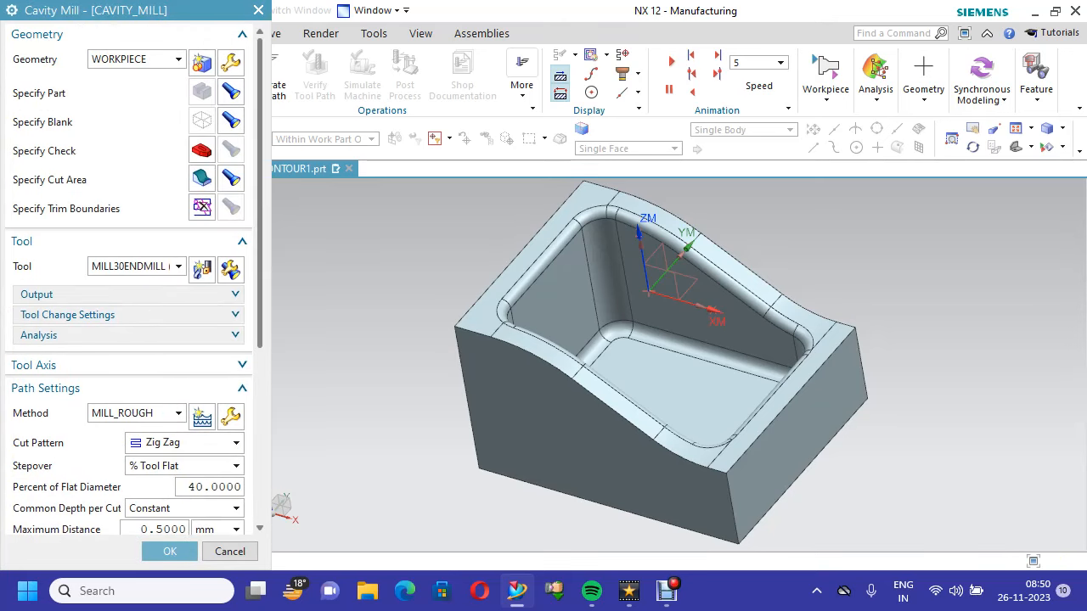
scroll(129, 280, down, 4)
scroll(129, 280, down, 1)
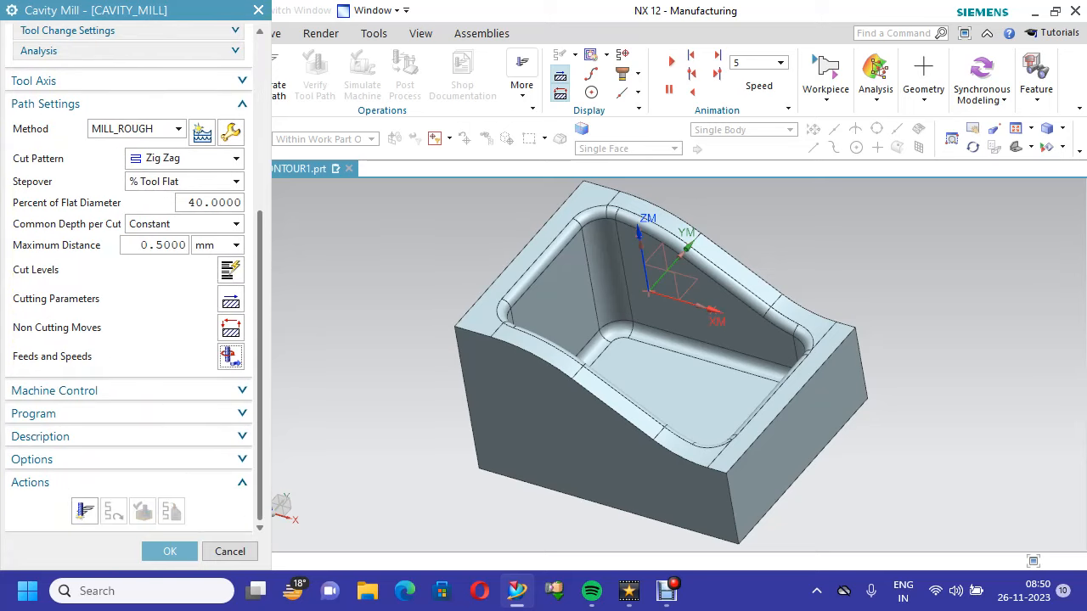
click(84, 510)
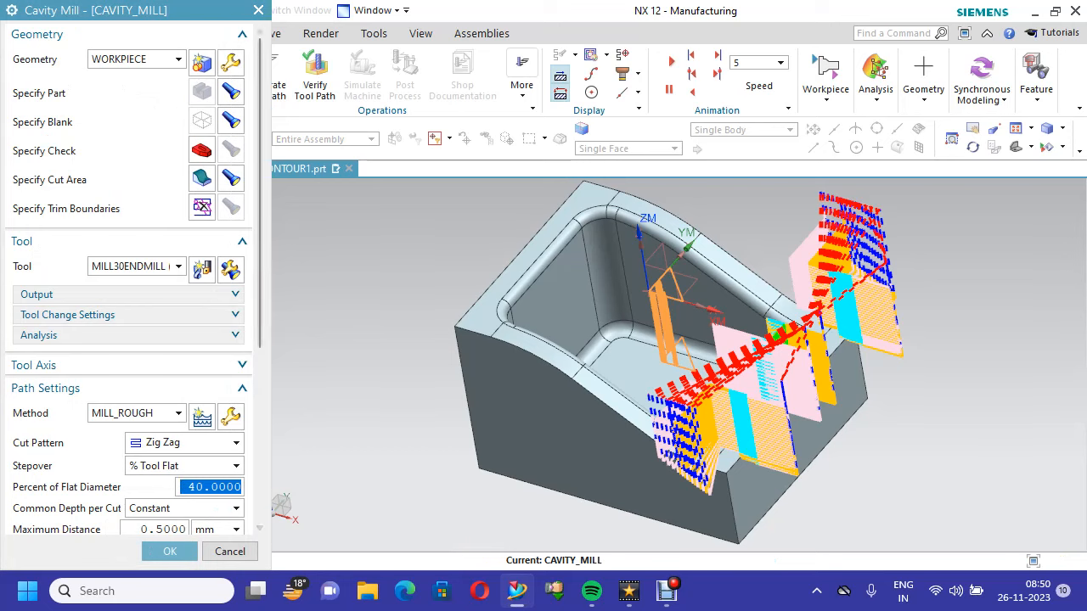
click(169, 551)
click(50, 11)
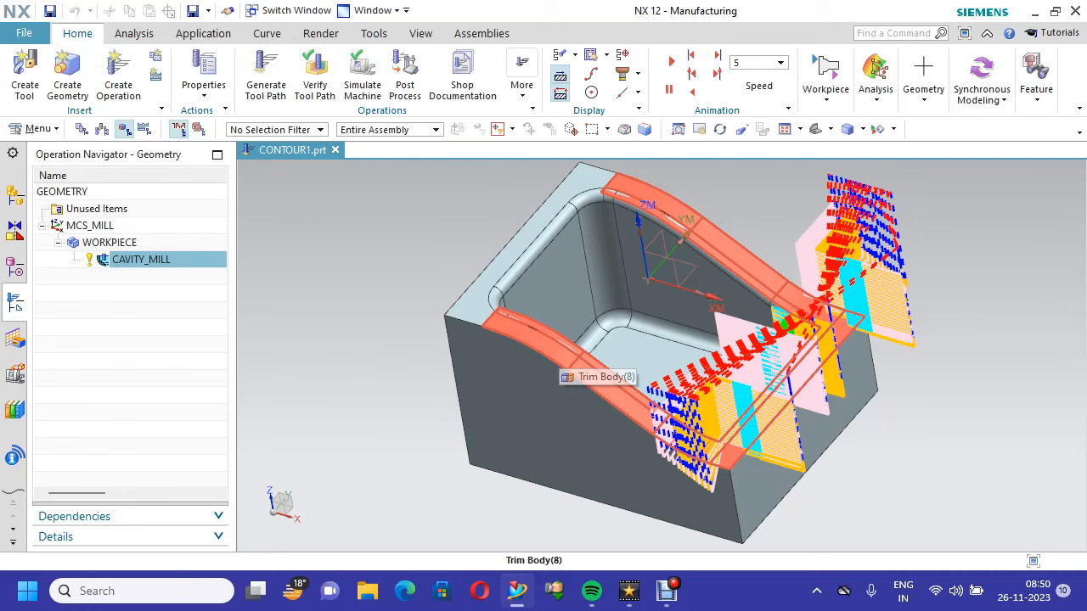
Verify the CAVITY_MILL tool path with a 3D Dynamic material removal simulation at animation speed 1
scroll(559, 346, up, 1)
scroll(559, 346, down, 2)
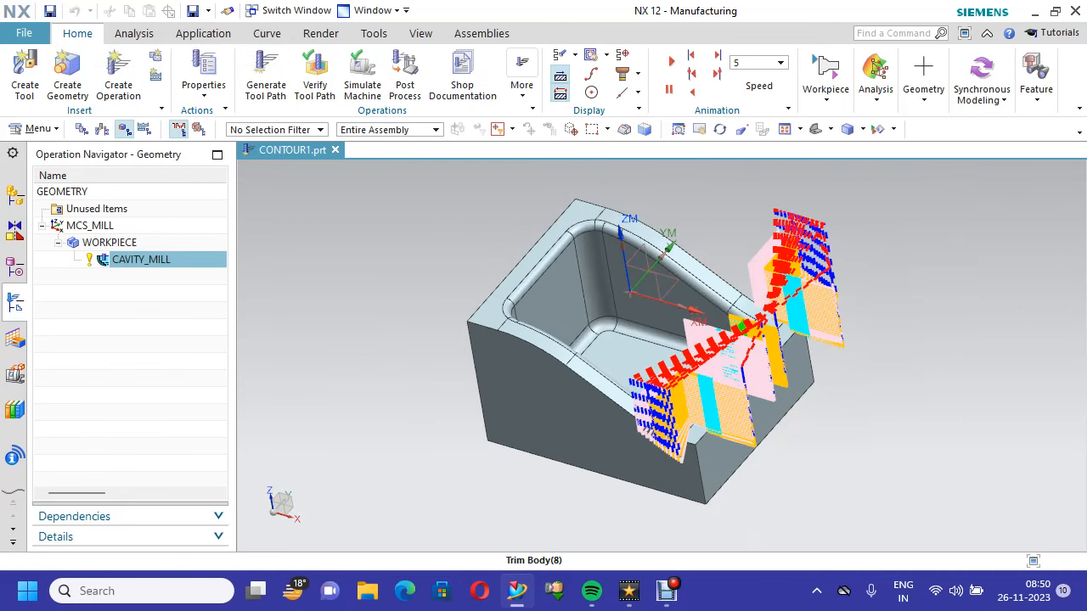
click(119, 260)
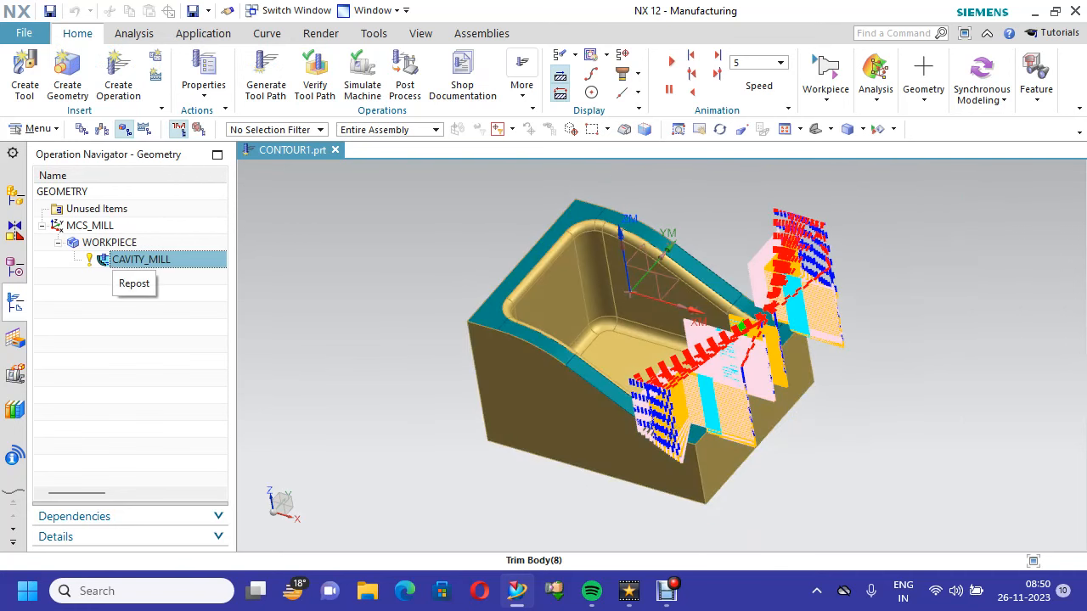
click(202, 297)
right_click(202, 260)
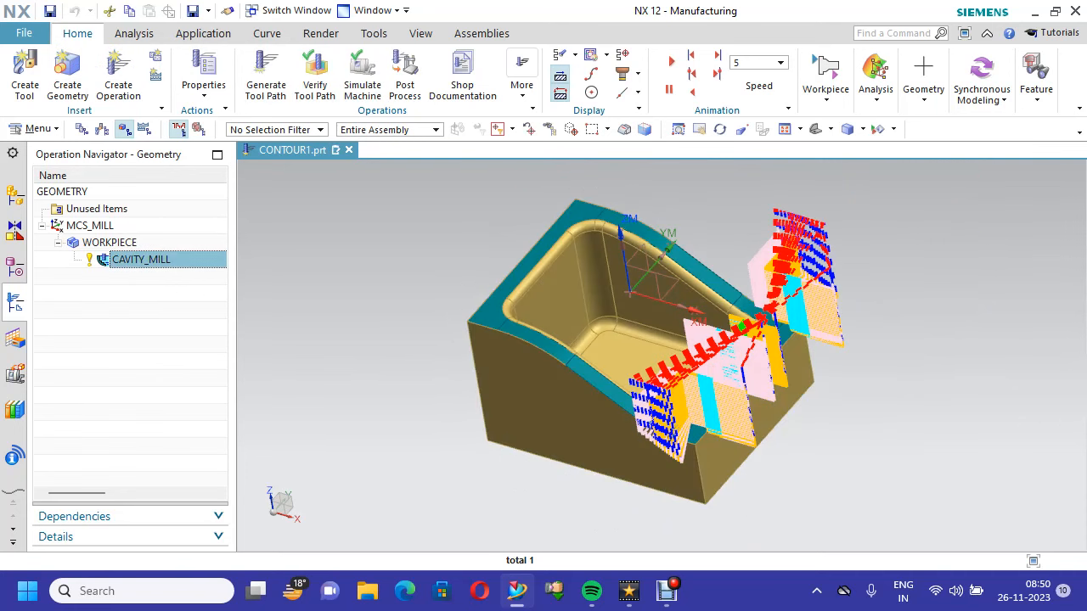
mouse_move(254, 425)
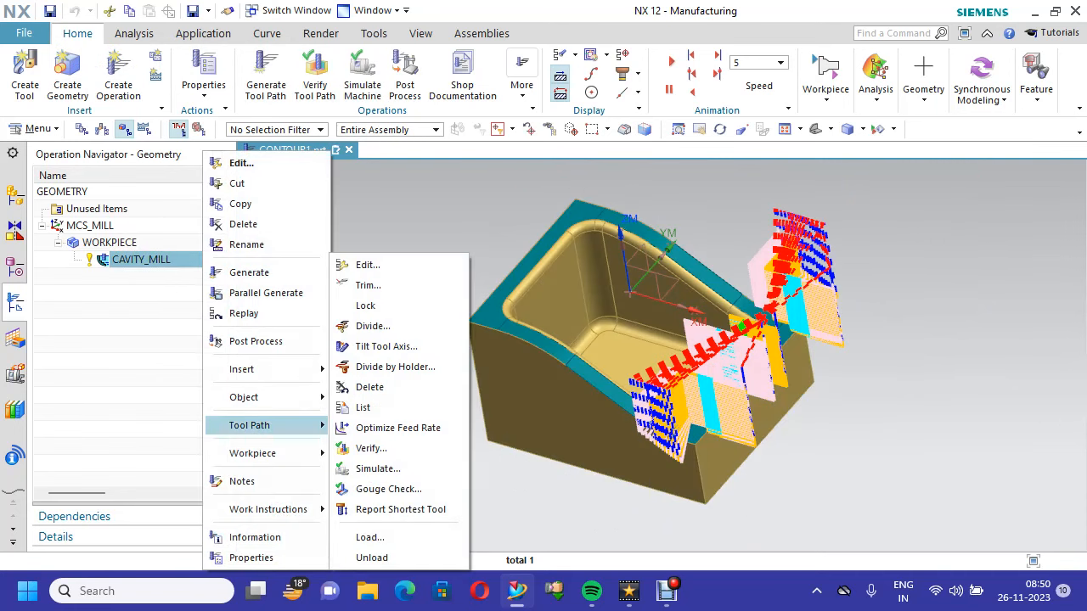
click(371, 448)
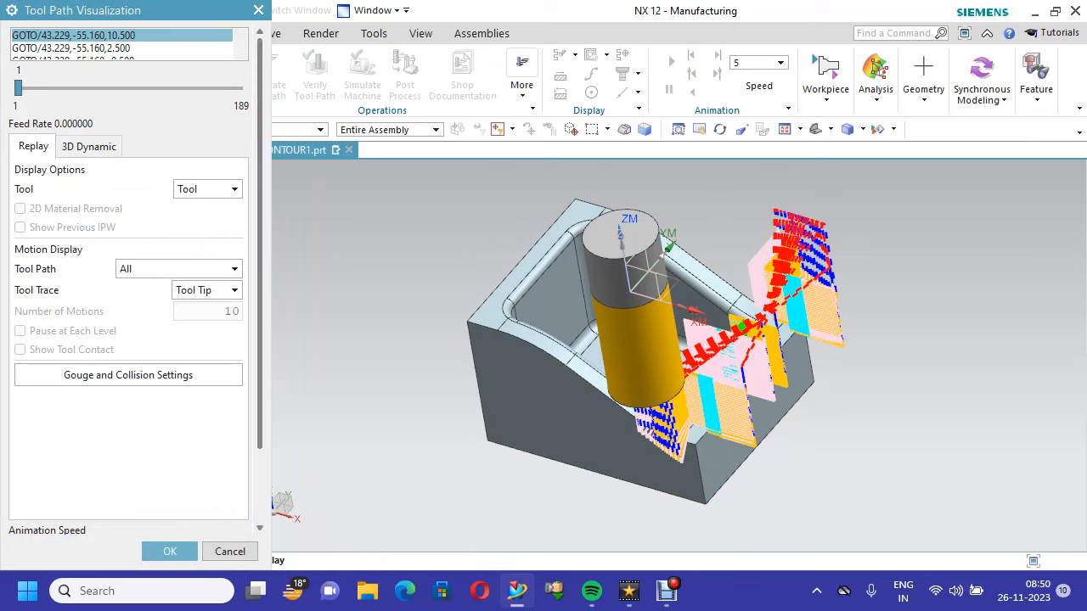
click(89, 146)
scroll(128, 280, down, 3)
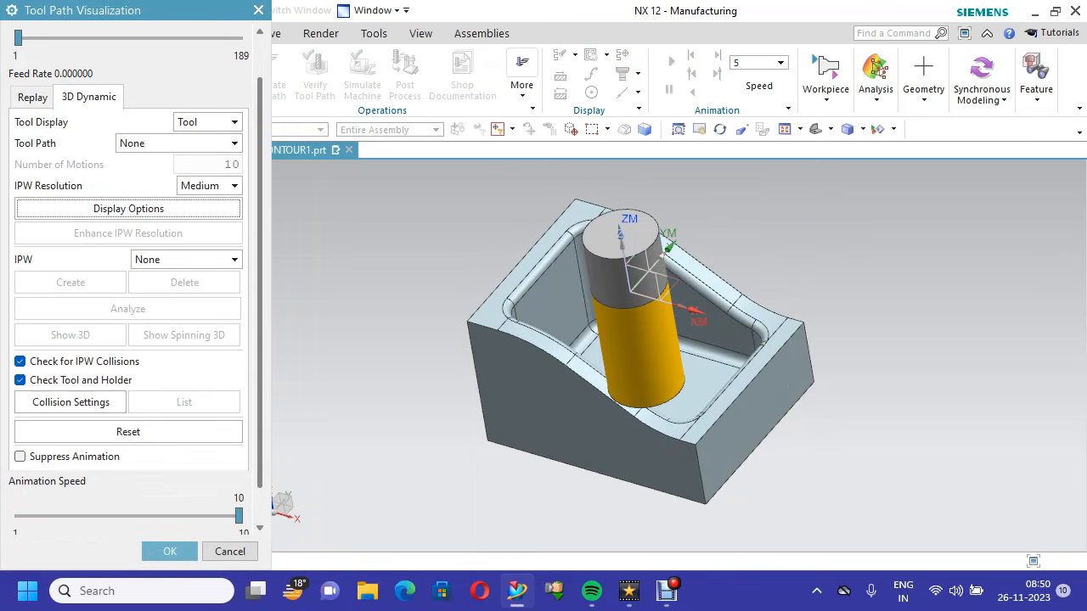
drag(238, 477, 189, 477)
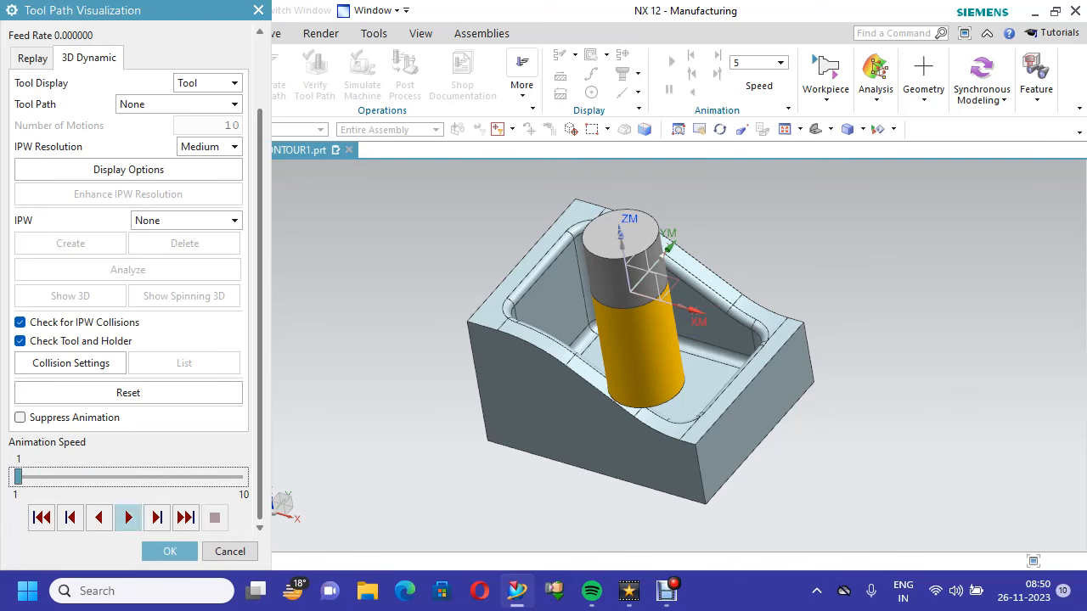
click(128, 517)
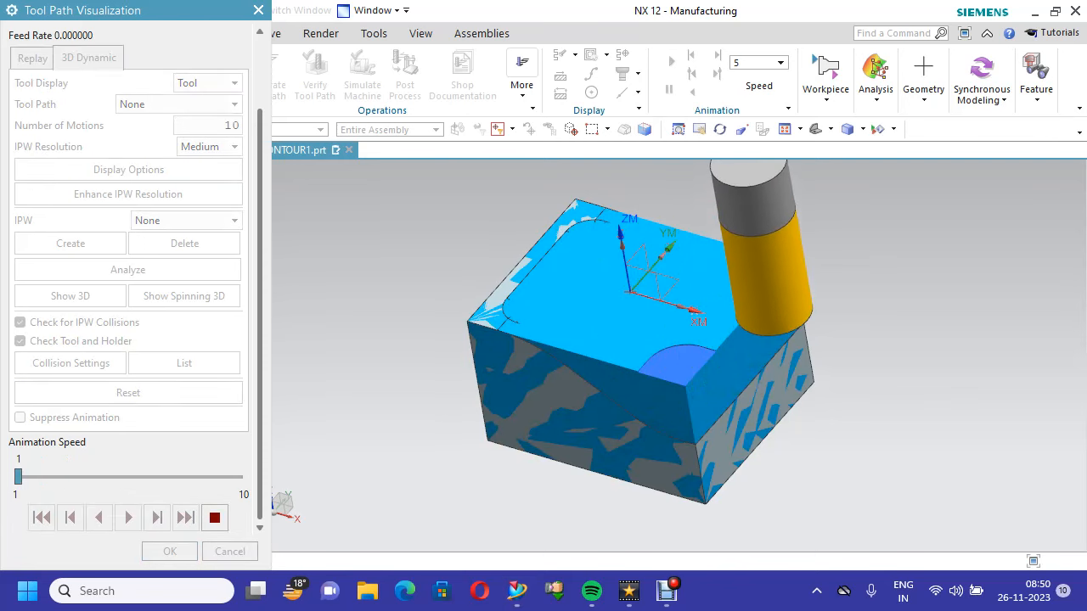
Raise the running simulation's animation speed to 4, watch the Zig Zag cutting, and close the tool path visualization
drag(18, 477, 42, 477)
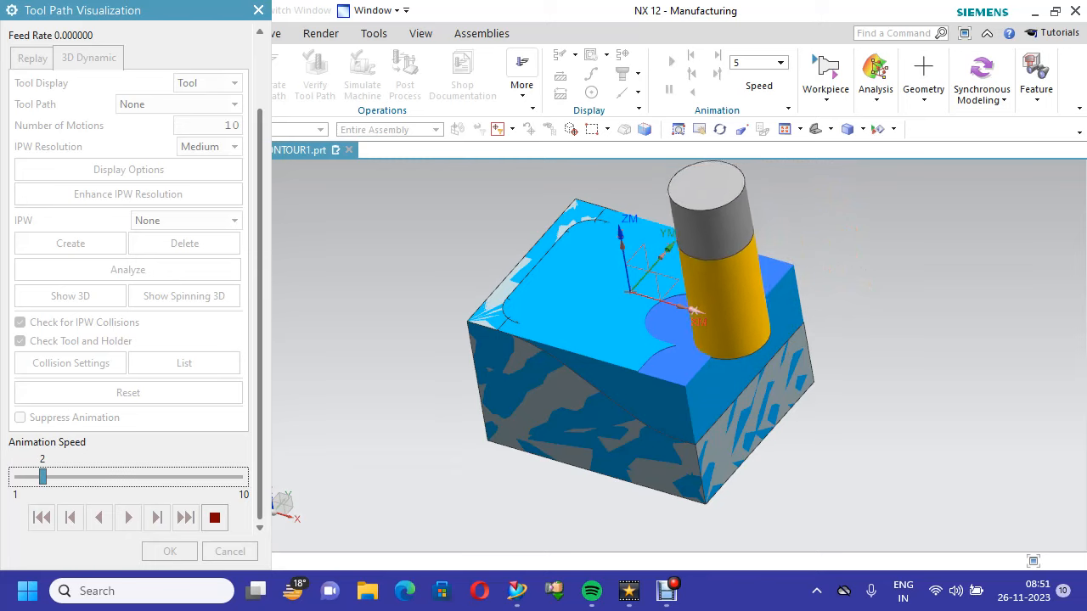
key(Right)
key(Right)
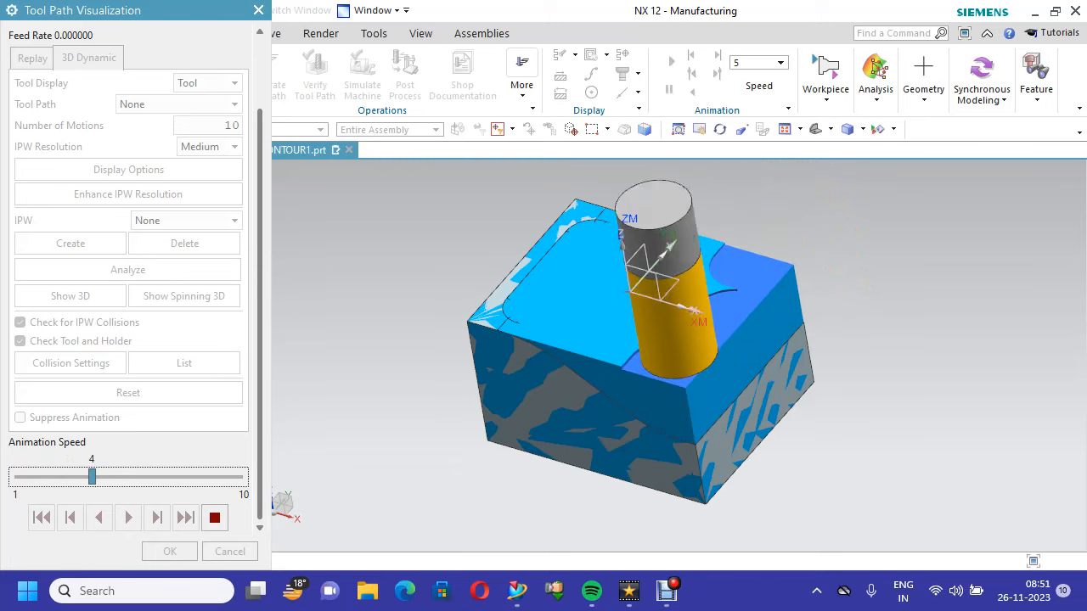
key(Return)
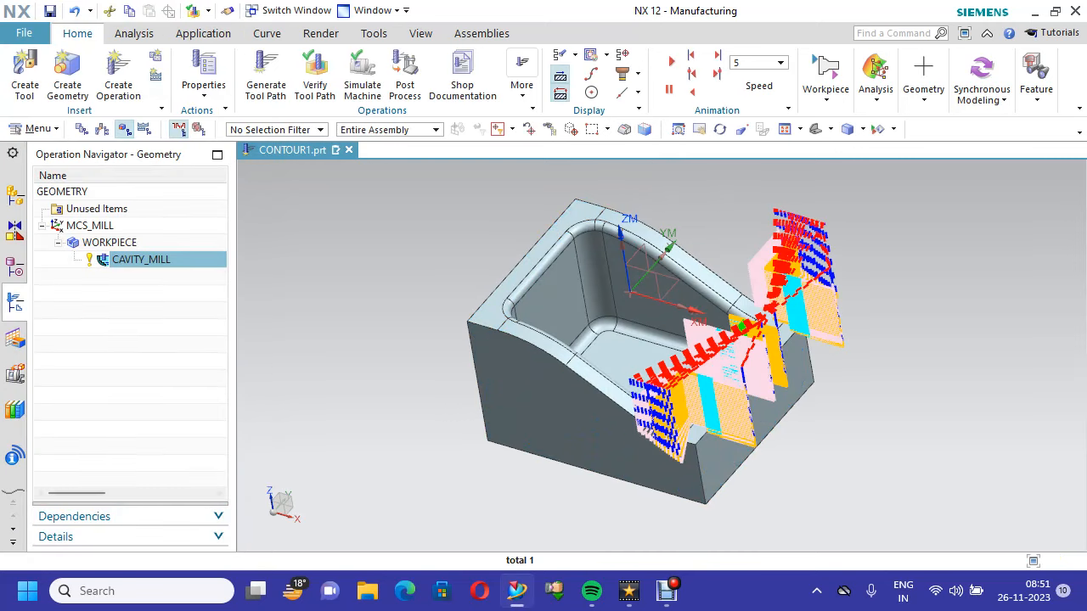
Change the CAVITY_MILL operation's cut pattern to Follow Part and regenerate its tool path
right_click(175, 259)
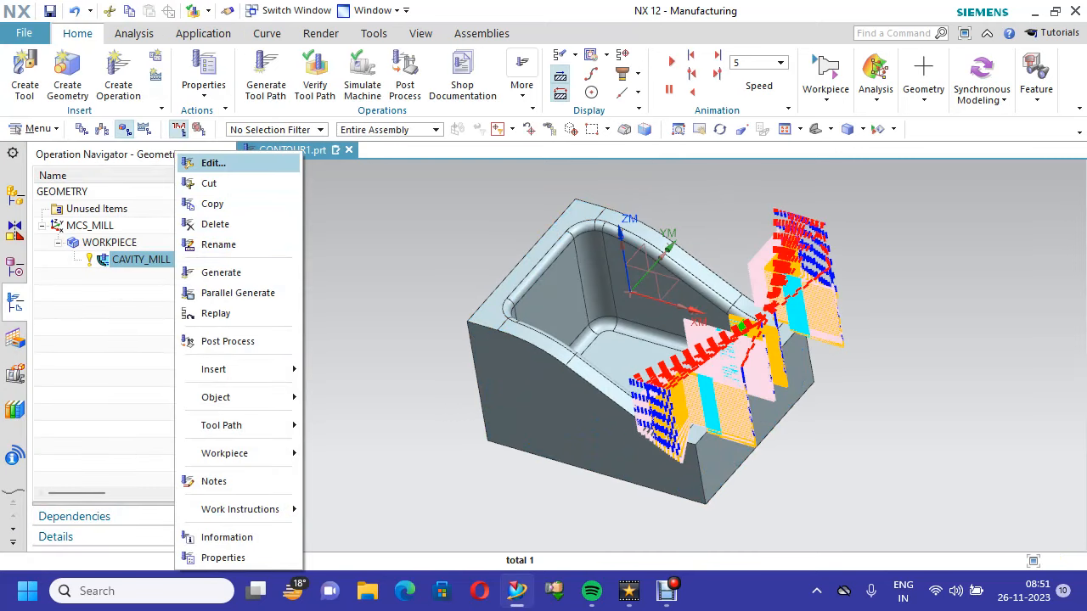
click(203, 162)
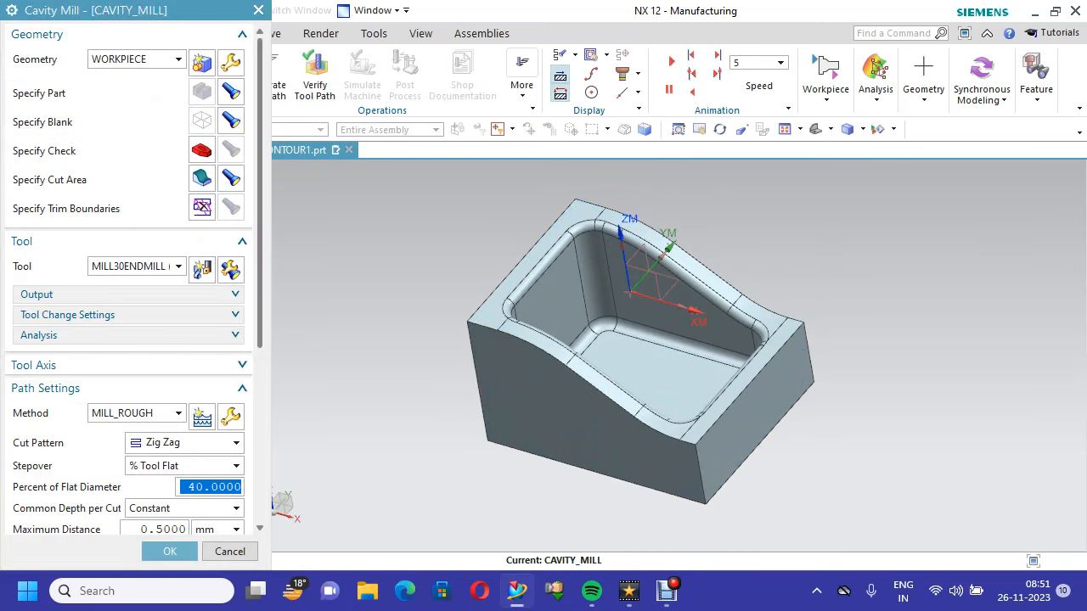
scroll(231, 378, down, 6)
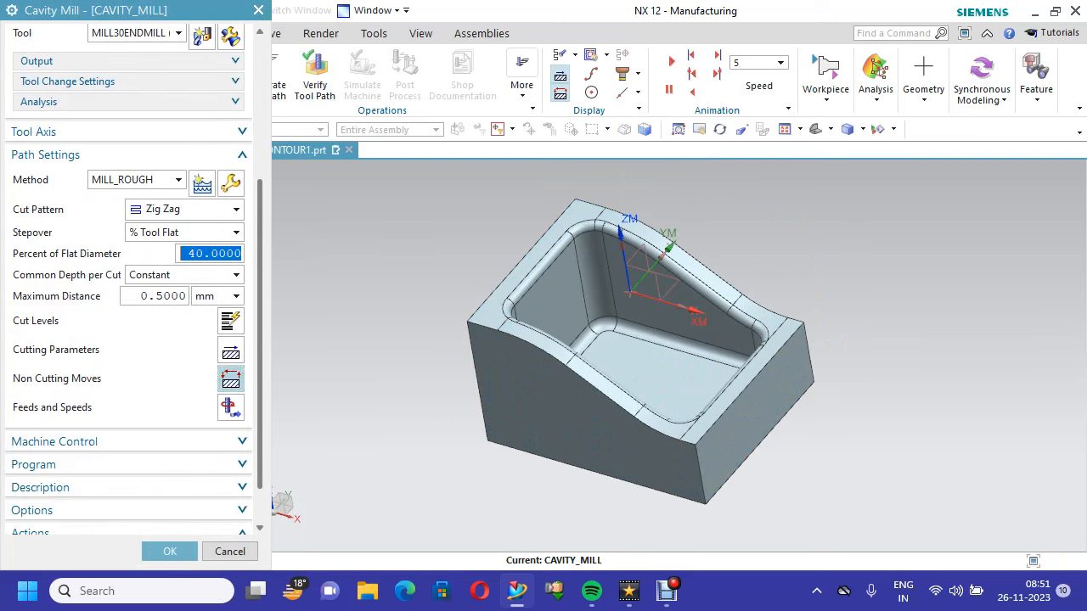
click(184, 210)
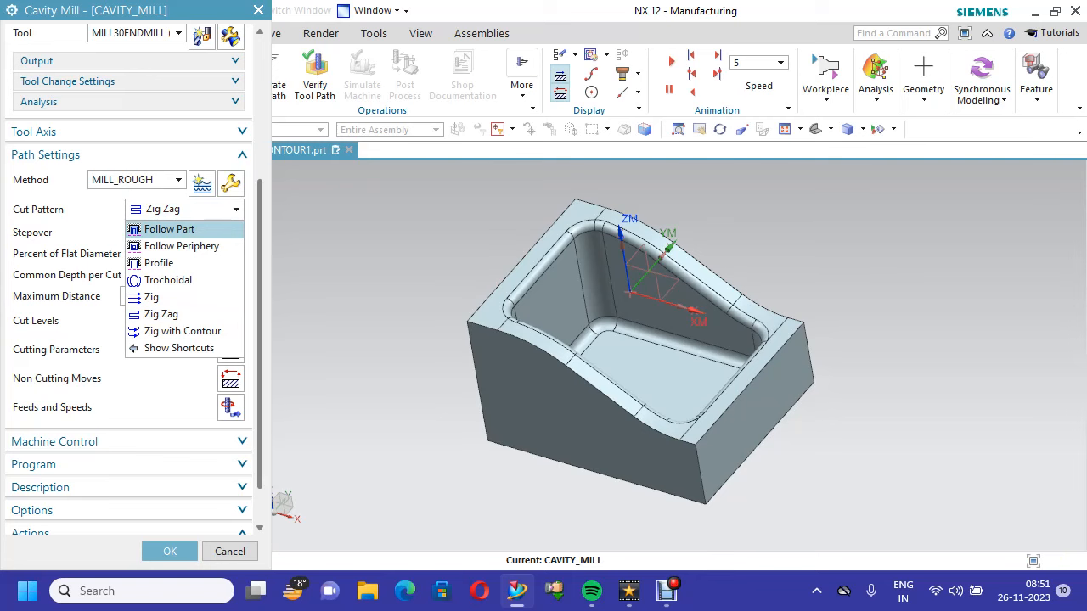
click(170, 229)
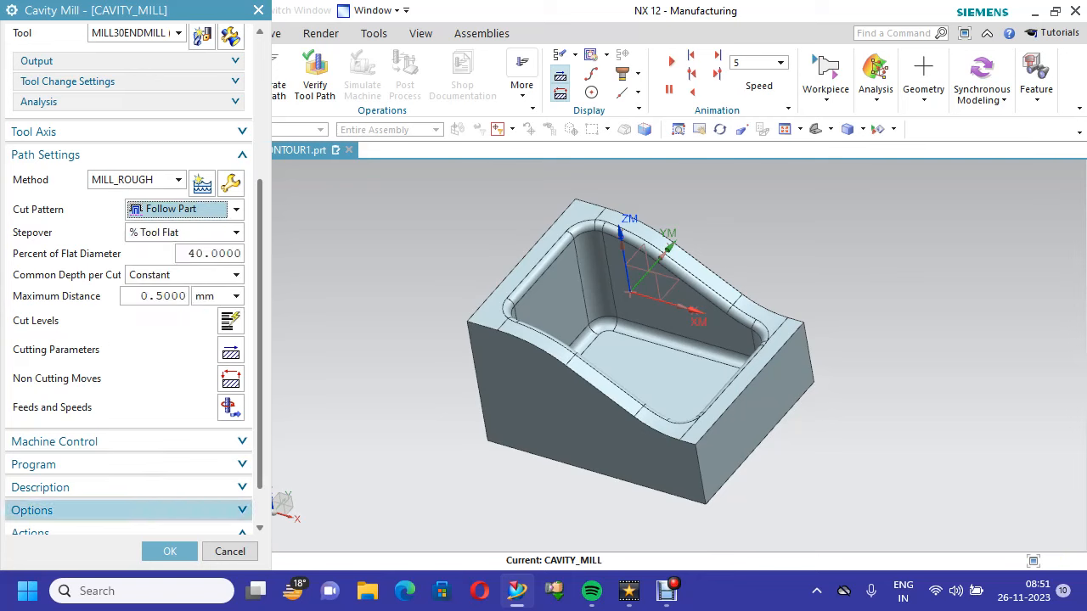
click(170, 551)
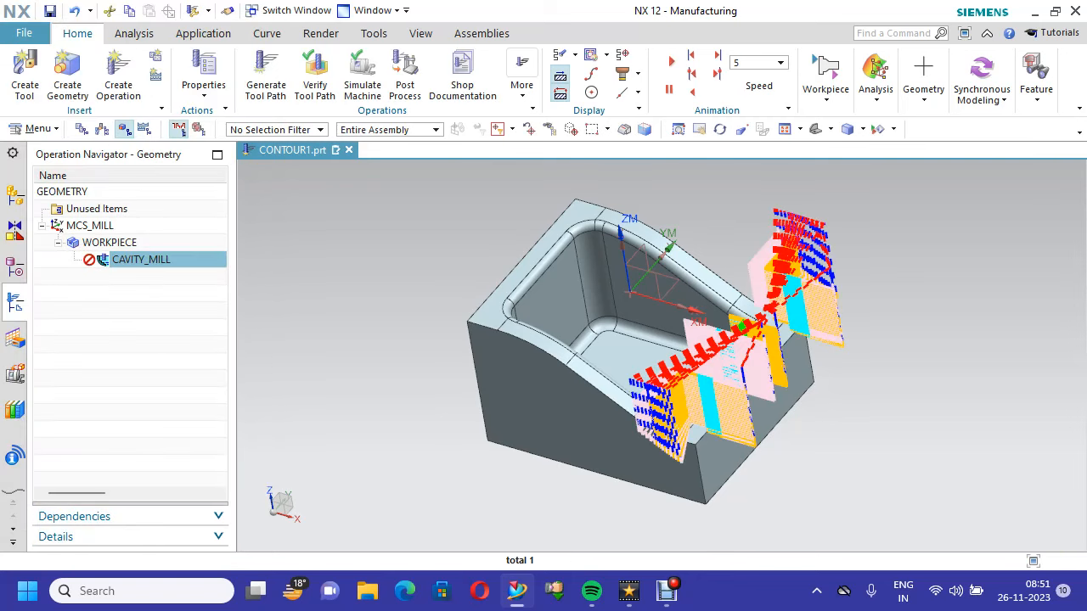
right_click(197, 259)
click(242, 272)
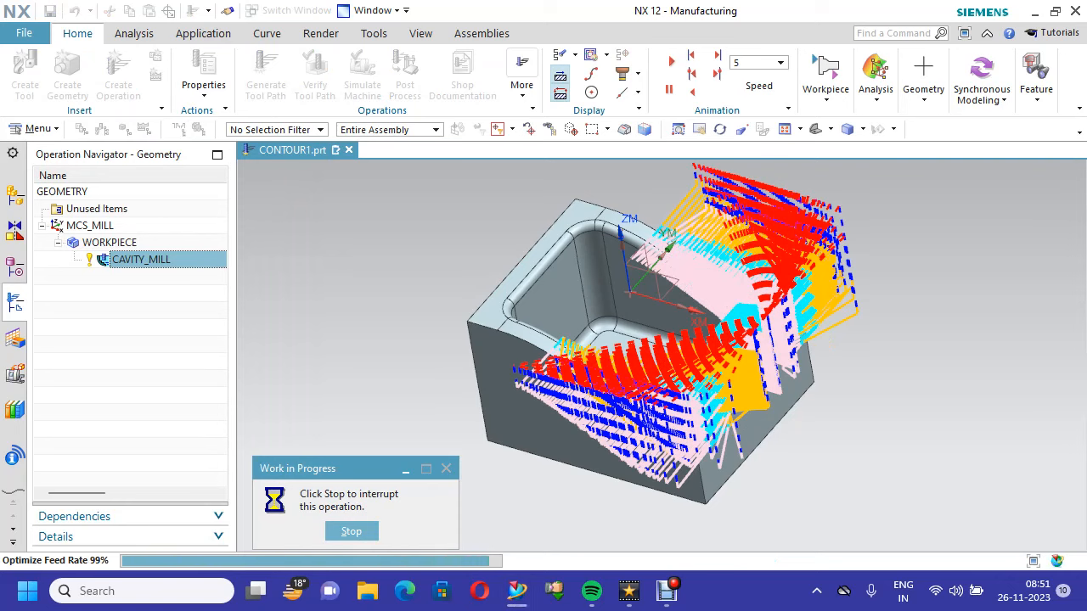
Verify the Follow Part tool path in a 3D Dynamic simulation, raising the animation speed to 7 while it runs
right_click(178, 259)
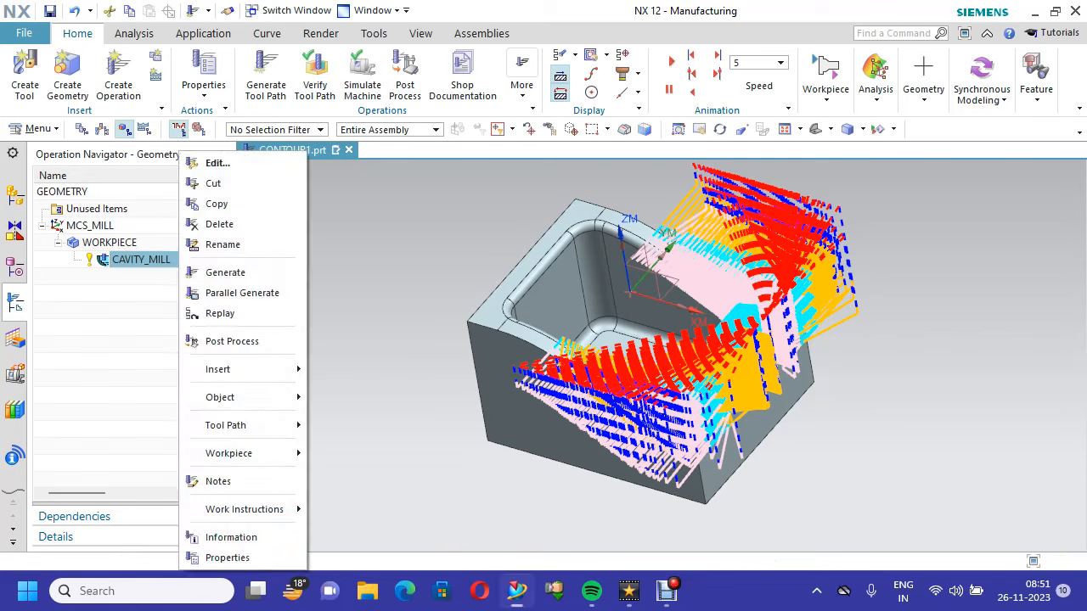
mouse_move(237, 424)
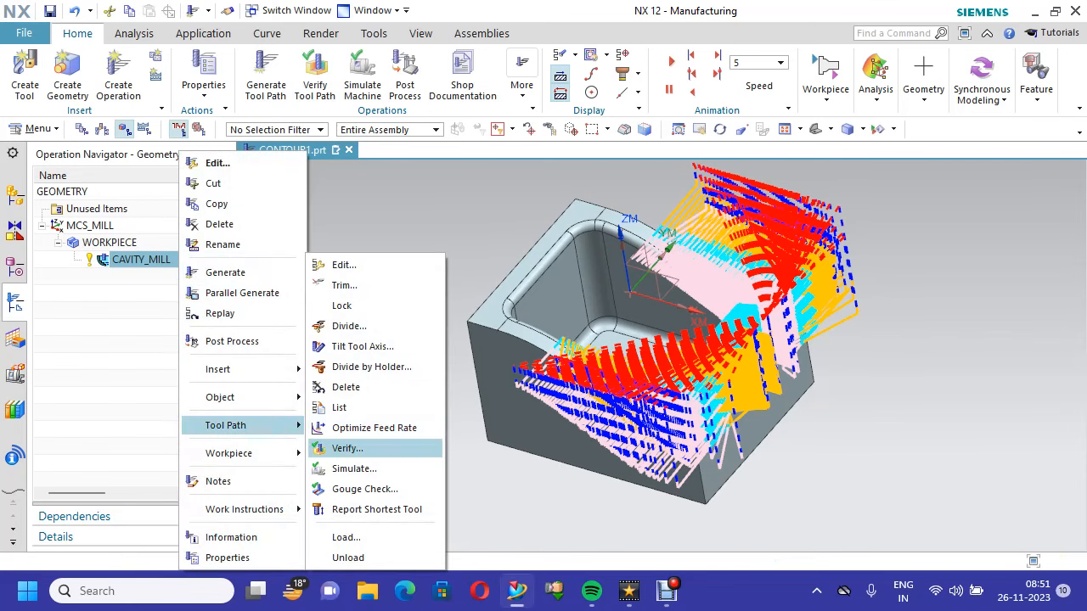
click(347, 448)
scroll(127, 281, down, 2)
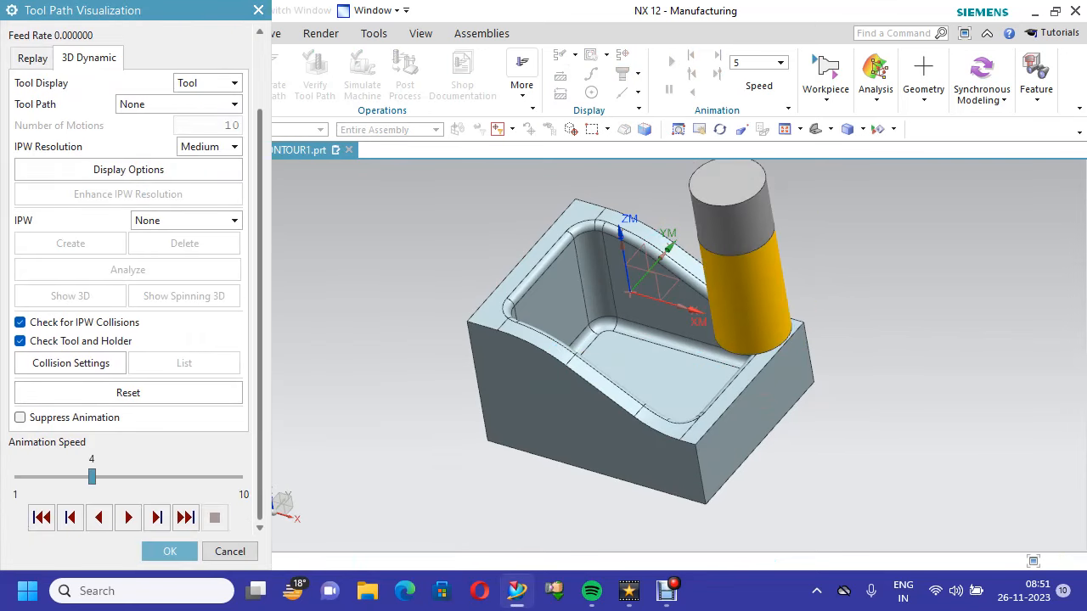
click(128, 517)
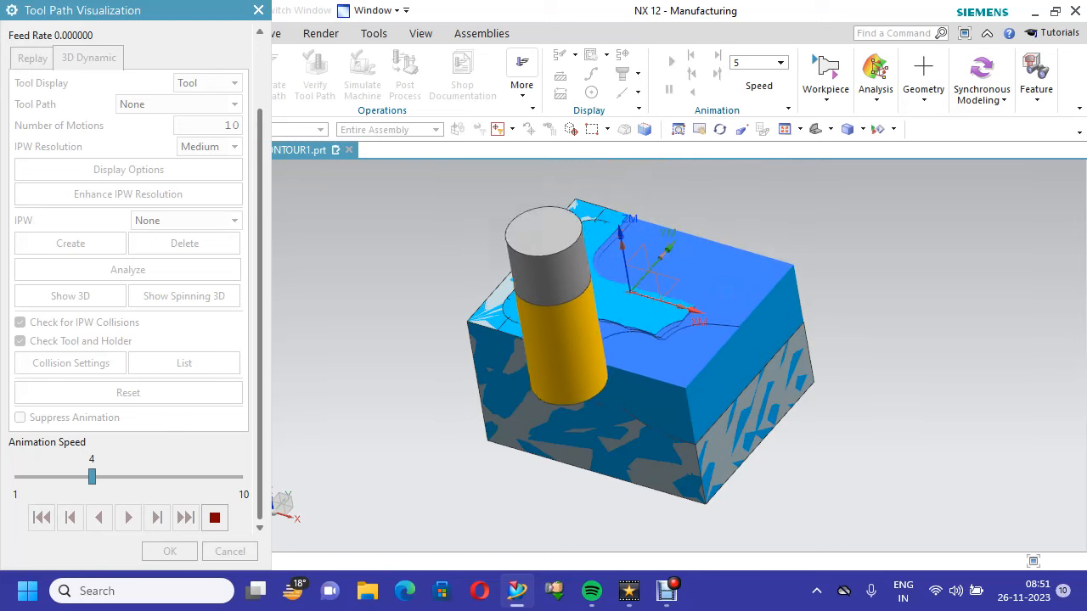
drag(91, 478, 116, 478)
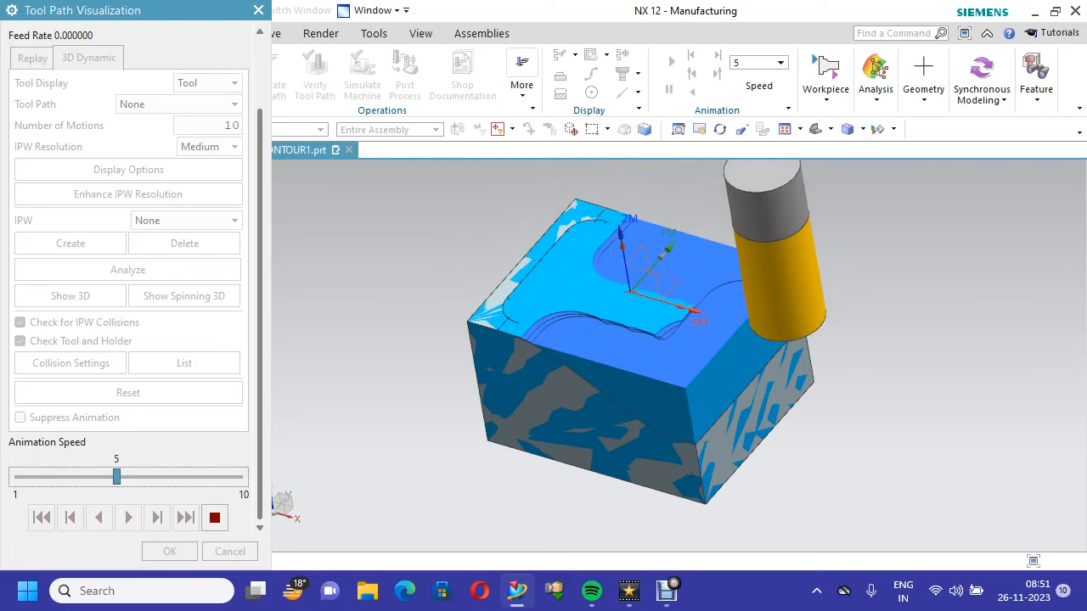
key(Right)
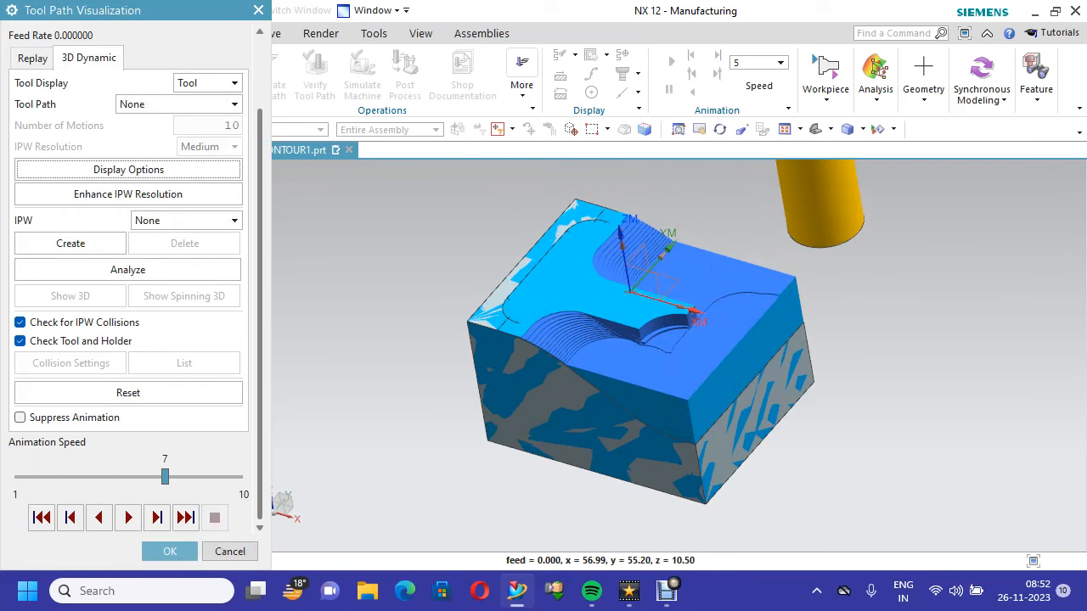
Close the tool path visualization and extend the CAVITY_MILL operation's cut area to include the pocket's walls, fillets and floor
click(230, 552)
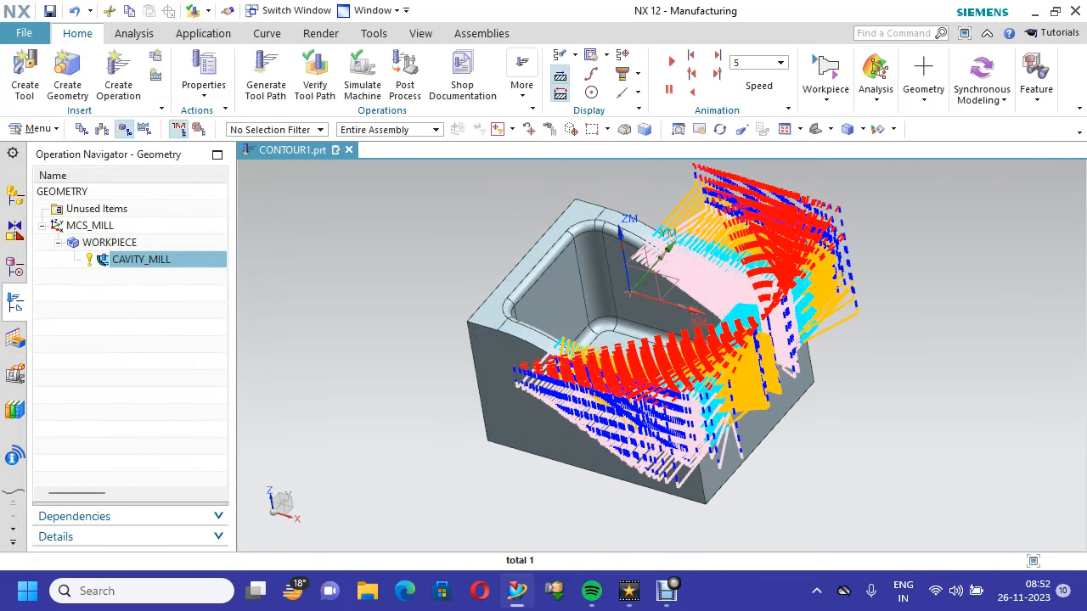
right_click(199, 259)
click(223, 163)
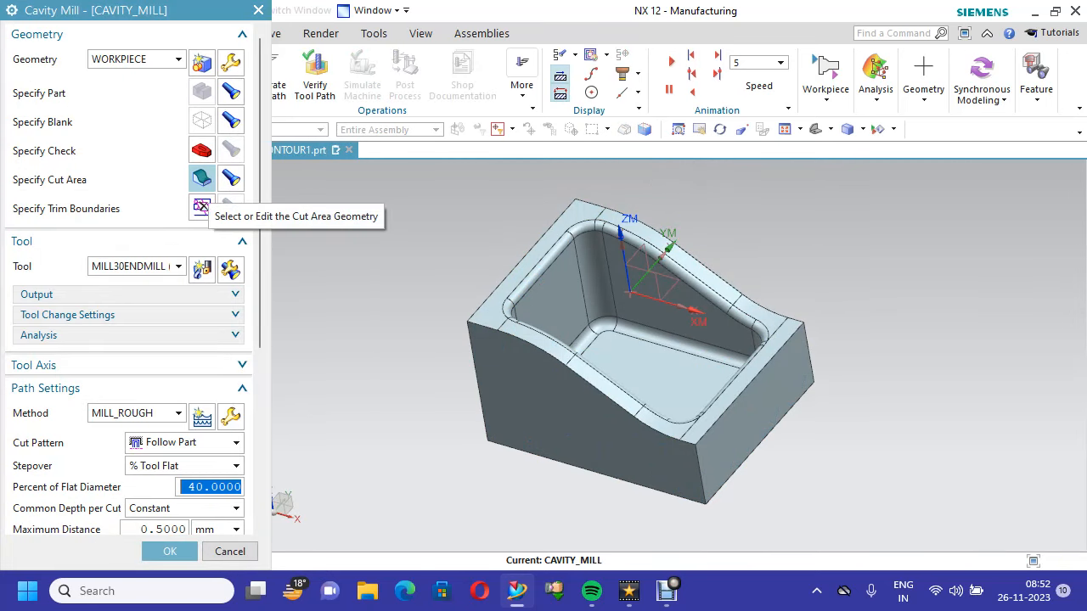
click(231, 178)
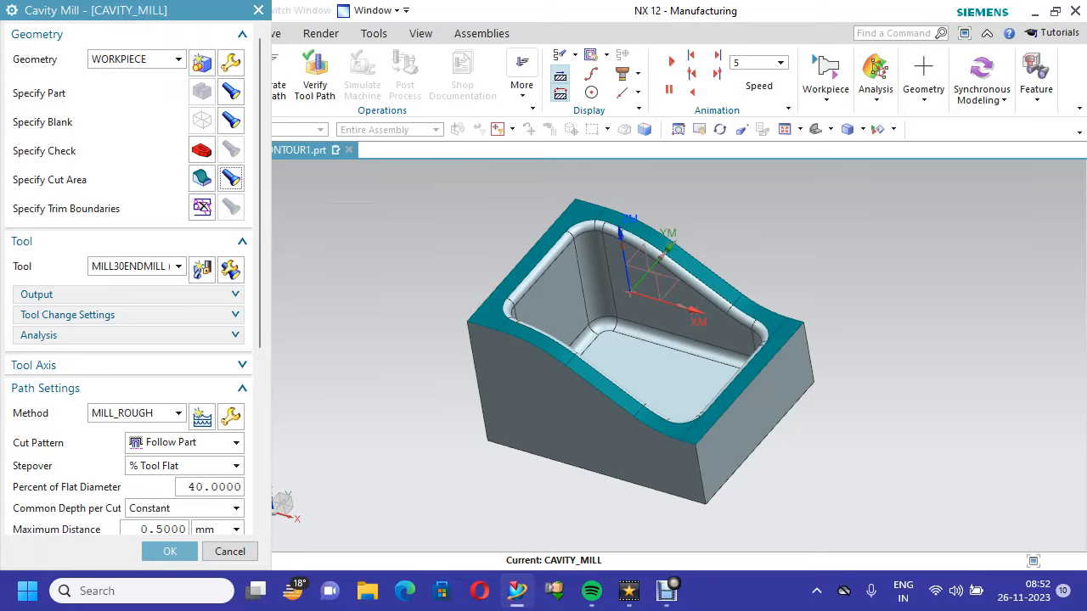
click(201, 178)
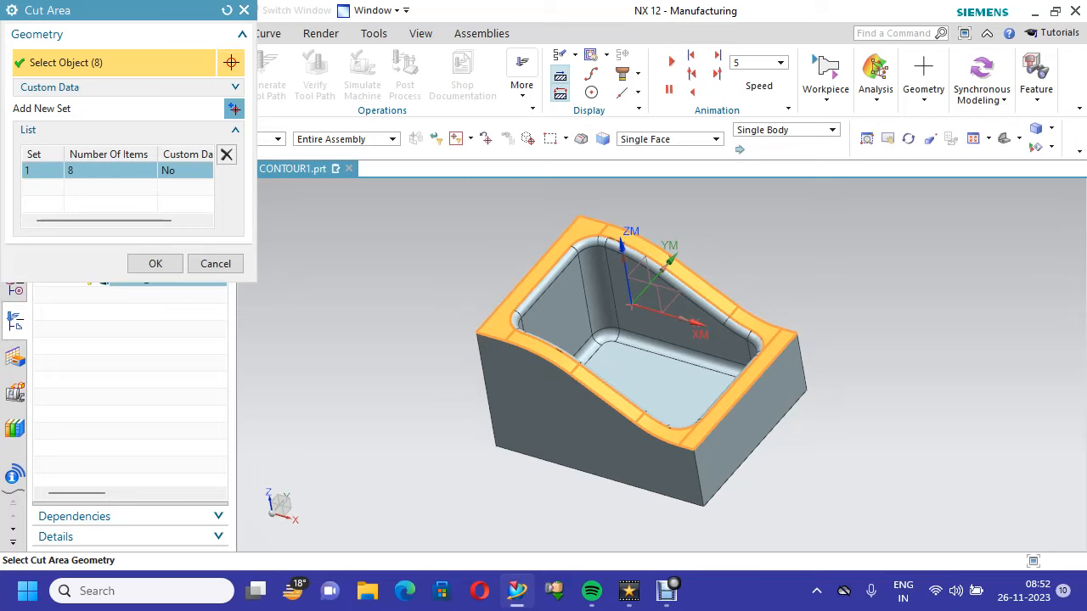
drag(640, 332, 783, 464)
middle_drag(774, 425, 713, 433)
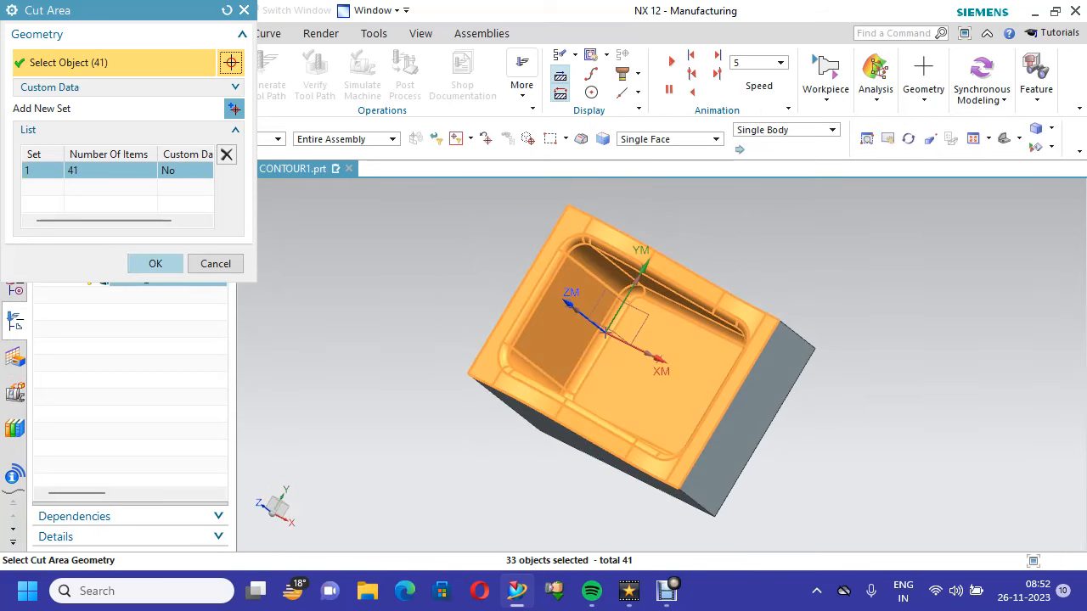
click(156, 263)
Regenerate the CAVITY_MILL tool path for the extended cut area and accept the operation
scroll(155, 281, down, 3)
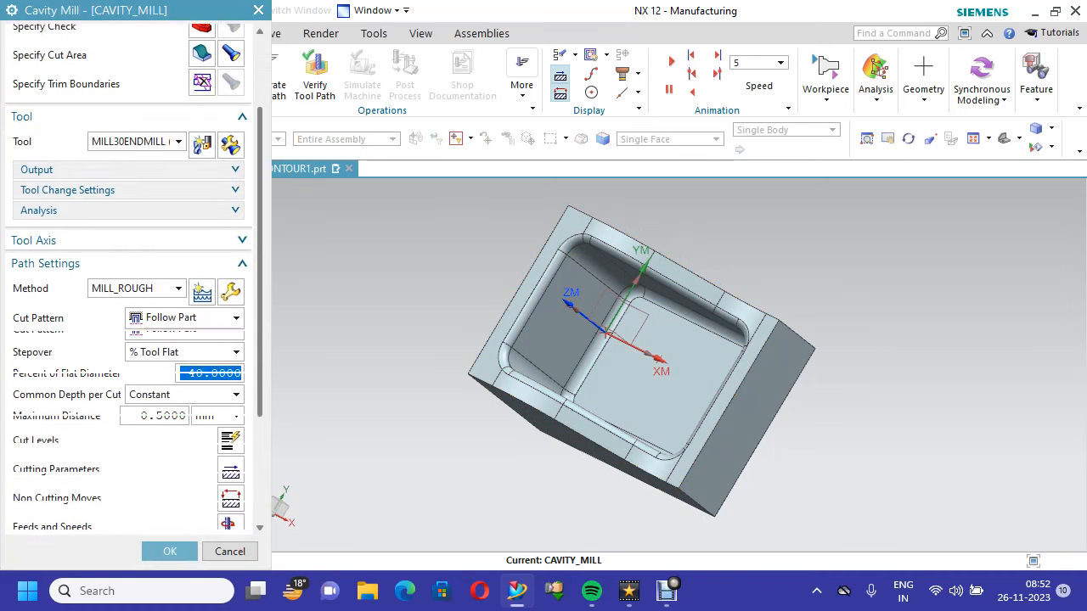
scroll(127, 280, down, 4)
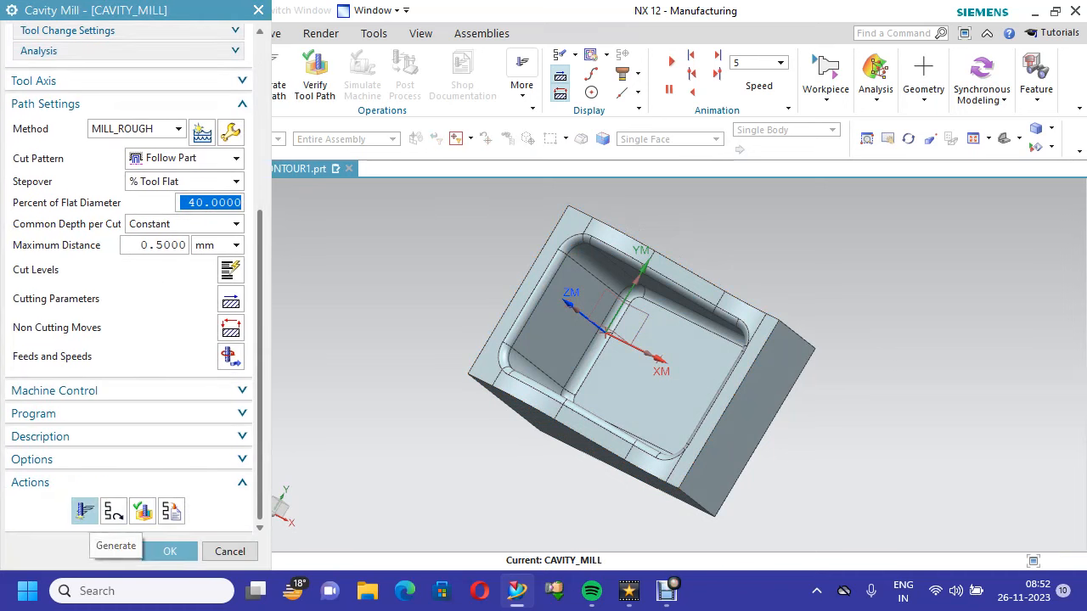
click(85, 510)
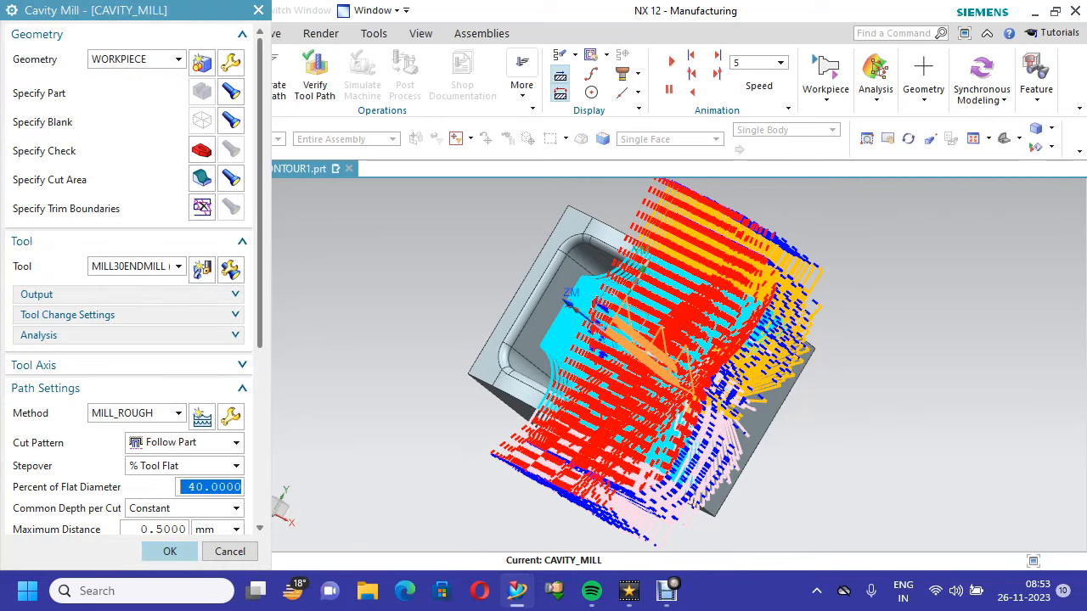
click(170, 552)
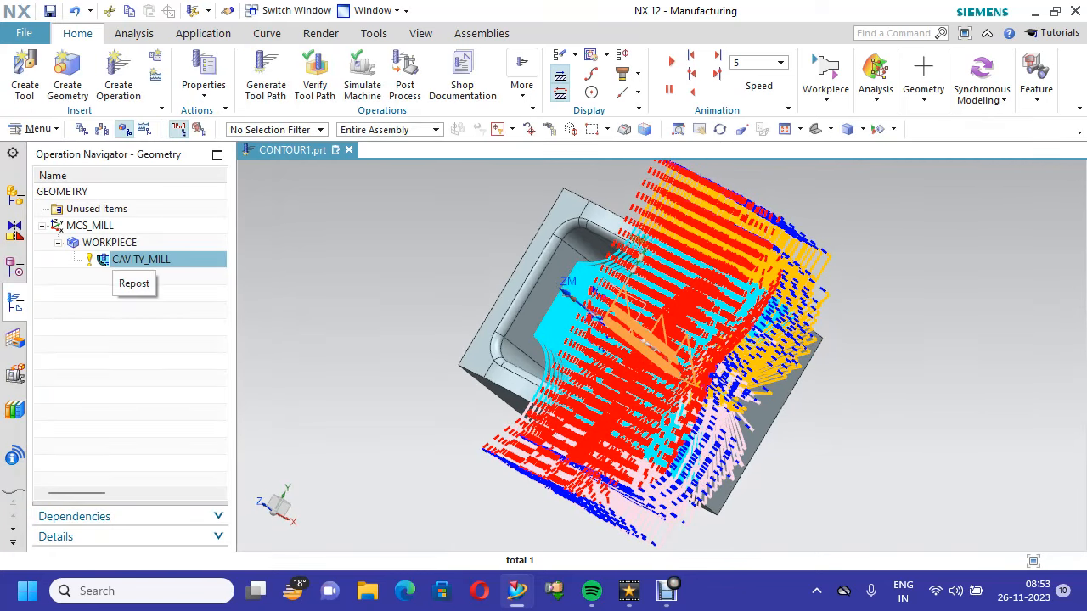
Verify the regenerated CAVITY_MILL tool path with a 3D Dynamic simulation at animation speed 4
right_click(194, 259)
mouse_move(255, 424)
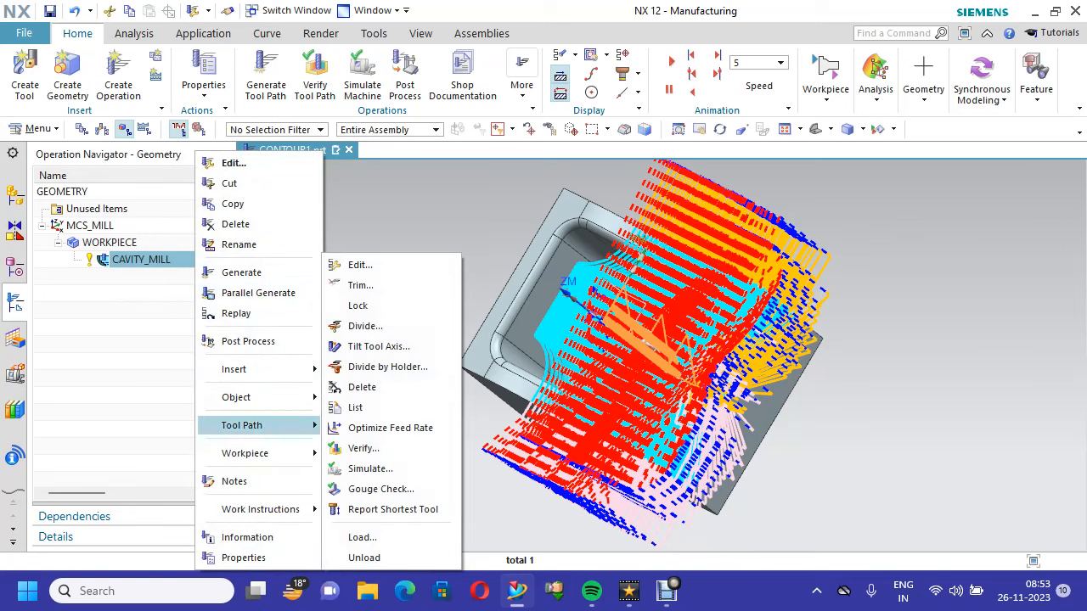
click(364, 449)
mouse_move(645, 382)
middle_down()
mouse_move(679, 263)
mouse_move(678, 352)
mouse_move(680, 323)
mouse_move(658, 331)
mouse_move(652, 357)
mouse_move(629, 297)
mouse_move(654, 348)
mouse_move(663, 340)
mouse_move(655, 373)
middle_up()
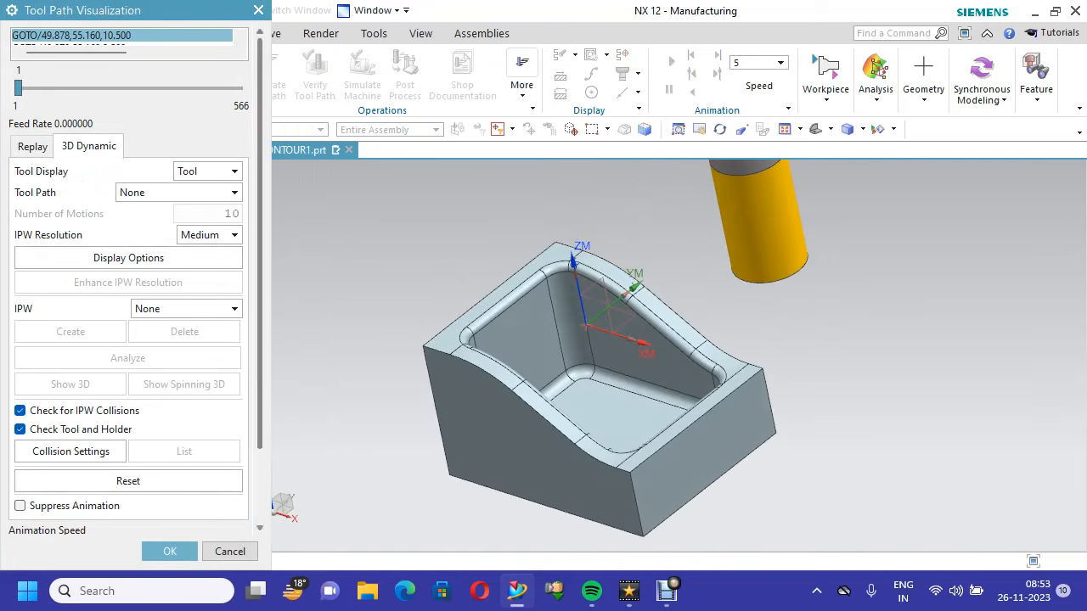
scroll(127, 289, down, 3)
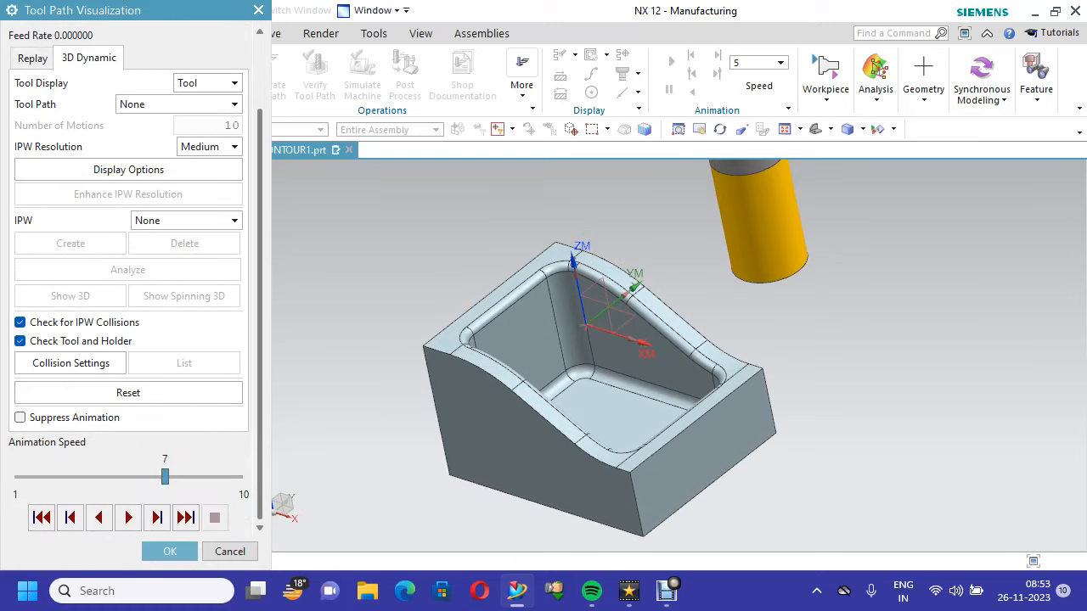
drag(140, 476, 92, 476)
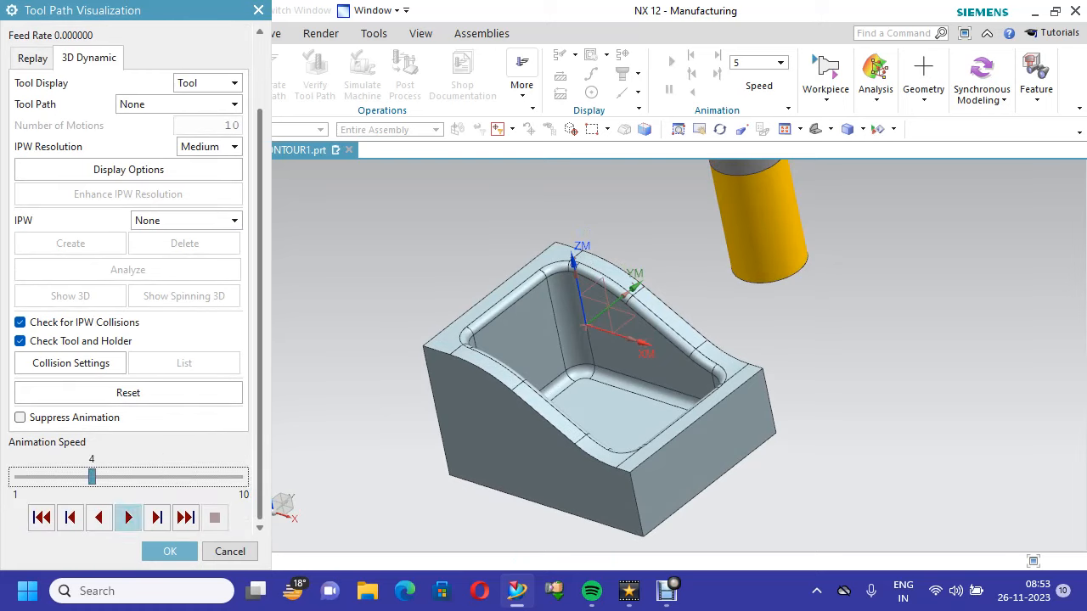
click(128, 518)
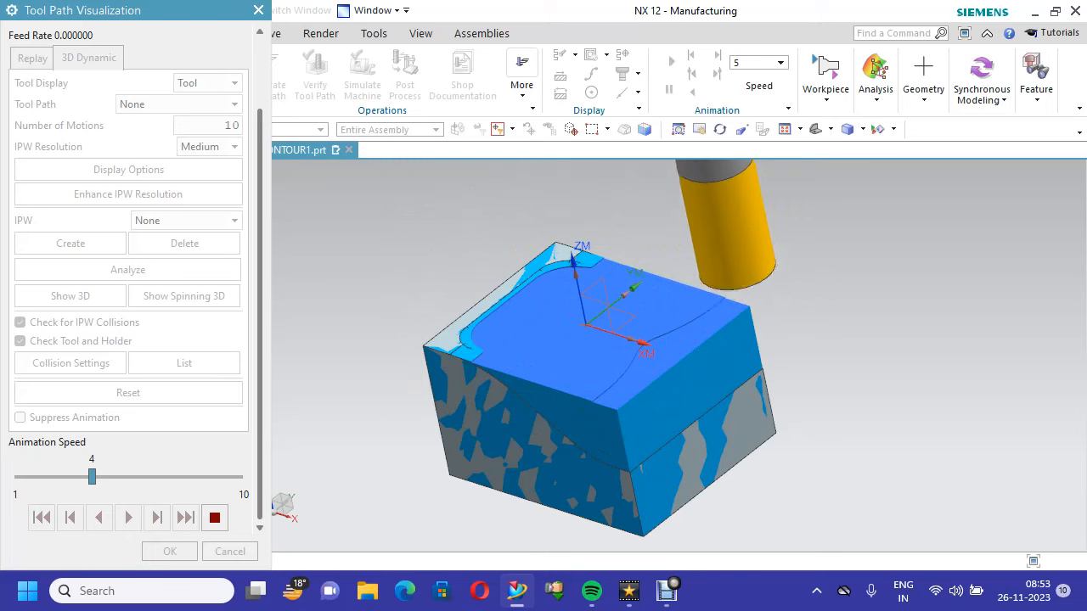
Raise the running simulation's animation speed to 5 and then to 7 while inspecting the stepped cuts on the block's top close up
drag(91, 477, 116, 477)
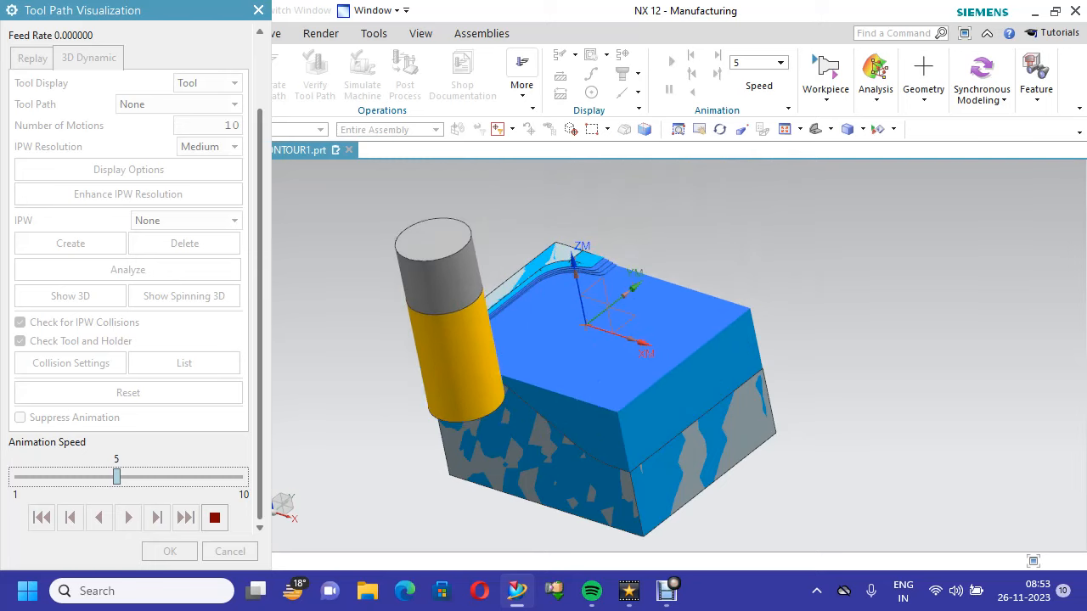
scroll(485, 421, up, 5)
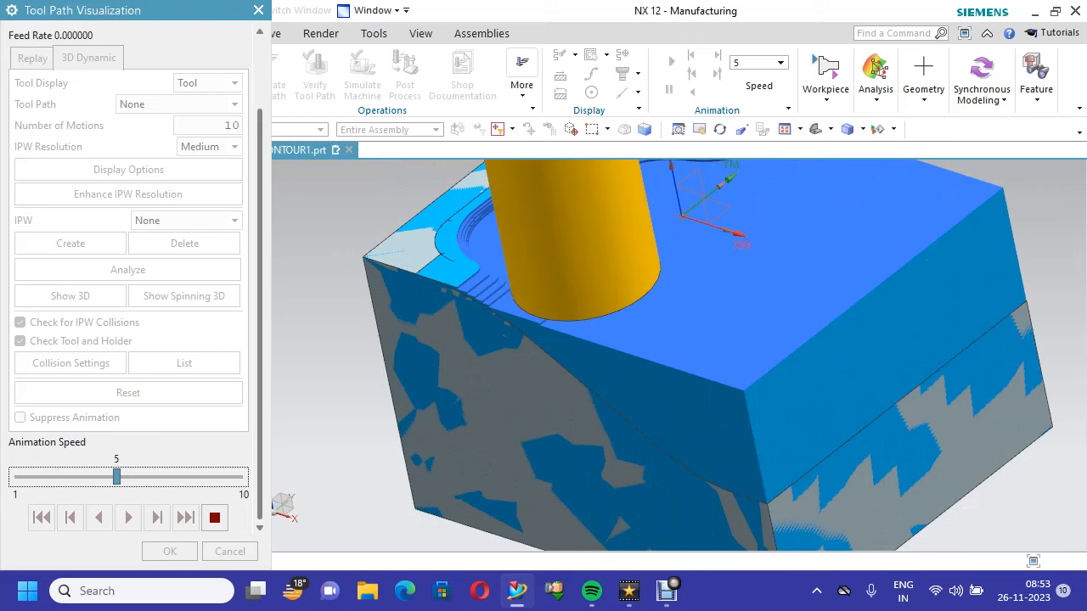
scroll(488, 310, up, 2)
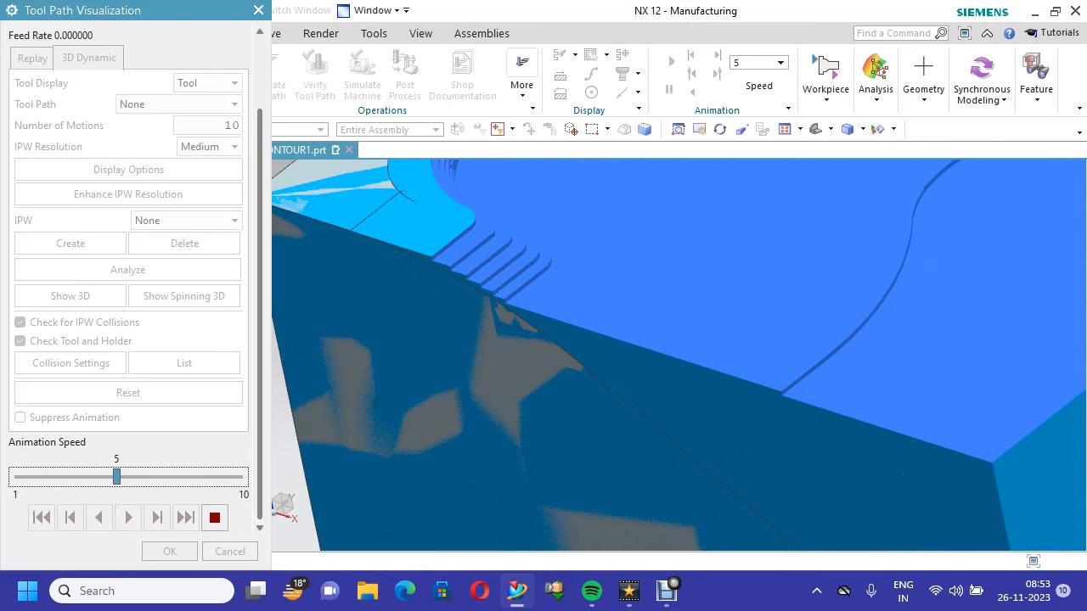
scroll(488, 309, down, 1)
scroll(488, 310, down, 2)
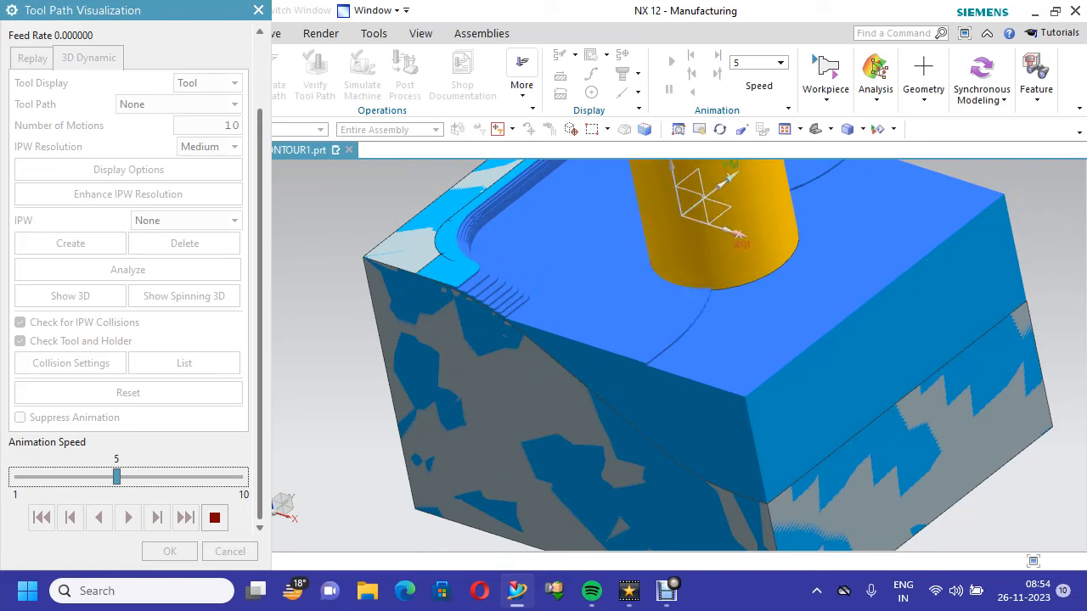
key(Right)
key(Right)
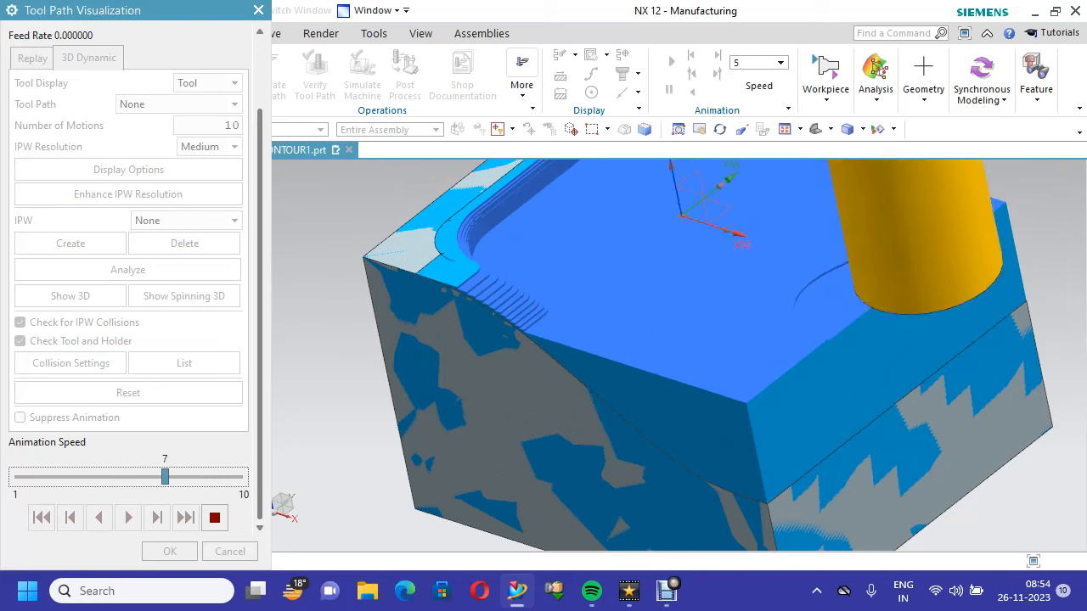
Examine the layered roughing of the contour and pocket until the simulation ends, and close the tool path visualization
scroll(482, 222, up, 5)
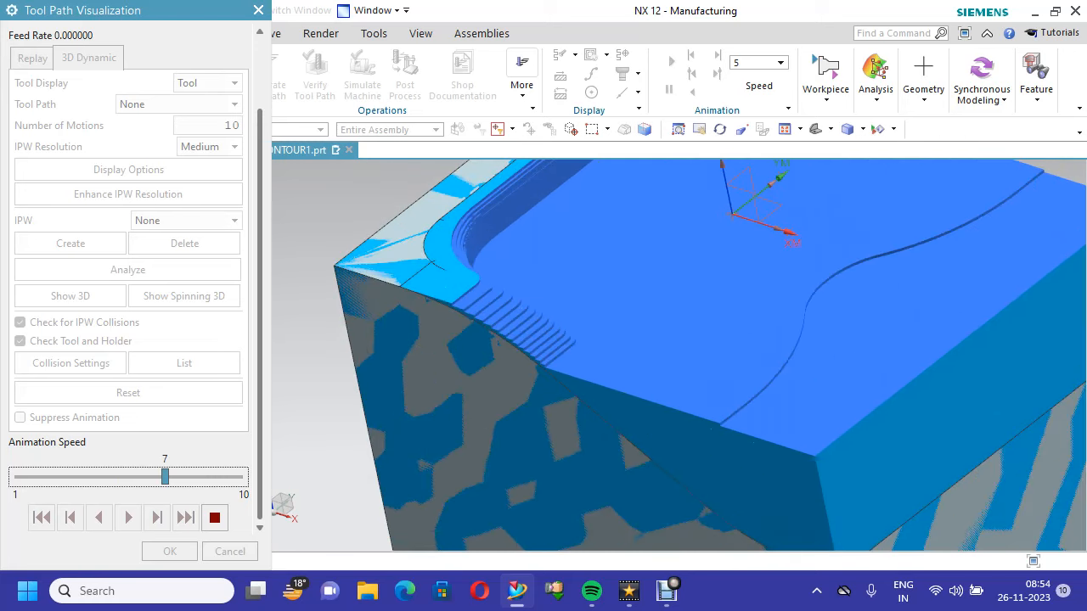
scroll(481, 222, down, 2)
scroll(482, 222, down, 5)
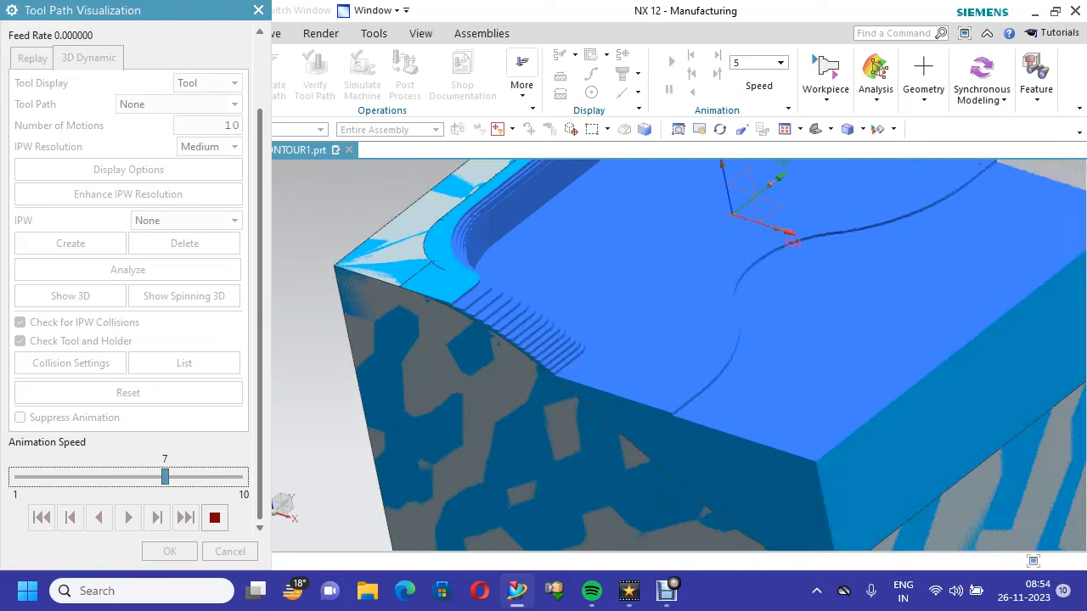
scroll(482, 208, down, 3)
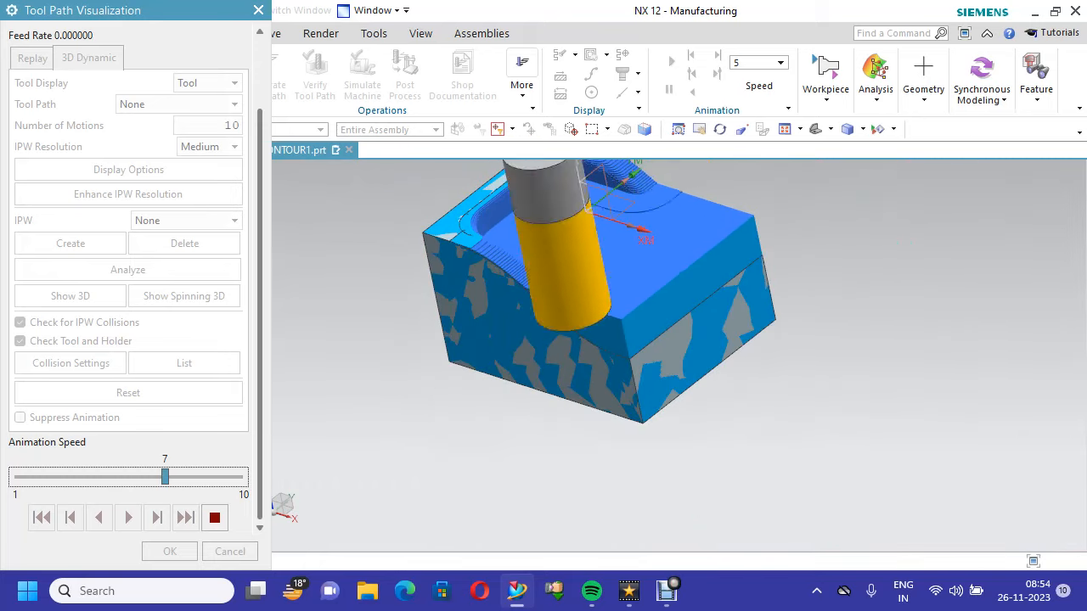
scroll(541, 294, up, 2)
scroll(537, 306, up, 2)
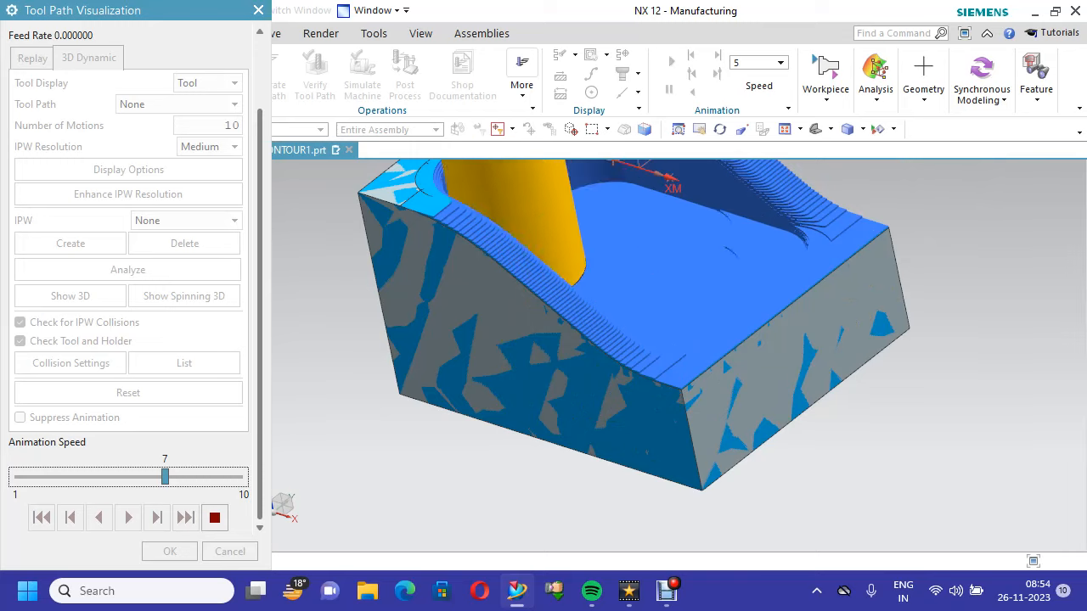
scroll(571, 283, down, 3)
scroll(572, 282, down, 3)
scroll(698, 236, up, 4)
scroll(698, 236, down, 2)
scroll(515, 297, up, 2)
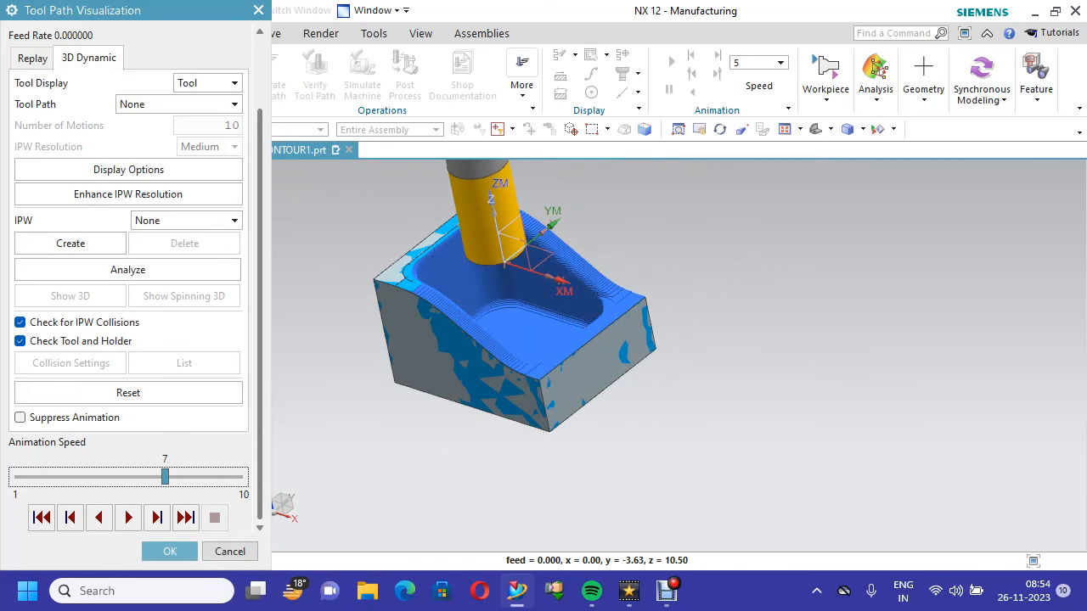
key(Return)
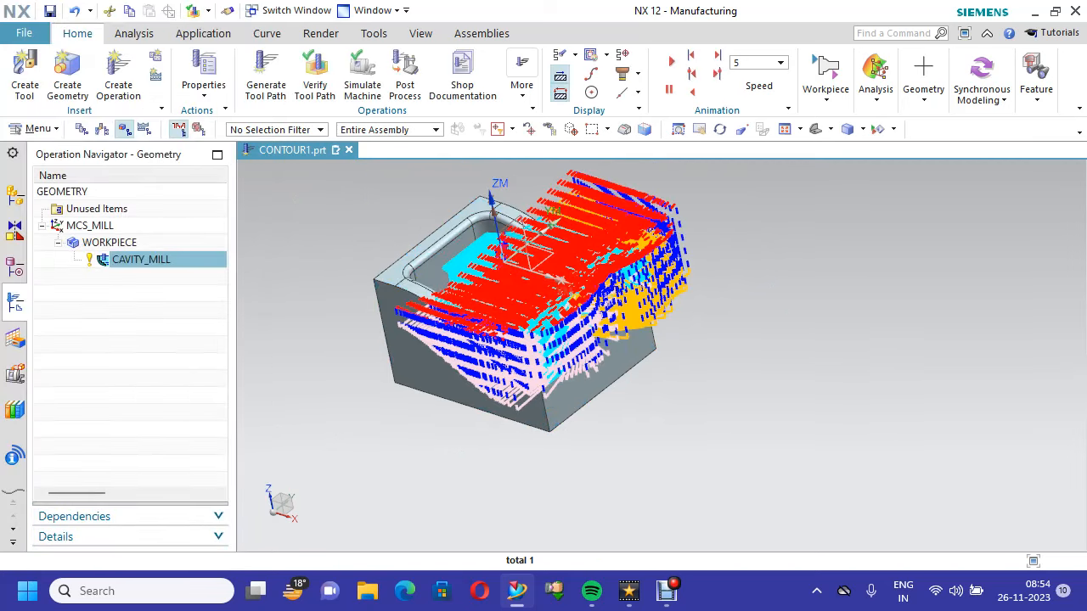
Save the CONTOUR1 part with its updated Cavity Mill operation
click(50, 11)
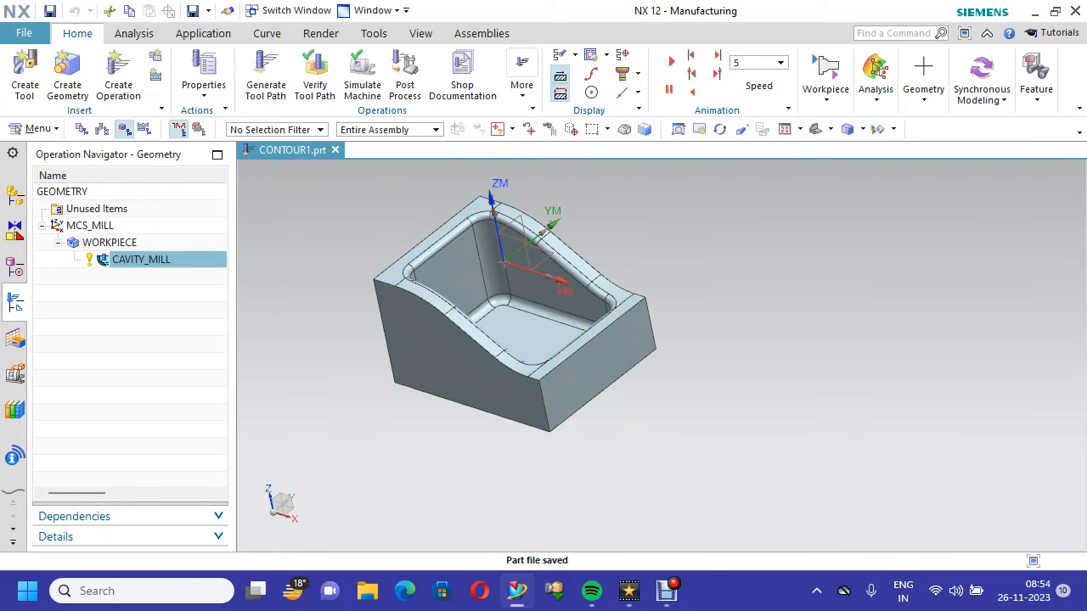
scroll(450, 293, up, 3)
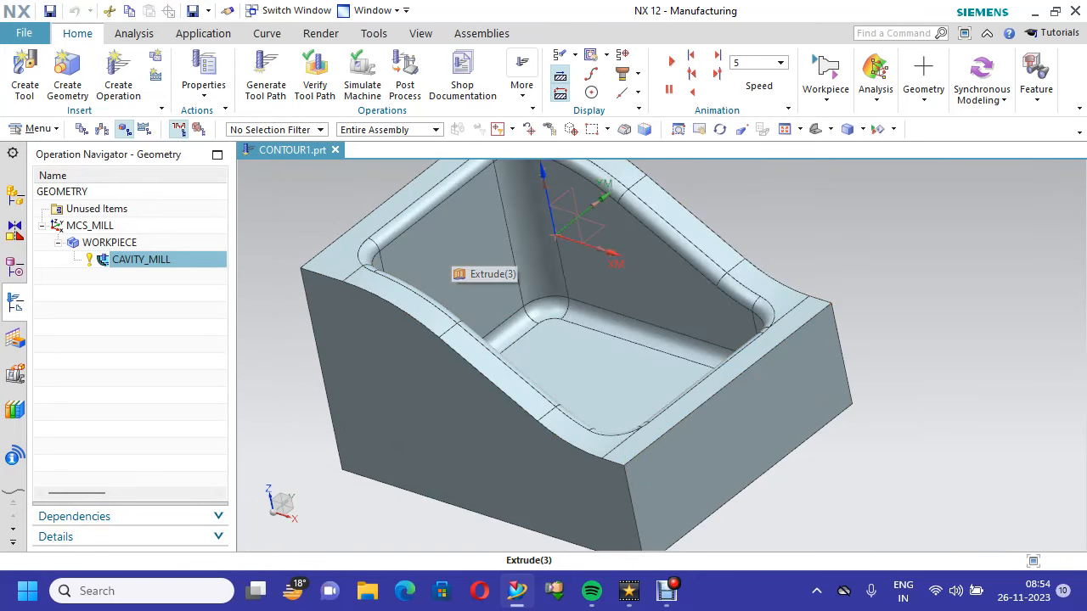
key(ctrl+s)
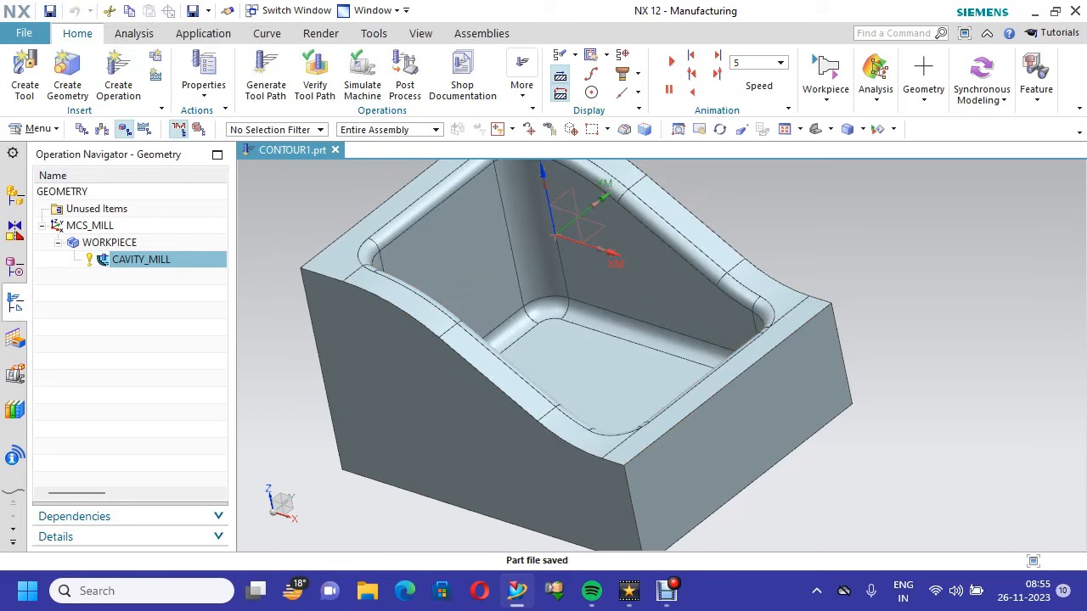
scroll(997, 344, down, 2)
scroll(998, 339, up, 1)
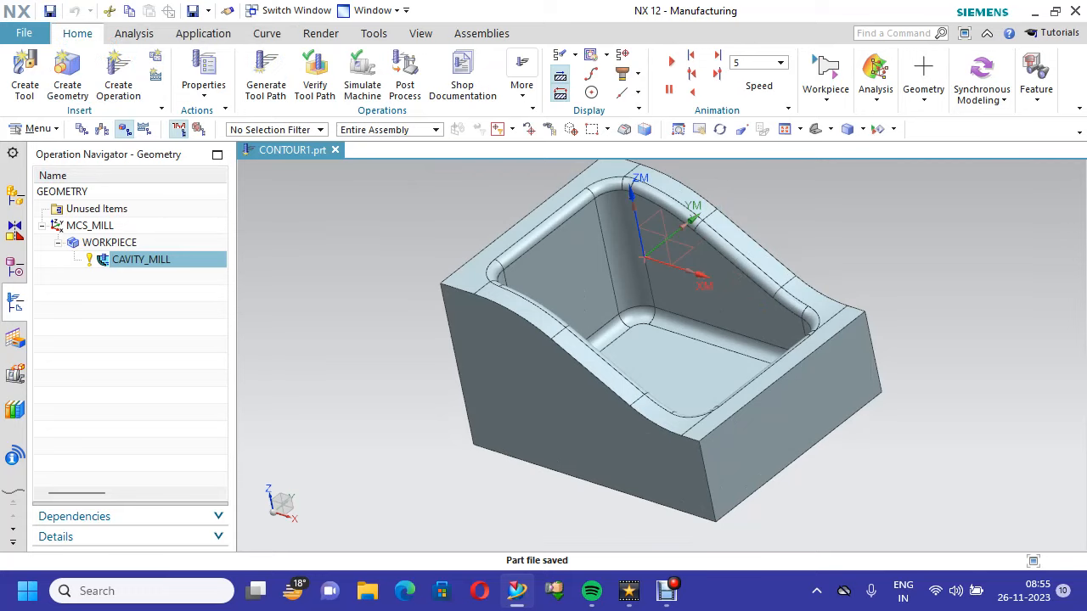
Edit the CAVITY_MILL operation and set its maximum distance per cut to 0.2 mm
right_click(196, 259)
click(227, 163)
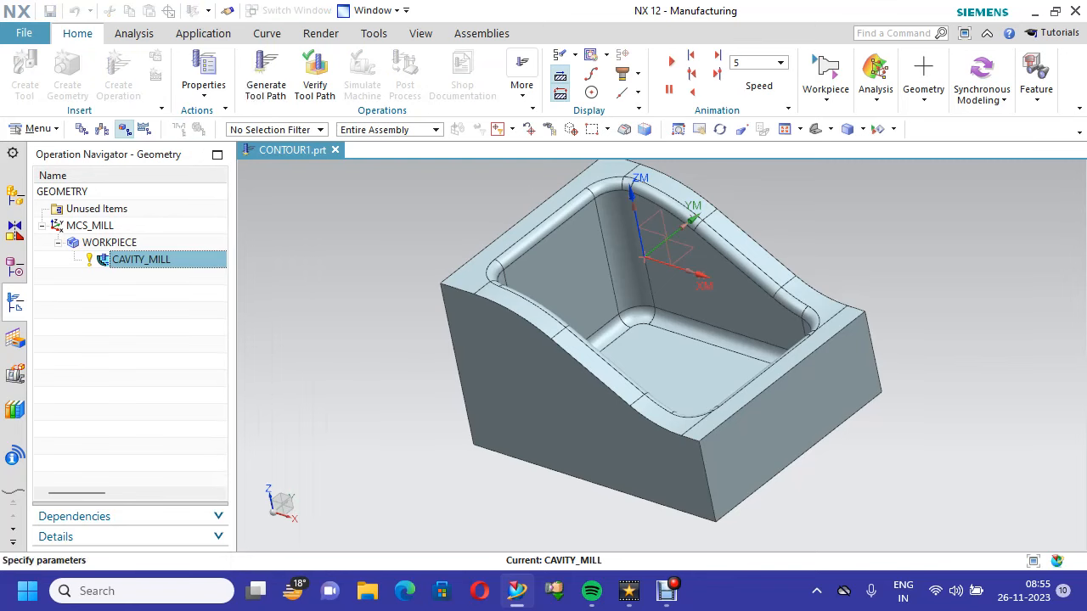
scroll(127, 280, down, 5)
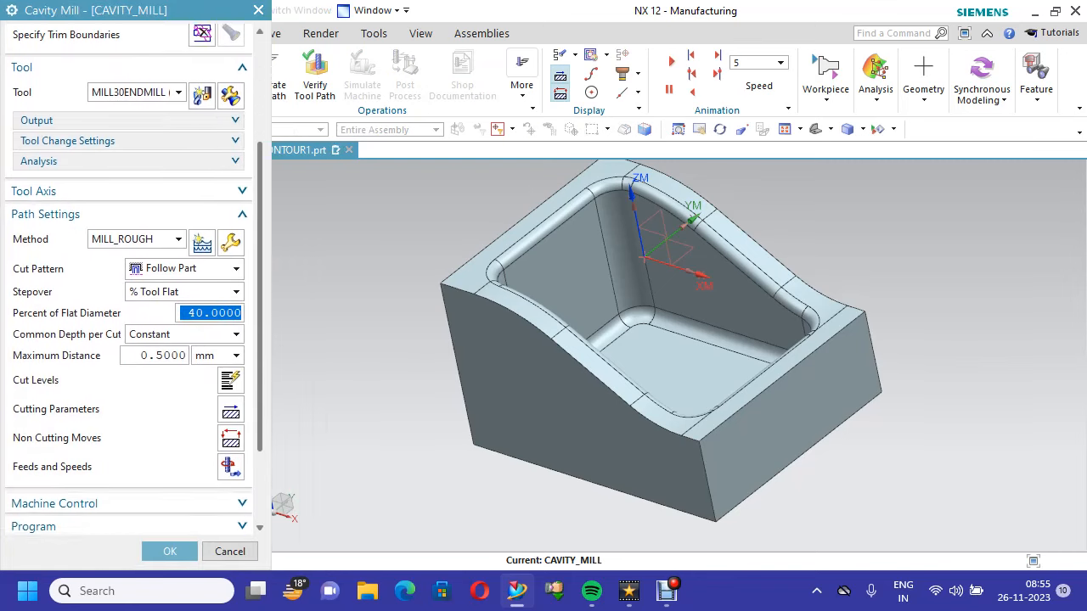
double_click(163, 351)
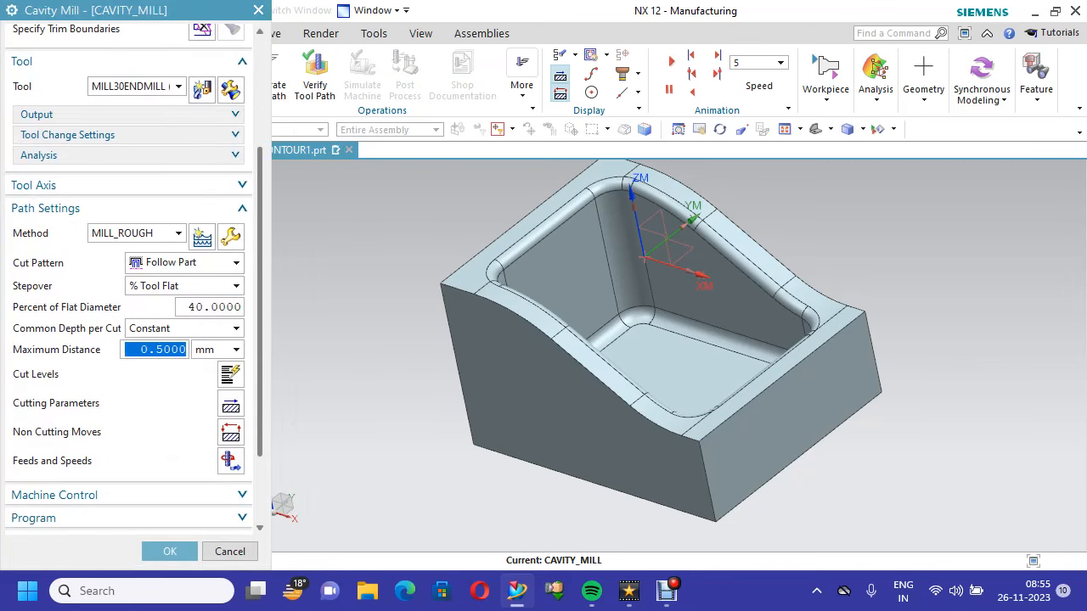
text(.2)
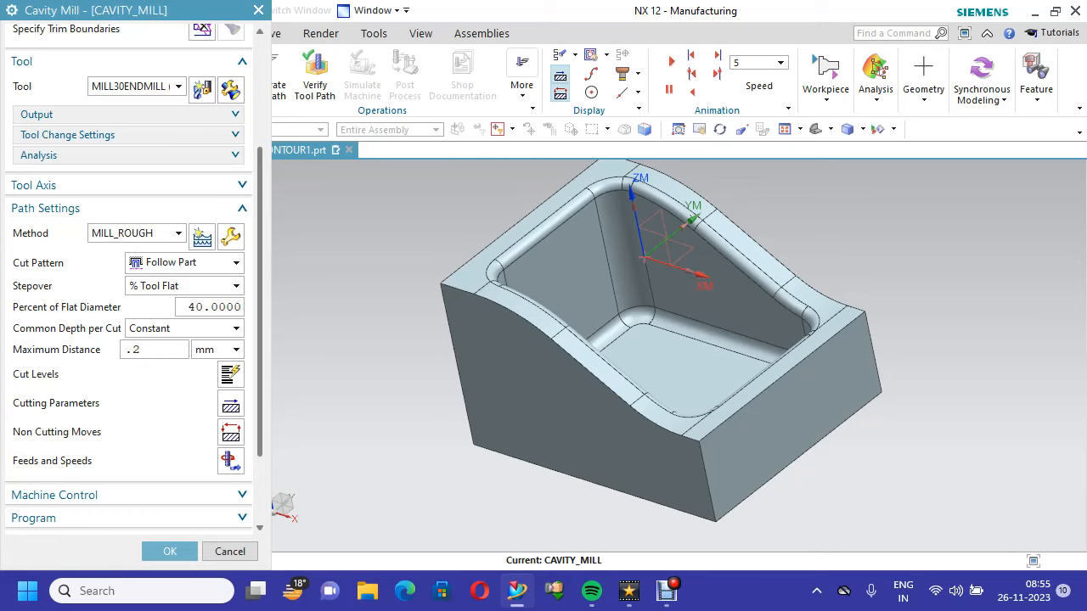
Regenerate the CAVITY_MILL tool path, accept the operation and save the part
scroll(127, 340, down, 4)
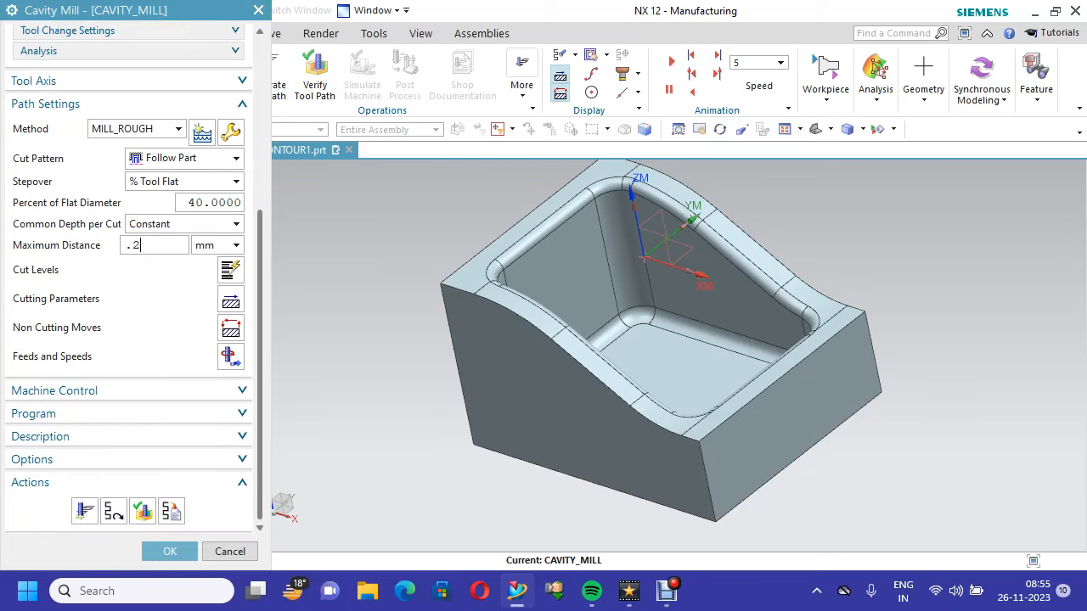
click(84, 510)
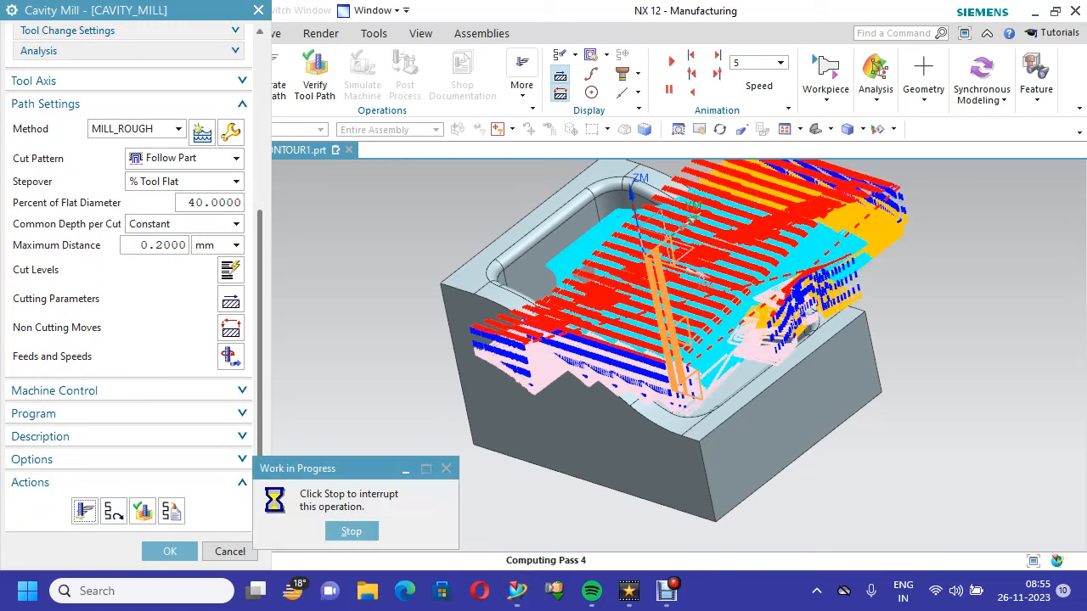
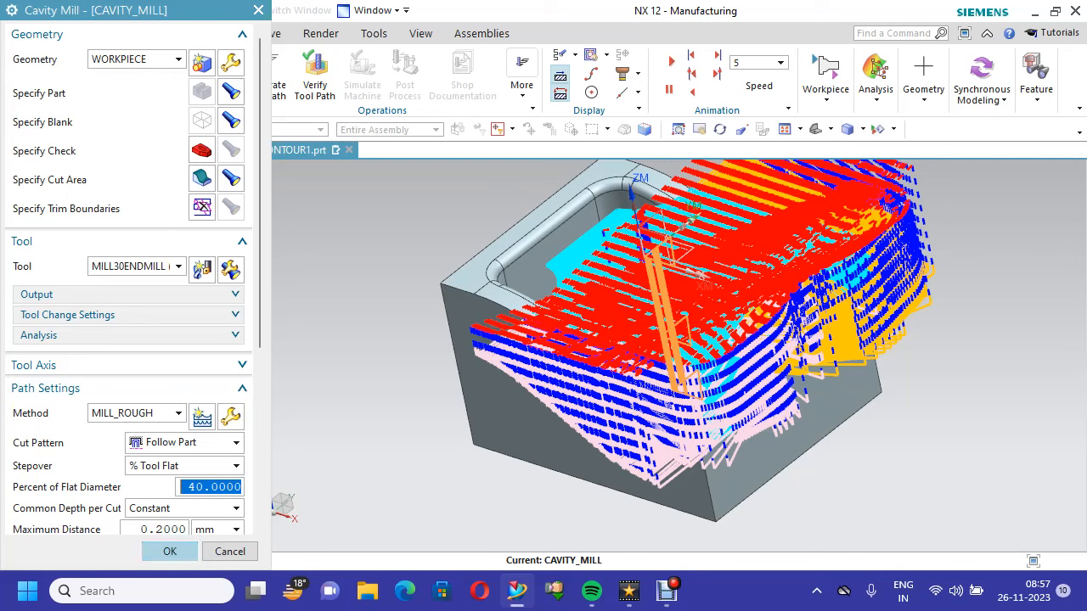
click(169, 551)
key(ctrl+s)
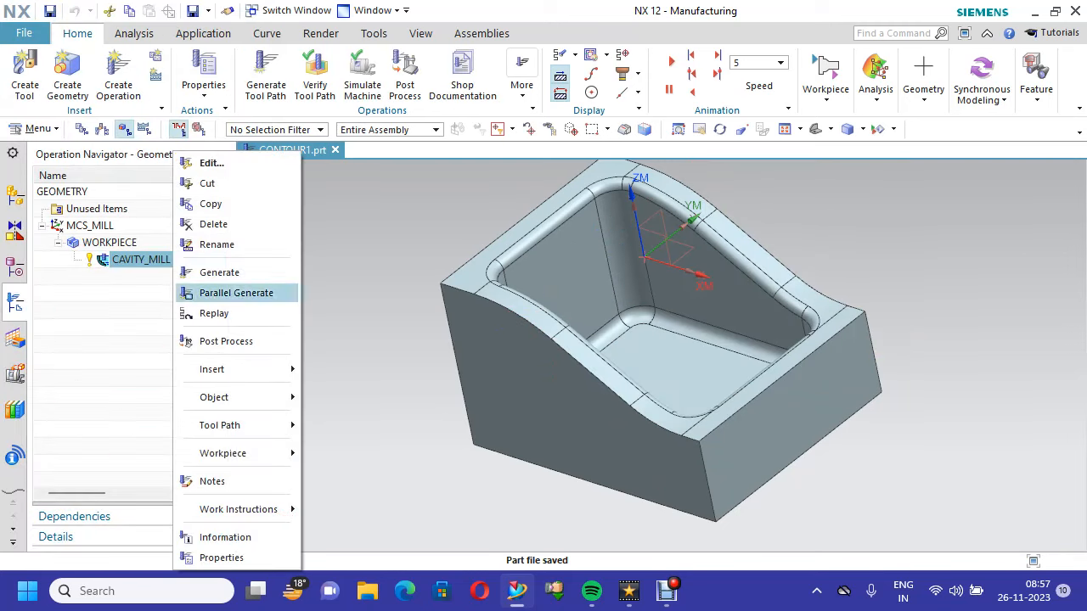
Verify the regenerated CAVITY_MILL tool path in a 3D Dynamic simulation at animation speed 7, inspecting the finer steps along the contoured edge close up
mouse_move(219, 425)
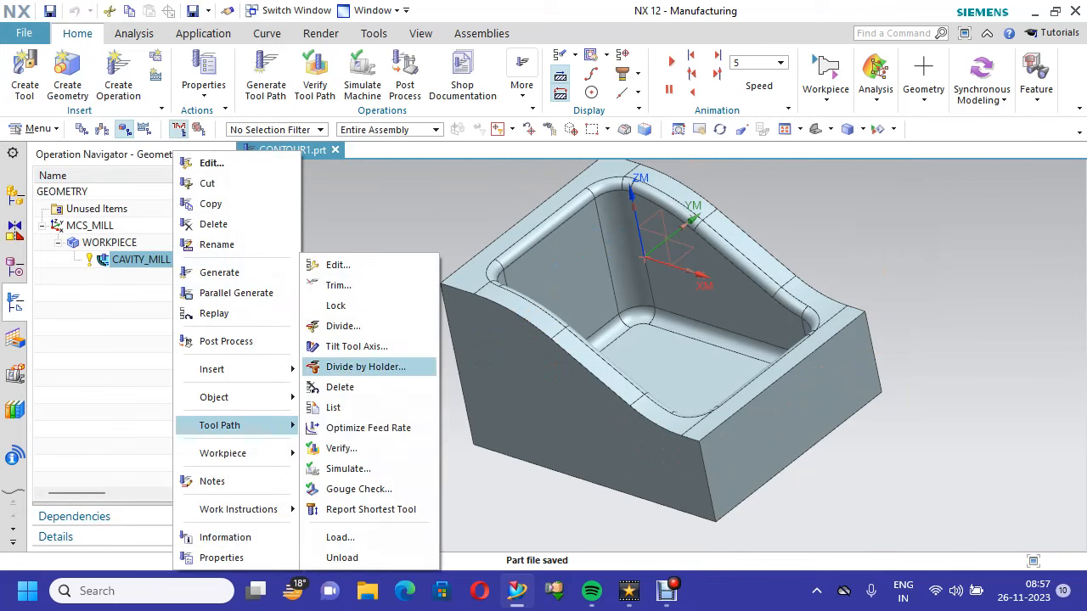
click(341, 447)
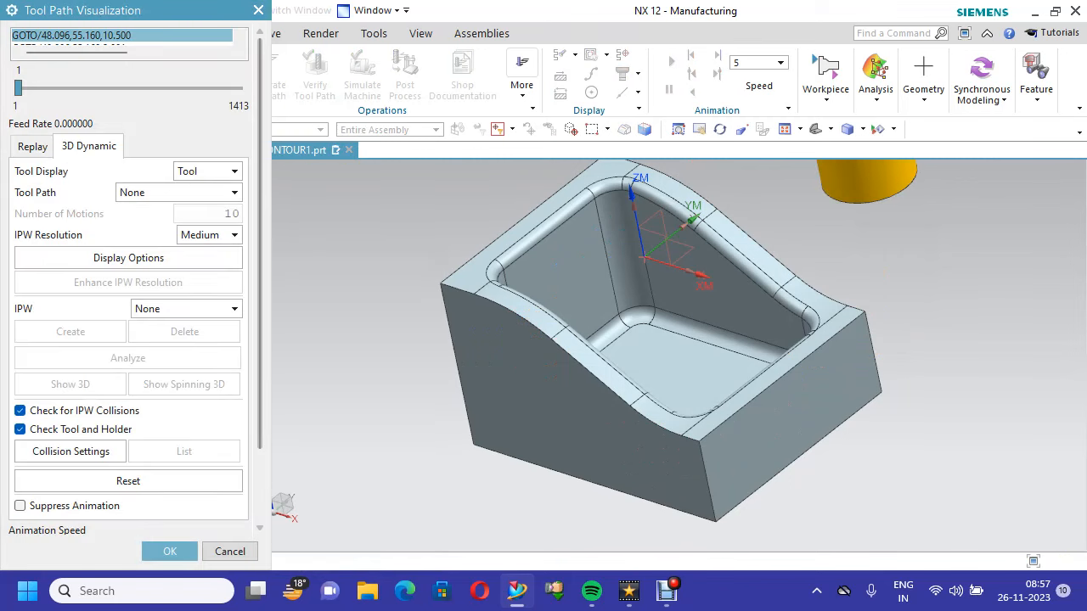
scroll(129, 288, down, 3)
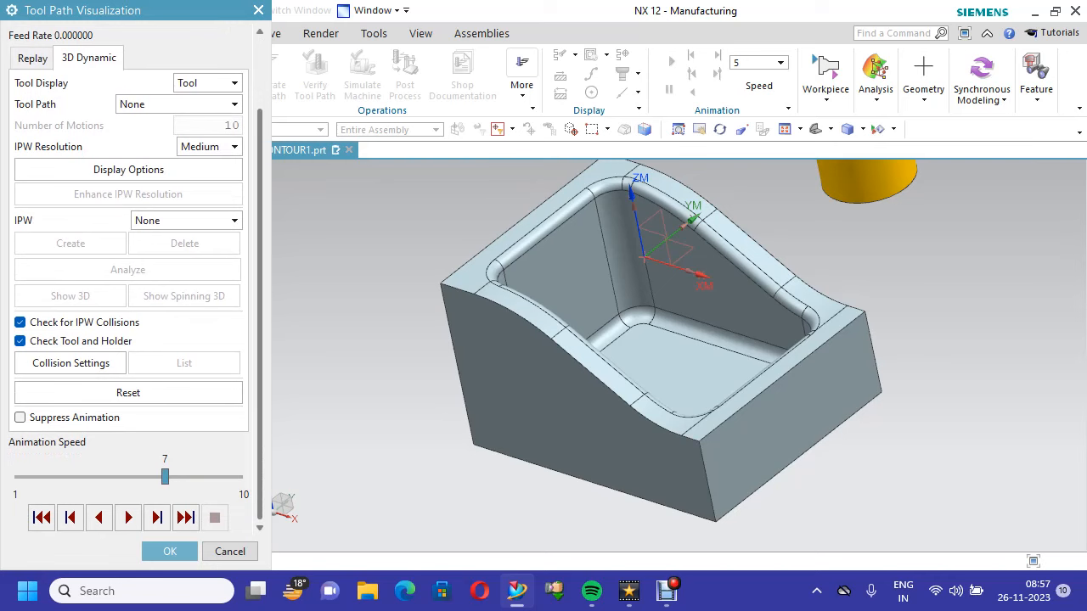
click(129, 517)
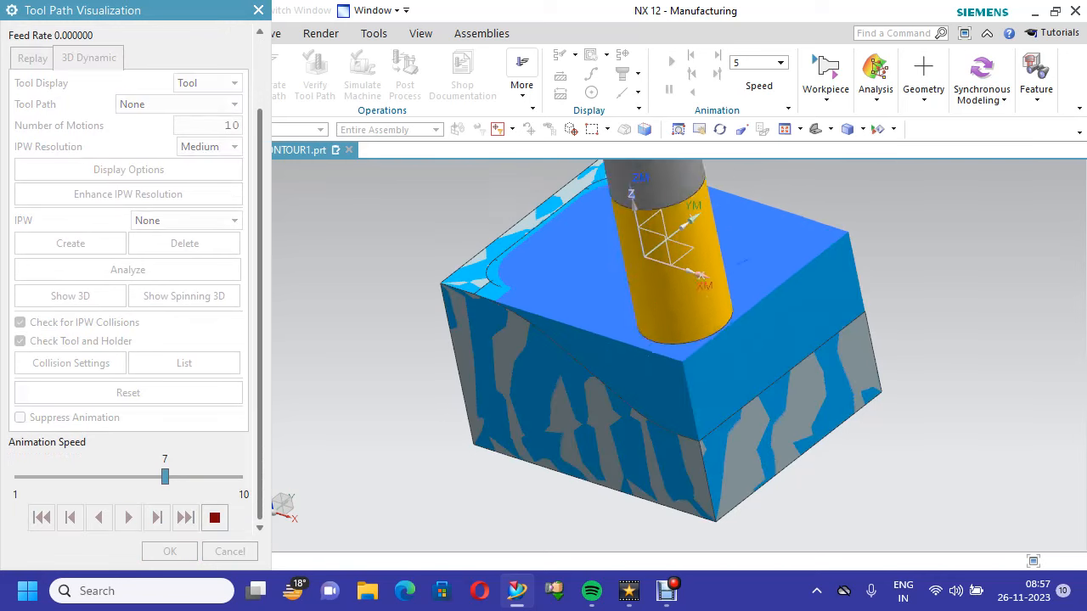
scroll(498, 318, up, 6)
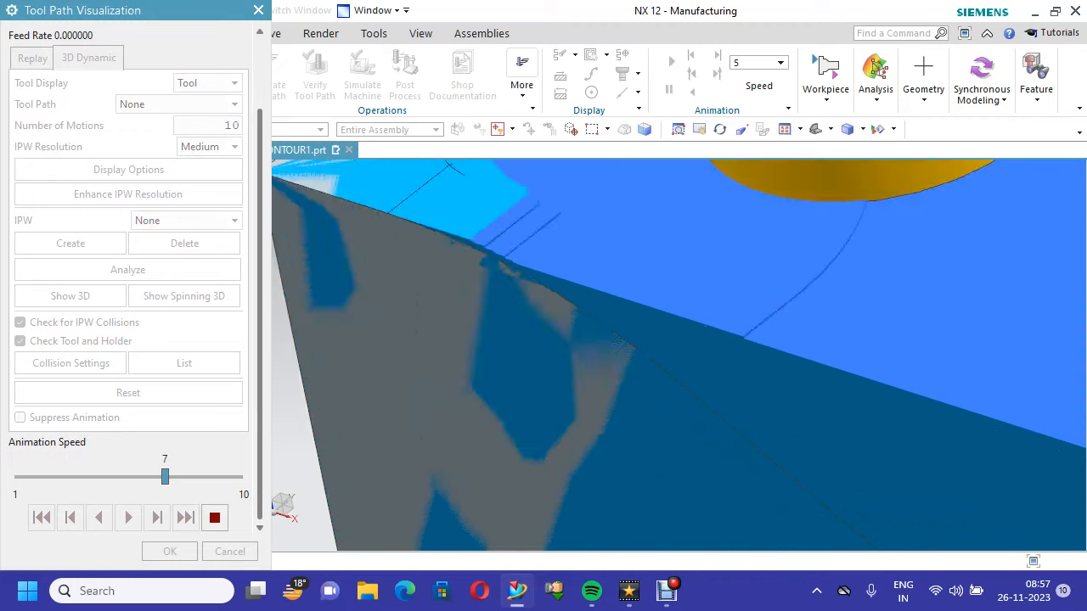
scroll(502, 294, down, 4)
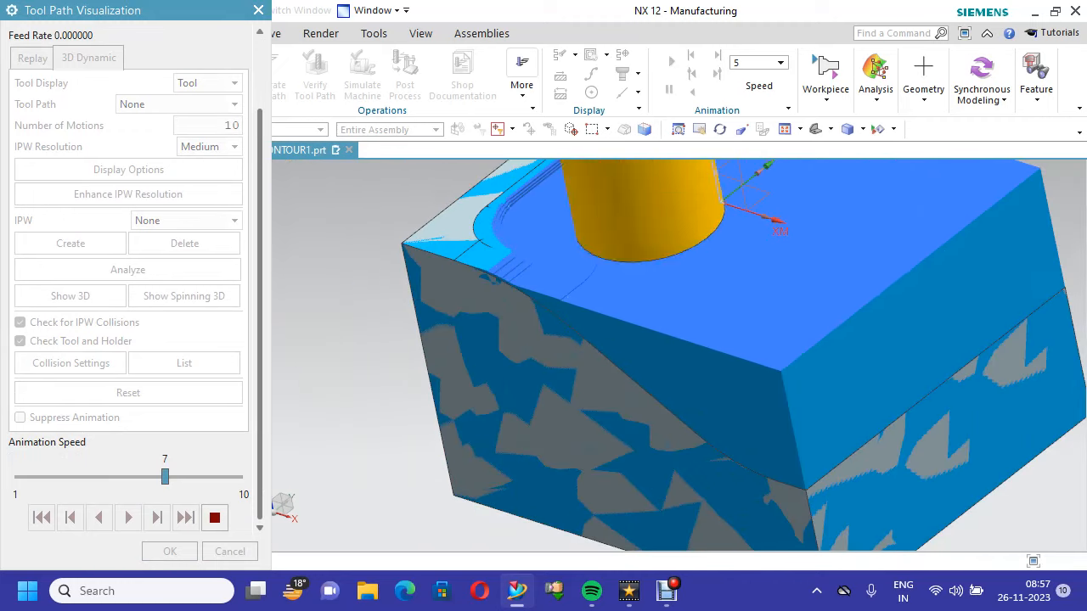
scroll(502, 294, down, 1)
scroll(679, 357, up, 8)
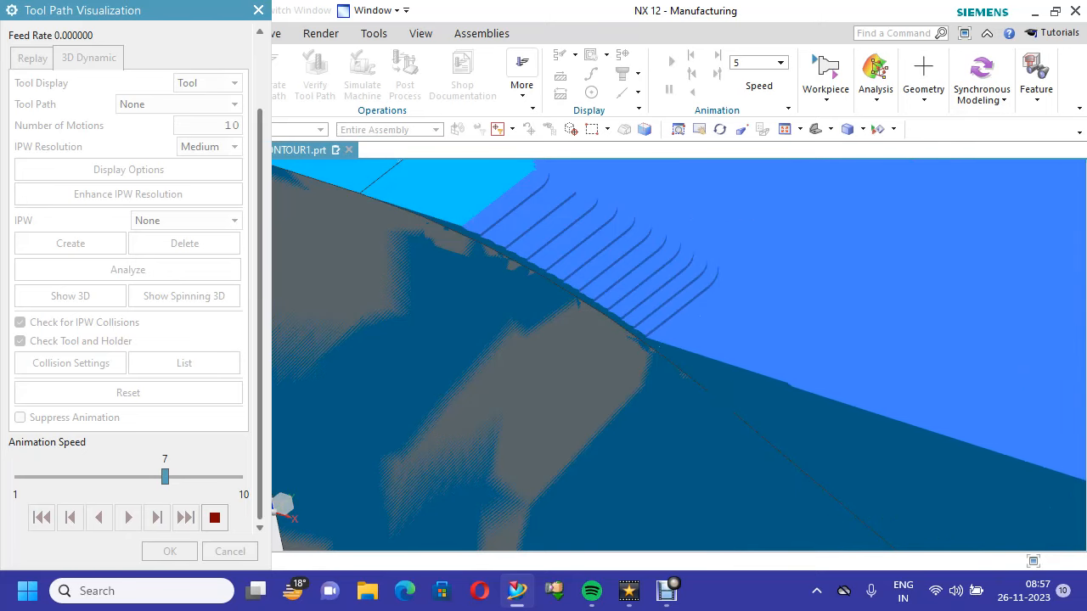
scroll(613, 326, down, 5)
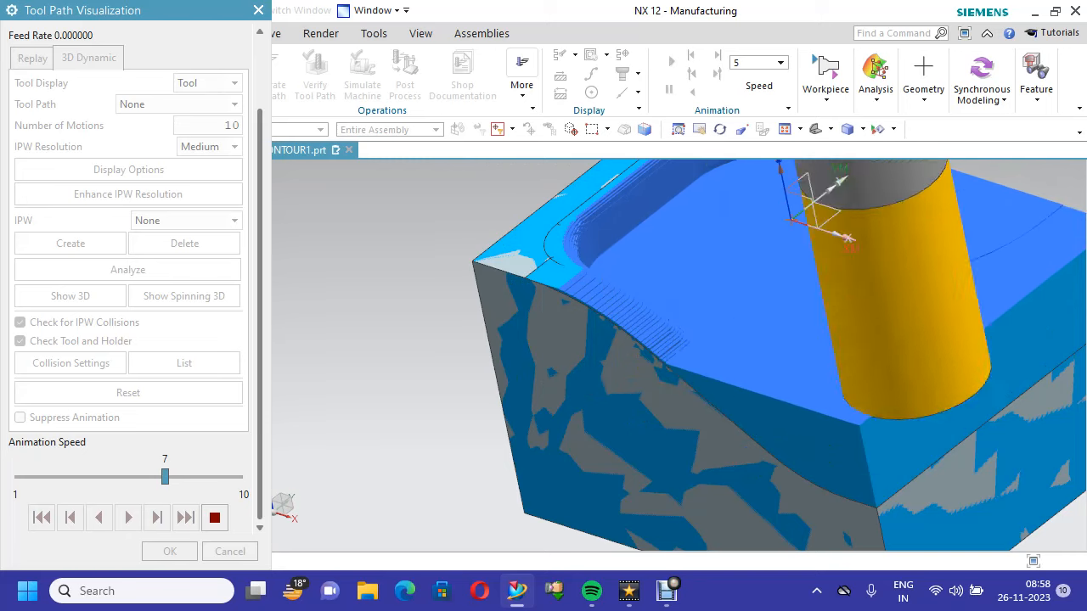
Raise the running simulation's animation speed to 8 and then 9, let it run to the end and close the visualization
click(189, 477)
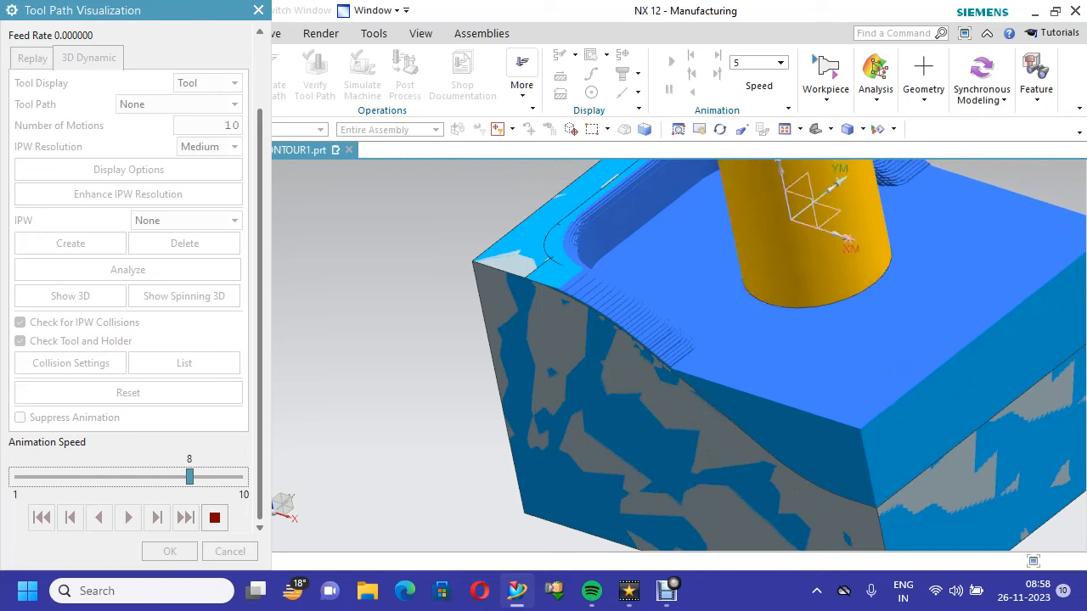
key(Right)
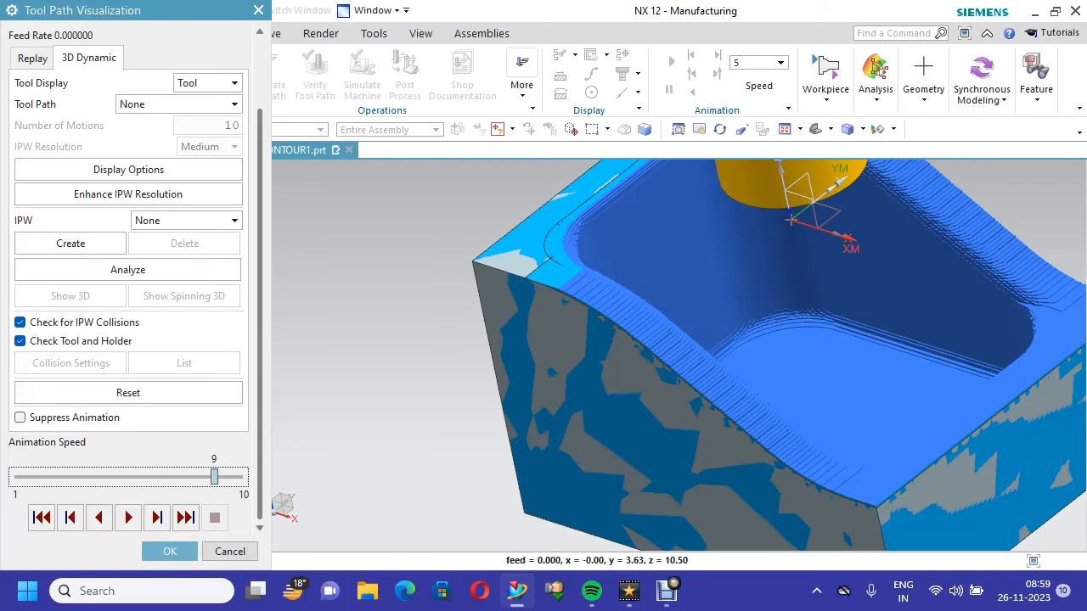
click(170, 552)
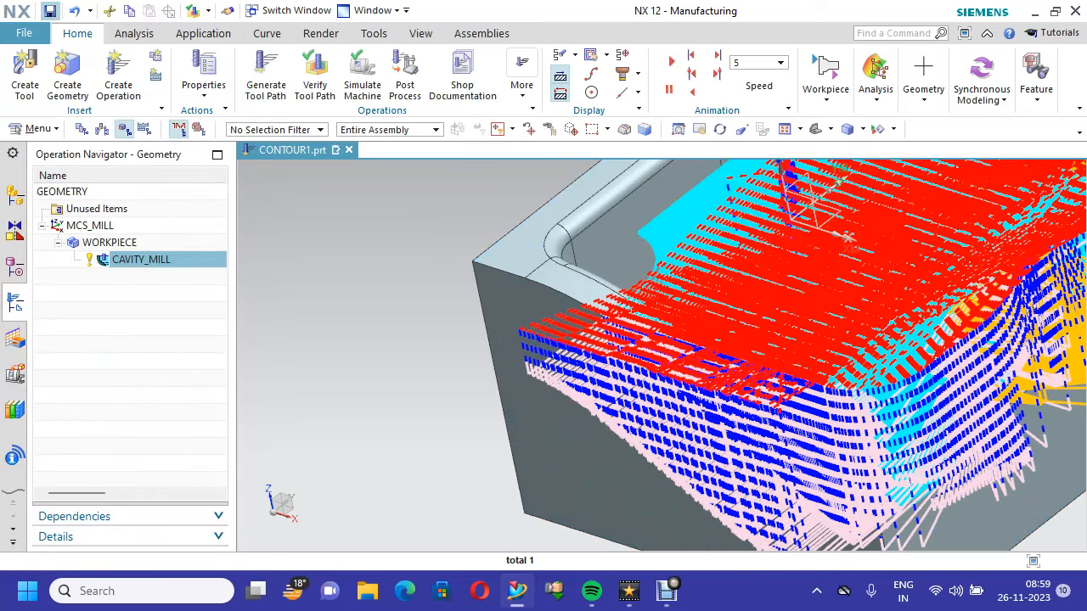
Save the CONTOUR1 part and orient the view to Top
click(50, 10)
right_click(339, 140)
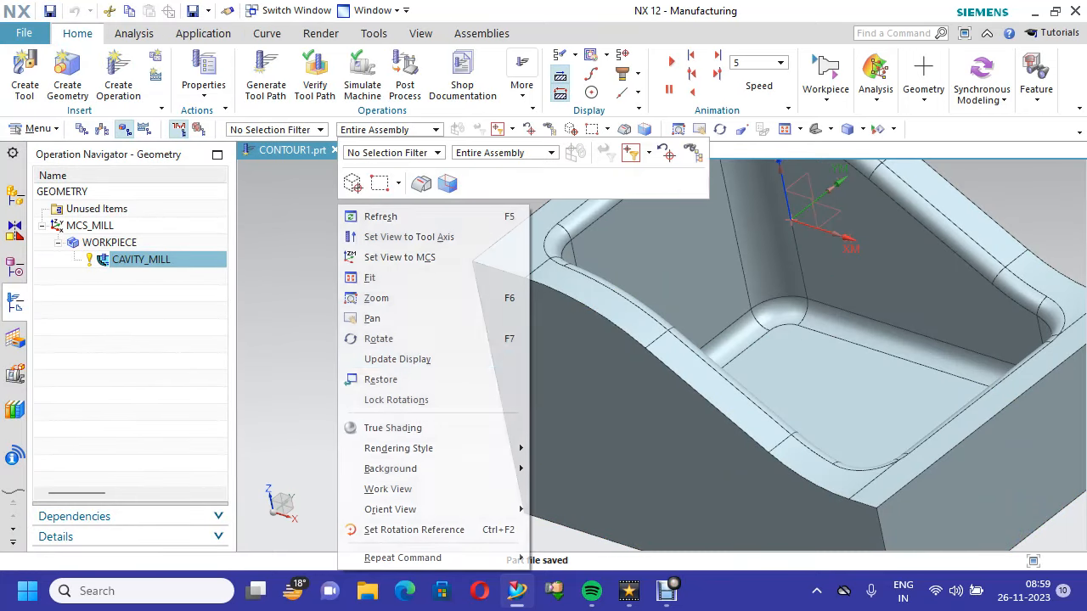
mouse_move(390, 509)
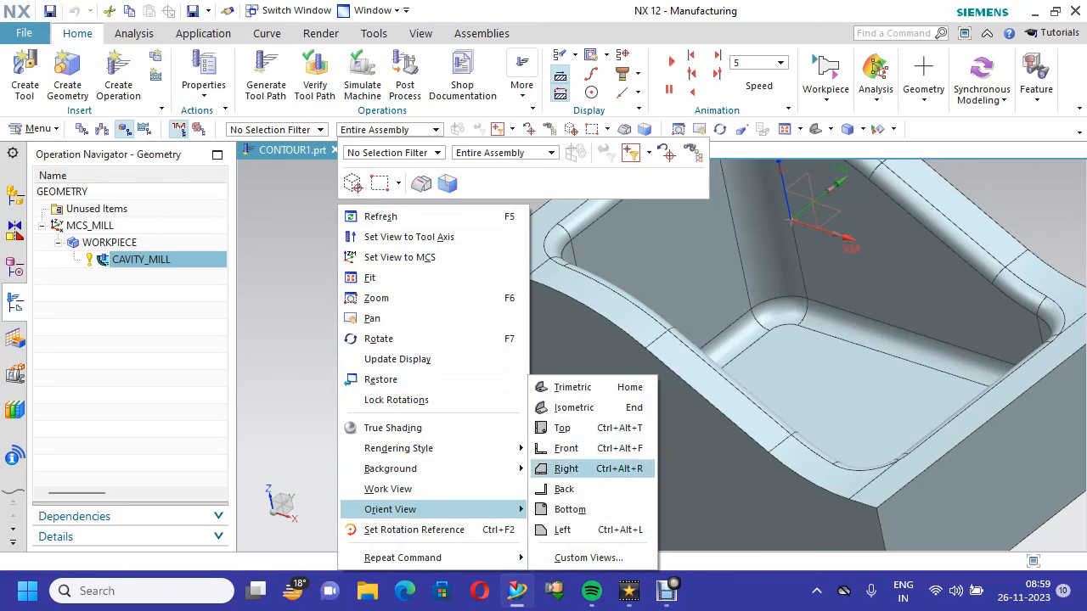
click(562, 428)
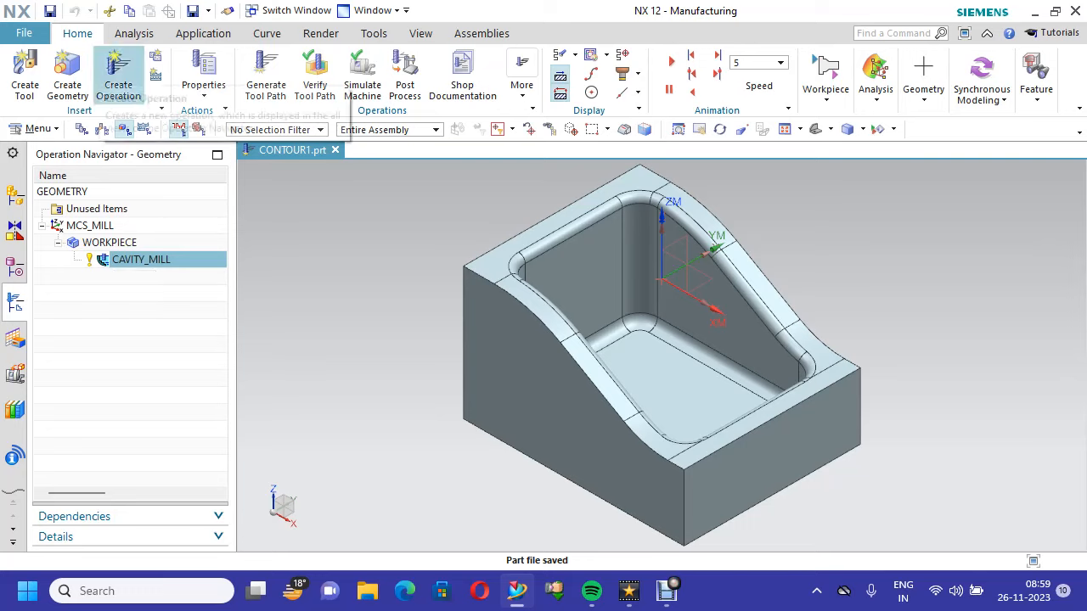
Create a mill_contour Rest Milling operation under WORKPIECE using the MILL_SEMI_FINISH method
click(118, 74)
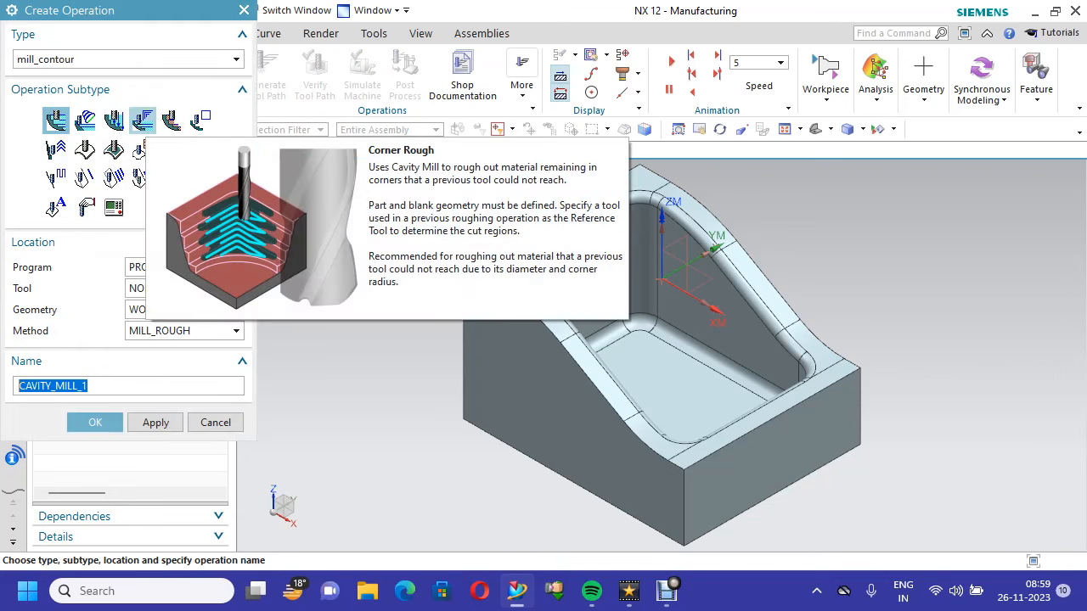
click(171, 121)
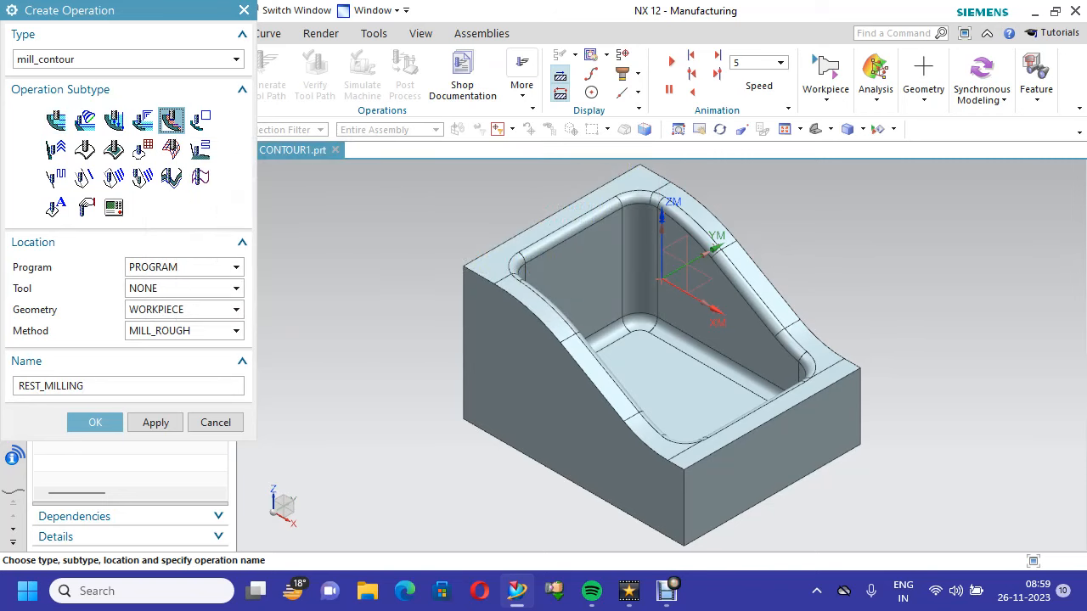
click(236, 331)
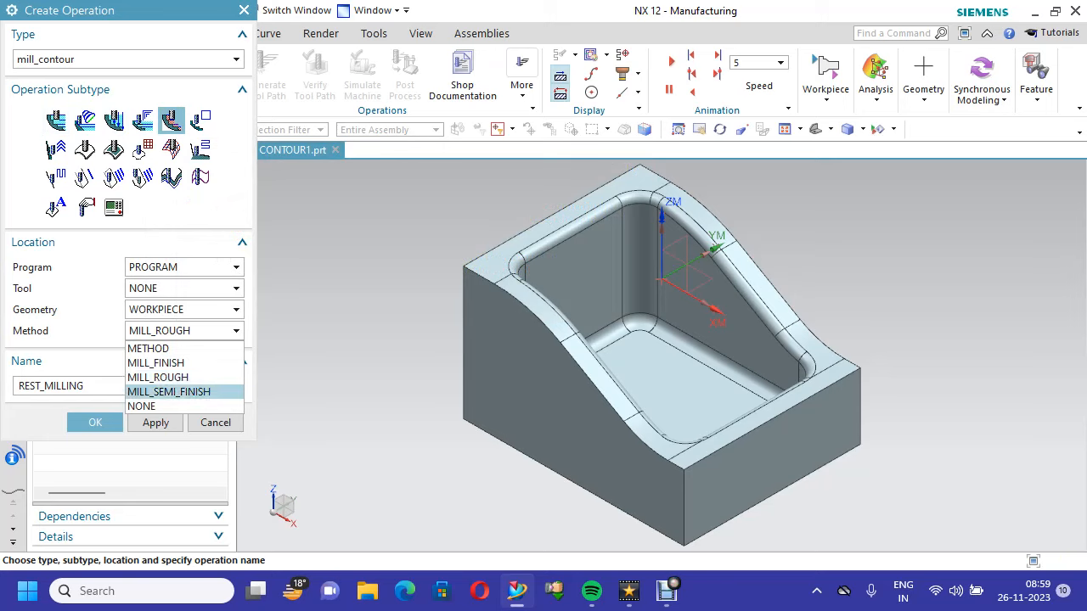
click(169, 391)
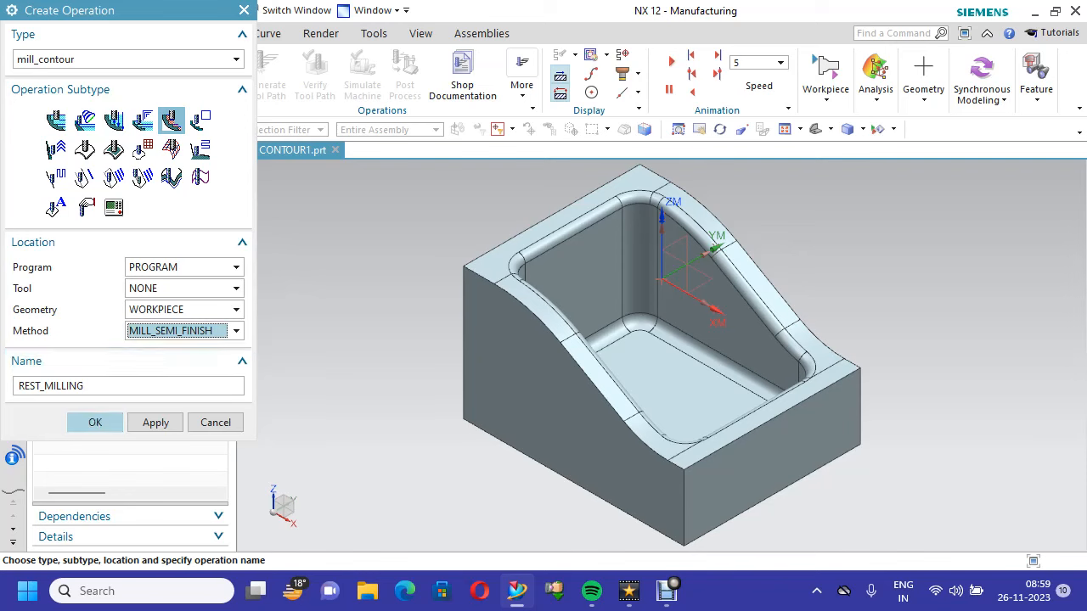
click(95, 422)
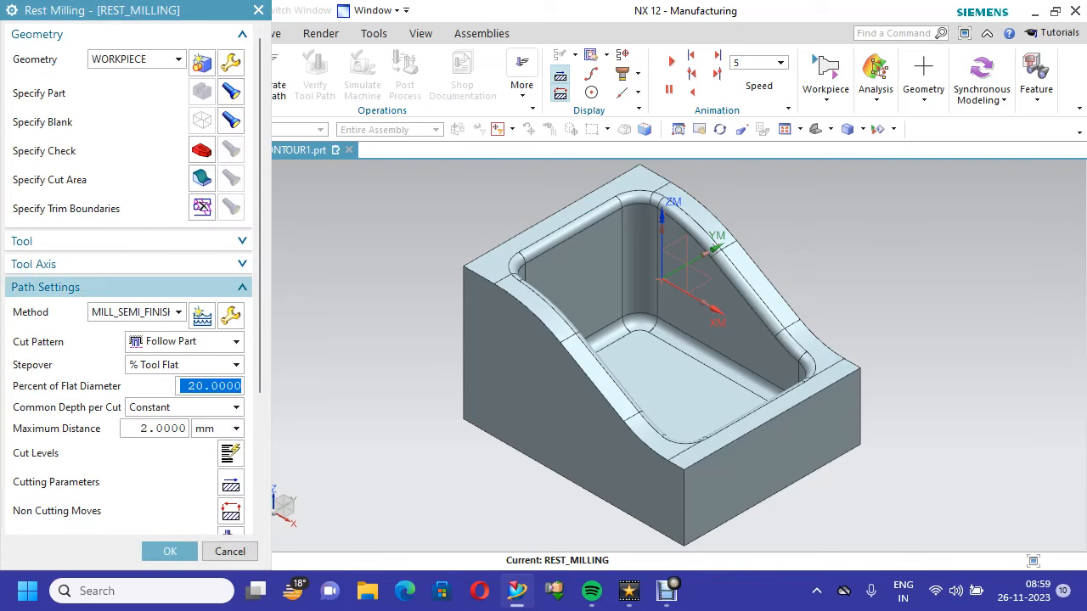
Specify the Rest Milling cut area by selecting all pocket faces, their blends and the contoured and flat faces of the top rim
click(201, 178)
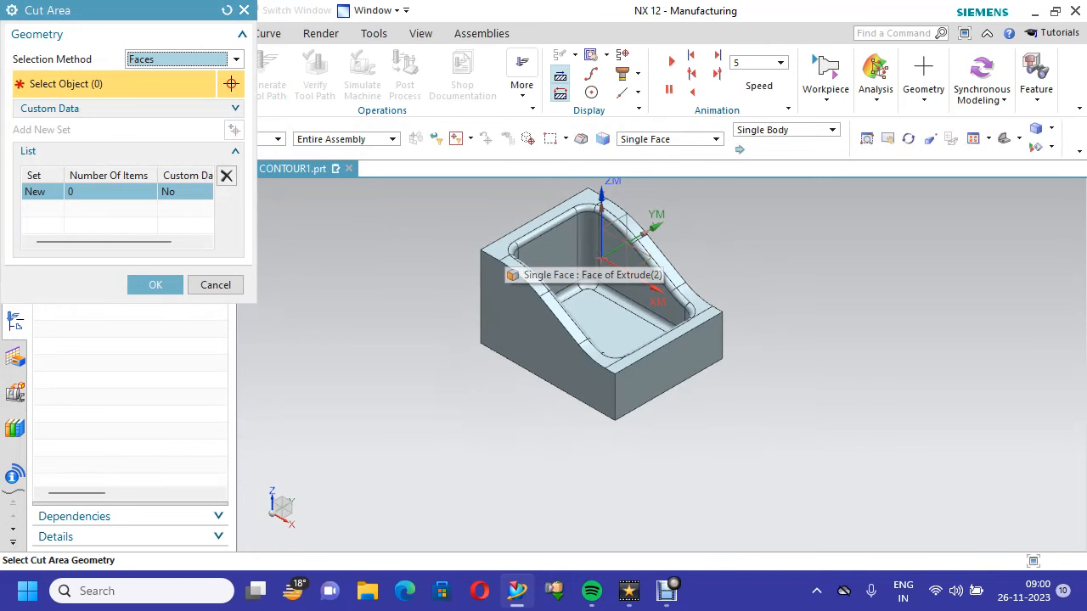
drag(459, 185, 833, 493)
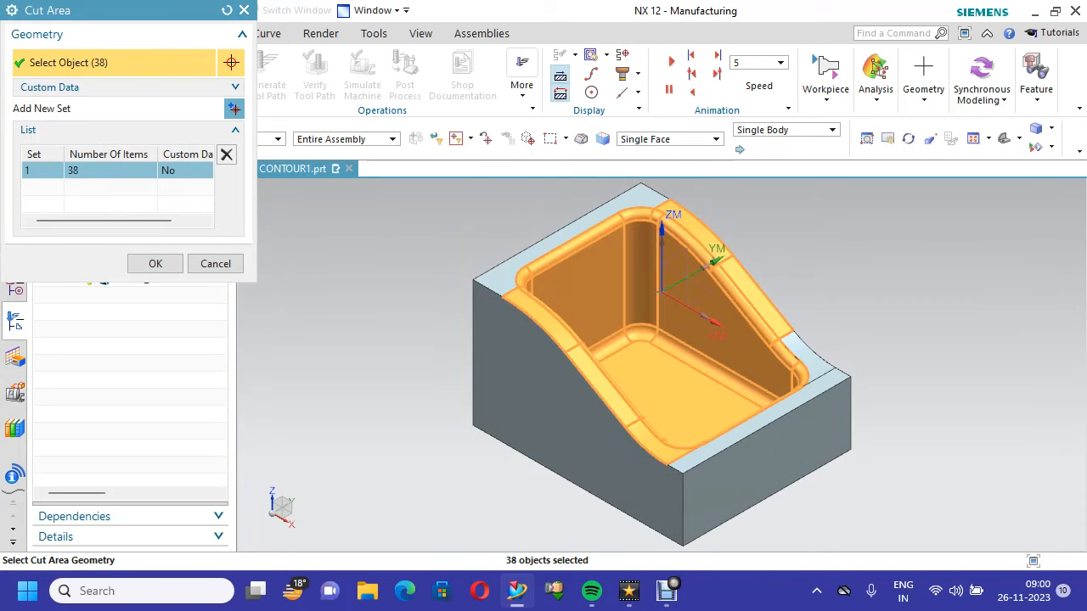
click(502, 274)
click(732, 437)
click(812, 357)
mouse_move(883, 374)
middle_down()
mouse_move(832, 479)
mouse_move(875, 383)
middle_up()
click(156, 264)
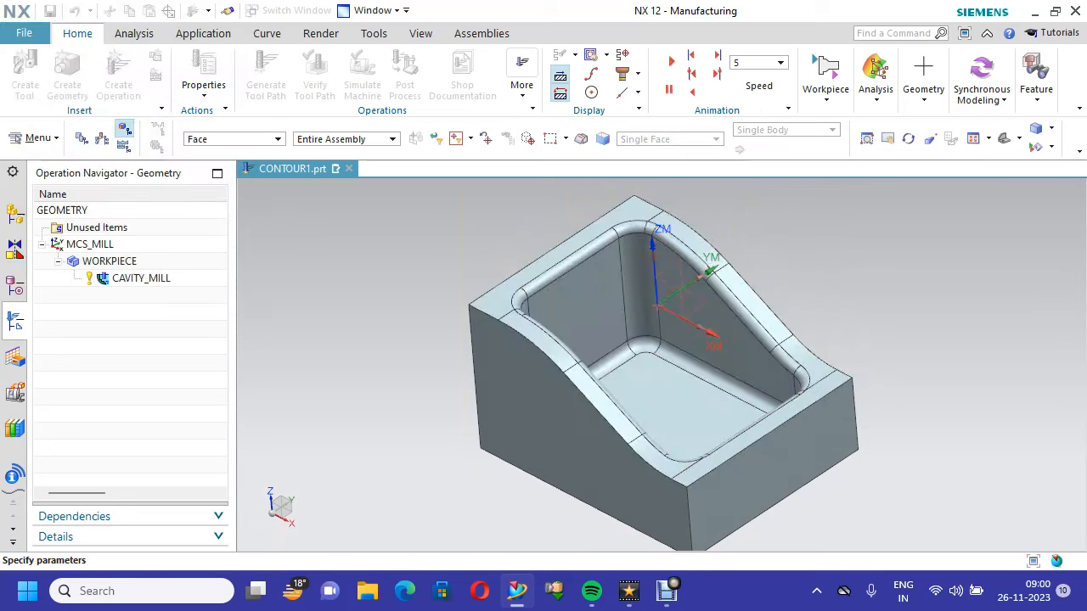
Create a new milling tool for the Rest Milling operation with a 12 mm diameter, tool number 2 and description HSS
scroll(127, 340, down, 3)
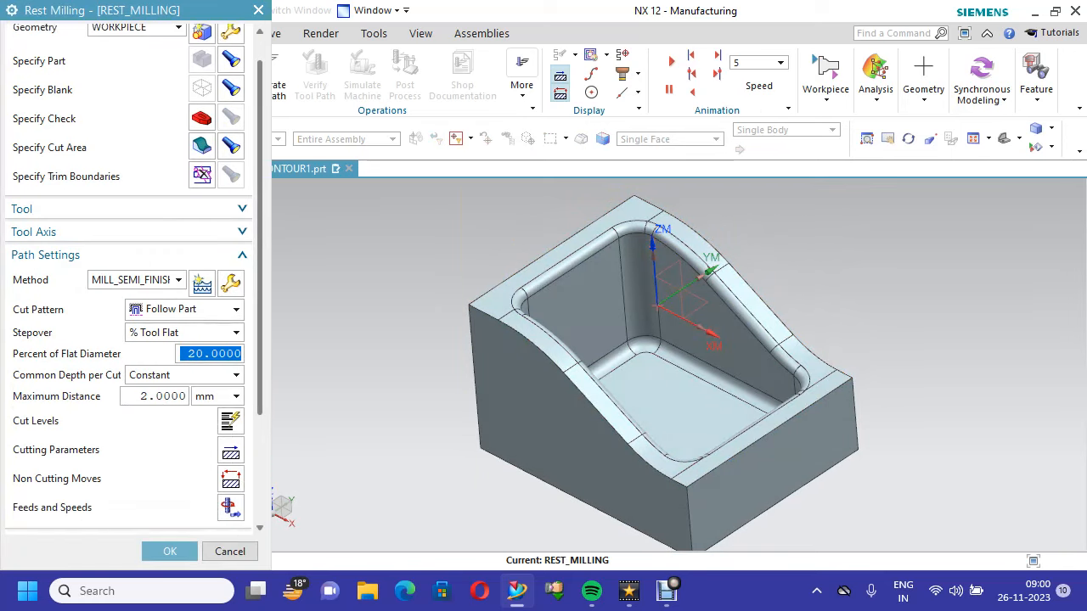
click(102, 141)
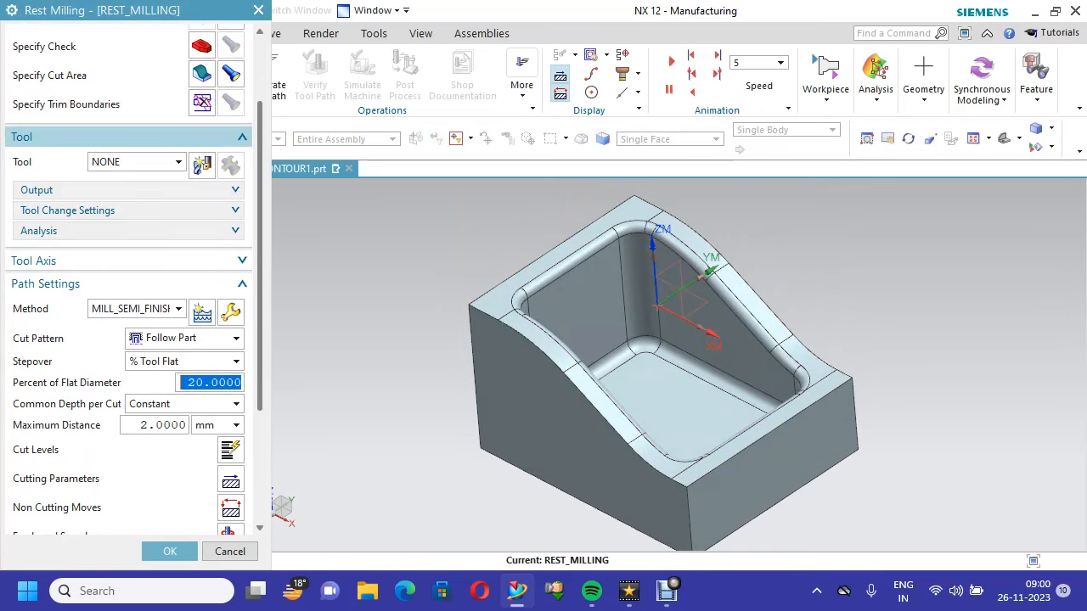
click(201, 165)
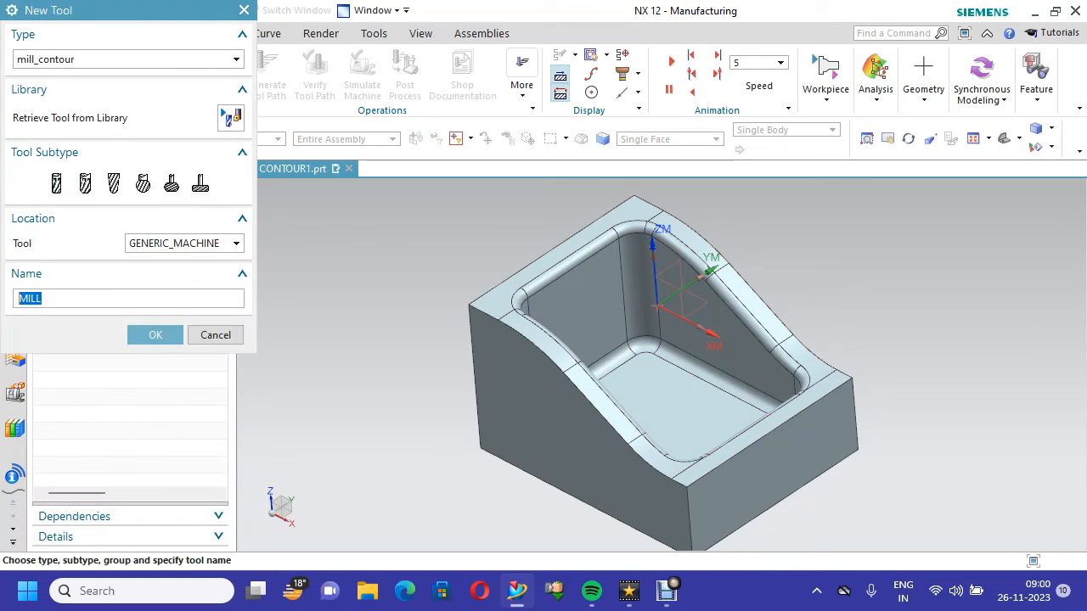
click(156, 334)
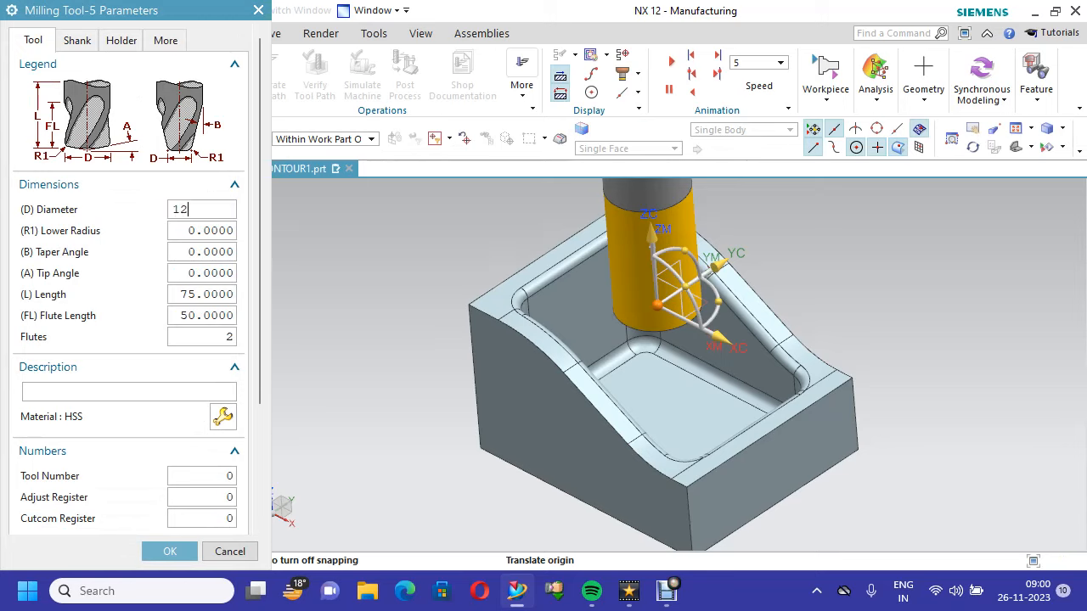
scroll(127, 280, down, 3)
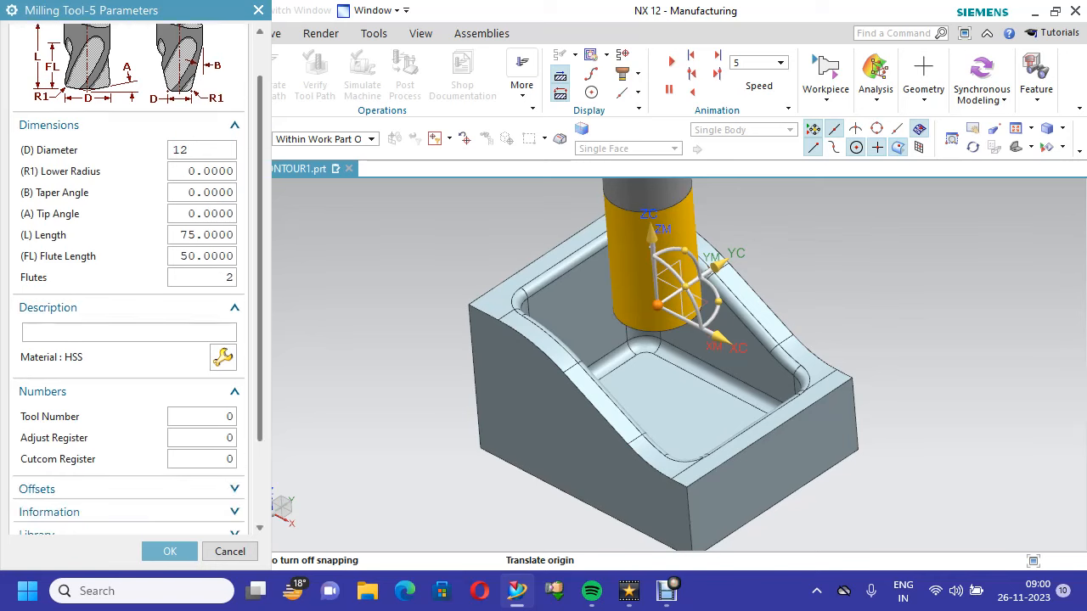
double_click(202, 365)
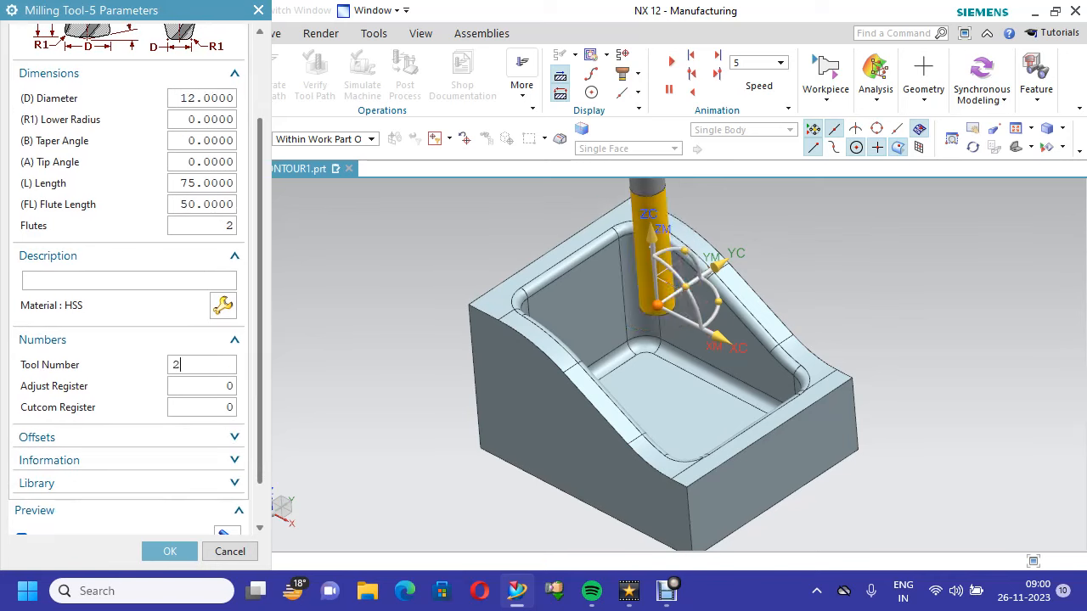
key(Tab)
click(129, 281)
text(HSS)
scroll(128, 340, down, 2)
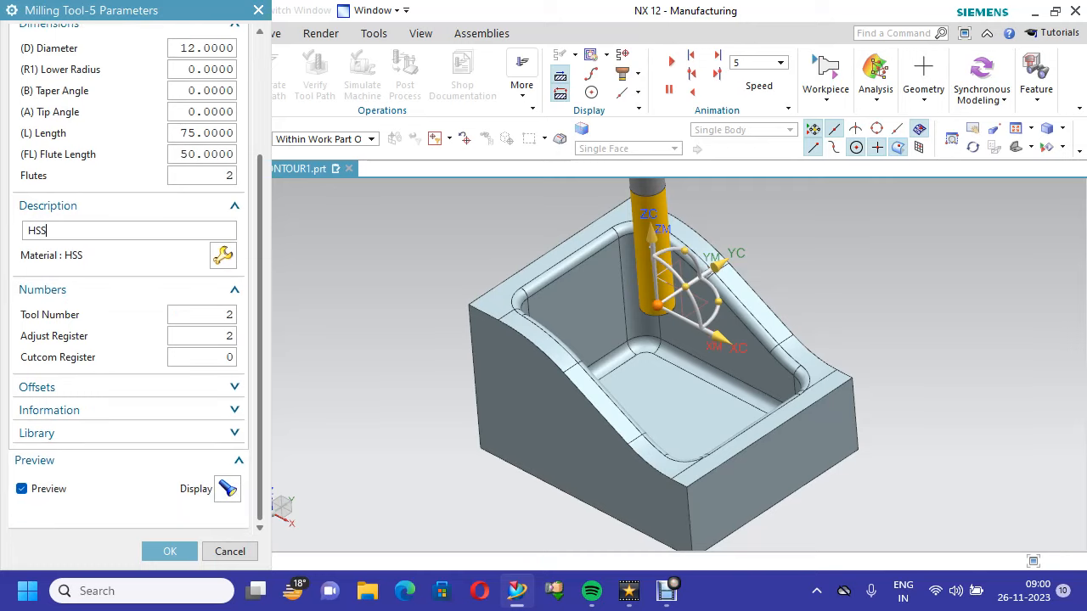
click(170, 551)
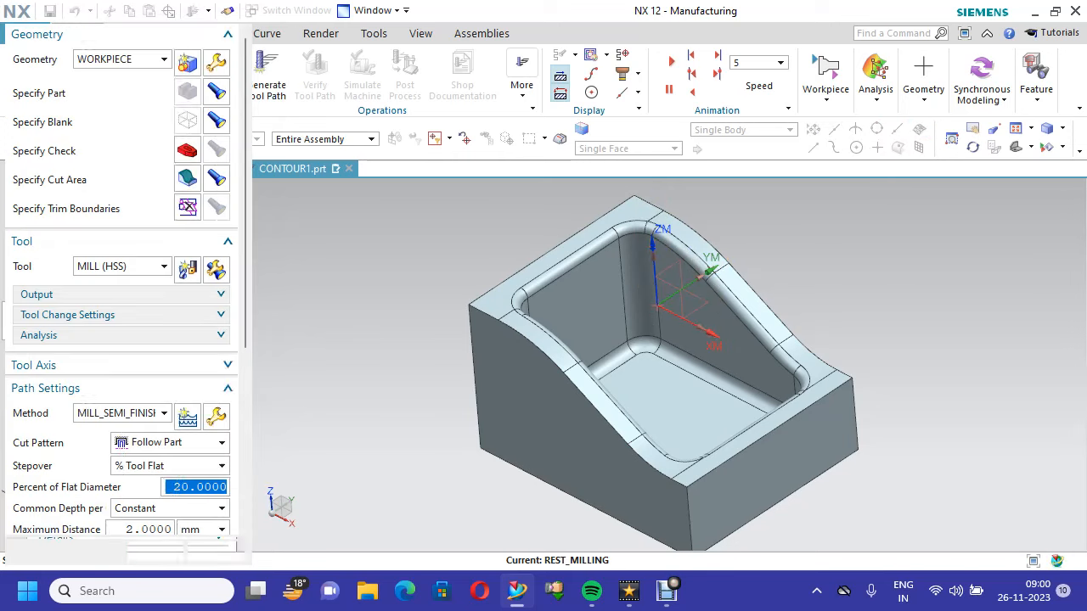
Set the part stock of the MILL_SEMI_FINISH method to 0.2 mm
scroll(128, 281, down, 2)
scroll(203, 254, down, 3)
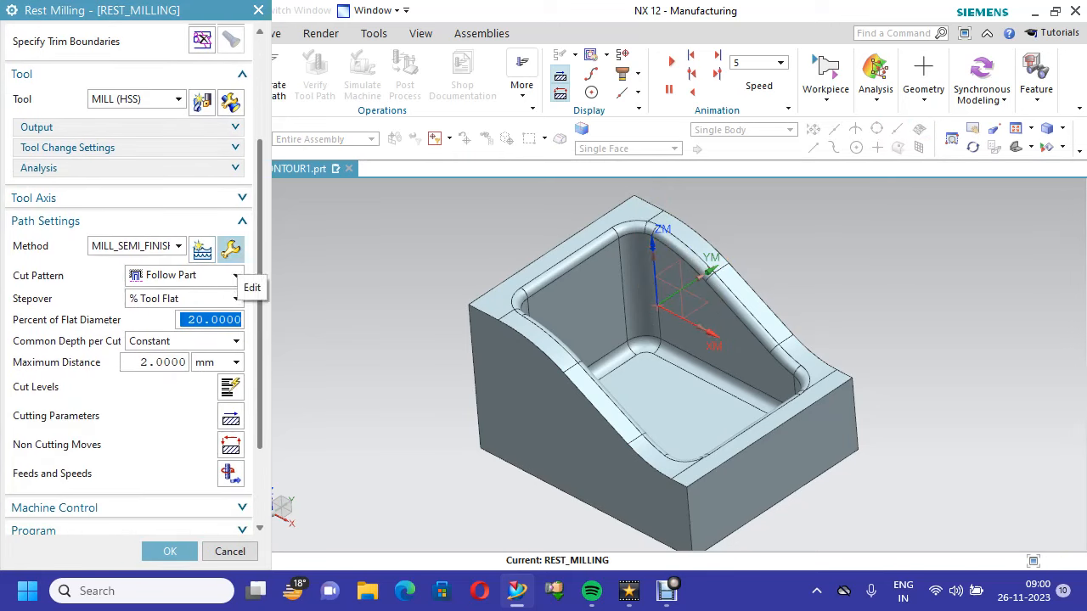
click(230, 248)
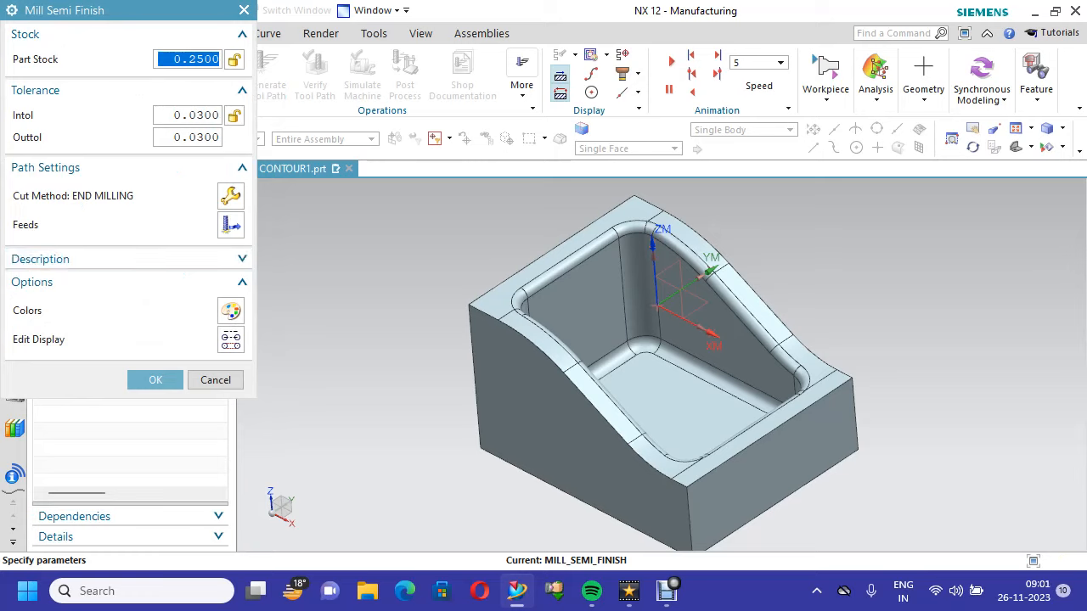
text(.2)
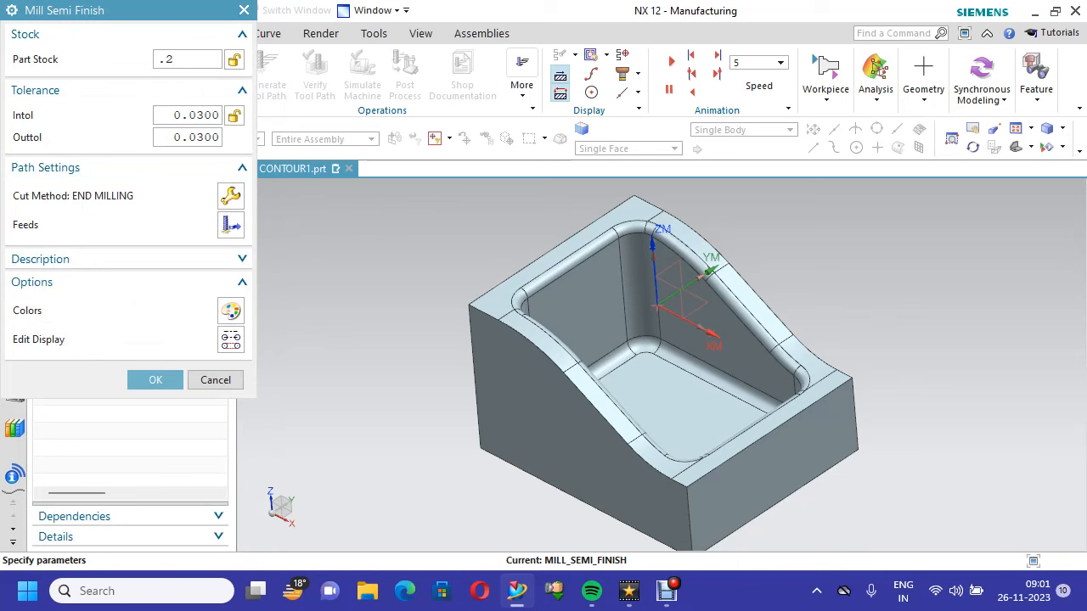
click(156, 379)
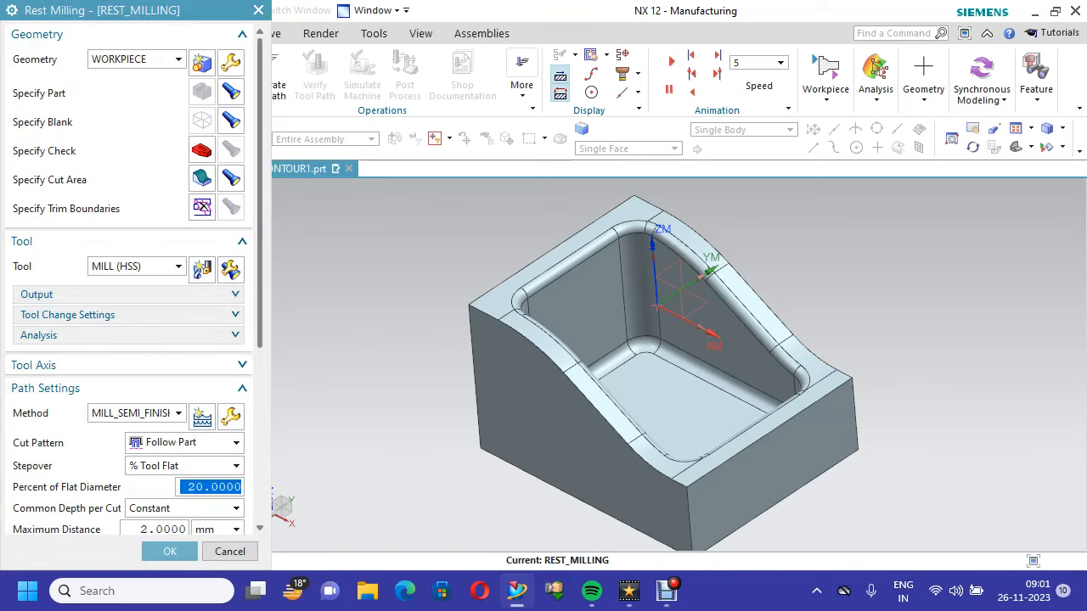
In the cutting parameters' containment settings, keep Trim by at None and set the In Process Workpiece to None
scroll(127, 339, down, 5)
scroll(128, 339, down, 2)
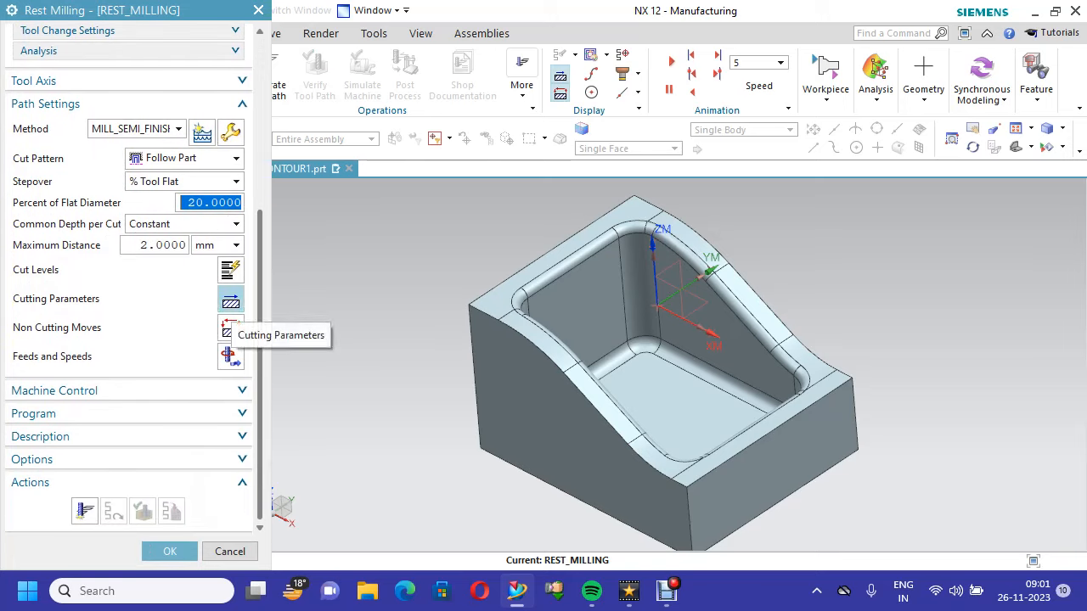
click(230, 303)
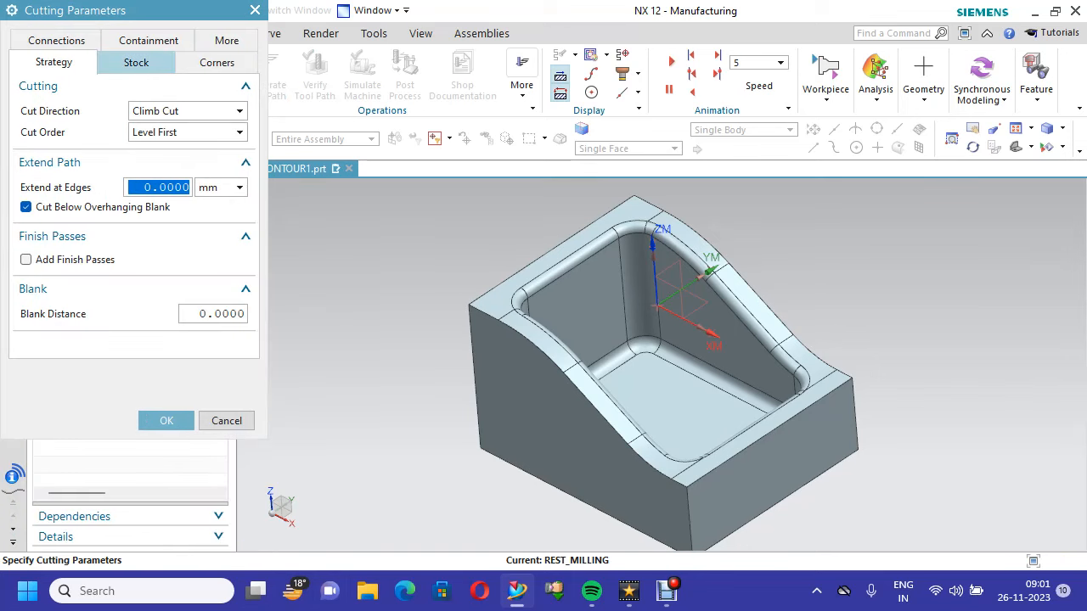
click(136, 62)
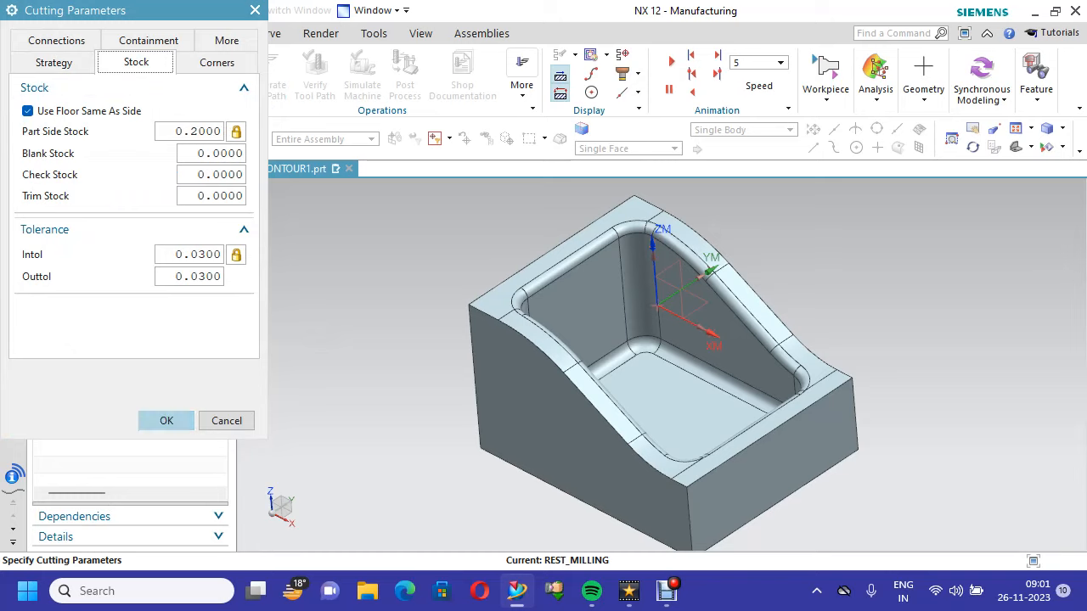
click(146, 40)
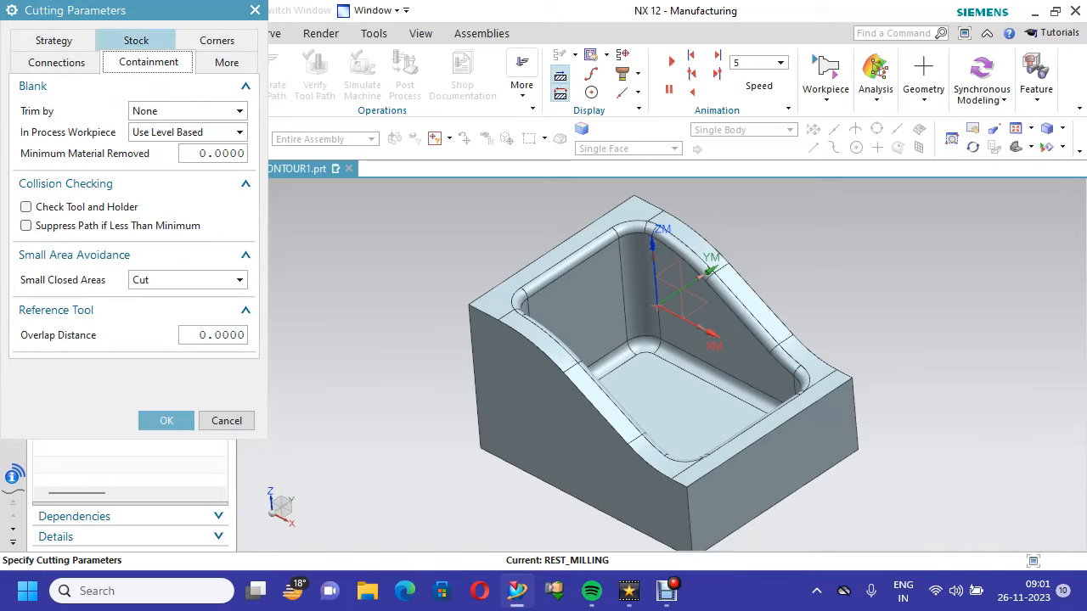
mouse_move(185, 133)
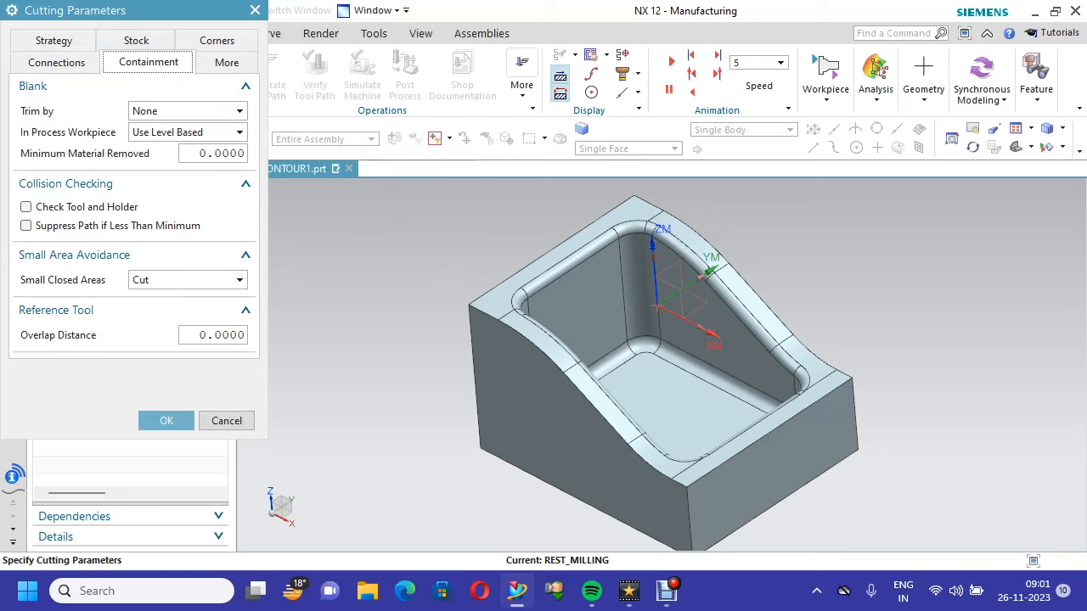
click(238, 310)
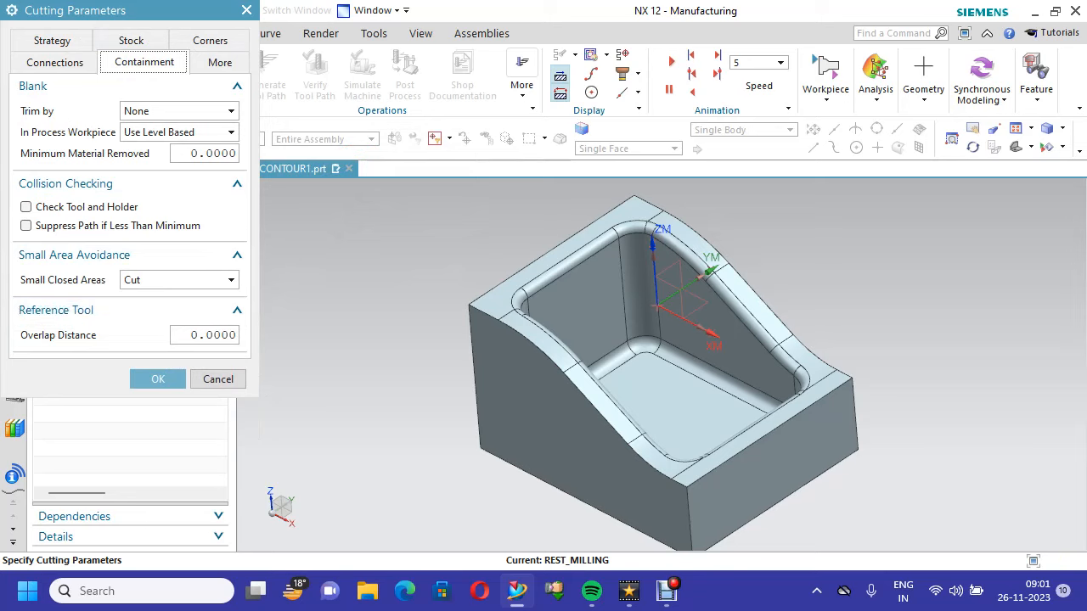
click(178, 110)
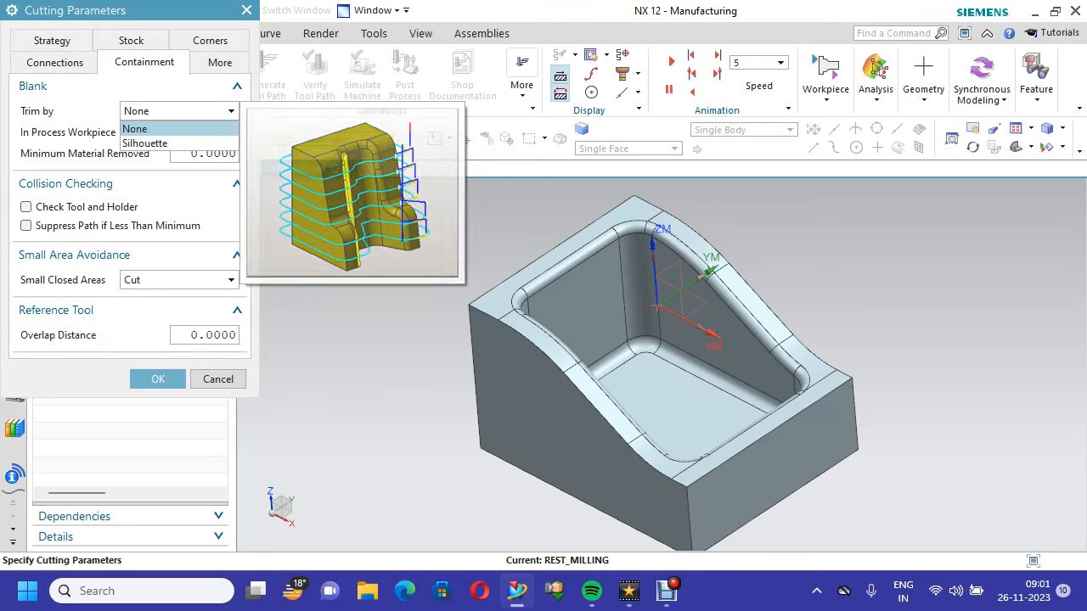
click(134, 129)
click(178, 131)
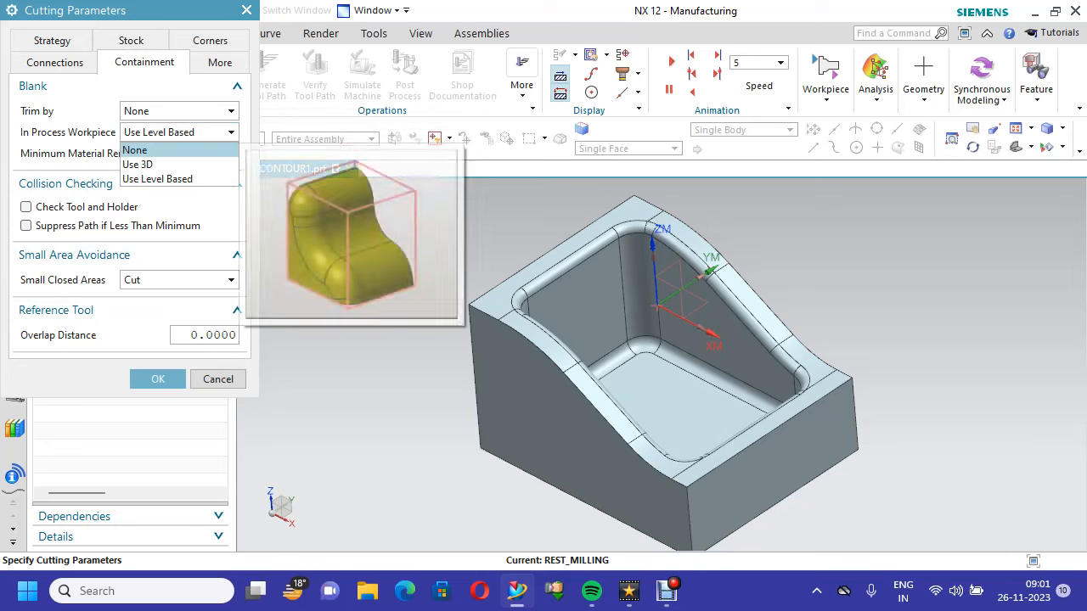
click(136, 149)
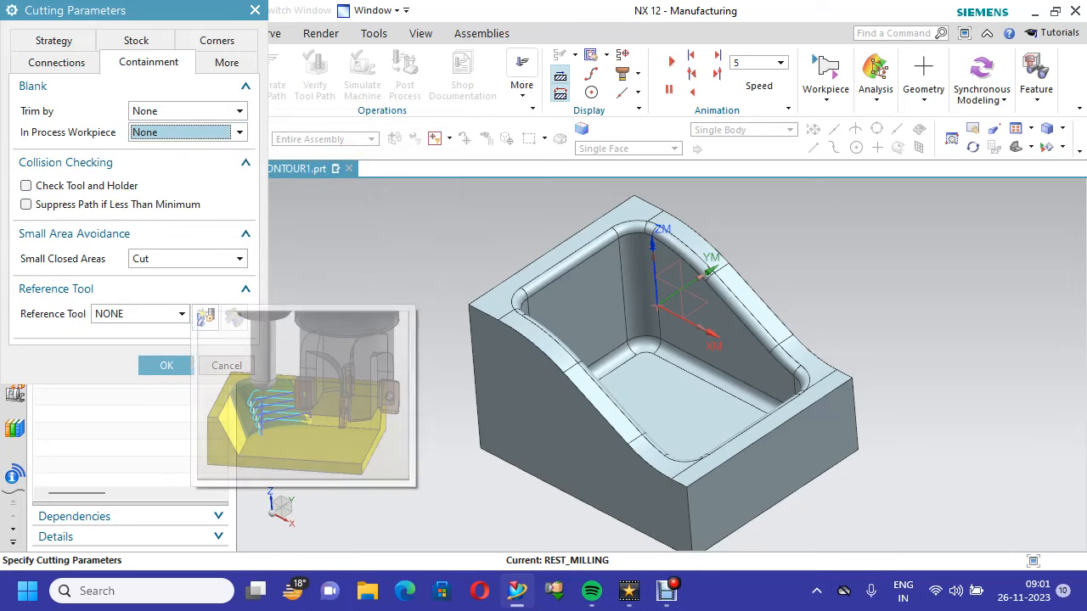
Use MILL30ENDMILL (HSS) as the reference tool and accept the cutting parameters
click(140, 313)
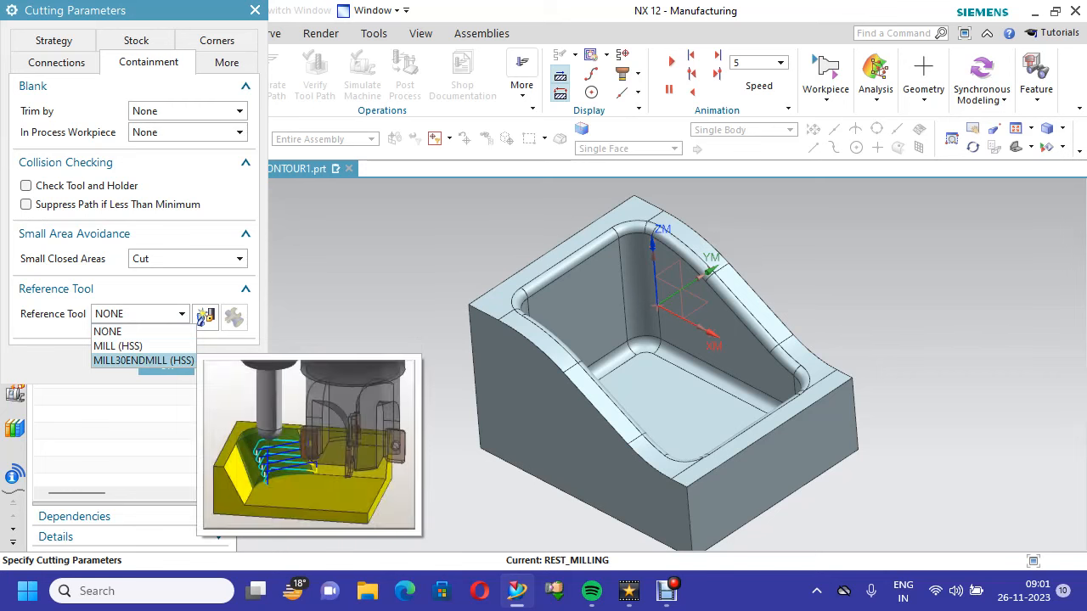
click(144, 360)
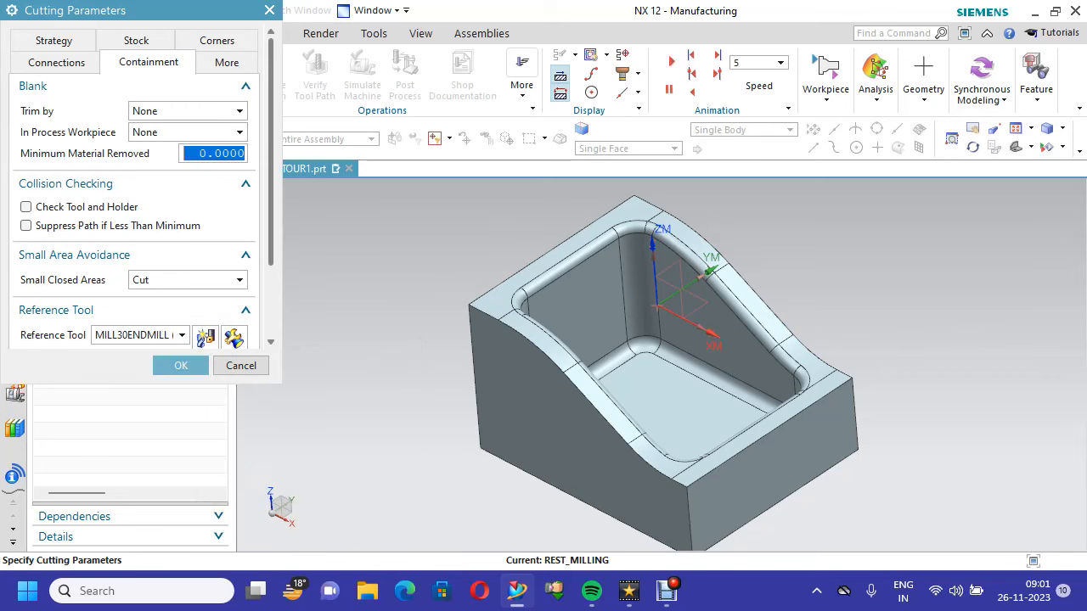
drag(271, 245, 271, 337)
click(181, 366)
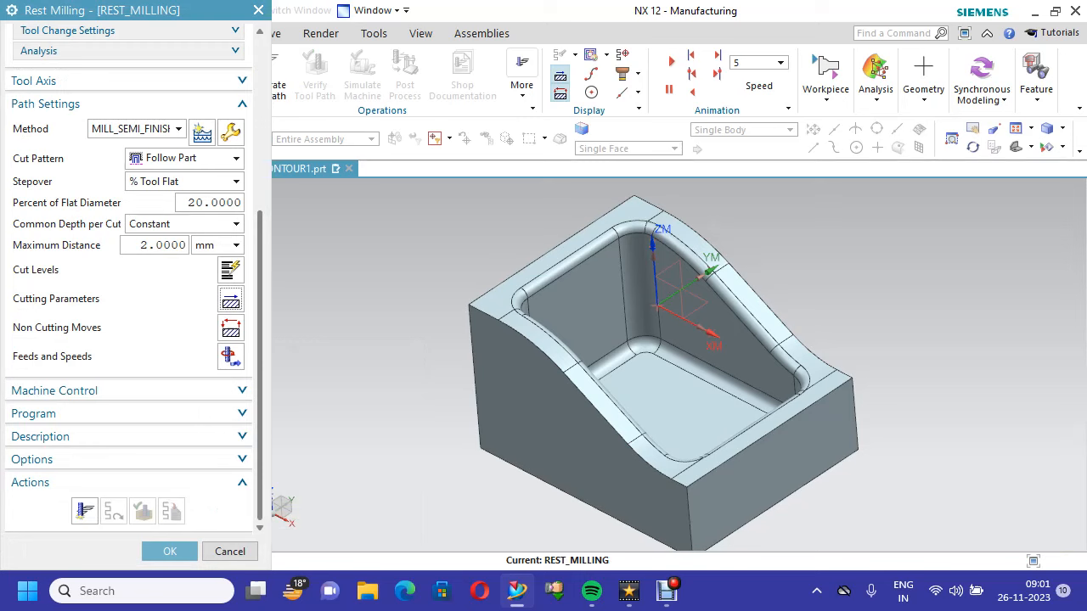
Set the surface speed to 30 smm with feed rate optimization when generating, and generate the Rest Milling tool path
click(231, 357)
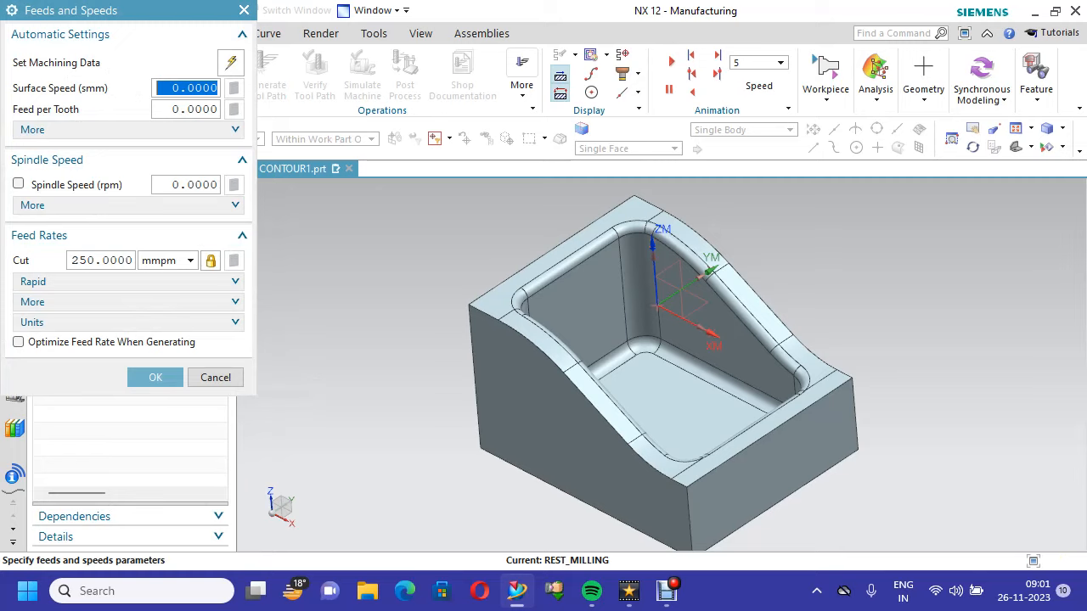
text(30)
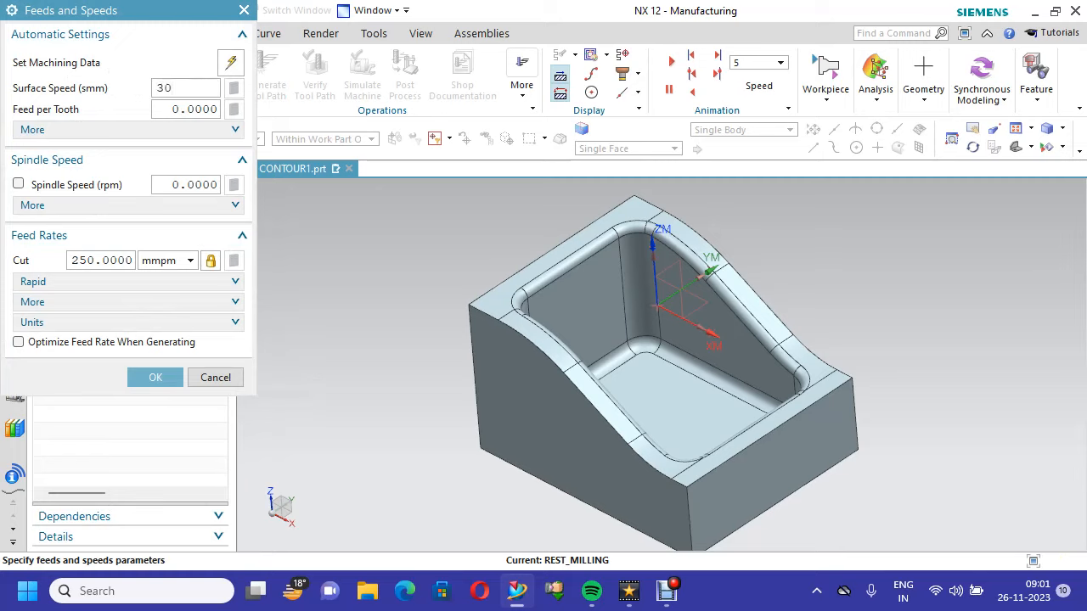
key(Tab)
click(233, 88)
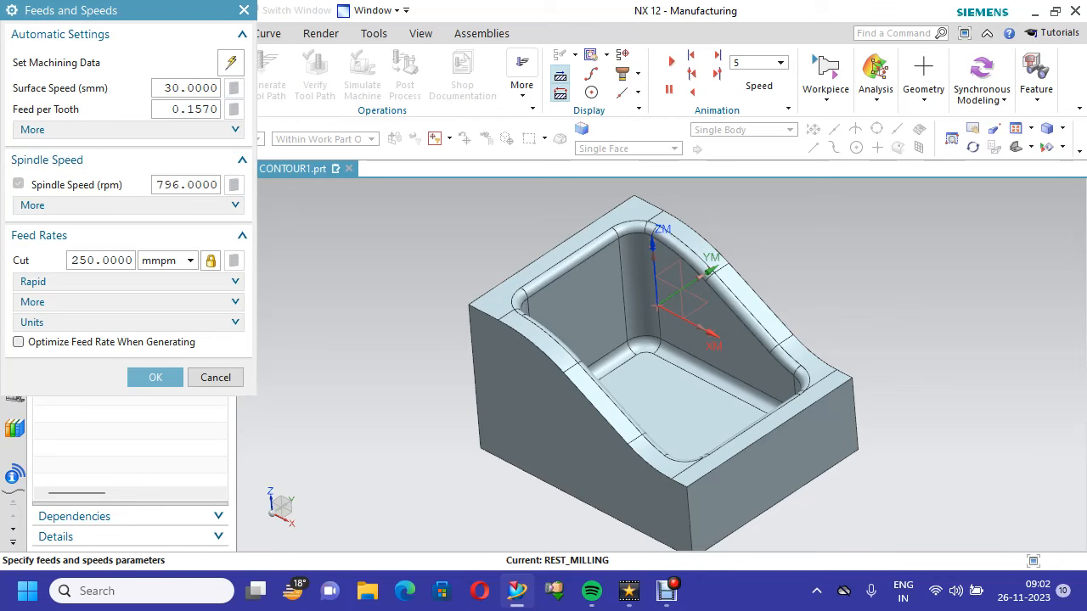
click(19, 342)
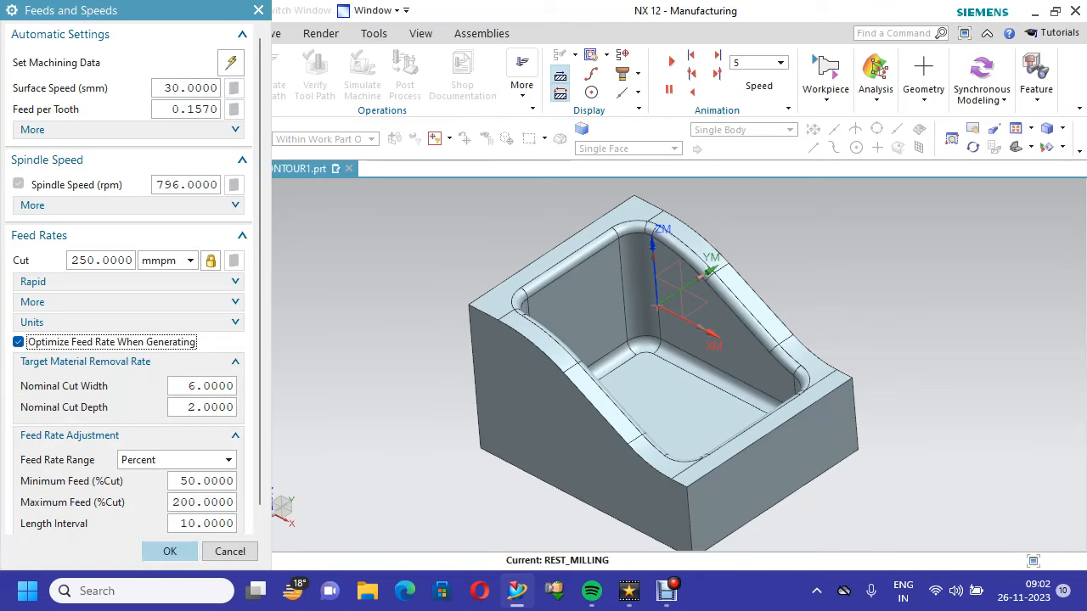
click(170, 551)
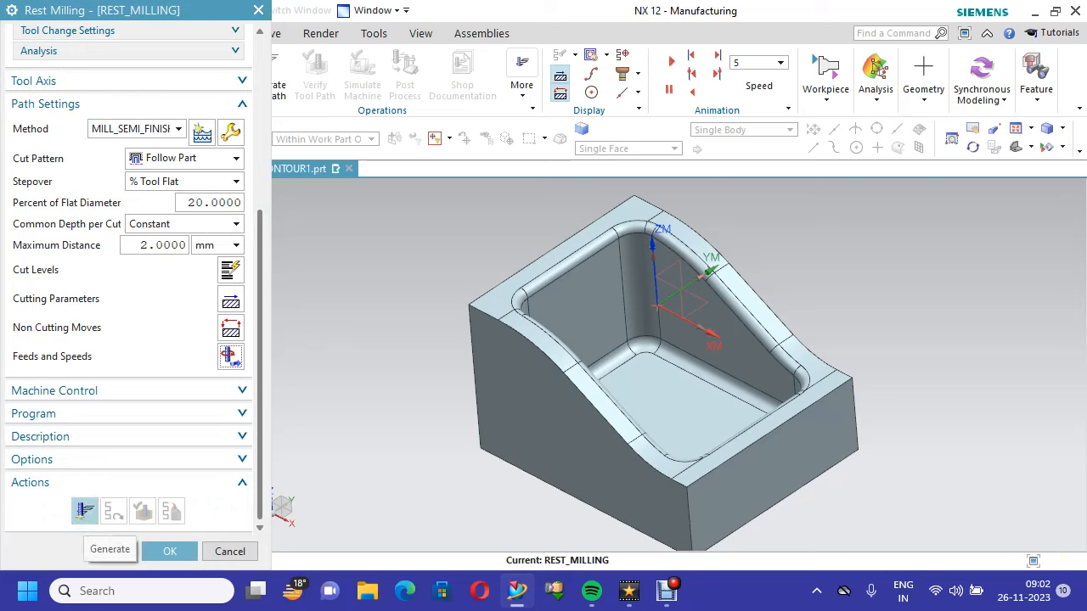
click(84, 510)
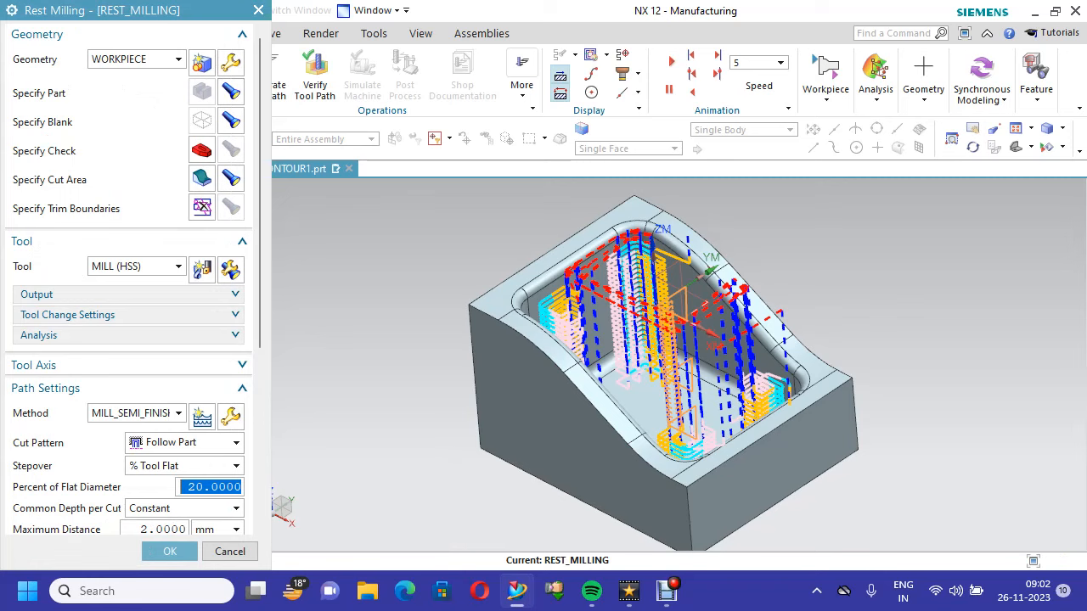
Set the Rest Milling maximum distance per cut to 0.2 mm
scroll(127, 280, down, 4)
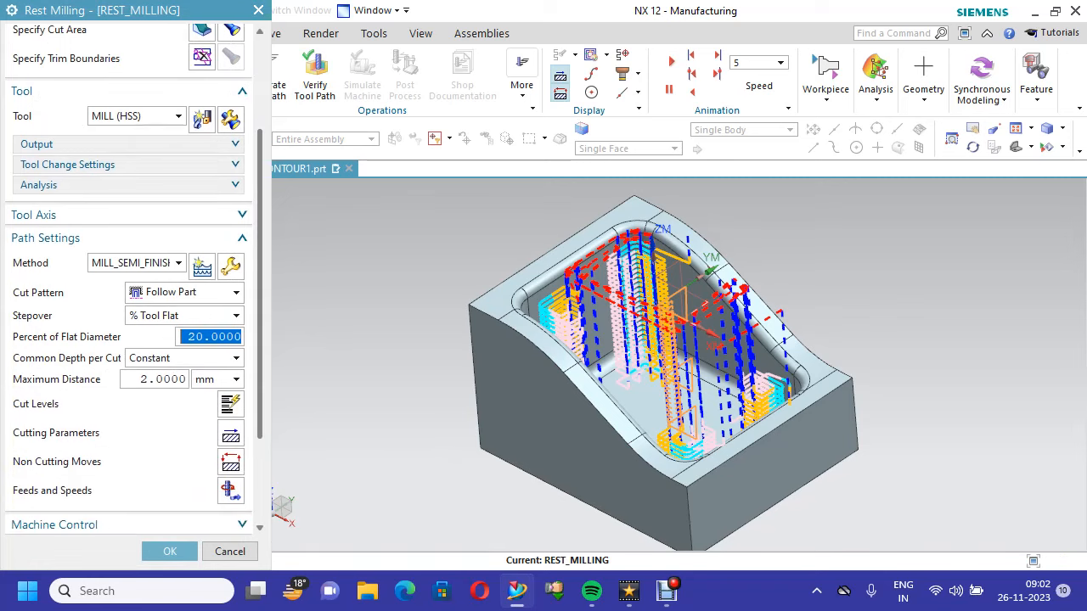
double_click(162, 380)
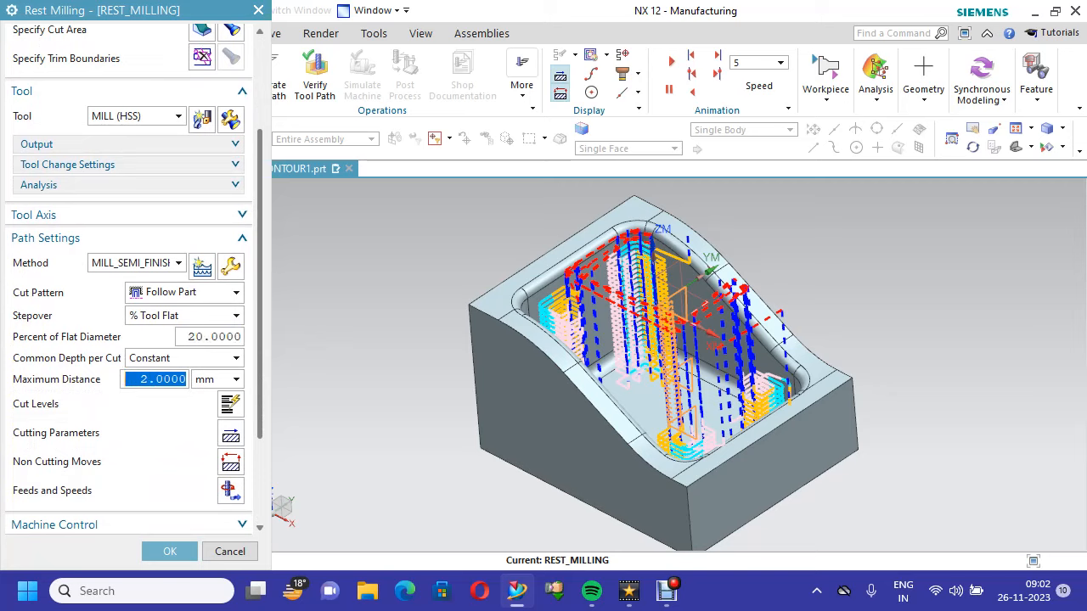
text(.)
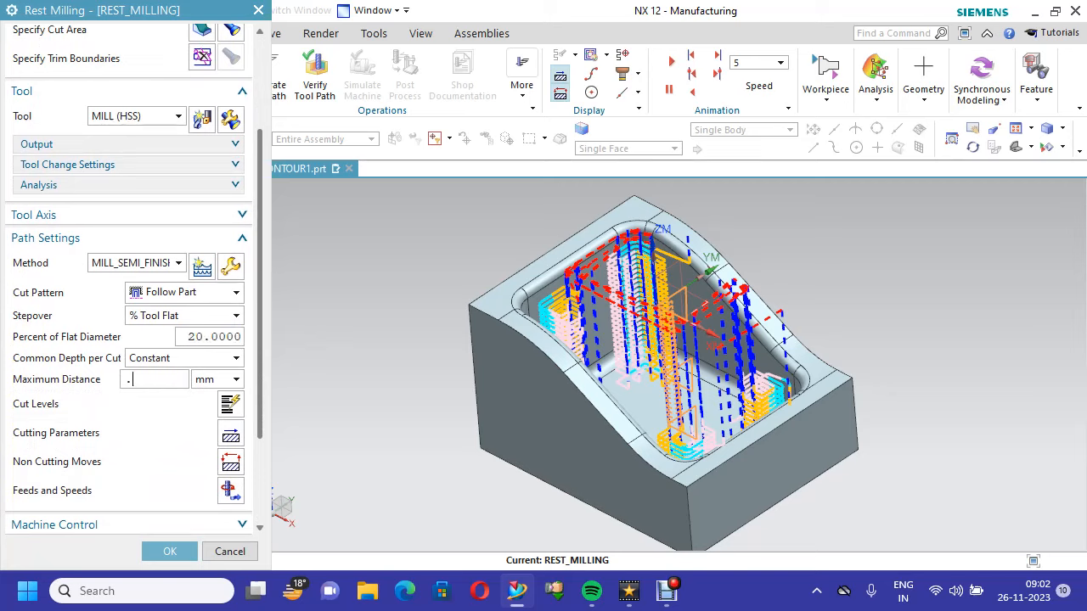
text(2)
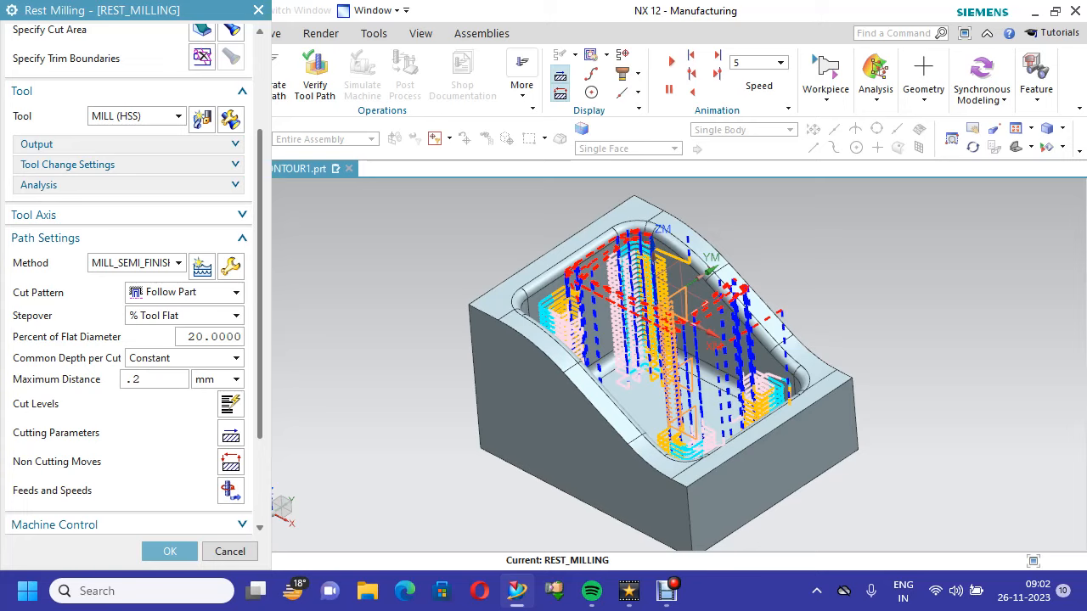
key(Tab)
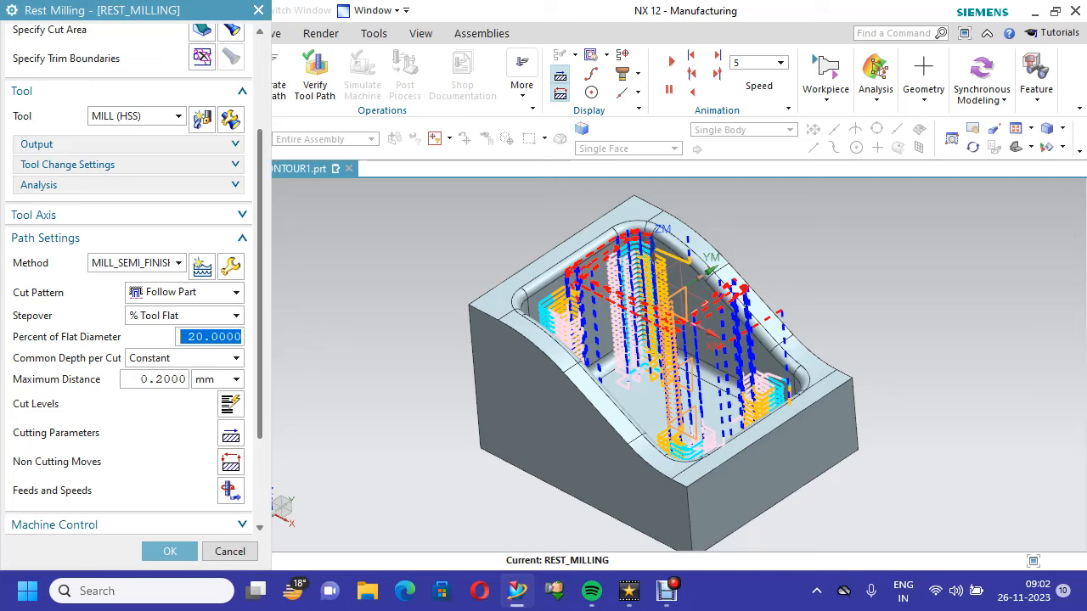
Regenerate the Rest Milling tool path with the finer cut distance and accept the operation
scroll(127, 280, down, 3)
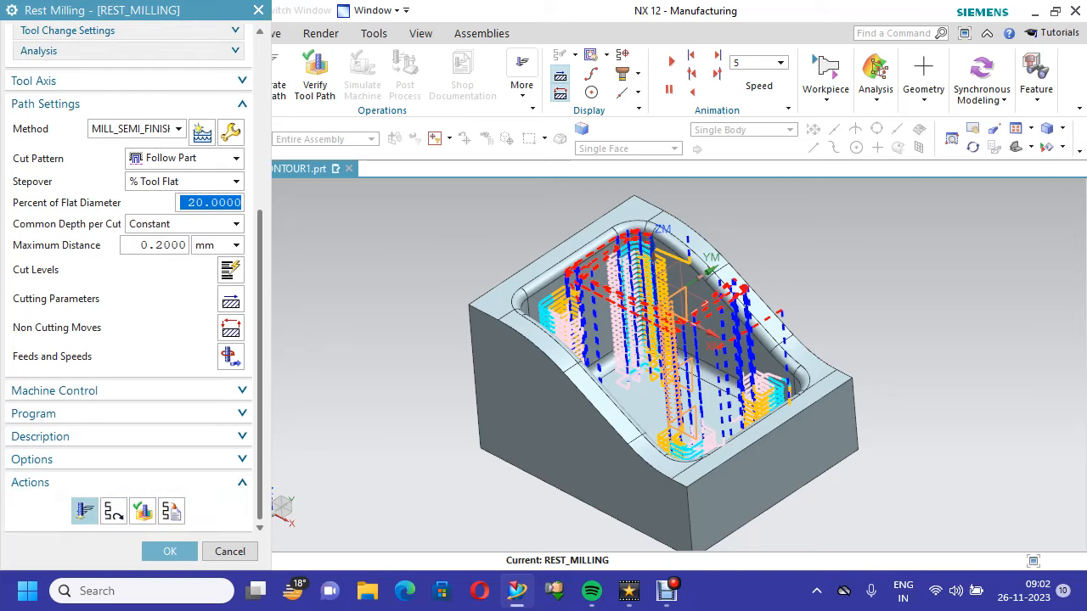
click(84, 510)
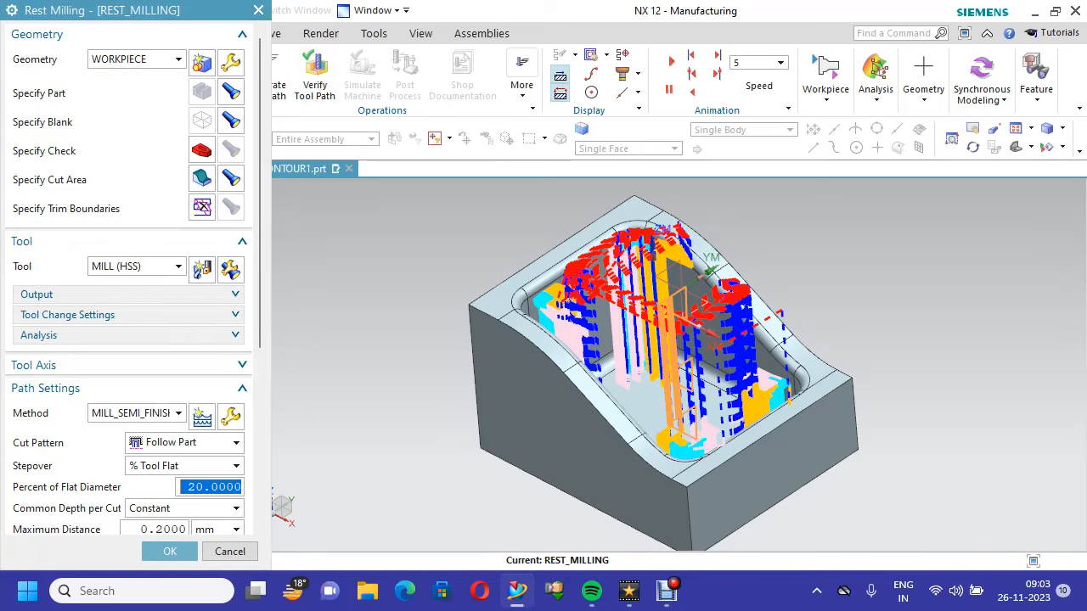
click(170, 551)
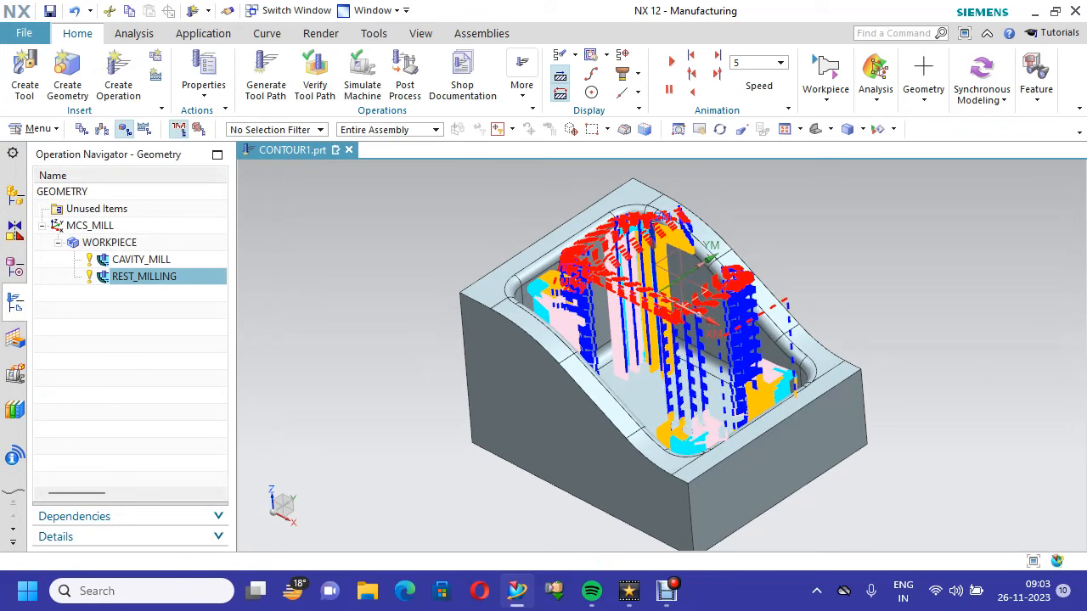
Verify the CAVITY_MILL and REST_MILLING tool paths together in a 3D Dynamic simulation at animation speed 4
click(141, 259)
ctrl+click(144, 276)
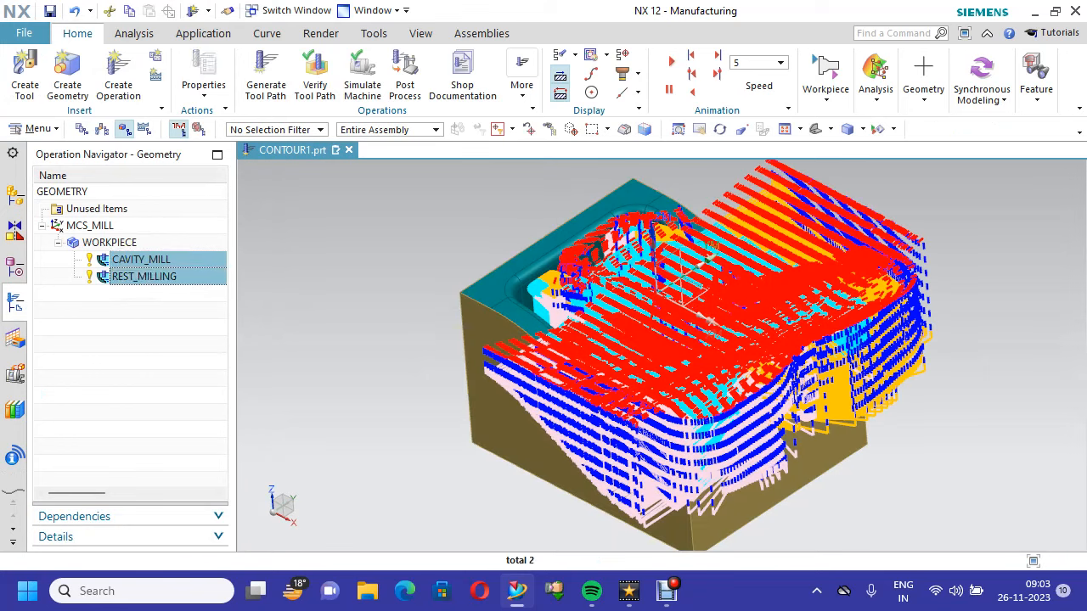
right_click(165, 277)
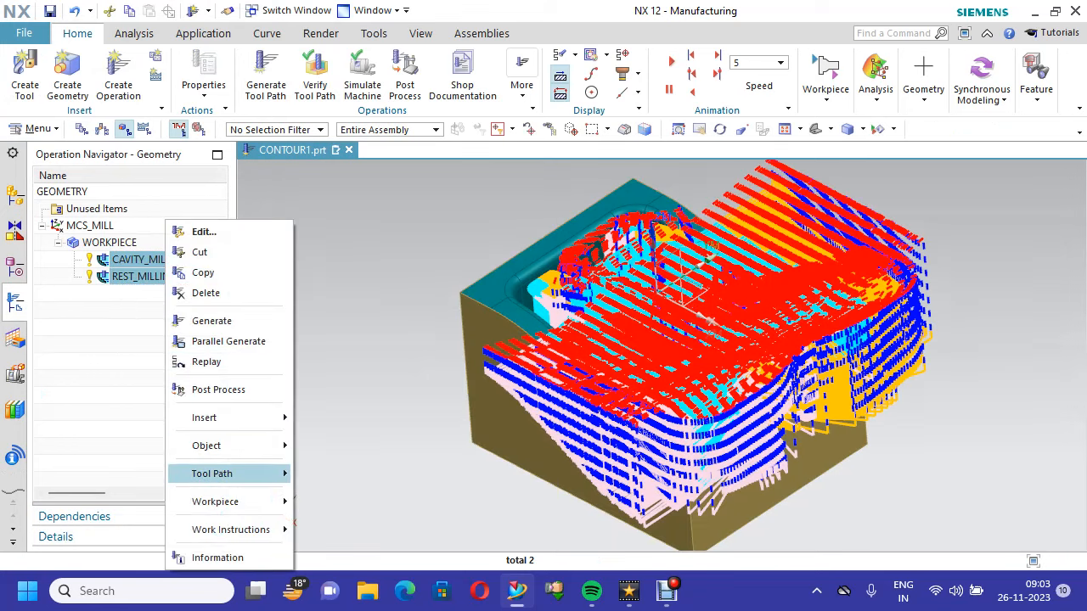
mouse_move(212, 474)
click(318, 446)
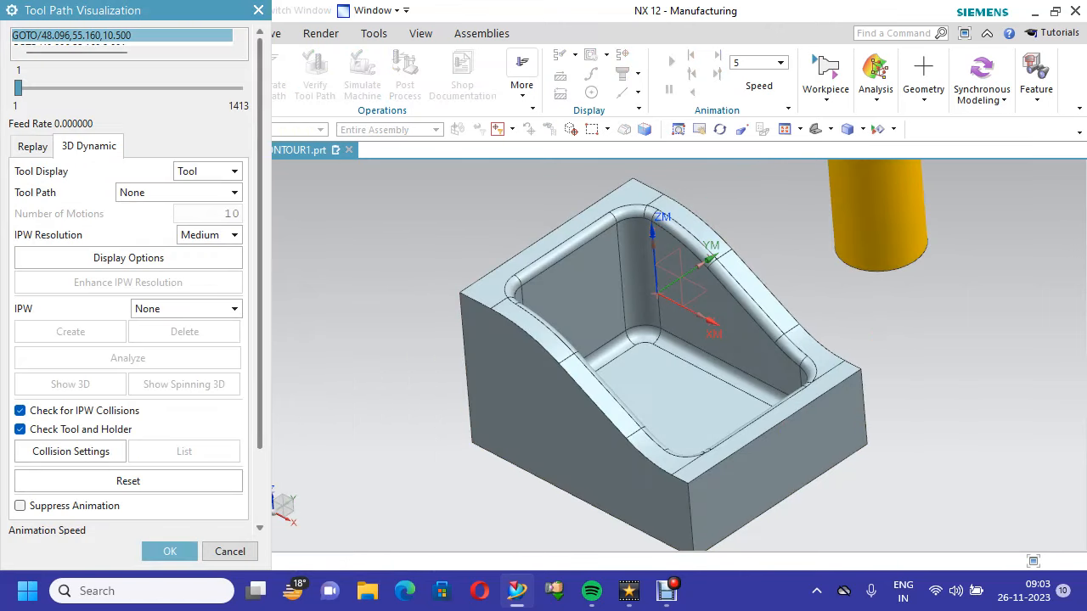
scroll(214, 476, down, 2)
drag(214, 476, 91, 476)
click(128, 517)
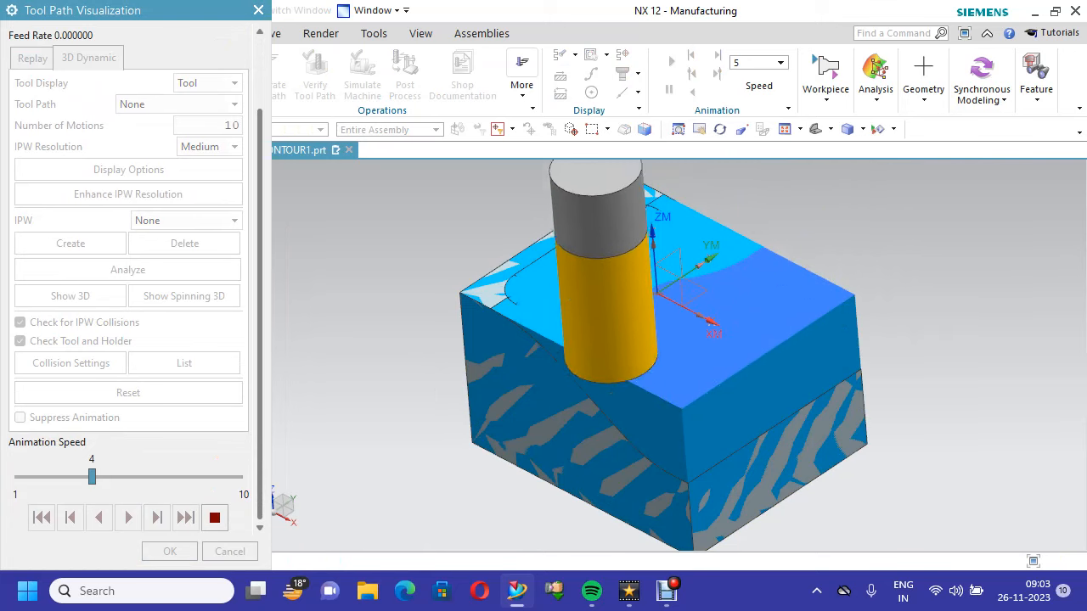
Raise the running simulation's animation speed to 8 and on to 10 for the Cavity Mill roughing
drag(92, 476, 190, 476)
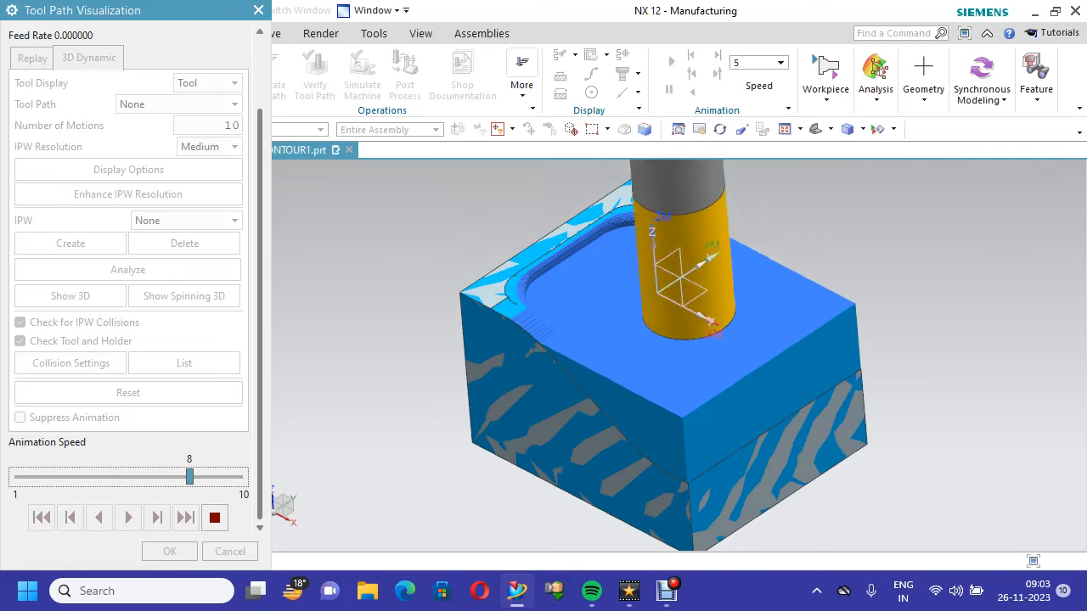
key(Right)
key(Right)
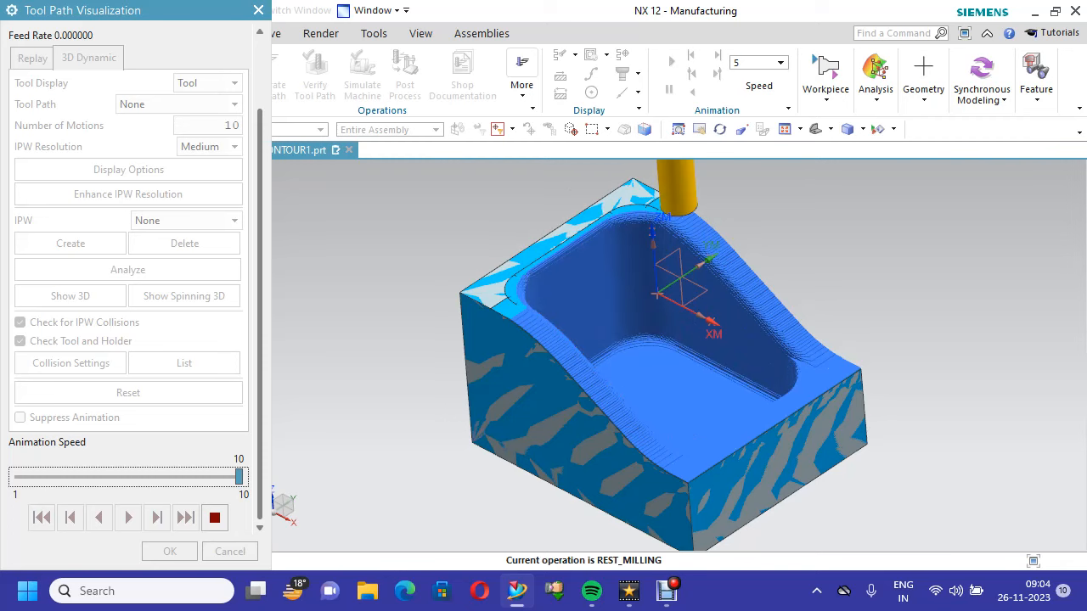
Slow the simulation to animation speed 2 for the Rest Milling cuts, and raise it in stages to 8
key(Left)
key(Left)
key(Left)
key(Left)
key(Left)
key(Left)
key(Left)
key(Left)
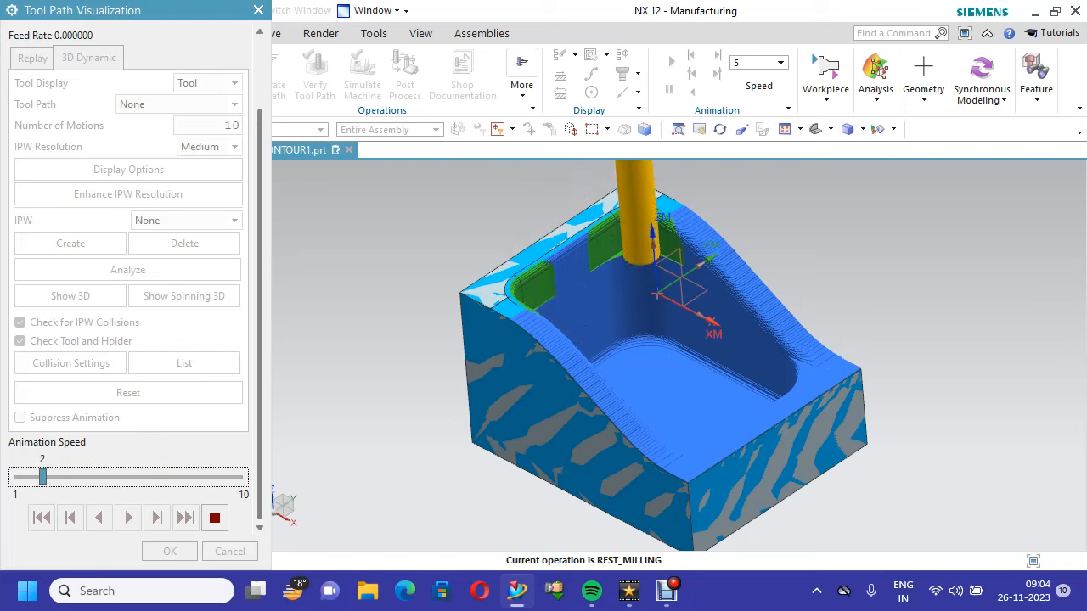
key(Right)
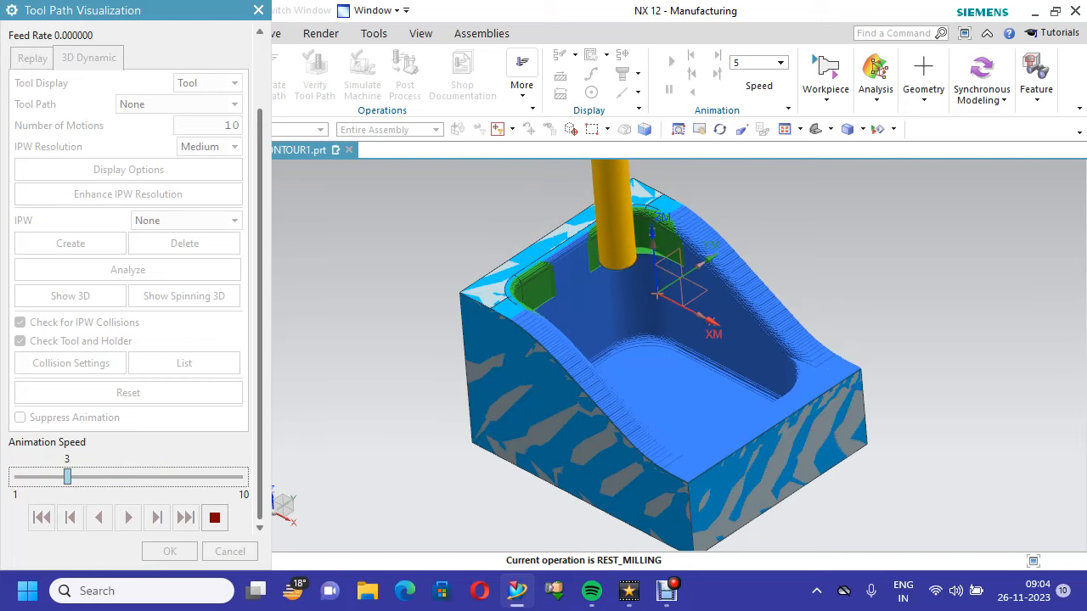
key(Right)
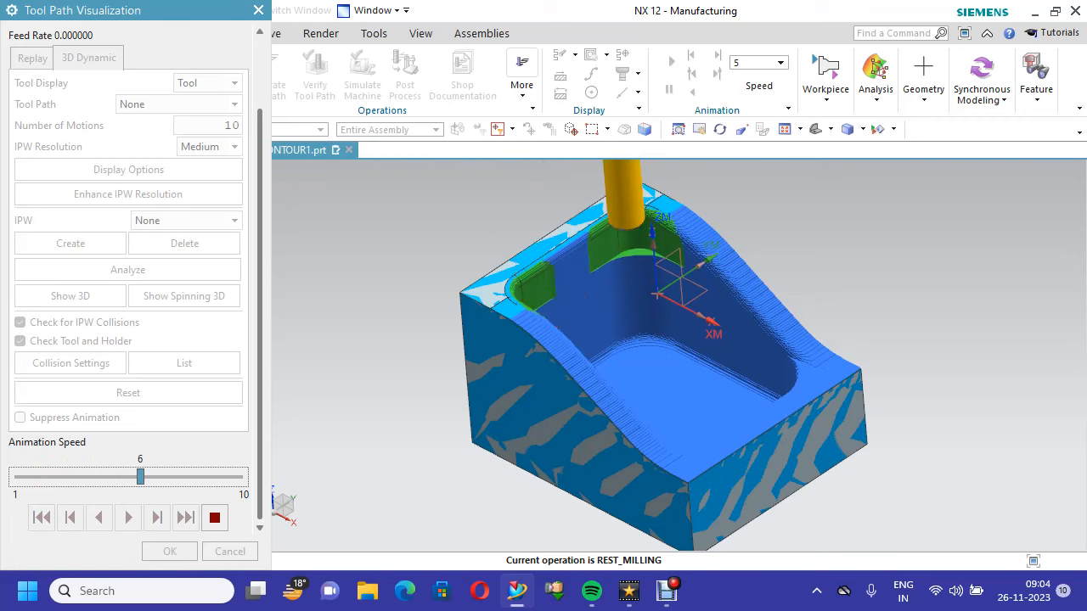
key(Right)
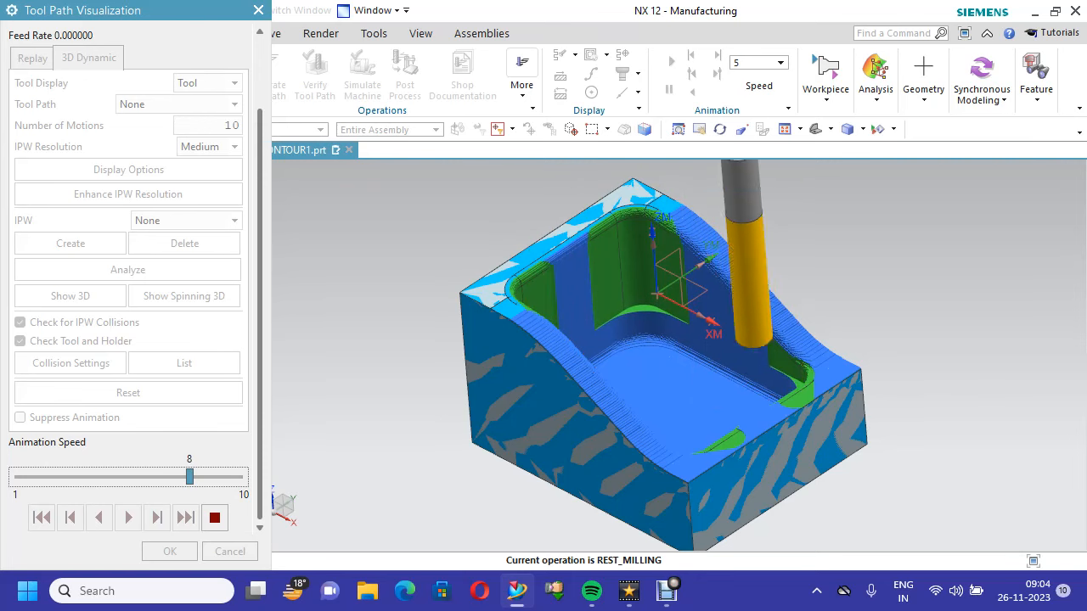
Examine the rest-milled corners and floor of the simulated pocket up close, and close the tool path visualization
scroll(737, 366, up, 2)
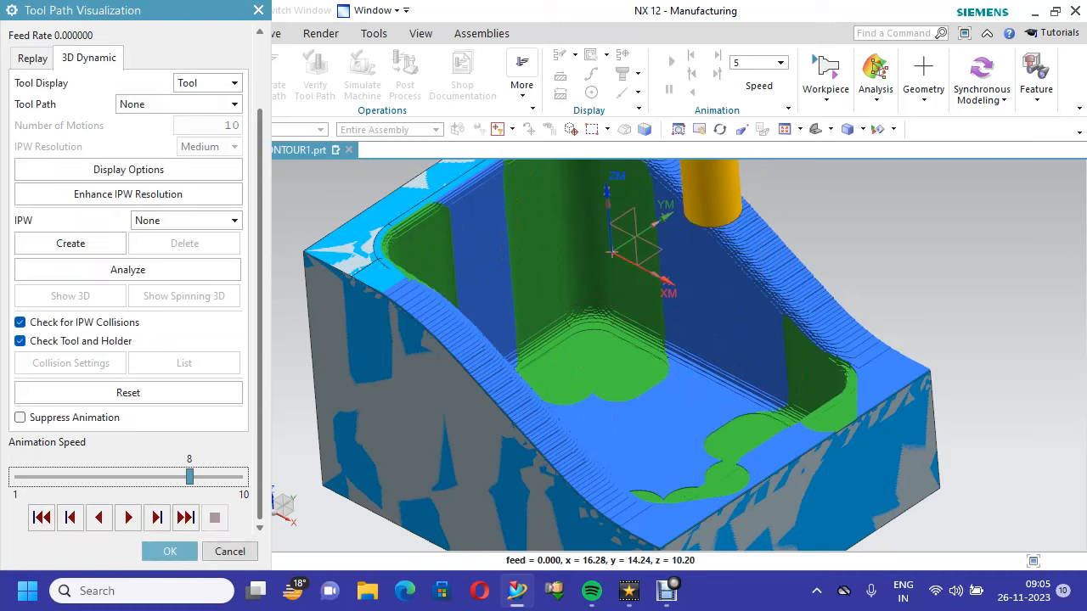
scroll(674, 433, up, 4)
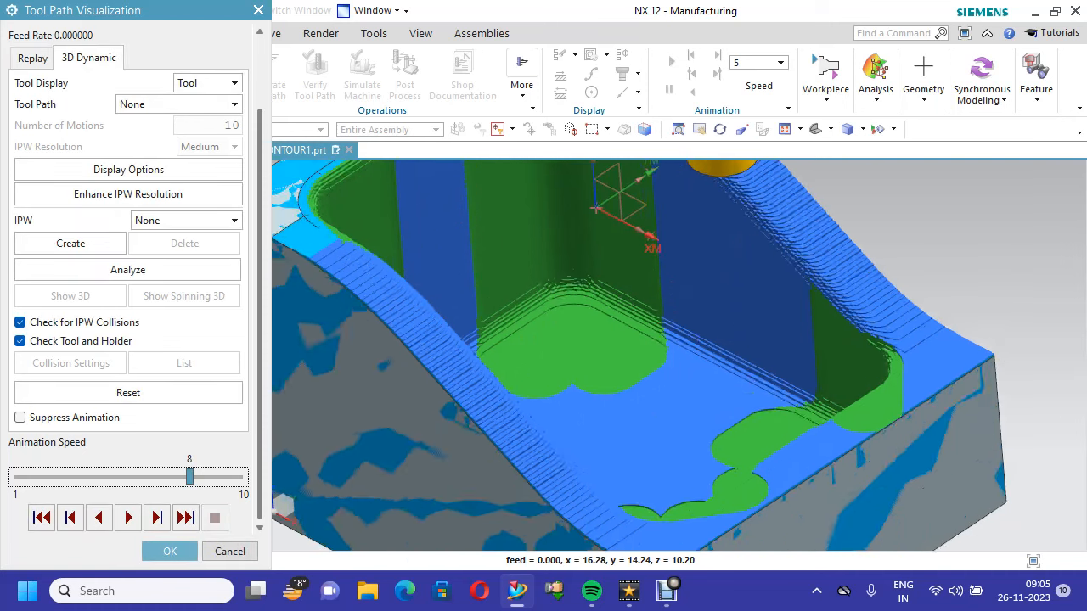
scroll(675, 433, down, 4)
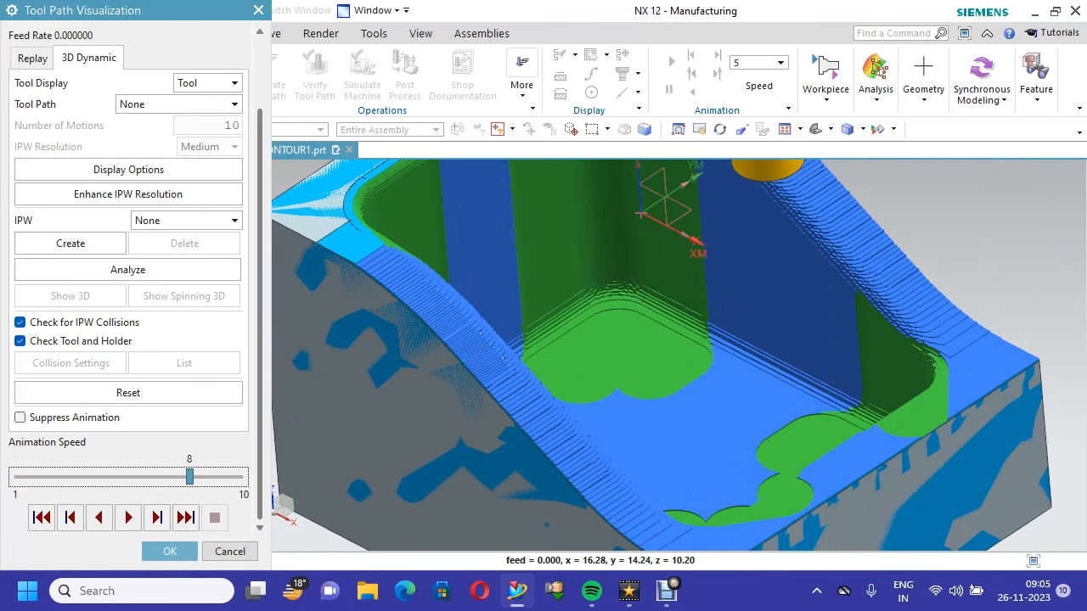
scroll(811, 481, down, 1)
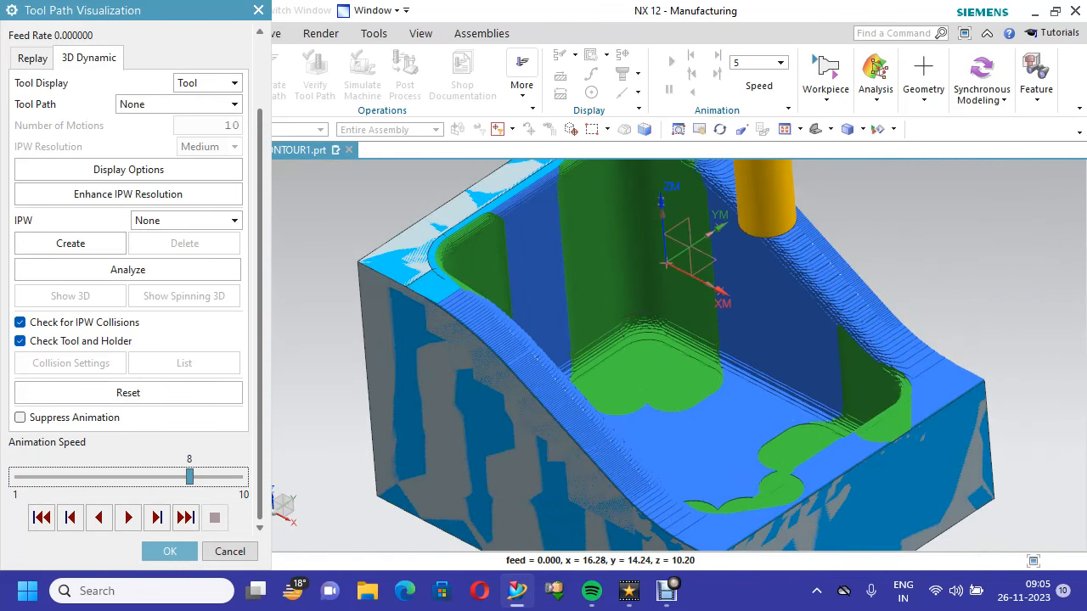
click(170, 551)
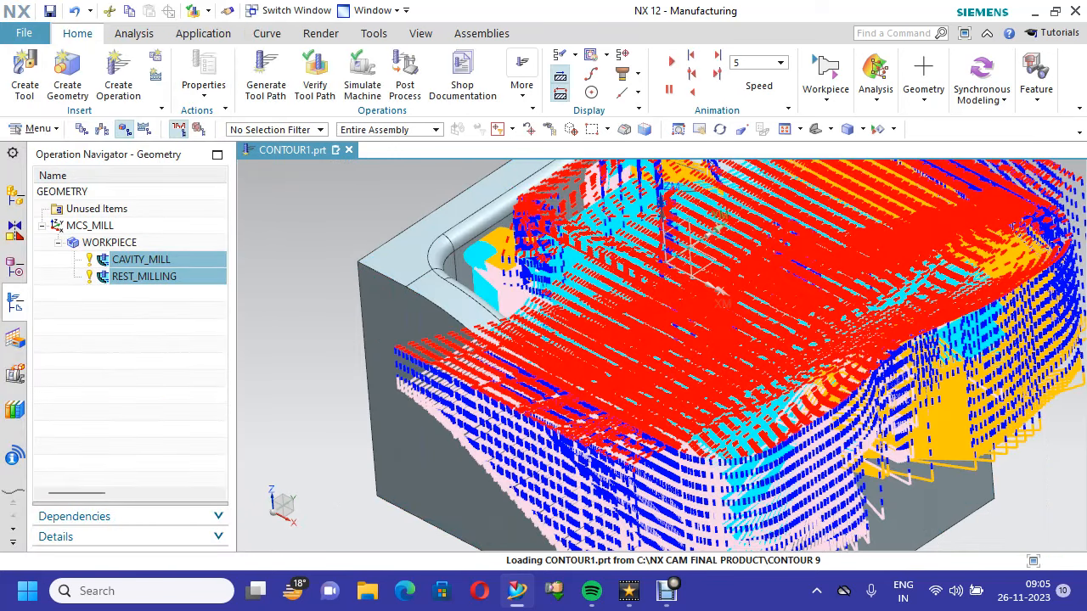
Save the CONTOUR1 part file
click(49, 11)
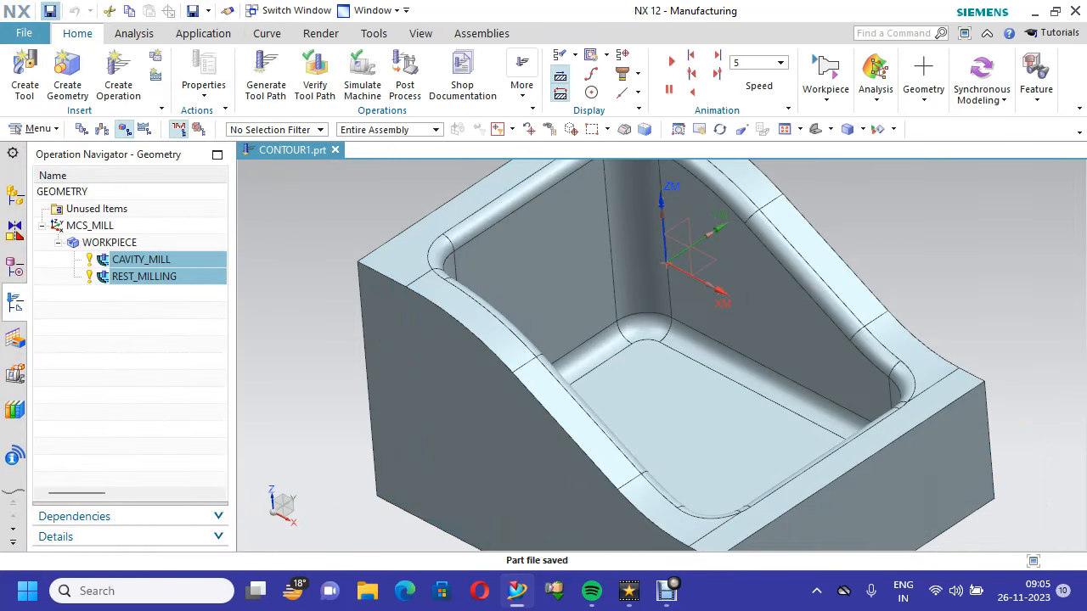
right_click(291, 188)
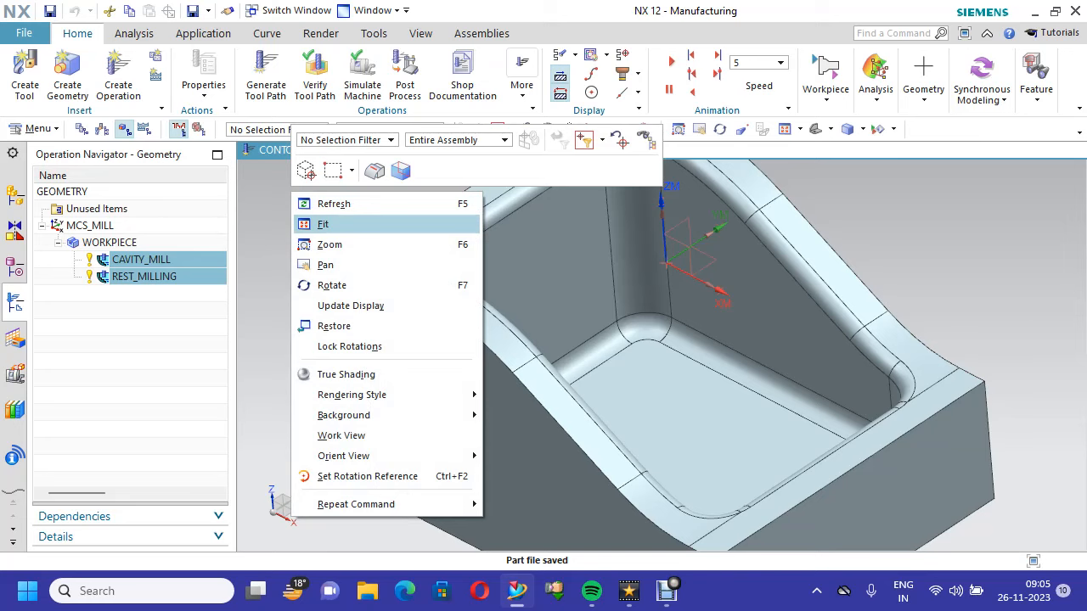
click(321, 220)
scroll(528, 409, up, 1)
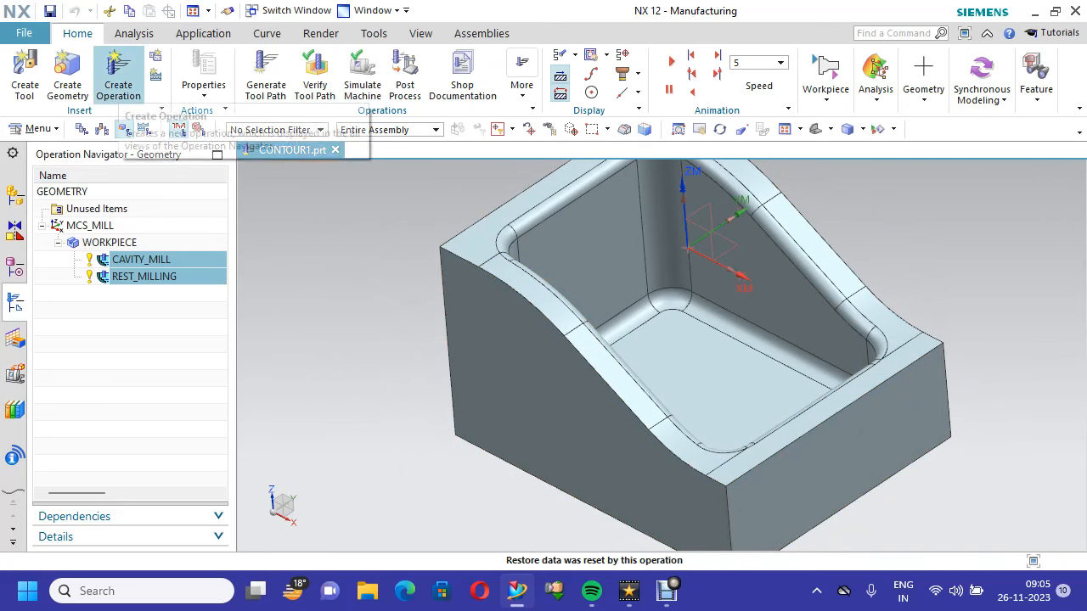
Create a mill_contour FIXED_CONTOUR operation on WORKPIECE with the MILL_FINISH method
click(118, 76)
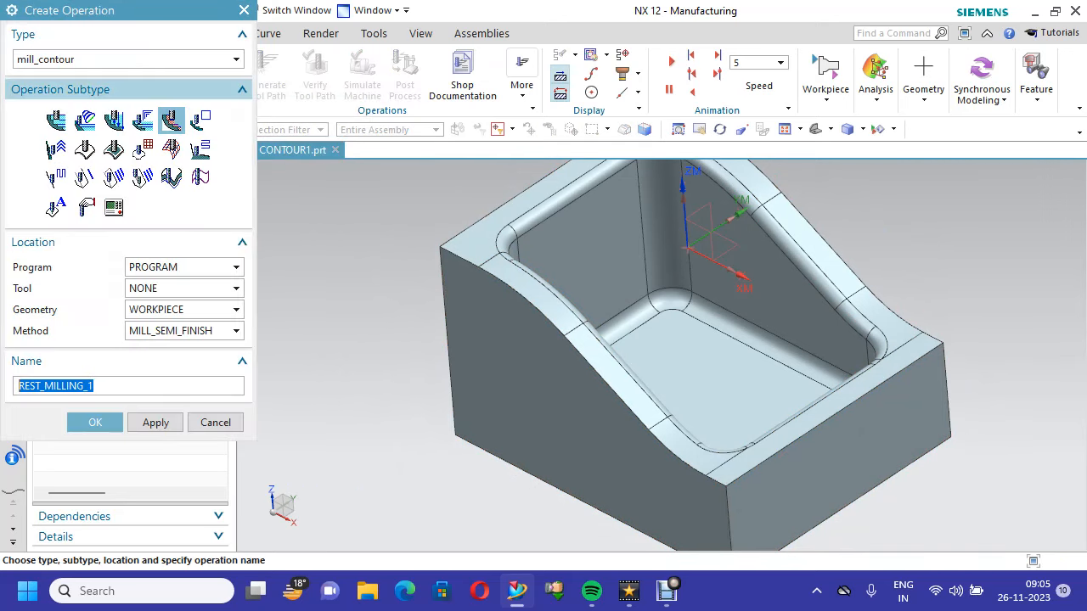
click(84, 148)
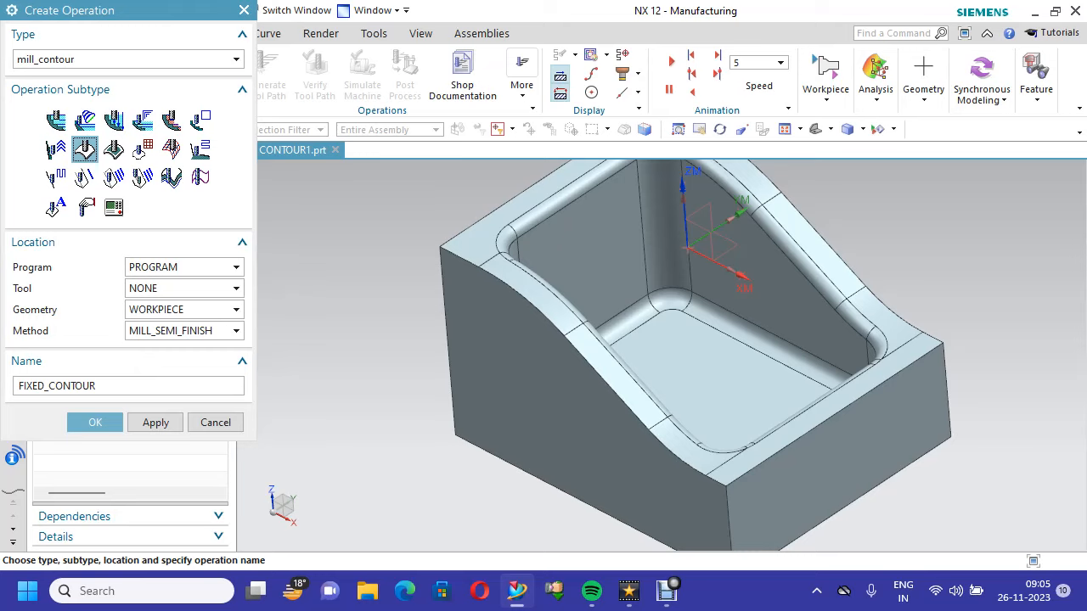
click(185, 331)
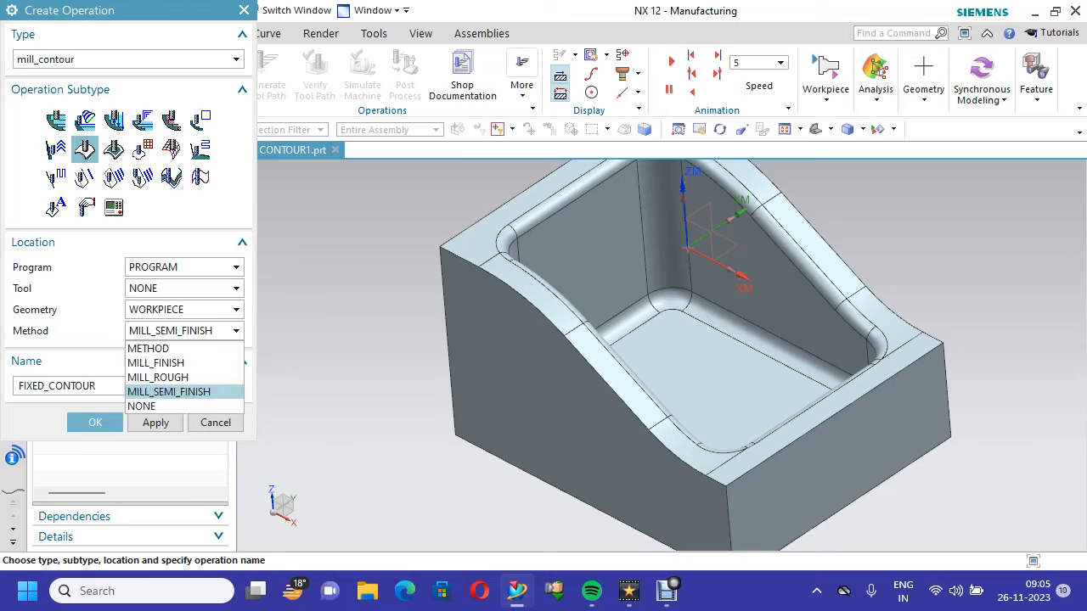
click(157, 363)
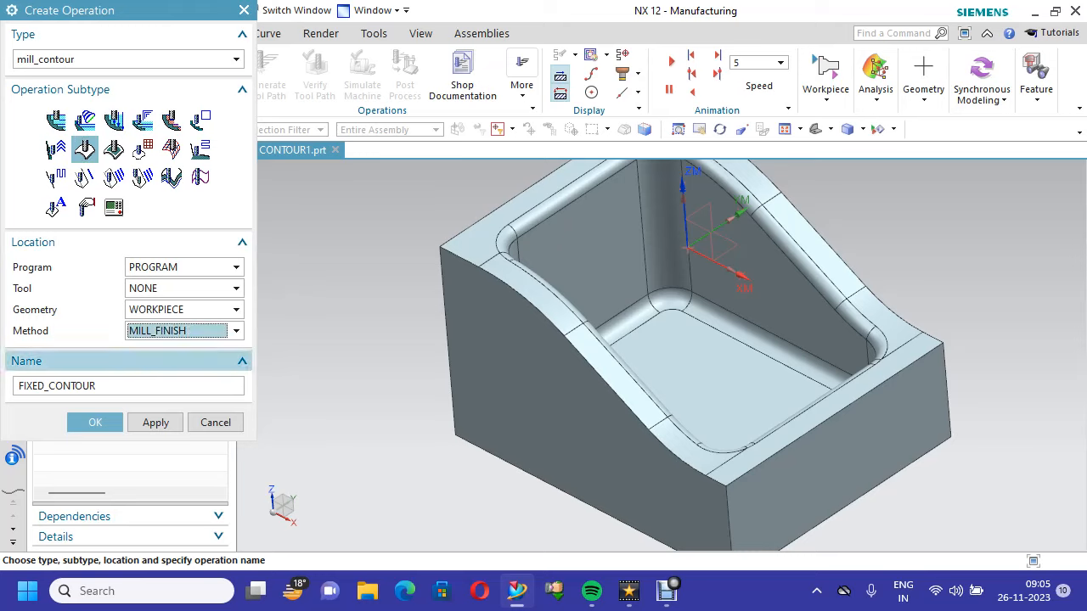
click(95, 422)
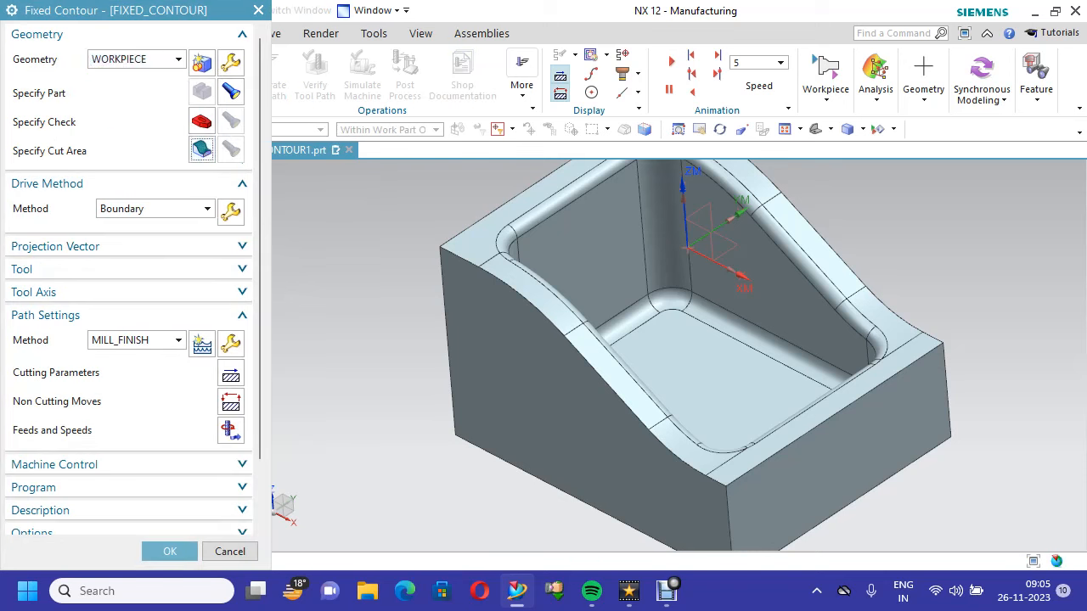
Specify the eight connected faces of the contoured top rim around the pocket as the operation's cut area
click(202, 150)
click(510, 227)
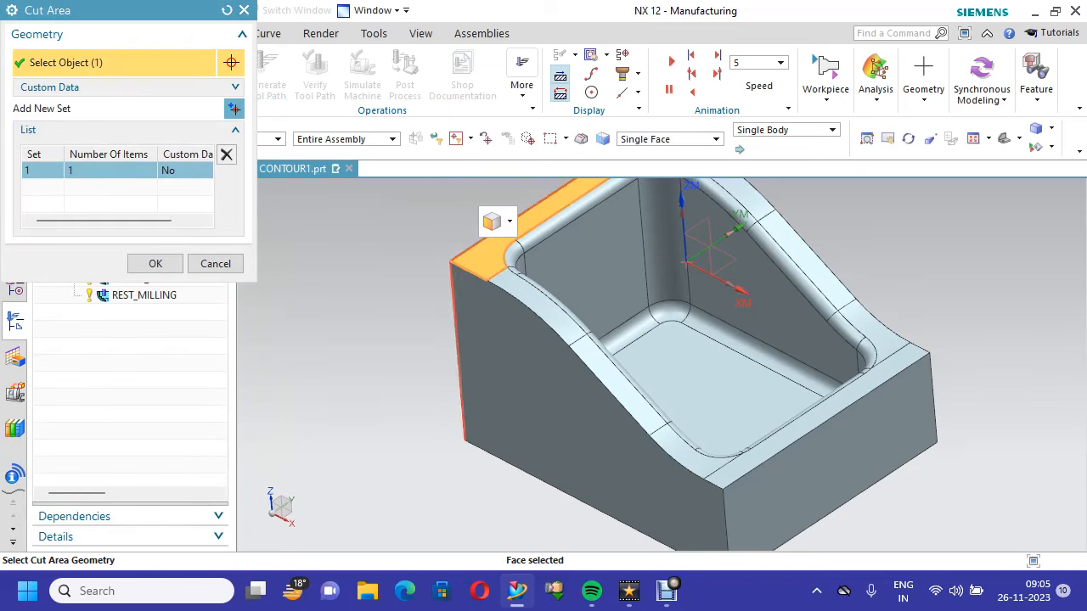
click(539, 293)
click(618, 367)
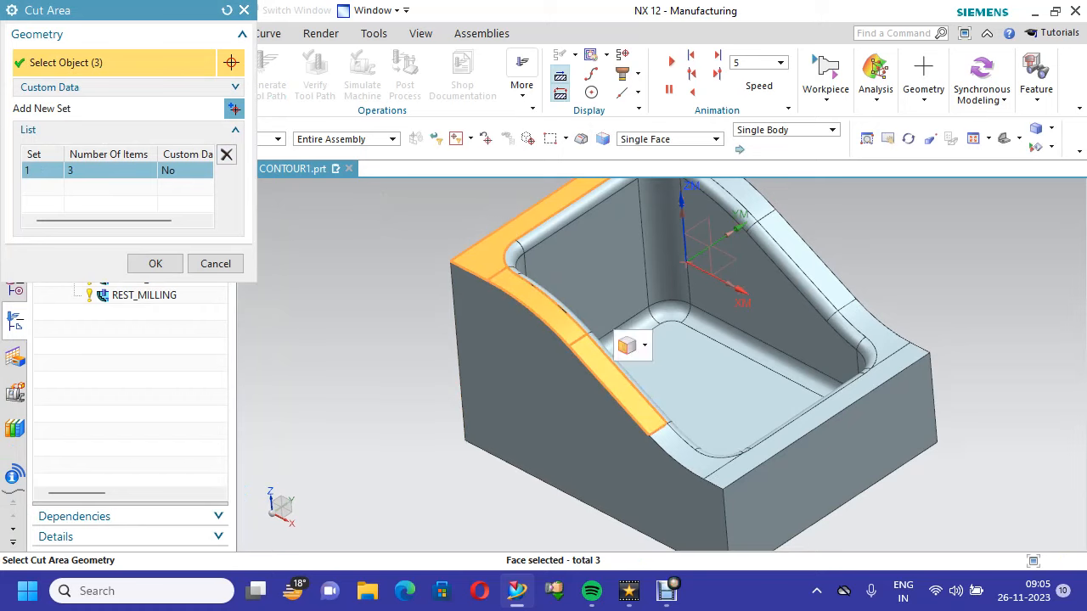
click(698, 463)
click(745, 448)
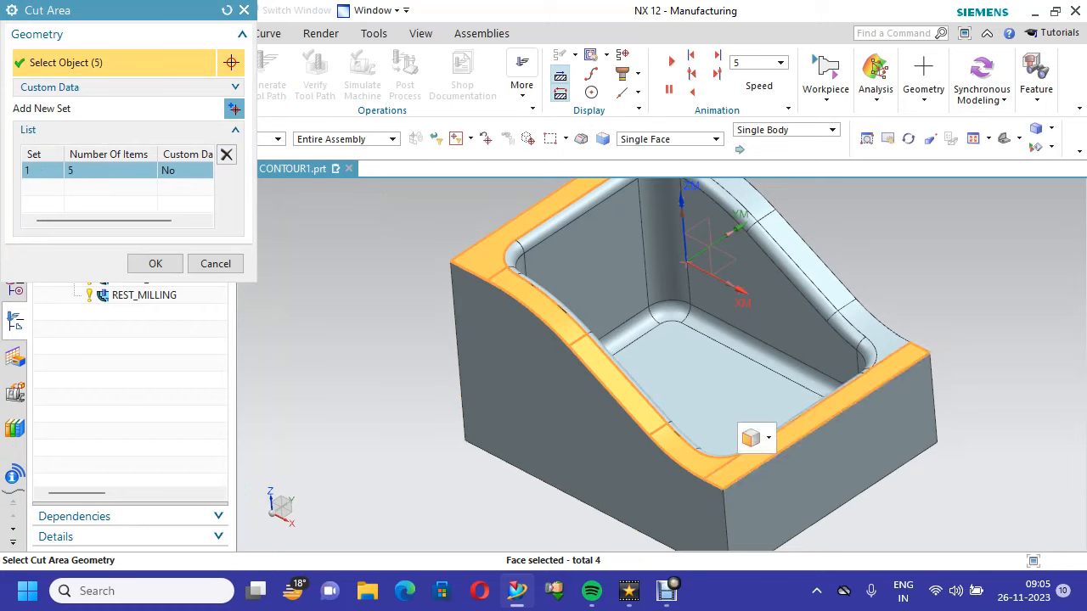
click(911, 321)
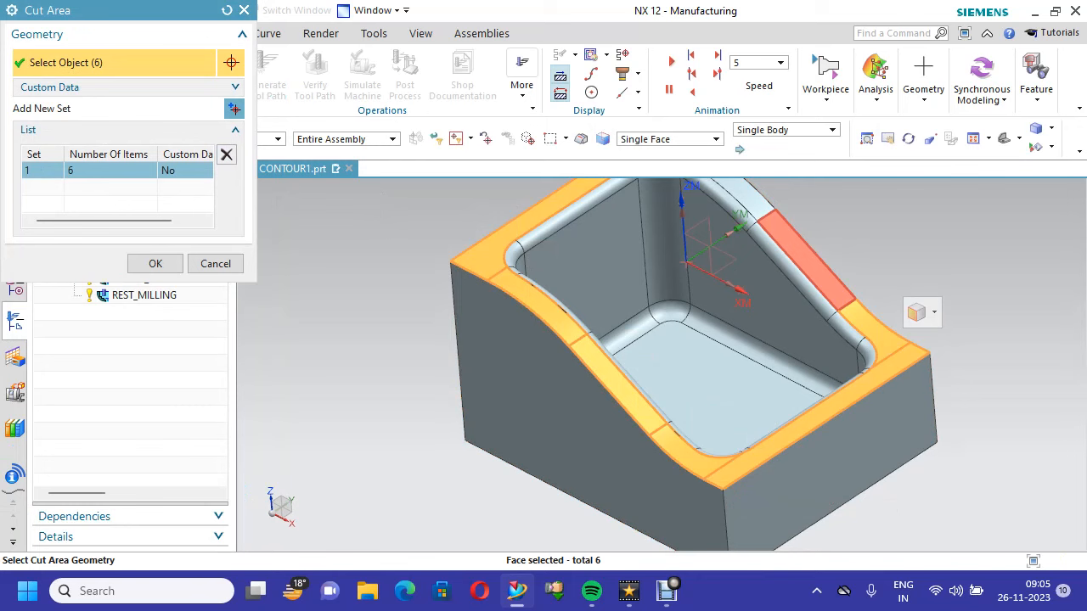
click(852, 267)
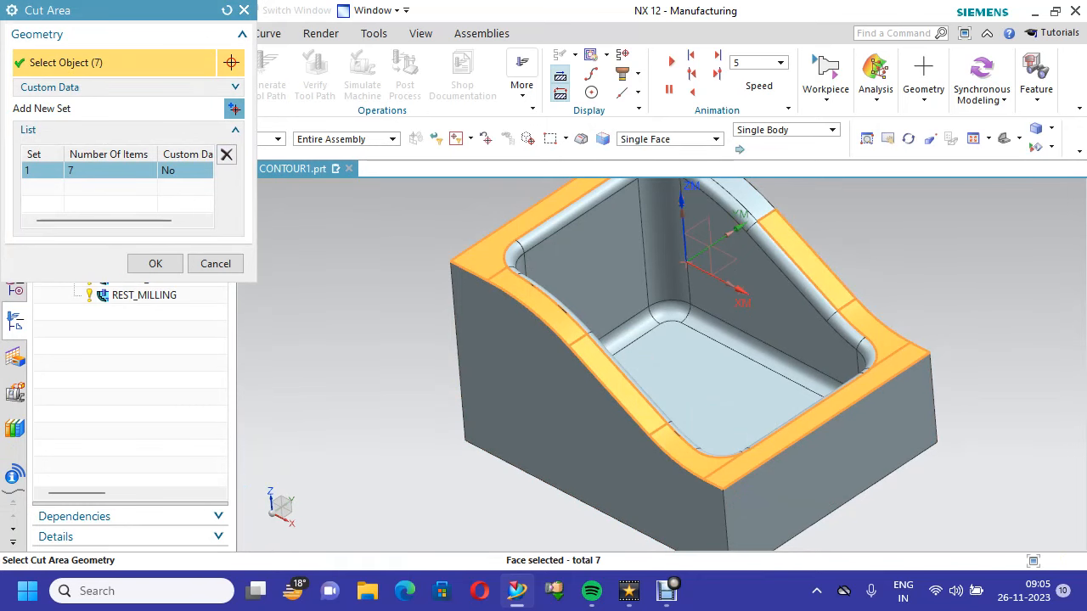
right_click(386, 195)
click(416, 278)
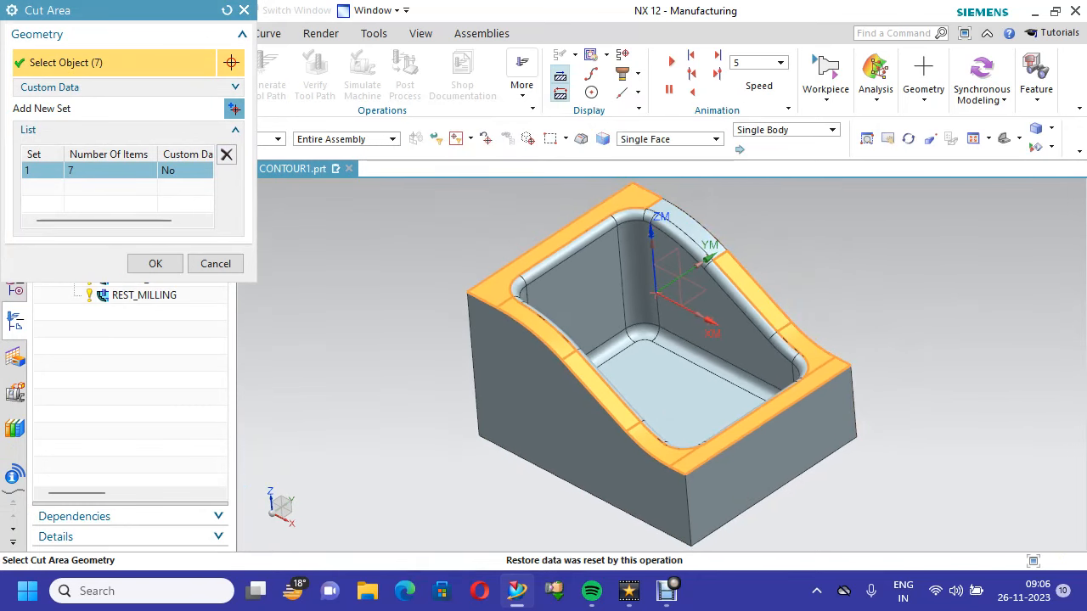
scroll(705, 228, up, 2)
click(712, 211)
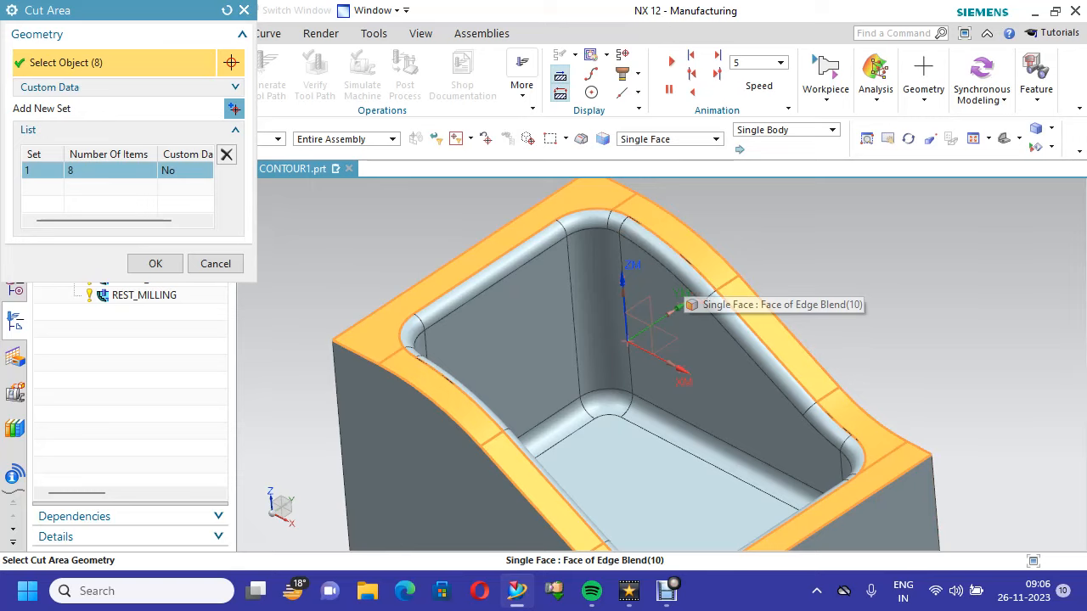
scroll(584, 455, down, 2)
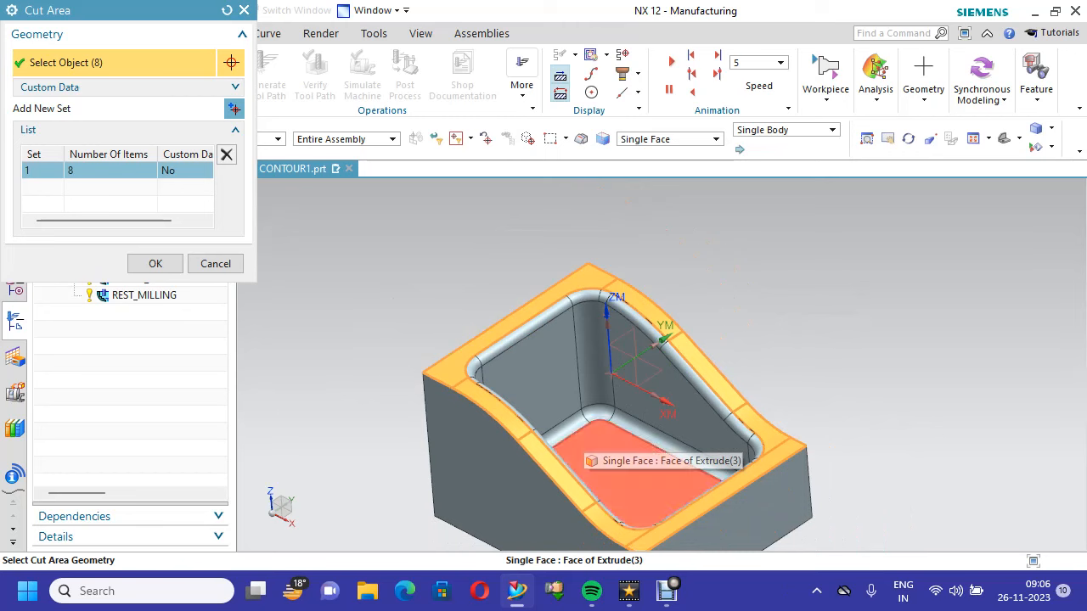
scroll(675, 548, up, 2)
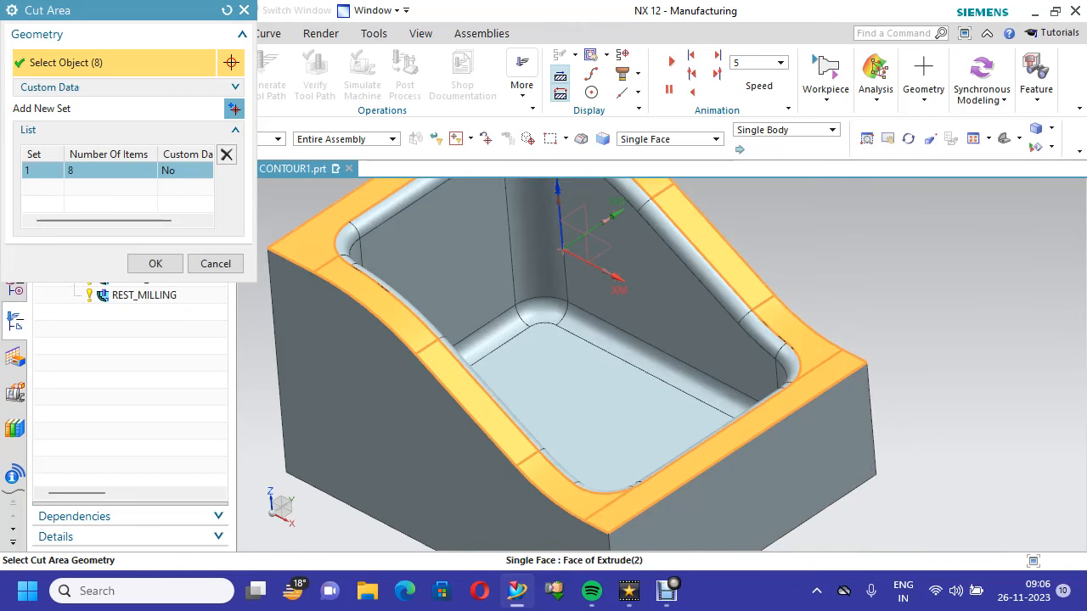
click(155, 263)
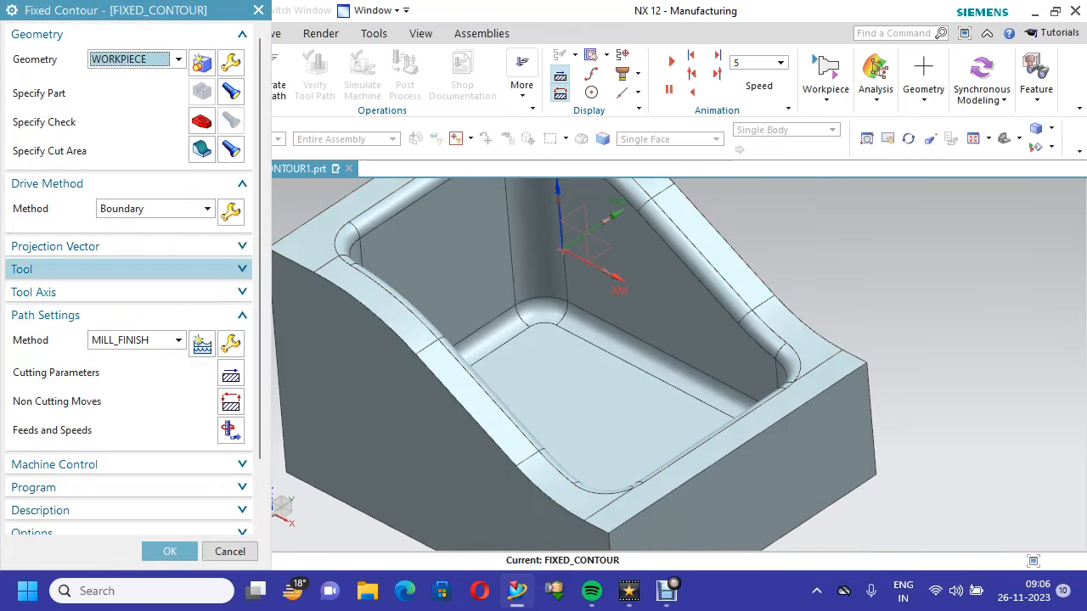
Change the Fixed Contour drive method to Area Milling and open its drive settings
scroll(132, 280, down, 2)
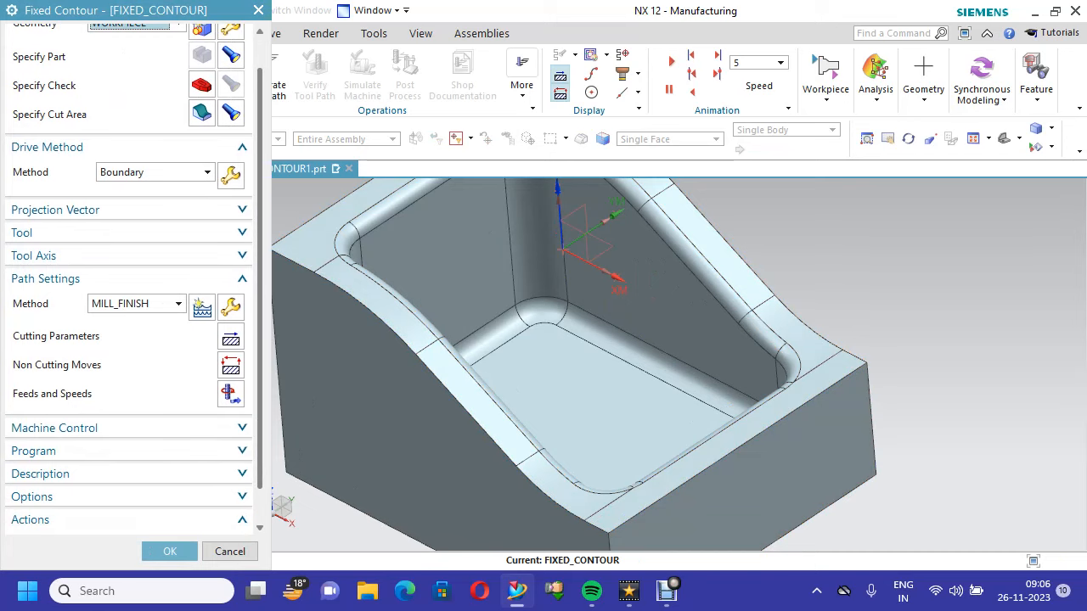
click(157, 172)
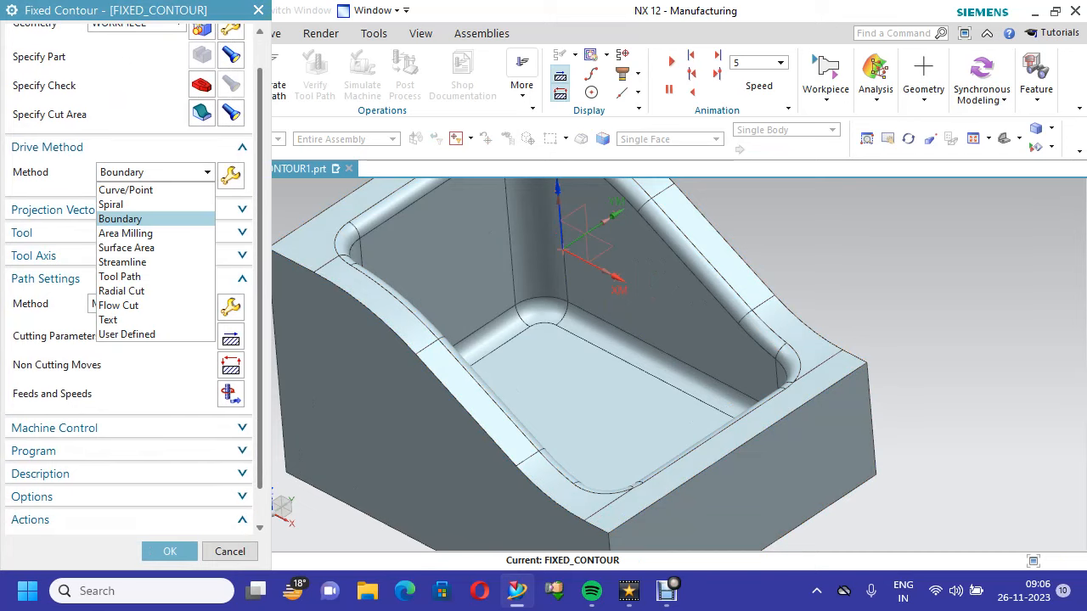
click(125, 233)
click(415, 320)
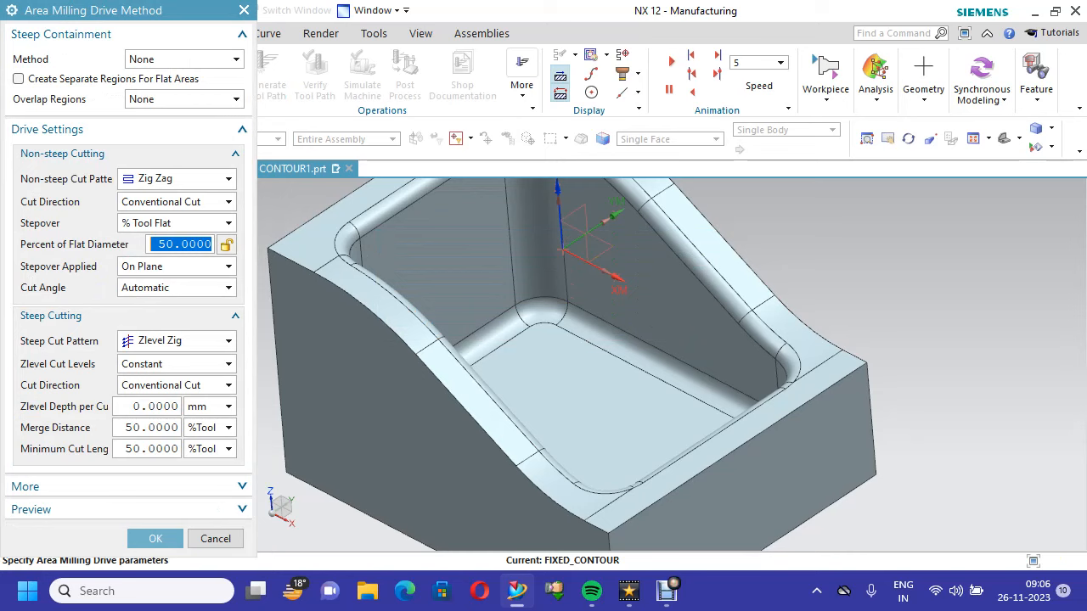
Choose the Zig Zag pattern with Conventional Cut direction for non-steep cutting
click(177, 180)
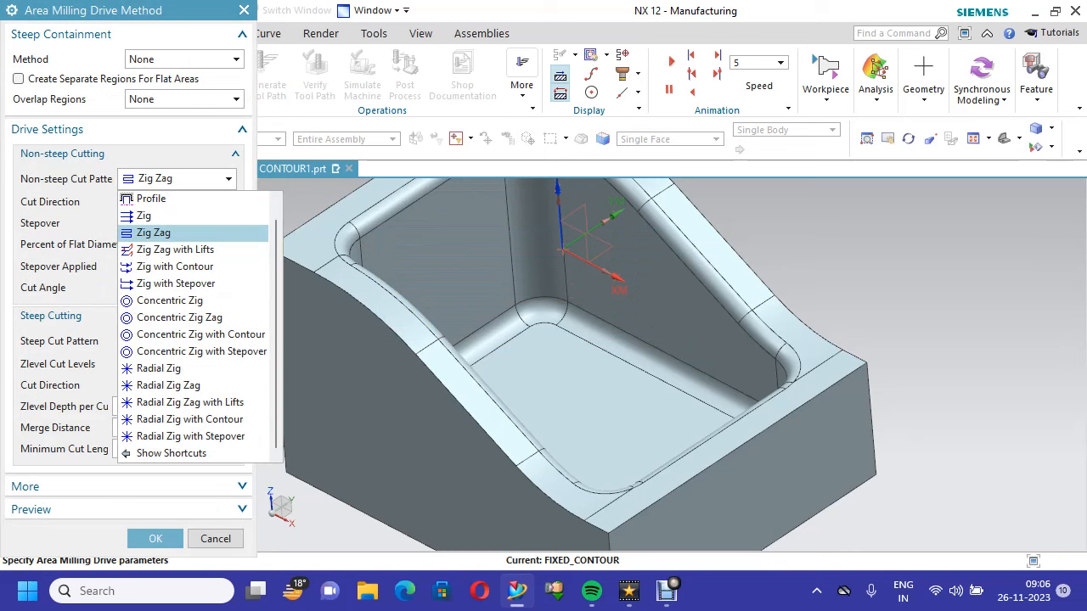
click(155, 233)
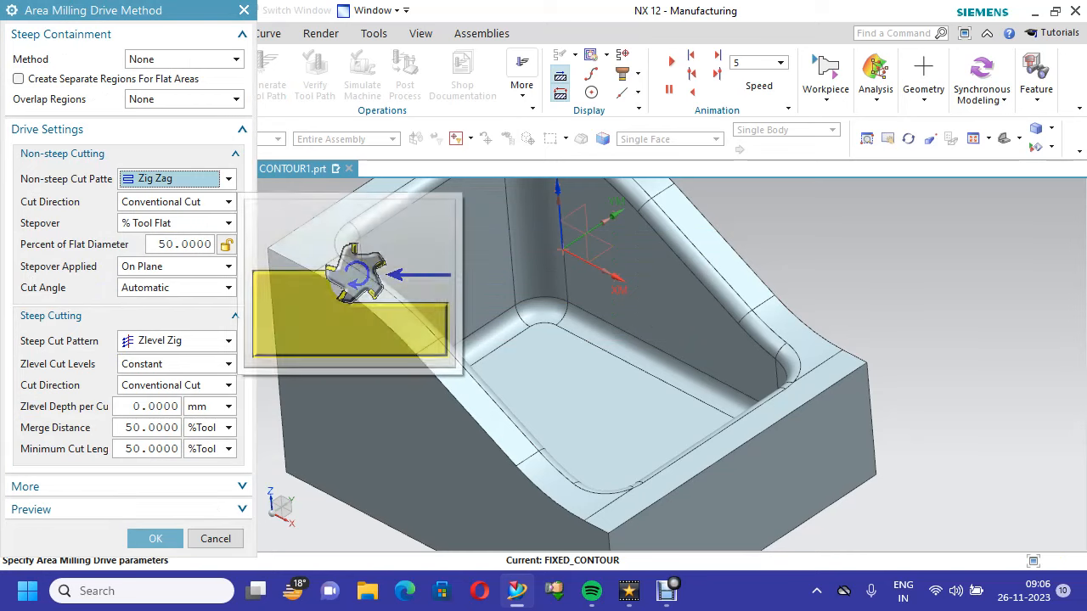
click(174, 202)
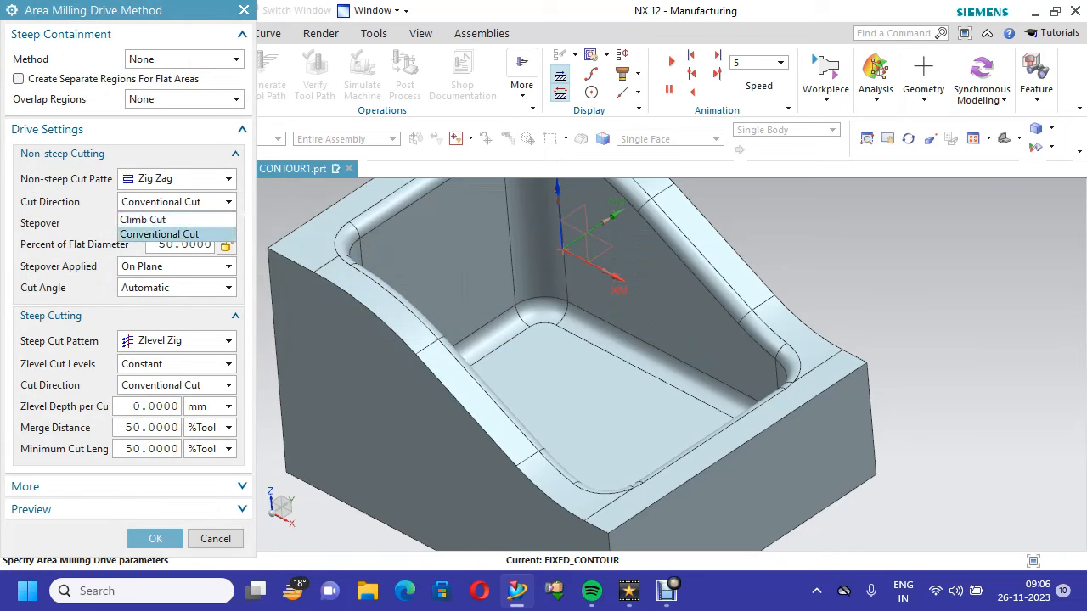
click(160, 234)
Set the non-steep stepover to Scallop with a maximum scallop height of 0.005, applied On Part
click(177, 222)
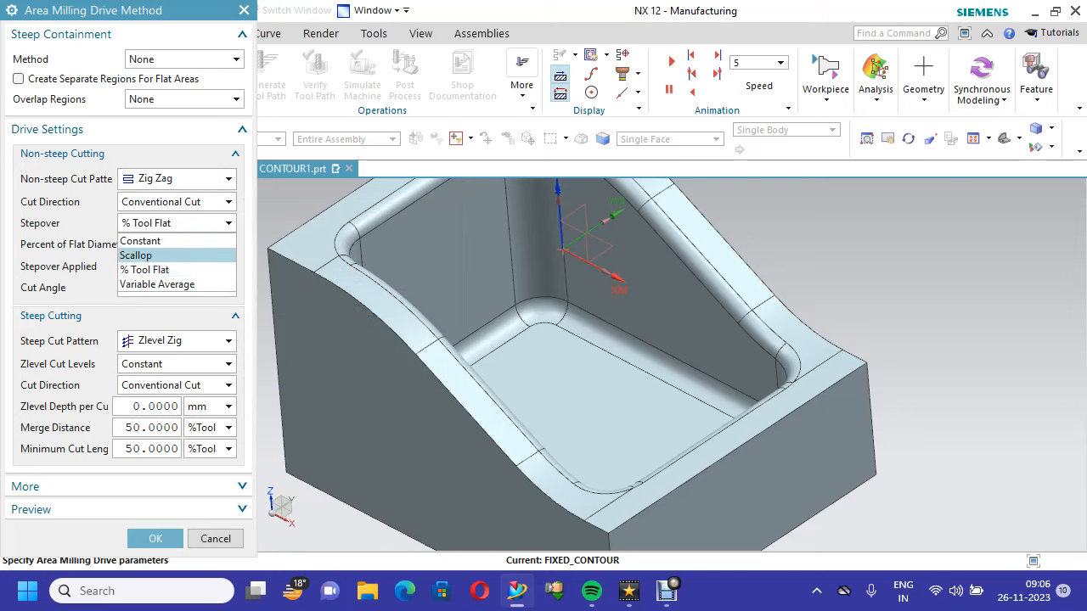
click(136, 255)
double_click(189, 245)
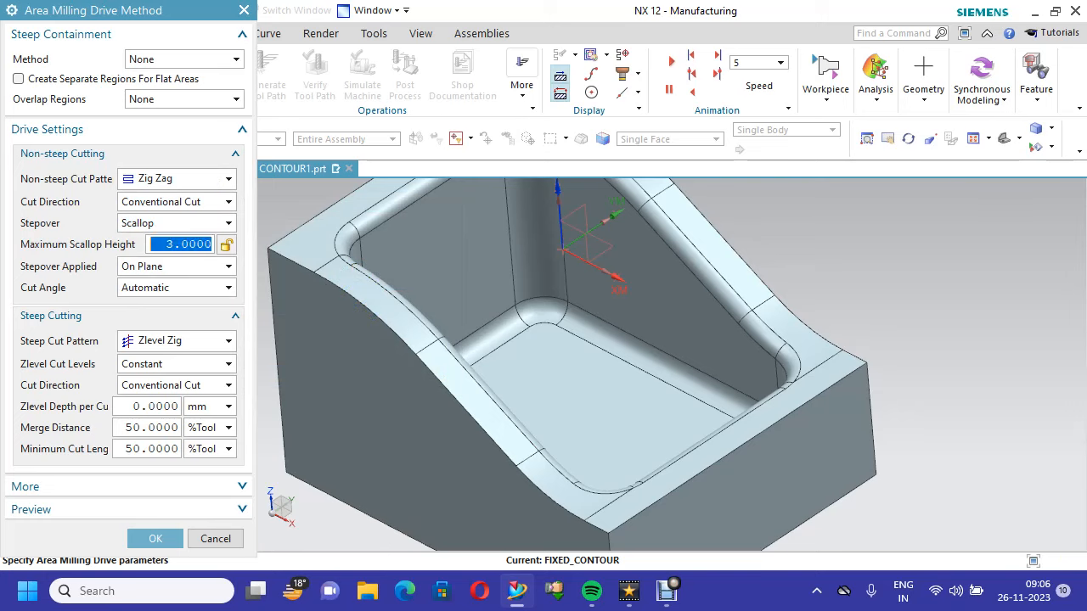
text(0)
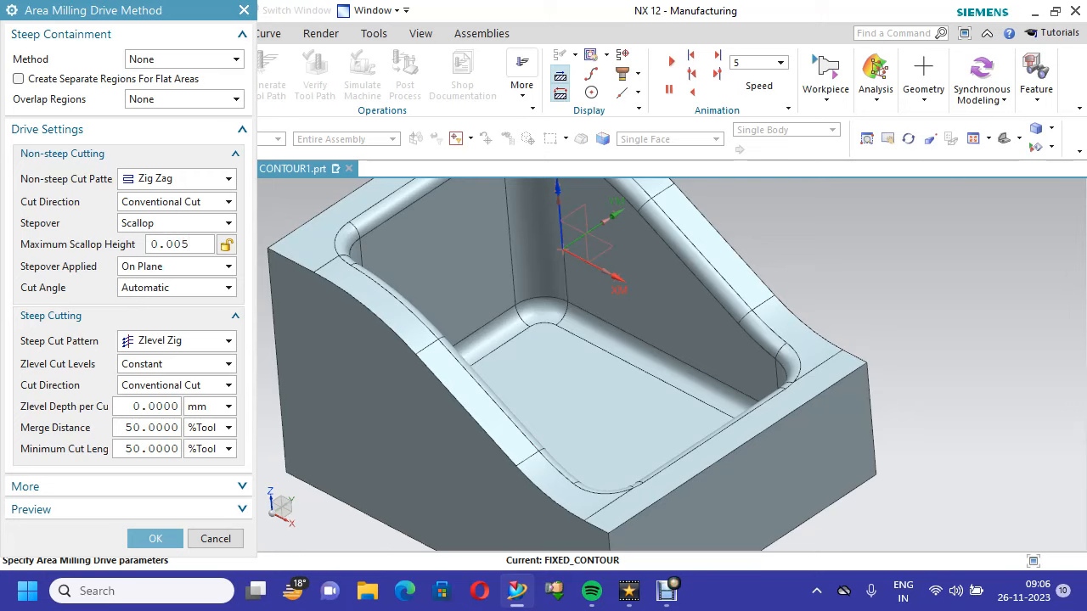
click(177, 266)
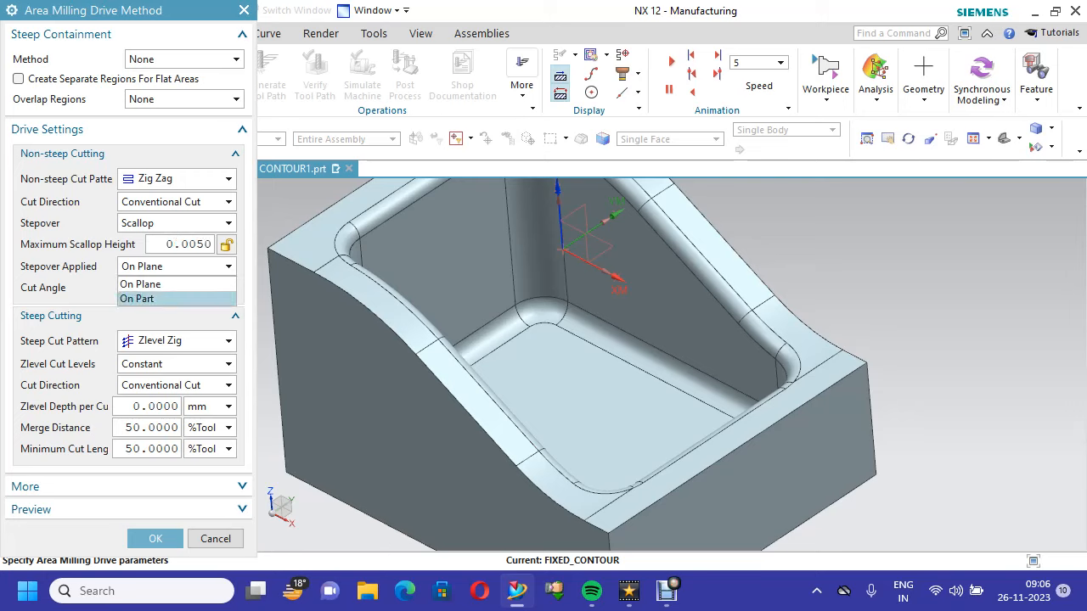
click(140, 298)
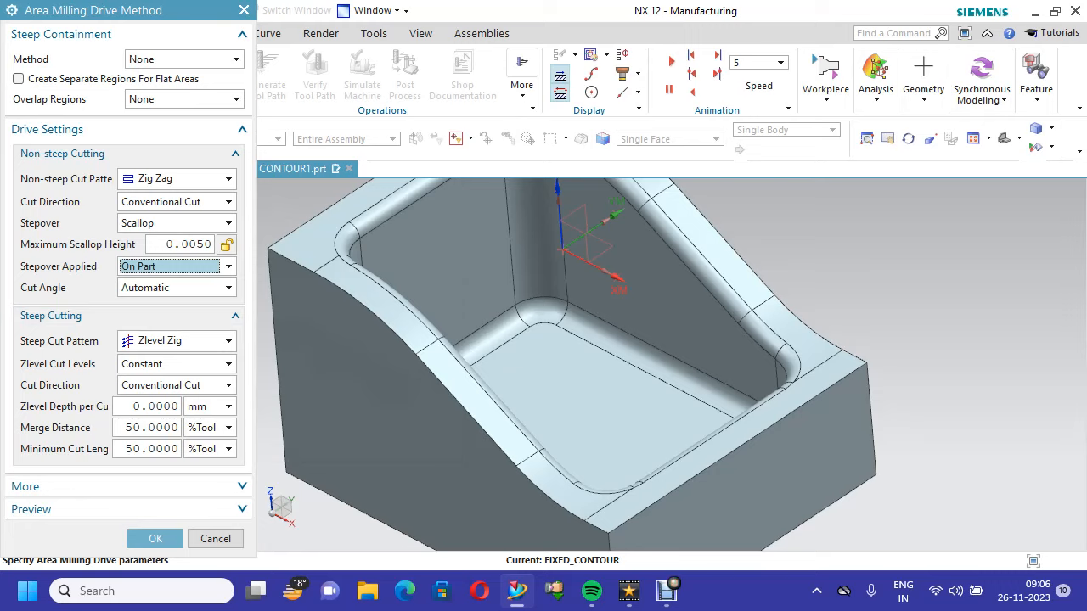
Set steep cutting to the Zlevel Zig Zag pattern with Optimized cut levels and a Zlevel depth per cut of 0.005 mm
click(176, 341)
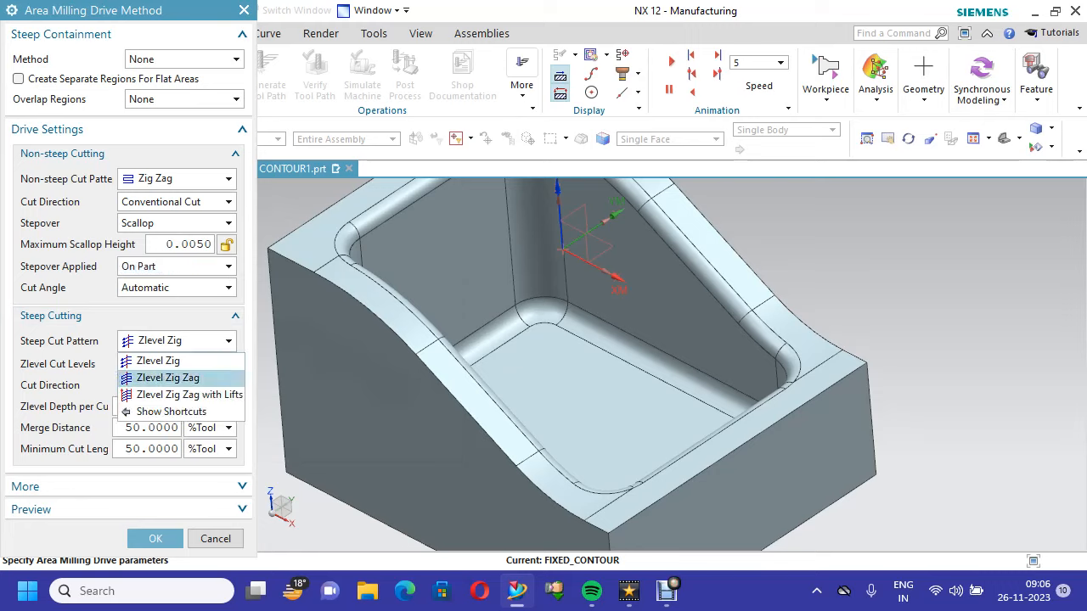
click(168, 378)
click(176, 364)
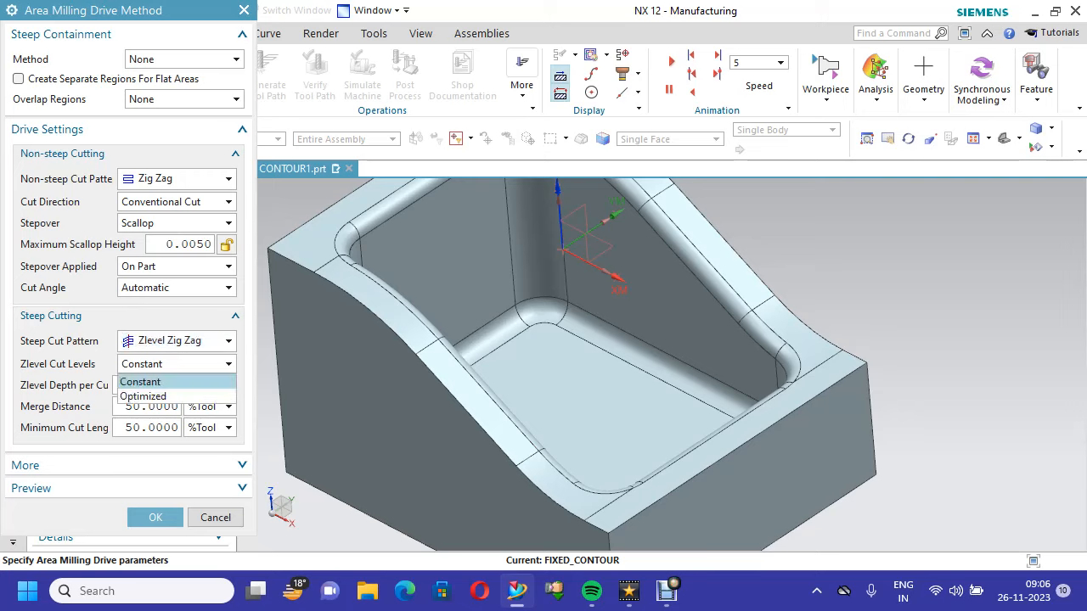
click(176, 397)
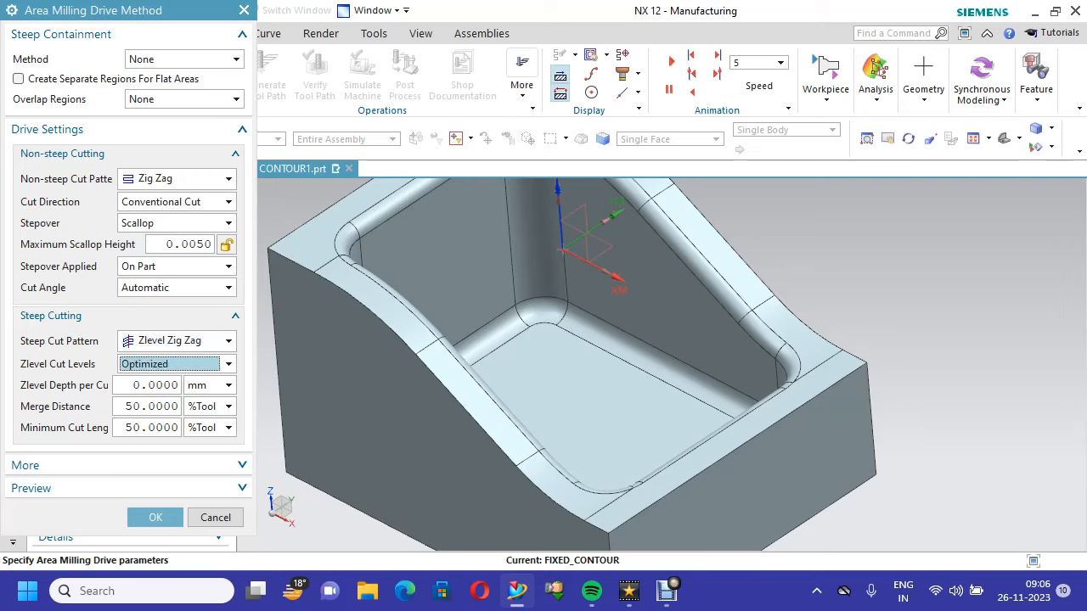
double_click(153, 386)
text(0)
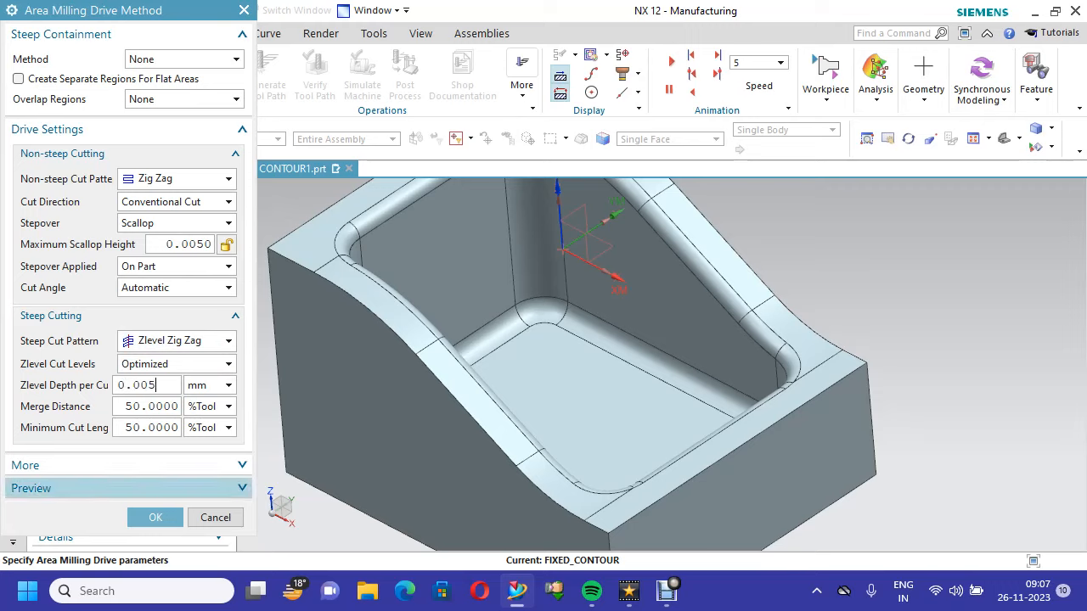
Accept the area milling drive settings with a Zlevel depth per cut of 0.005 mm
click(155, 517)
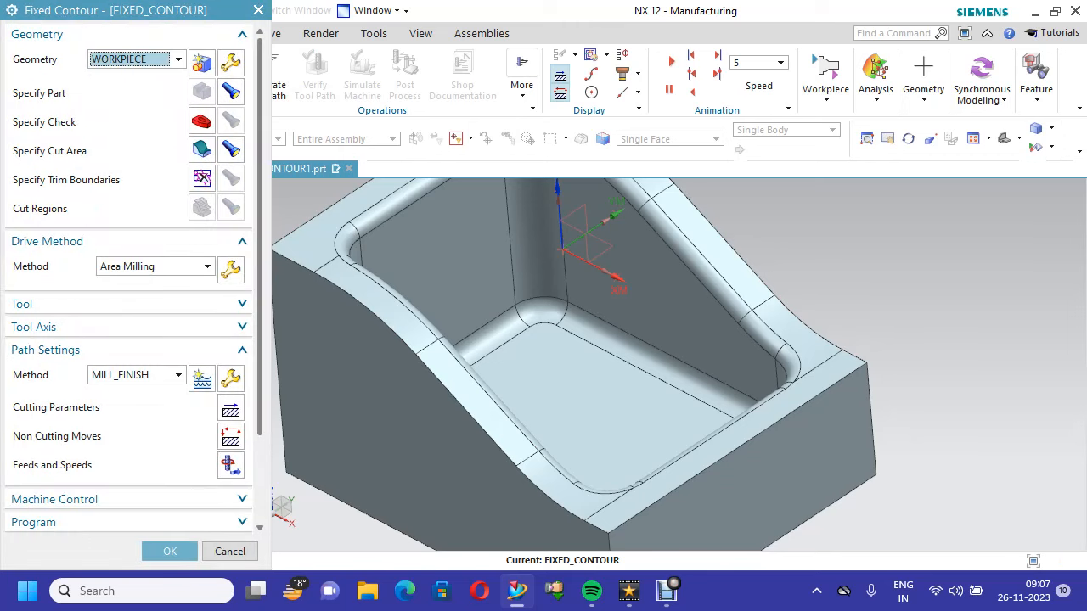
scroll(132, 280, down, 3)
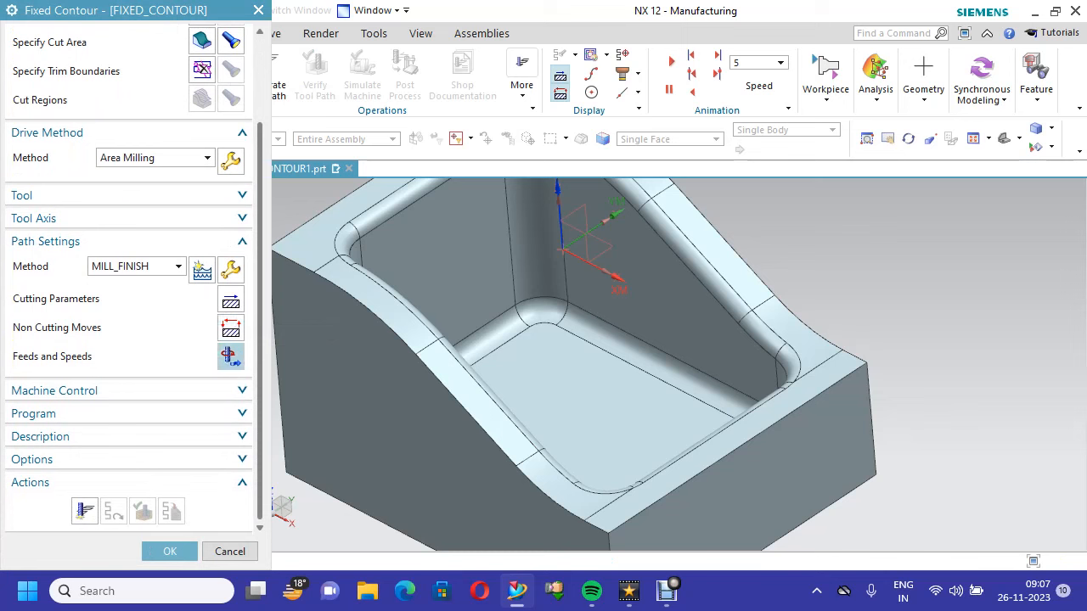
click(230, 355)
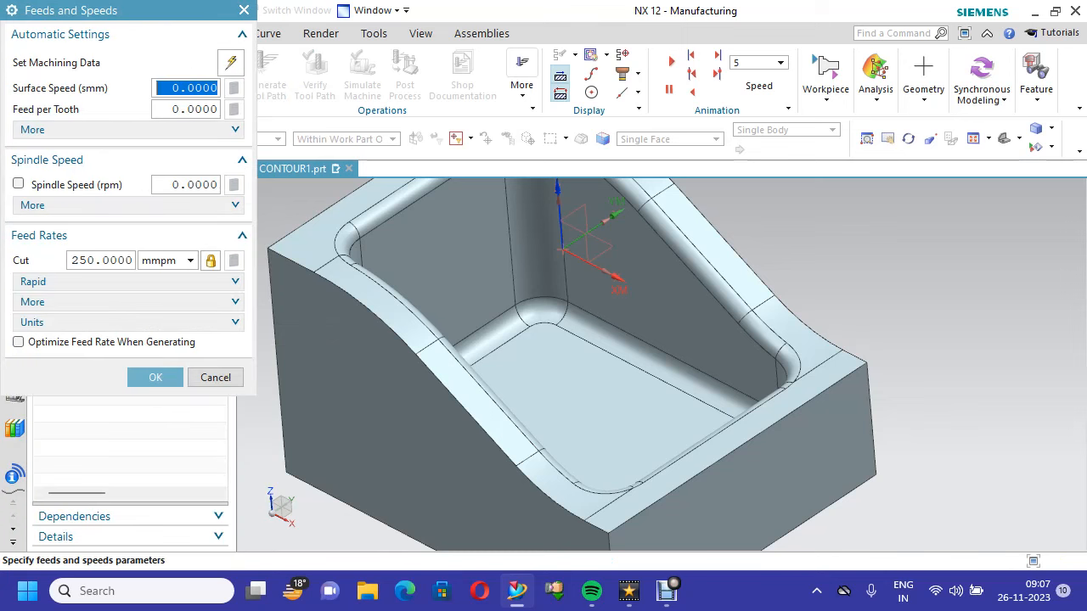
text(30)
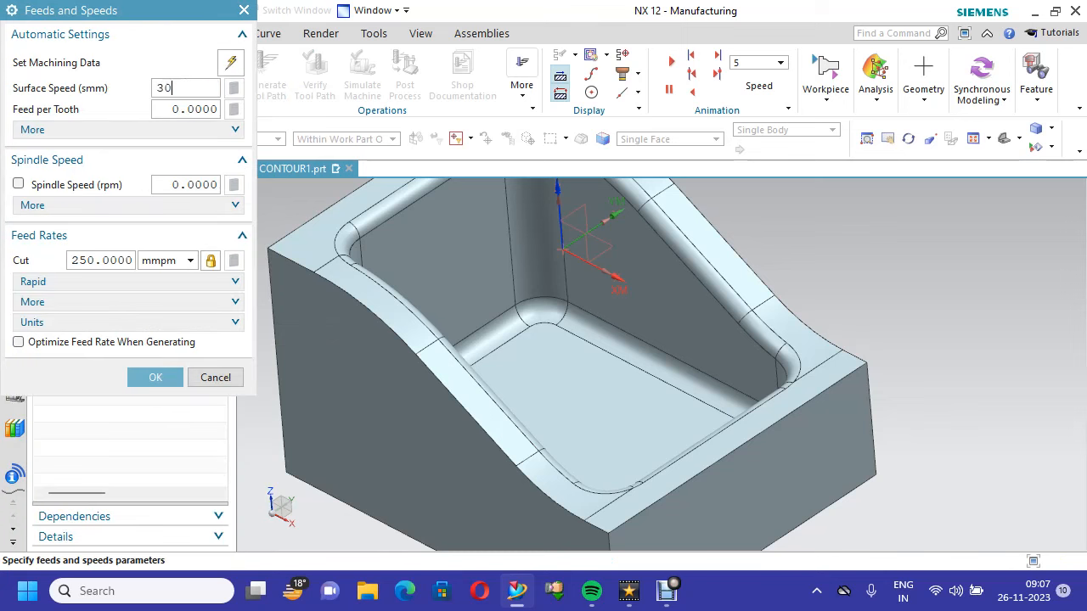
click(179, 109)
click(215, 378)
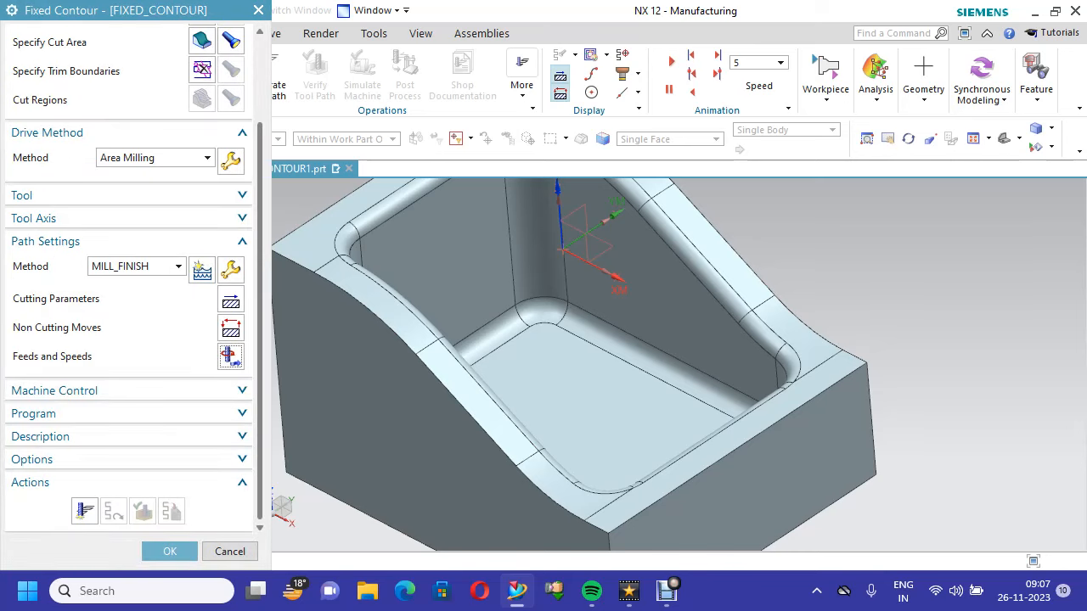
Create a new ball mill tool named BALL_MILL8MM for the fixed contour operation
click(204, 195)
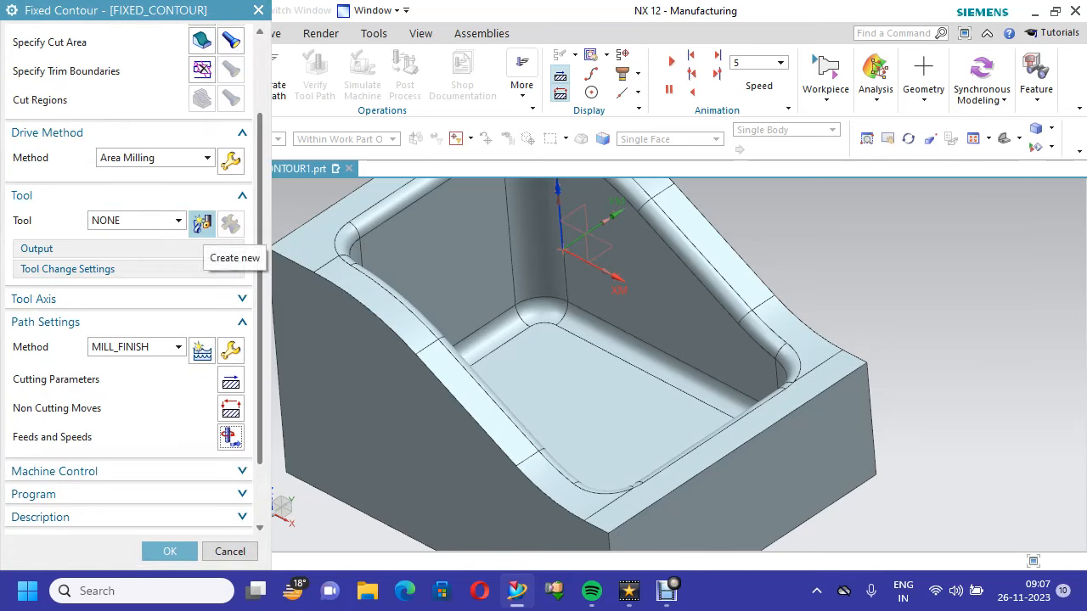
click(202, 223)
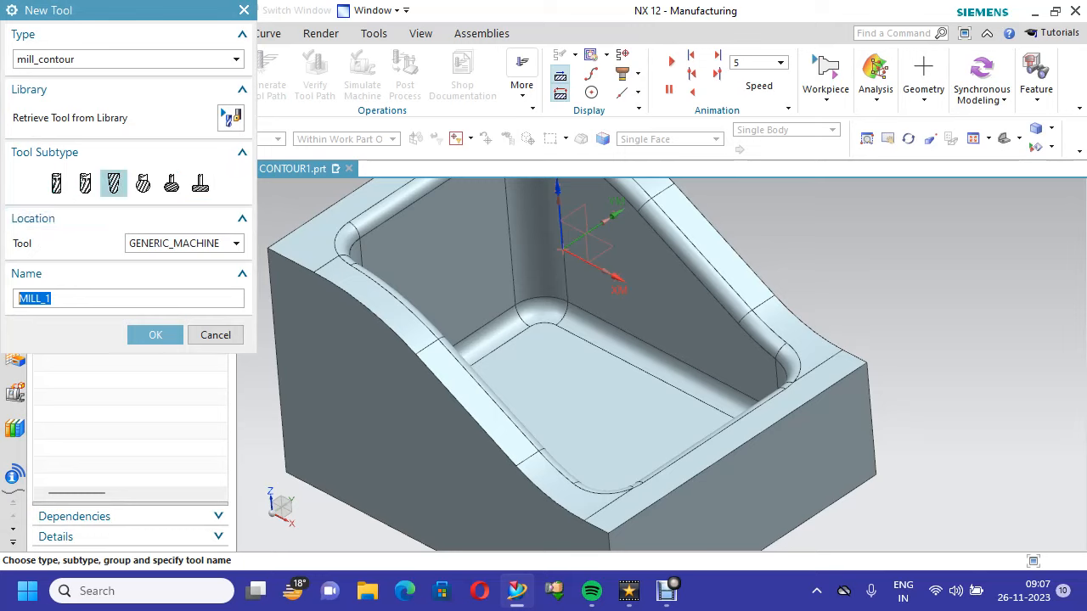
click(114, 183)
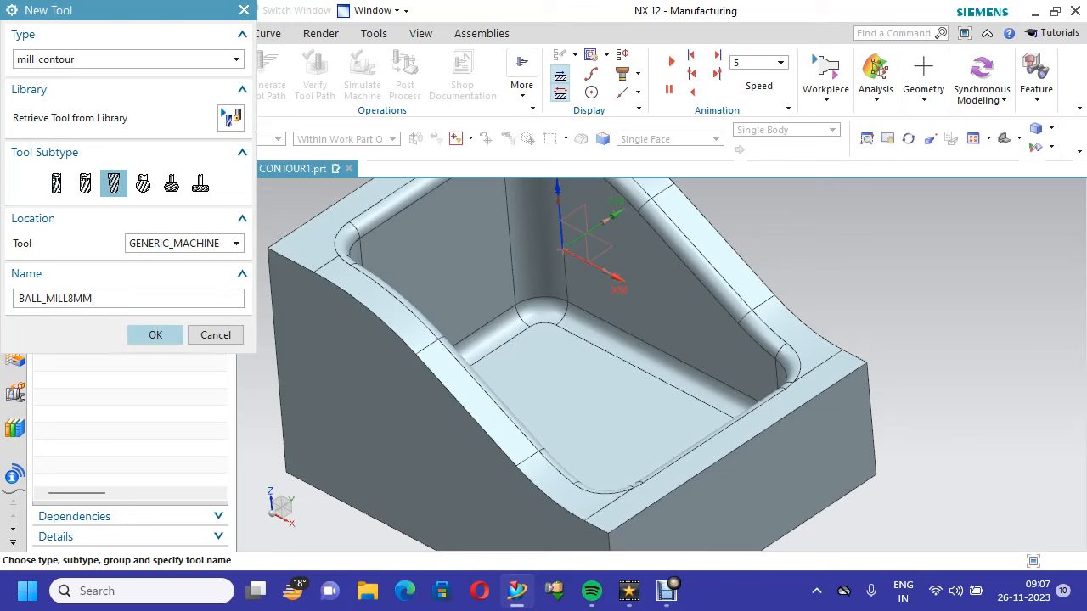
click(156, 334)
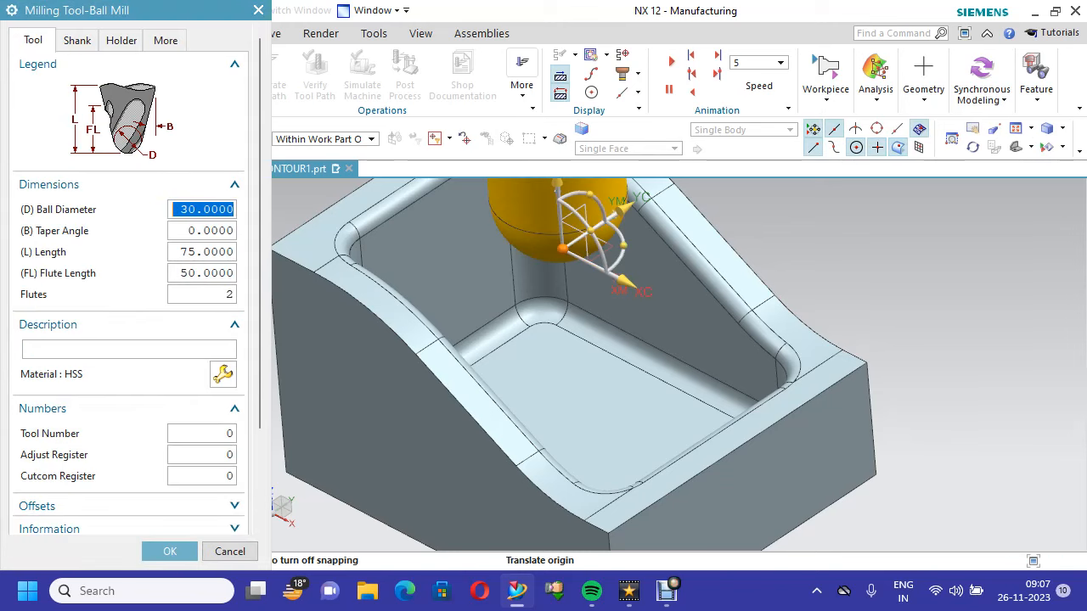
Set the tool's ball diameter to 8 and its description to HSS
text(8)
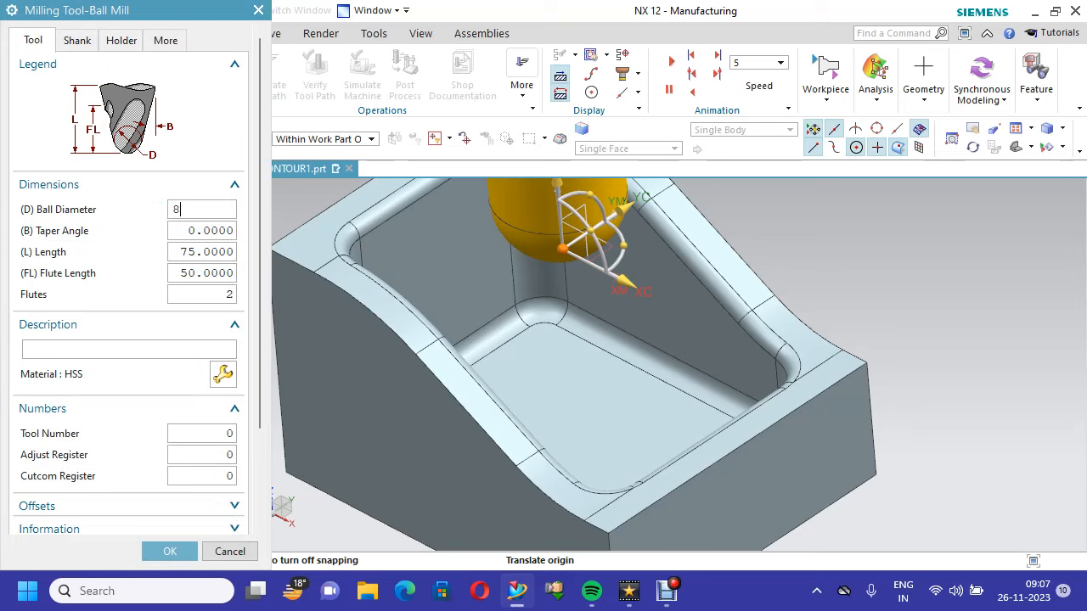
scroll(127, 280, down, 3)
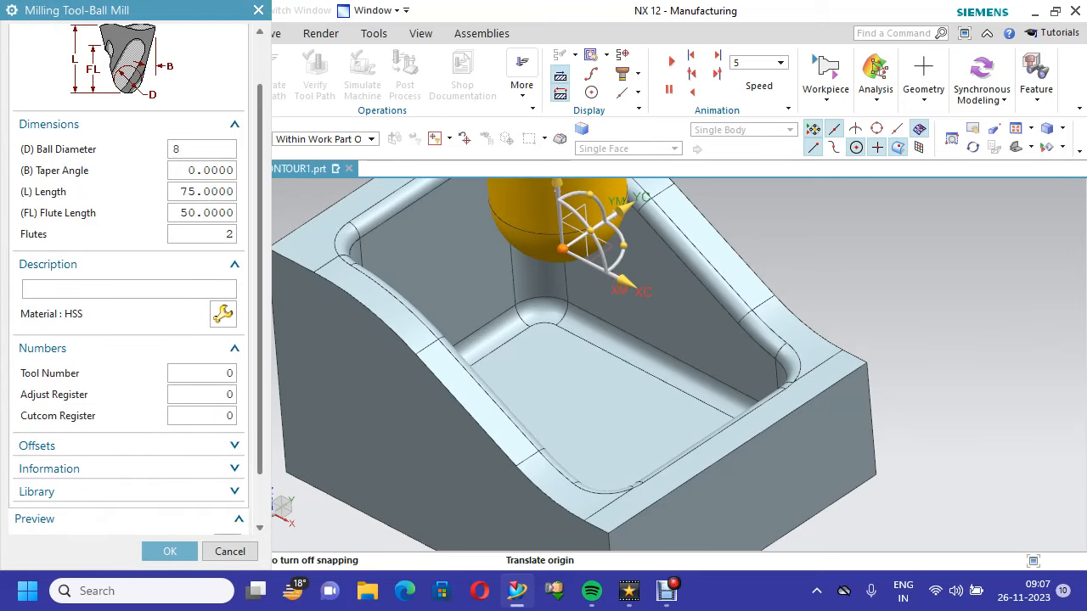
scroll(127, 339, down, 2)
click(129, 248)
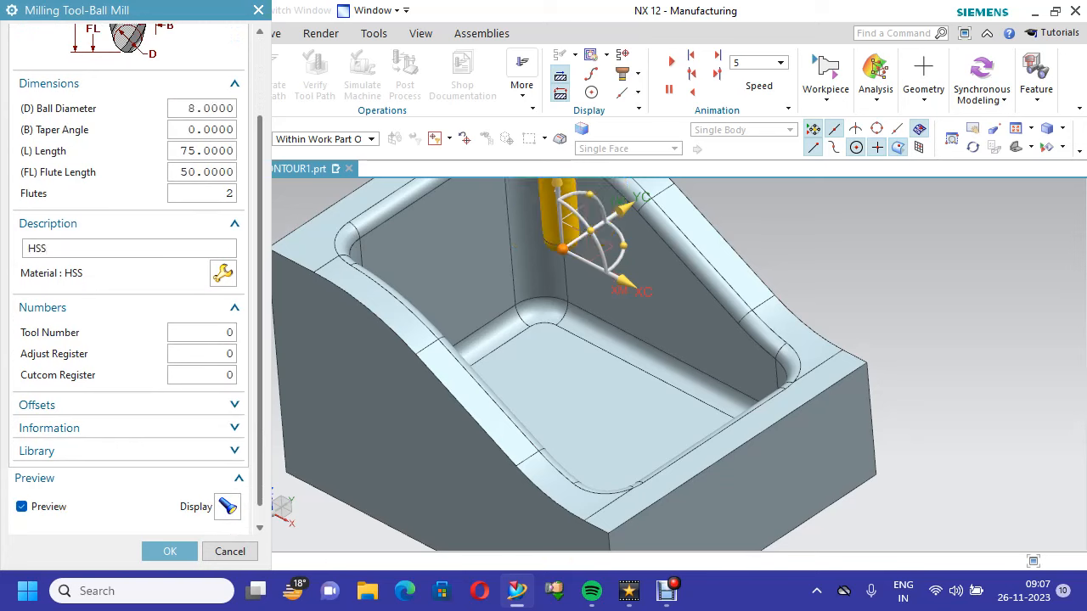
Set the tool number and adjust register to 3 and accept the ball mill definition
double_click(204, 333)
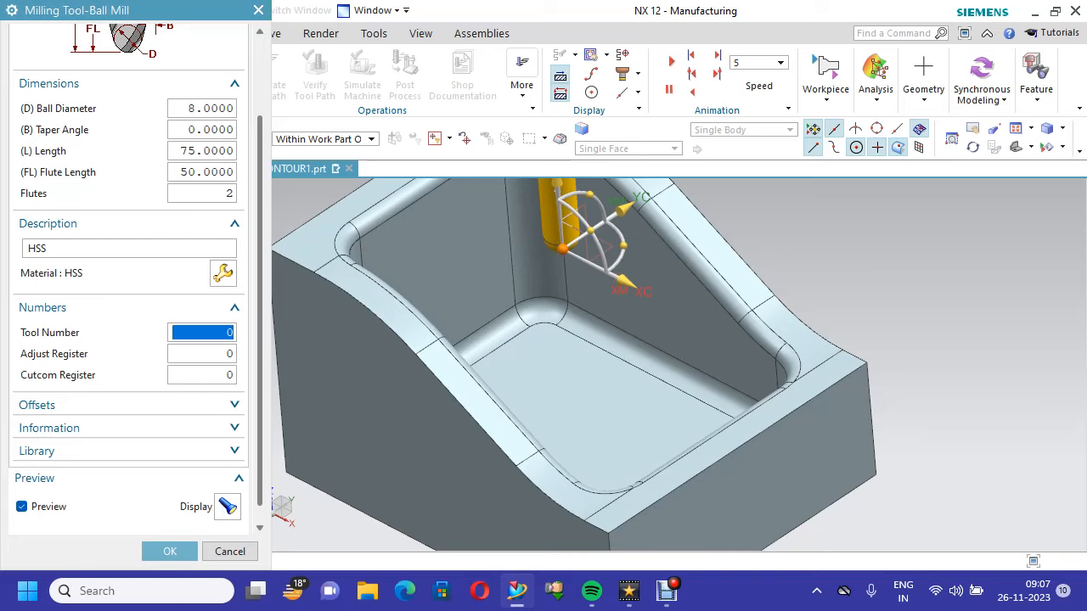
text(3)
key(Tab)
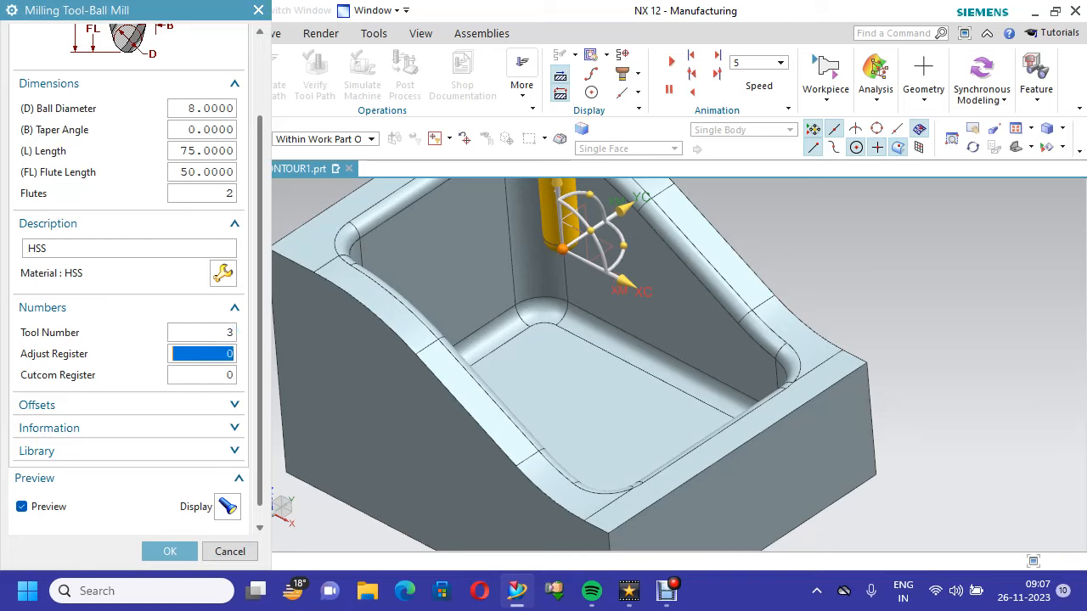
text(3)
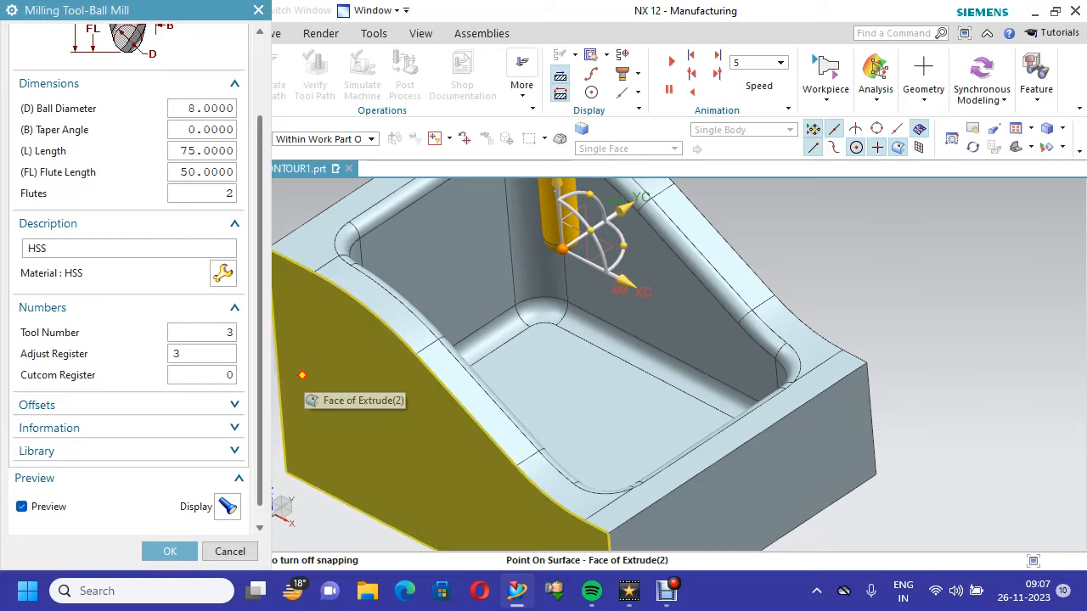
scroll(129, 357, down, 1)
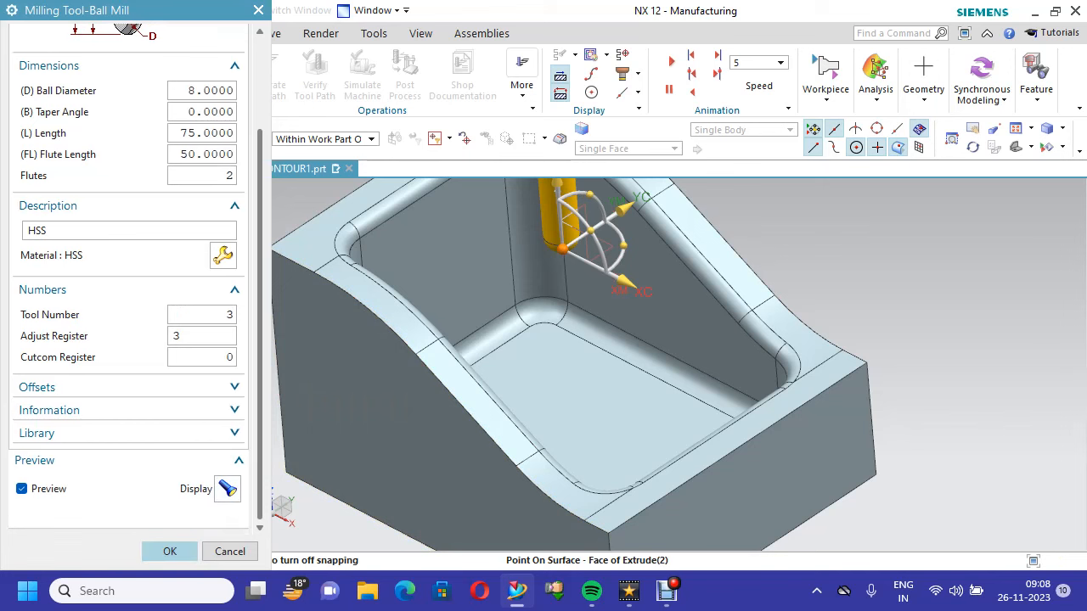
click(170, 551)
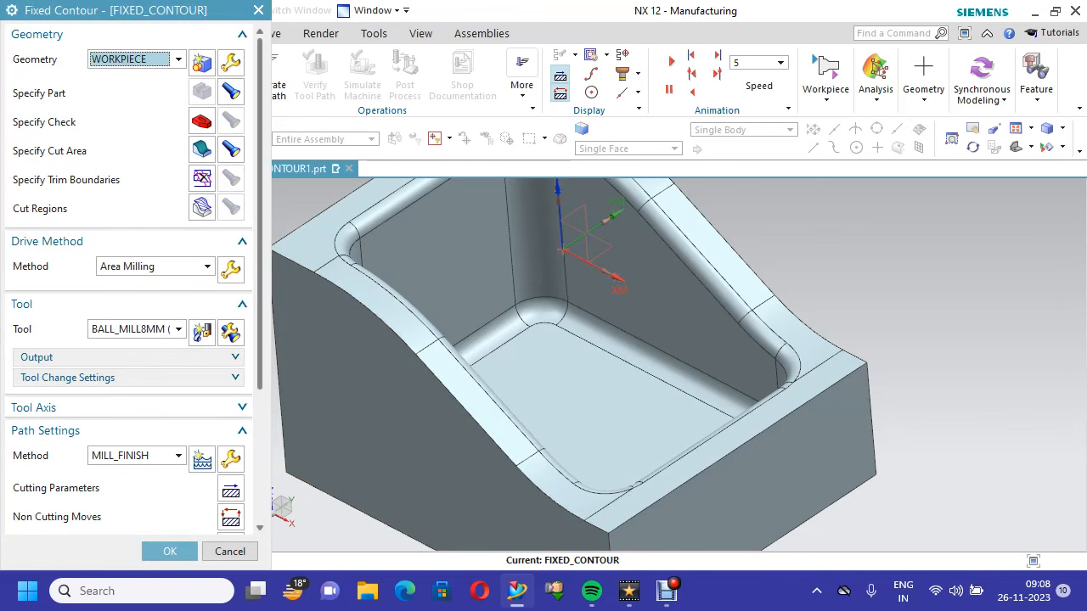
Generate the fixed contour tool path and accept the operation
scroll(129, 280, down, 5)
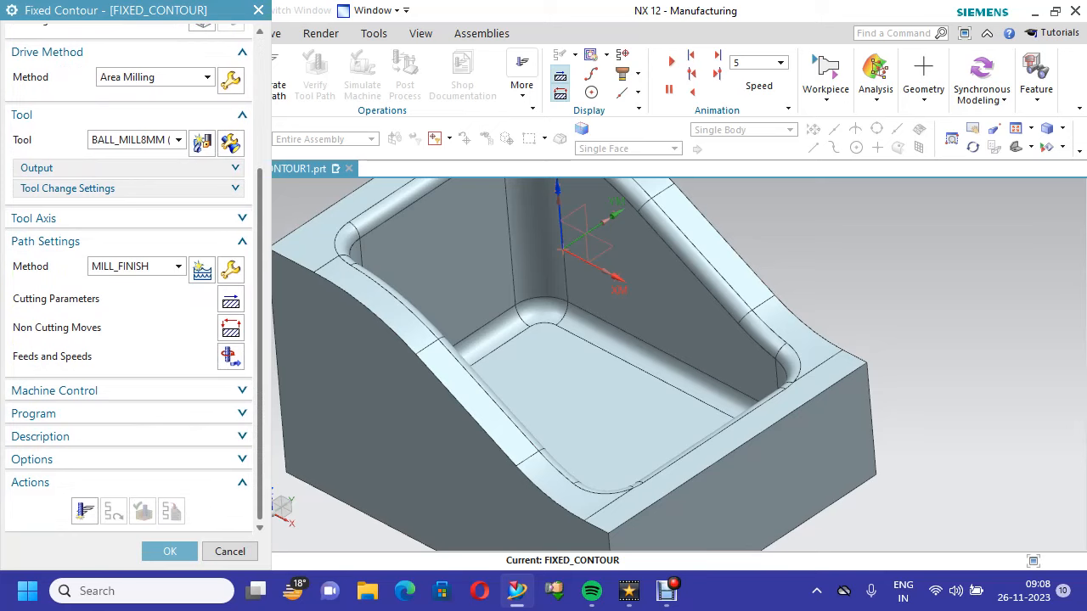
click(85, 511)
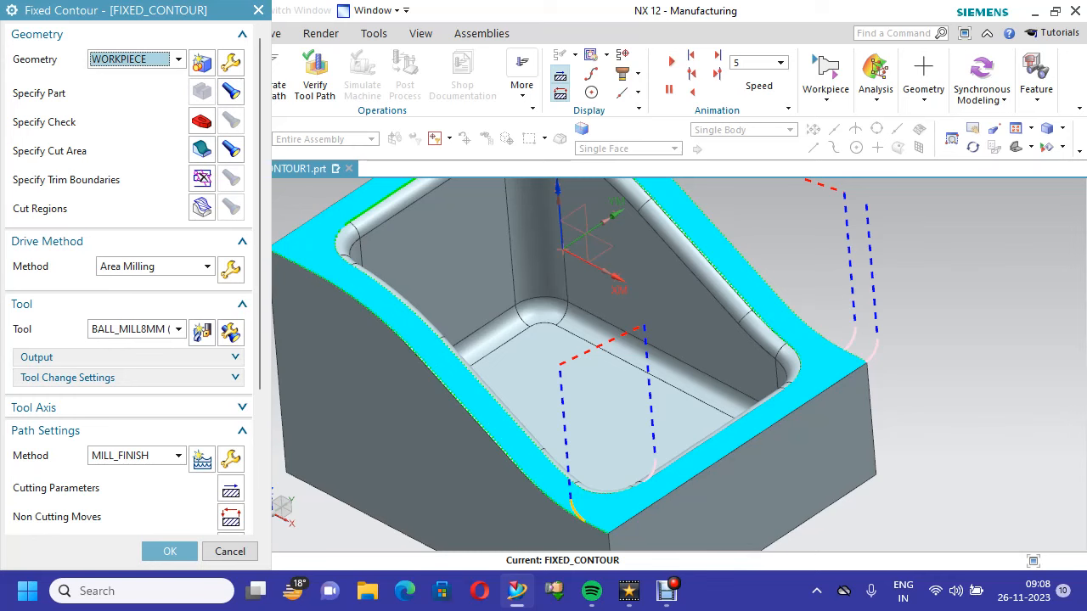
scroll(416, 406, up, 2)
scroll(543, 365, down, 3)
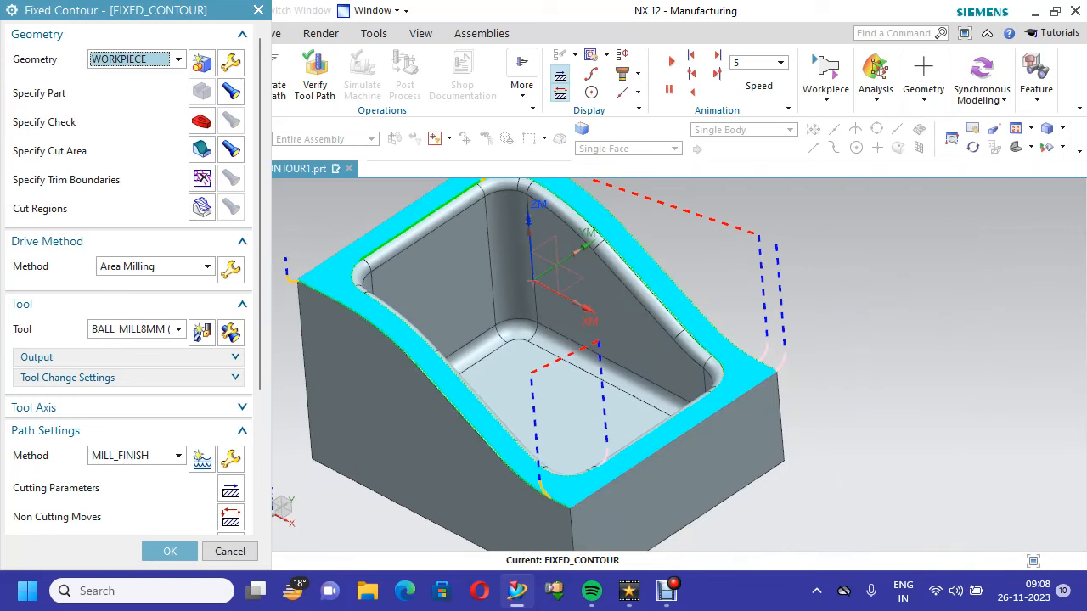
click(169, 551)
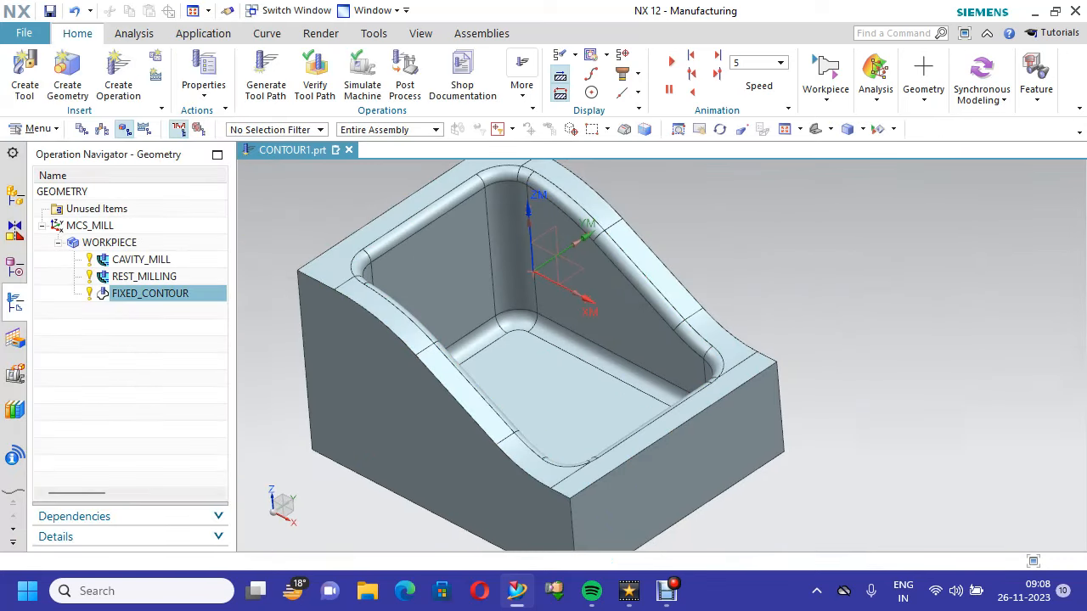
Verify the FIXED_CONTOUR tool path with a 3D dynamic simulation, starting at animation speed 1 and raising it to 6
right_click(209, 292)
mouse_move(255, 276)
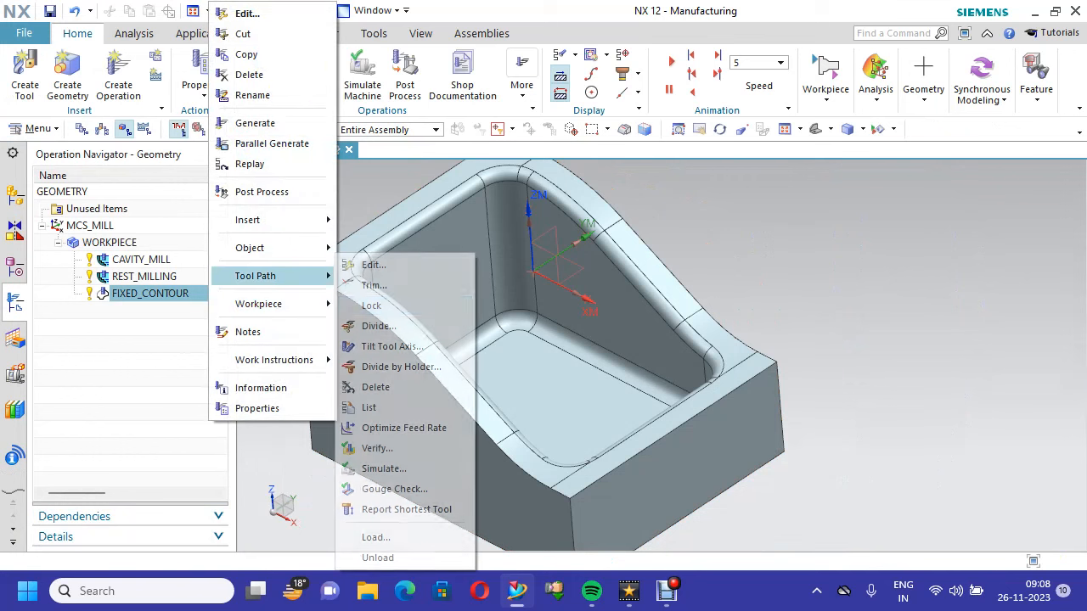
click(377, 448)
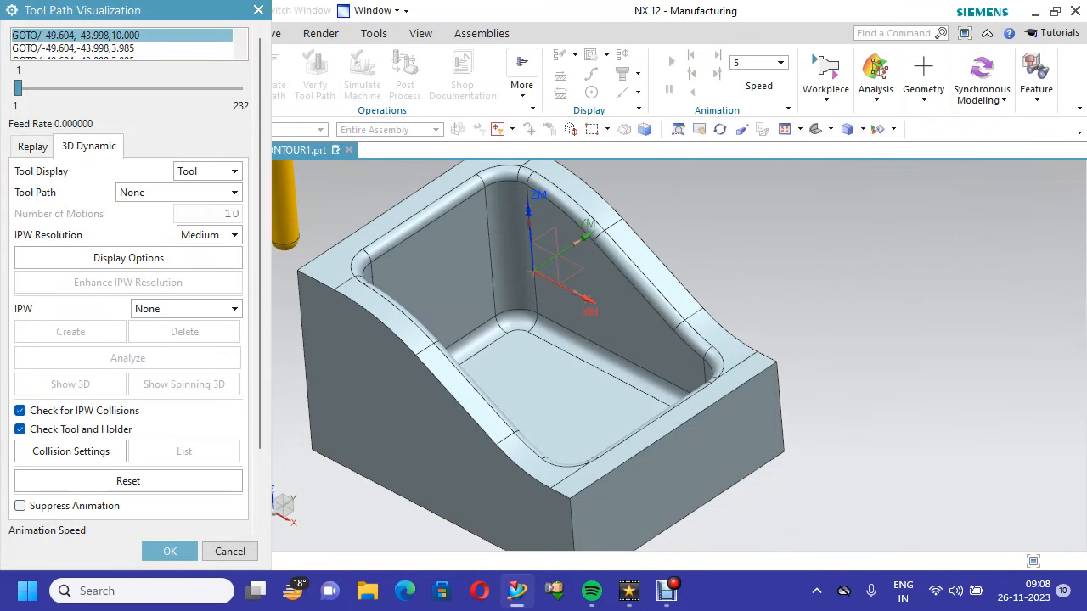
scroll(127, 281, down, 3)
click(189, 478)
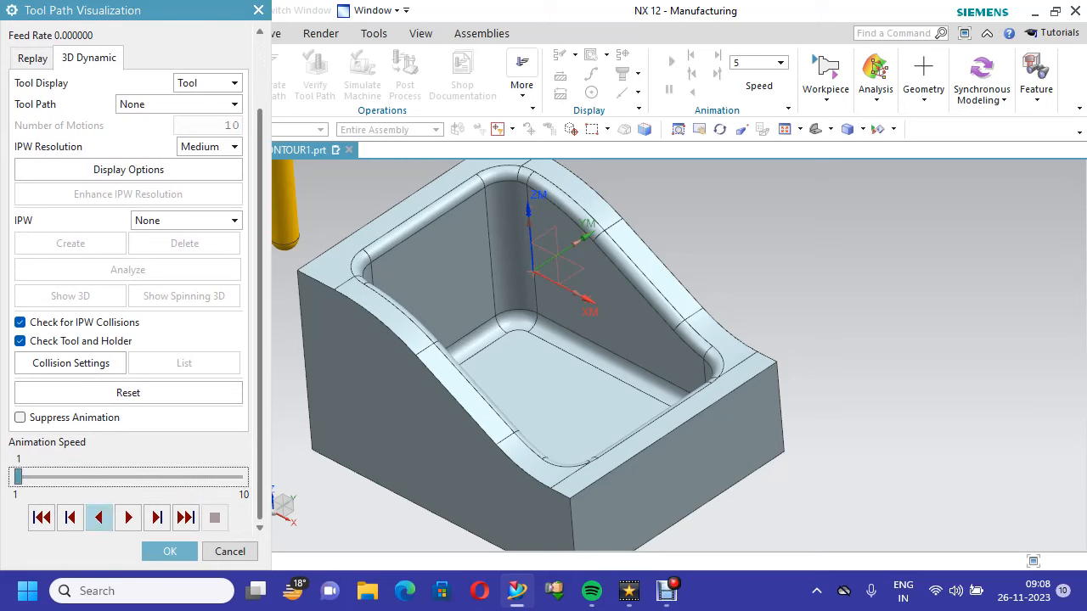
click(128, 517)
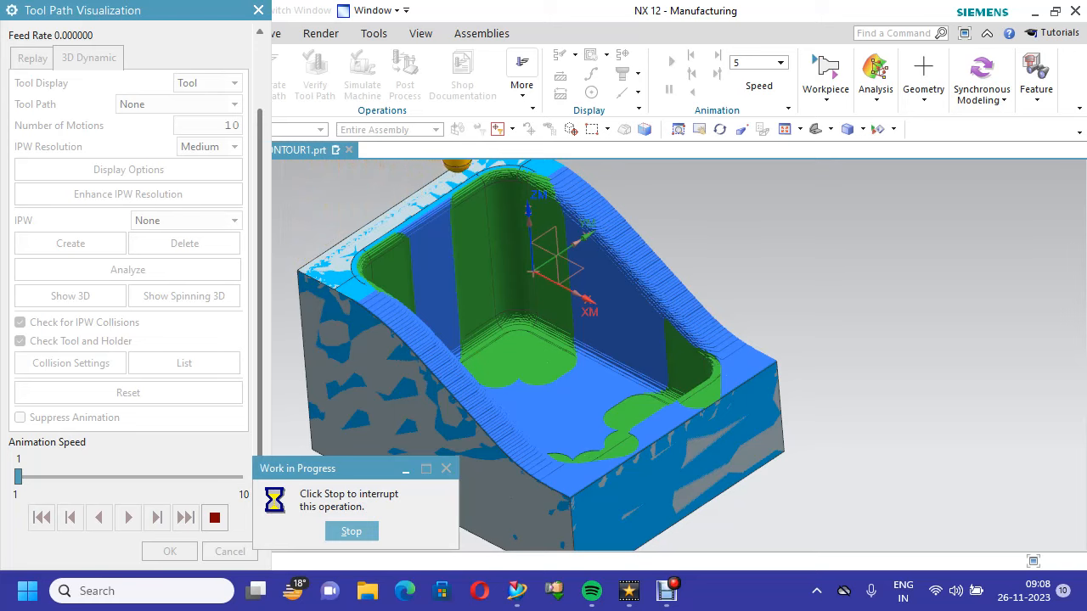
drag(18, 477, 140, 477)
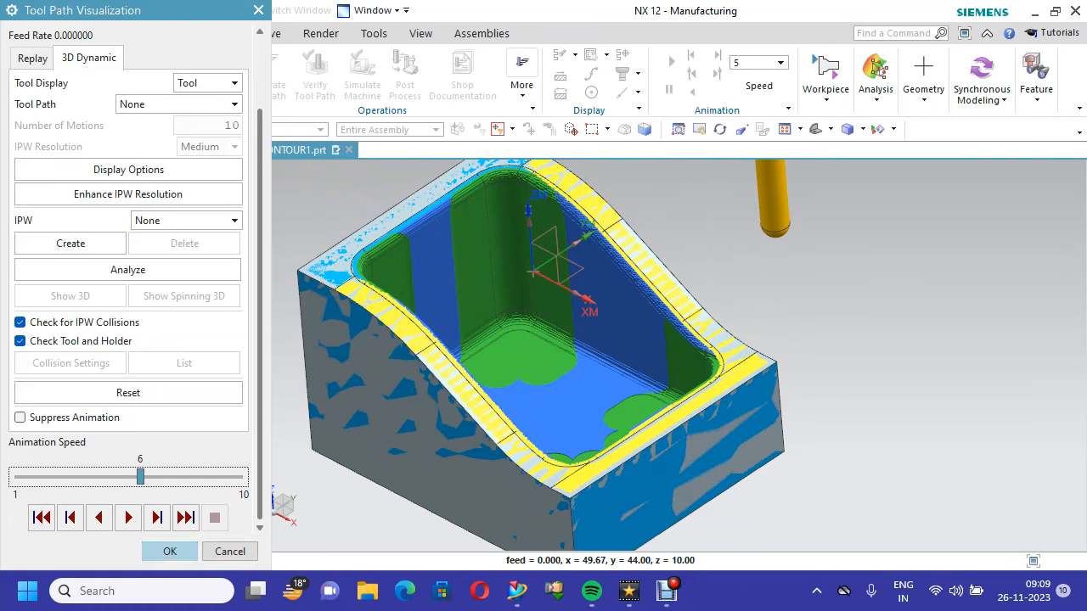
click(170, 551)
Edit FIXED_CONTOUR's area milling drive method to use a specified cut angle of 90 degrees from XC
right_click(200, 294)
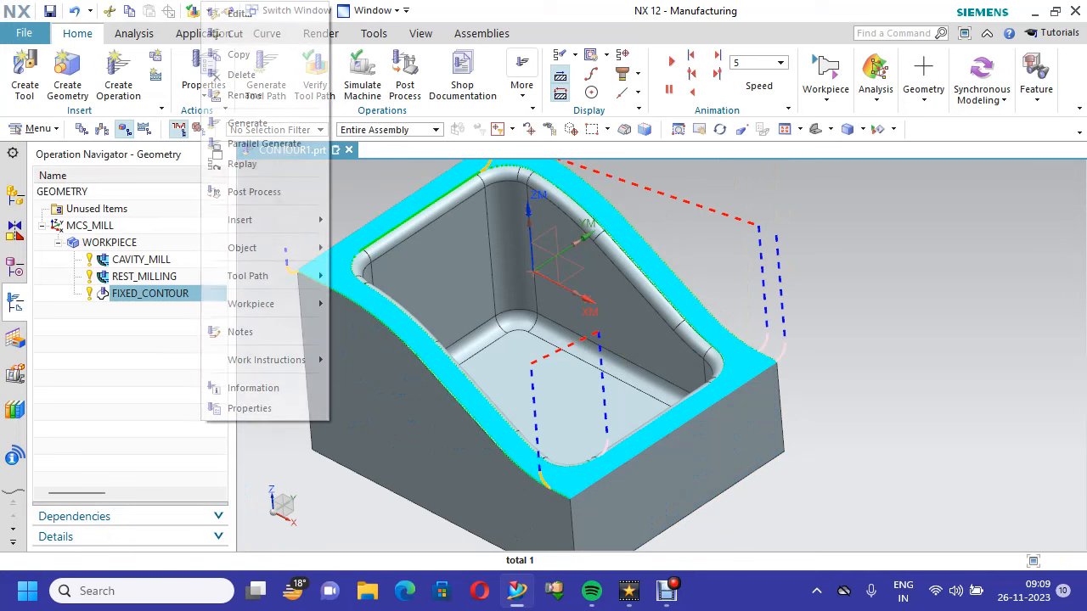
click(246, 32)
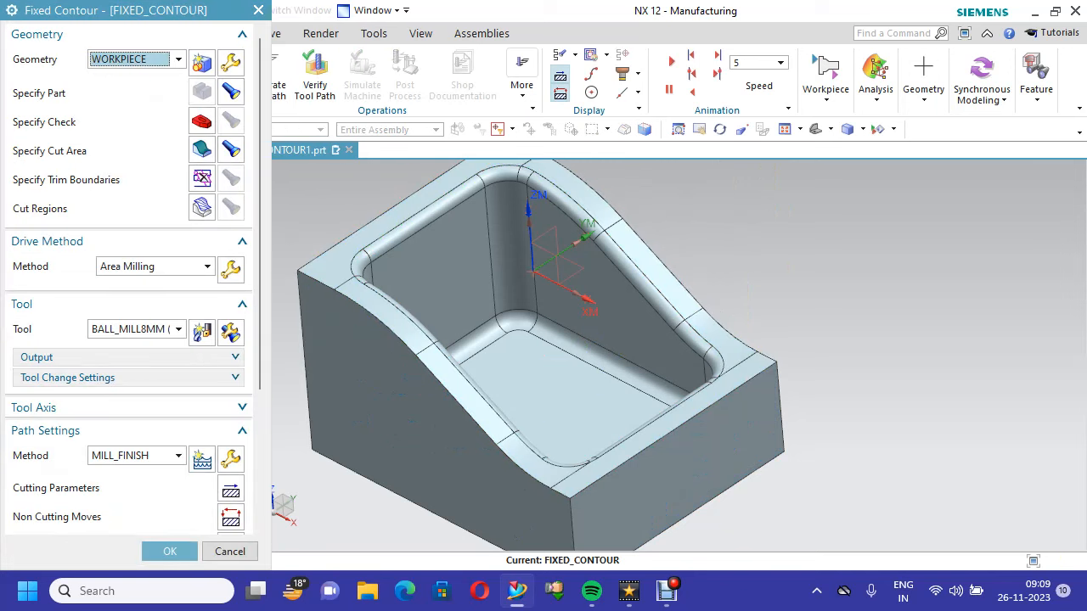
scroll(170, 222, down, 2)
click(230, 186)
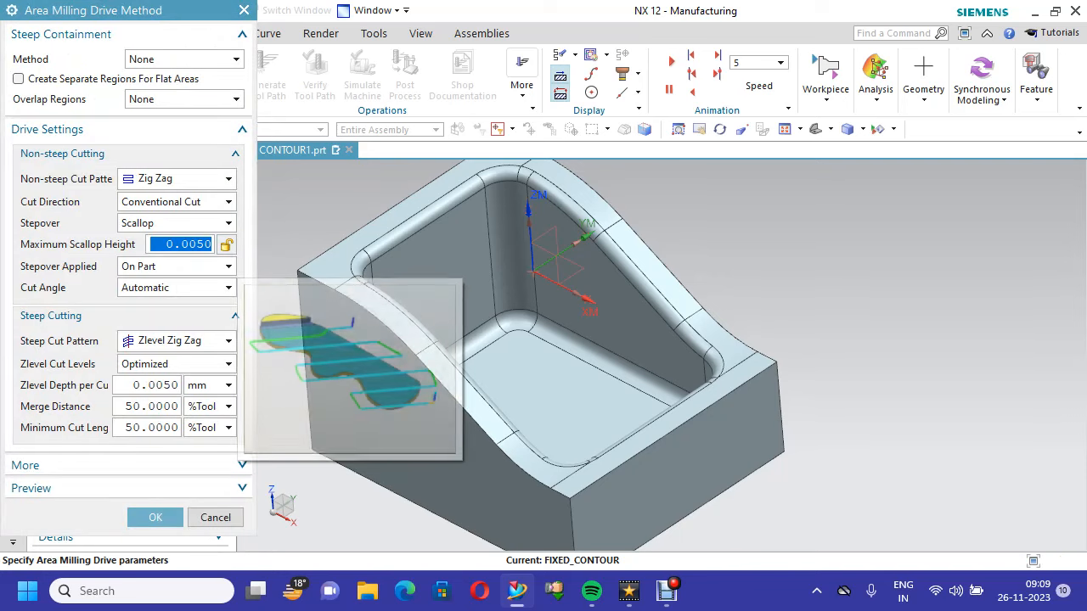
click(179, 287)
click(140, 317)
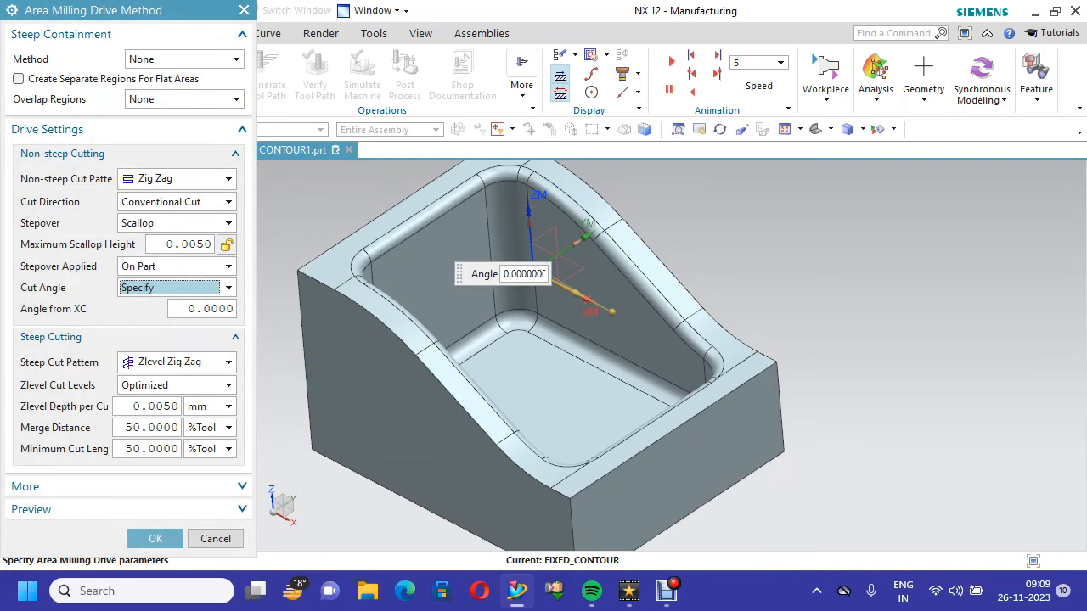
double_click(204, 309)
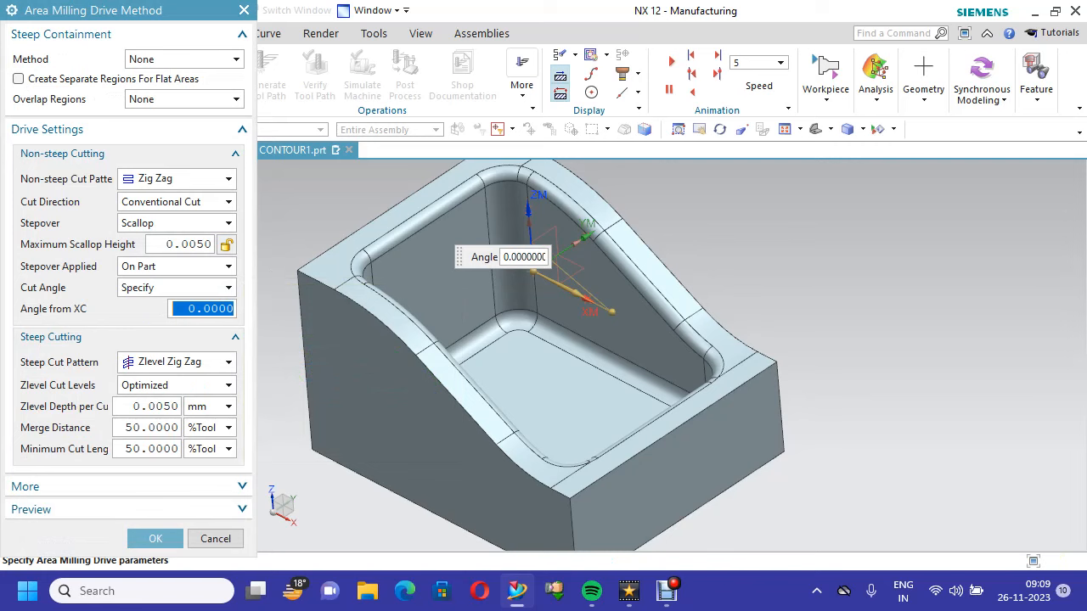
text(90)
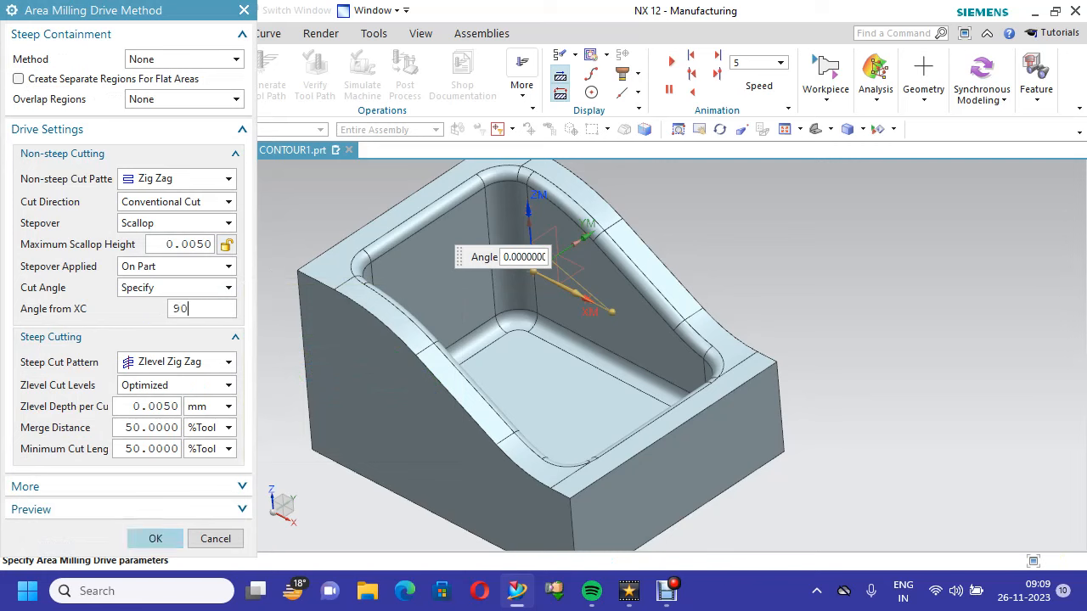
click(156, 539)
Regenerate the FIXED_CONTOUR tool path at the 90-degree cut angle and verify it with a 3D dynamic simulation at speed 6
scroll(127, 340, down, 5)
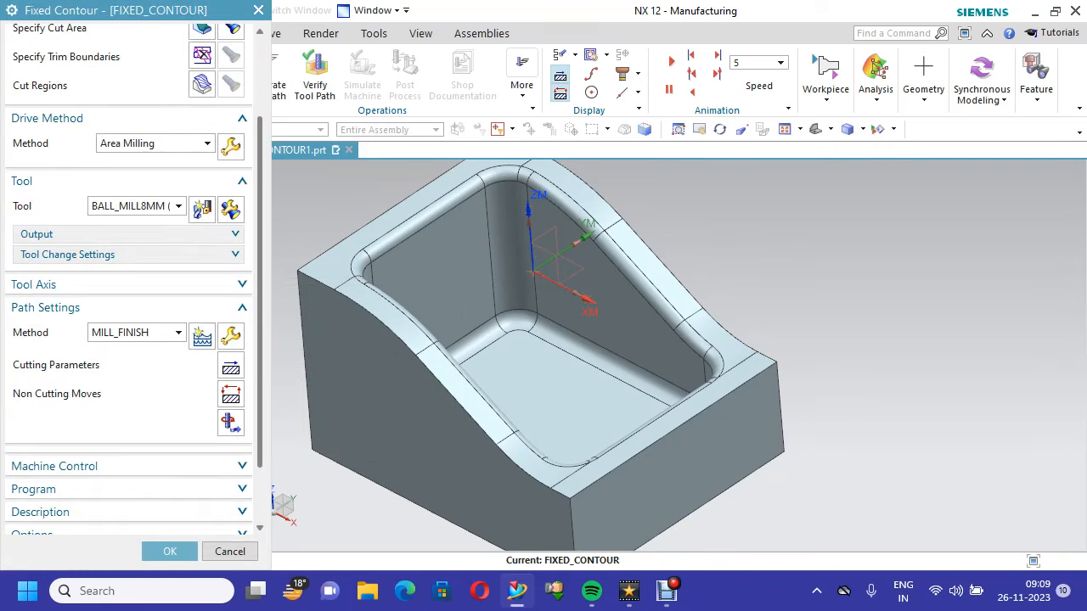
click(85, 510)
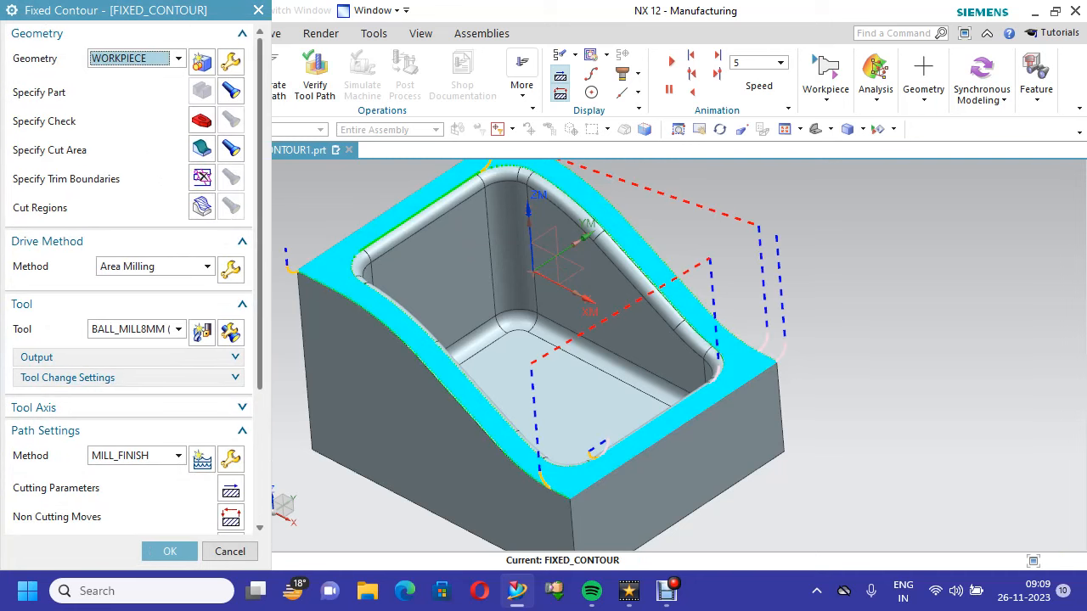
scroll(143, 501, down, 5)
click(142, 510)
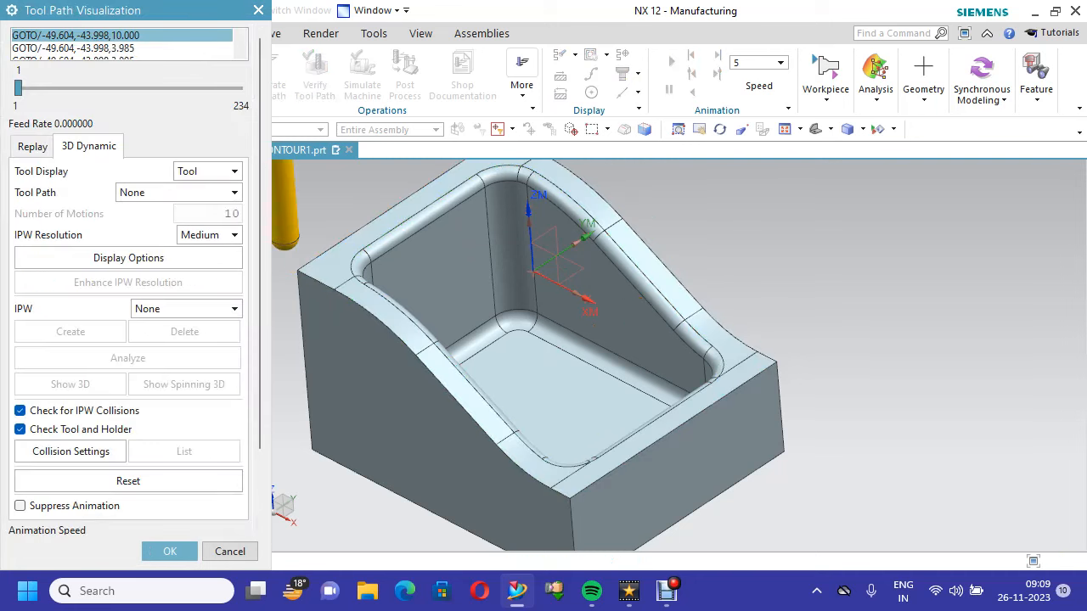
scroll(127, 297, down, 3)
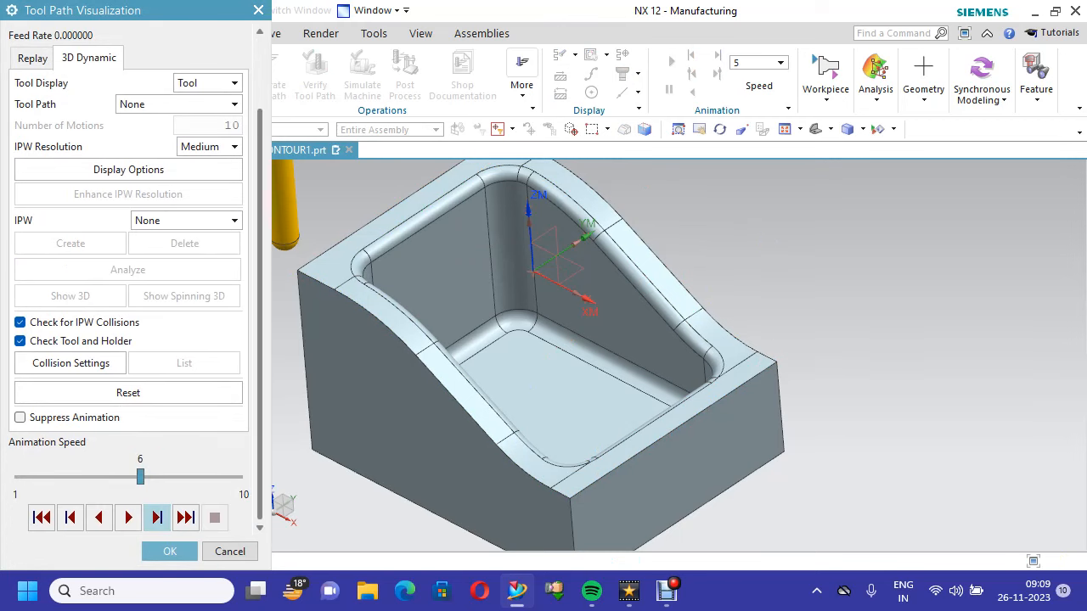
click(128, 518)
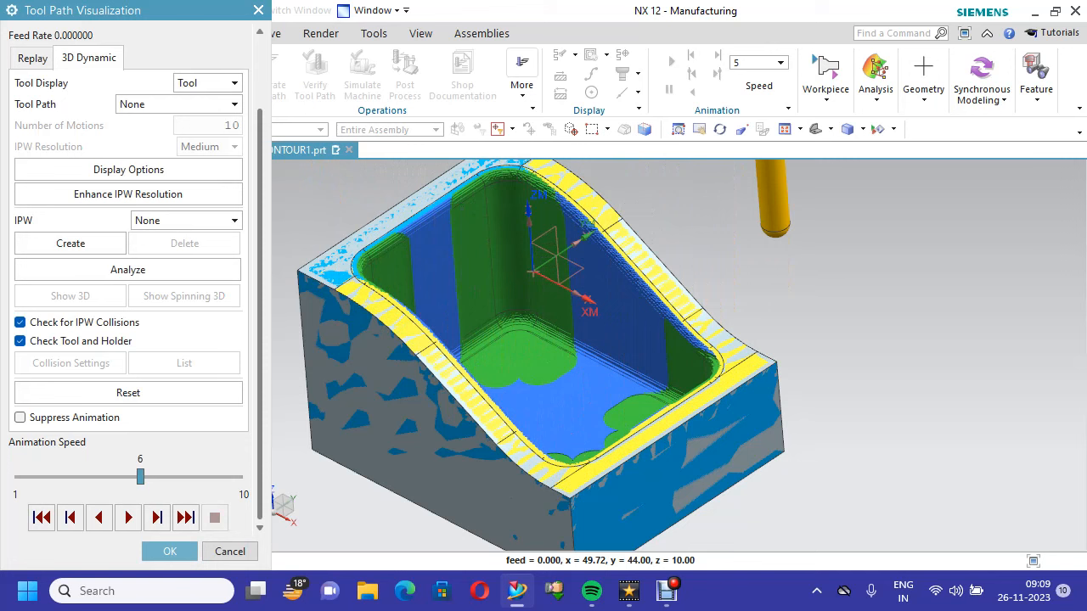
click(170, 552)
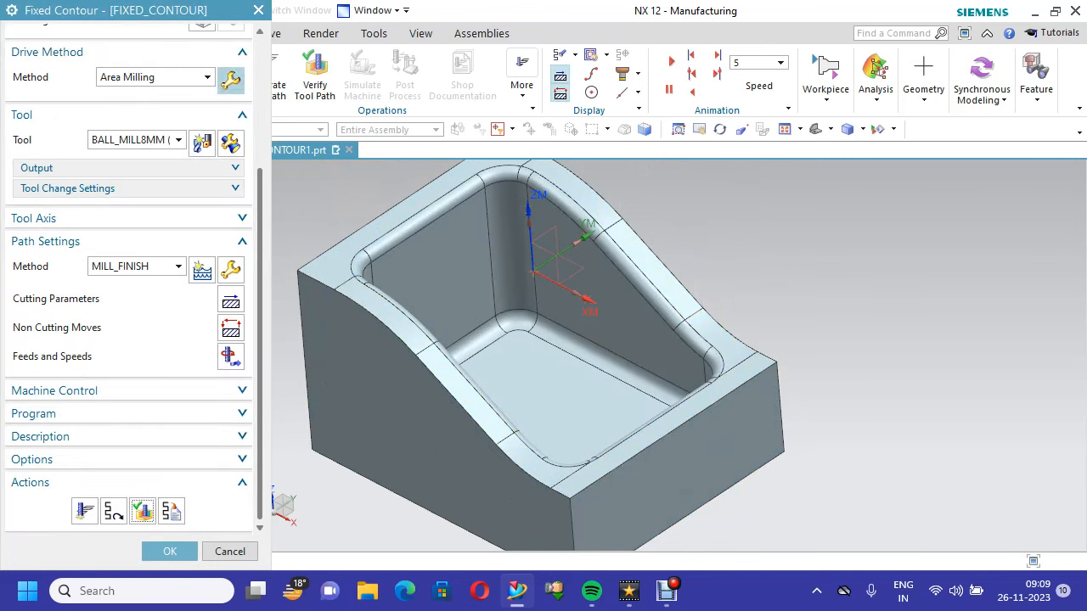
Set the area milling drive method's cut angle from XC to 180 degrees and accept the drive settings
click(231, 80)
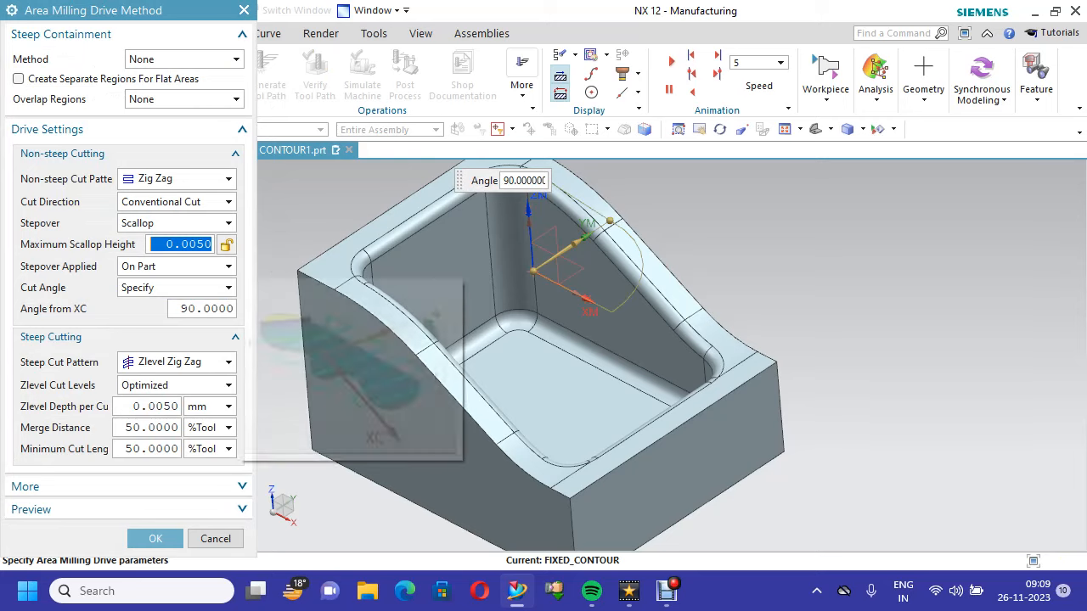
double_click(203, 309)
text(1)
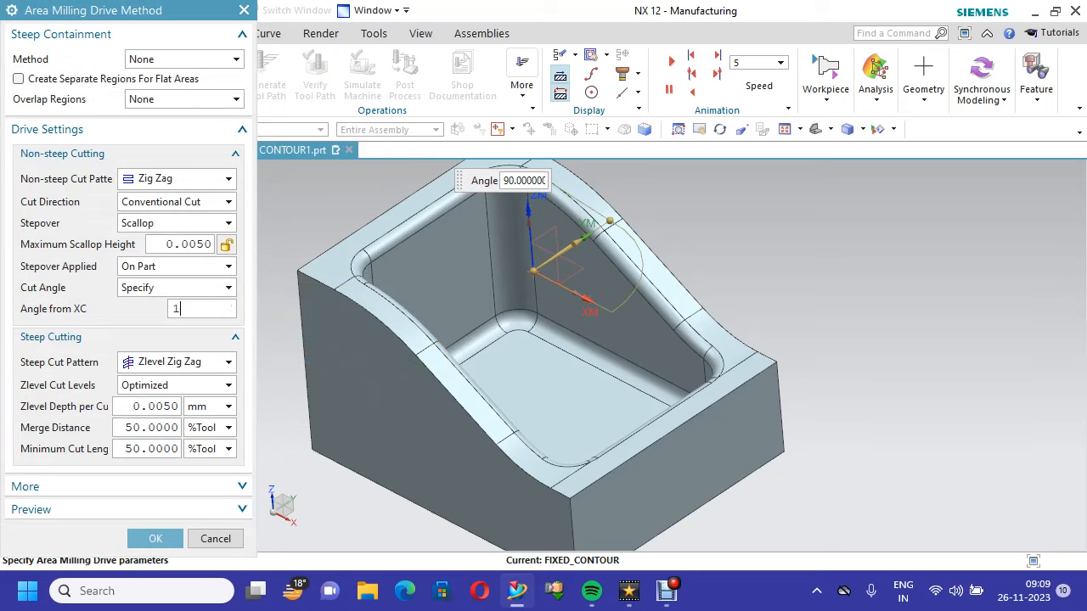
text(80)
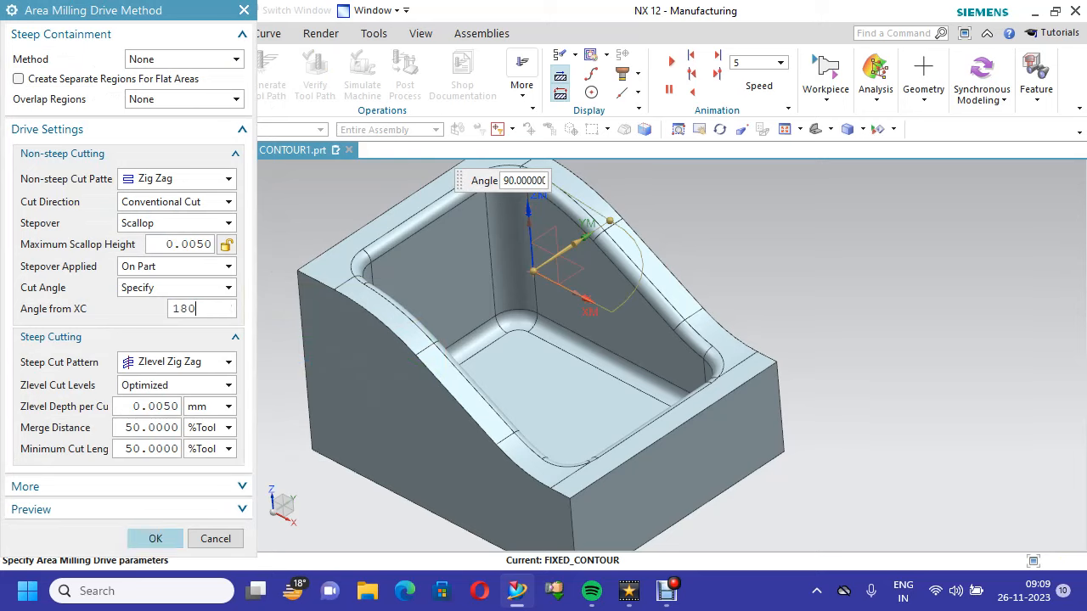
click(156, 539)
Regenerate the FIXED_CONTOUR tool path at the 180-degree cut angle and run its 3D dynamic simulation at speed 6
scroll(128, 340, down, 5)
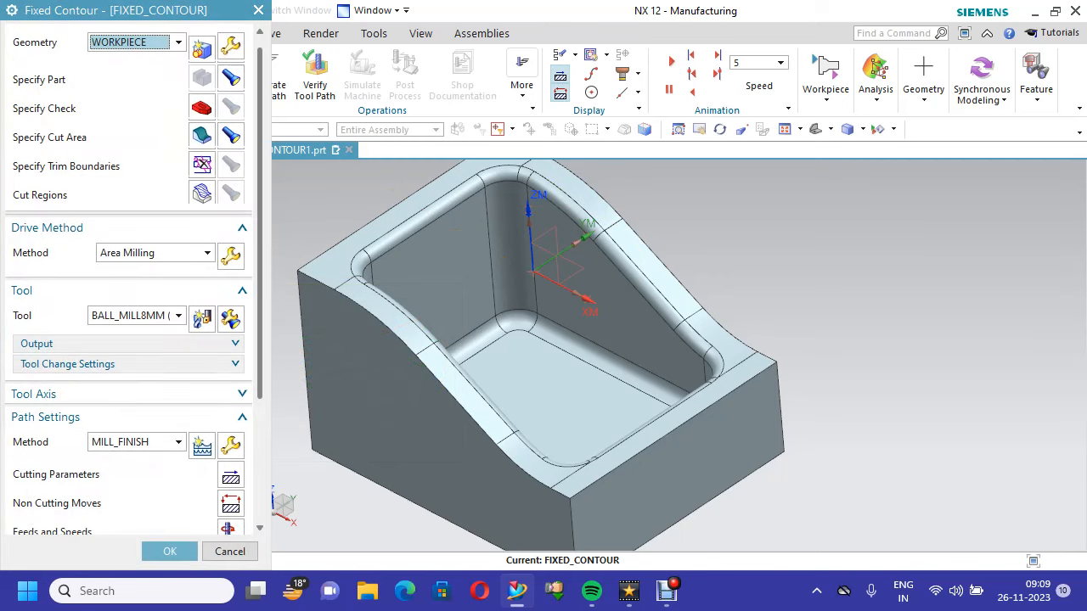
click(84, 510)
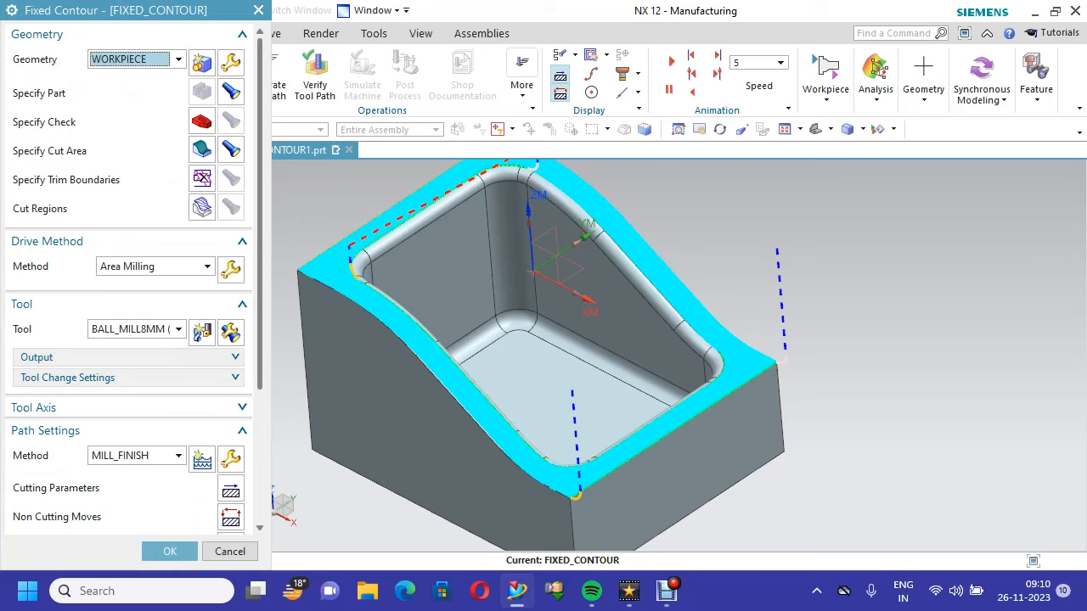
scroll(140, 501, down, 5)
click(142, 510)
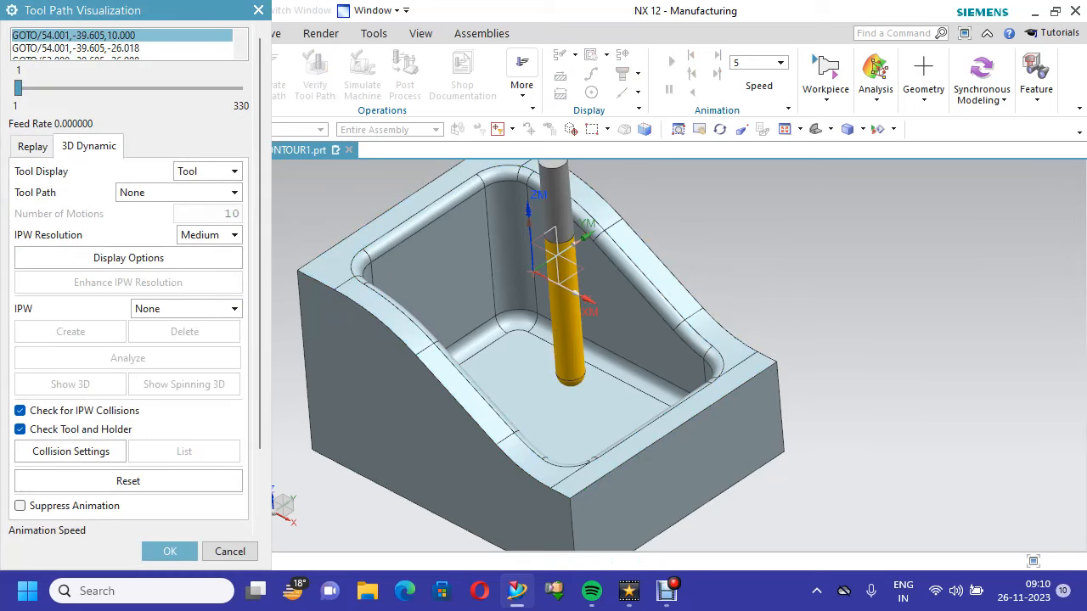
scroll(127, 382, down, 3)
click(128, 517)
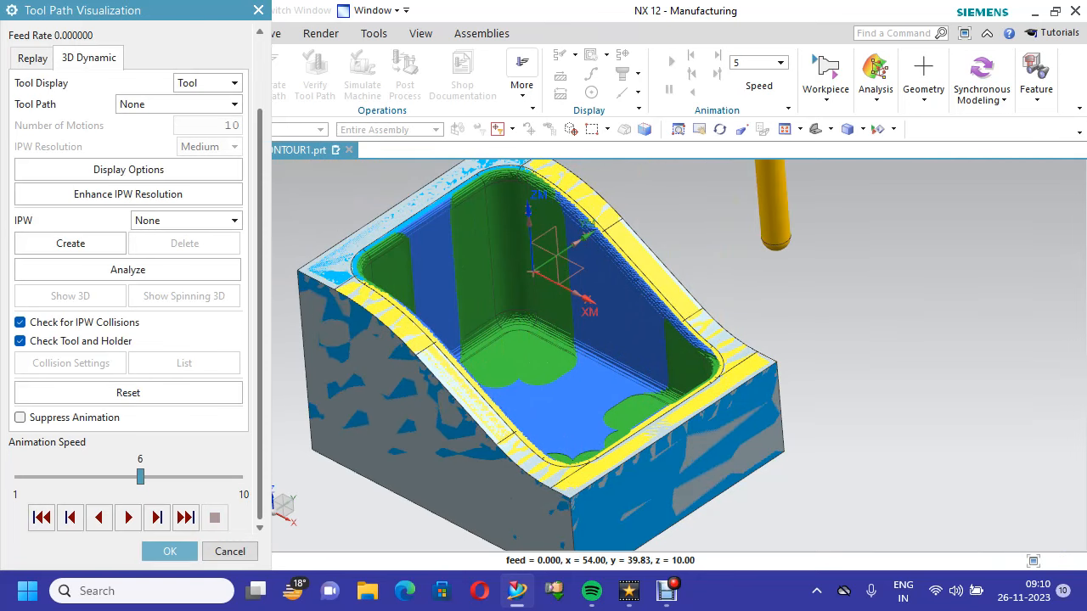
Examine the simulated finish on the cavity part's sloped top faces up close and accept the verification and the operation
scroll(312, 318, up, 2)
scroll(321, 304, down, 4)
scroll(394, 341, up, 2)
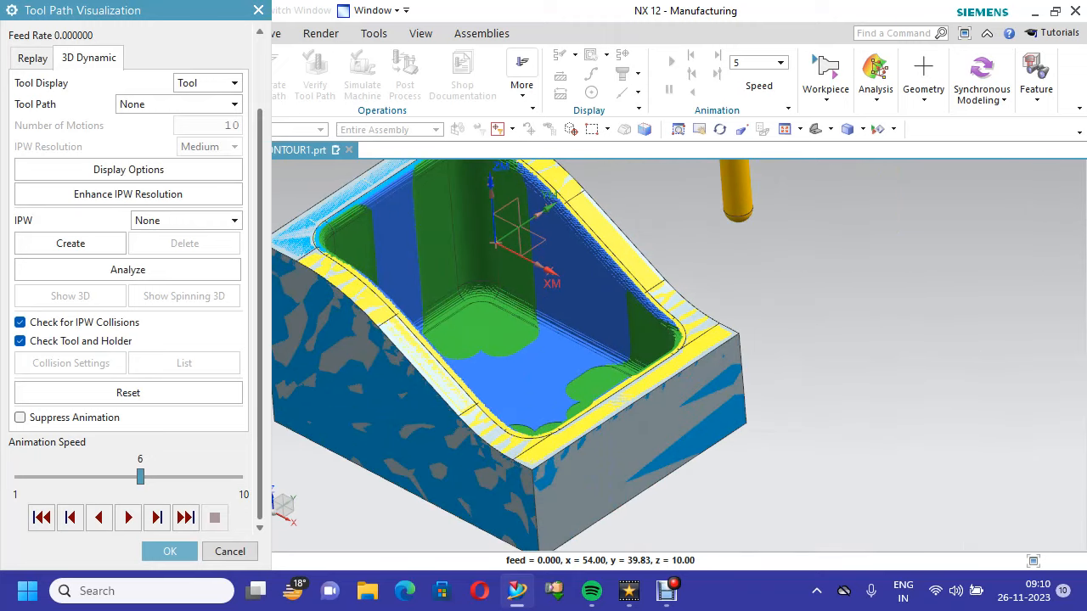
scroll(465, 427, up, 1)
scroll(465, 427, up, 2)
scroll(535, 421, down, 3)
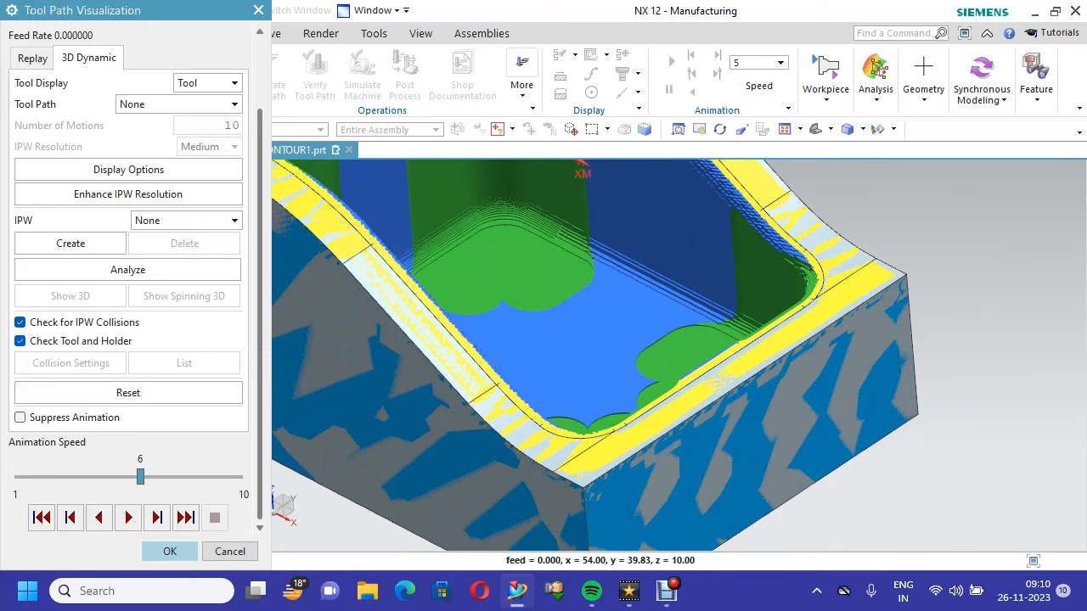
click(170, 551)
click(164, 550)
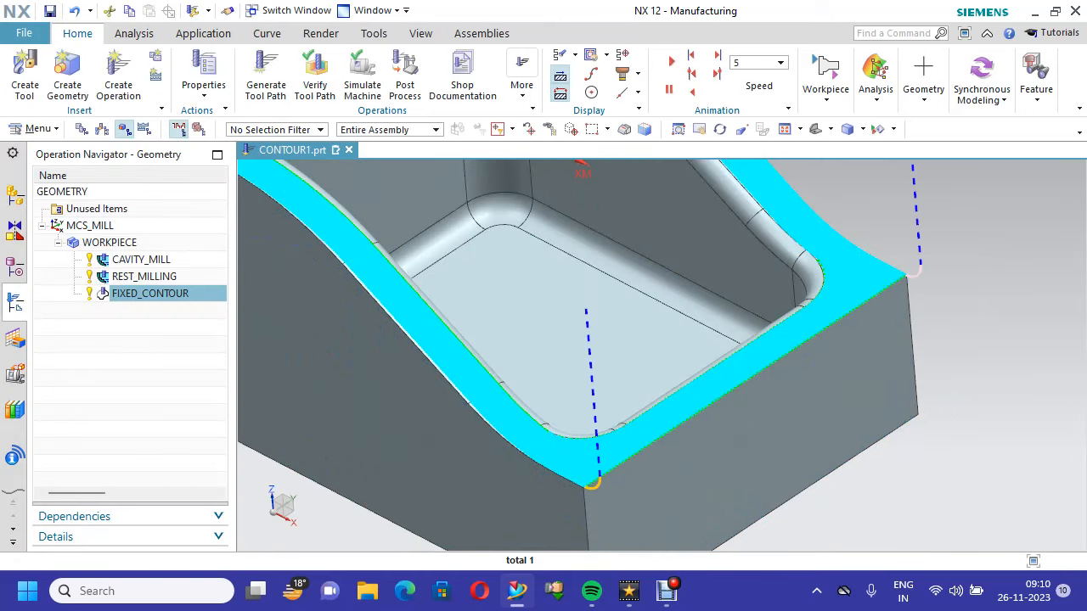
Edit FIXED_CONTOUR's area milling drive method, setting the steep cutting merge distance and minimum cut length to 30 %Tool
right_click(180, 293)
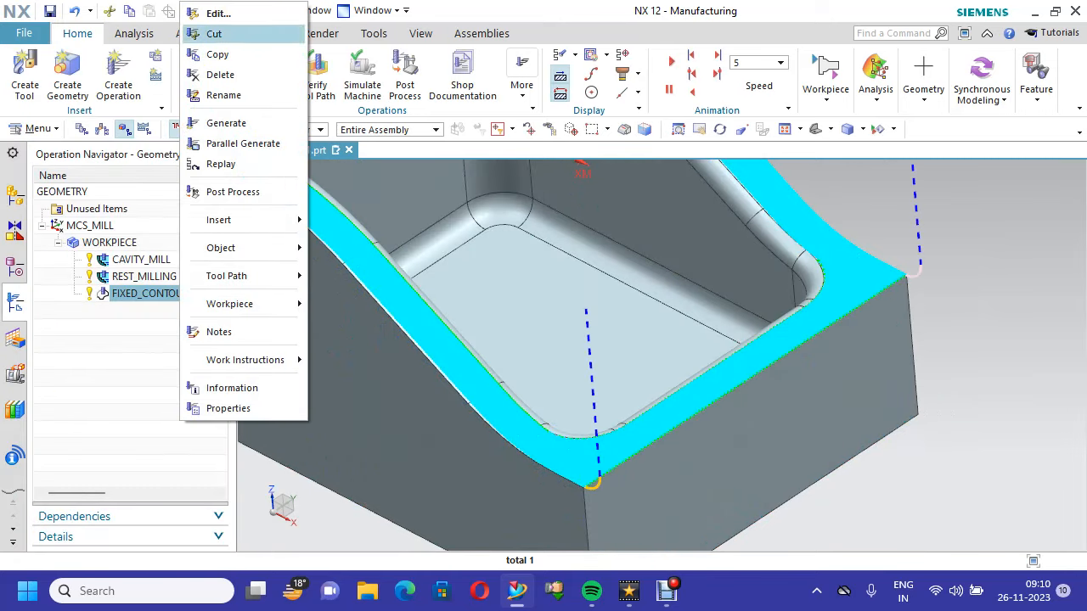
click(229, 13)
scroll(132, 280, down, 5)
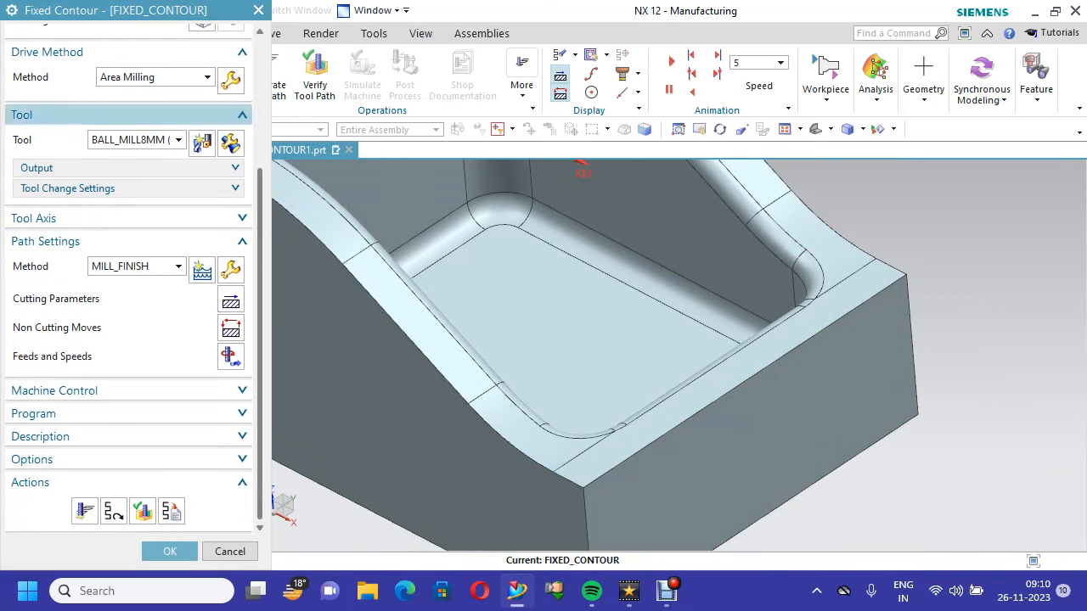
click(230, 80)
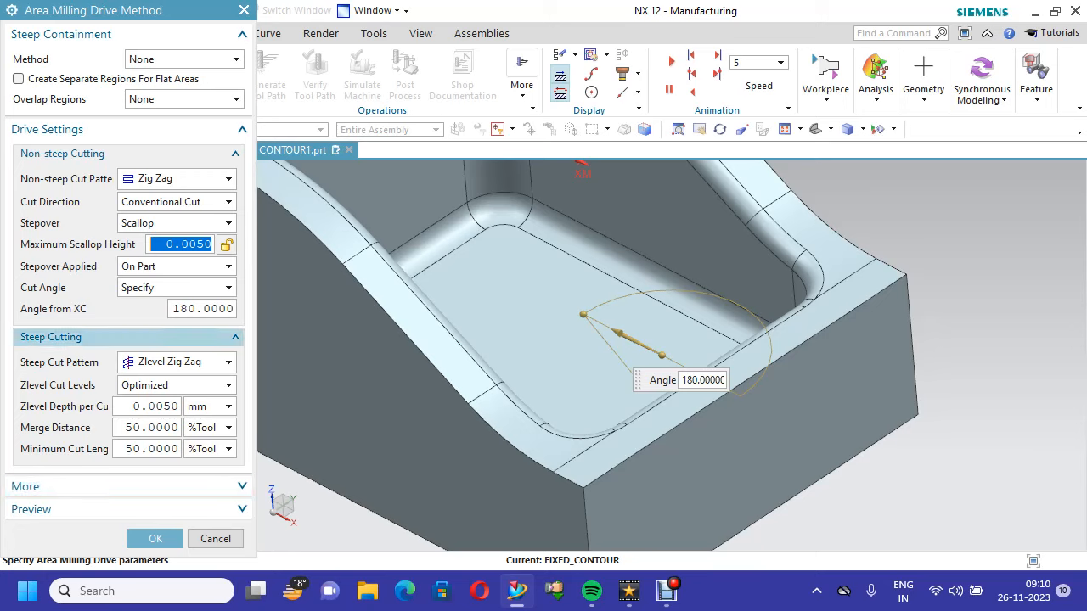
double_click(151, 428)
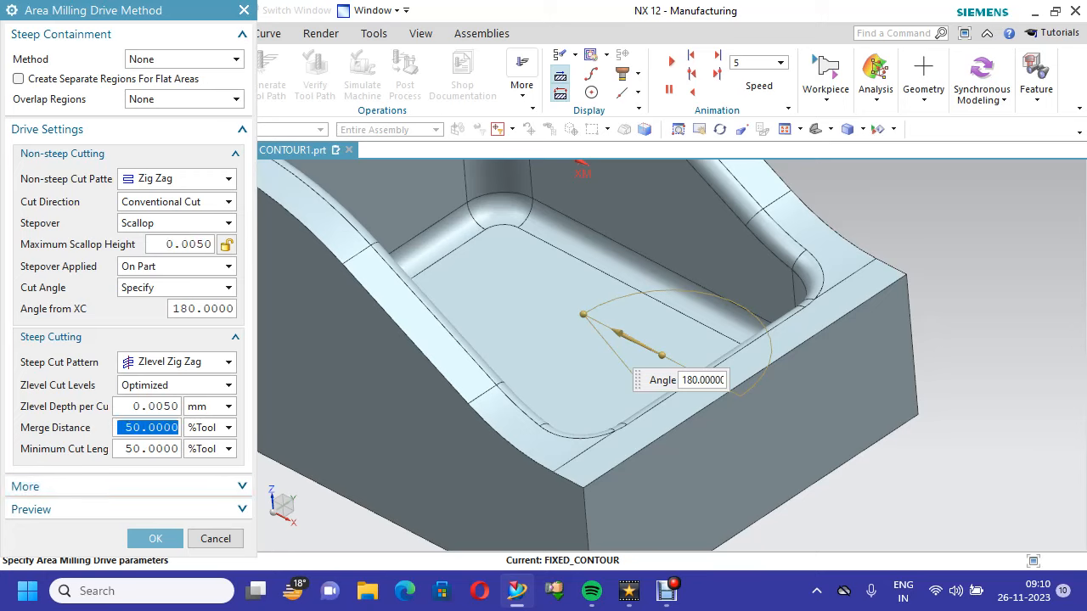
text(3)
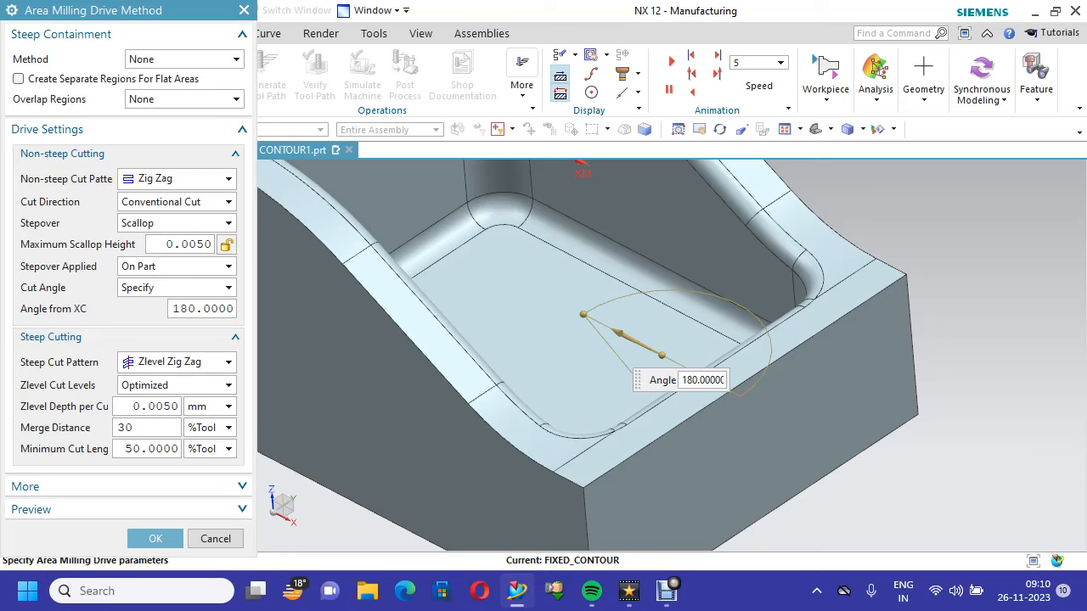
text(0)
key(Tab)
text(30)
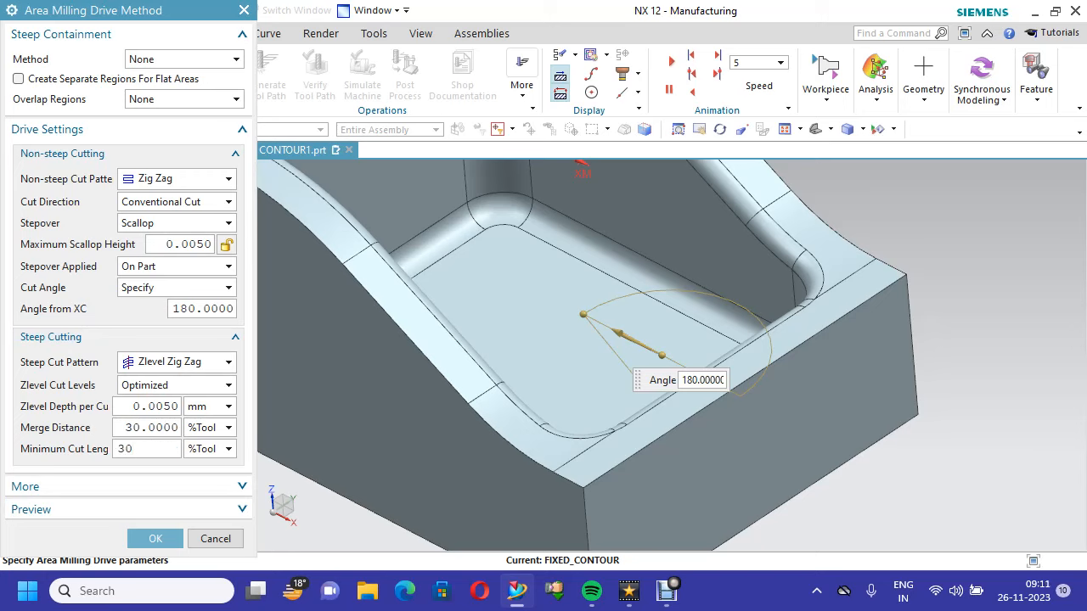
click(155, 539)
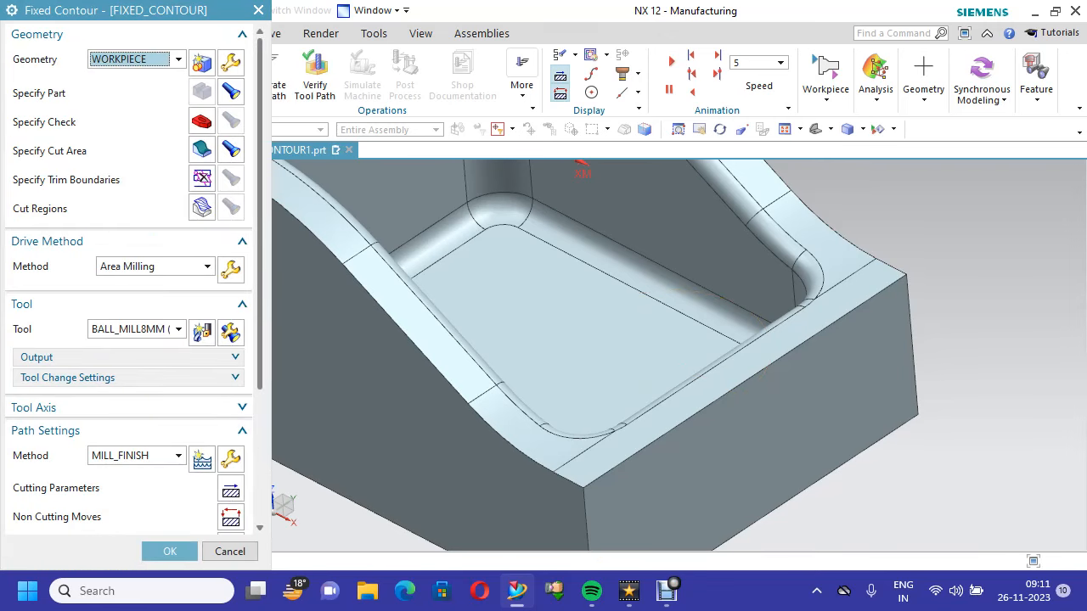
Enable Extend at Edges in the cutting parameters of the FIXED_CONTOUR operation and accept them
scroll(132, 280, down, 2)
scroll(364, 359, down, 4)
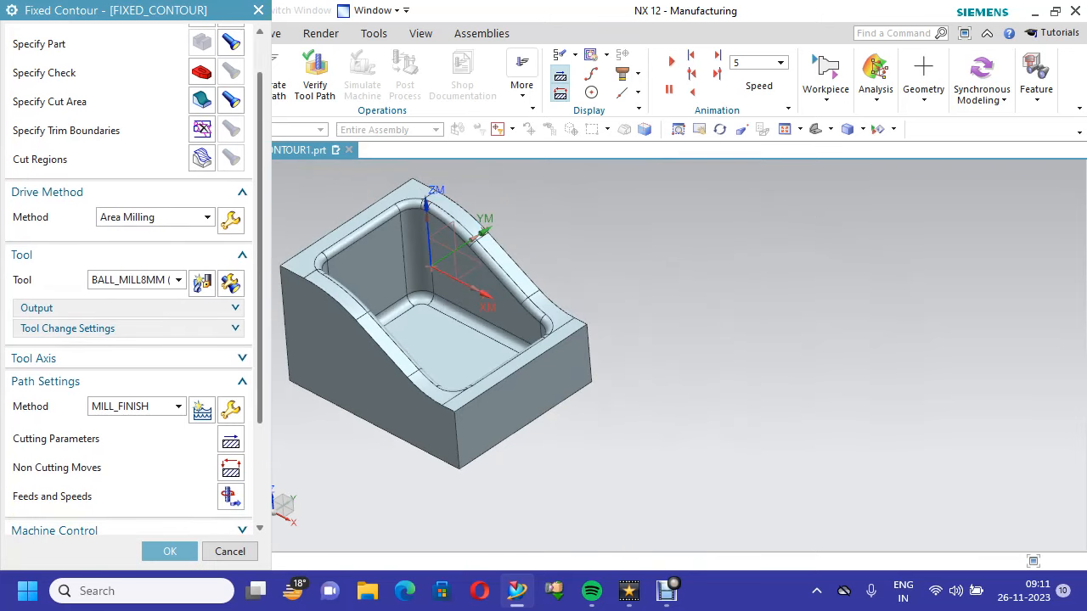
scroll(312, 192, up, 3)
scroll(312, 192, down, 2)
scroll(310, 310, up, 1)
scroll(310, 310, down, 2)
right_click(299, 310)
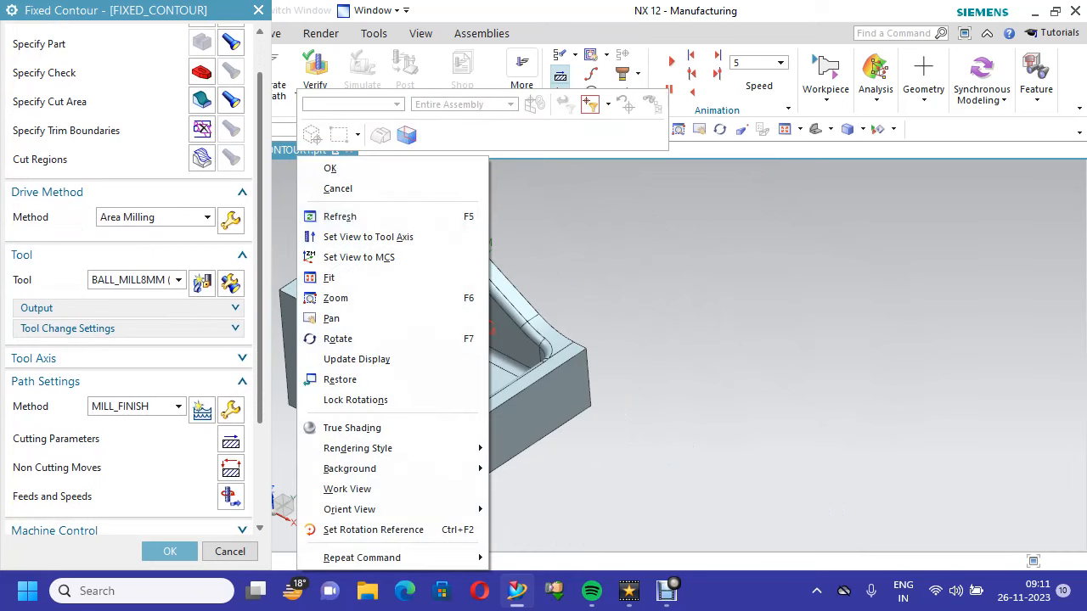
click(330, 278)
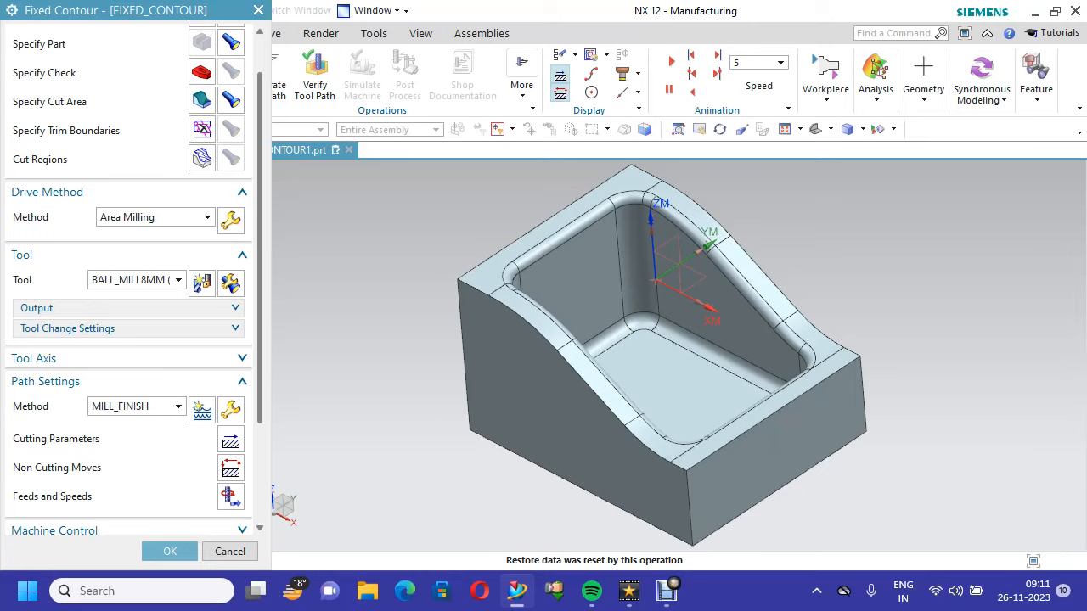
scroll(131, 280, down, 2)
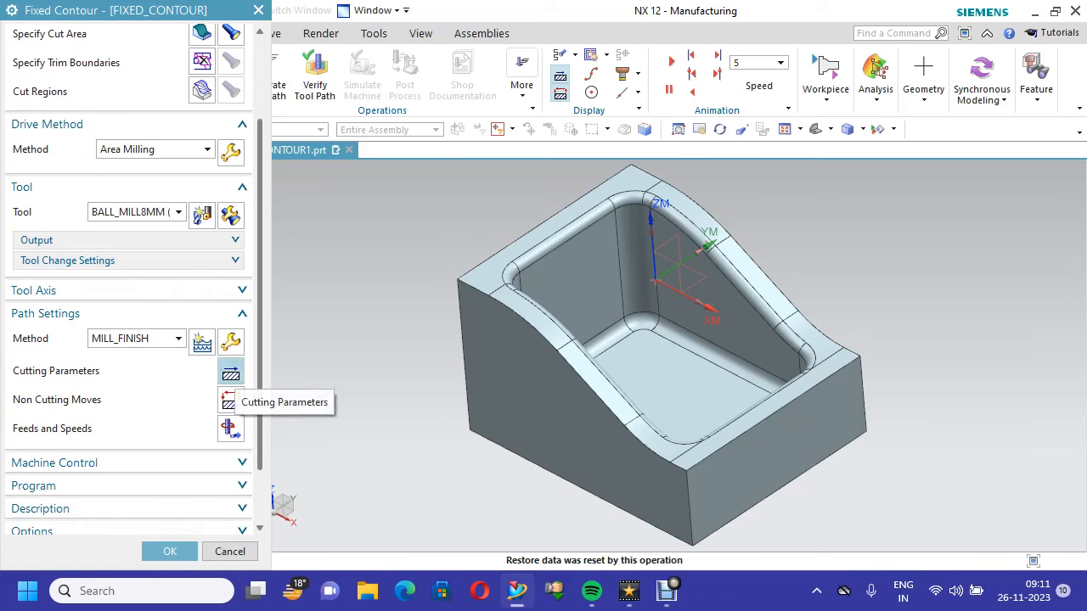
click(231, 375)
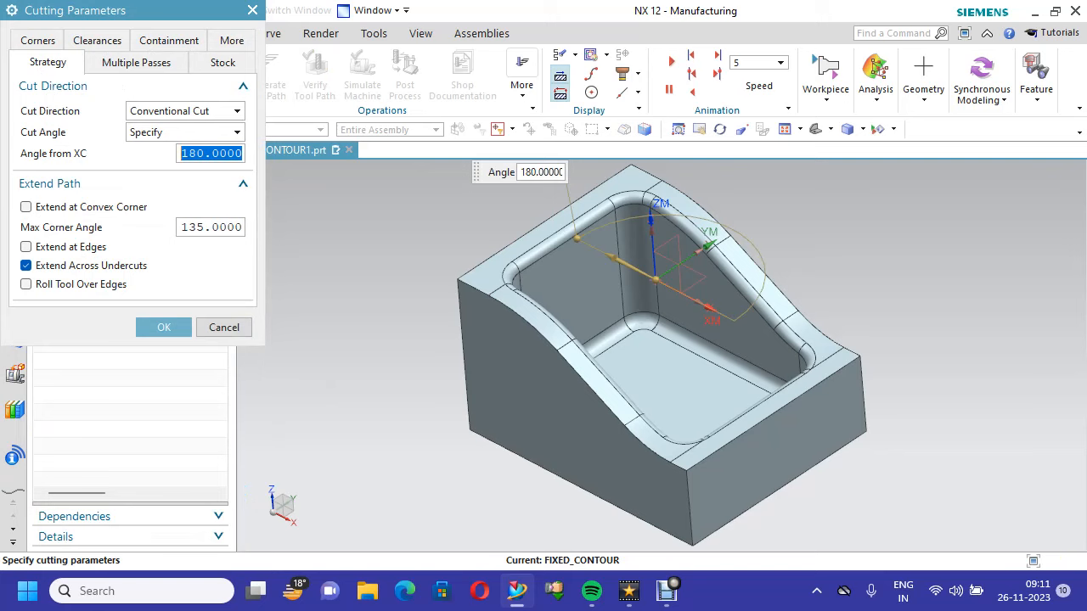
click(25, 246)
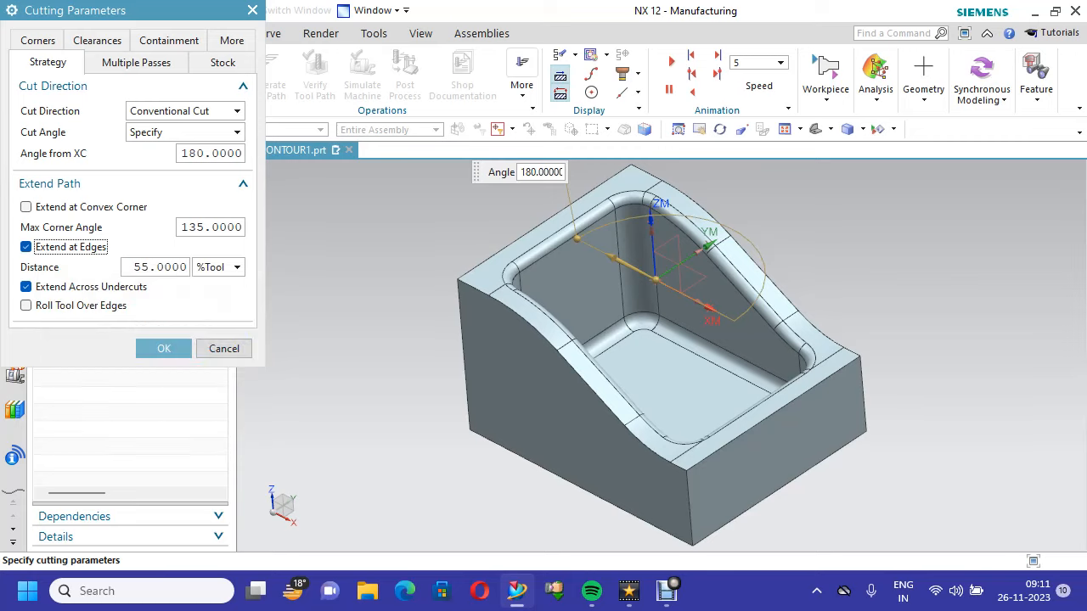
click(164, 348)
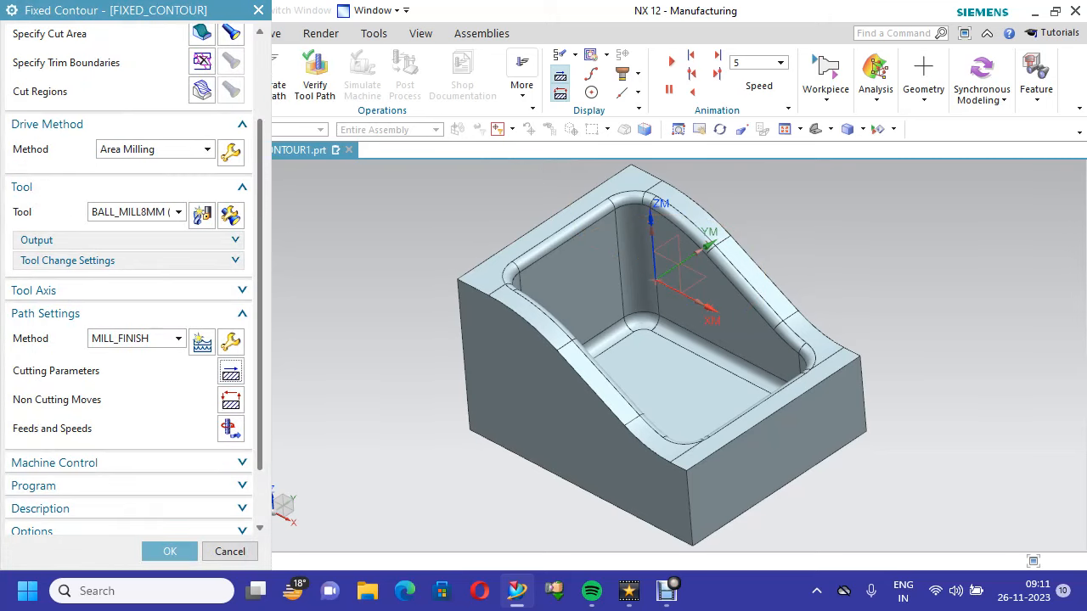
Generate the FIXED_CONTOUR tool path with the edge extension and examine how it covers the top faces and their edges
scroll(85, 509, down, 3)
click(85, 510)
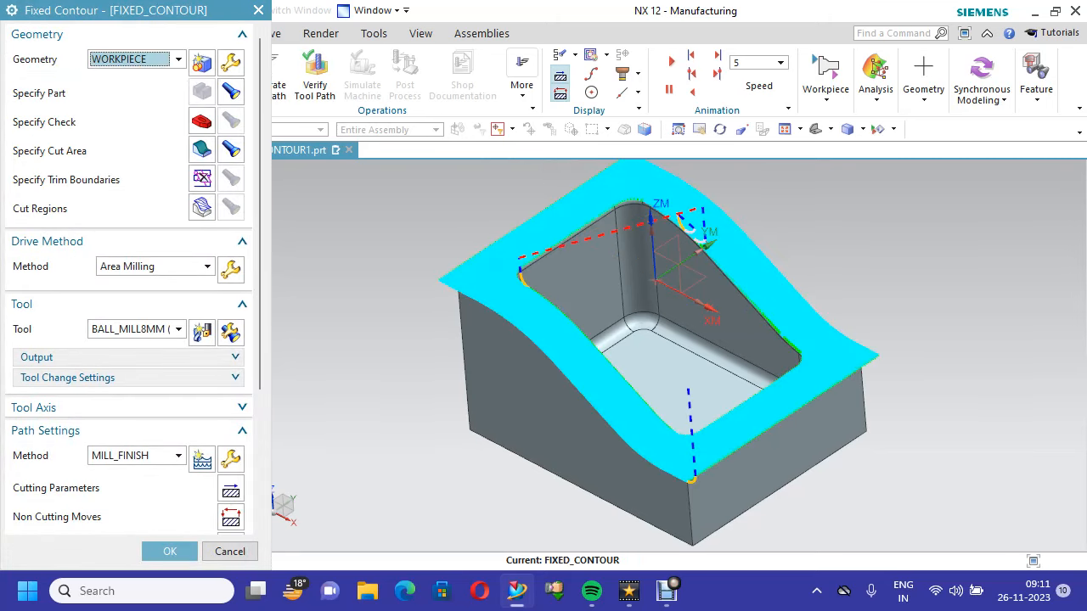
scroll(565, 438, up, 1)
scroll(483, 284, down, 2)
middle_drag(482, 288, 358, 346)
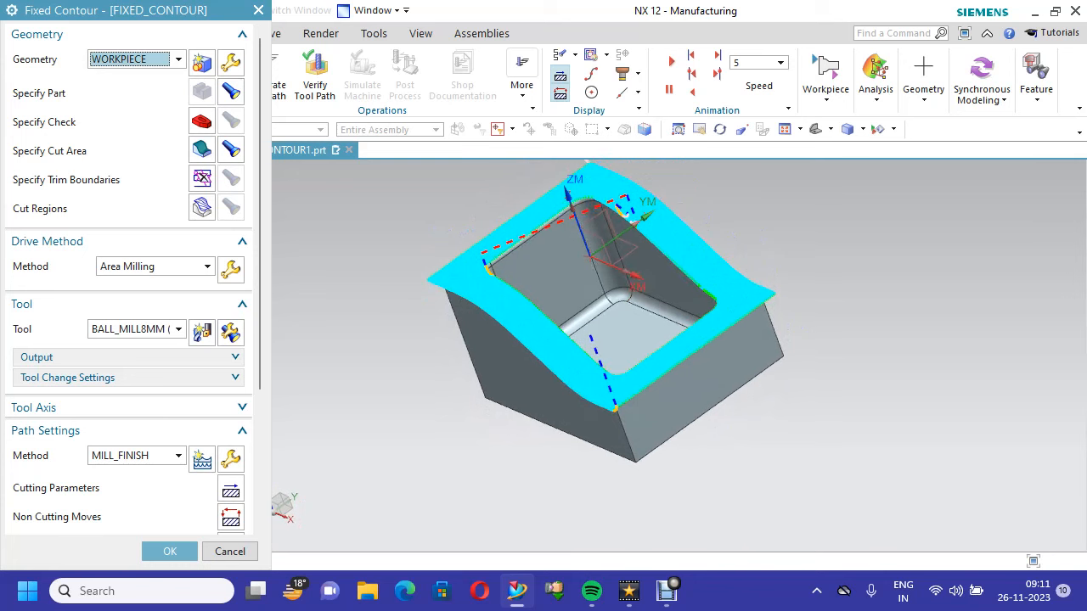
scroll(94, 424, down, 3)
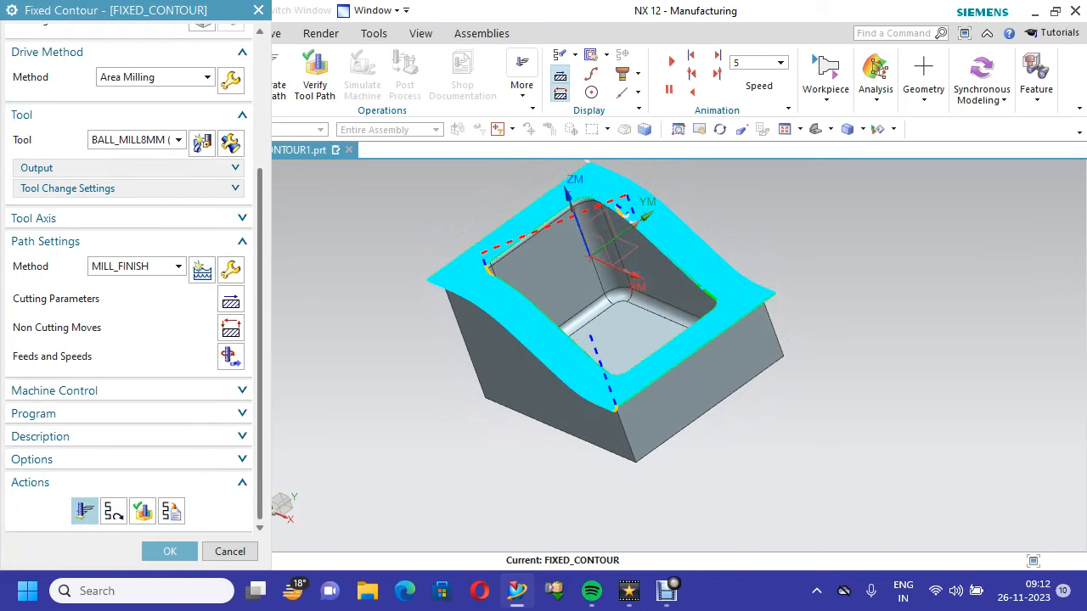
Generate the FIXED_CONTOUR tool path and play its 3D Dynamic verification at animation speed 2
click(84, 510)
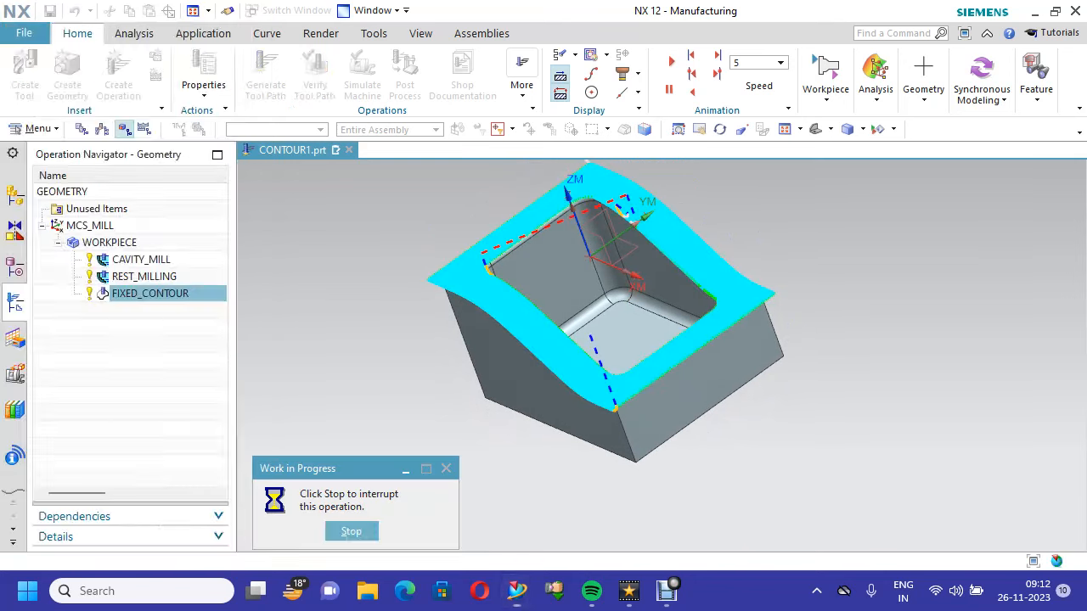
scroll(128, 280, down, 3)
click(143, 510)
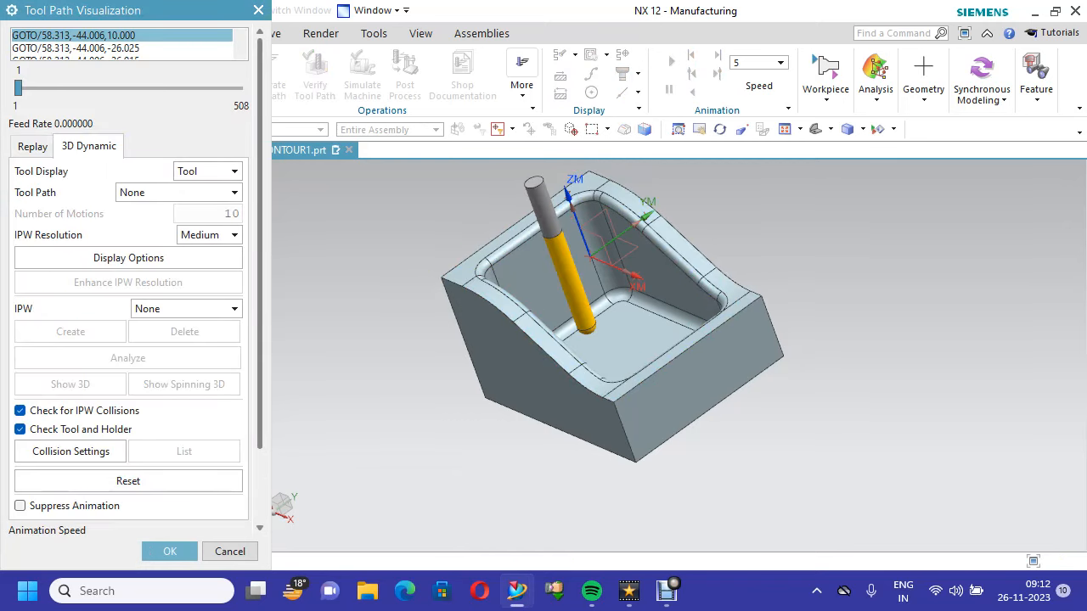
scroll(144, 500, down, 3)
drag(141, 477, 42, 478)
click(129, 517)
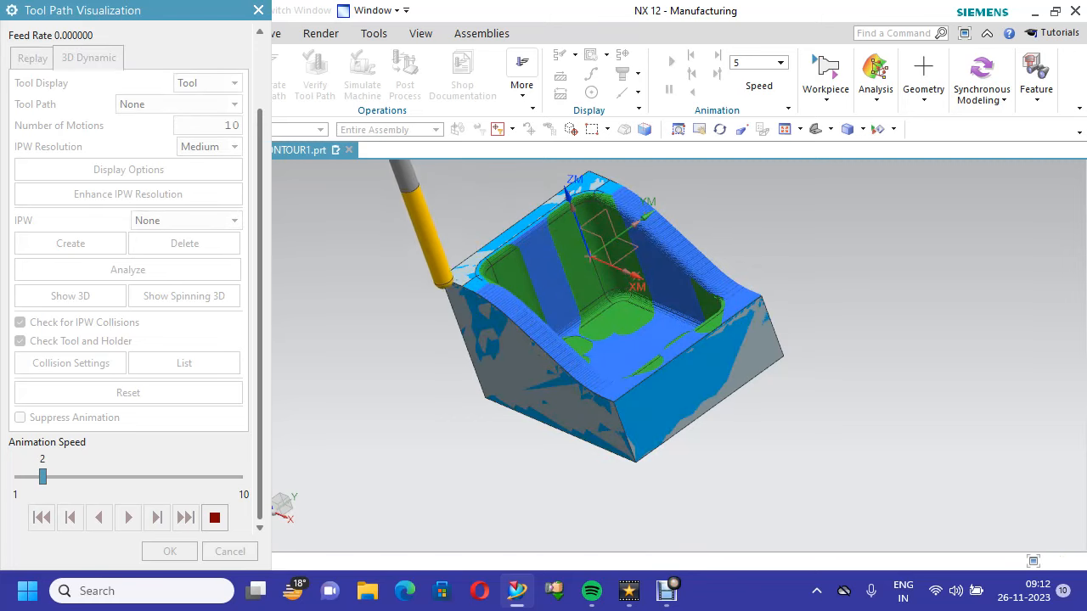
Examine the simulated cutting of the sloped top faces while raising the animation speed to 7
middle_drag(645, 340, 568, 365)
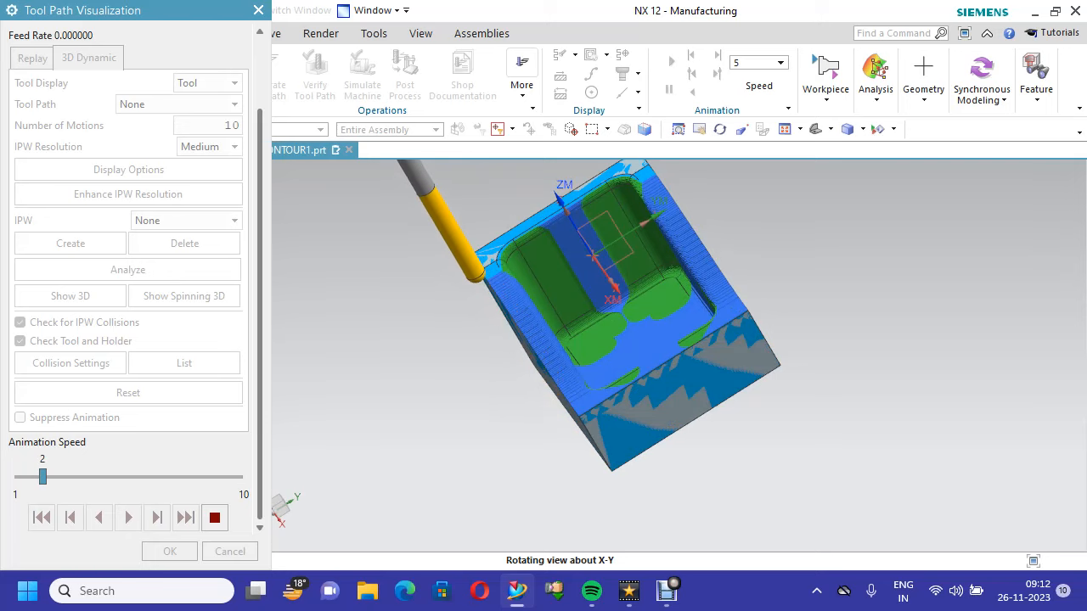
scroll(518, 403, up, 5)
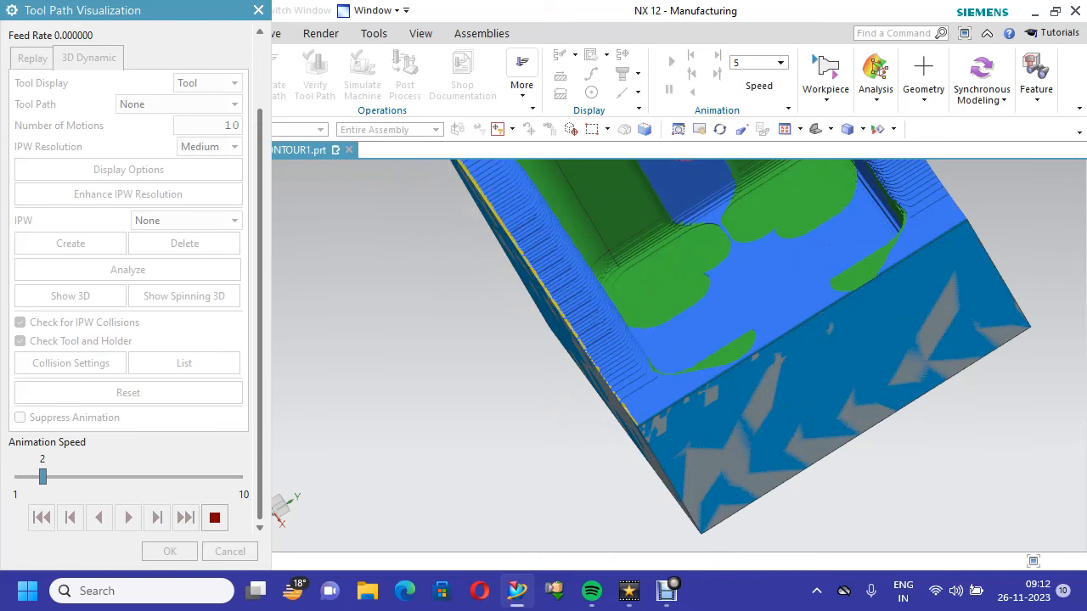
scroll(517, 407, down, 1)
scroll(513, 404, down, 1)
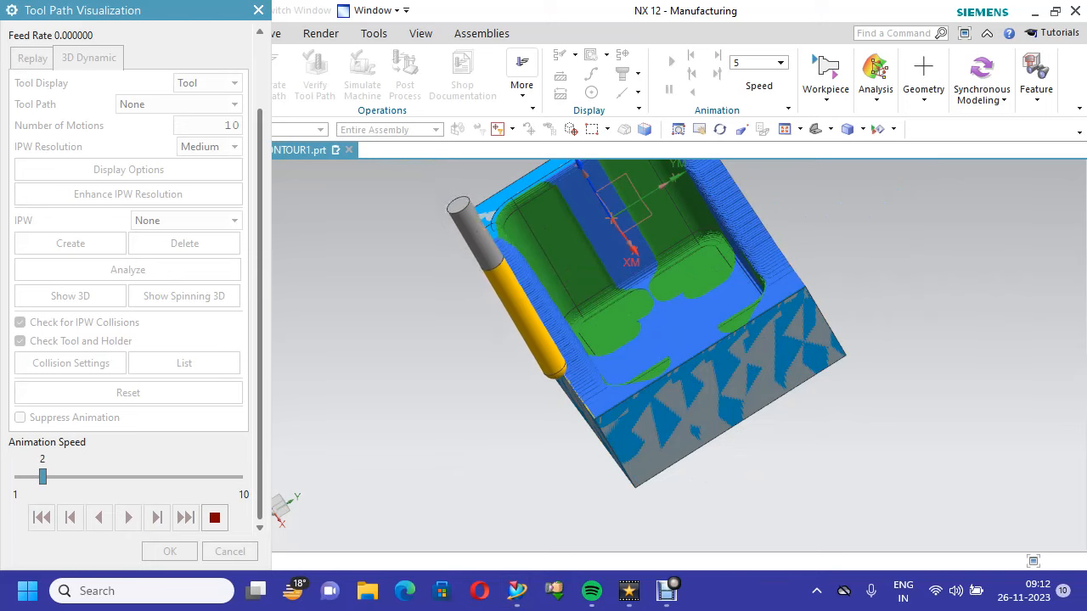
drag(42, 477, 67, 477)
key(Right)
key(Right)
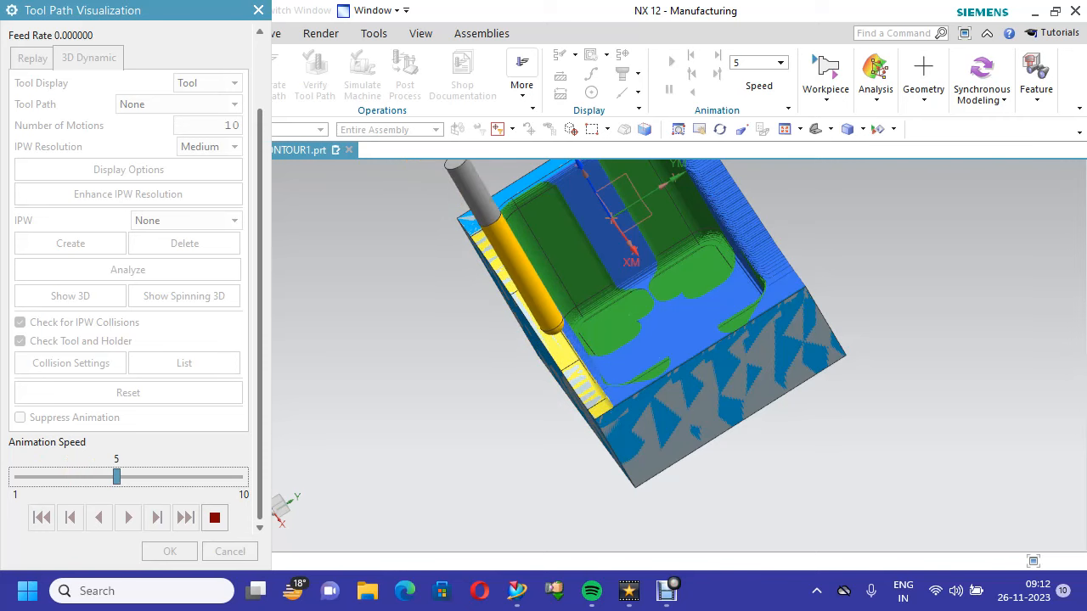
key(Right)
key(Right)
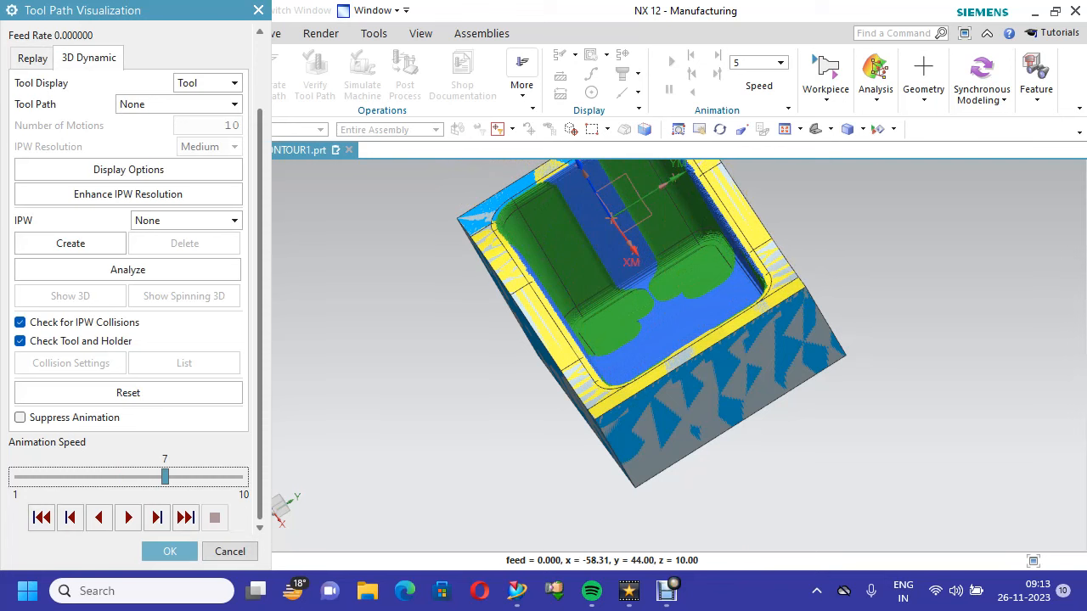
Accept the verification and the FIXED_CONTOUR operation, and save the part
click(170, 552)
click(170, 551)
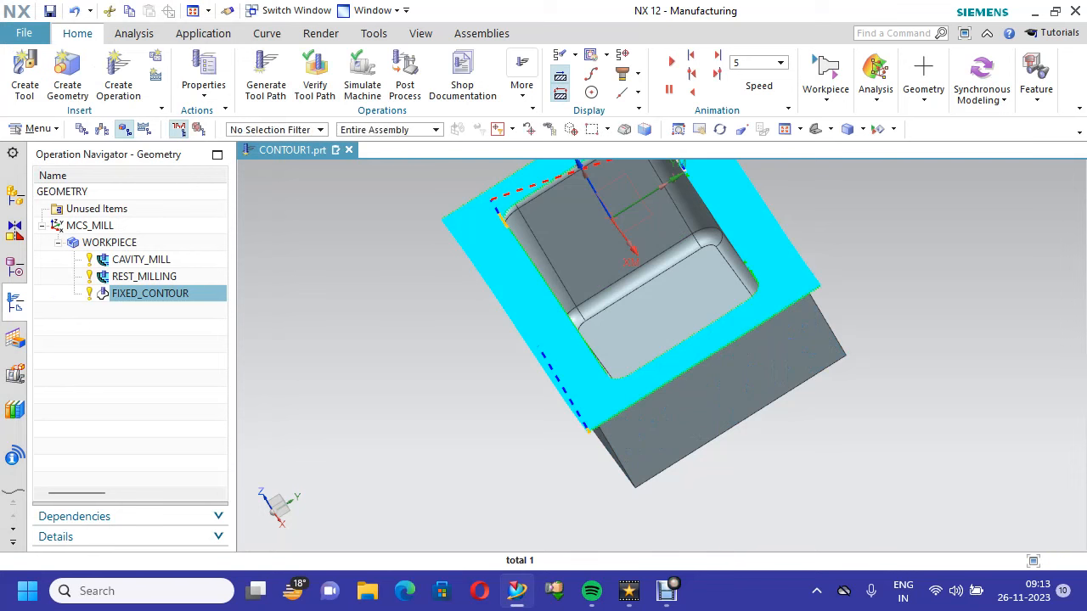
click(50, 11)
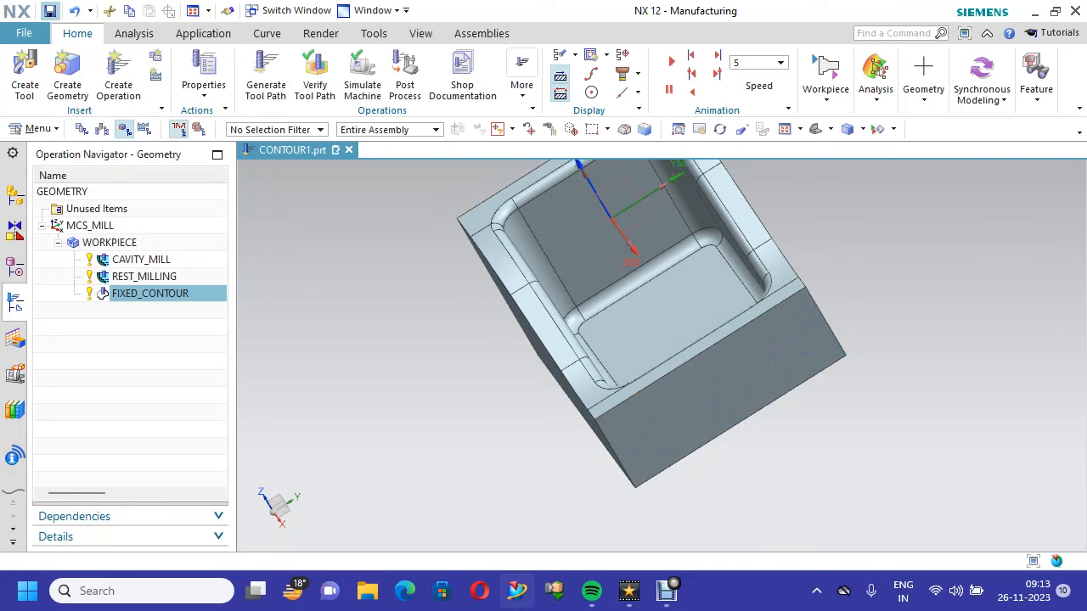
Orient the part to the isometric view and create a mill_contour Fixed Contour operation named FIXED_CONTOUR_1
right_click(313, 184)
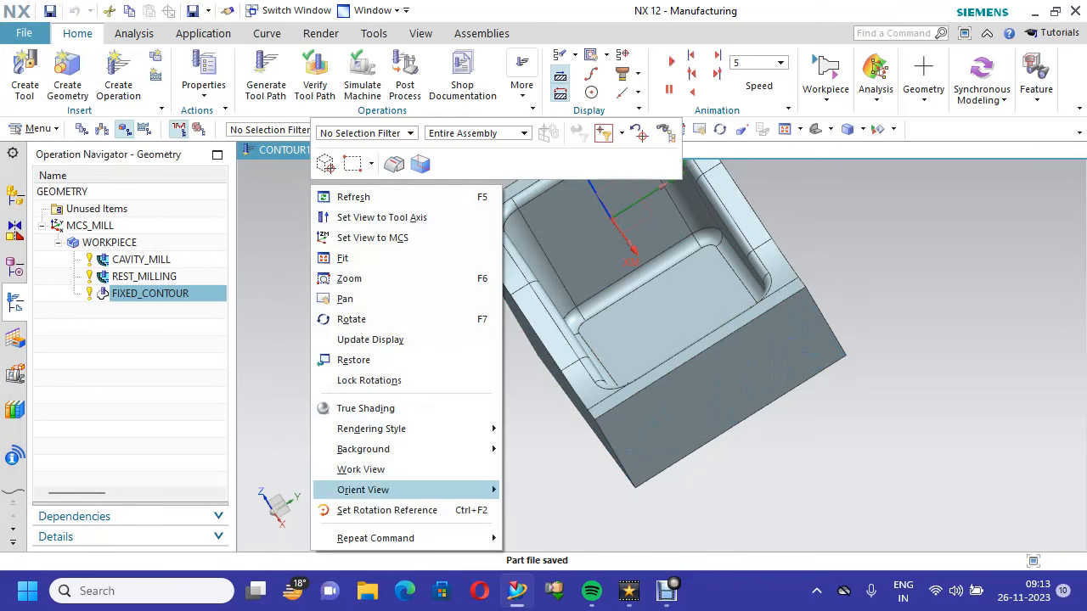
mouse_move(408, 490)
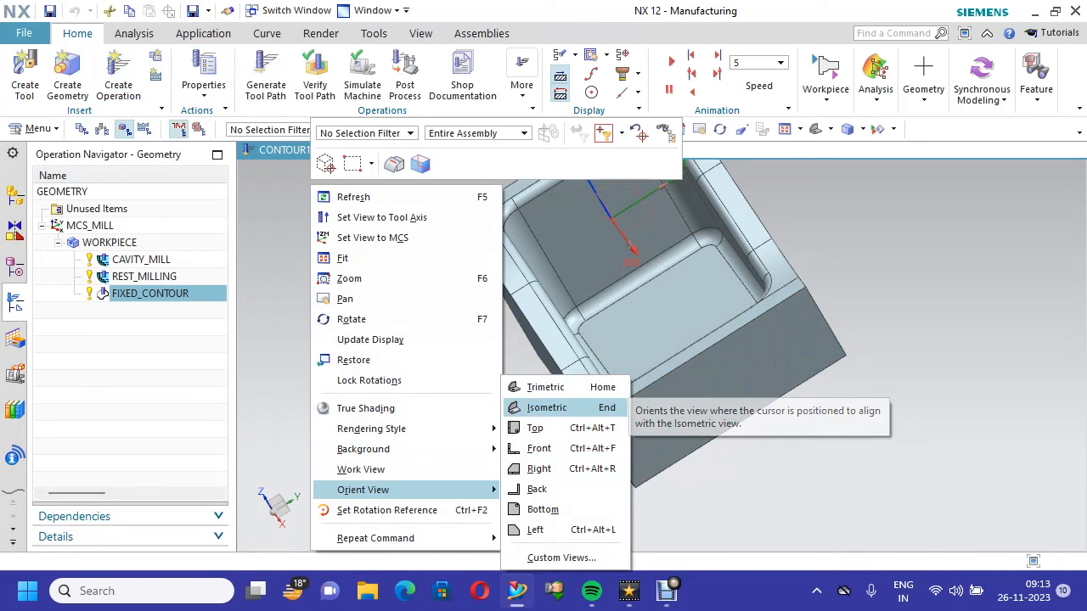
click(546, 407)
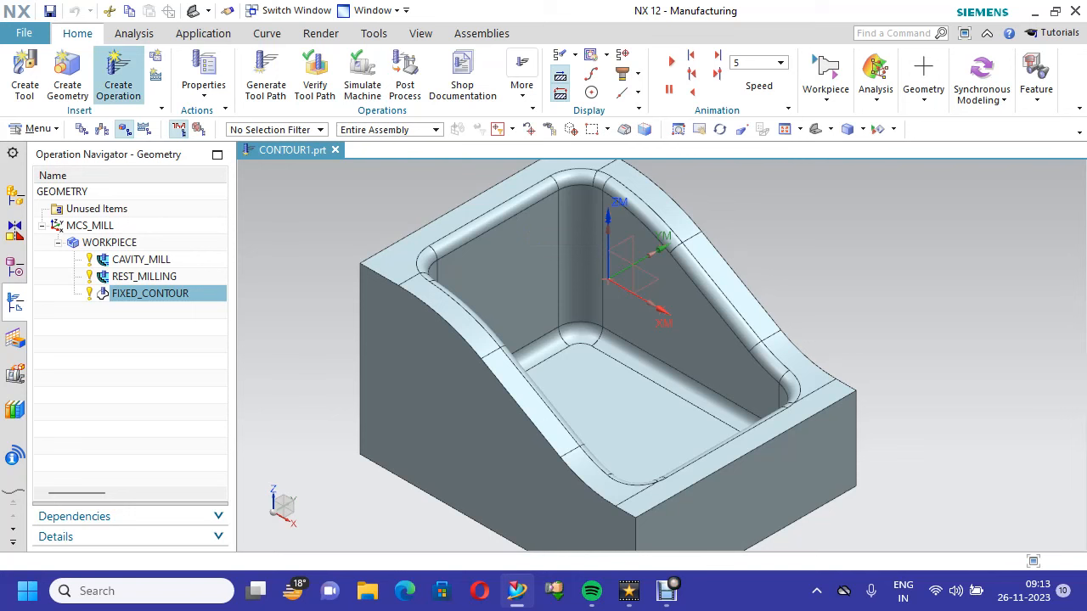
click(118, 75)
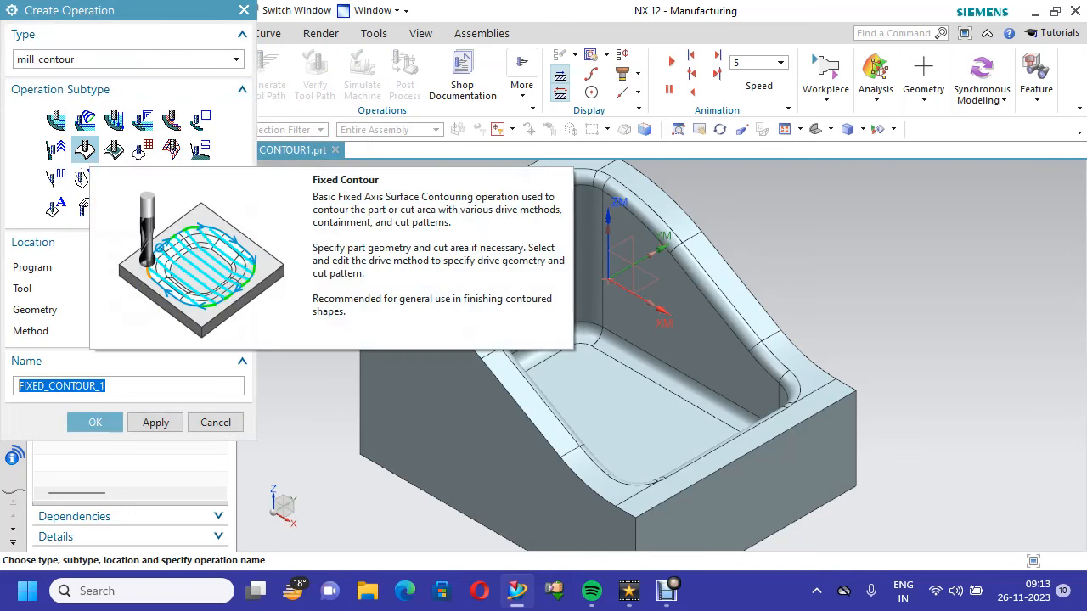
click(95, 422)
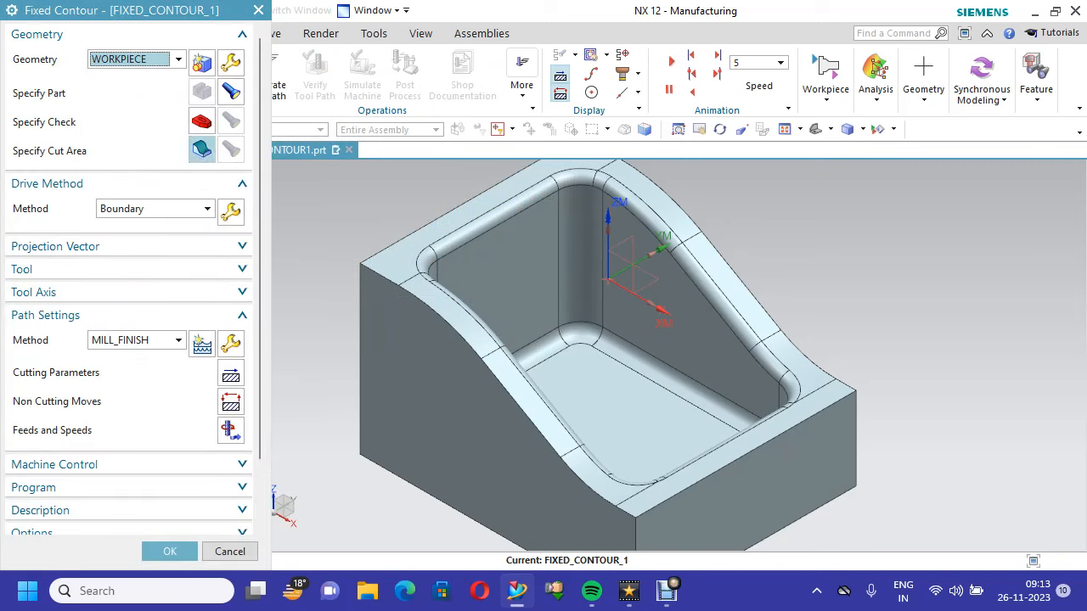
Start the cut area with the rim's edge blend faces along the cavity's high end, both its corners and the +Y side
click(201, 150)
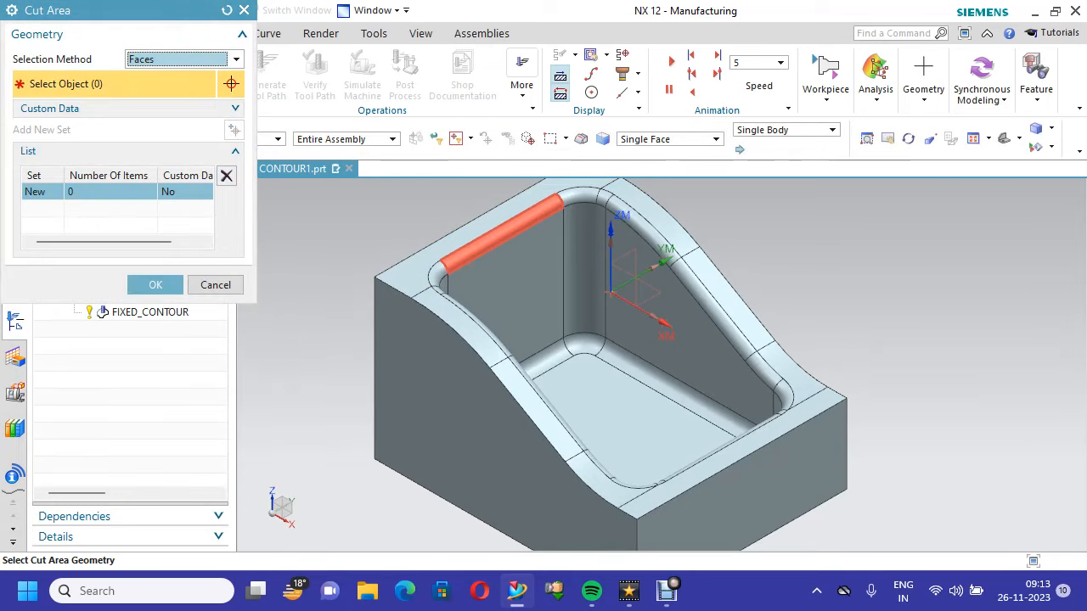
click(501, 225)
click(582, 197)
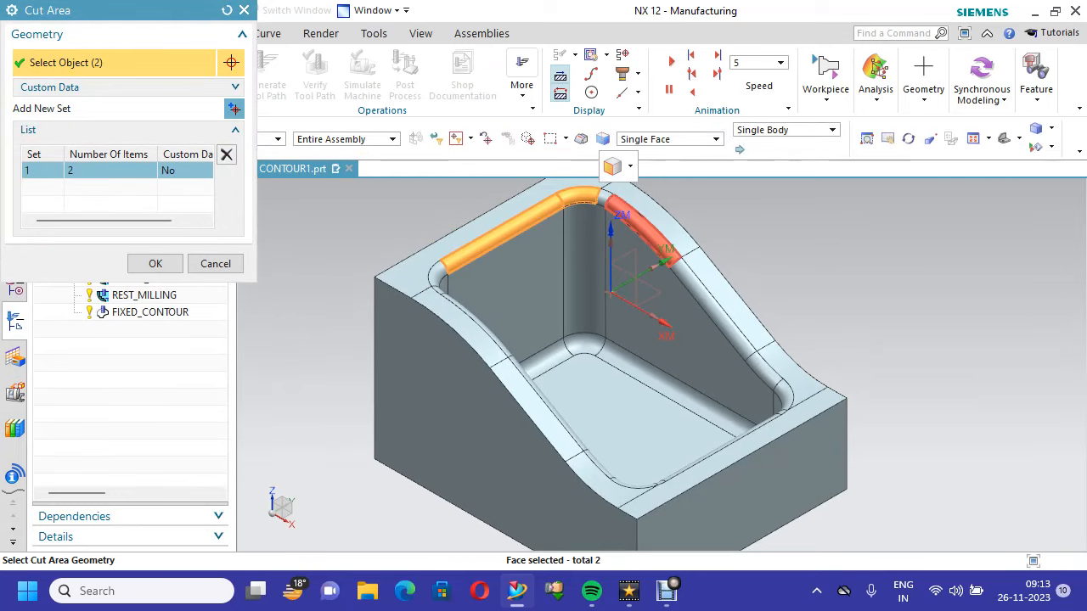
click(603, 198)
click(630, 216)
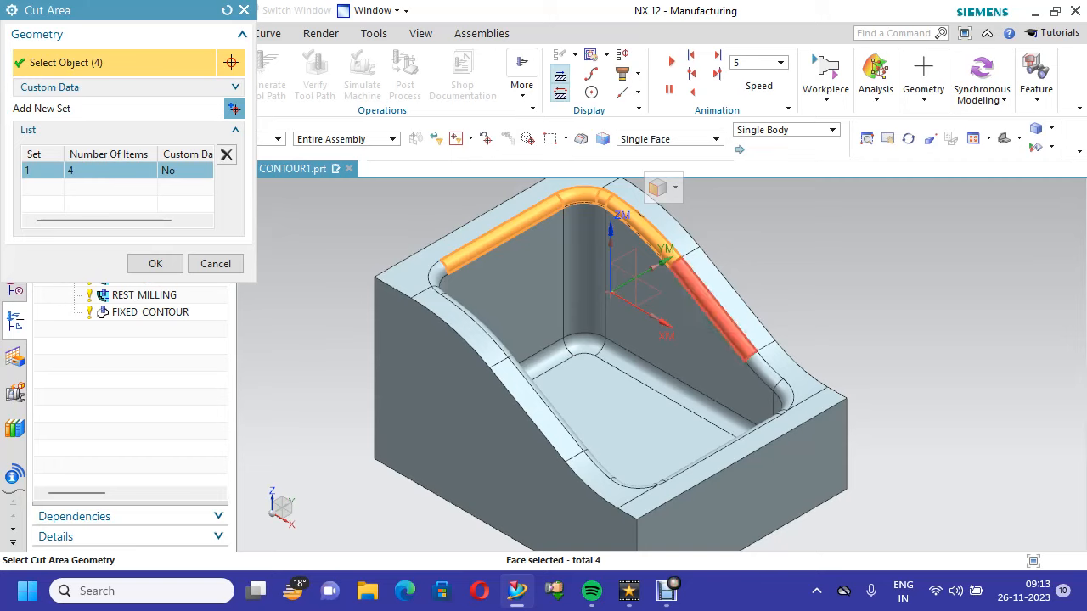
click(713, 306)
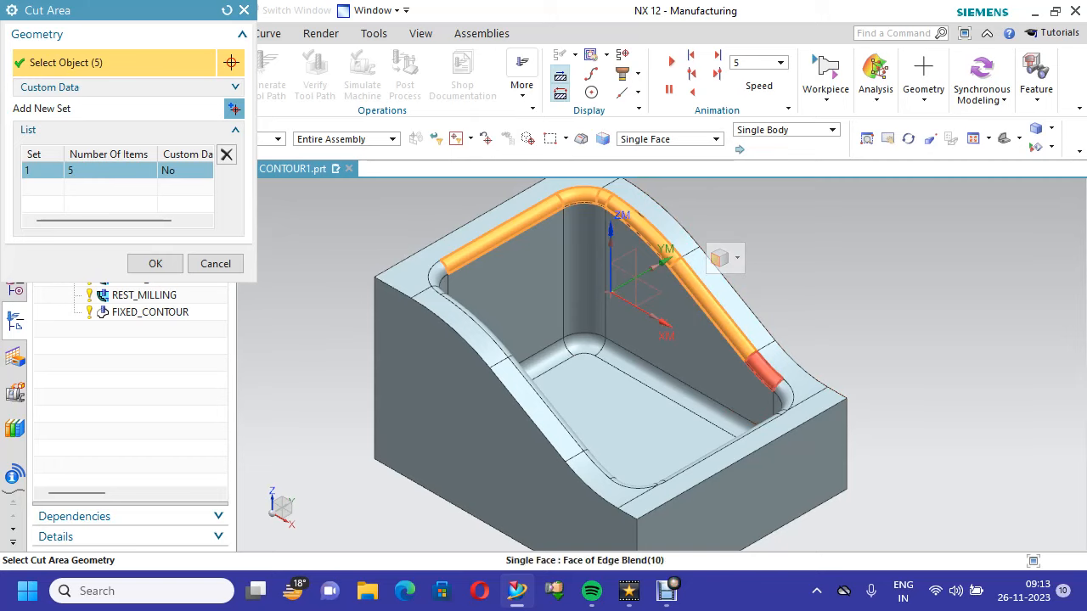
click(764, 369)
click(782, 393)
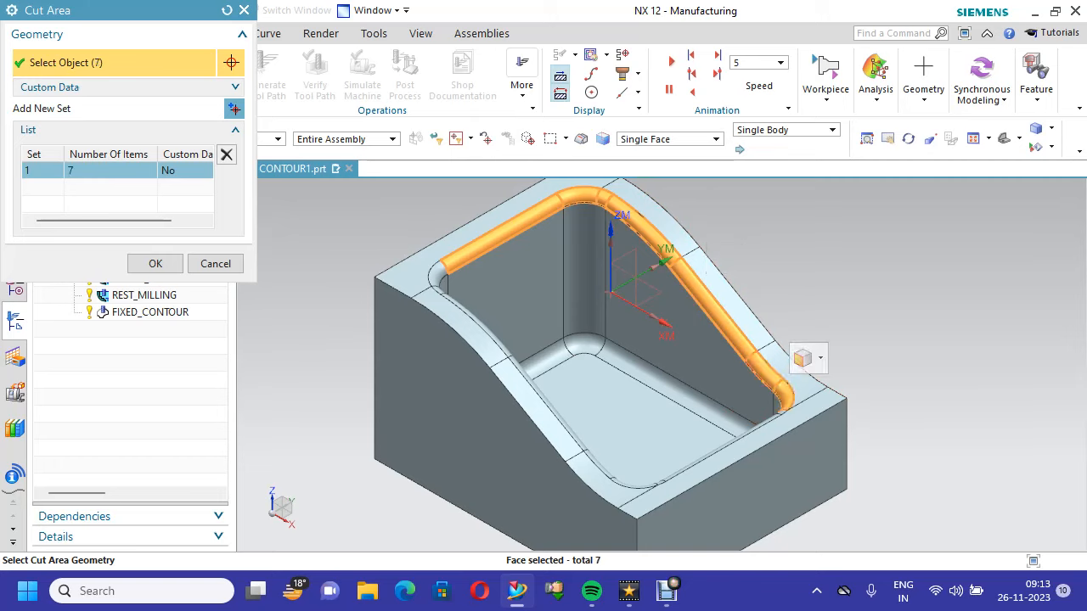
click(436, 274)
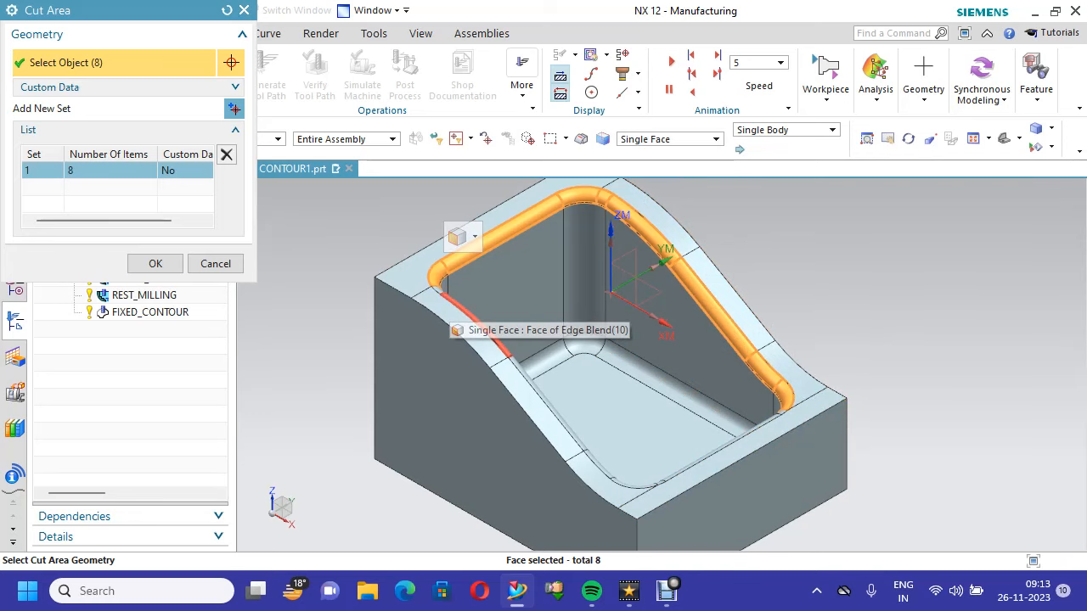
Add the edge blend faces along the -Y side of the cavity rim to the cut area
scroll(450, 292, up, 5)
click(424, 277)
click(467, 309)
scroll(553, 377, down, 3)
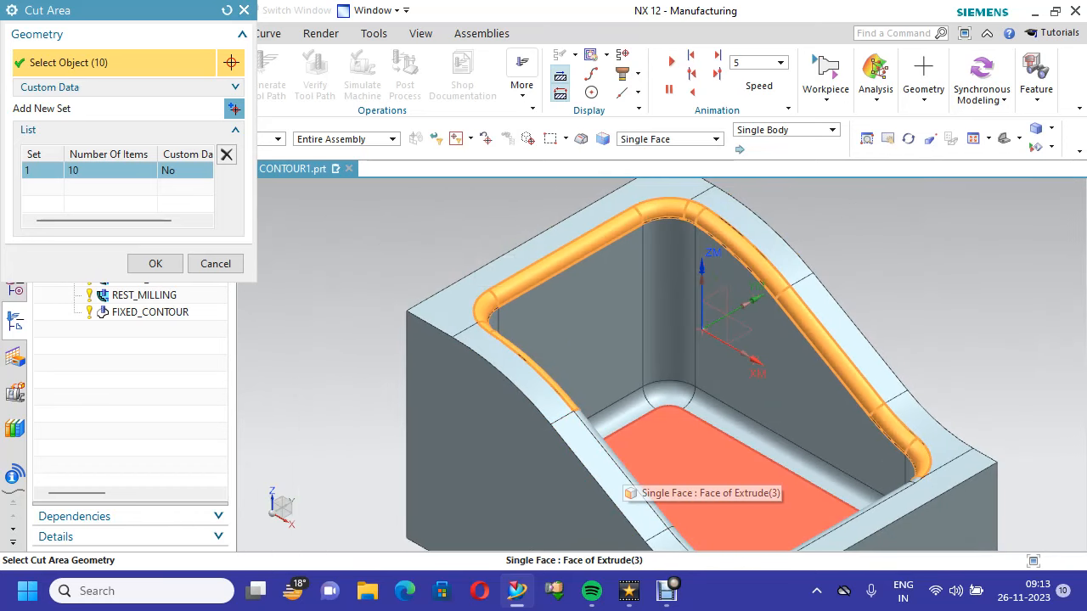
click(635, 421)
scroll(636, 420, down, 4)
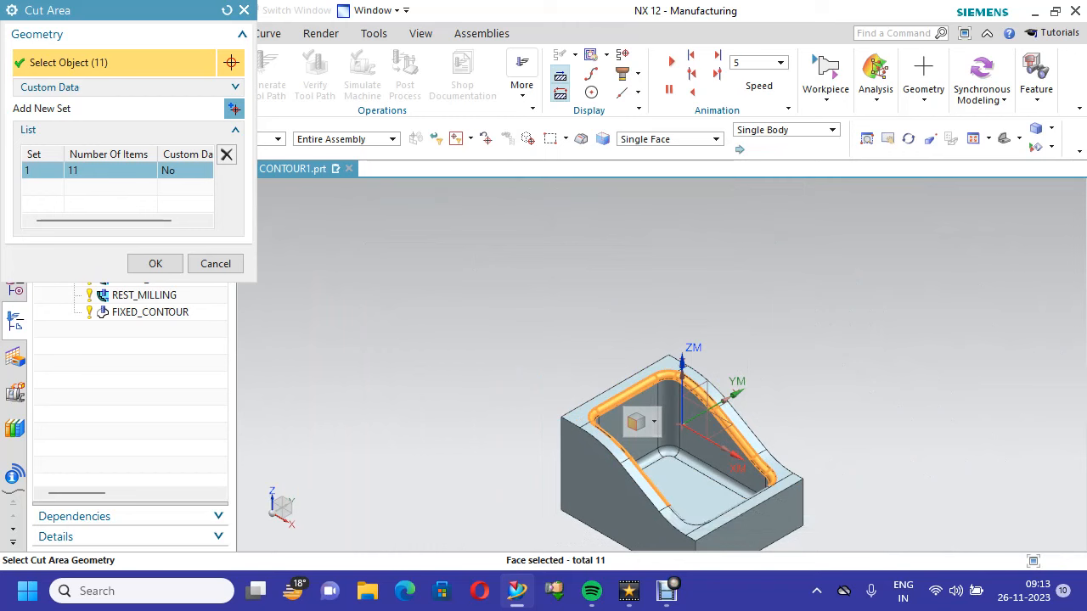
Add the remaining edge blend faces around the cavity rim's low end and its corners, and accept the cut area
scroll(635, 421, up, 5)
middle_drag(635, 421, 645, 406)
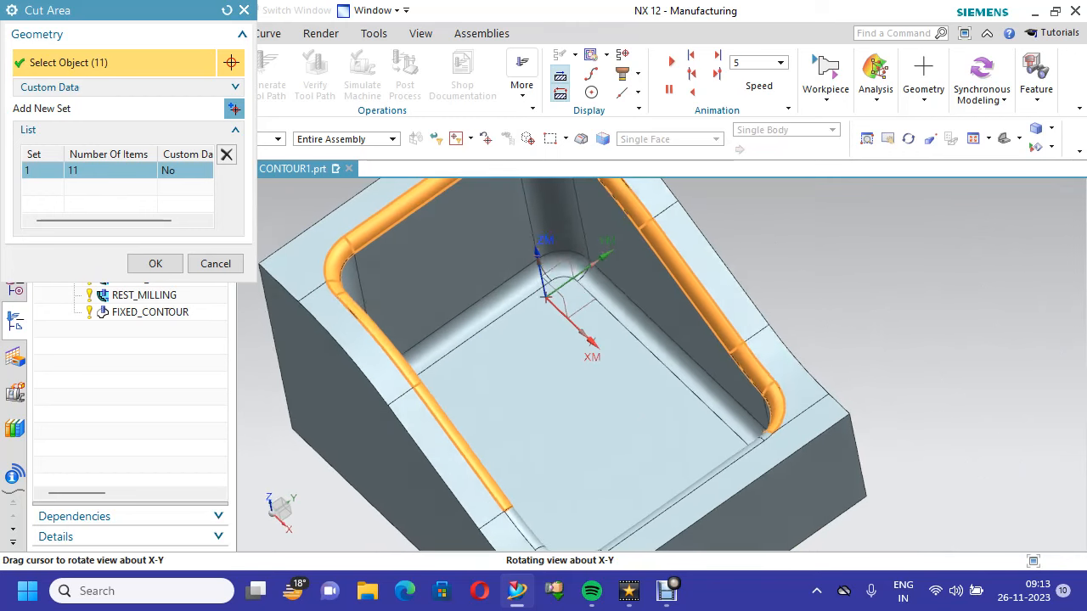
scroll(756, 522, up, 4)
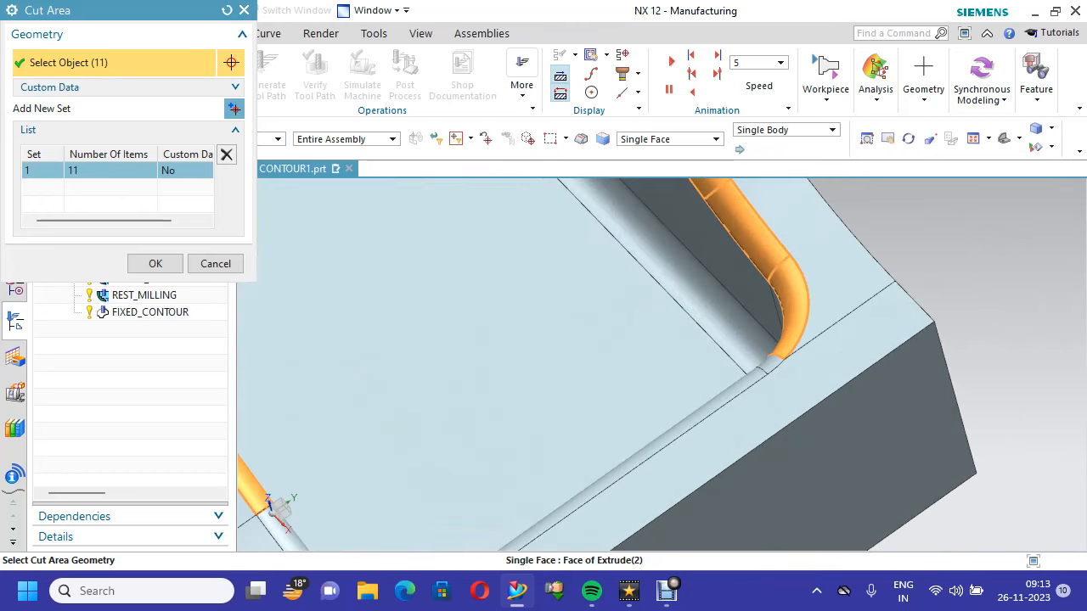
click(771, 360)
click(764, 370)
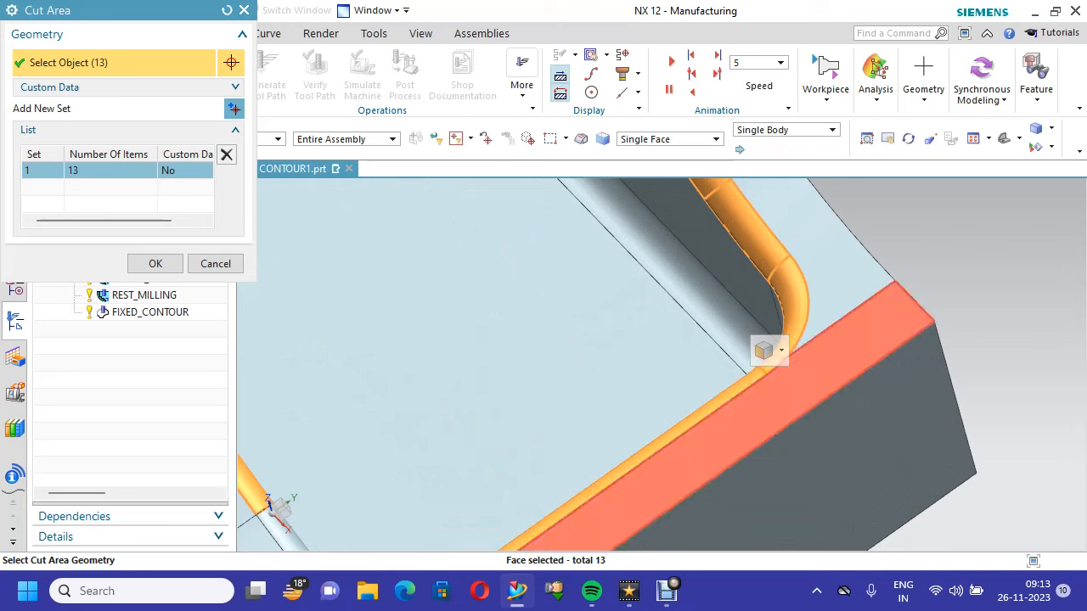
scroll(768, 355, down, 8)
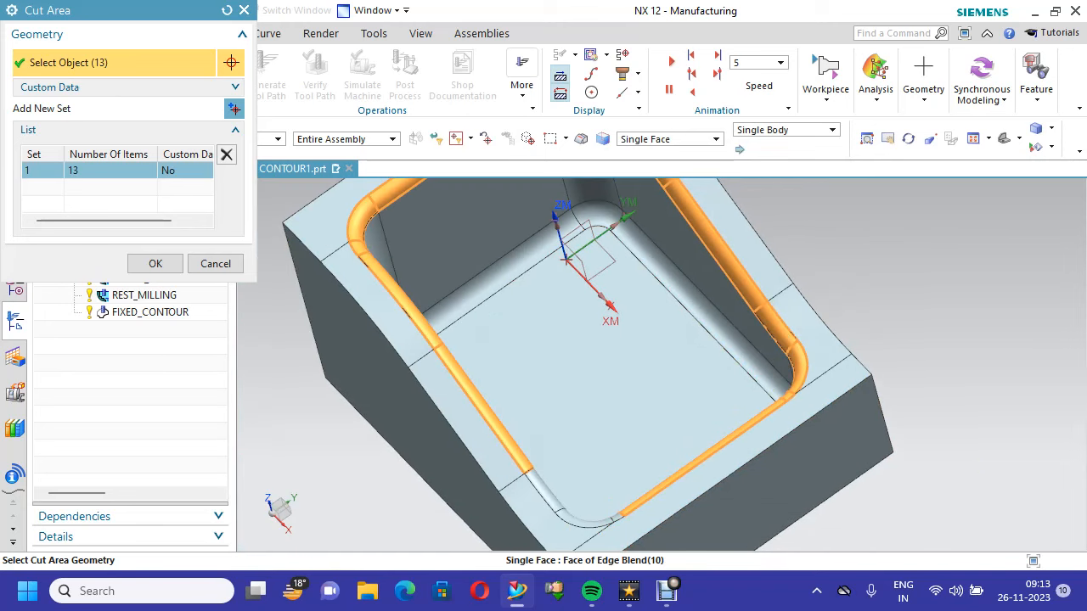
click(553, 475)
click(586, 521)
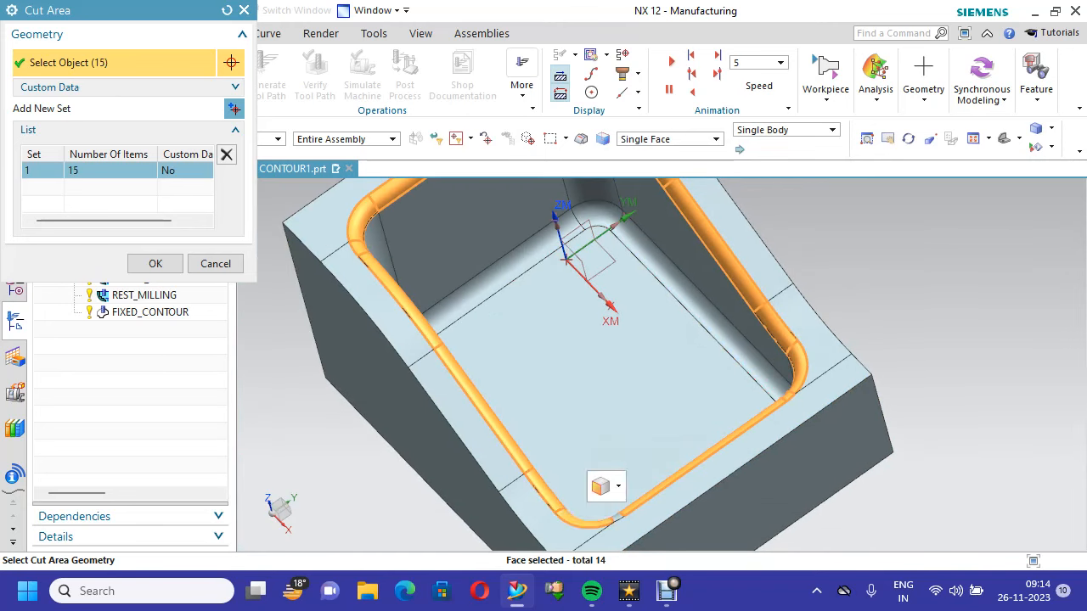
click(617, 518)
middle_drag(765, 484, 756, 446)
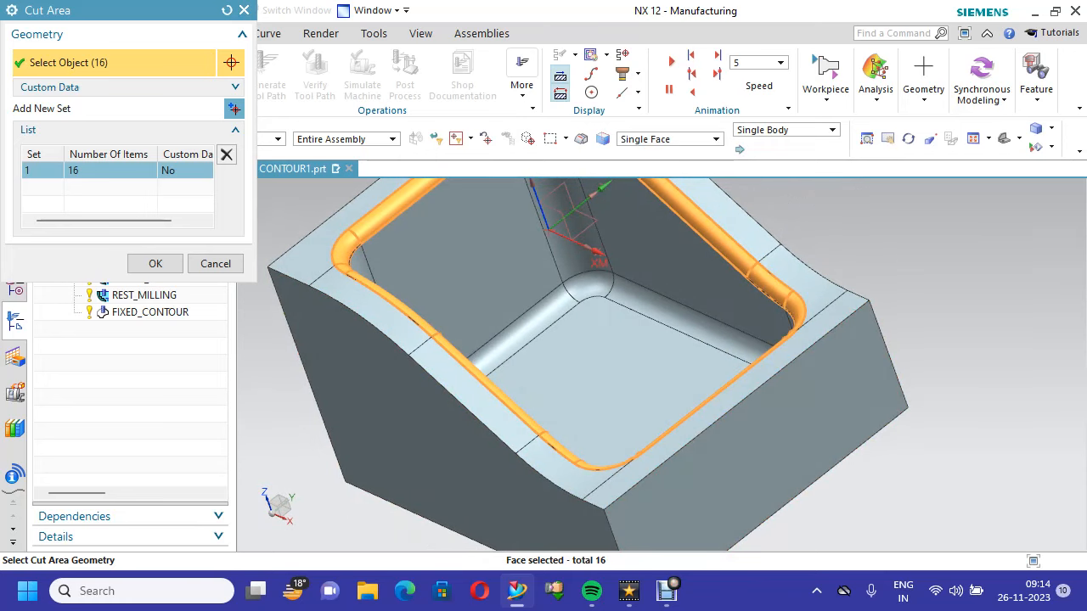
click(155, 263)
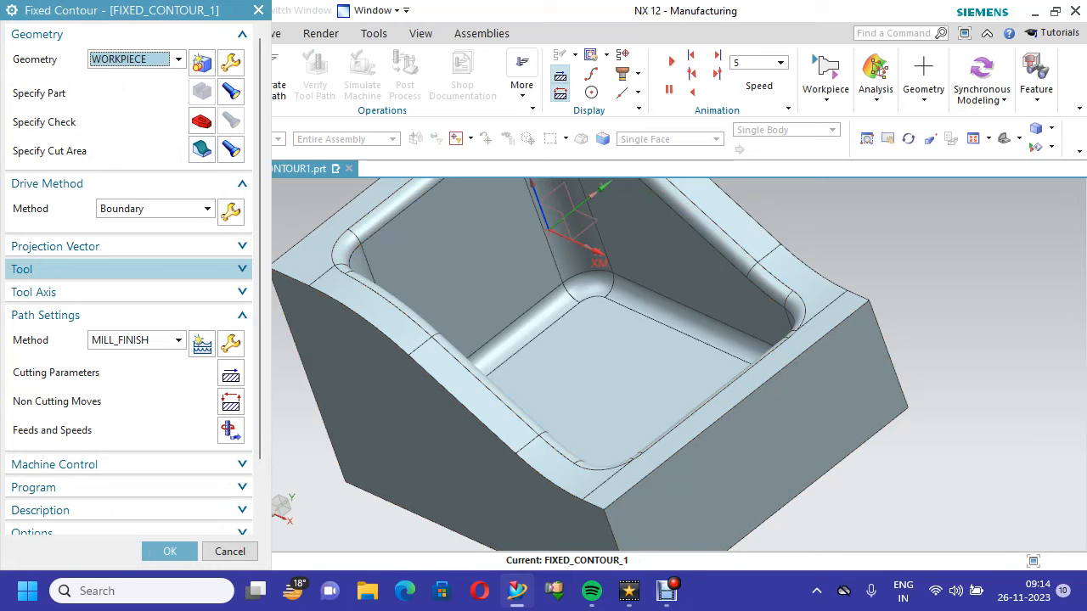
Change the operation's drive method from Boundary to Area Milling and accept the reset of its drive parameters
click(156, 209)
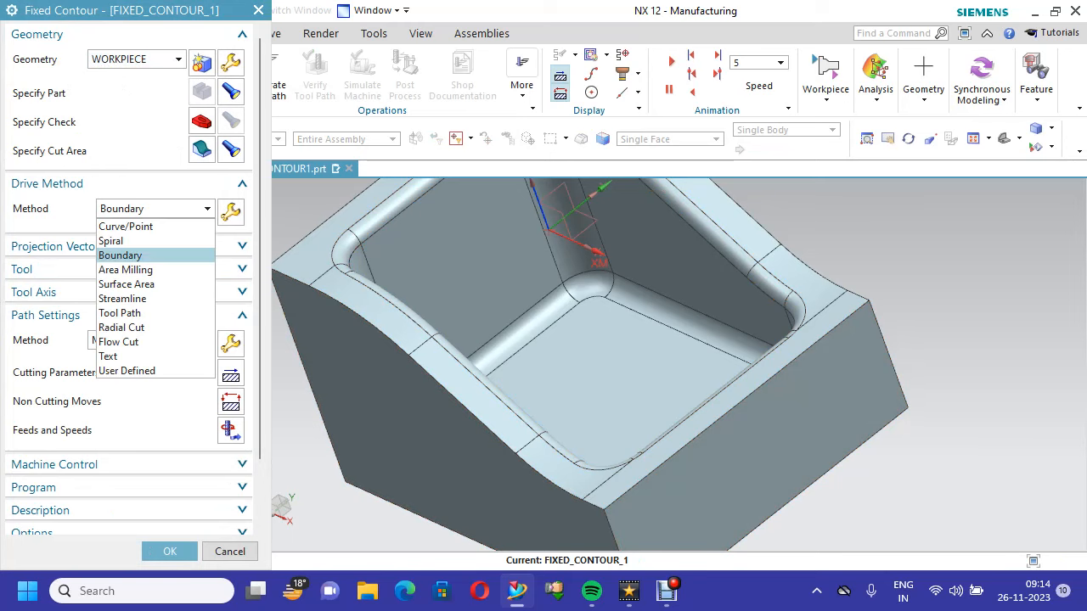
click(130, 270)
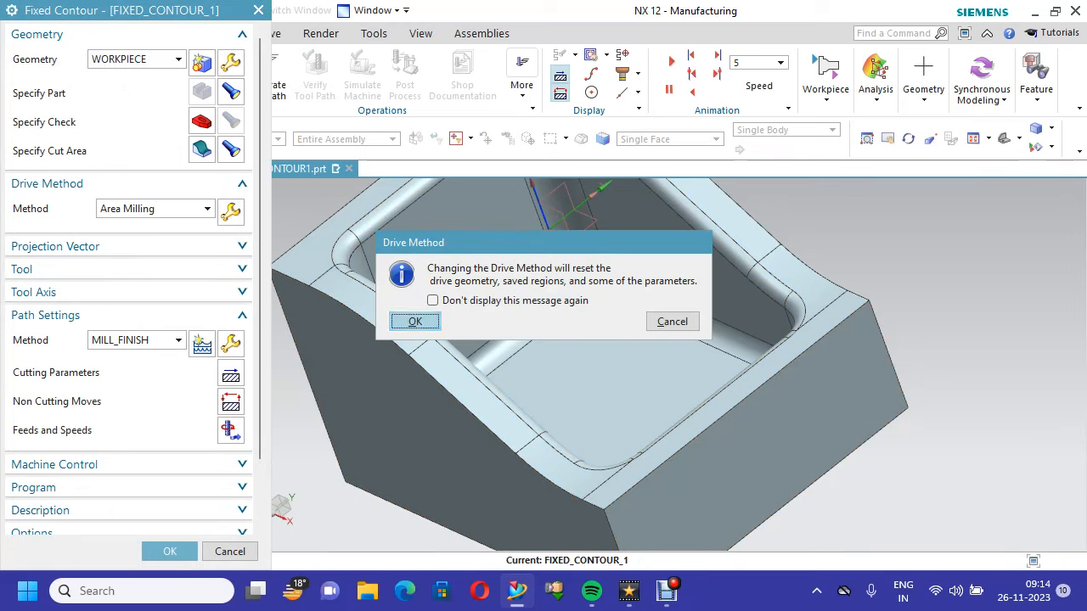
click(415, 321)
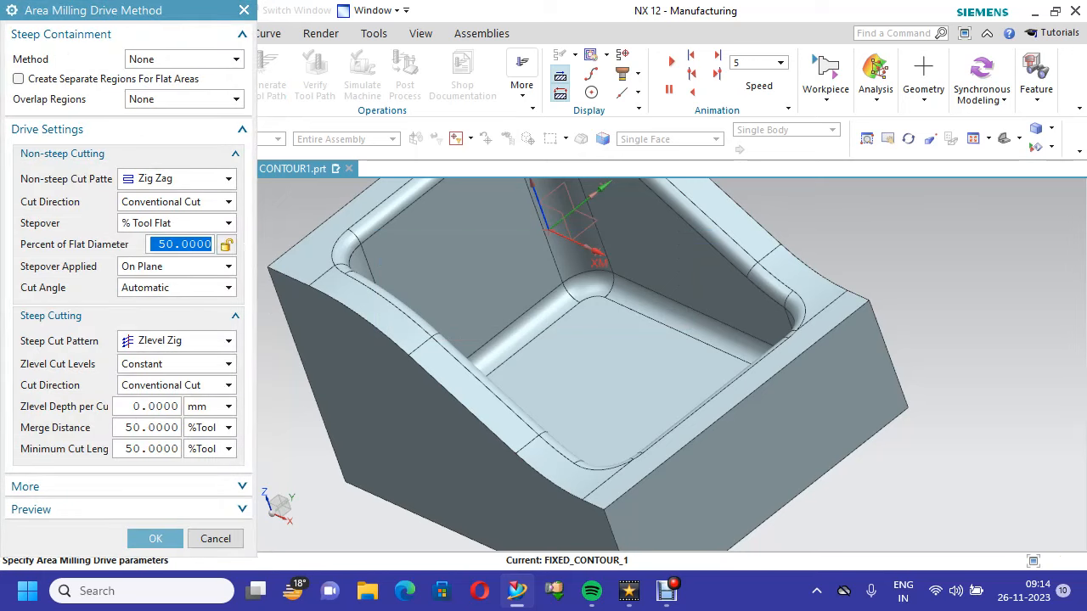
Set the non-steep stepover to Scallop with a maximum scallop height of 0.002, applied On Part
click(177, 223)
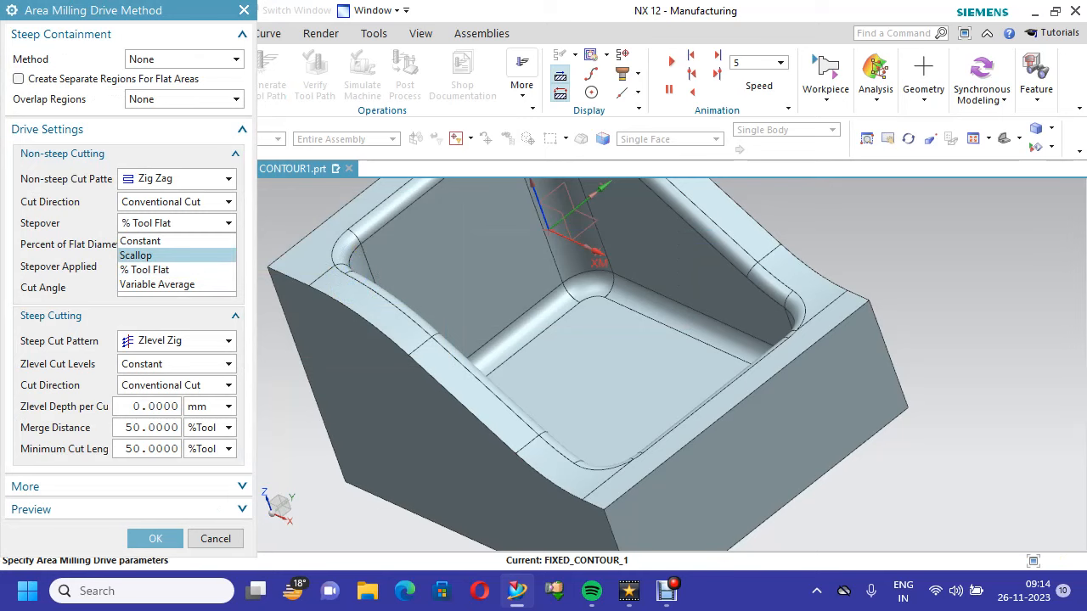
click(140, 254)
double_click(188, 245)
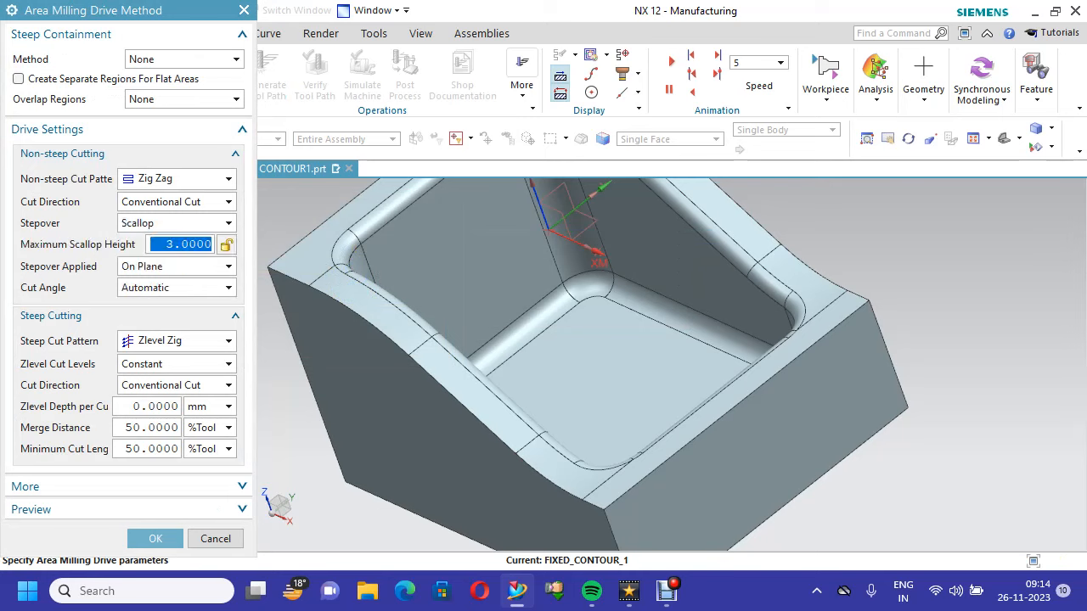
text(0)
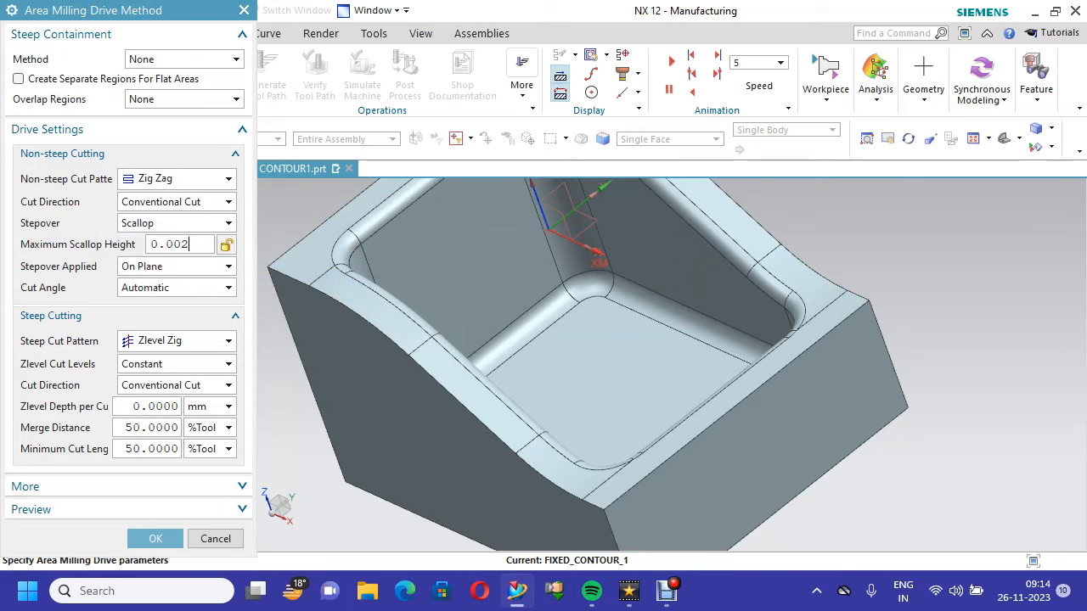
text(.002)
click(177, 266)
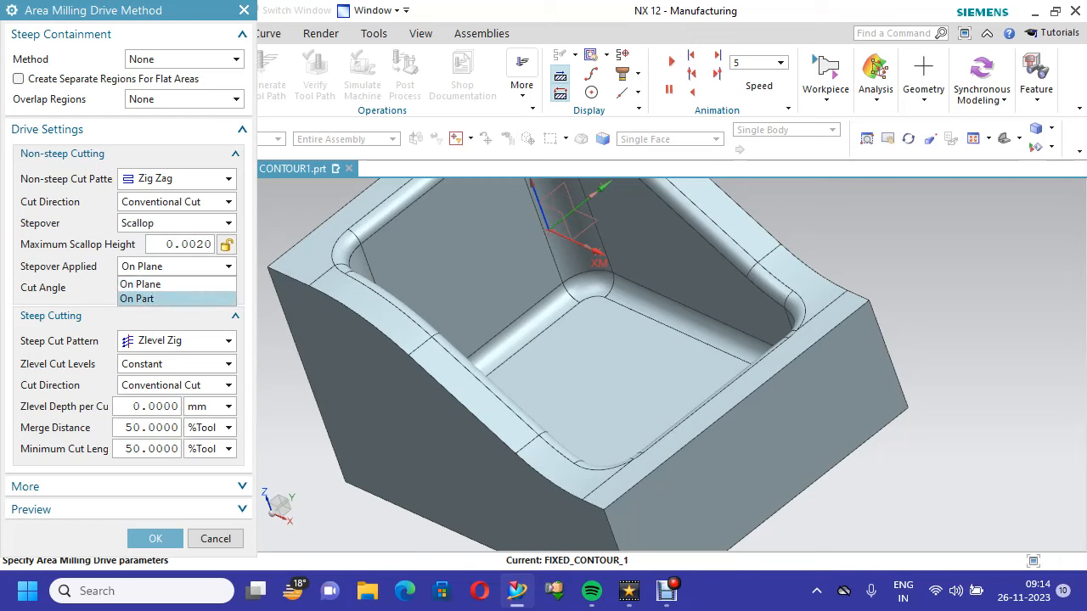
click(140, 299)
Set the non-steep cut angle to Specify, with an angle from XC of 180
click(176, 287)
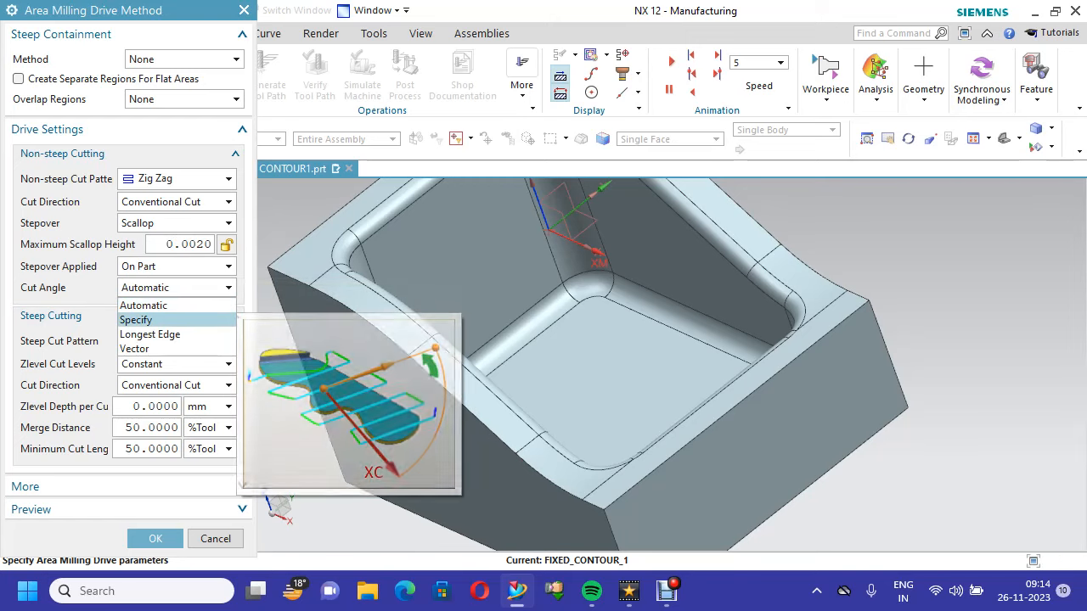
click(136, 320)
double_click(219, 308)
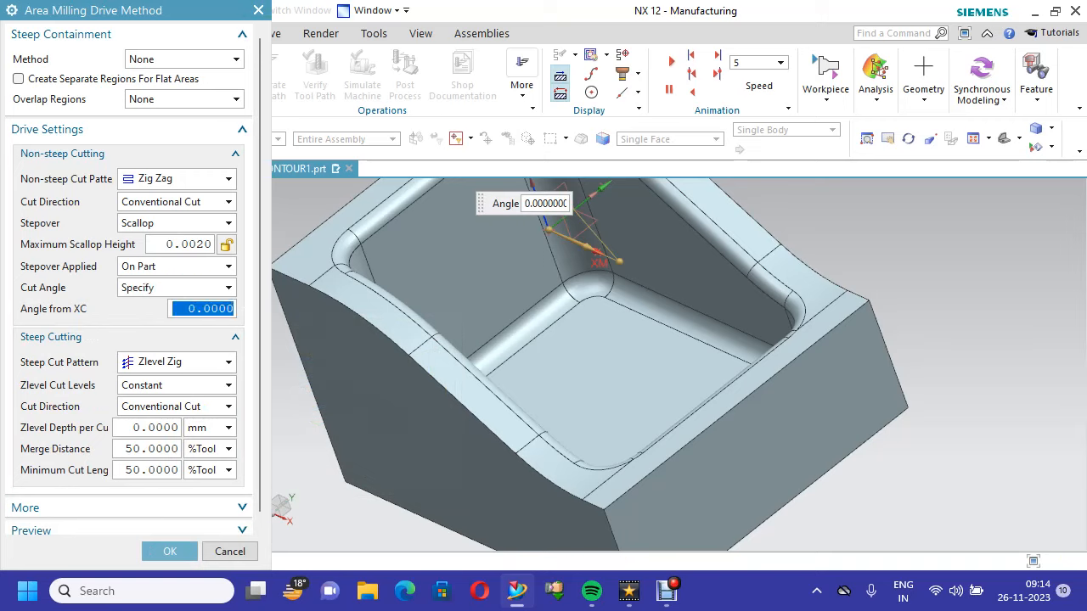
text(180)
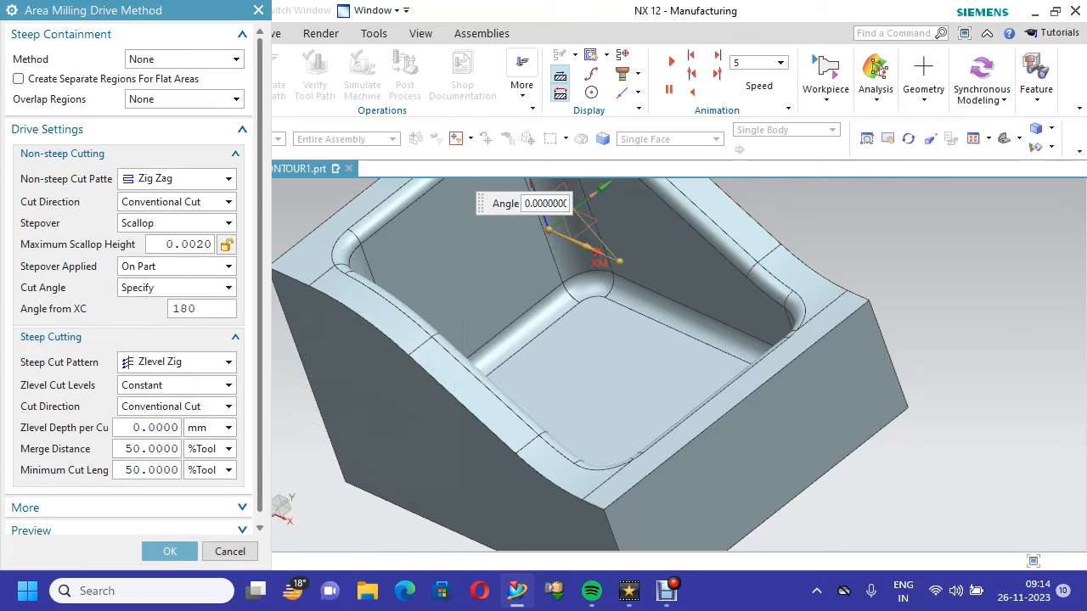
Set the steep cut pattern to Zlevel Zig Zag with Optimized cut levels and a Zlevel depth per cut of 0.002 mm
click(178, 361)
click(169, 399)
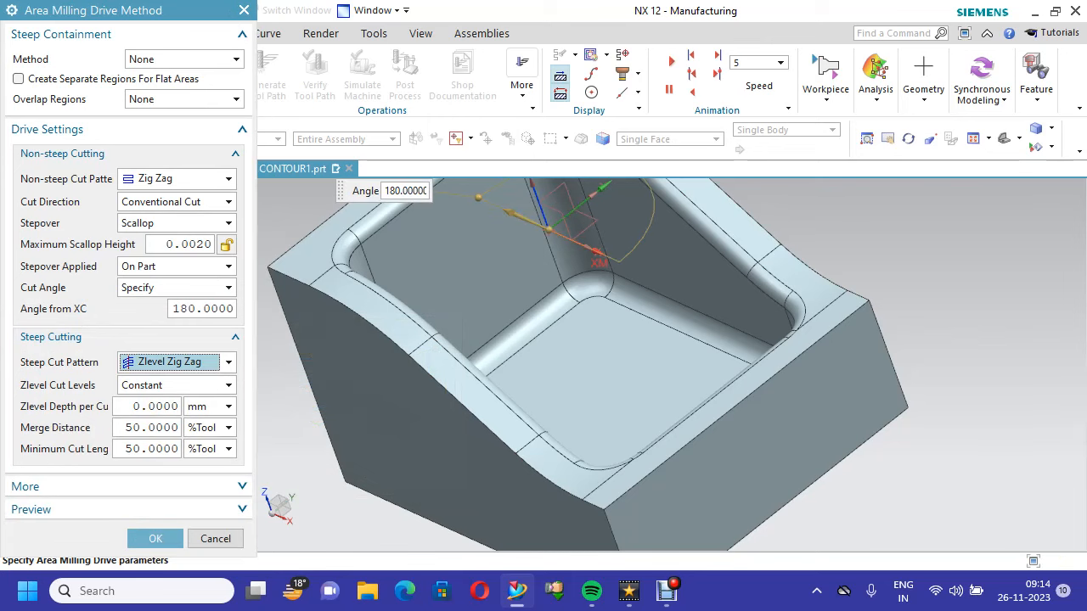
click(177, 385)
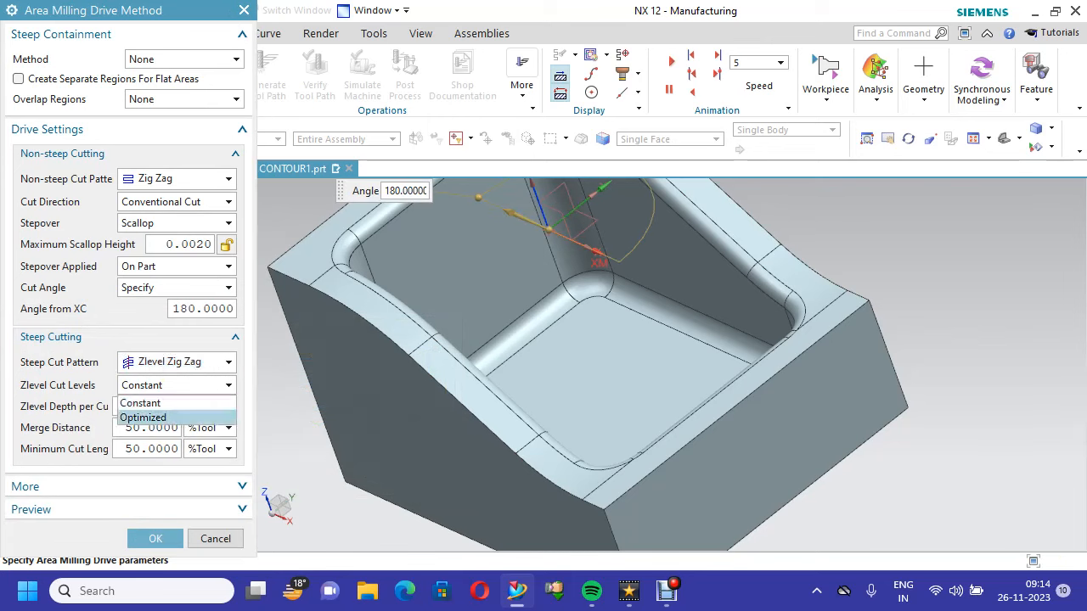
click(161, 417)
double_click(151, 406)
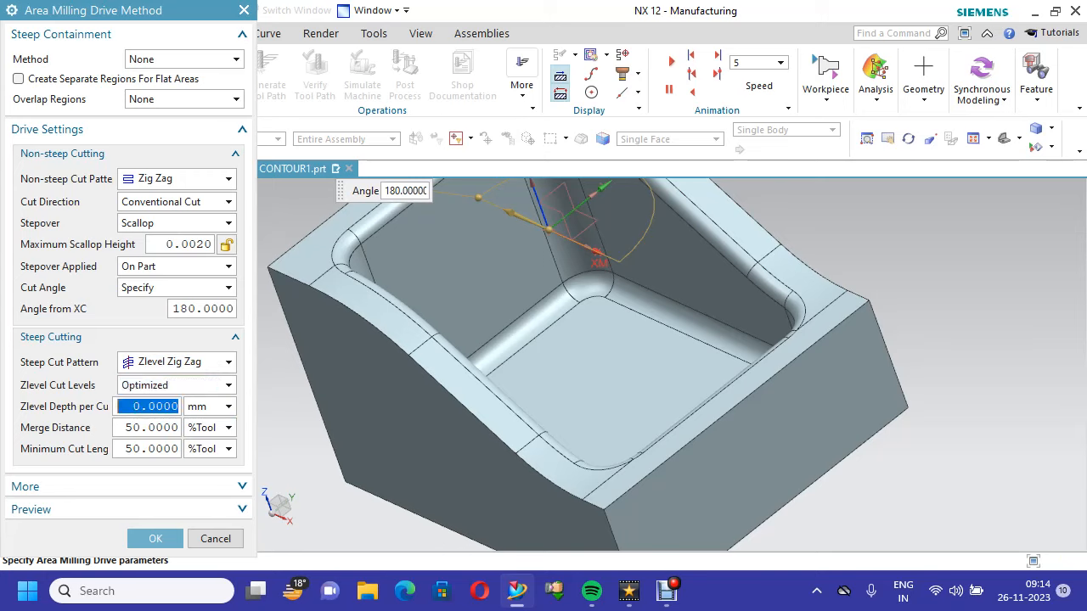
text(0)
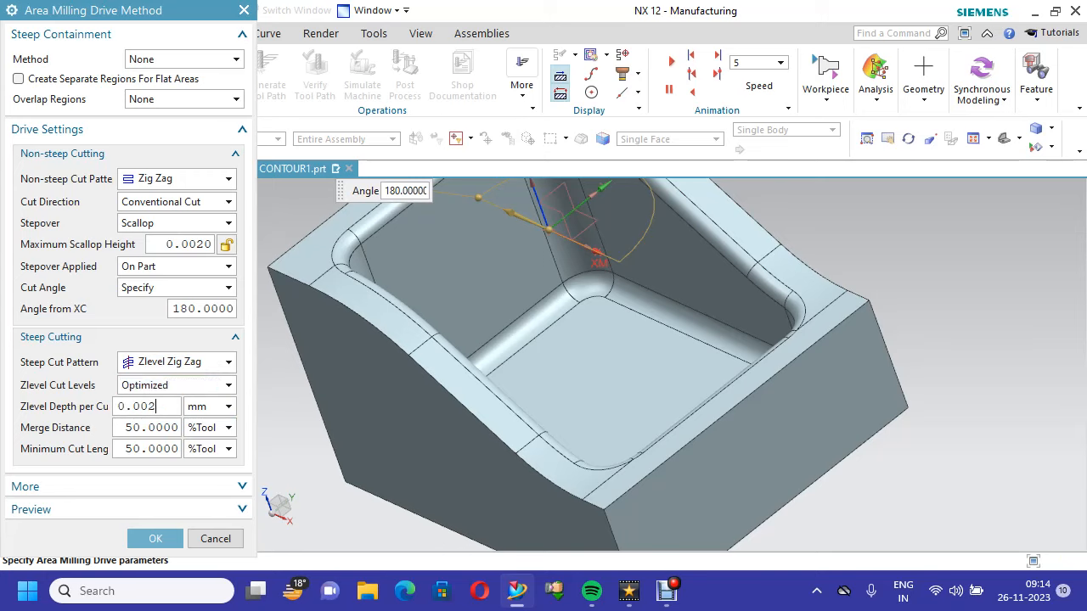
key(Tab)
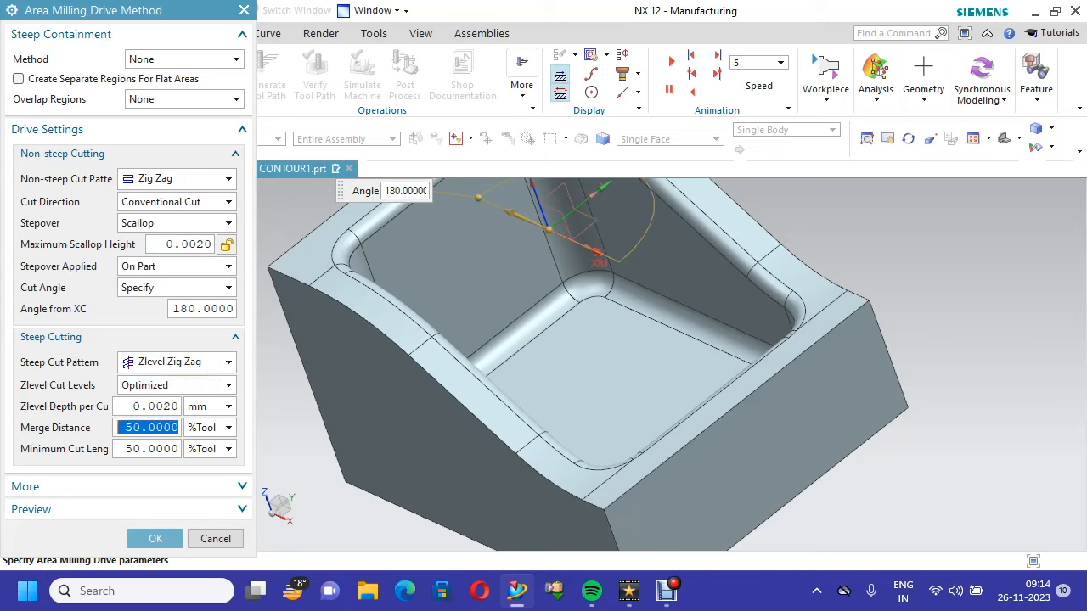
Set the steep cutting merge distance and minimum cut length to 20 %Tool each, and accept the area milling settings
text(20)
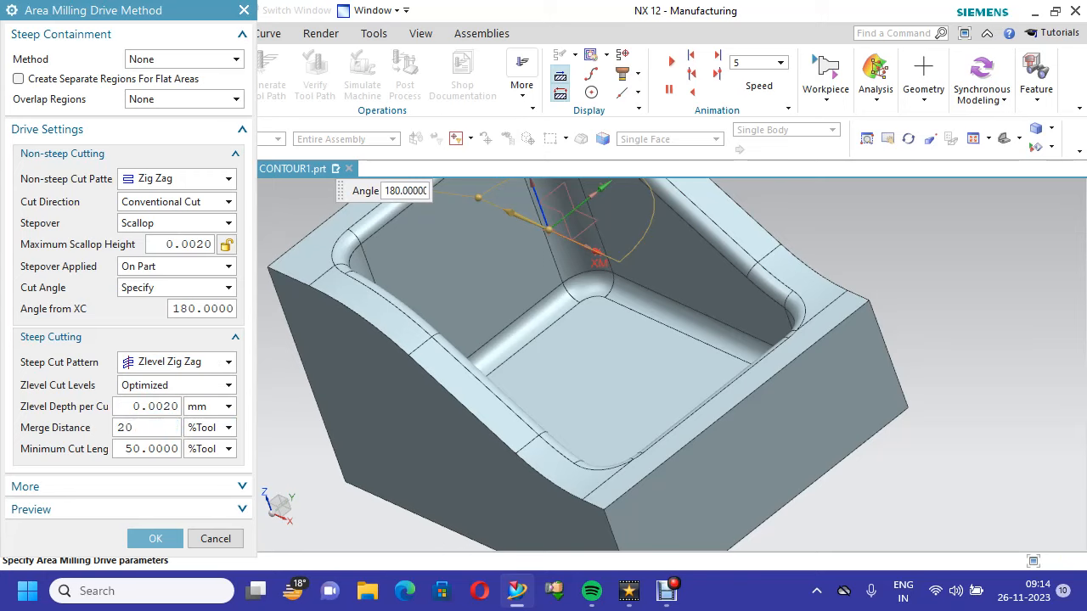
key(Tab)
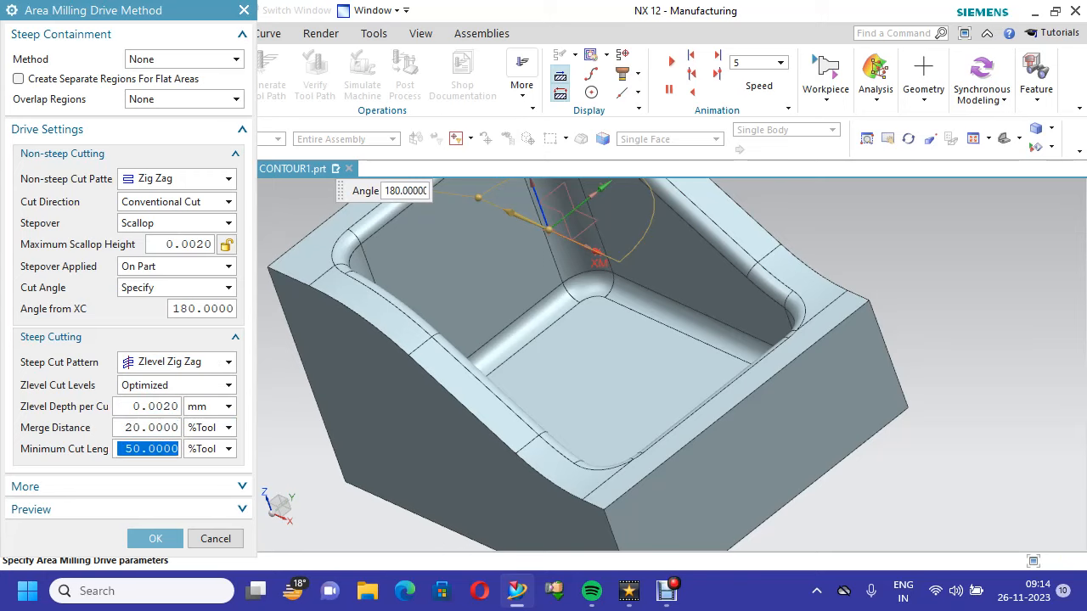
text(20)
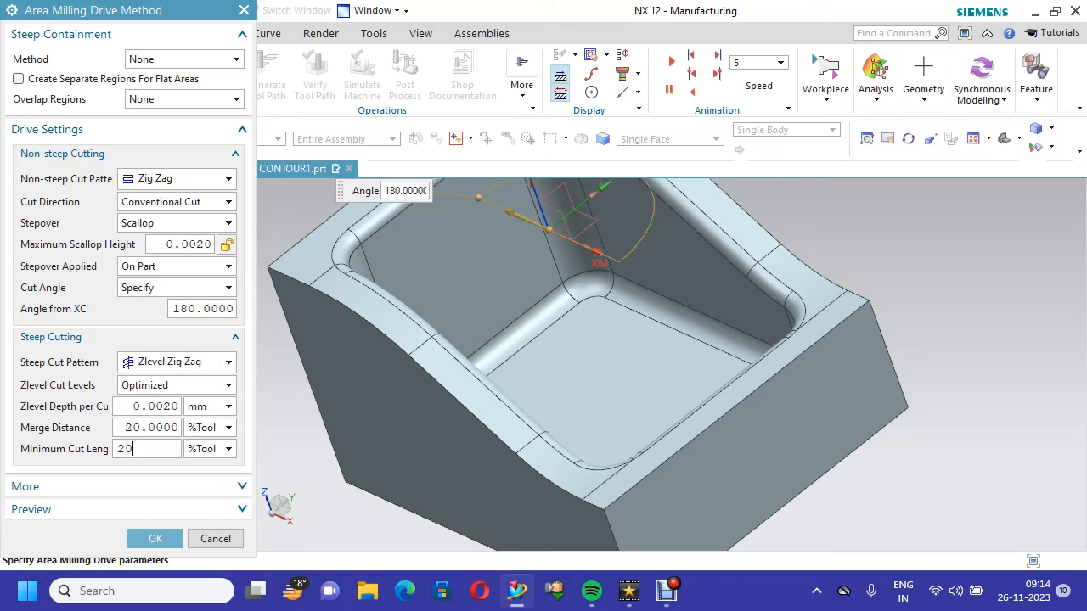
click(156, 539)
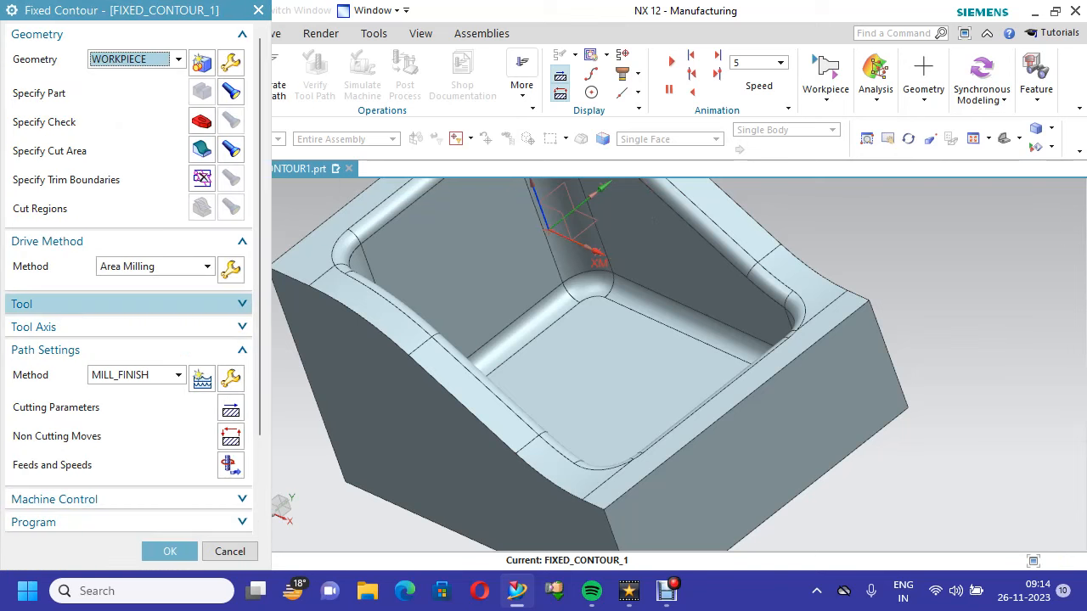
Create a new mill_contour ball mill tool named BALL_MILL5MM for the operation
click(127, 303)
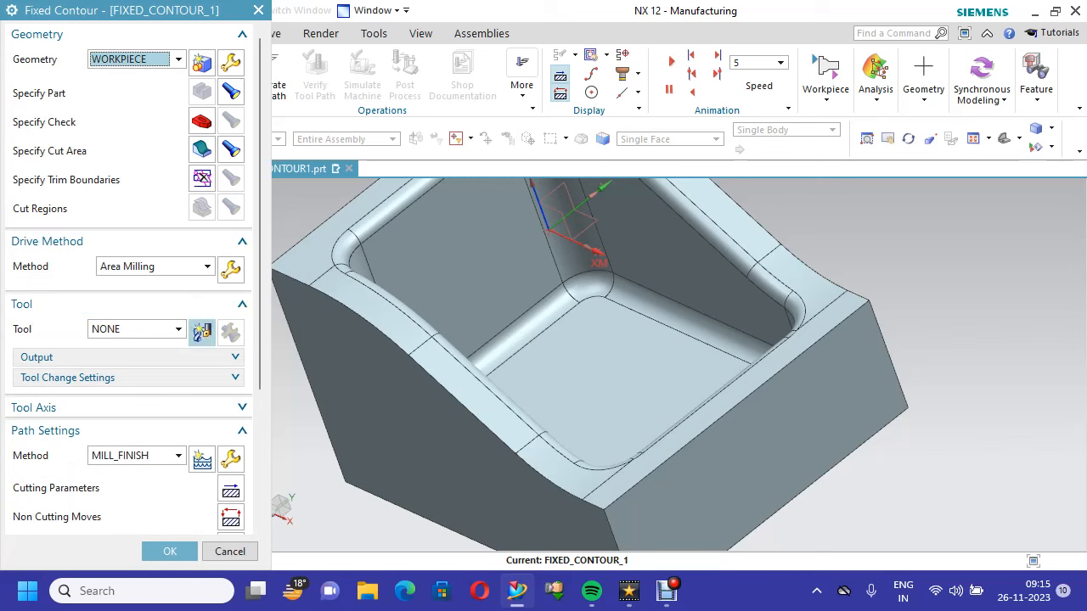
click(202, 332)
click(114, 184)
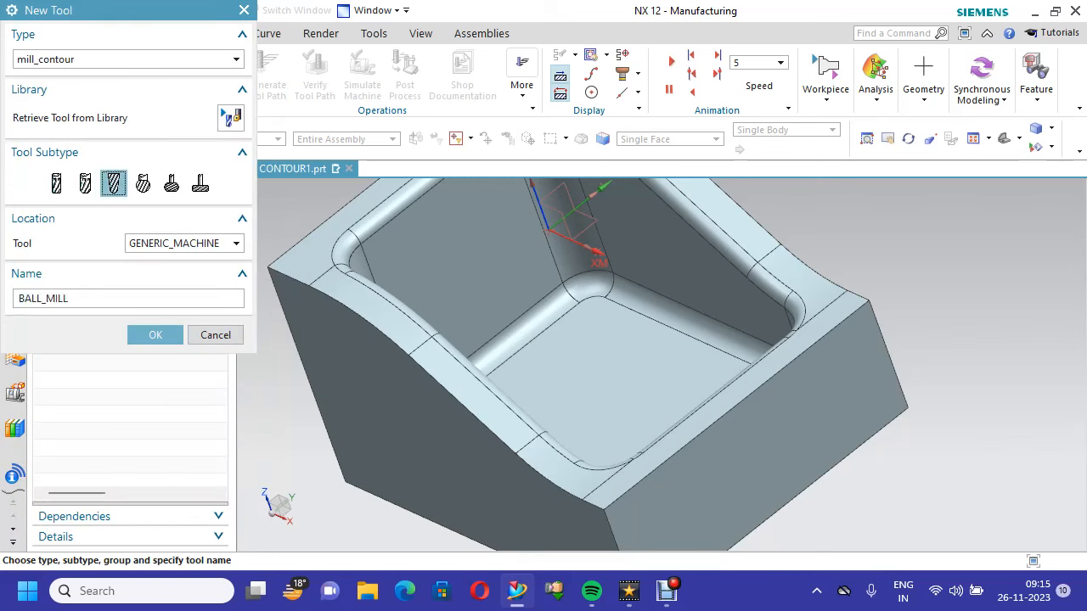
click(75, 298)
text(5MM)
click(155, 334)
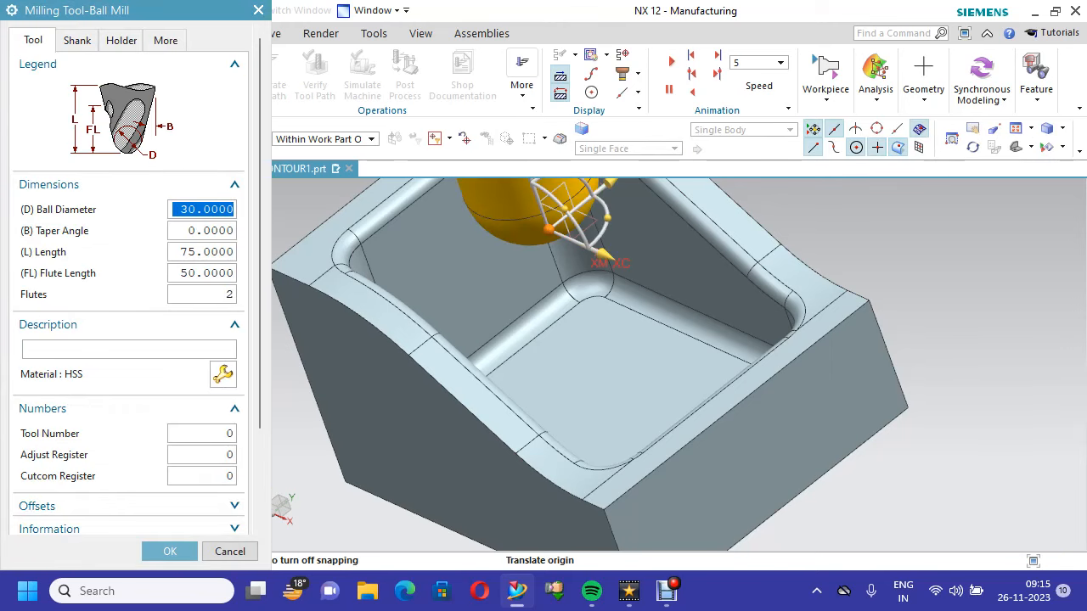
Define the ball mill with a ball diameter of 5, description HSS, tool number 4 and adjust register 4, and accept the tool
text(5)
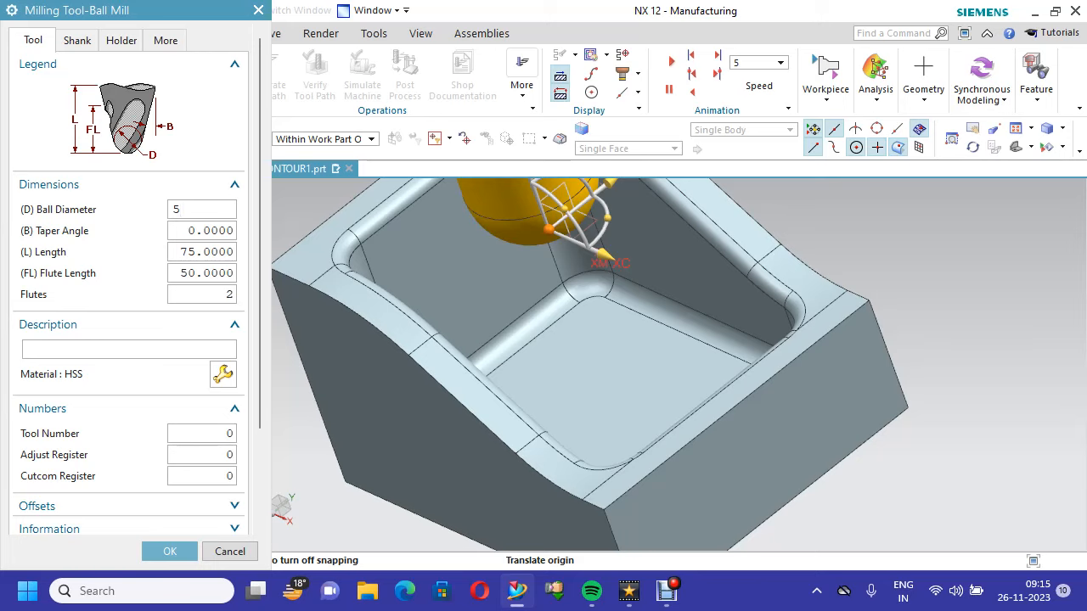
click(129, 349)
text(HSS)
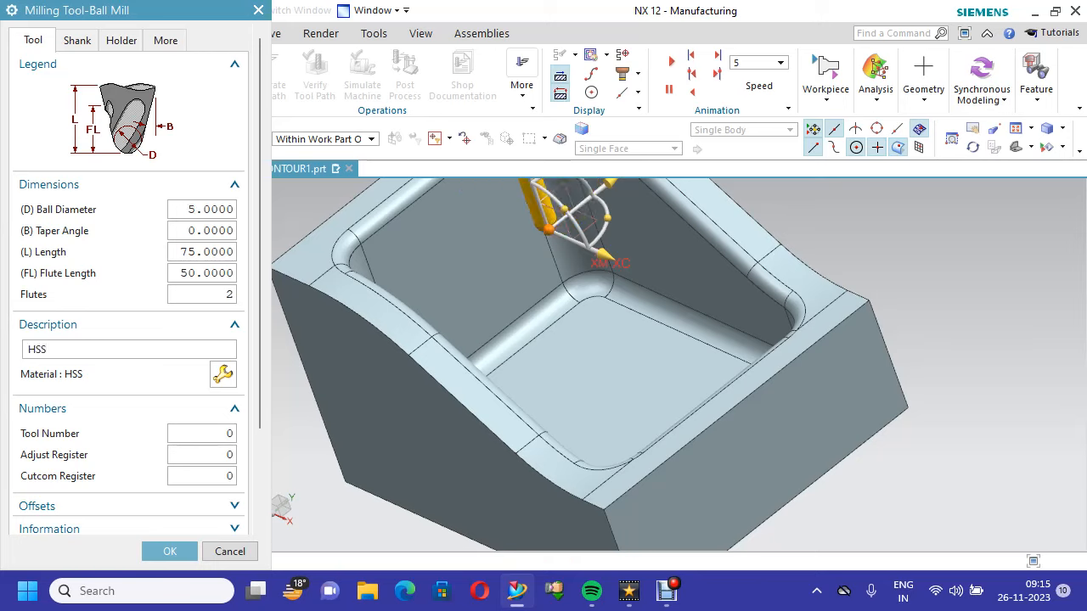
double_click(204, 433)
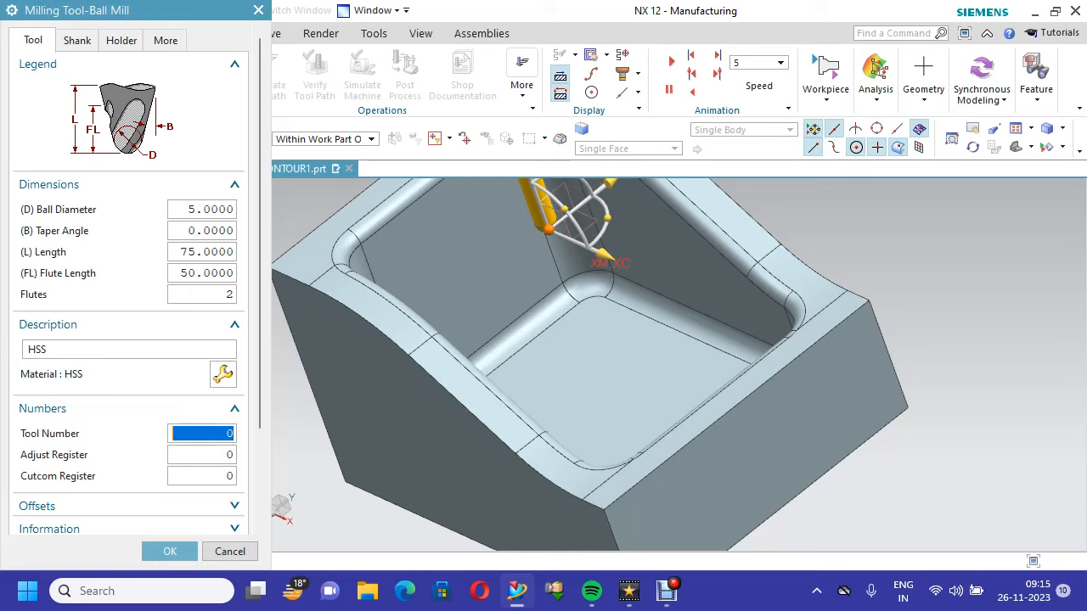
text(4)
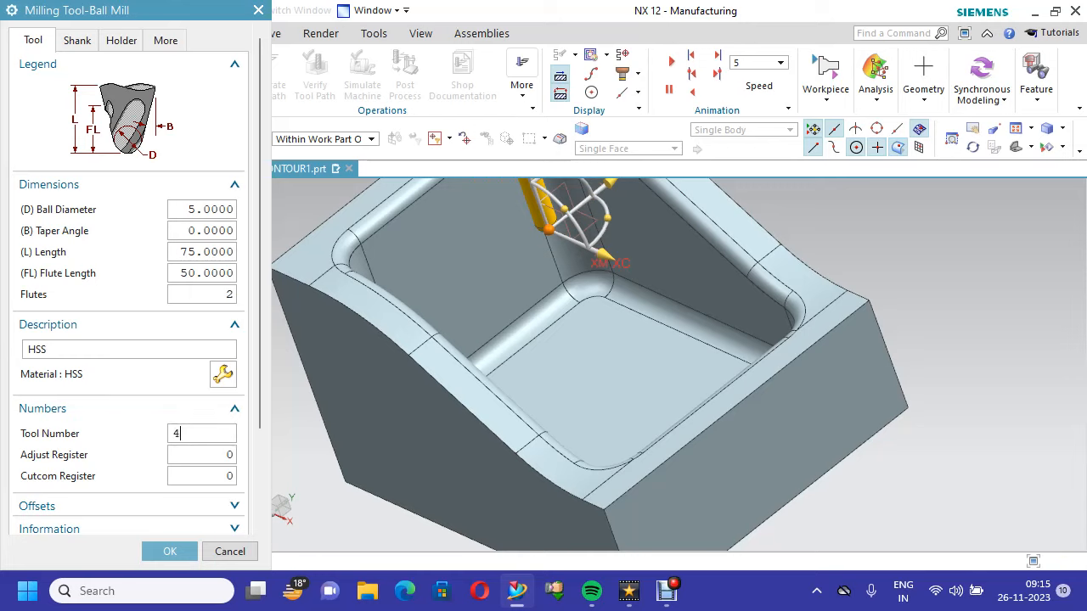
key(Tab)
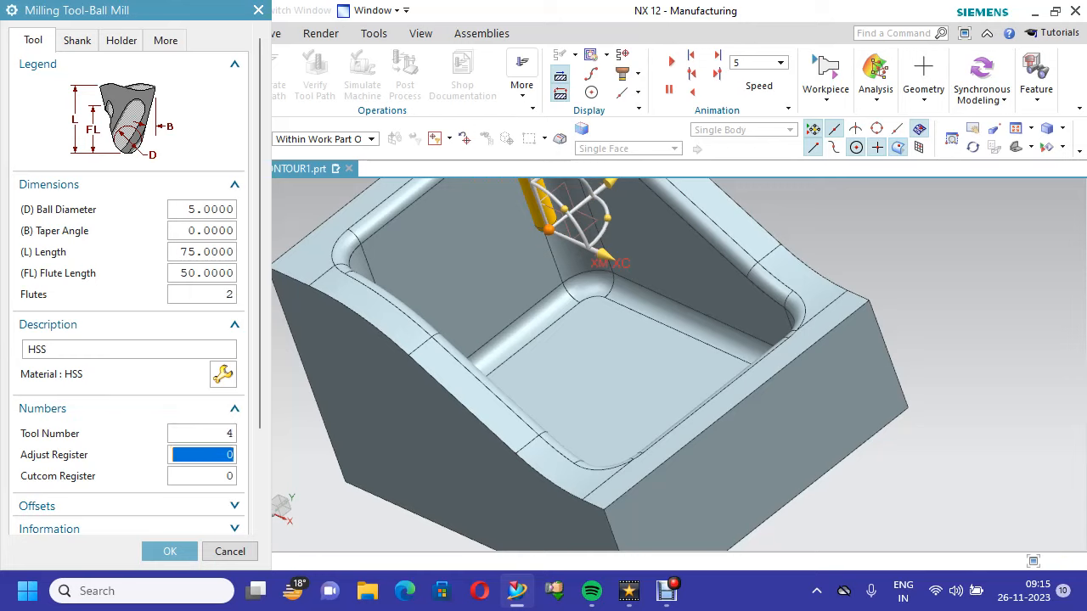
text(4)
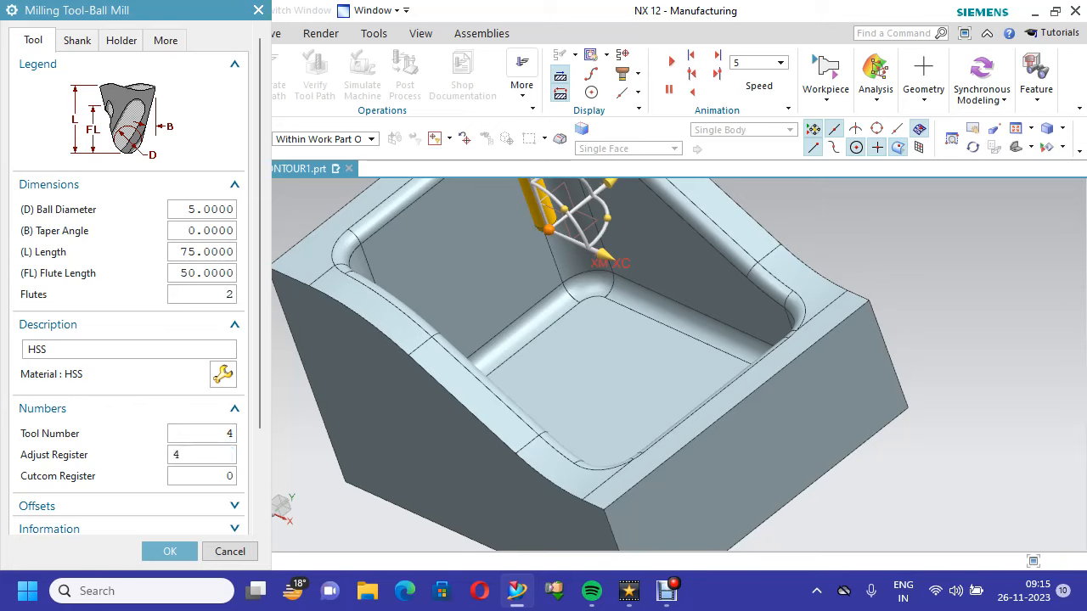
scroll(128, 339, down, 3)
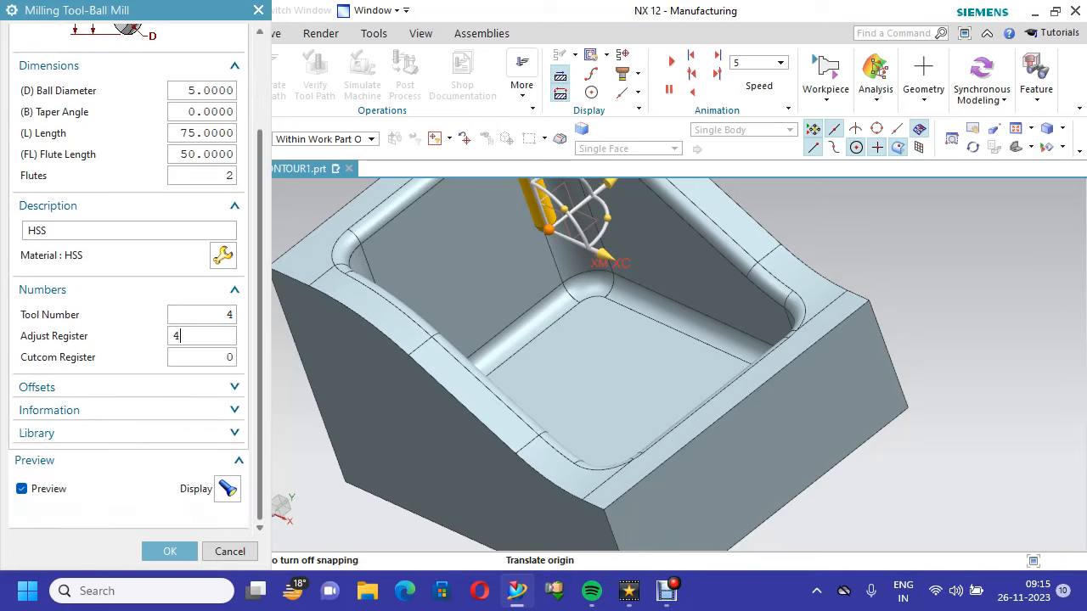
click(170, 551)
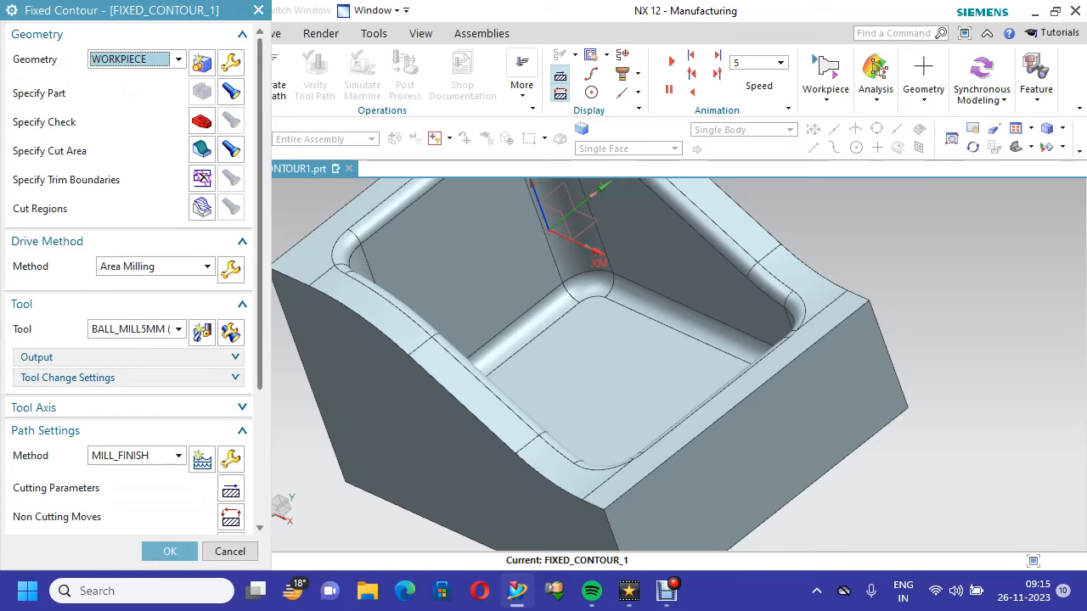
Set the operation's surface speed to 30 smm and calculate the dependent spindle speed and feed per tooth
scroll(128, 281, down, 5)
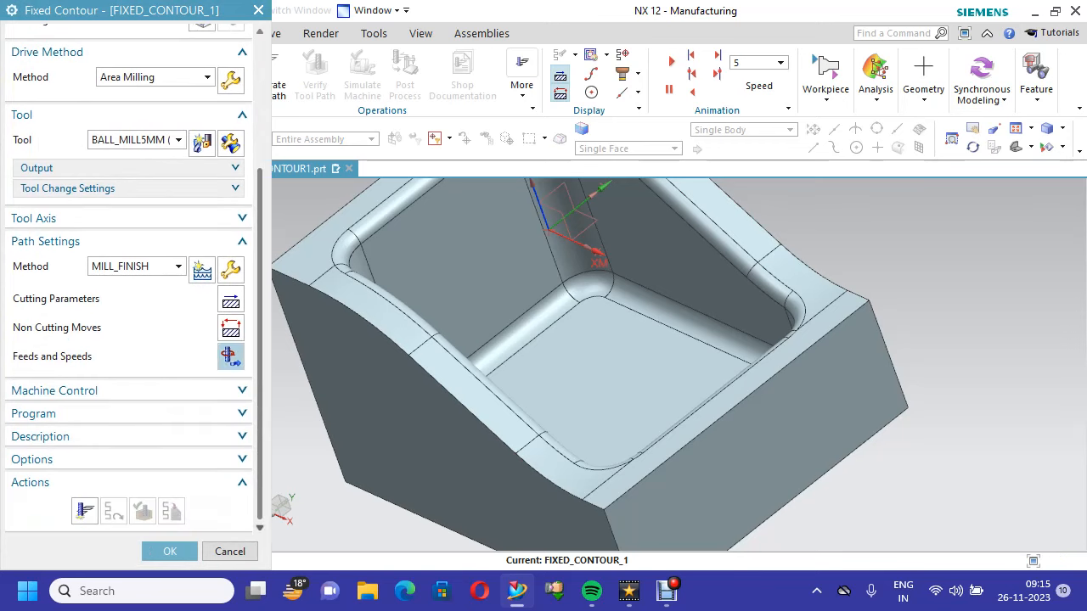
click(230, 357)
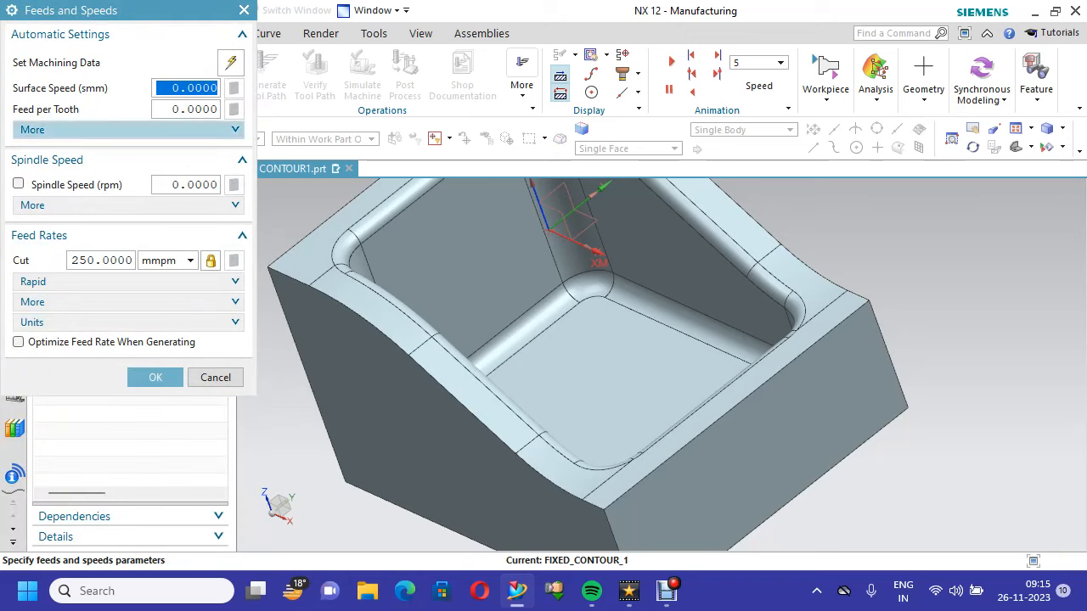
click(191, 88)
double_click(190, 87)
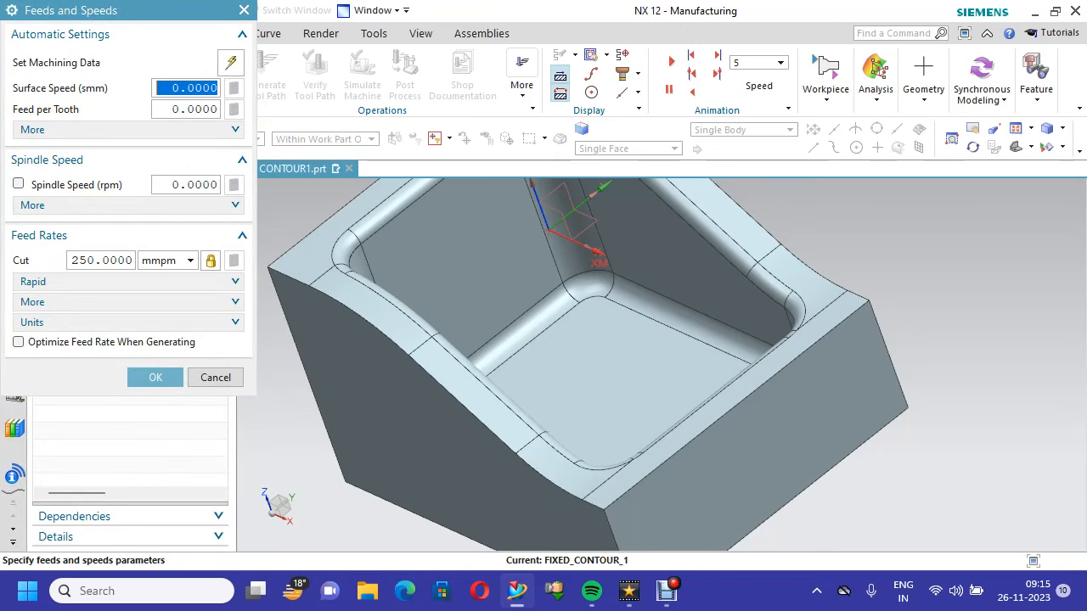
text(30)
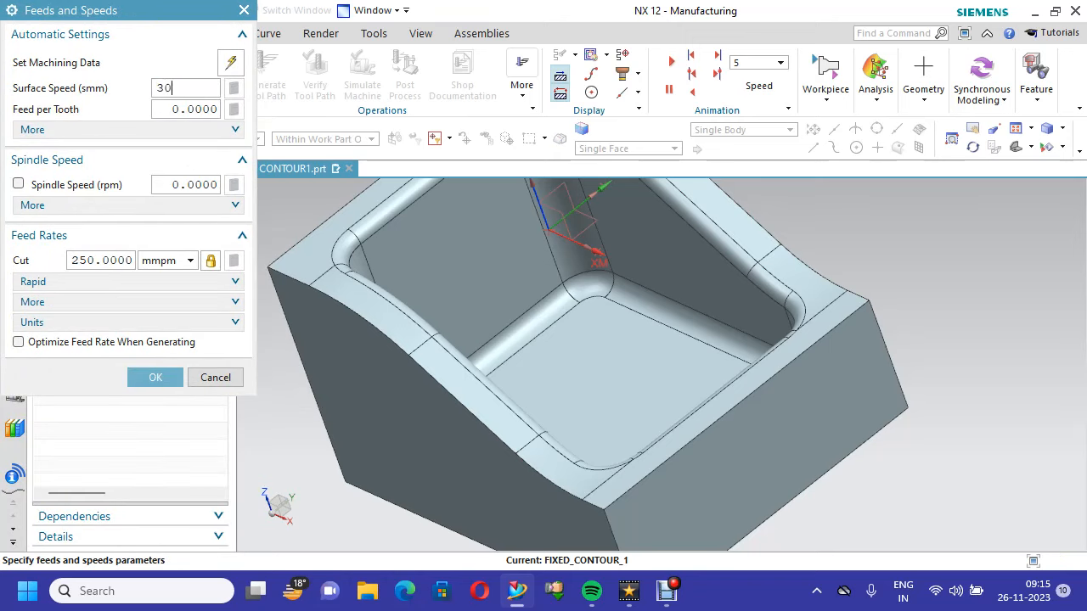
click(231, 88)
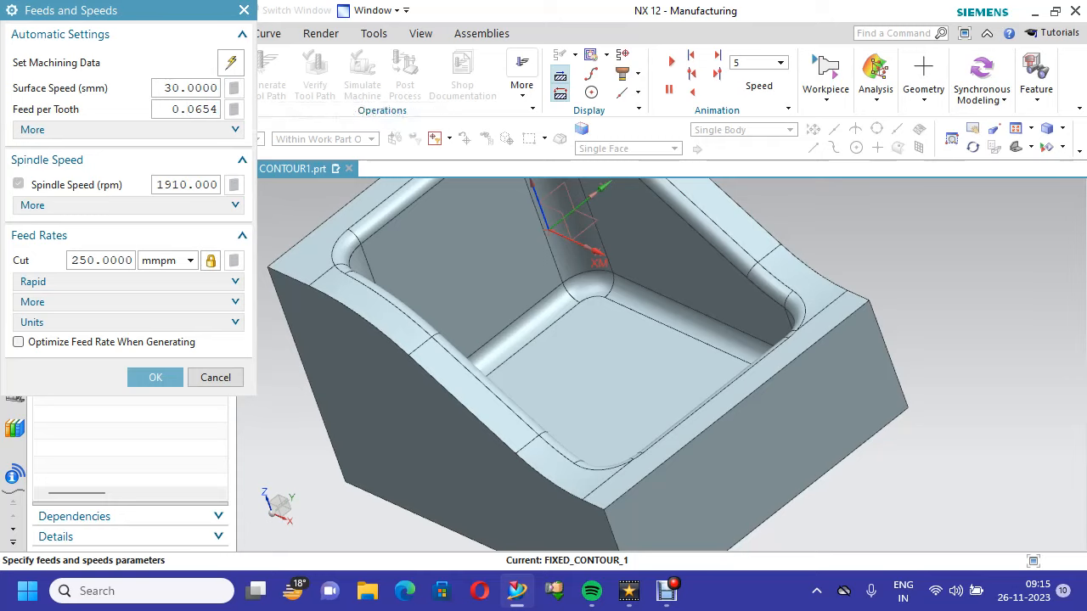
Enable feed rate optimization when generating, accept the feeds and speeds, and generate the operation's tool path
click(18, 341)
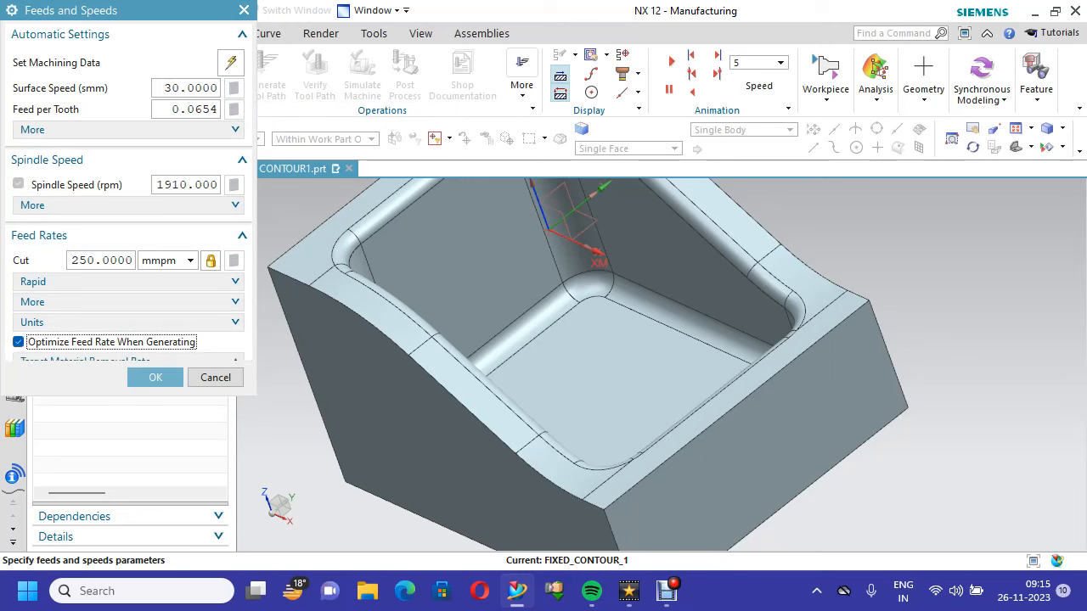
click(170, 551)
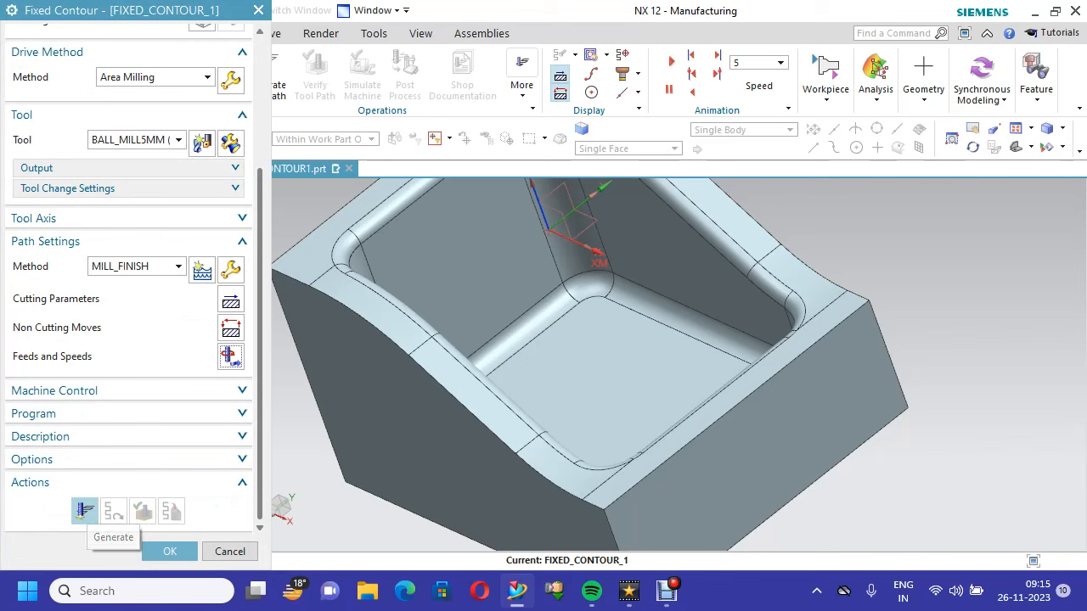
click(84, 510)
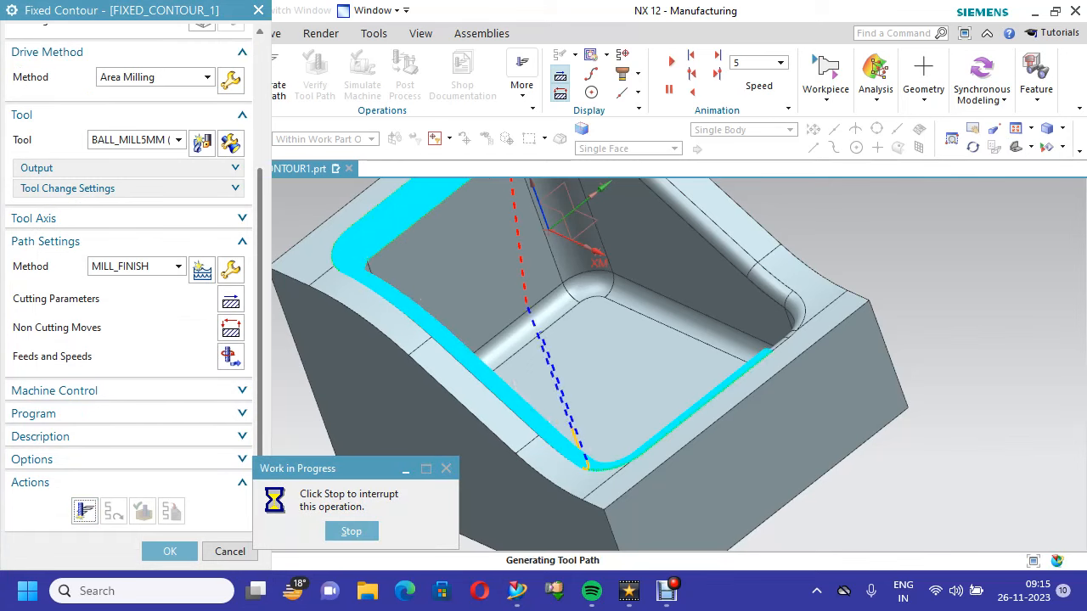
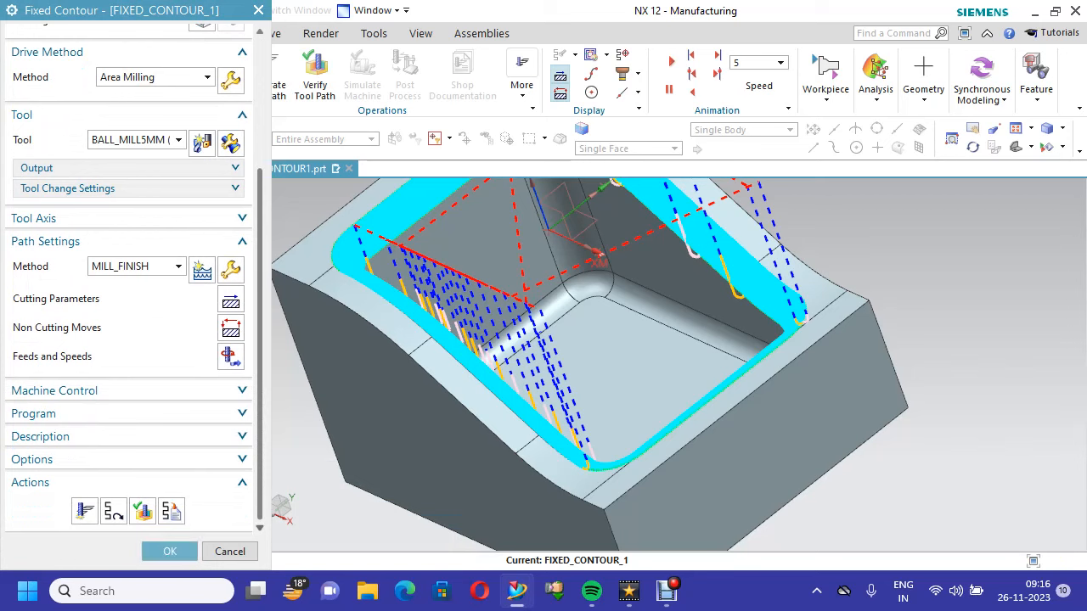
Verify the generated rim blend tool path with a 3D dynamic material removal simulation, and stop and close it after checking the cut
click(171, 510)
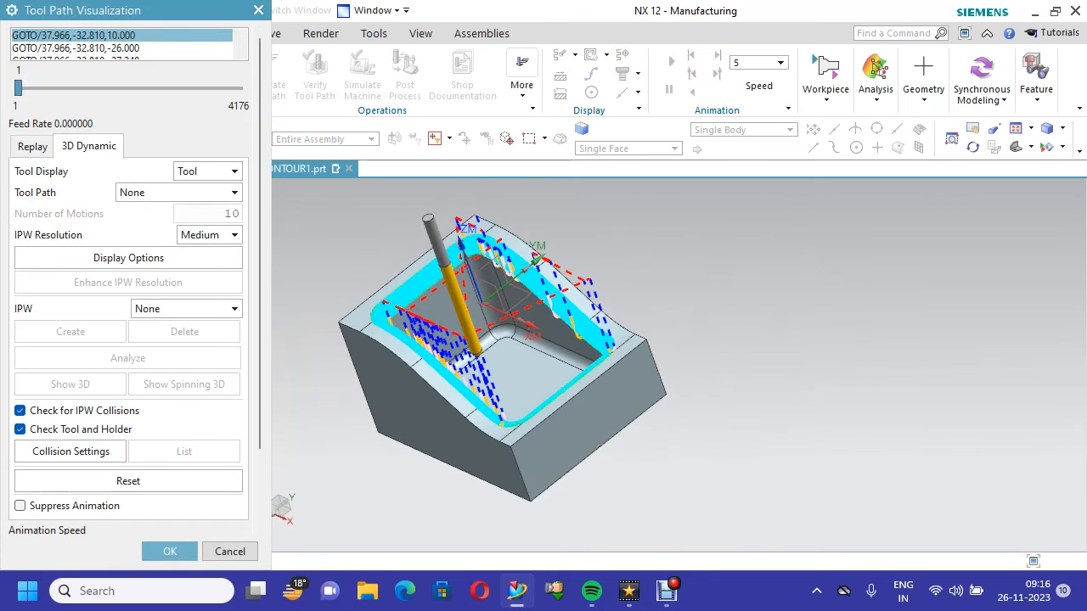
scroll(128, 510, down, 3)
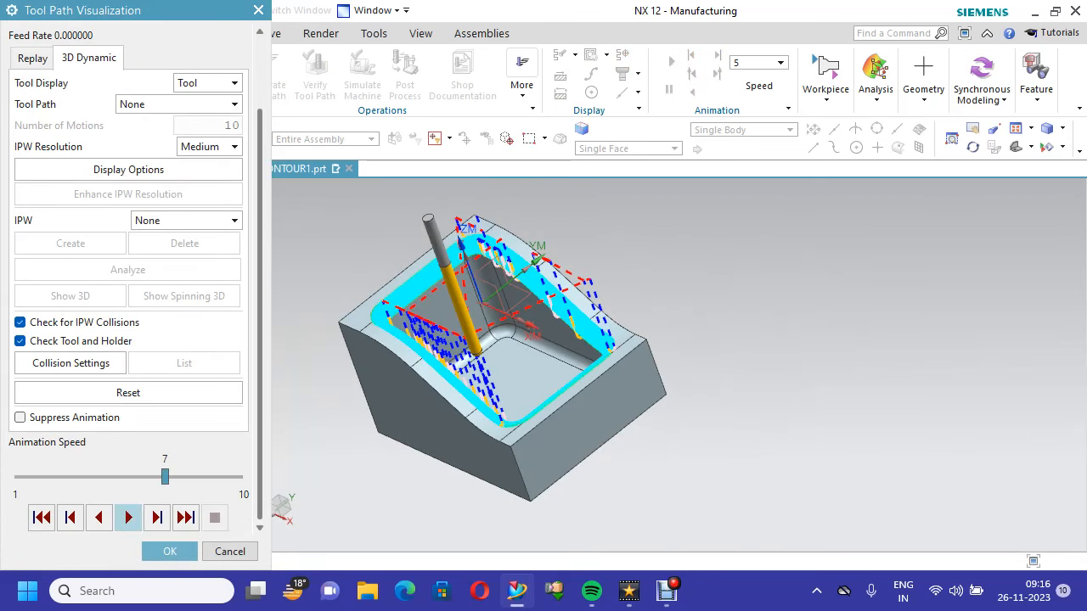
click(128, 517)
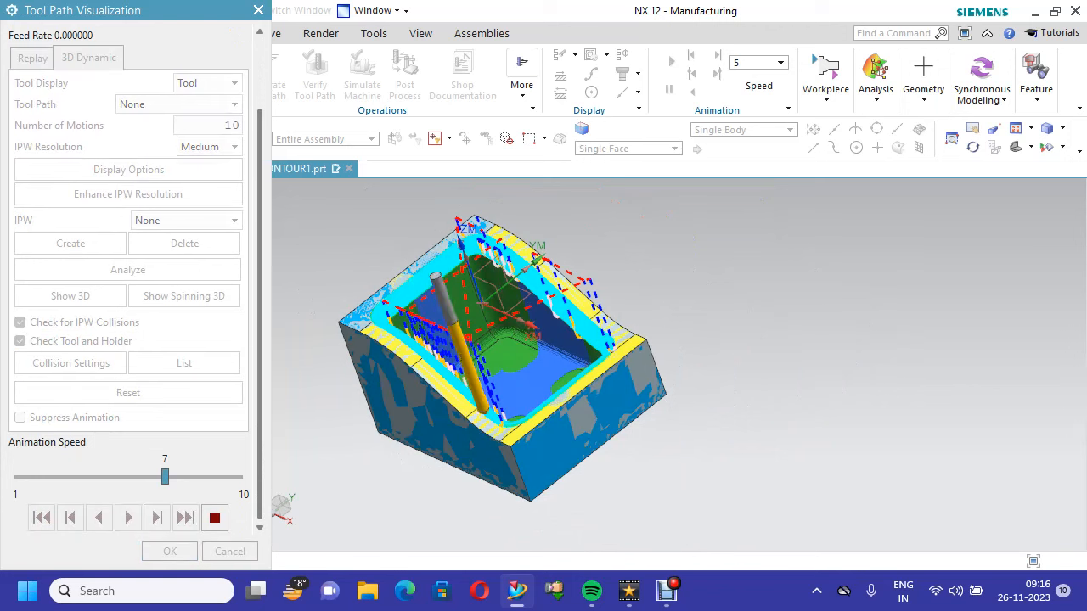
scroll(438, 380, up, 4)
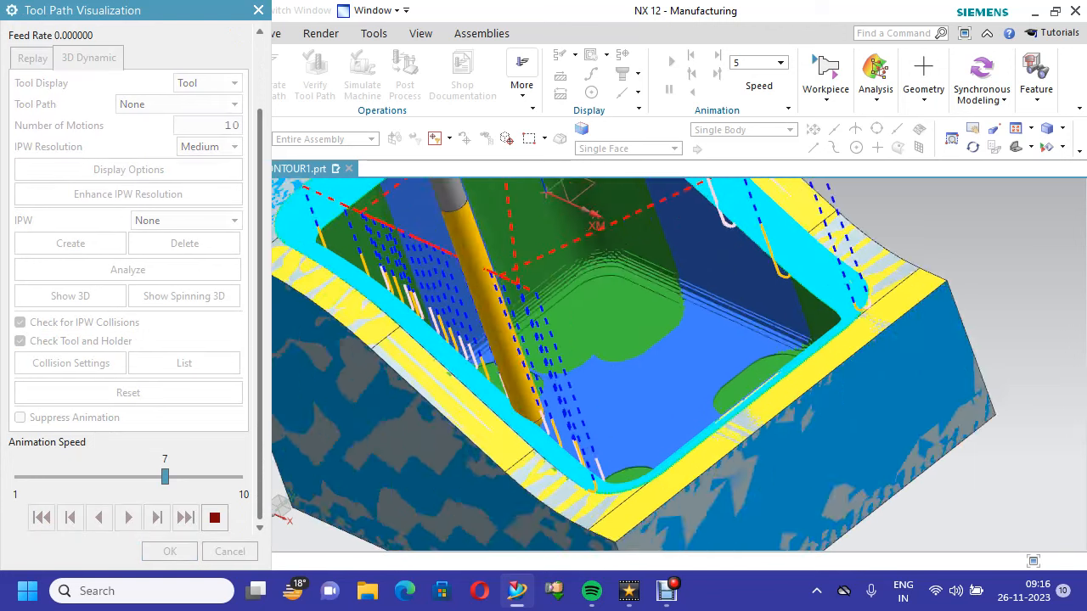
scroll(450, 382, down, 2)
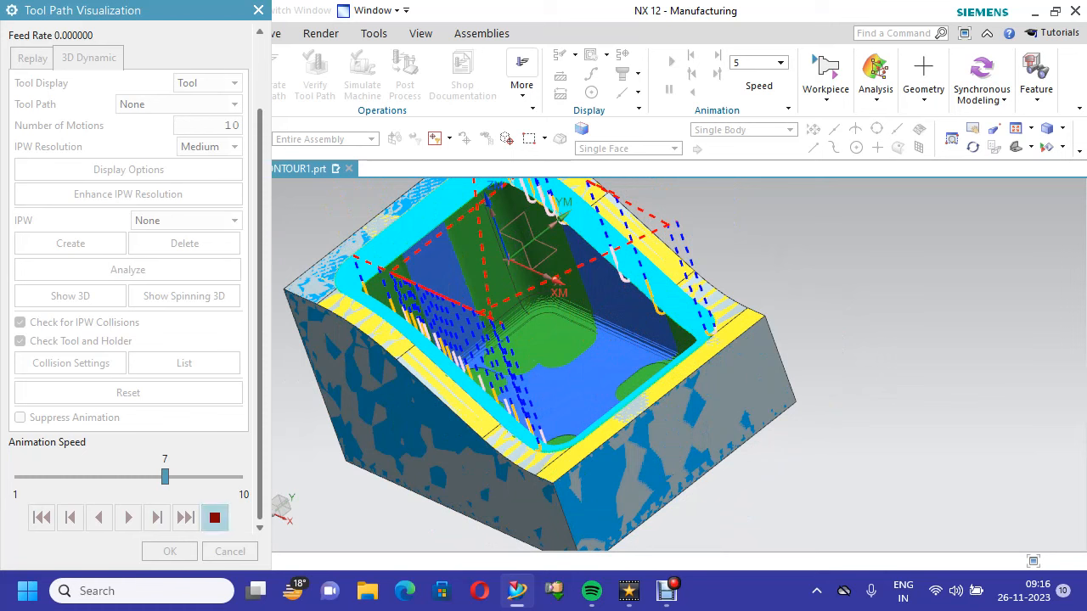
click(214, 517)
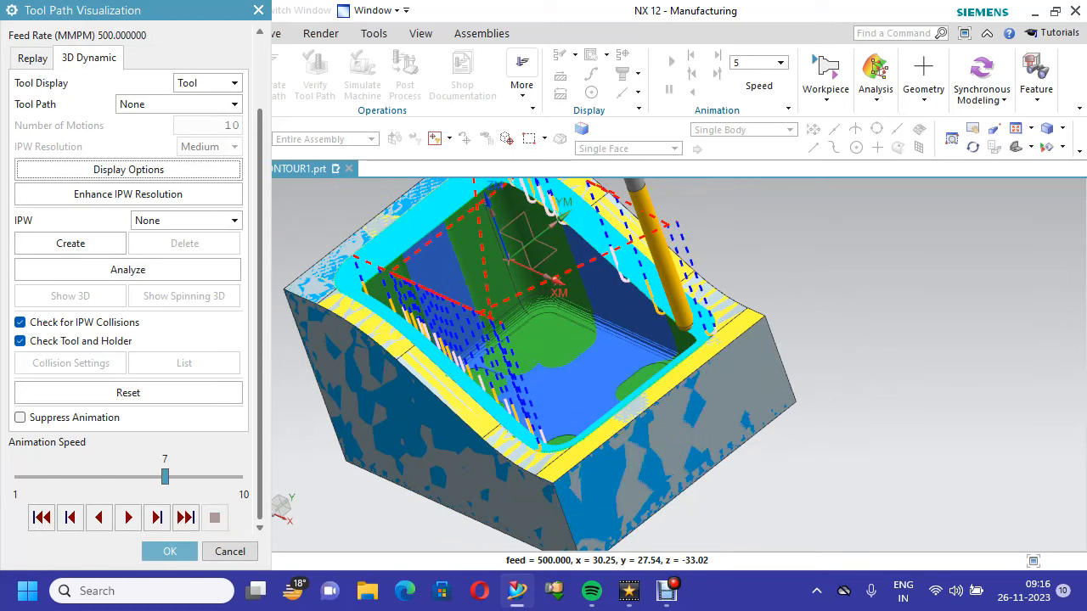
click(170, 551)
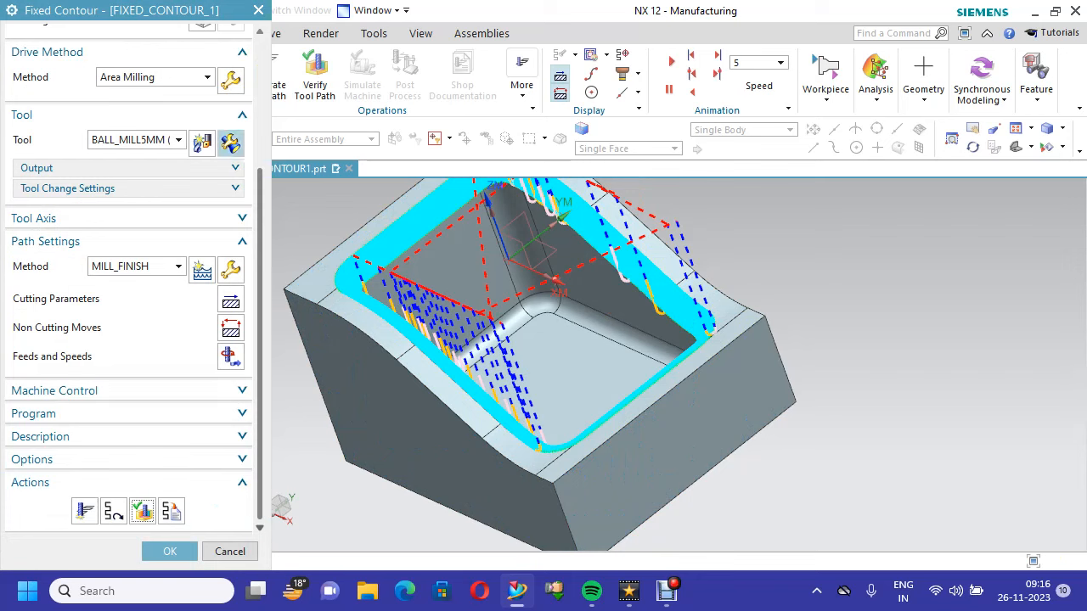
Set the area milling cut angle from XC to 90 and regenerate the tool path
click(230, 79)
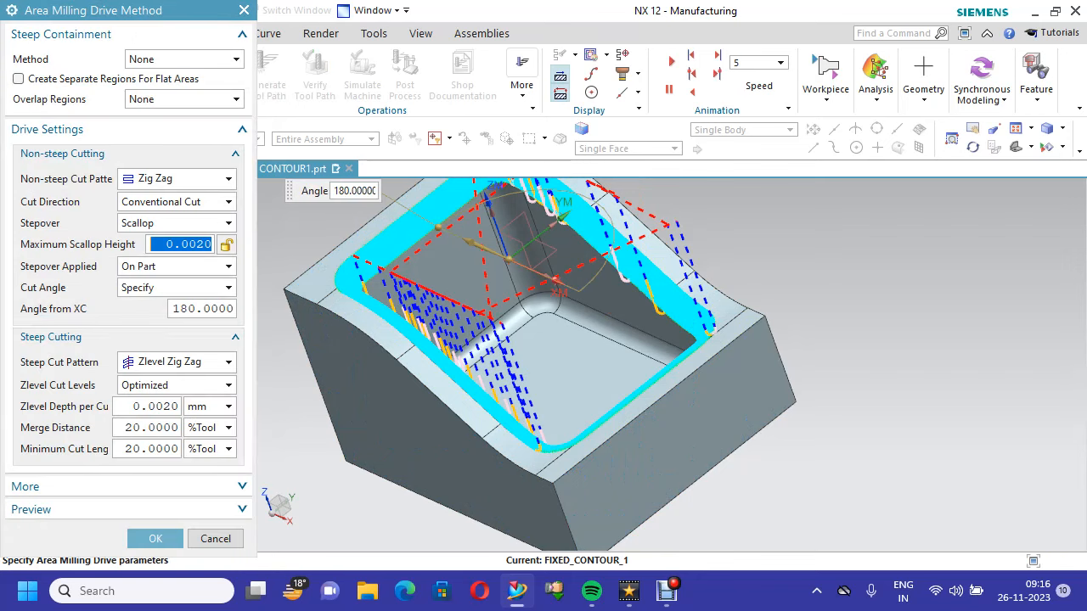
double_click(190, 309)
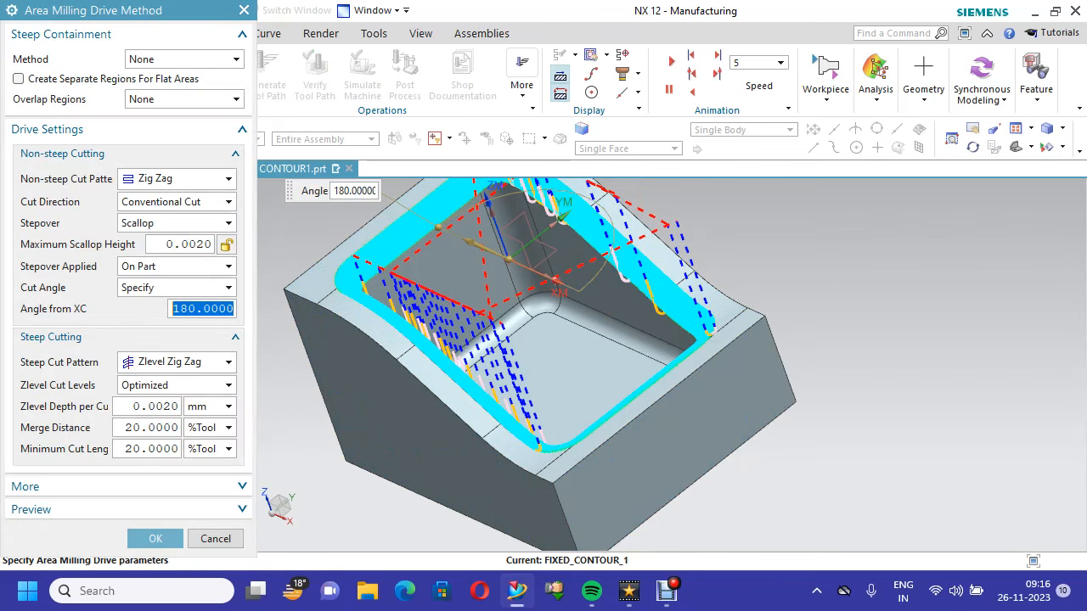
text(90)
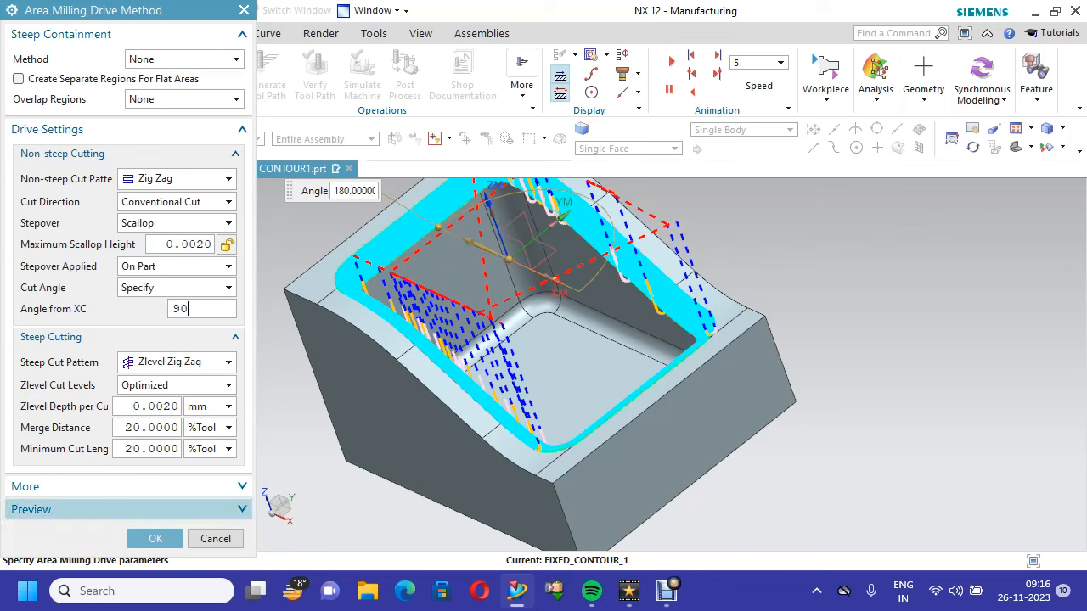
click(156, 539)
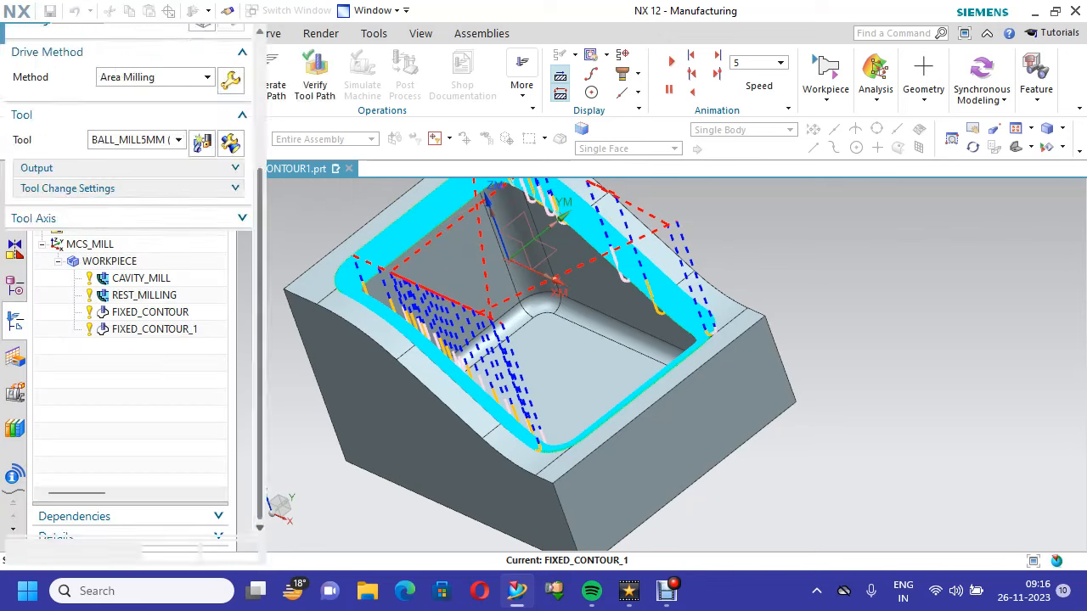
scroll(127, 339, down, 5)
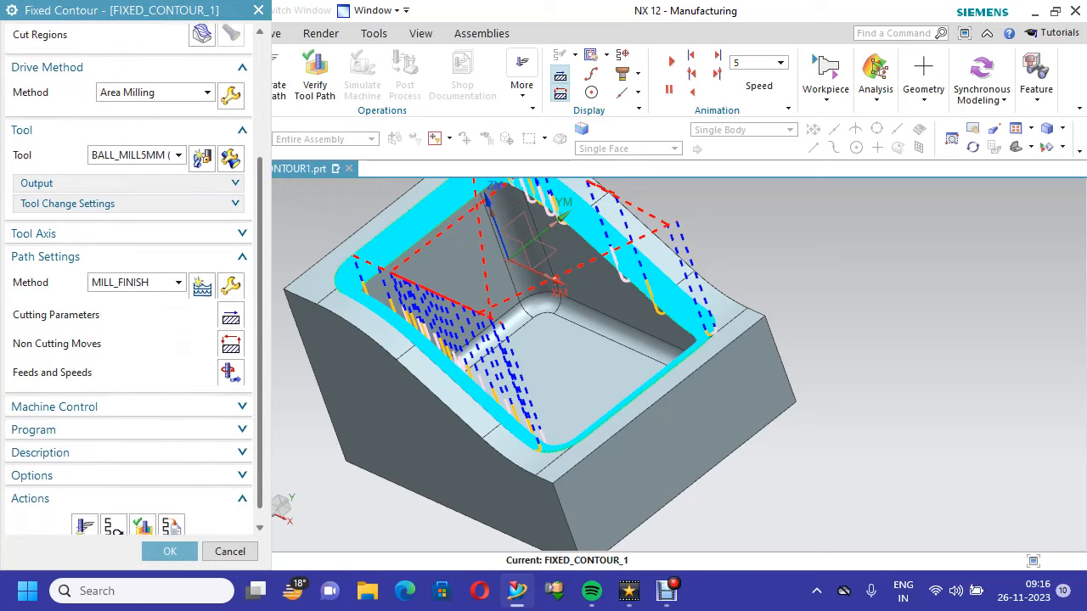
click(85, 512)
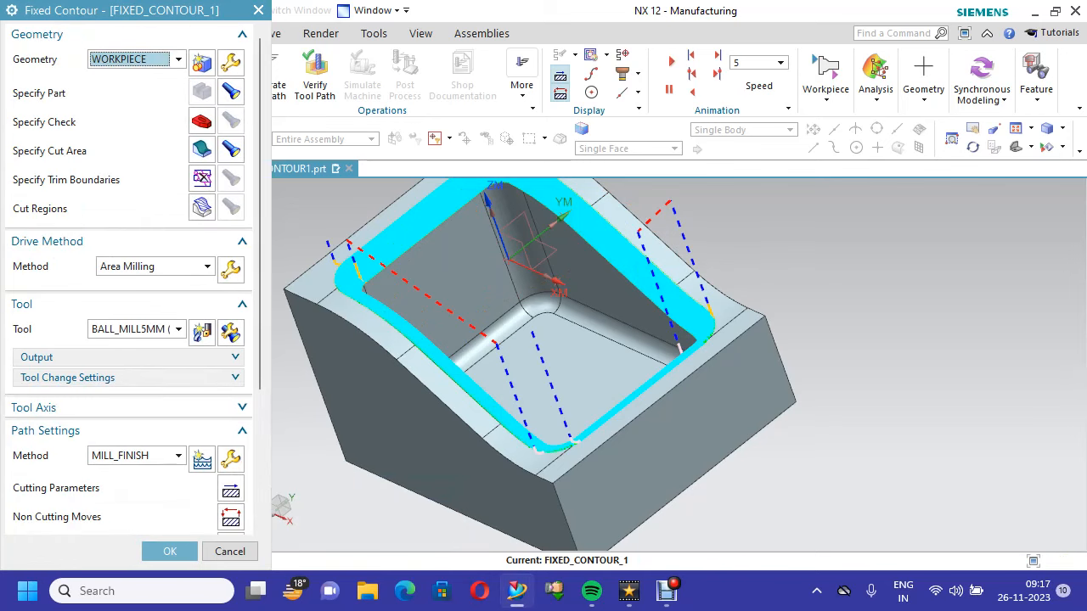
Simulate the regenerated tool path at the 90-degree cut angle in 3D dynamic mode and check the cutting around the rim
scroll(136, 407, down, 5)
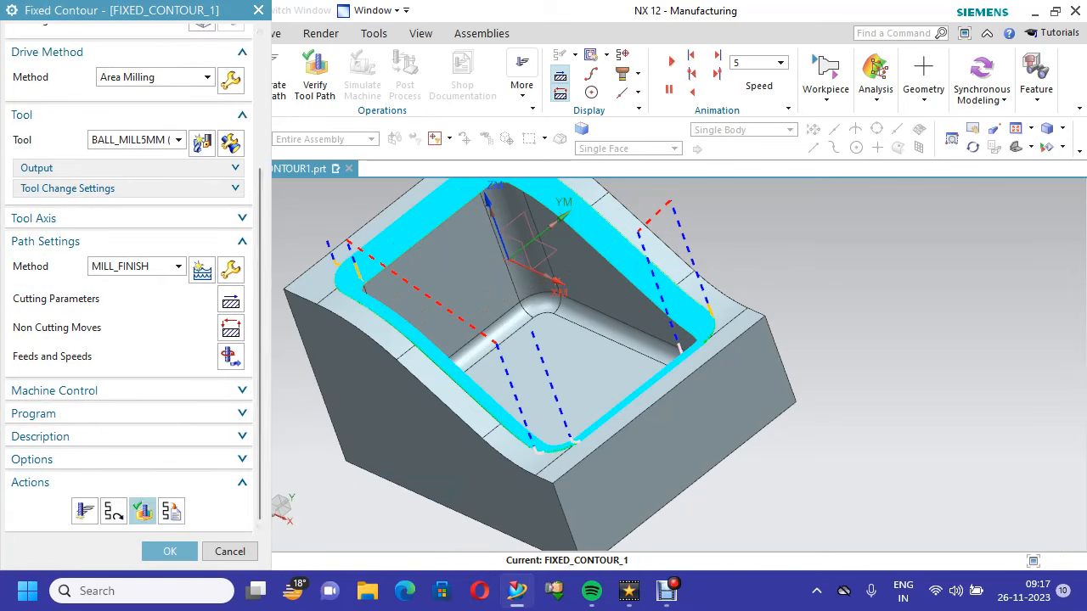
click(142, 511)
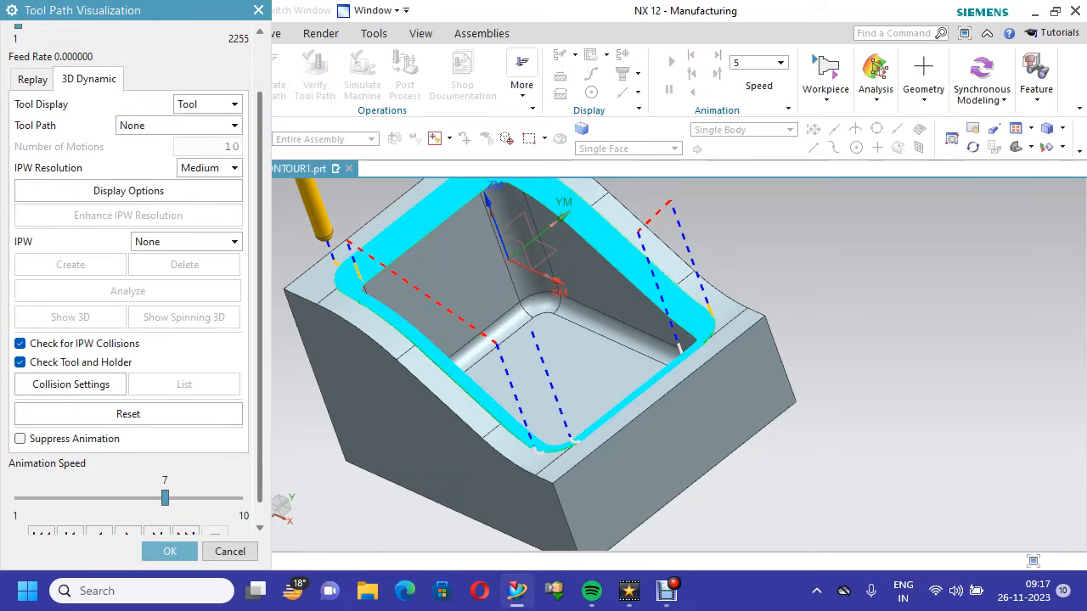
click(128, 517)
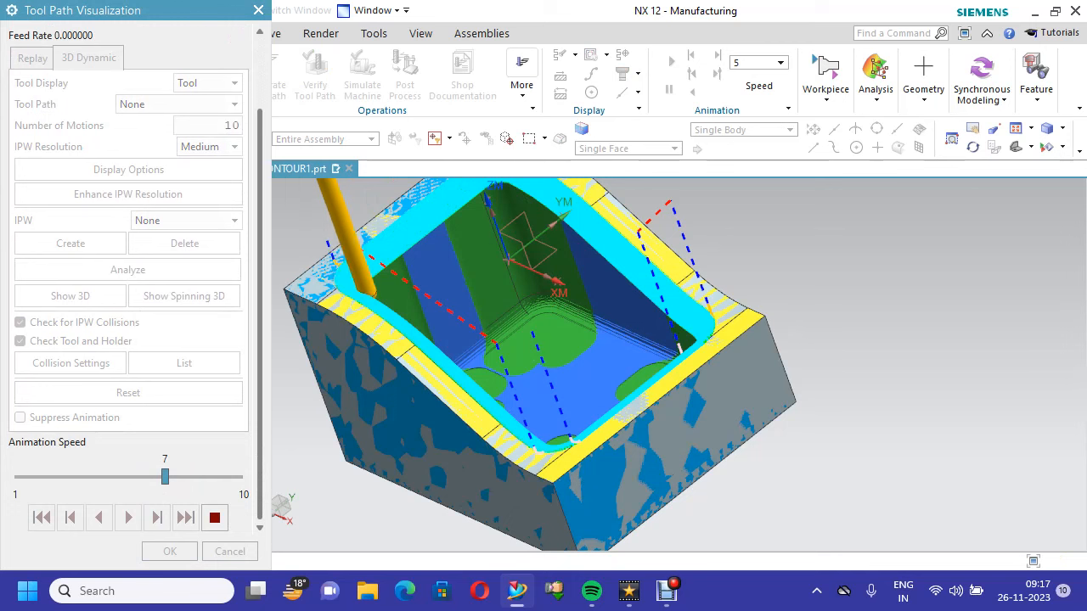
scroll(535, 395, up, 5)
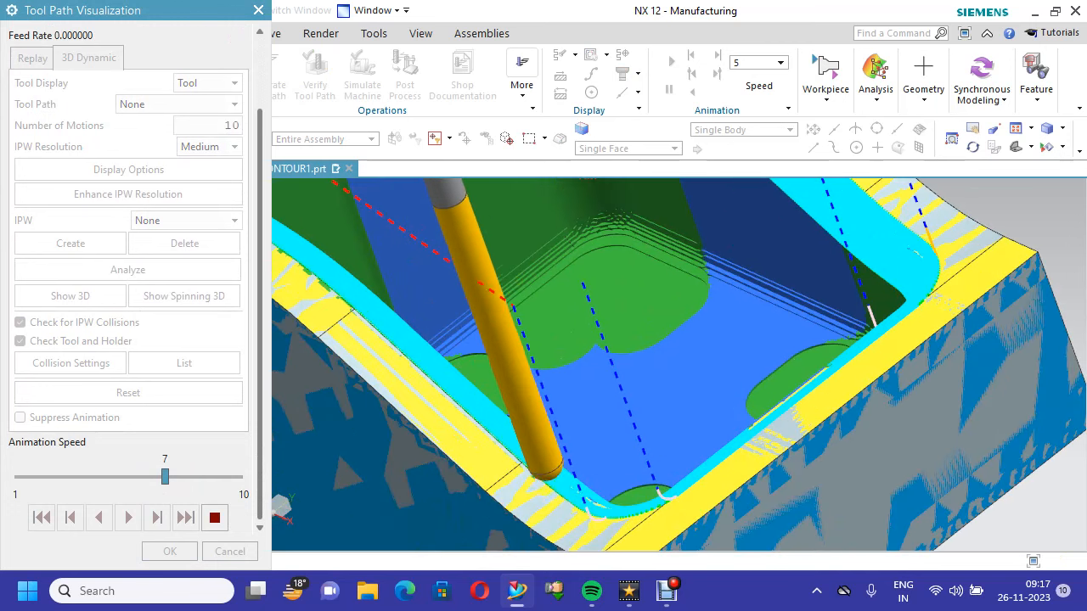
scroll(679, 364, down, 6)
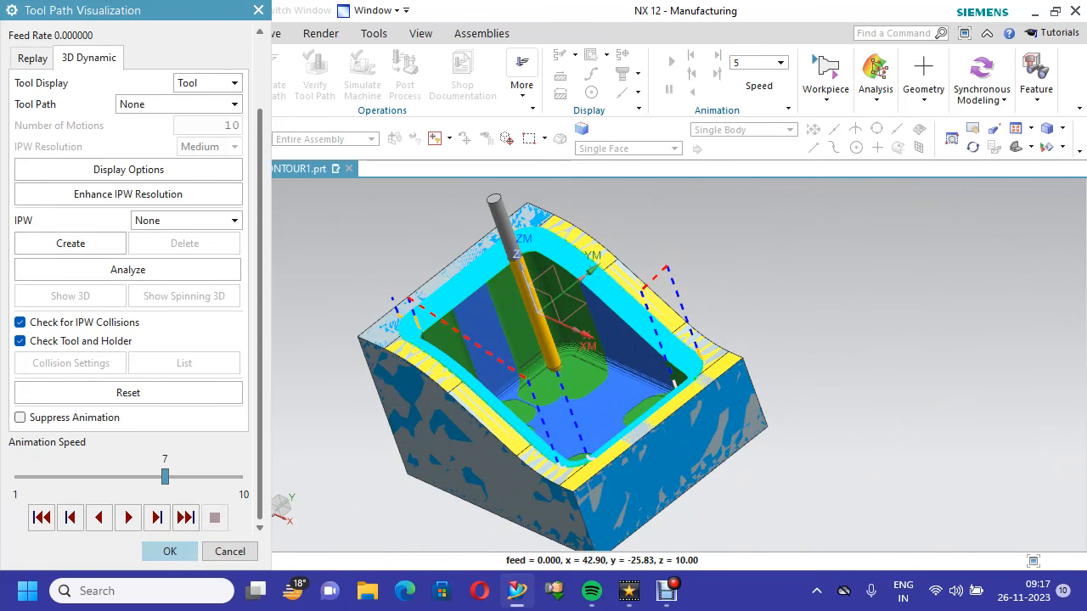
click(169, 551)
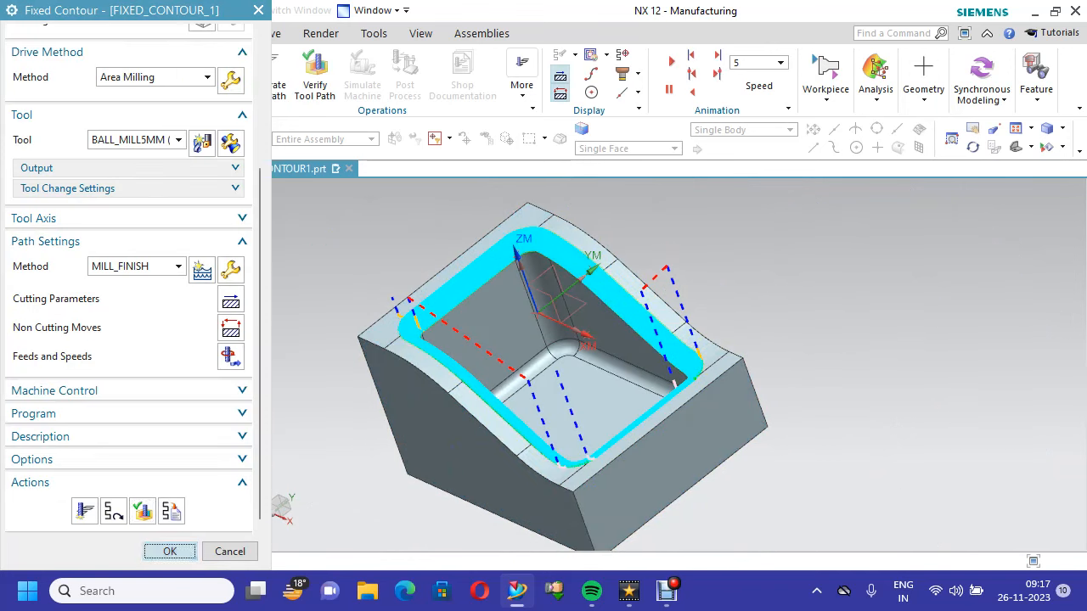
Accept the FIXED_CONTOUR_1 operation, fit the part in view, and save the part file
click(170, 551)
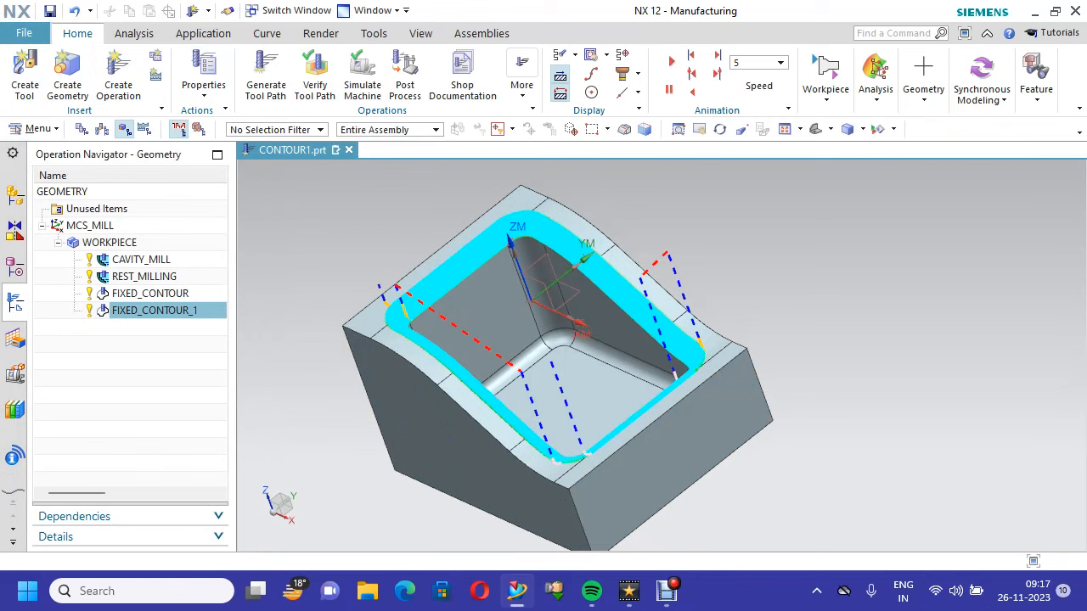
right_click(289, 174)
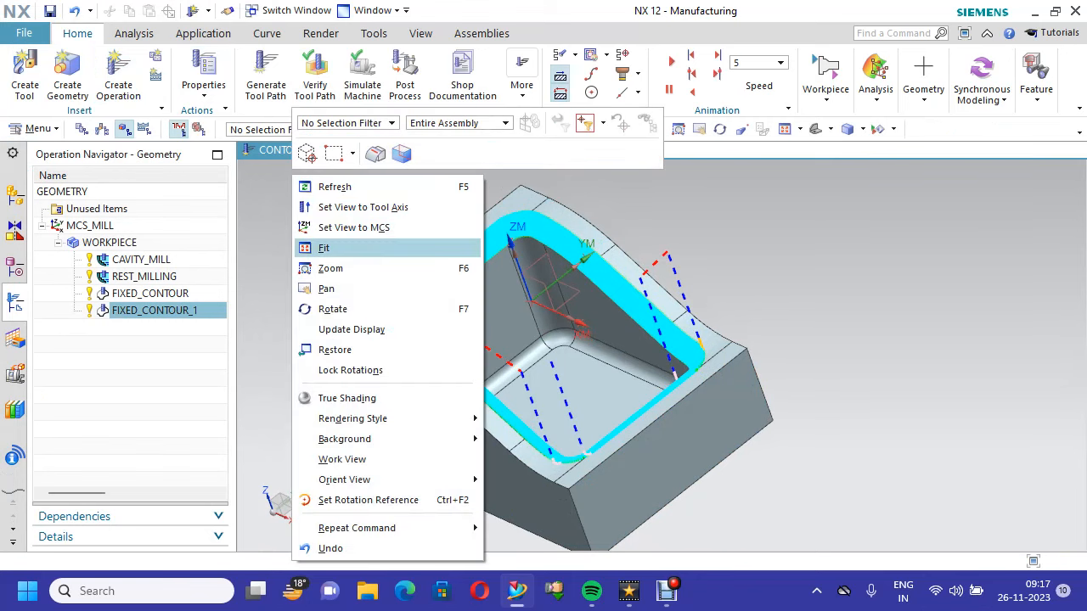
click(331, 245)
key(ctrl+s)
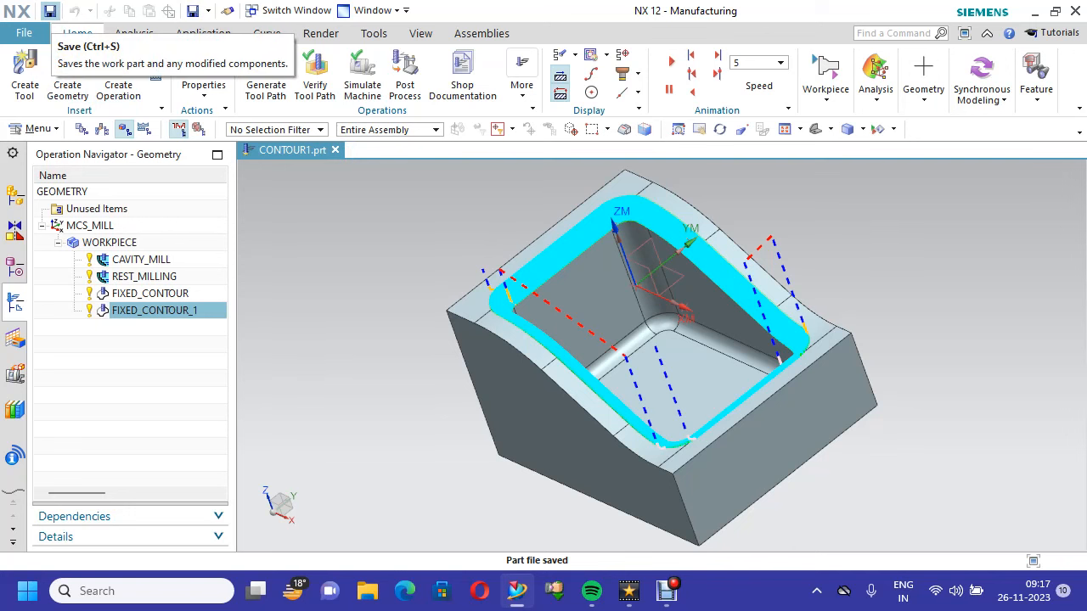
scroll(730, 369, up, 3)
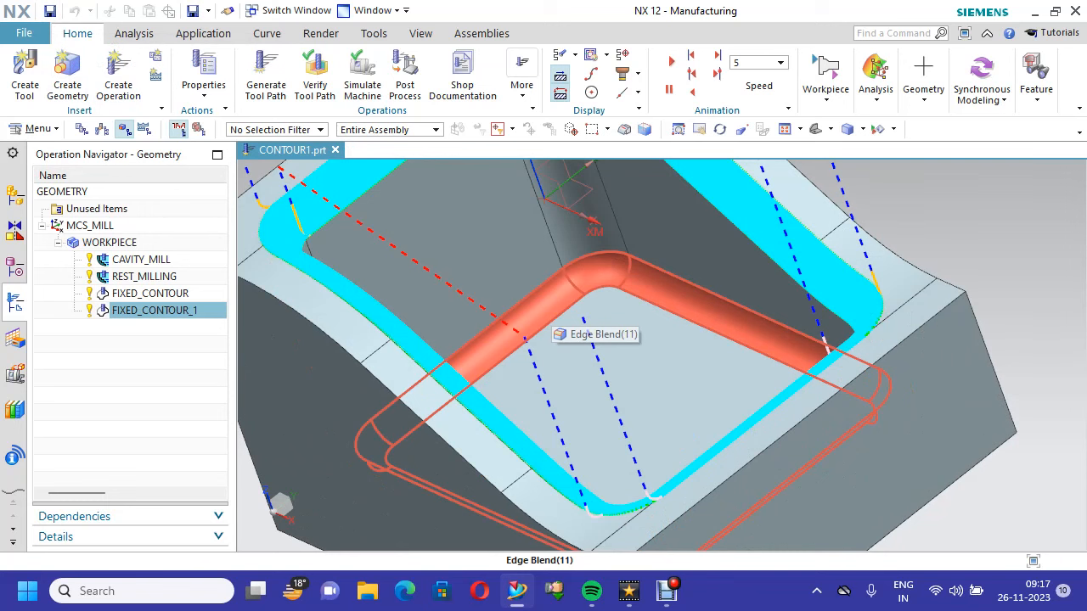
scroll(544, 340, down, 3)
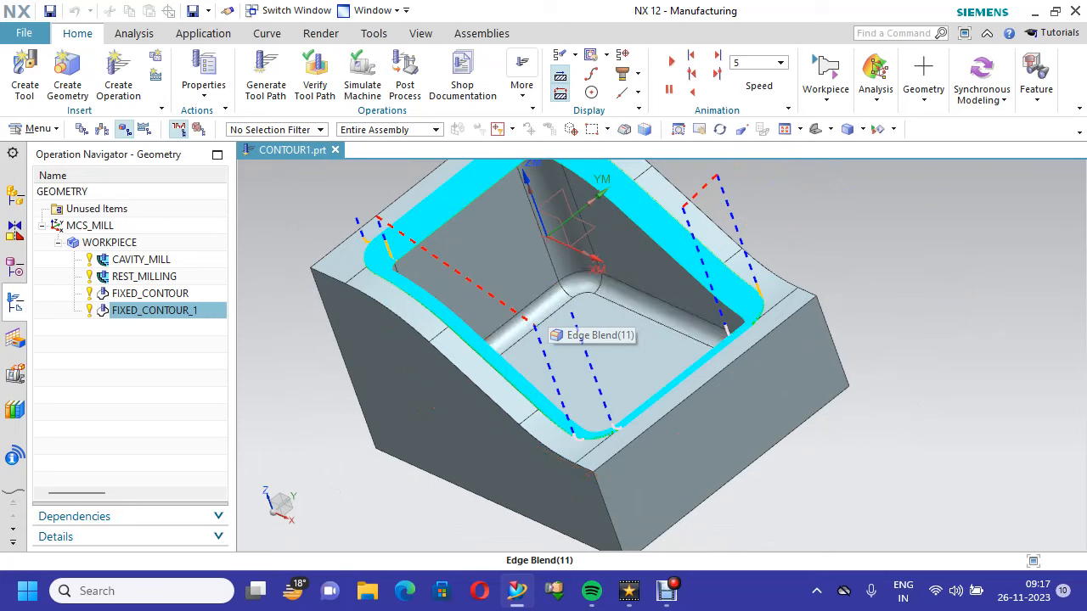
key(ctrl+s)
key(ctrl+s)
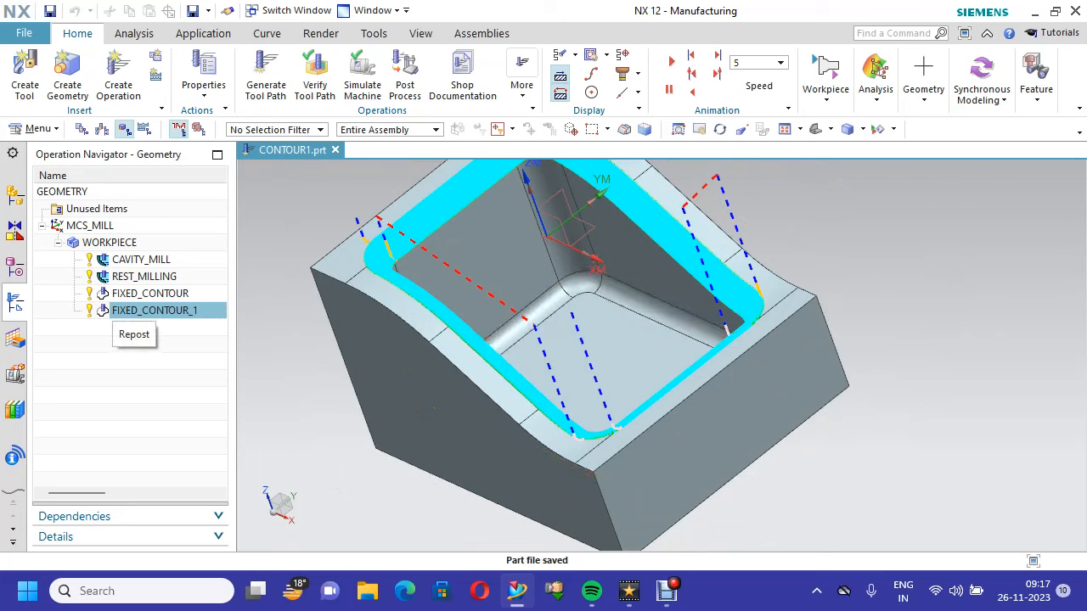
Duplicate the FIXED_CONTOUR_1 operation under WORKPIECE by copying and pasting it
right_click(191, 311)
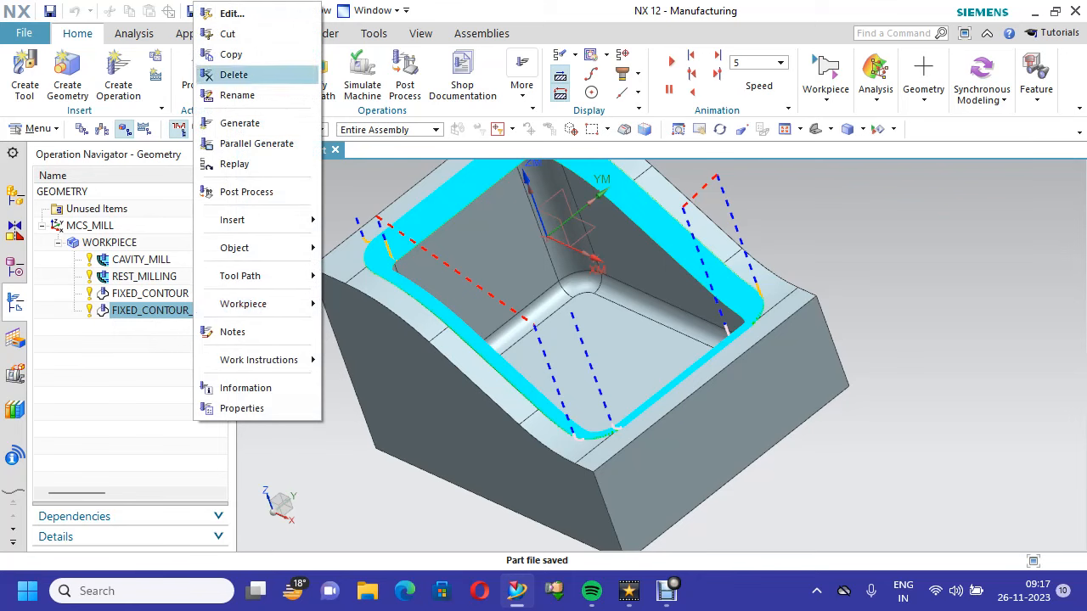
click(231, 55)
right_click(192, 311)
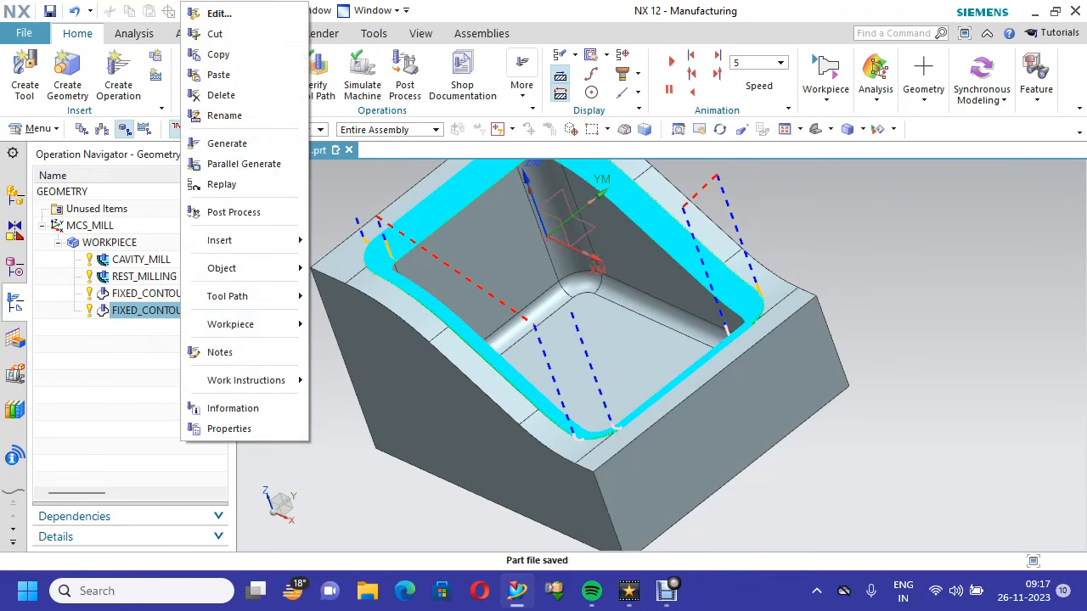
click(213, 95)
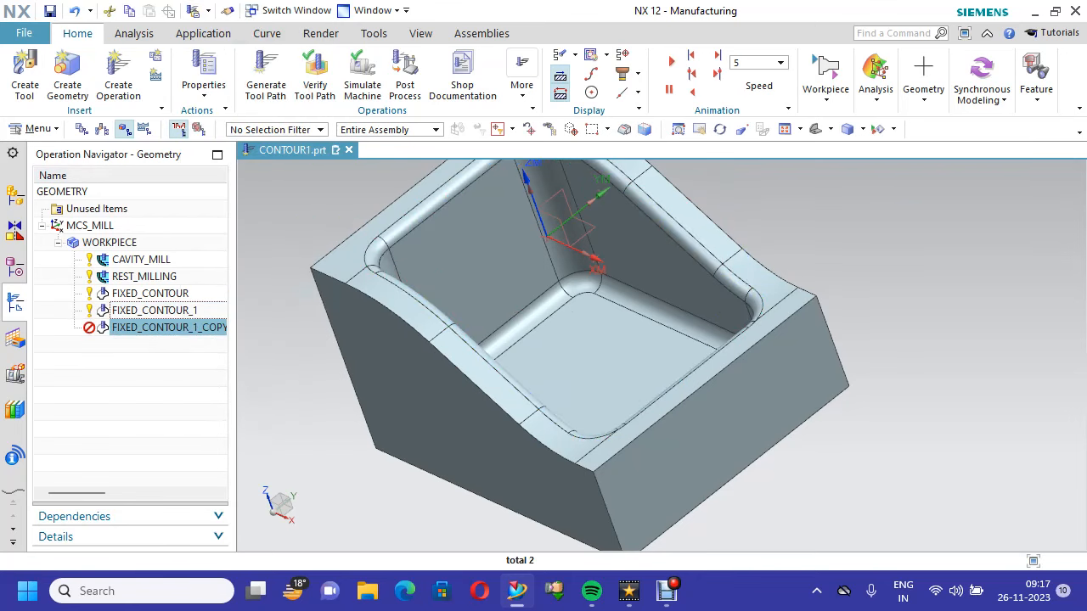
Edit the FIXED_CONTOUR_1_COPY operation and create a new ball mill tool for it named BALL_MILL6MM
right_click(194, 327)
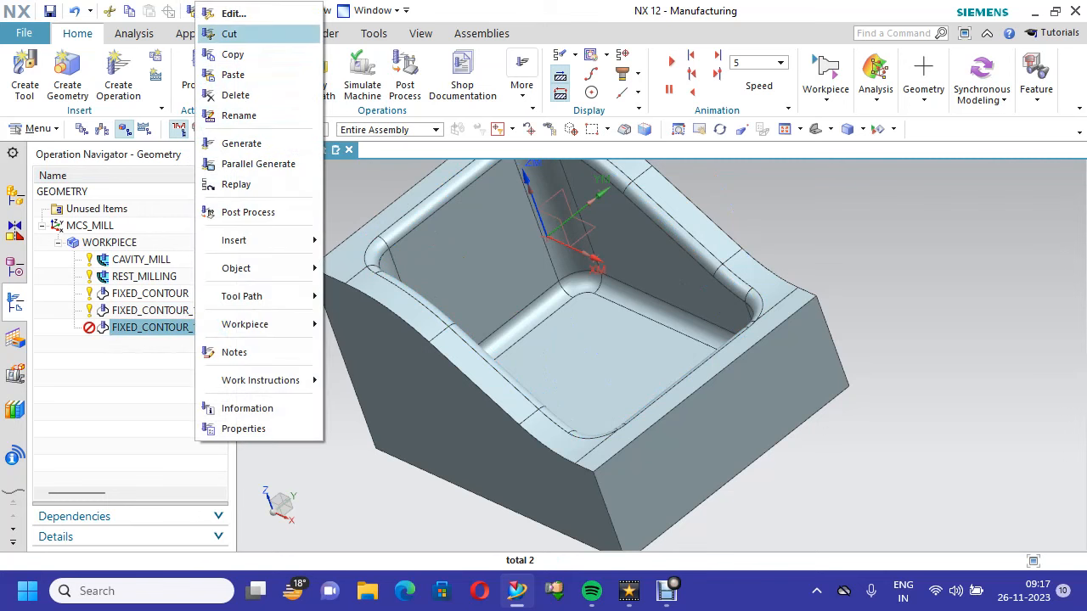
click(231, 14)
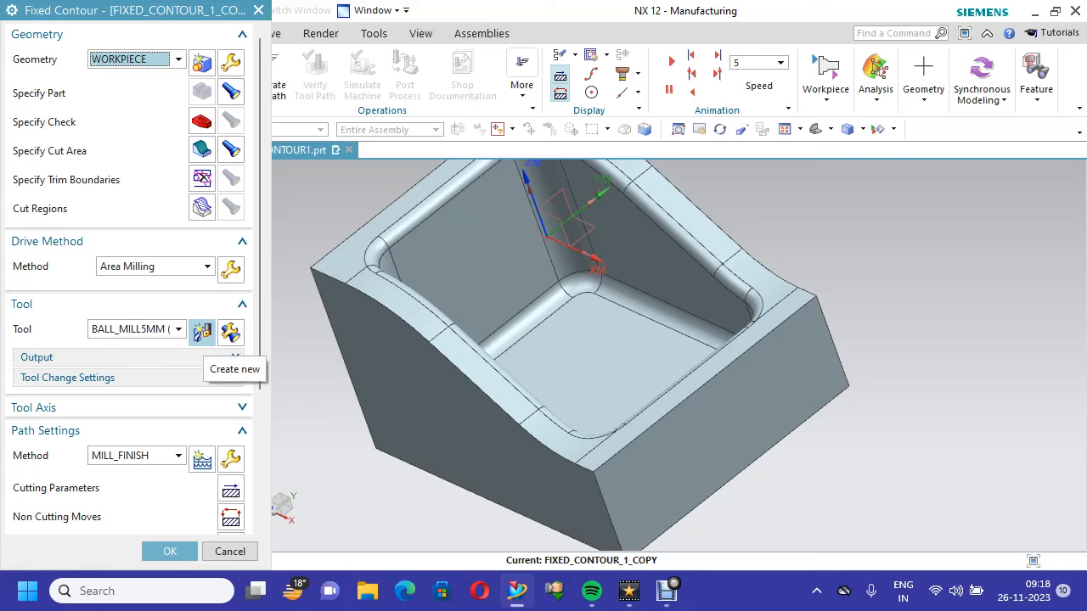
click(201, 331)
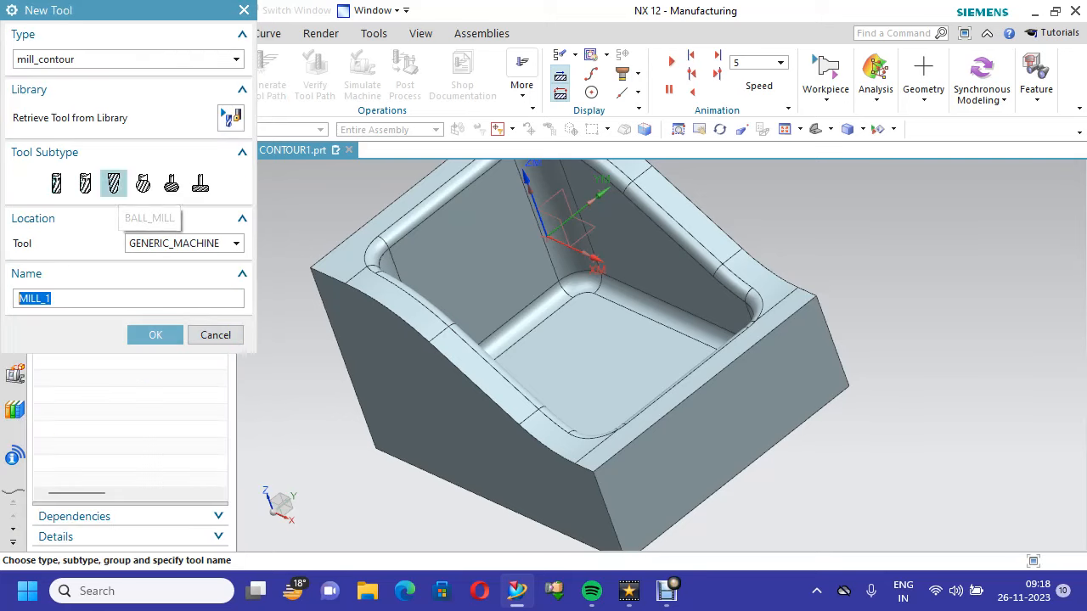
click(114, 185)
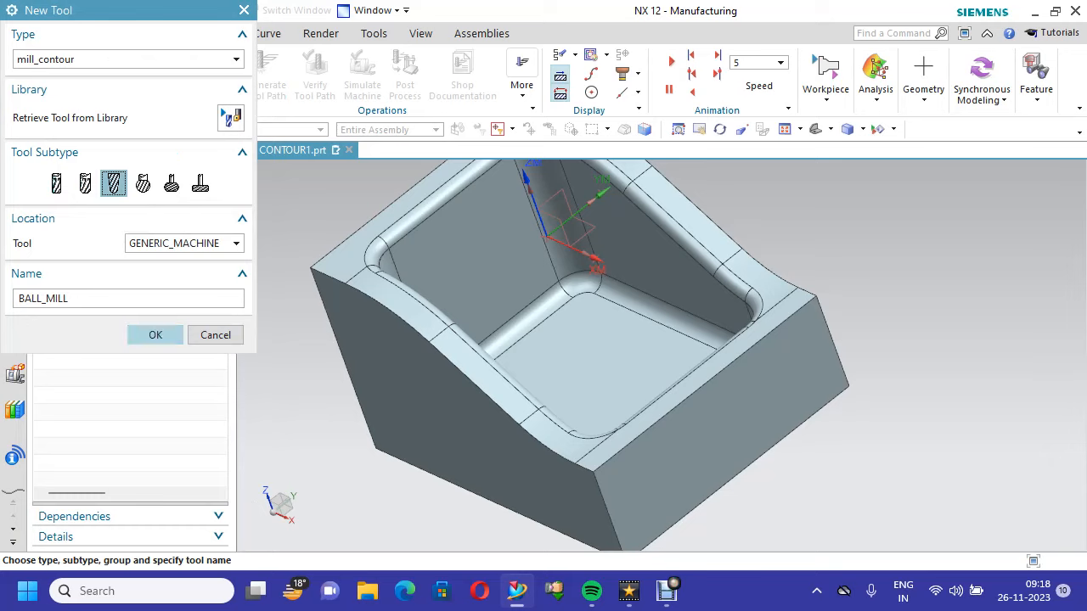
click(156, 334)
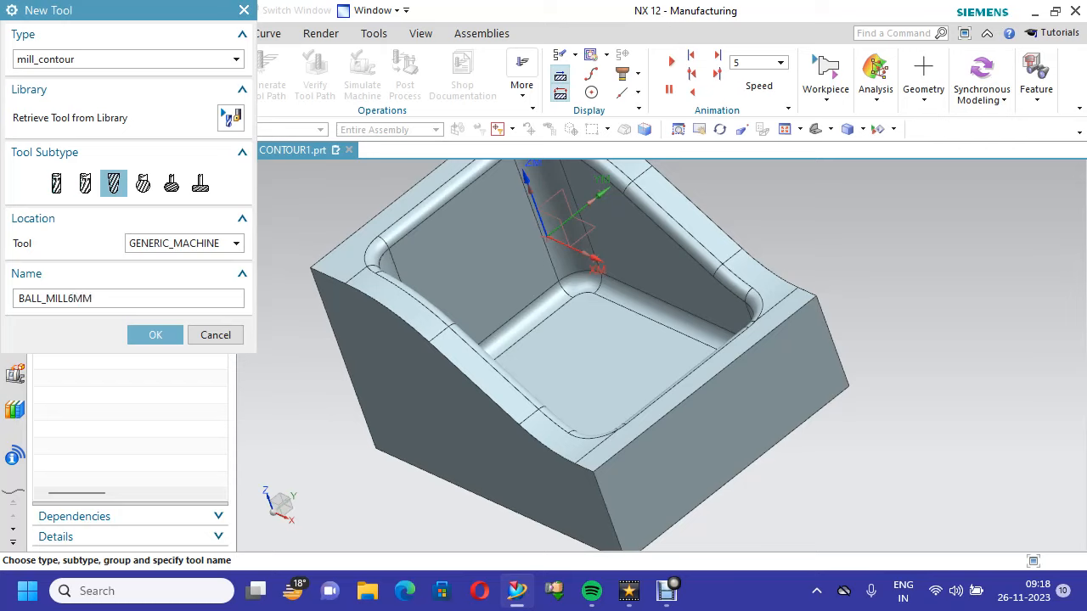
click(155, 335)
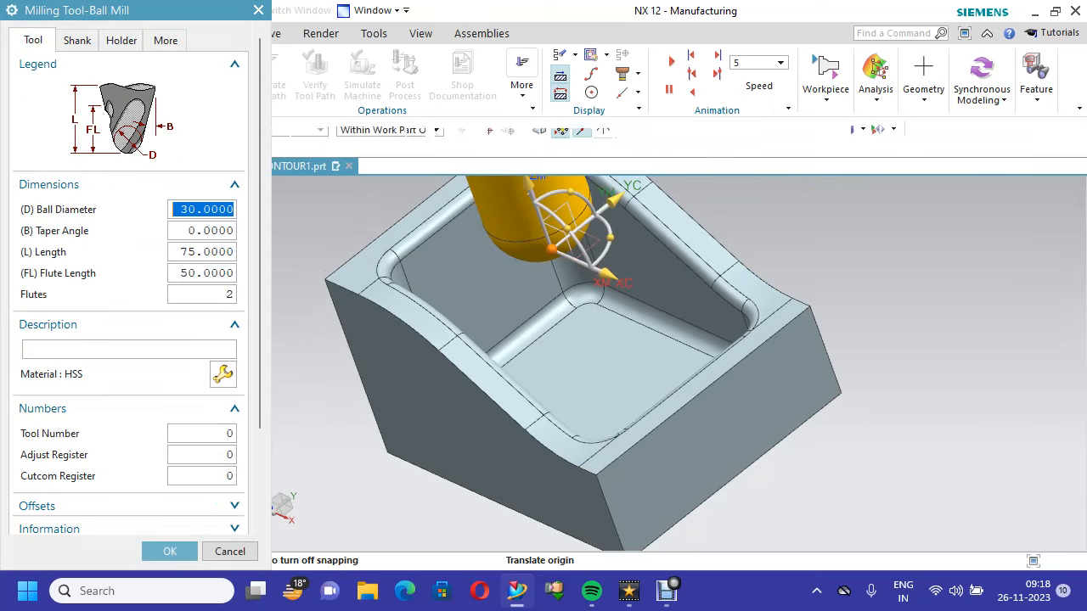
Define the new ball mill with a 6 mm ball diameter, tool number 5 and adjust register 5
text(6)
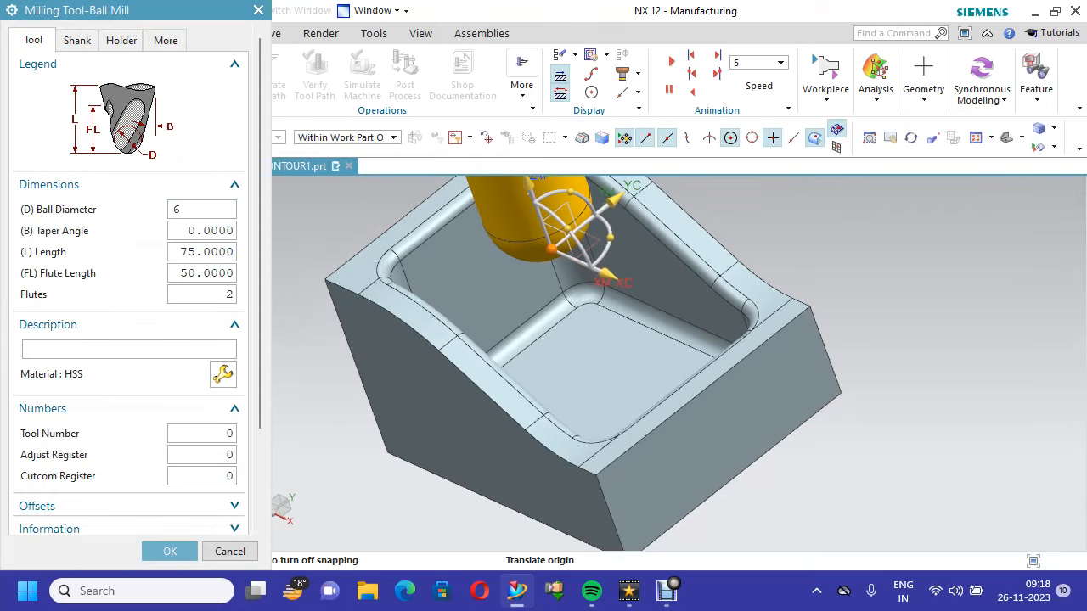
double_click(216, 434)
text(5)
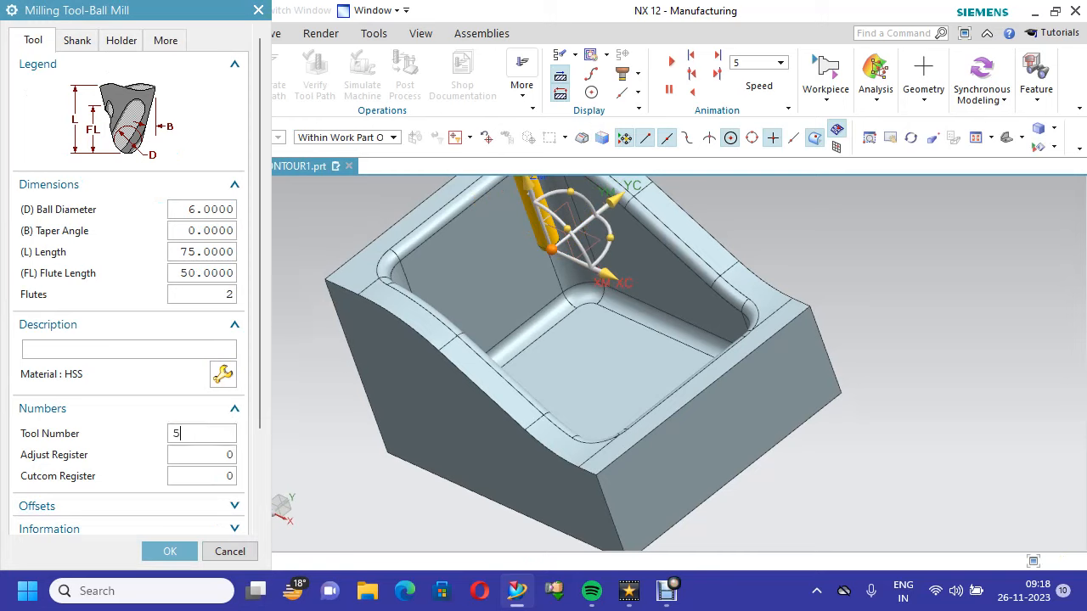
key(Tab)
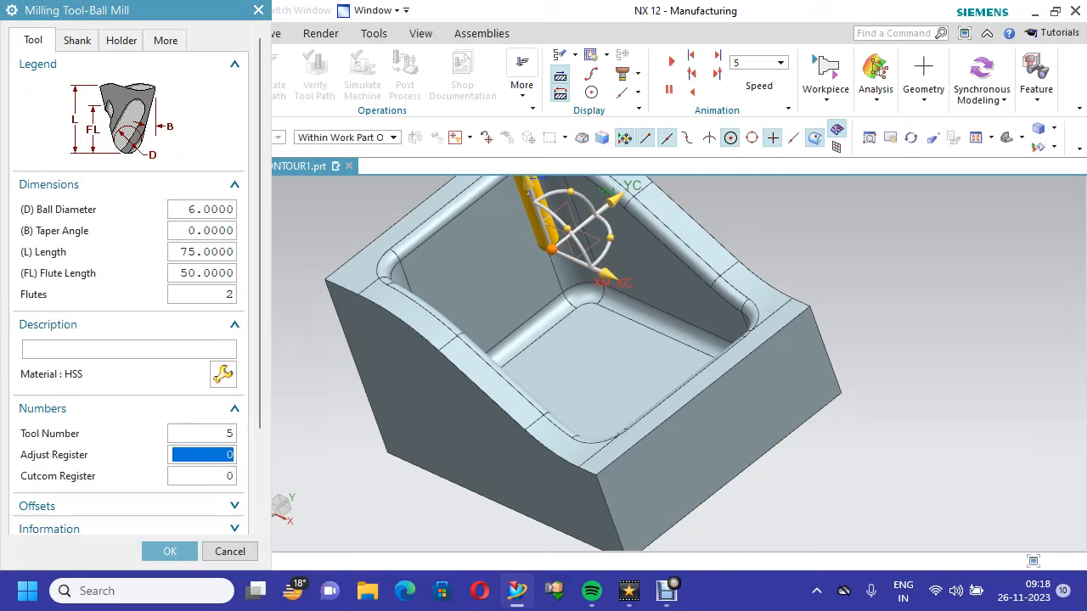
text(5)
scroll(136, 339, down, 3)
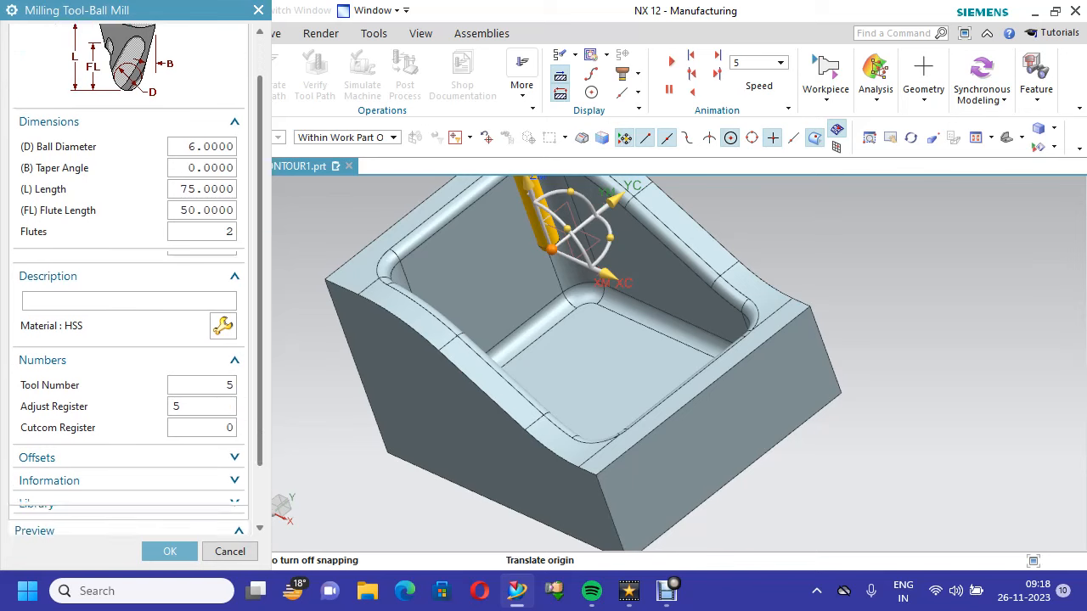
click(169, 552)
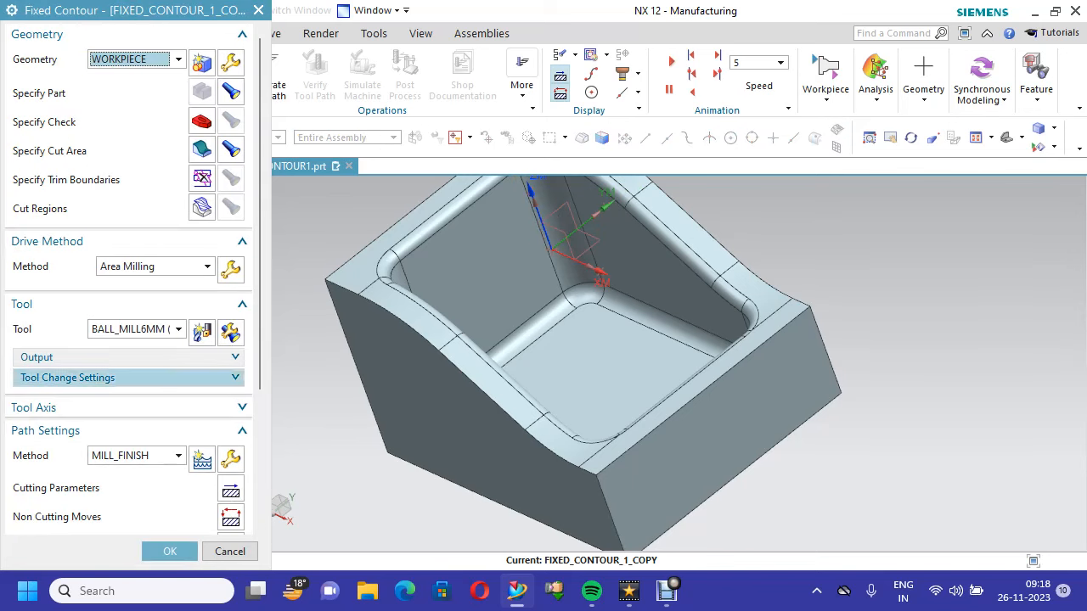
Highlight the copied operation's cut area and remove its existing set of rim blend faces
scroll(132, 280, down, 4)
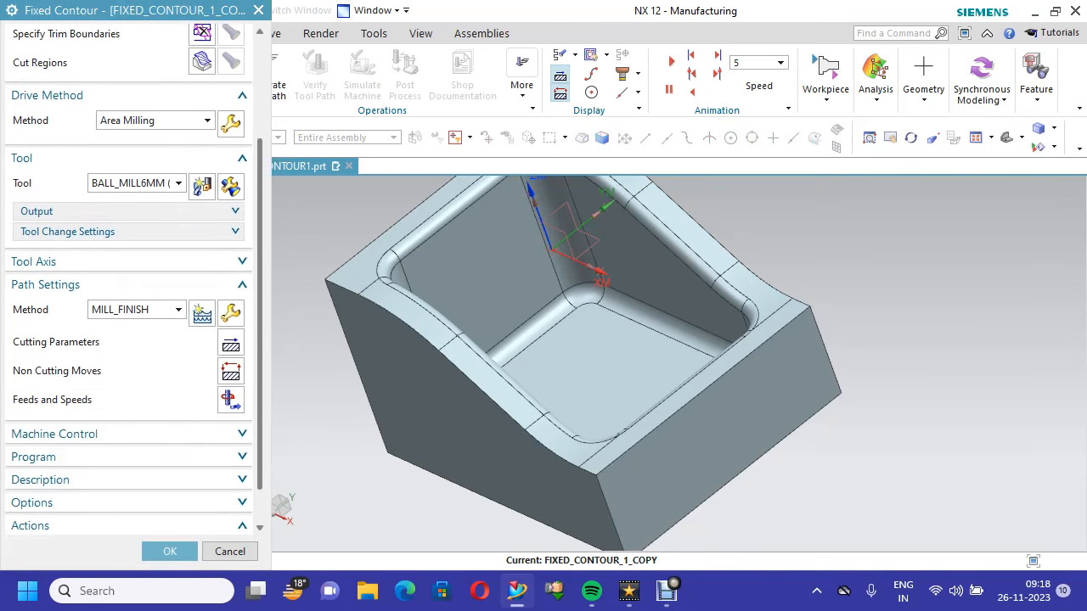
scroll(132, 280, up, 3)
scroll(132, 280, up, 1)
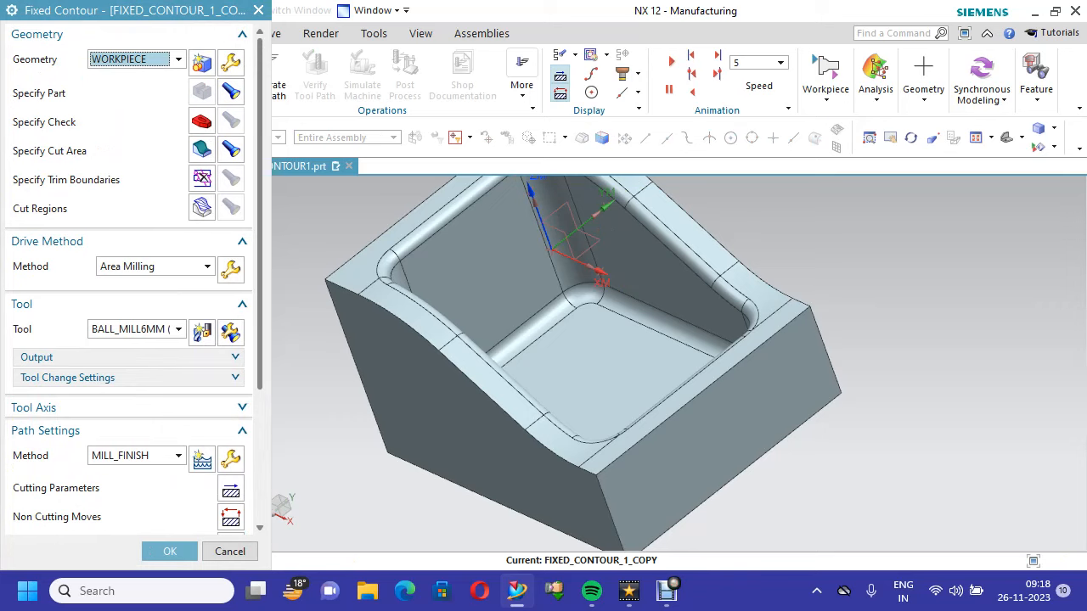
click(231, 151)
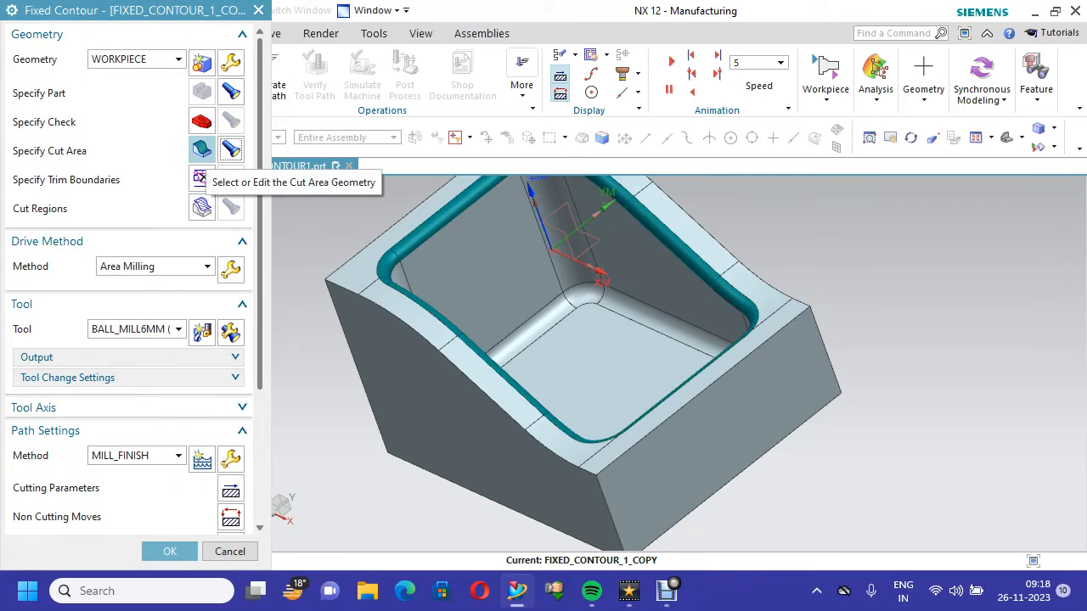
click(202, 150)
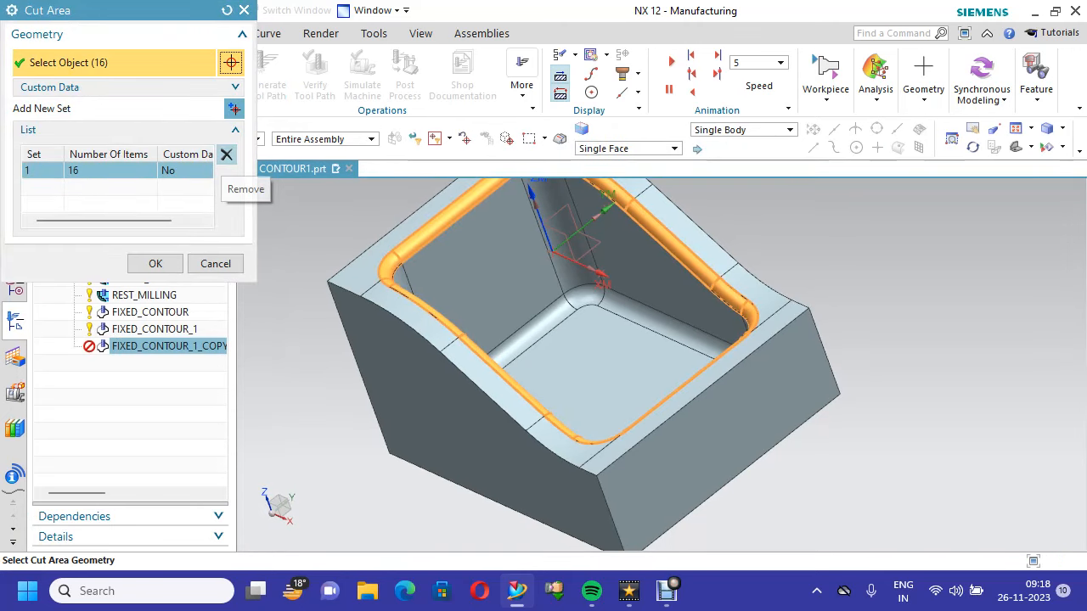
click(226, 154)
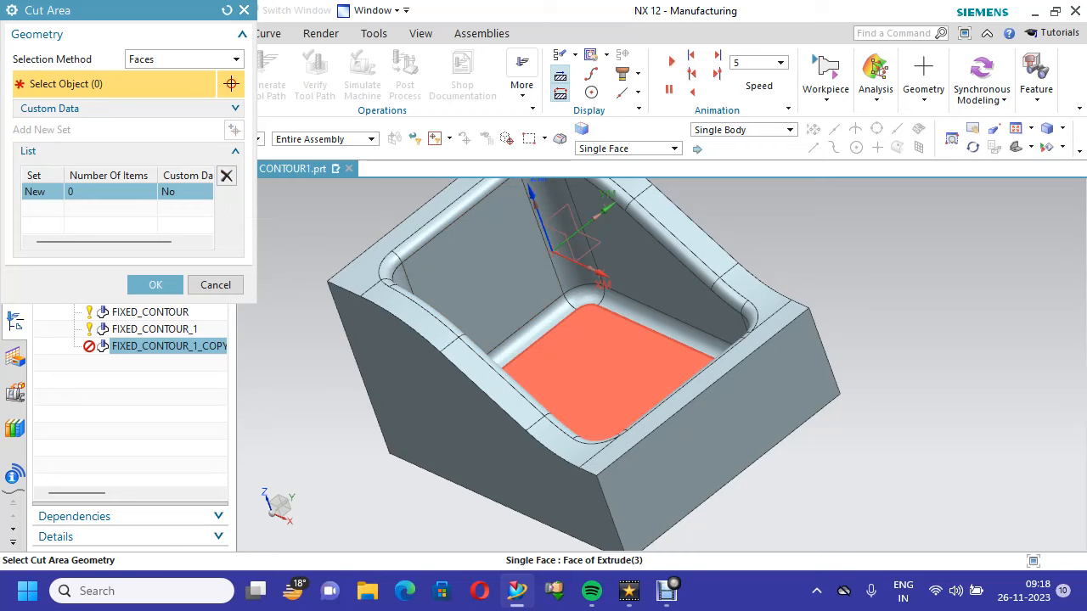
Specify the eight blend faces around the cavity floor, four edge fillets and four corners, as the new cut area
scroll(587, 358, up, 1)
middle_drag(587, 359, 535, 412)
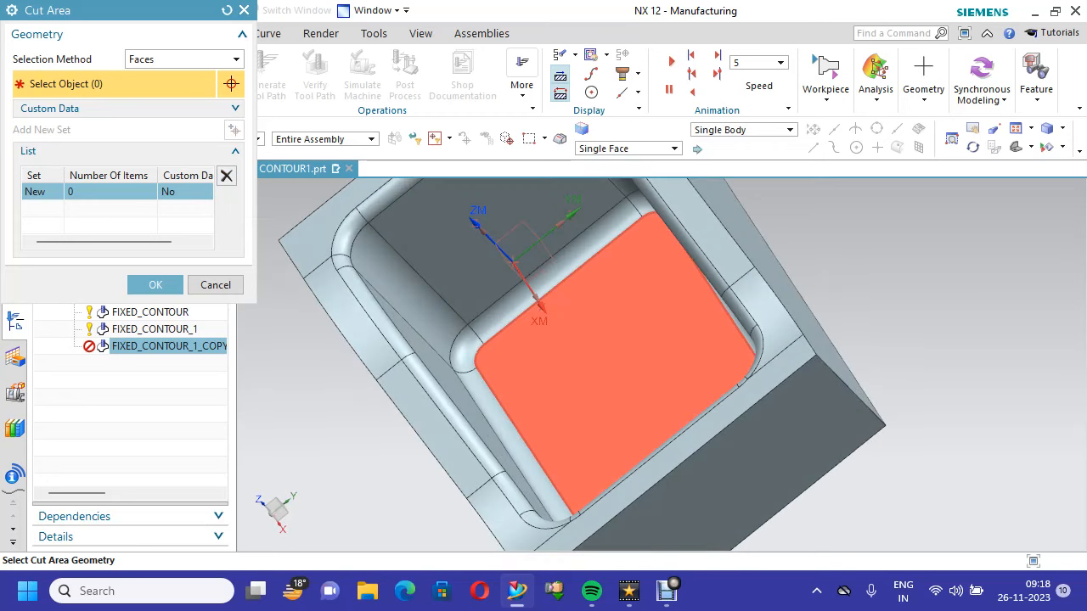
click(573, 253)
click(475, 336)
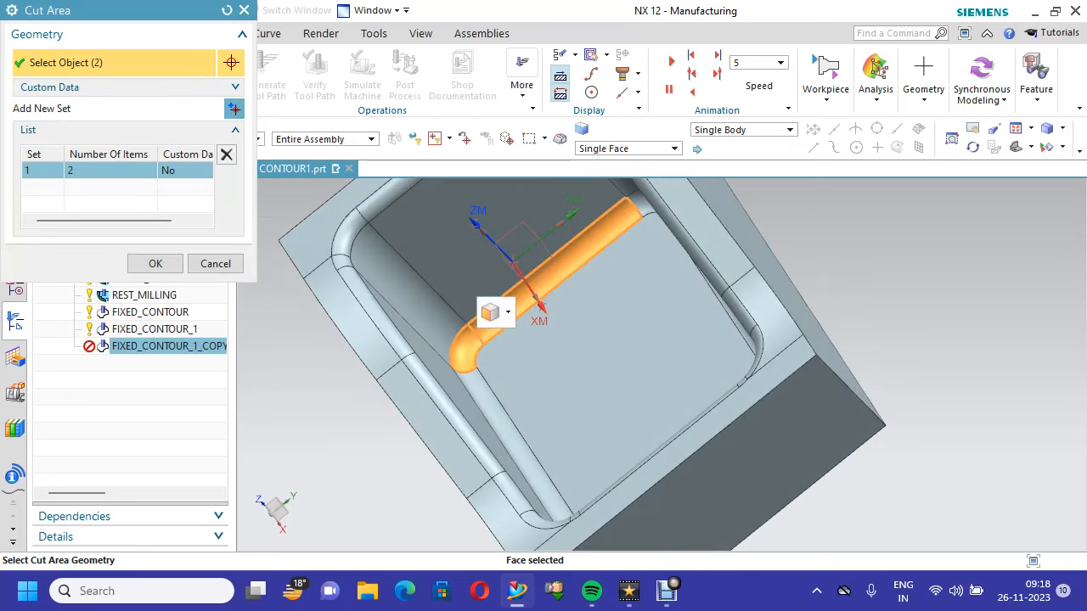
click(492, 377)
middle_drag(494, 373, 552, 322)
click(600, 250)
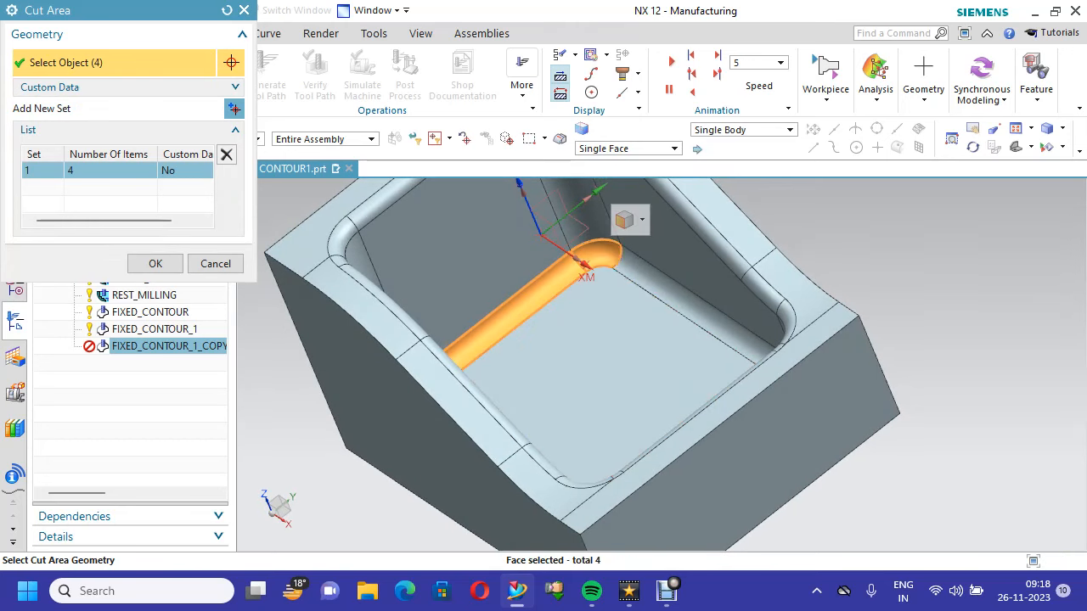
click(653, 287)
middle_drag(655, 342, 679, 420)
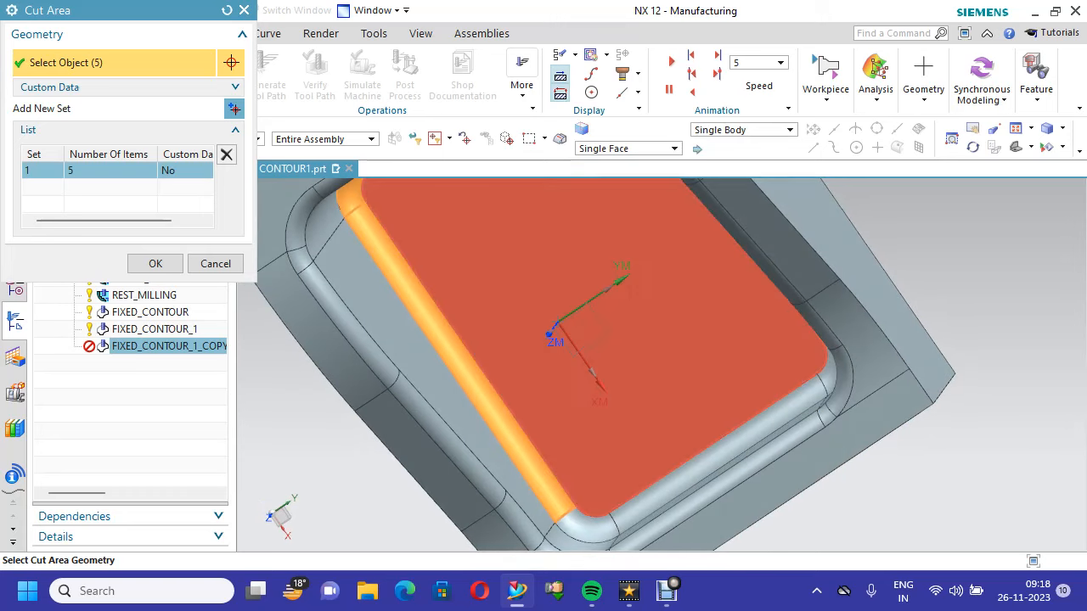
click(594, 528)
click(675, 475)
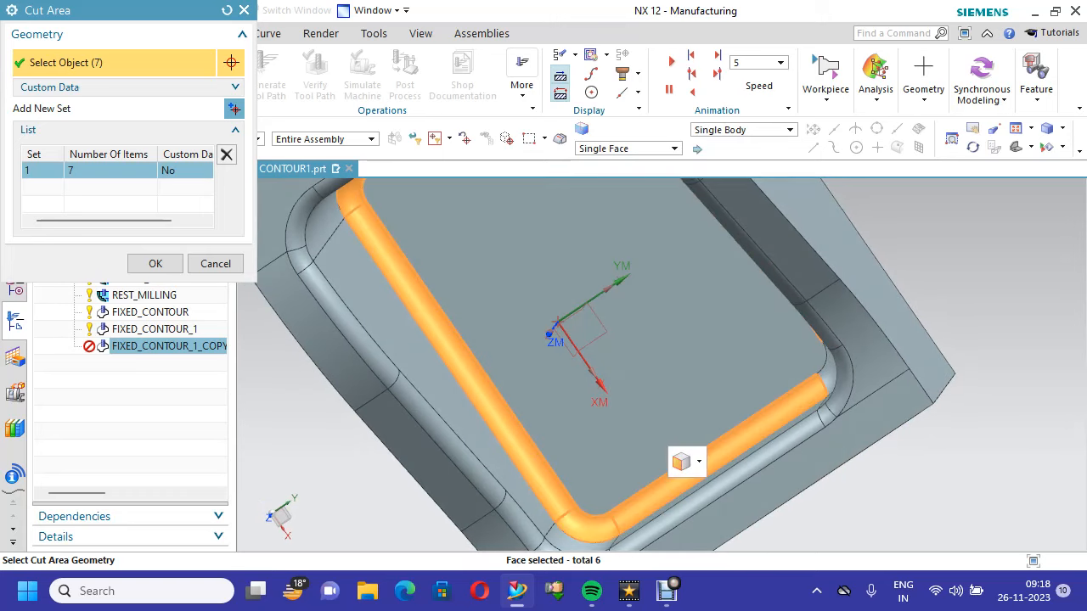
click(832, 361)
middle_drag(679, 399, 692, 289)
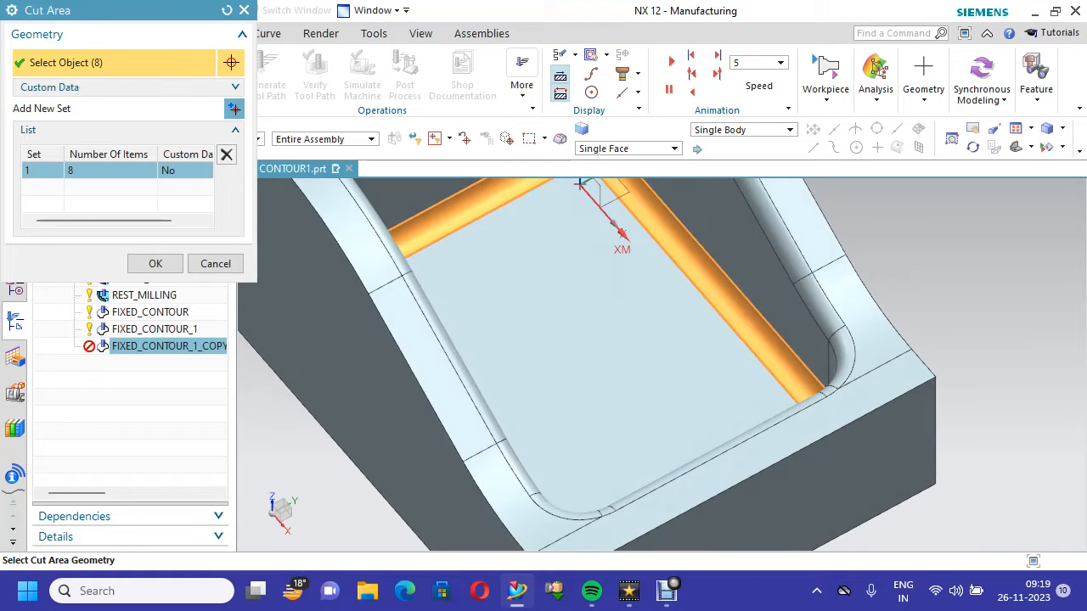
click(156, 263)
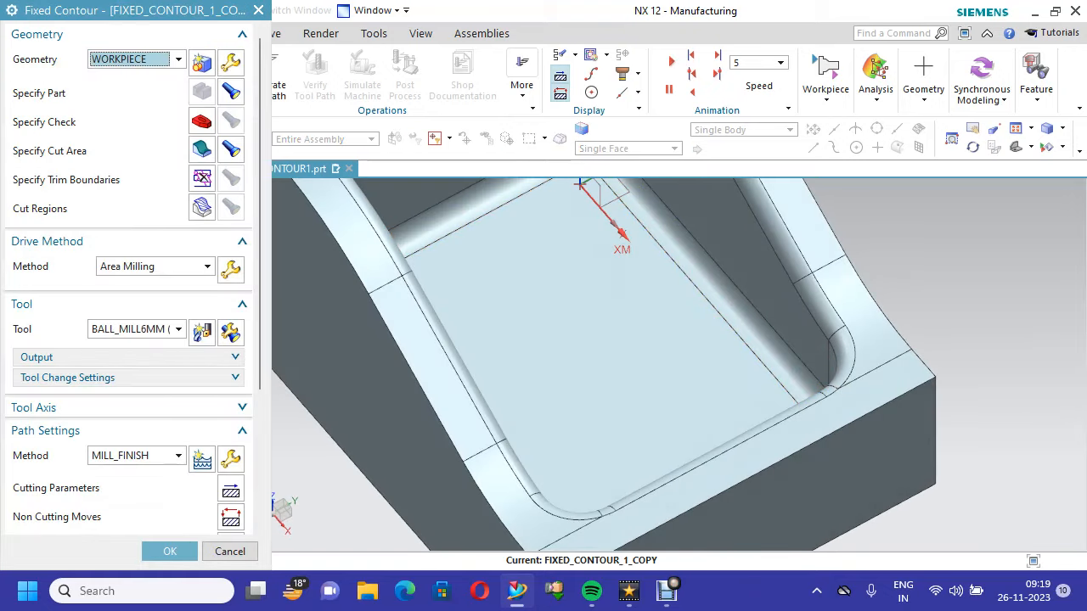
Recalculate the operation's feeds and speeds for the 6 mm tool from the 30 smm surface speed
scroll(127, 281, down, 5)
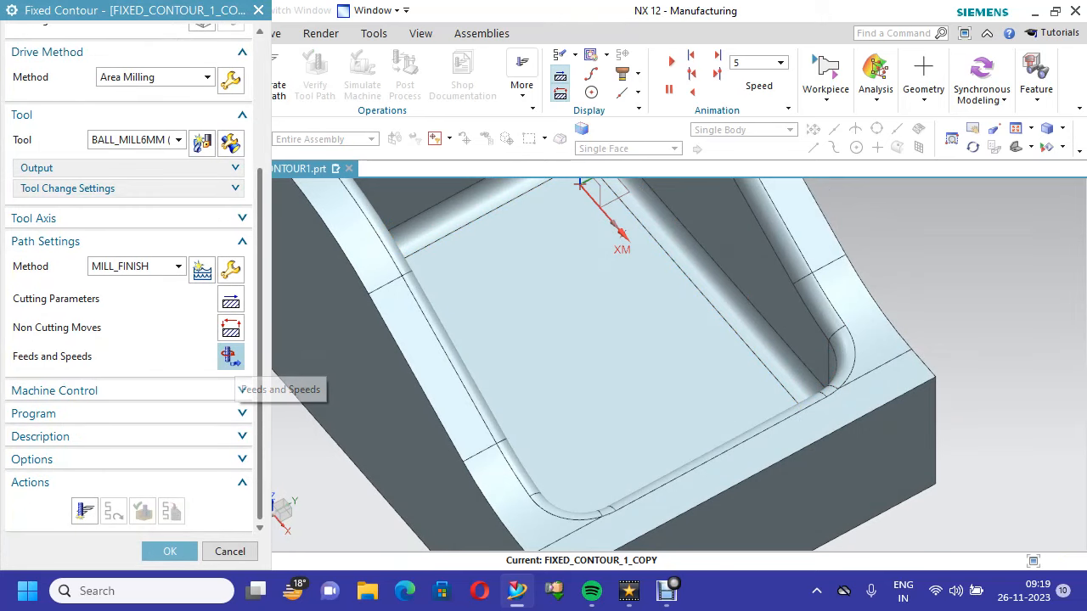
click(230, 356)
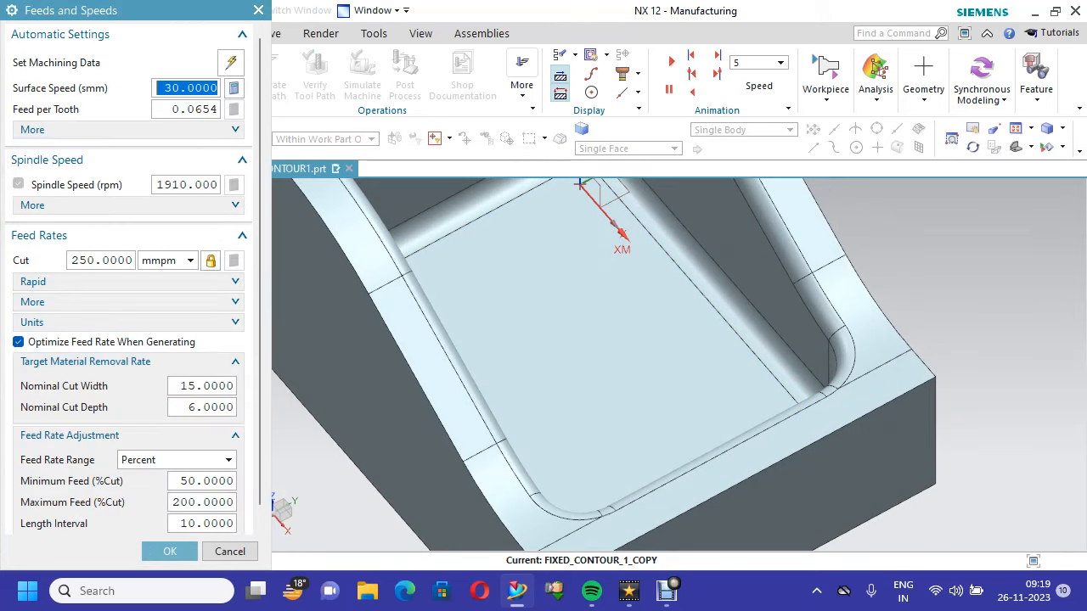
click(234, 87)
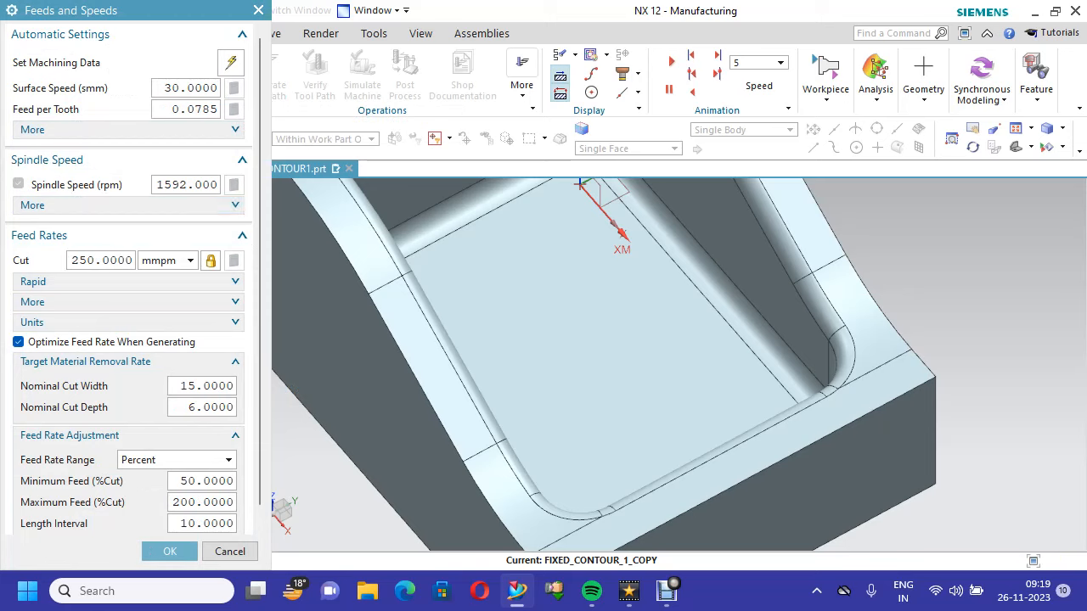
click(170, 551)
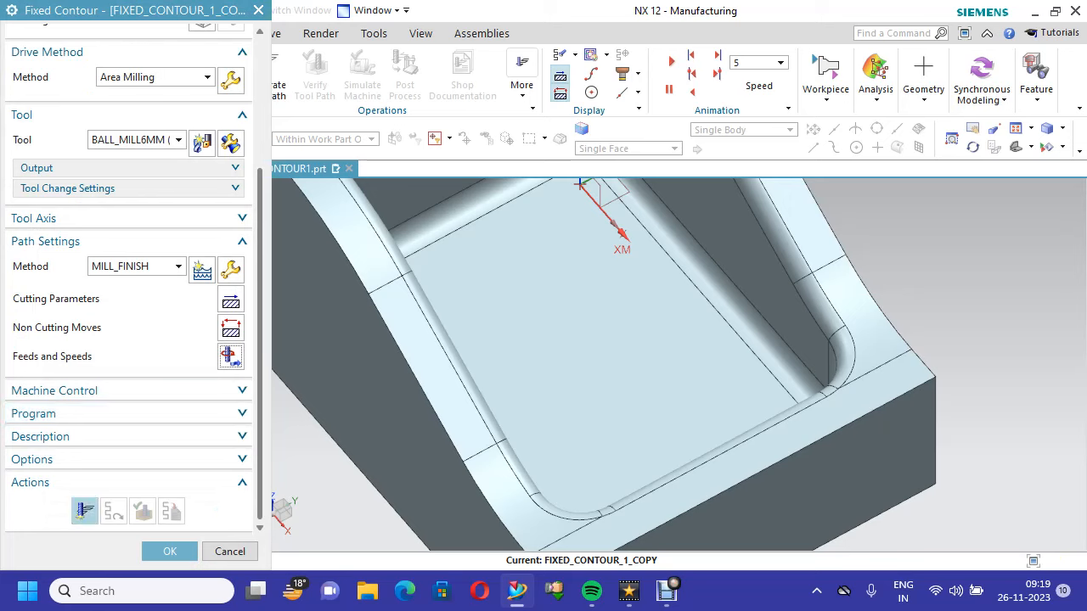
Generate the tool path along the cavity floor blends and accept the FIXED_CONTOUR_1_COPY operation
click(85, 511)
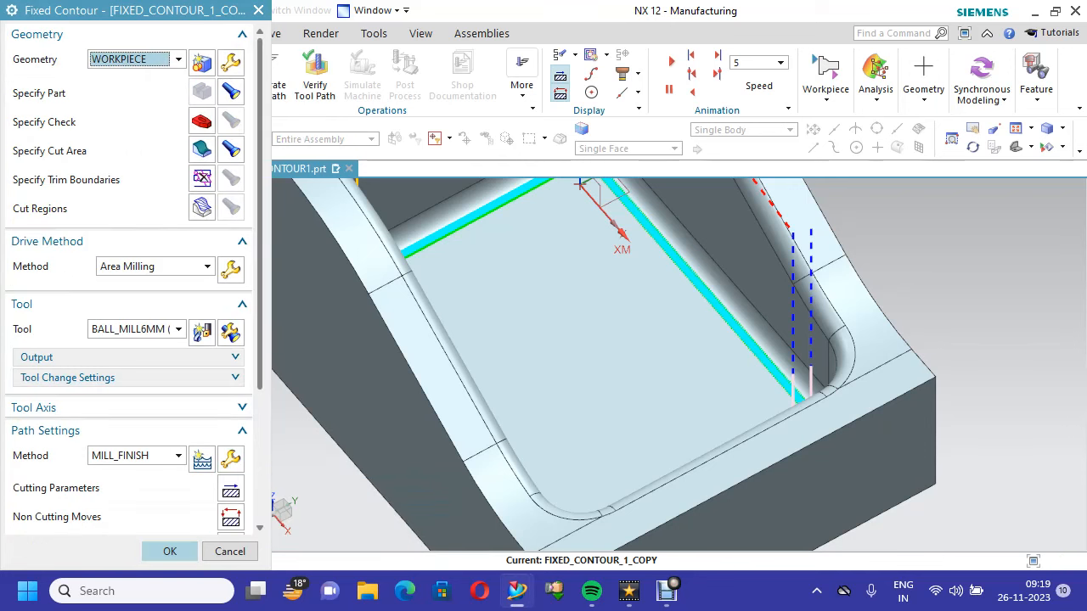
click(170, 551)
scroll(326, 441, down, 5)
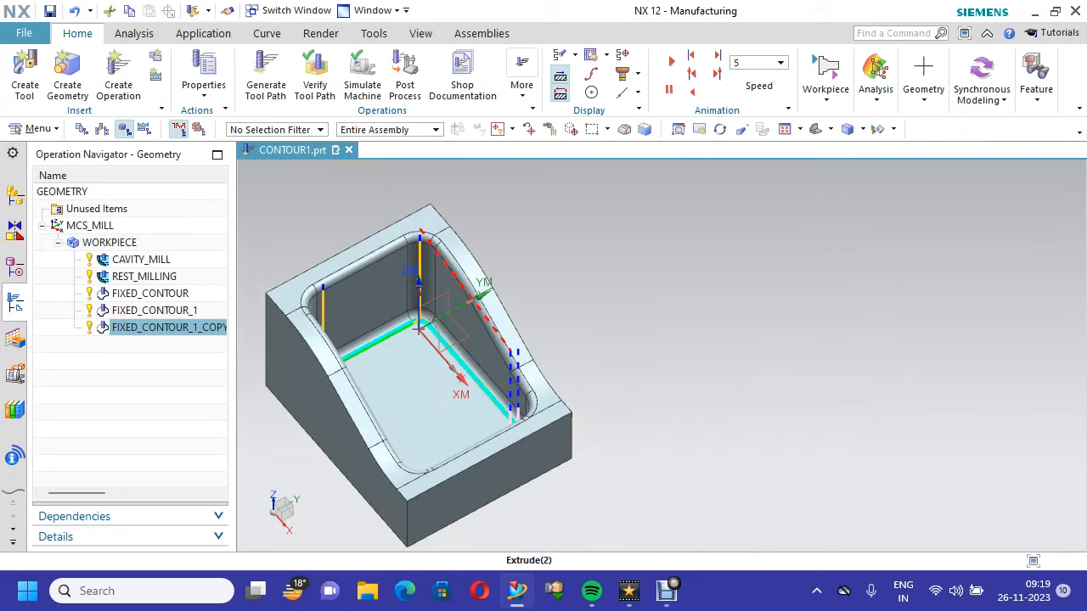
Check the generated tool path with the whole part in view, and save the part file
right_click(303, 183)
click(335, 256)
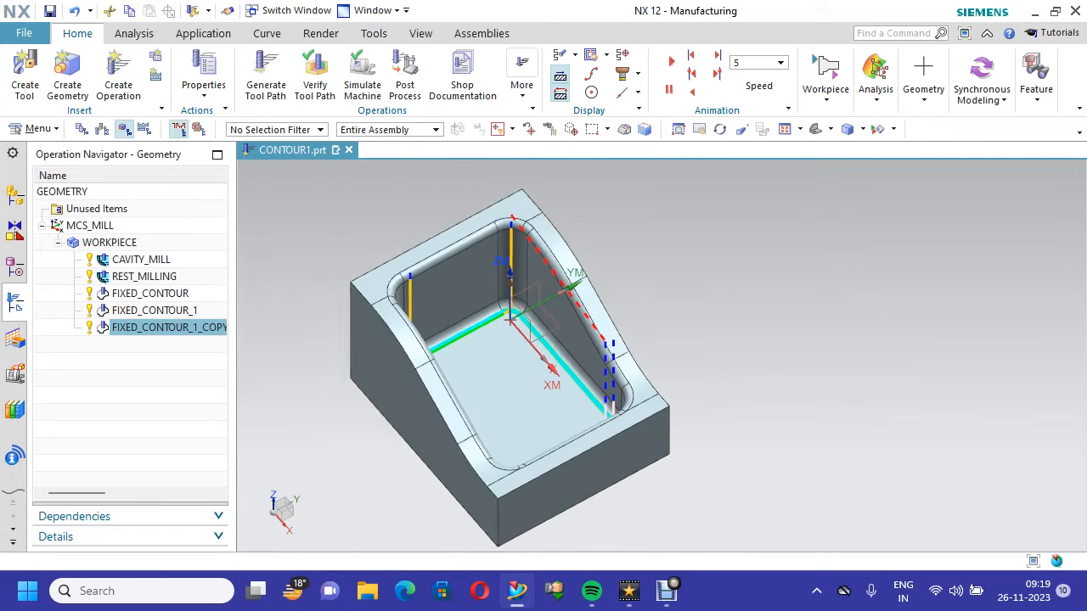
scroll(983, 276, up, 3)
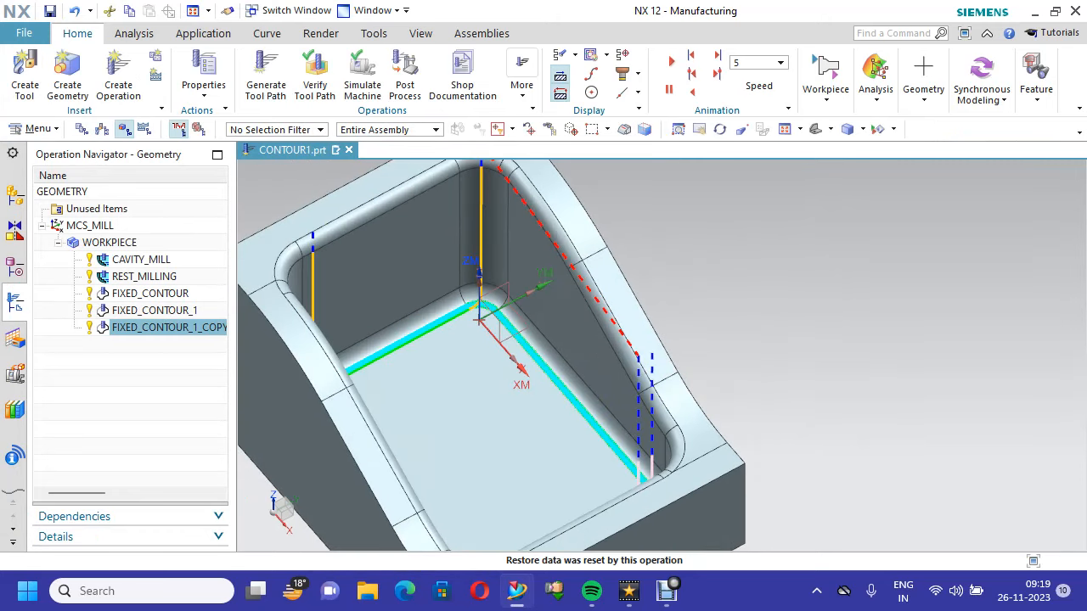
scroll(985, 288, down, 2)
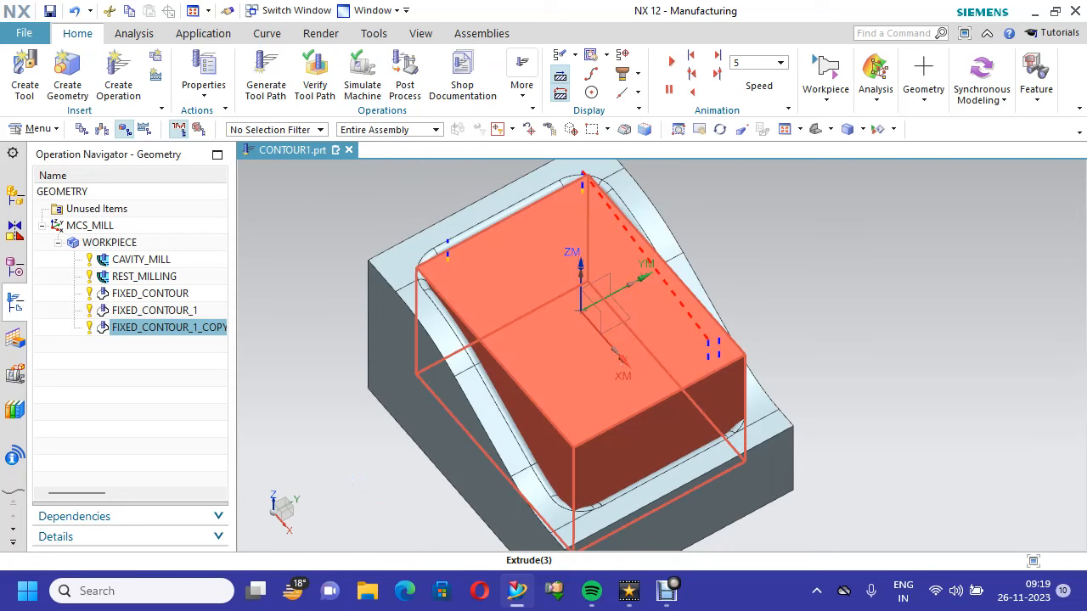
key(ctrl+s)
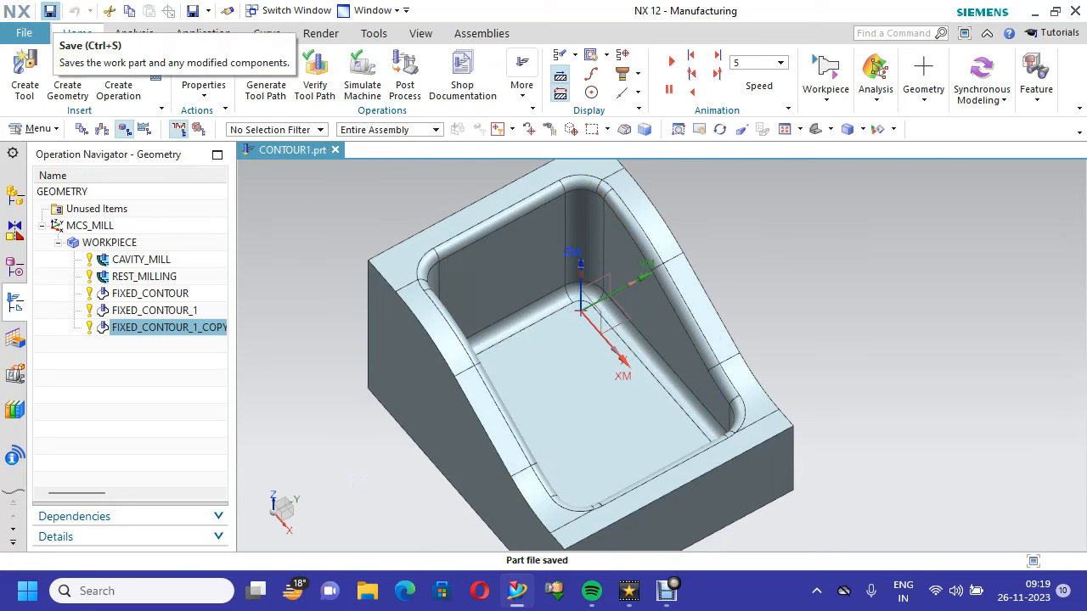
Create a Zlevel Profile operation under WORKPIECE using the MILL_SEMI_FINISH method
click(119, 75)
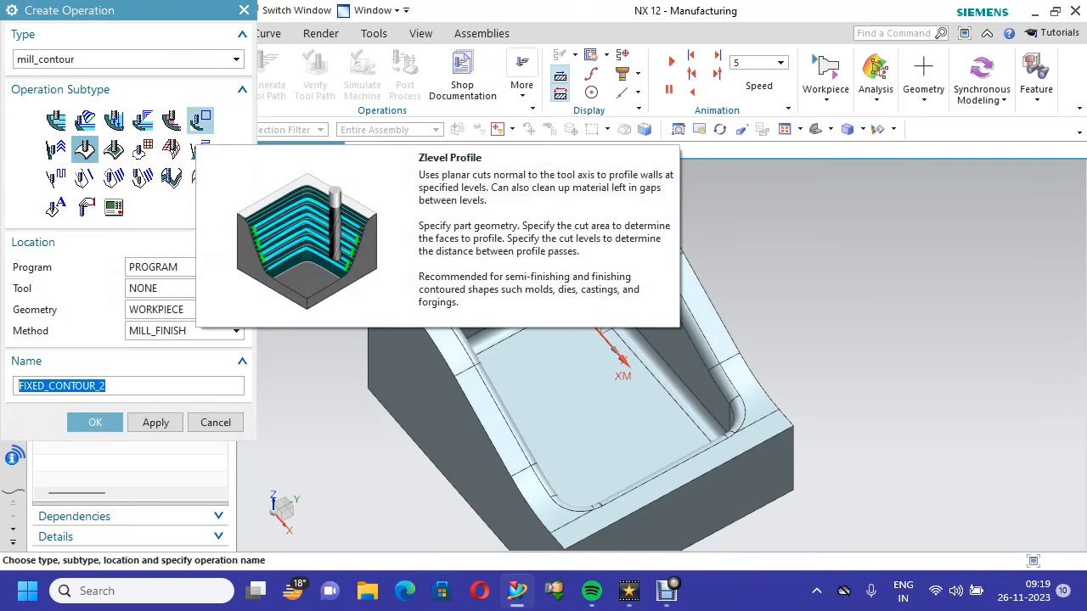
click(200, 120)
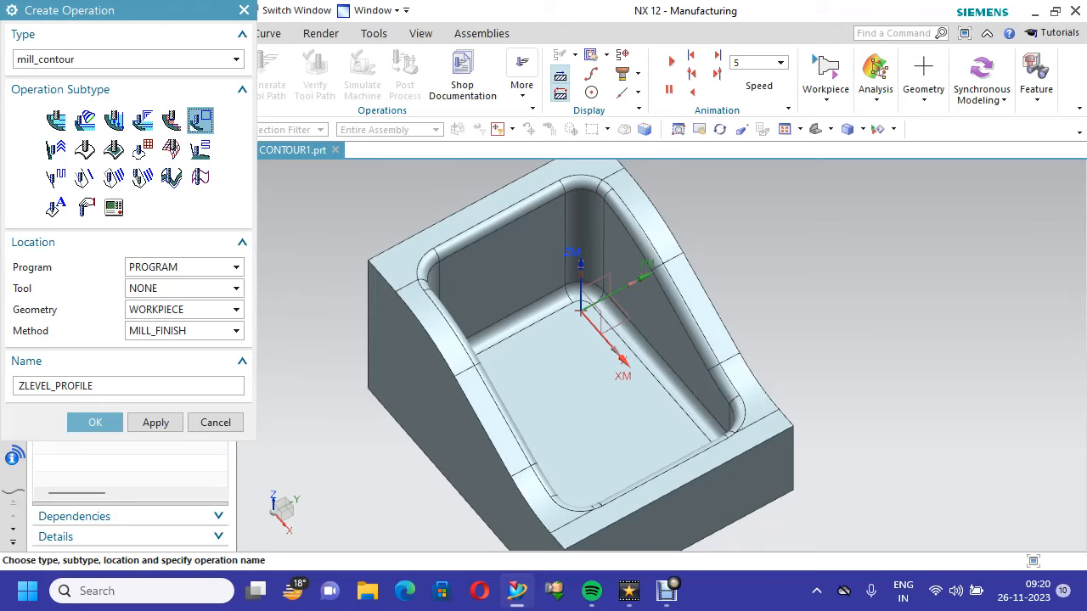
click(185, 331)
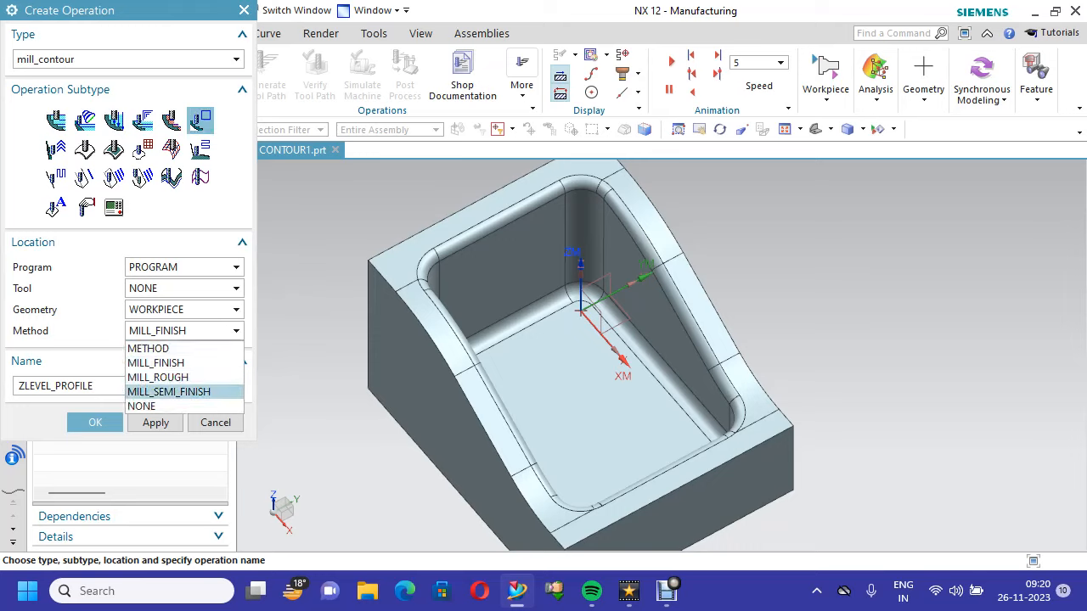
click(168, 392)
click(95, 422)
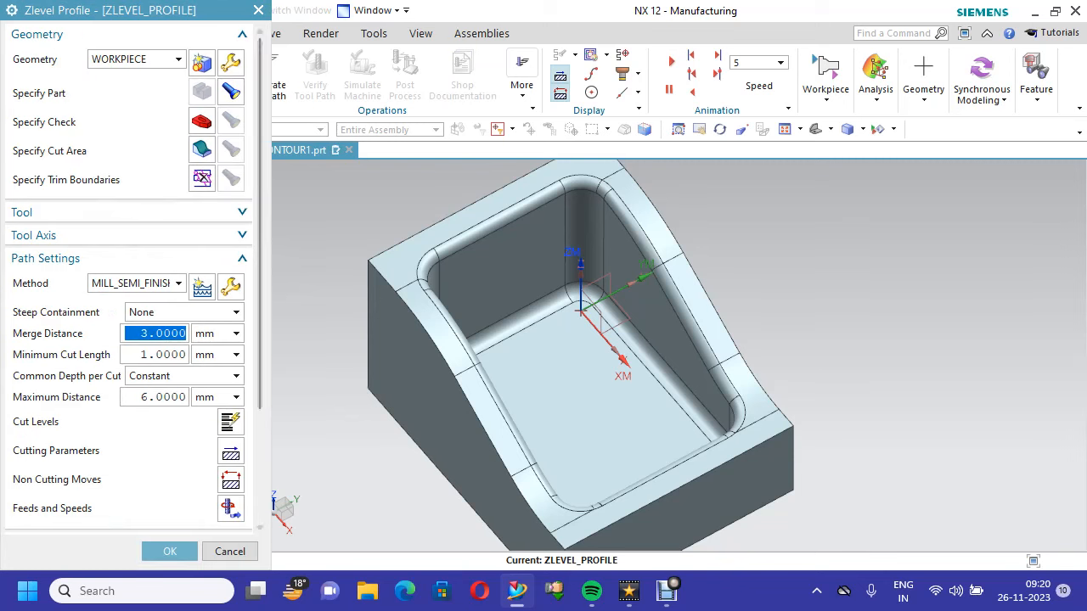
Specify the eight wall faces around the cavity, four side walls and four corners, as the operation's cut area
scroll(131, 280, down, 5)
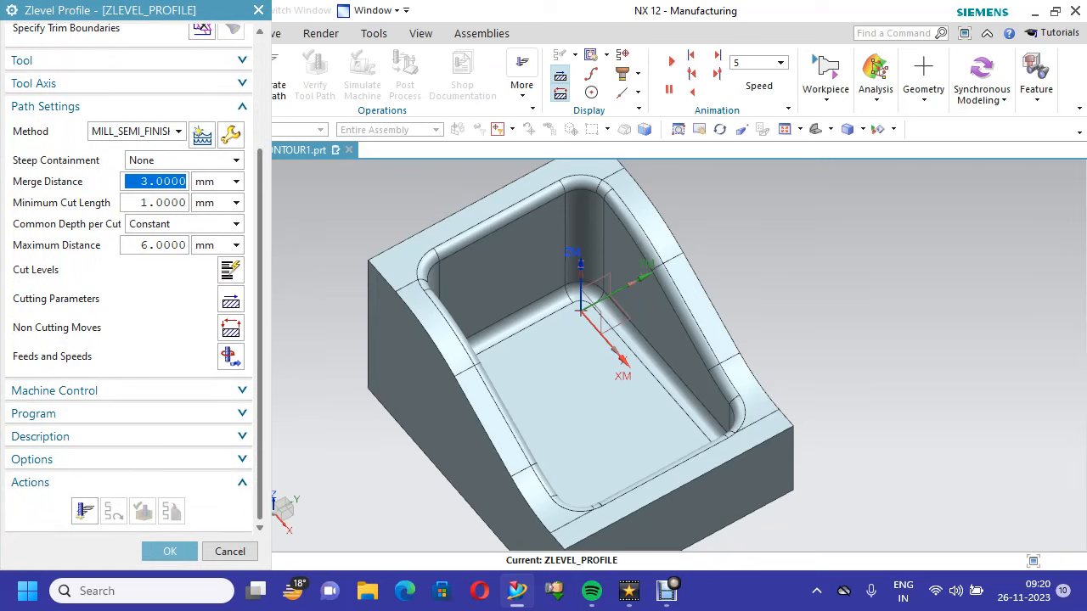
scroll(132, 280, up, 2)
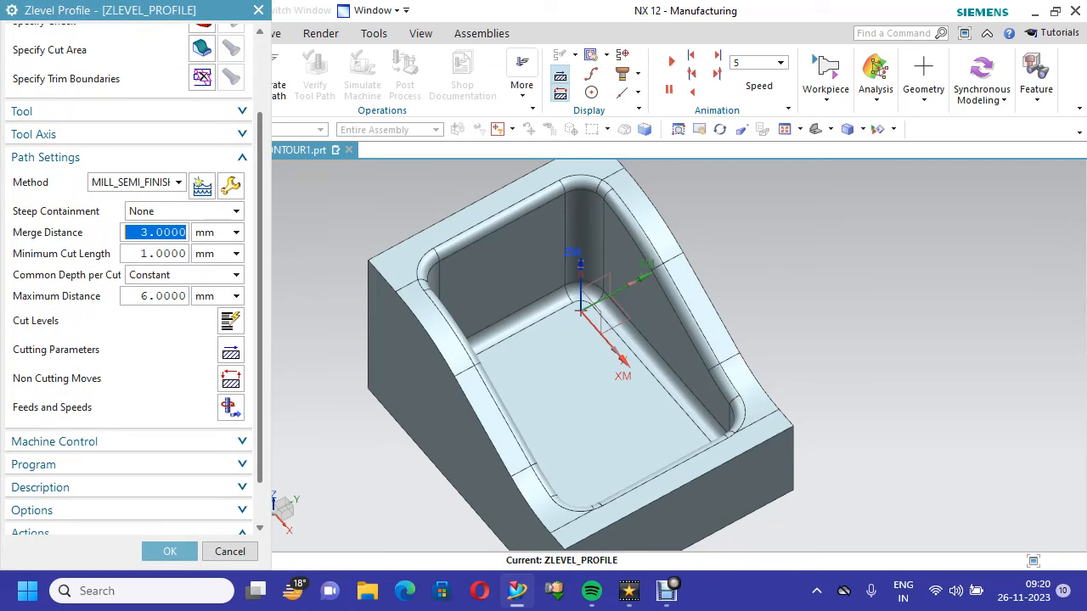
scroll(202, 174, up, 4)
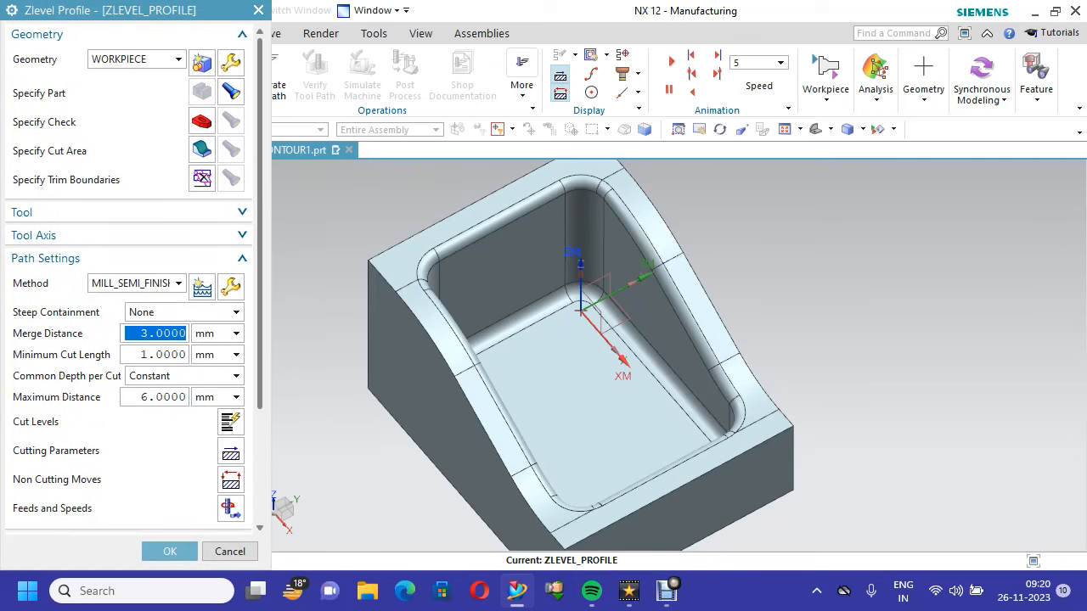
click(201, 149)
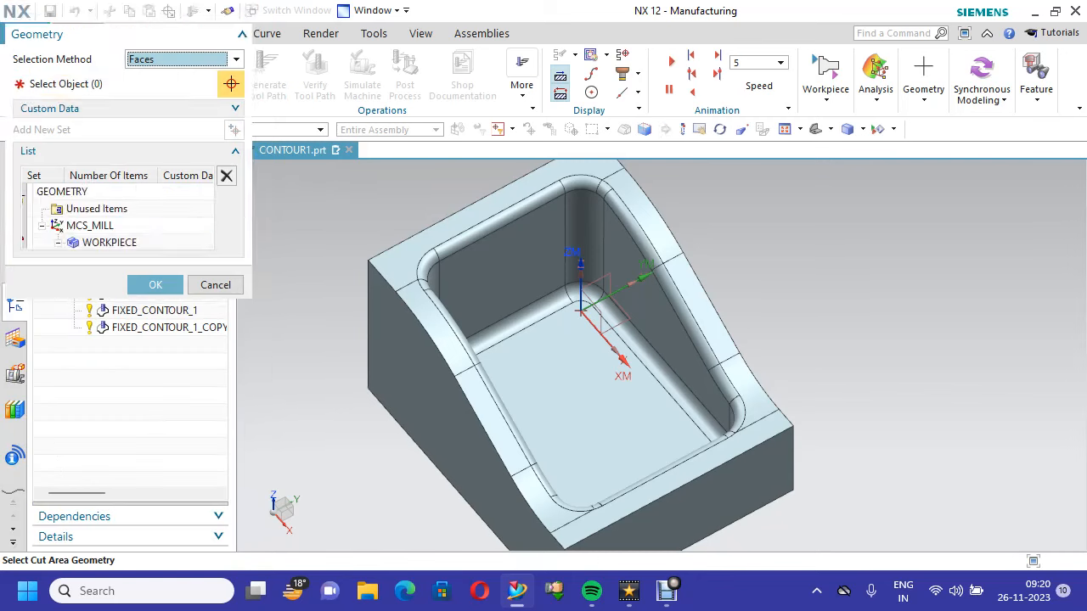
click(505, 302)
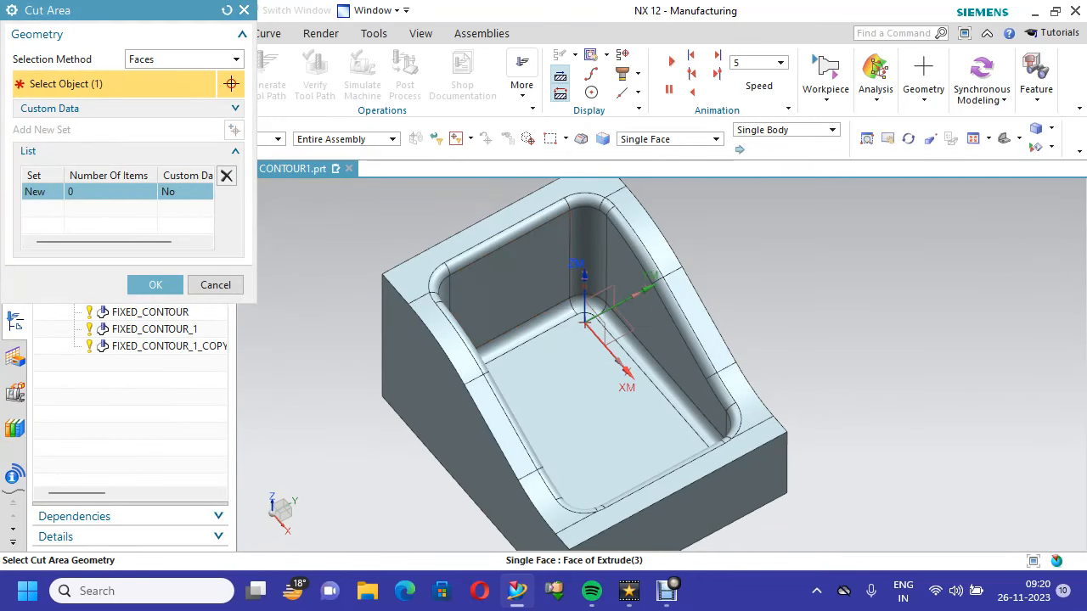
click(585, 255)
click(658, 270)
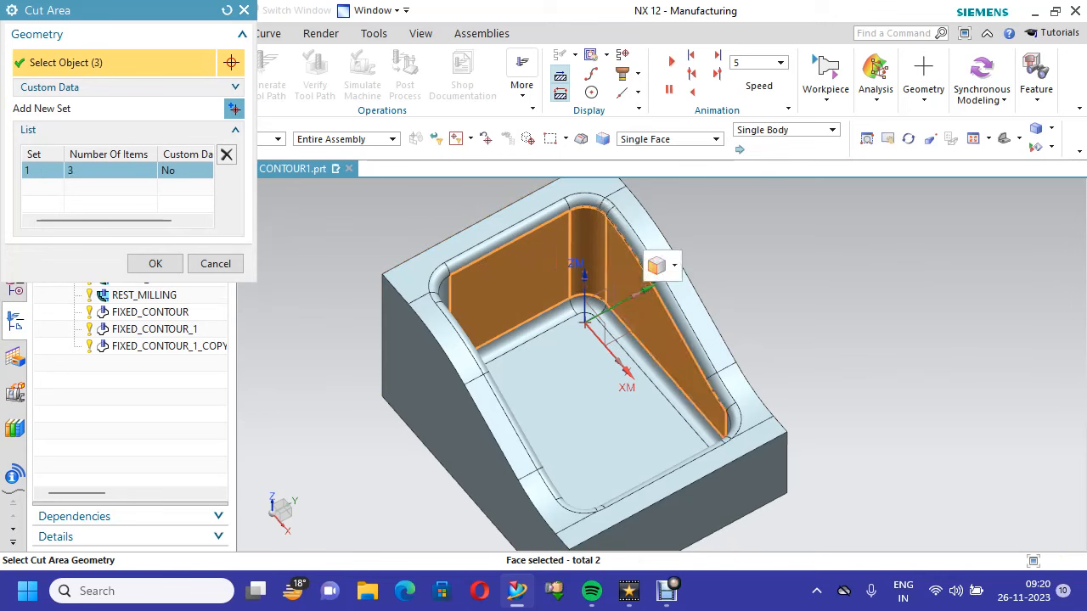
middle_drag(661, 340, 568, 346)
click(486, 322)
click(510, 327)
middle_drag(510, 327, 567, 440)
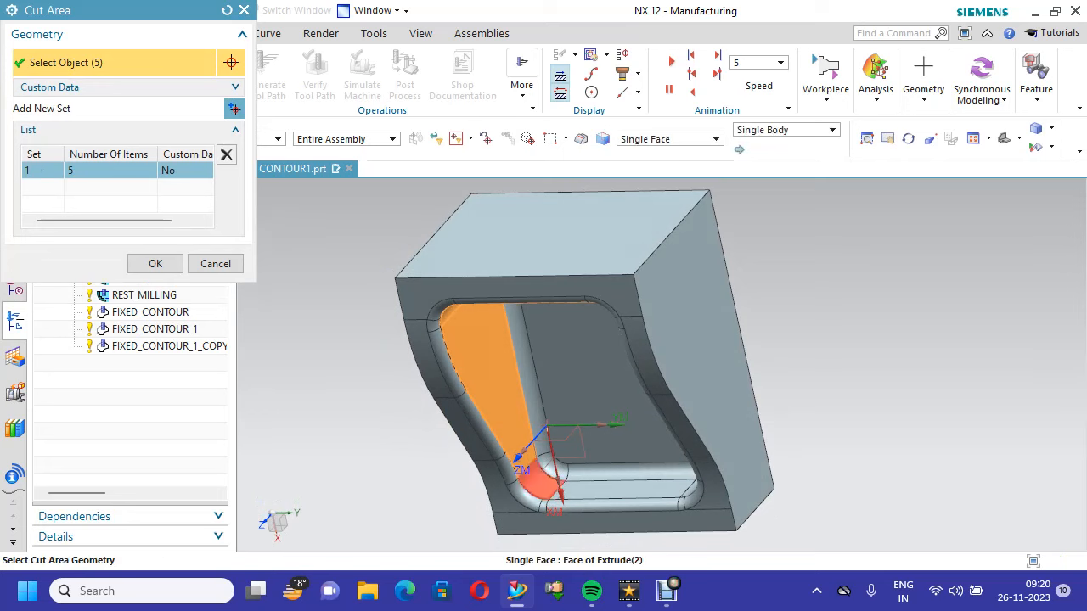
click(546, 482)
click(624, 491)
middle_drag(624, 491, 671, 462)
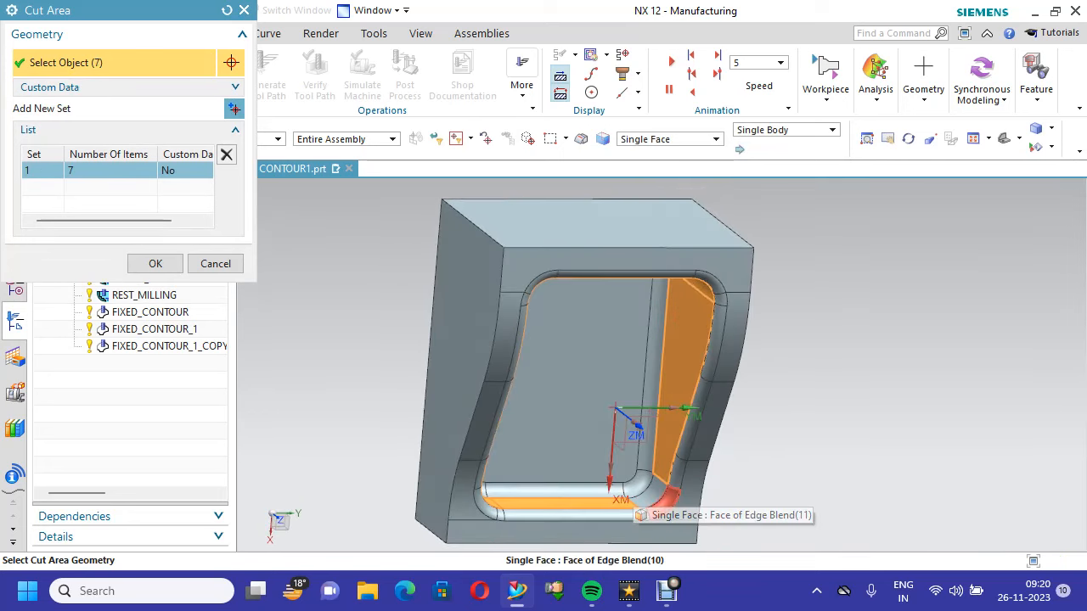
click(649, 491)
middle_drag(680, 484, 731, 352)
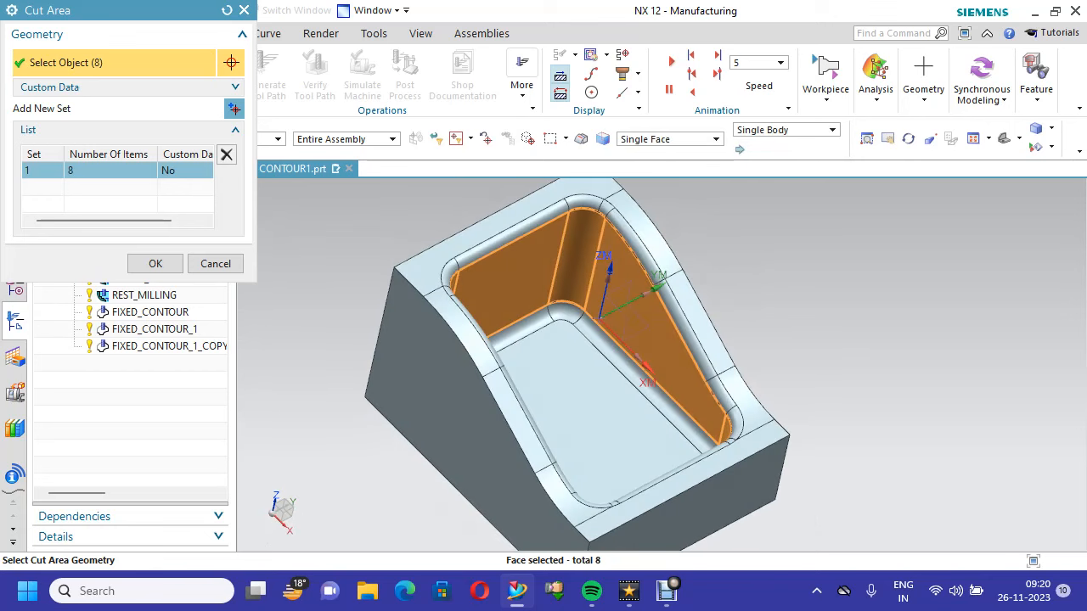
click(155, 263)
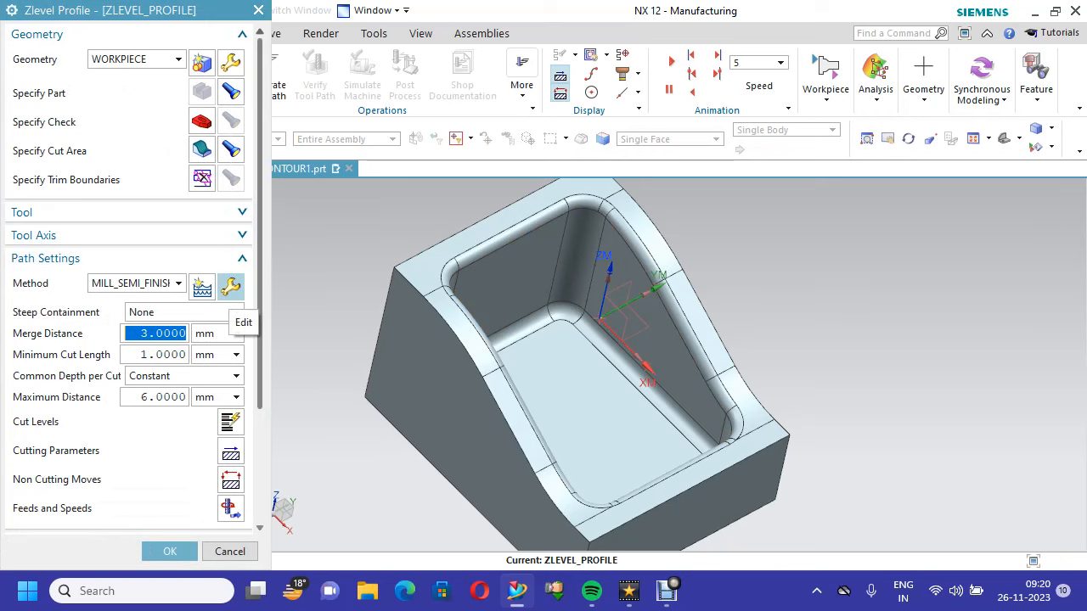
Set the part stock of the MILL_SEMI_FINISH method to 0 and accept the change for the whole group
click(230, 287)
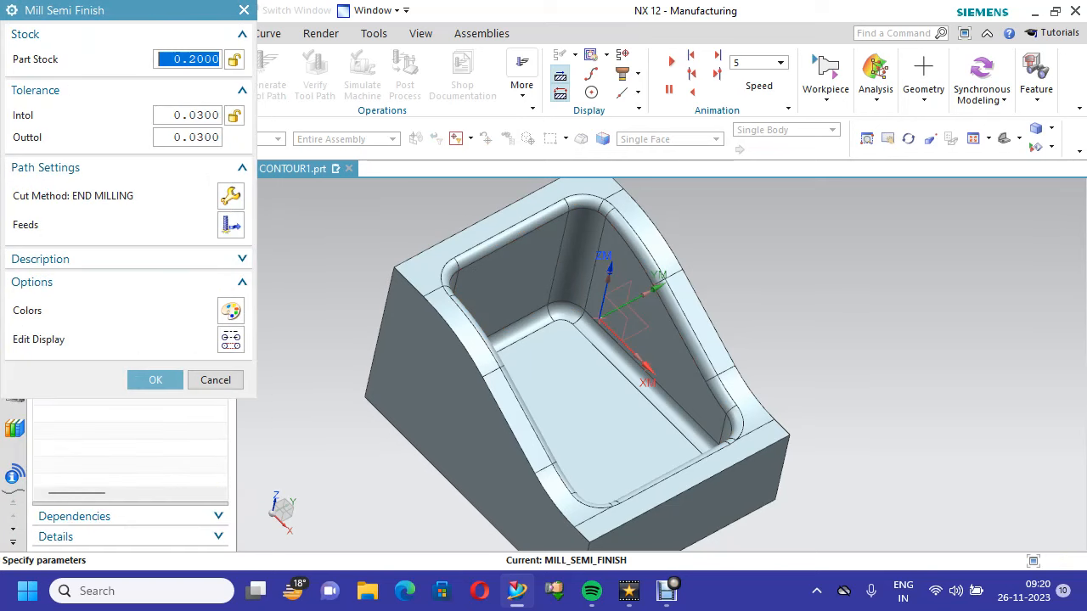
text(0)
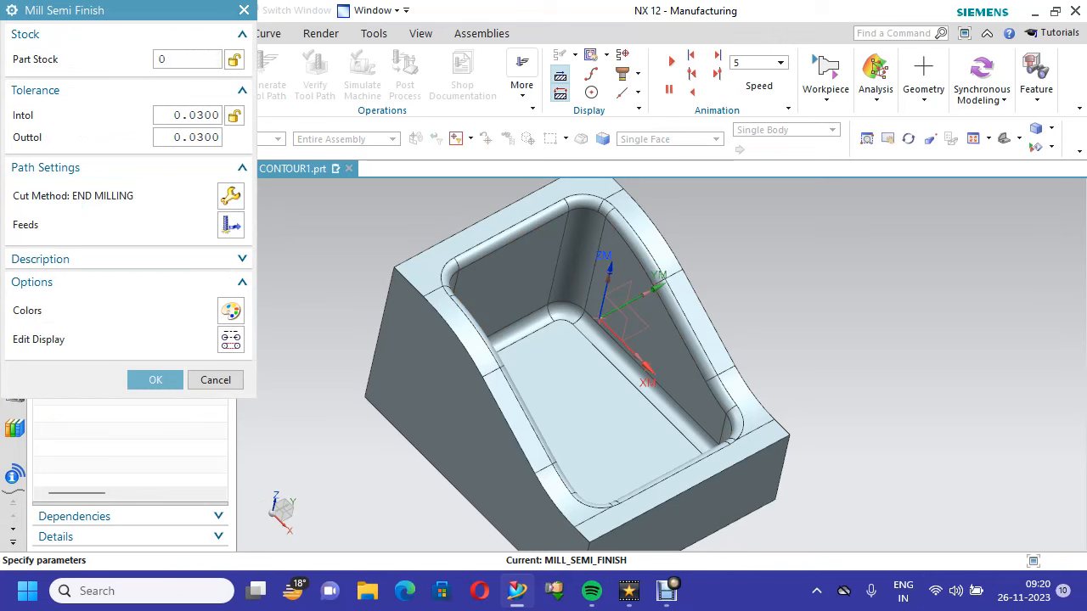
click(155, 379)
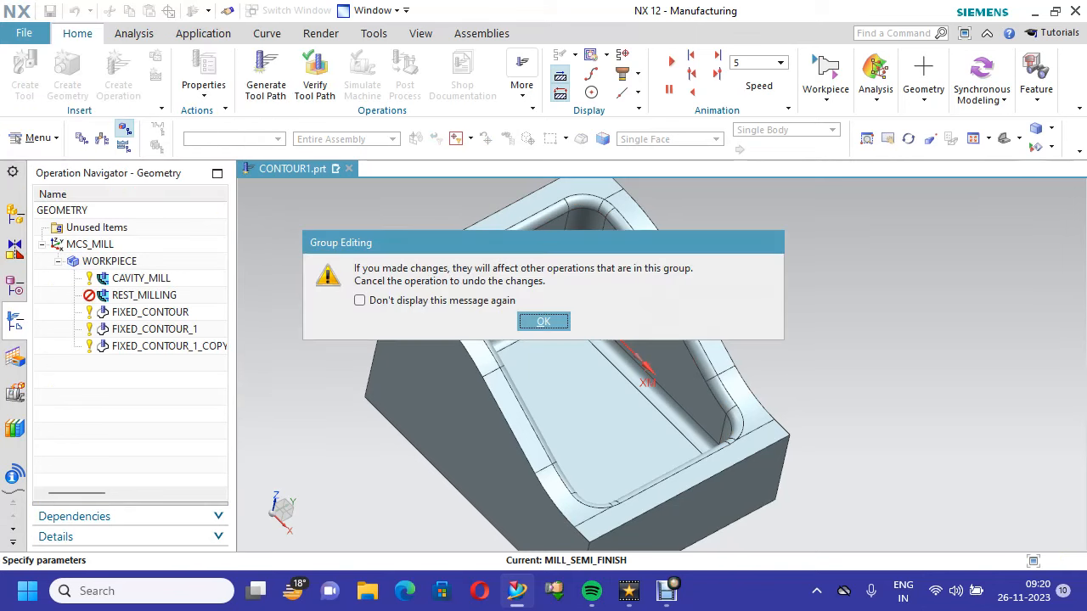
key(Return)
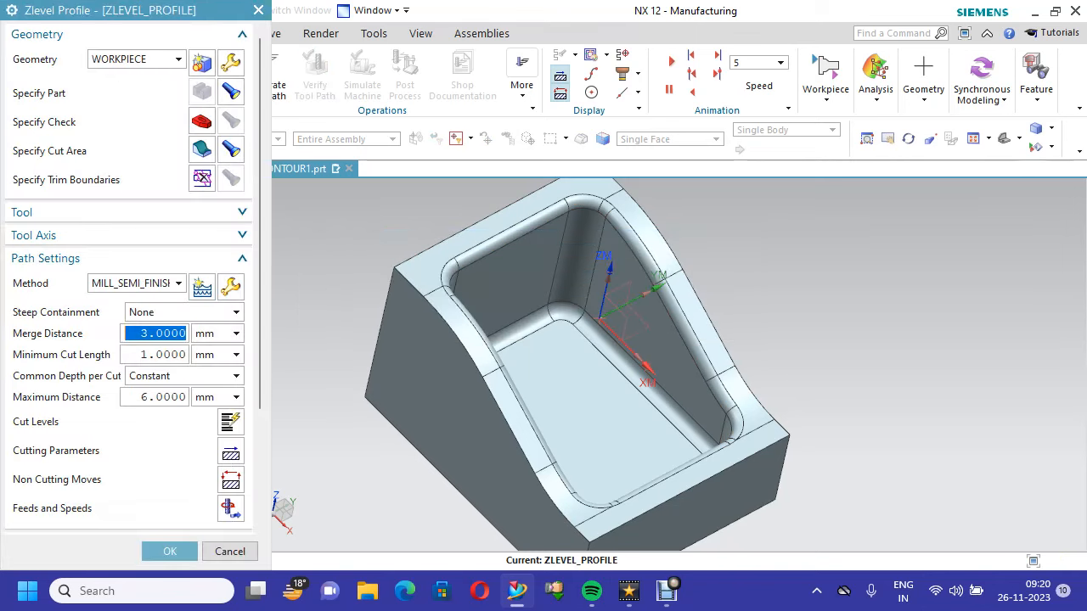
Separate the floor stock from the side stock in the cutting parameters and set the part floor stock to 0.2
drag(260, 229, 259, 269)
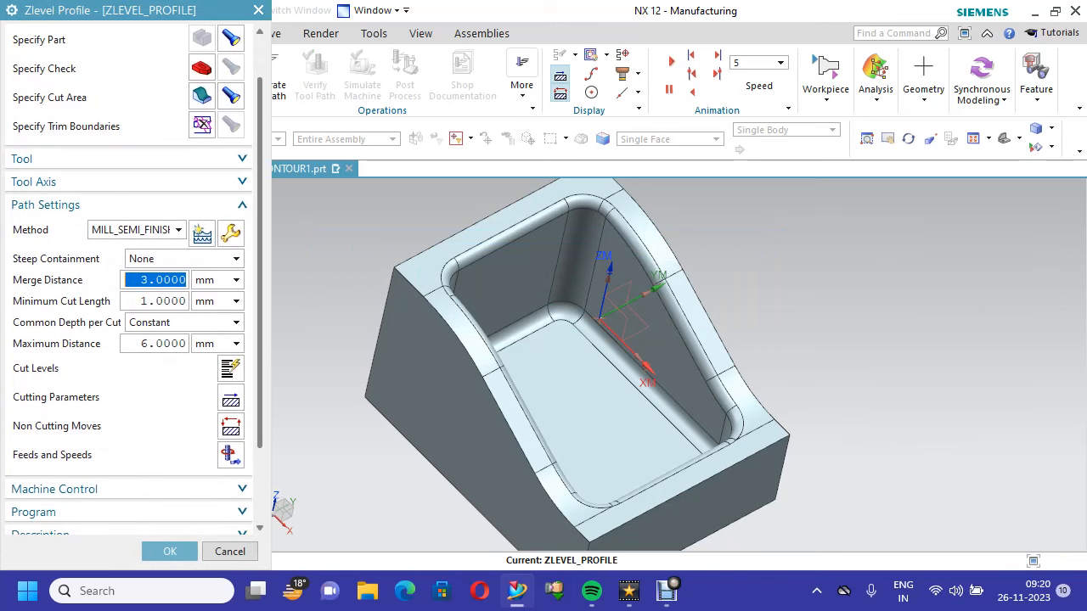
click(230, 401)
click(135, 62)
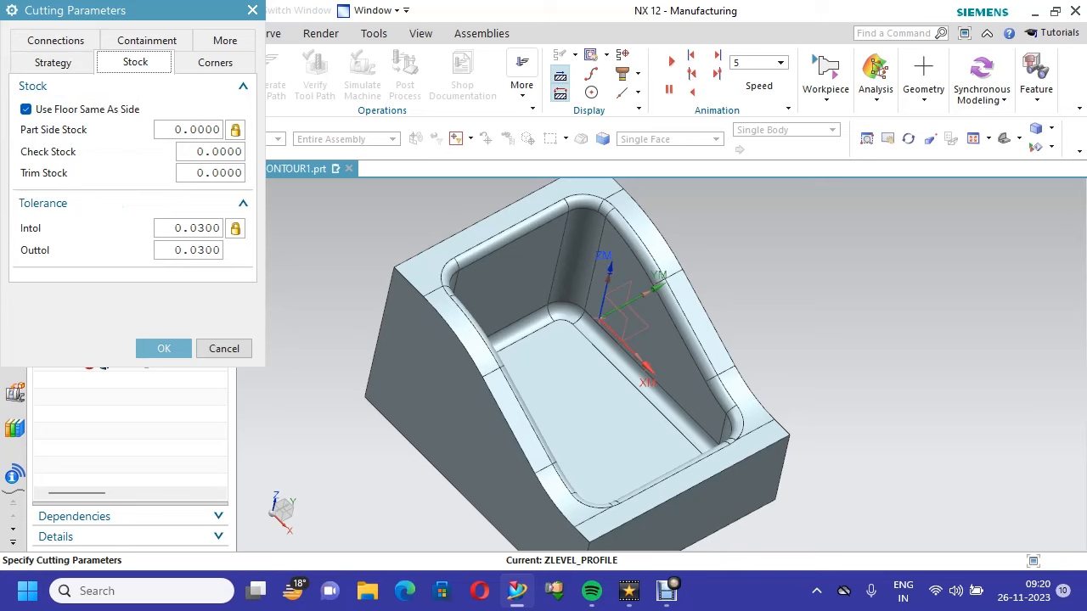
click(26, 108)
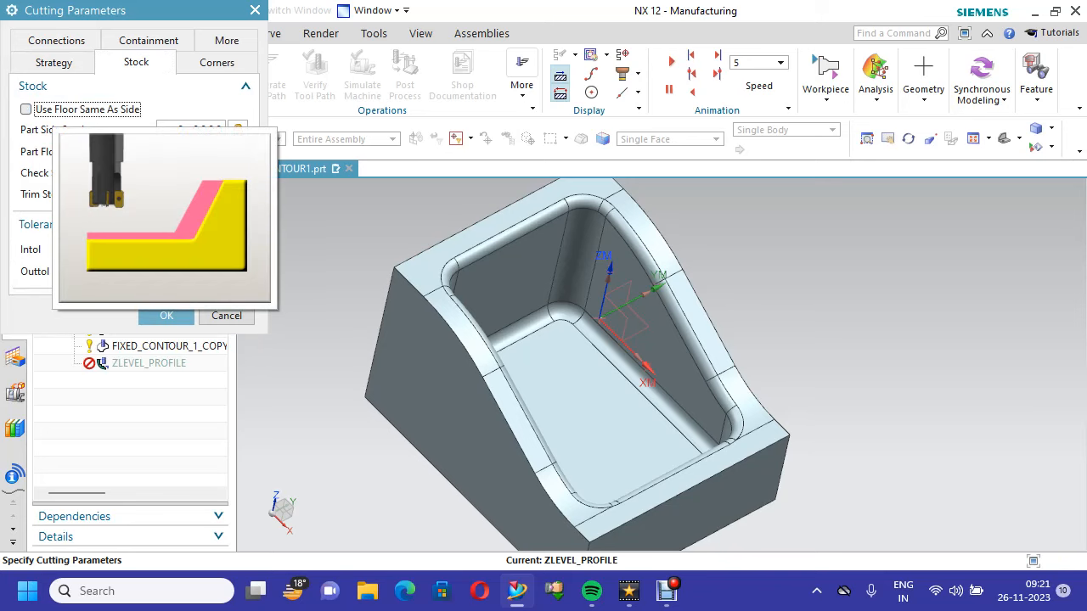
double_click(201, 130)
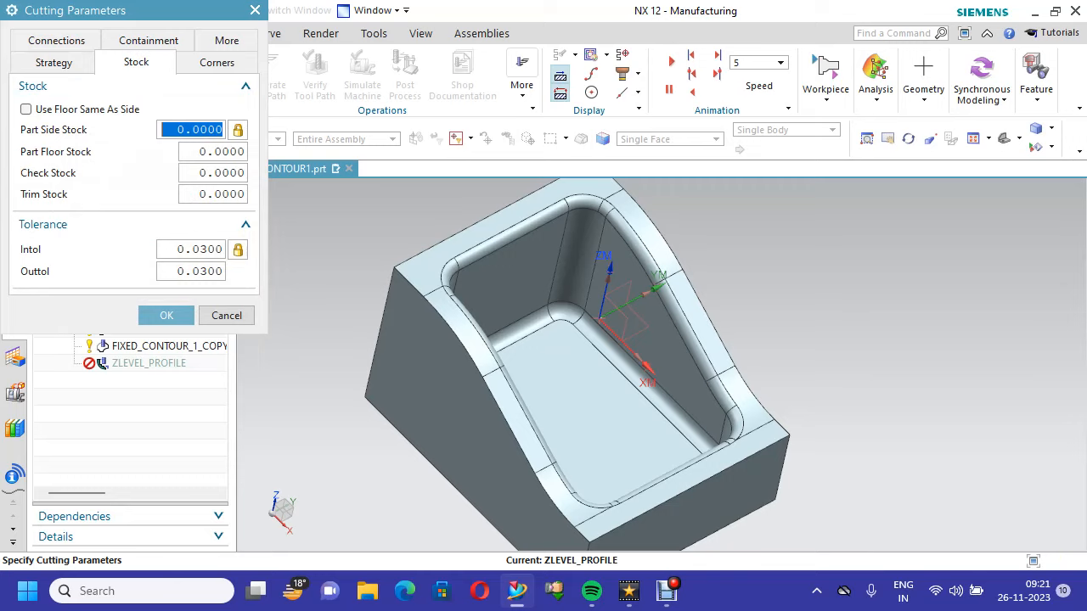
double_click(218, 152)
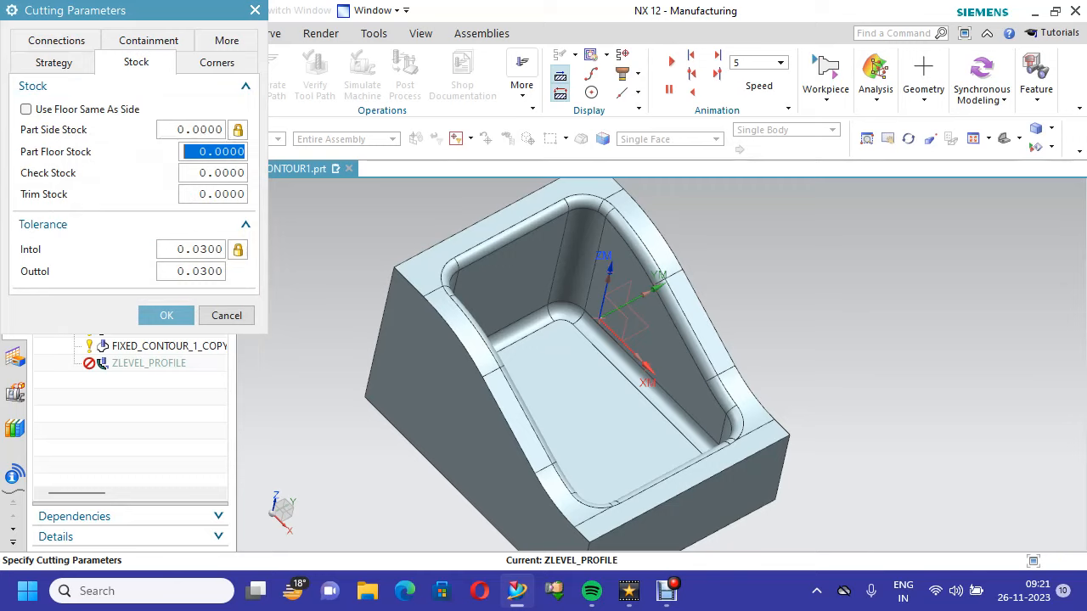
text(.2)
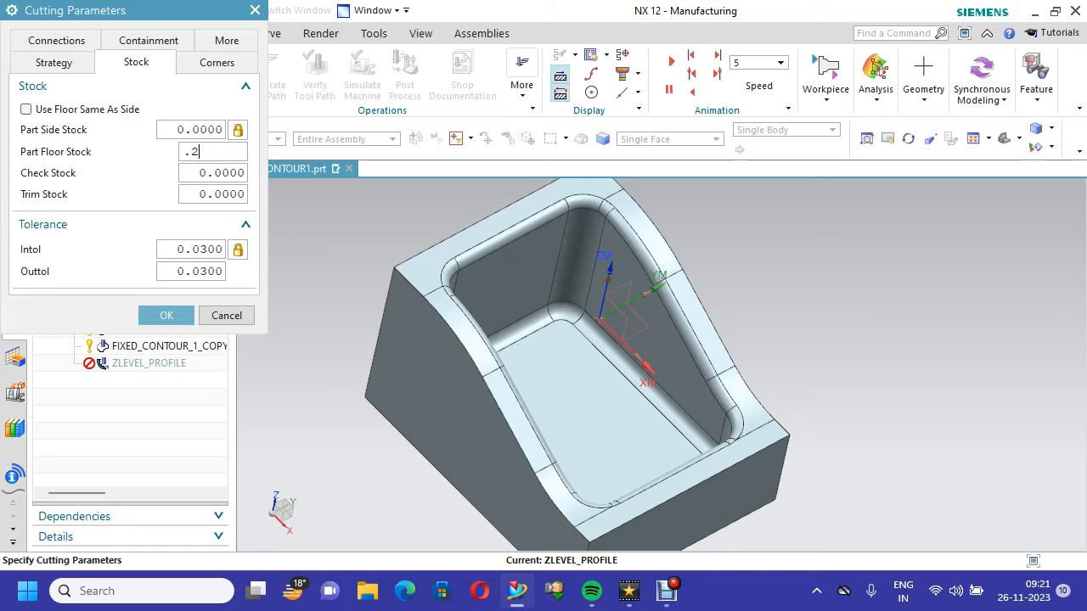
click(166, 315)
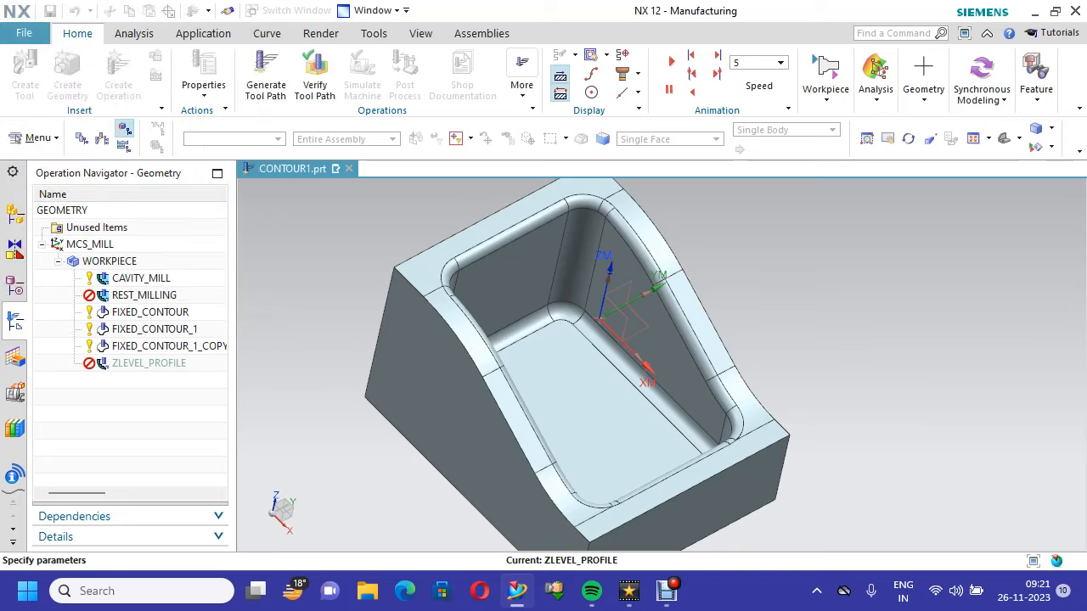
Set the maximum distance per cut to 0.2 mm and the minimum cut length to 0.2 mm
scroll(127, 280, down, 2)
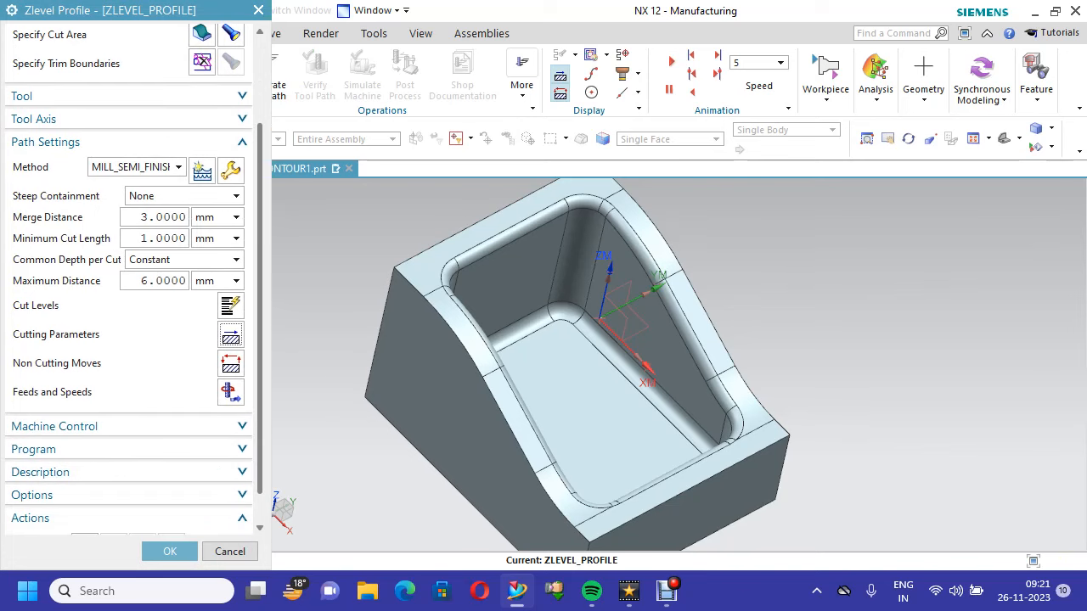
double_click(157, 281)
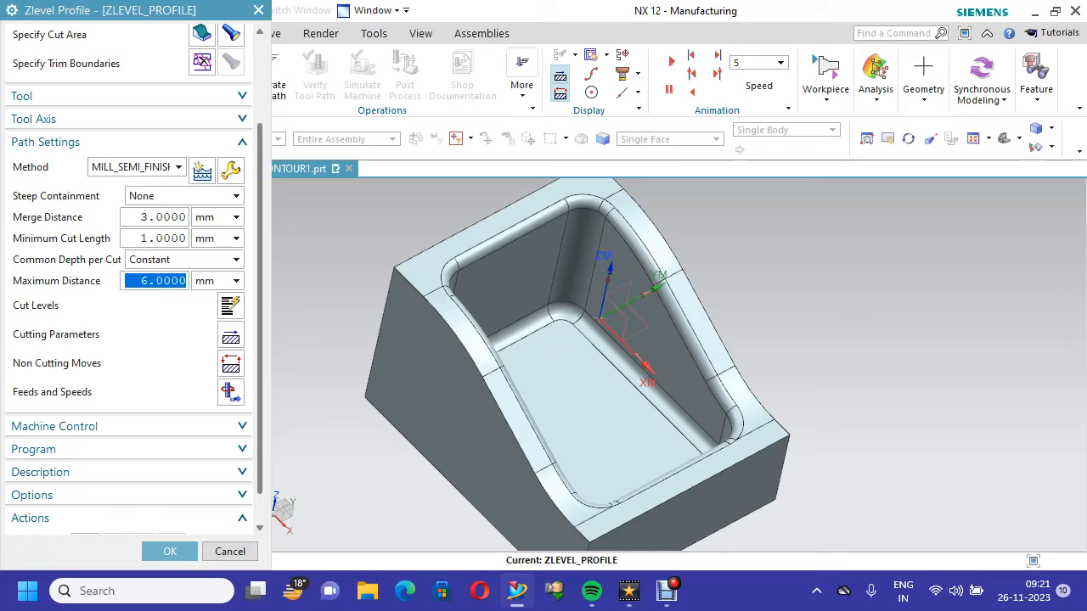
text(.2)
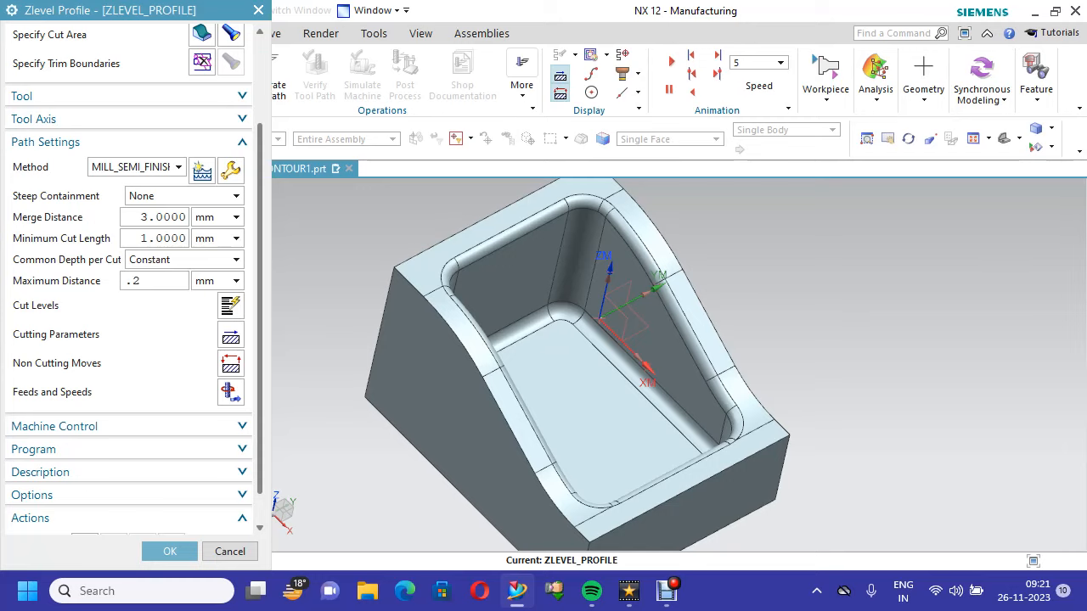
key(Tab)
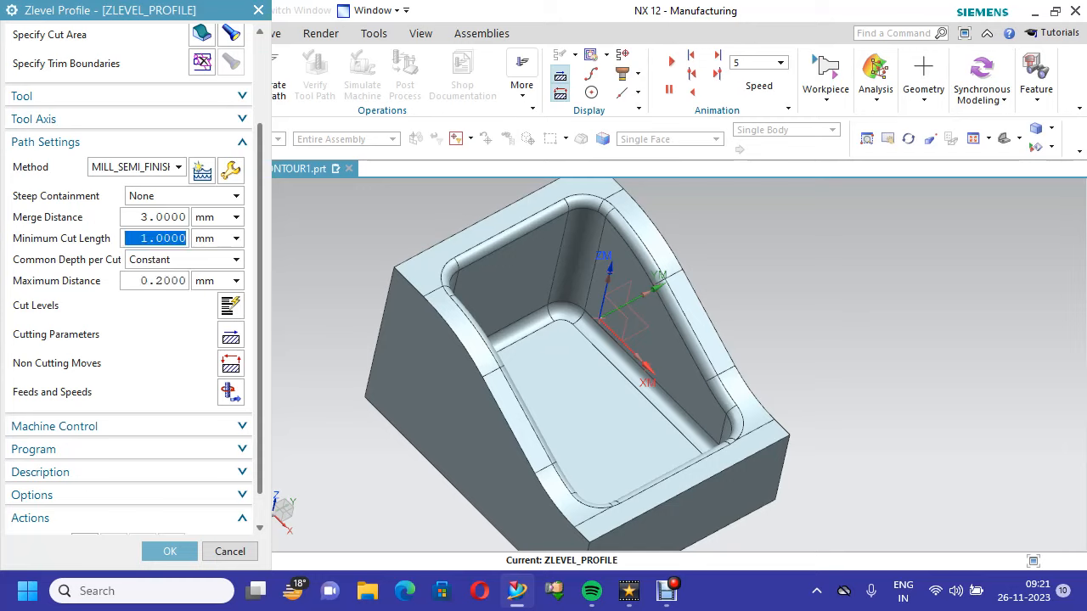
text(.2)
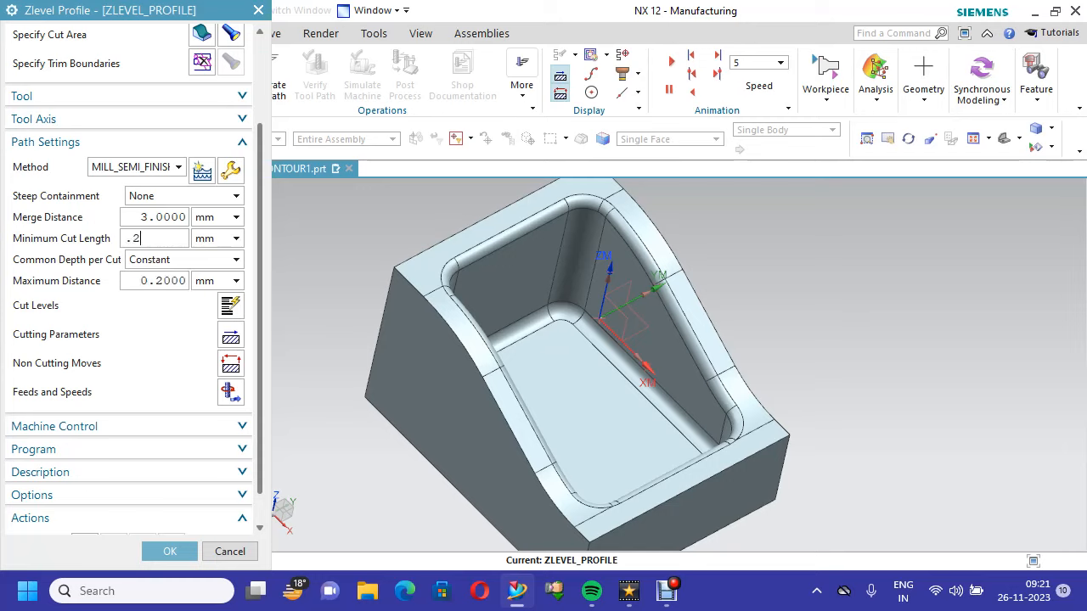
scroll(230, 306, down, 1)
click(230, 356)
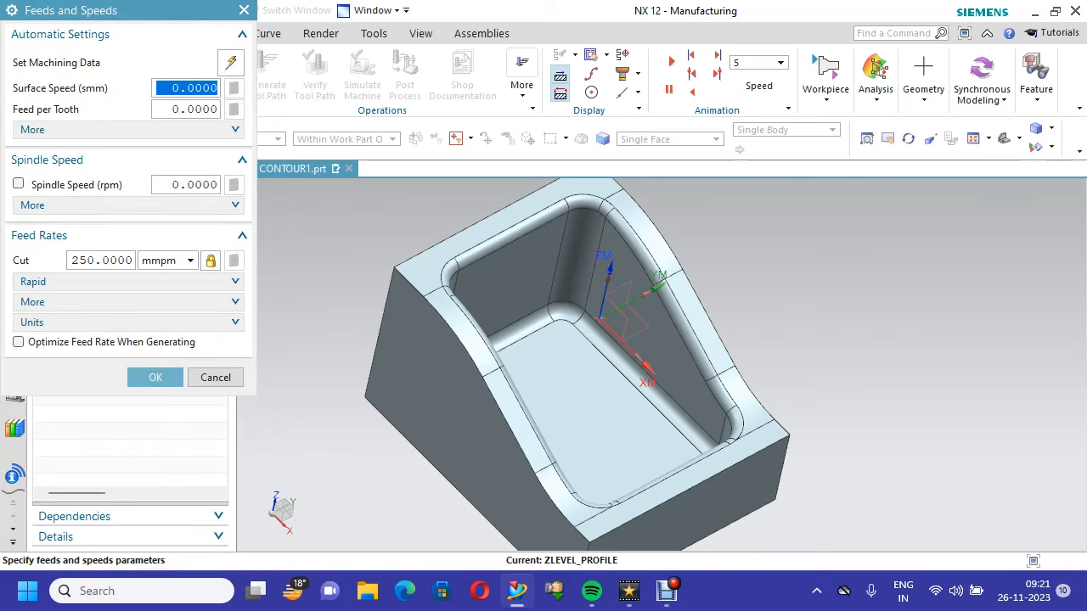
click(216, 377)
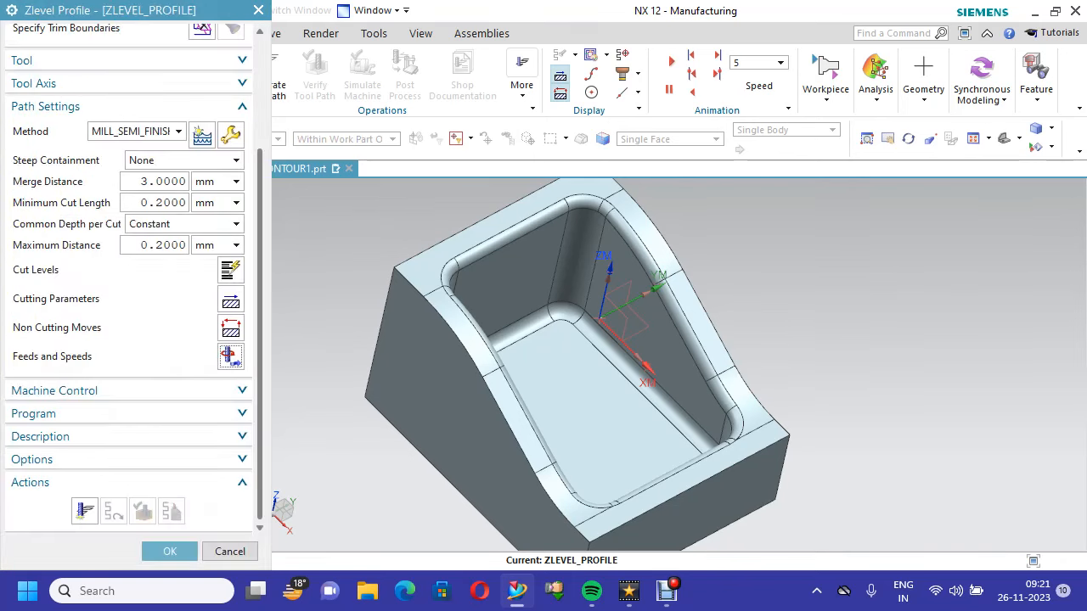
Create a new tool of subtype MILL from the mill_contour set for the Zlevel Profile operation
scroll(128, 208, up, 3)
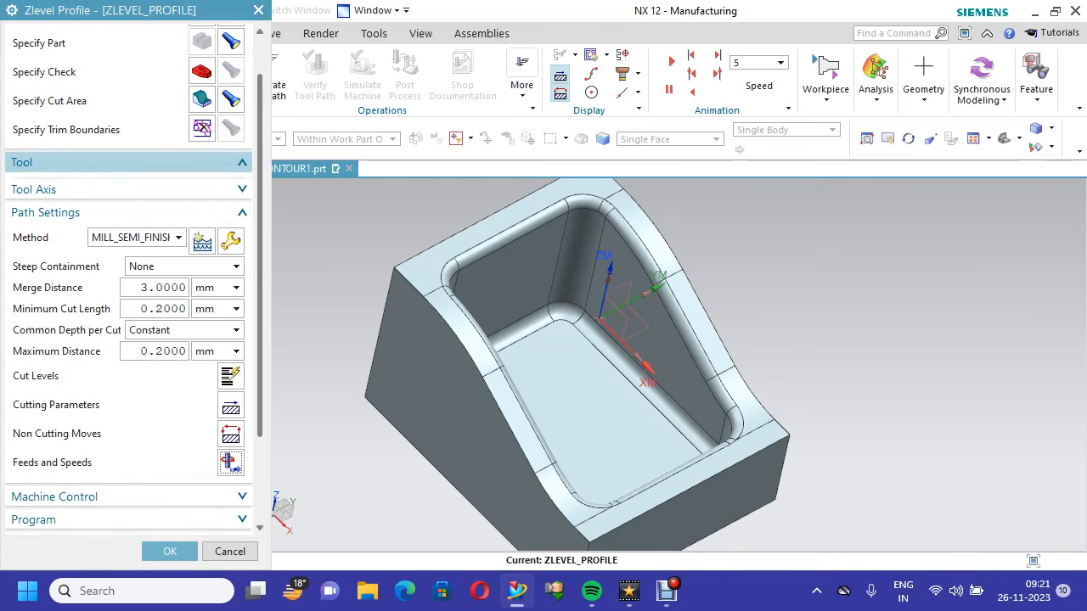
click(127, 163)
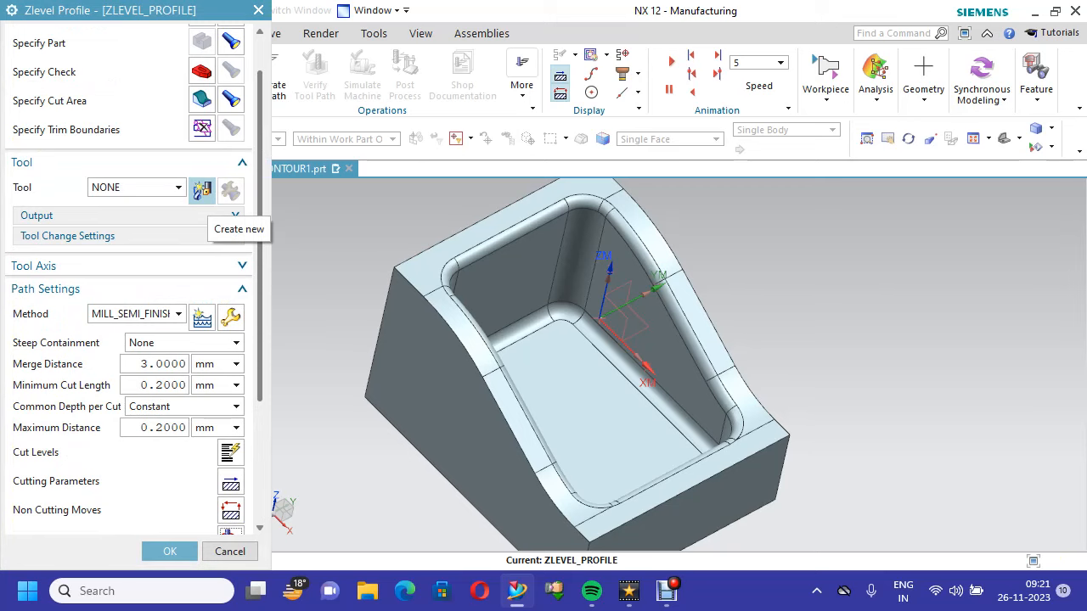
click(136, 187)
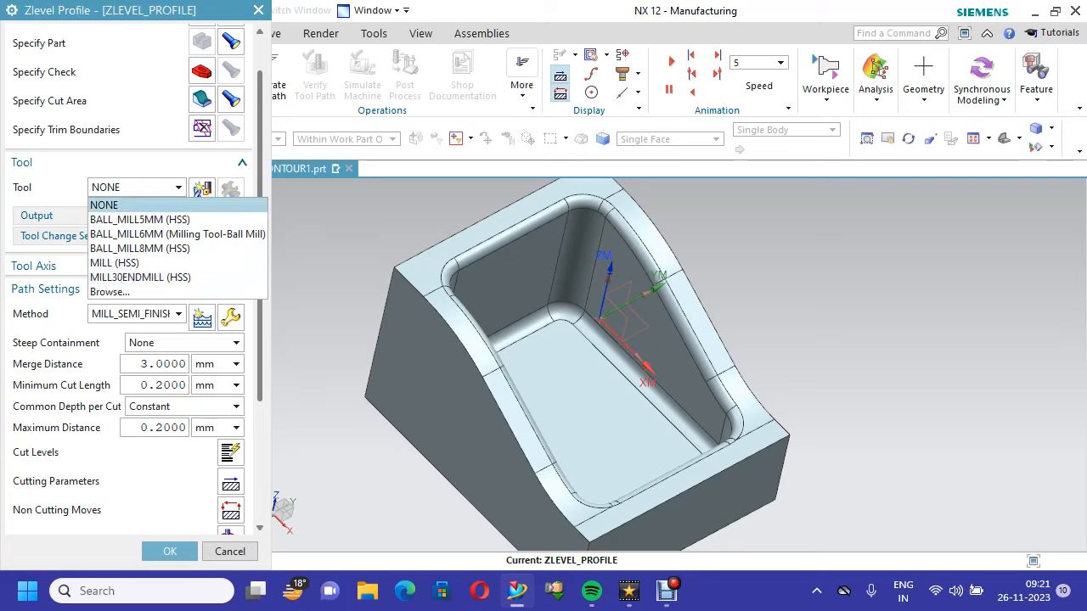
click(104, 204)
click(202, 191)
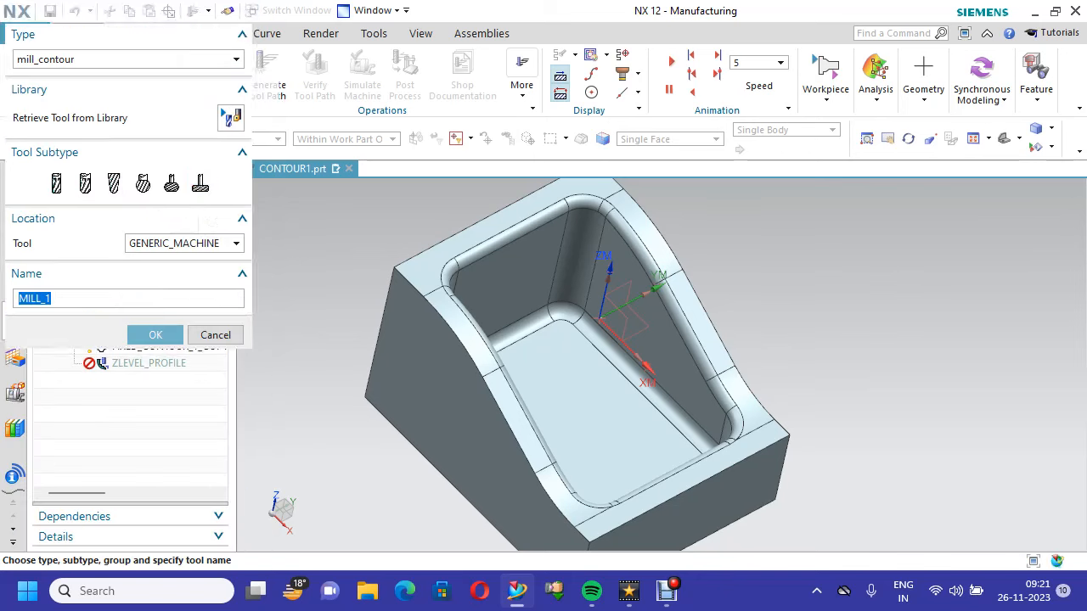
click(56, 184)
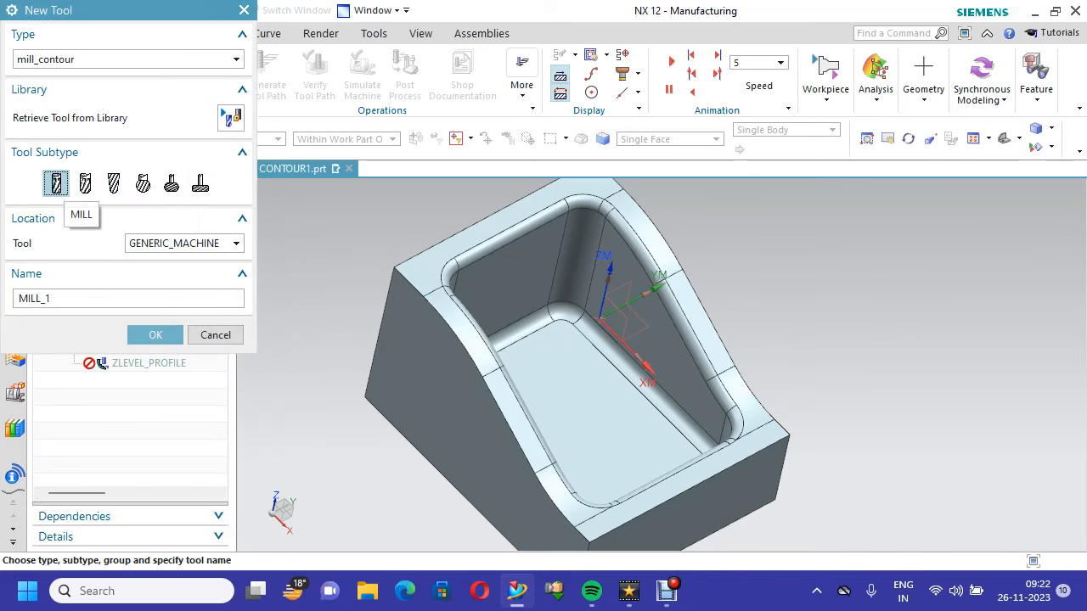
click(155, 334)
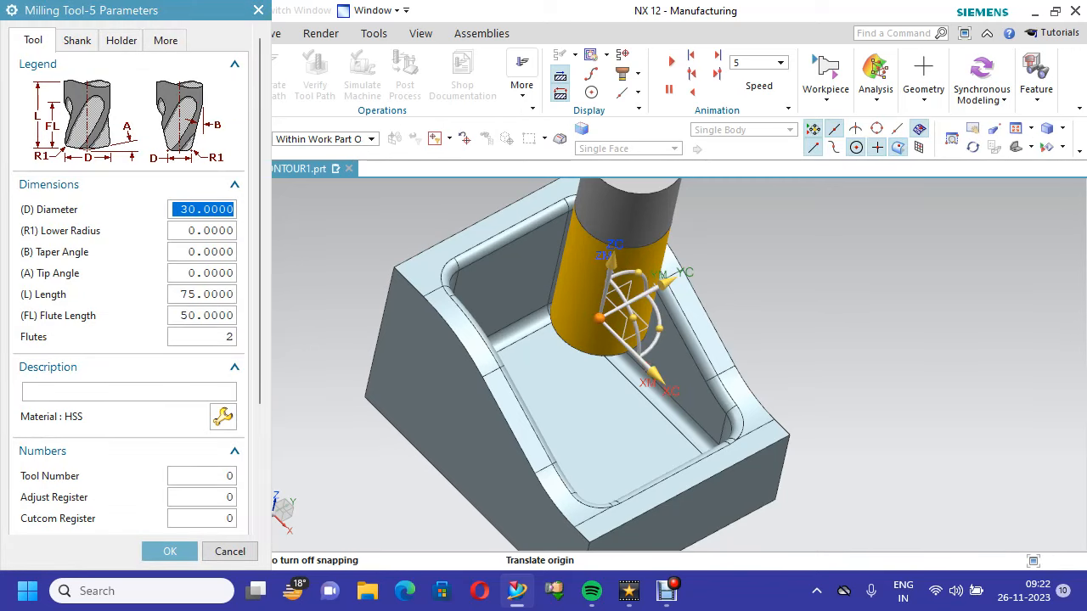
Define the mill with a diameter of 10 mm, tool number 6, adjust register 6 and the description HSS
text(10)
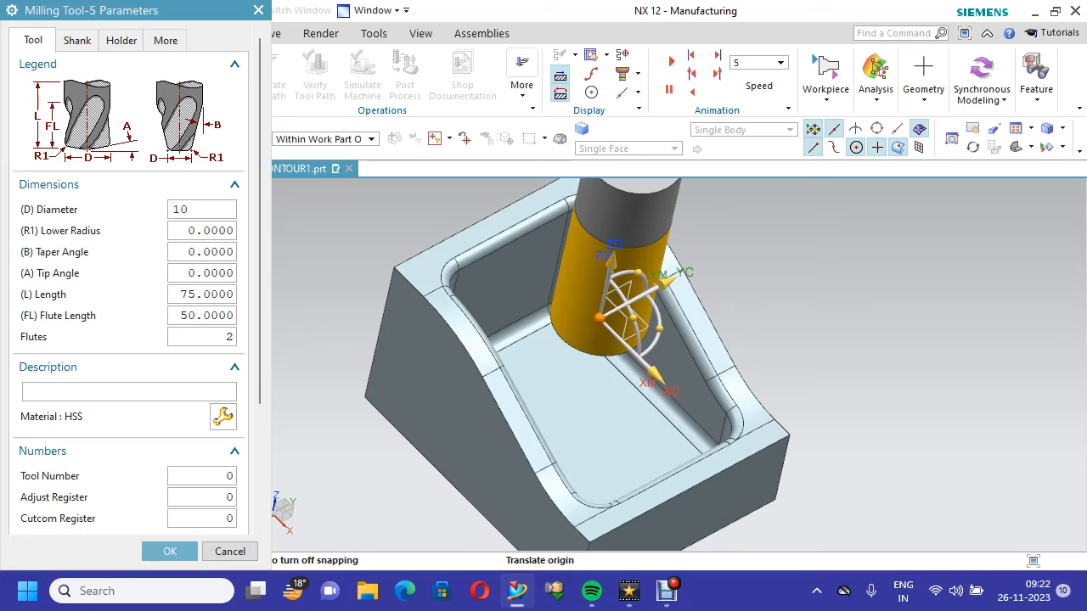
scroll(127, 280, down, 3)
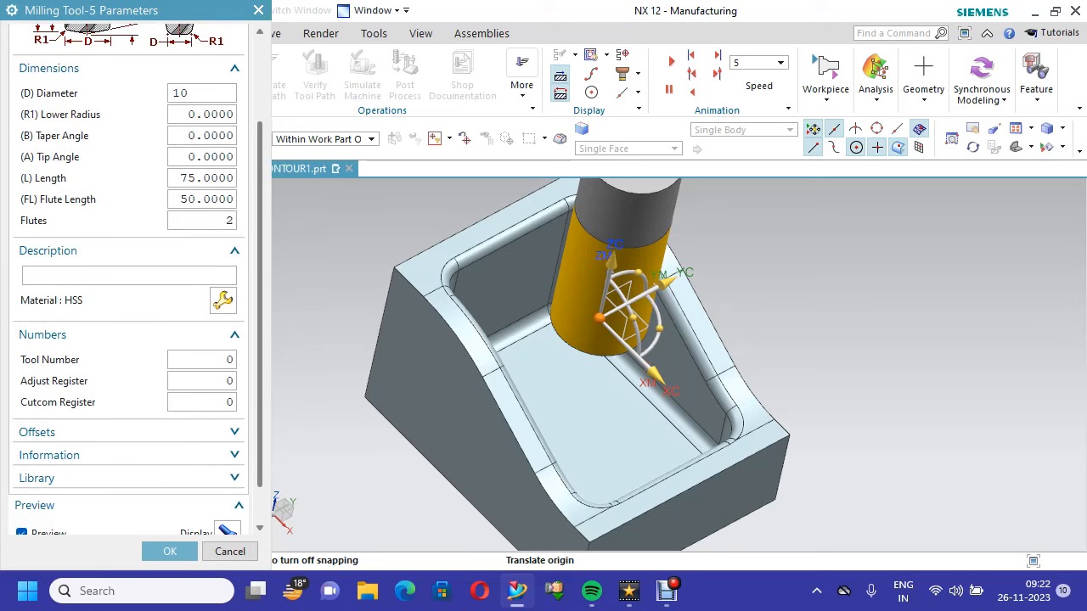
double_click(202, 360)
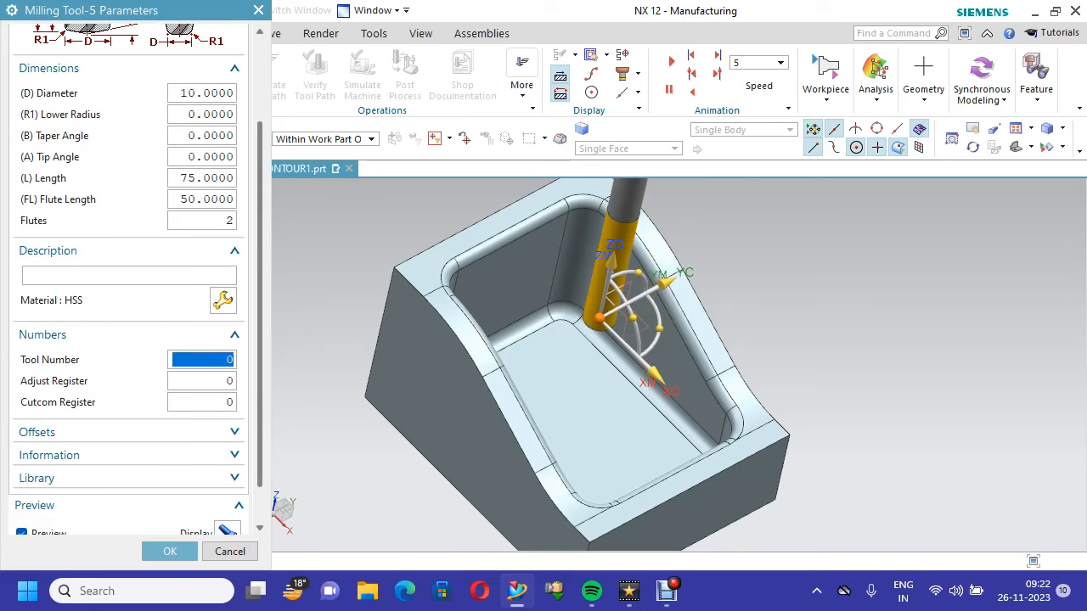
text(6)
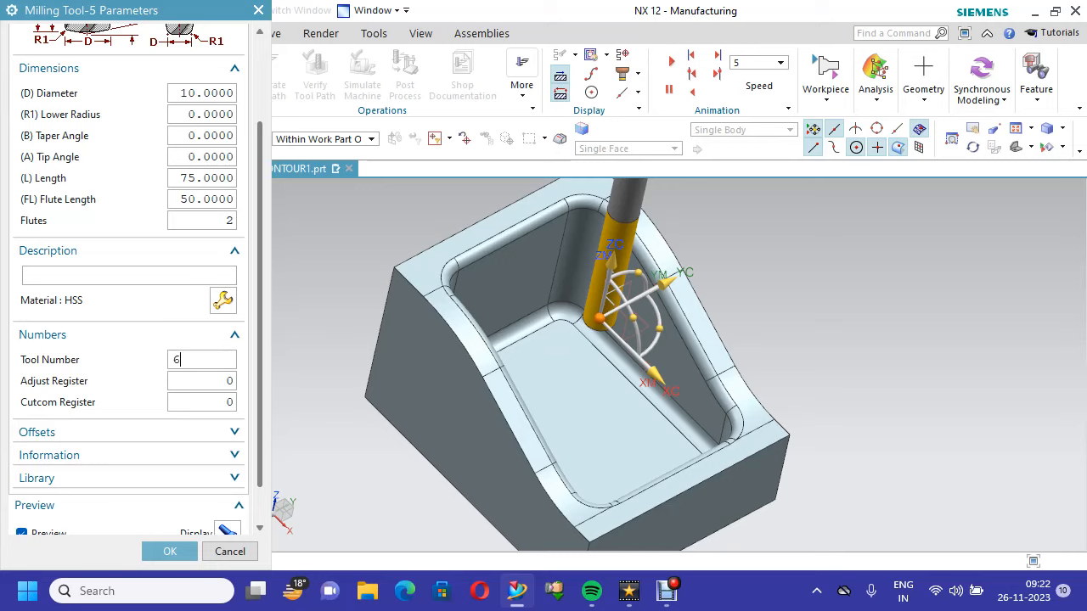
key(Tab)
text(6)
click(127, 275)
text(H)
click(170, 551)
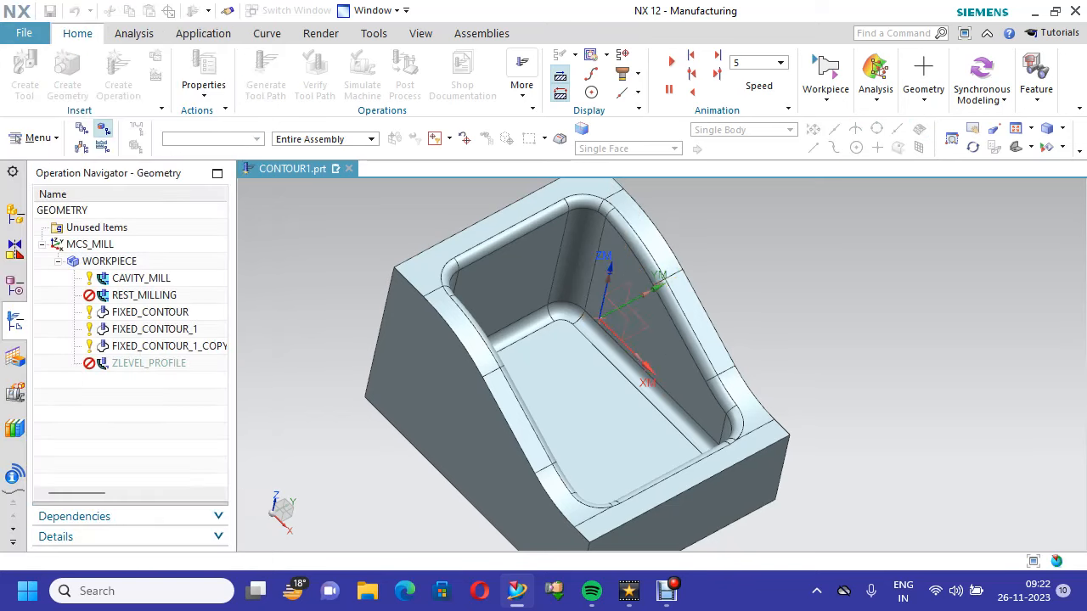
Generate the Zlevel Profile tool path and accept the operation
drag(260, 298, 260, 448)
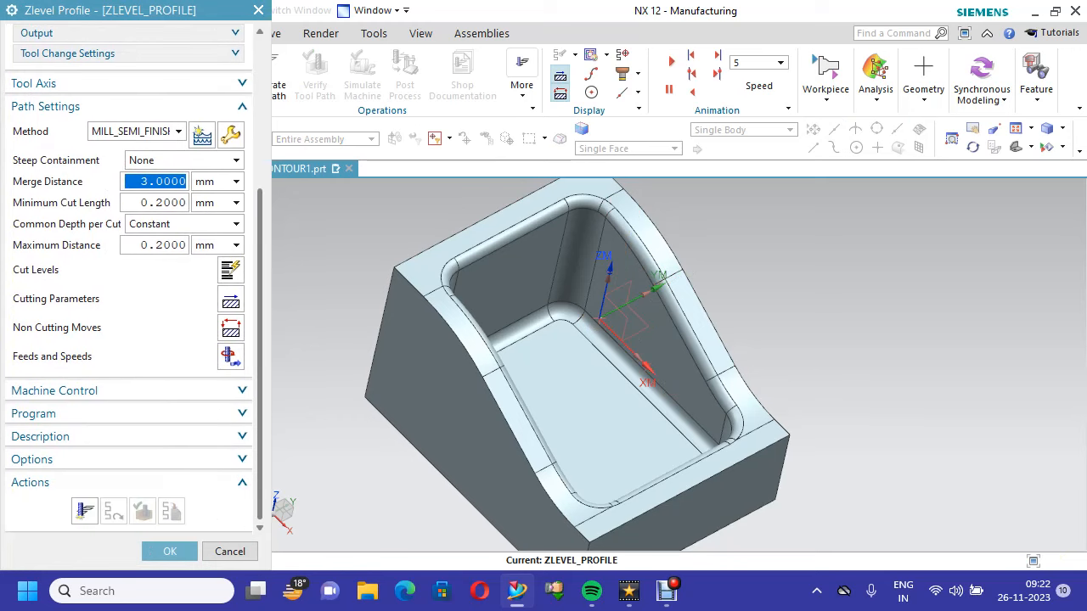
click(85, 510)
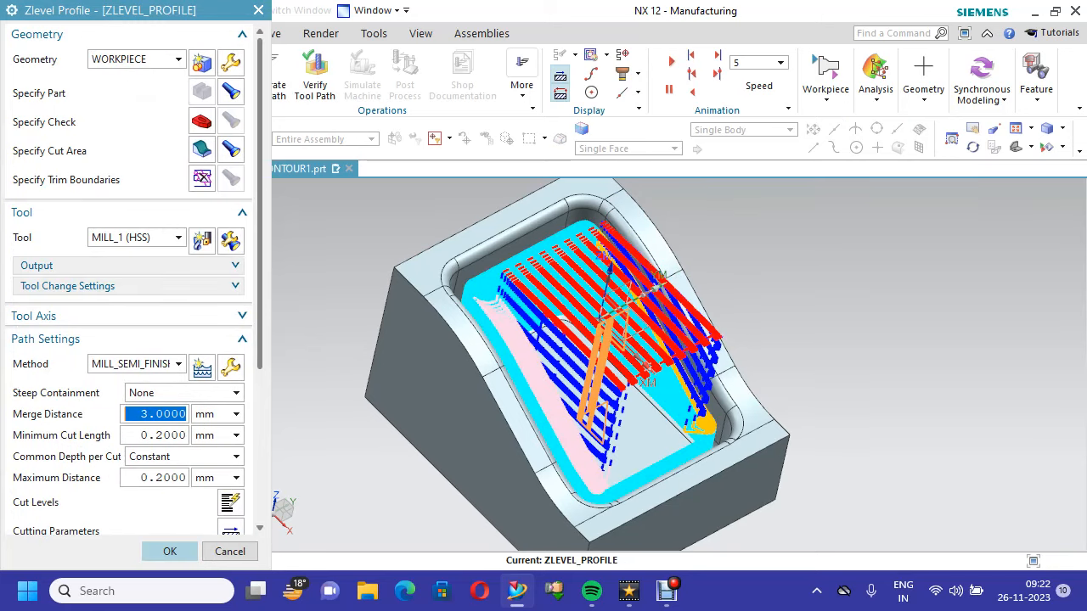
click(170, 551)
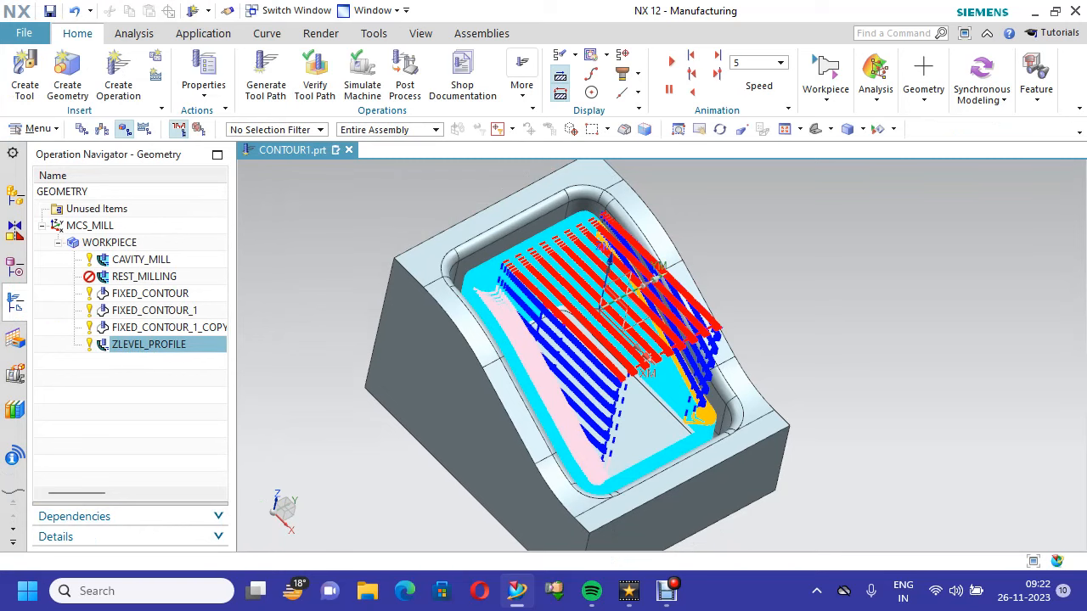
Regenerate the tool path of the REST_MILLING operation
click(140, 276)
right_click(166, 275)
click(213, 272)
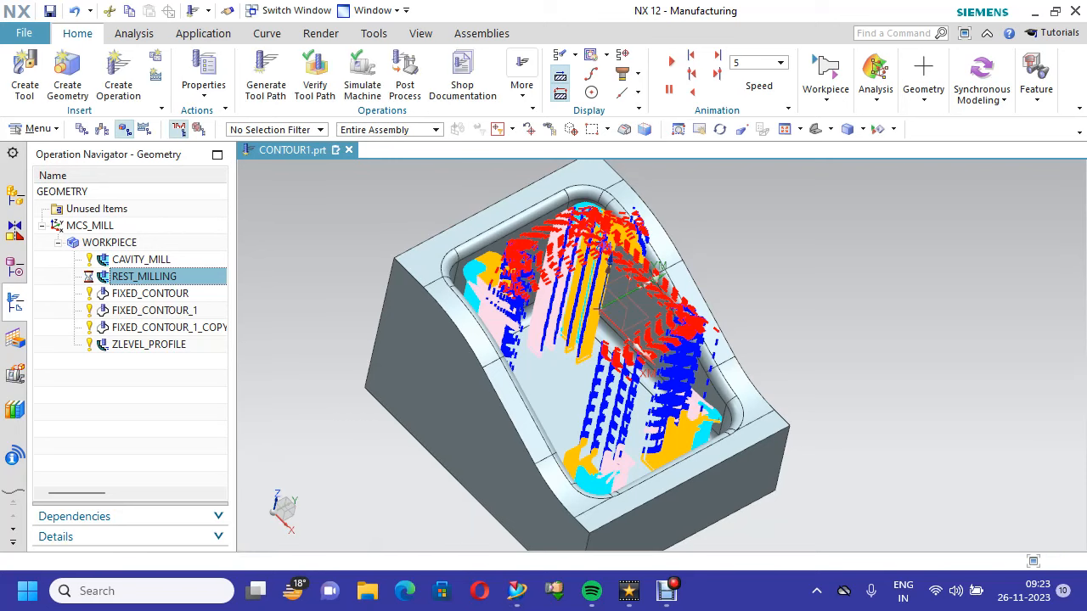
Verify the ZLEVEL_PROFILE tool path by playing its 3D Dynamic material removal animation
click(144, 344)
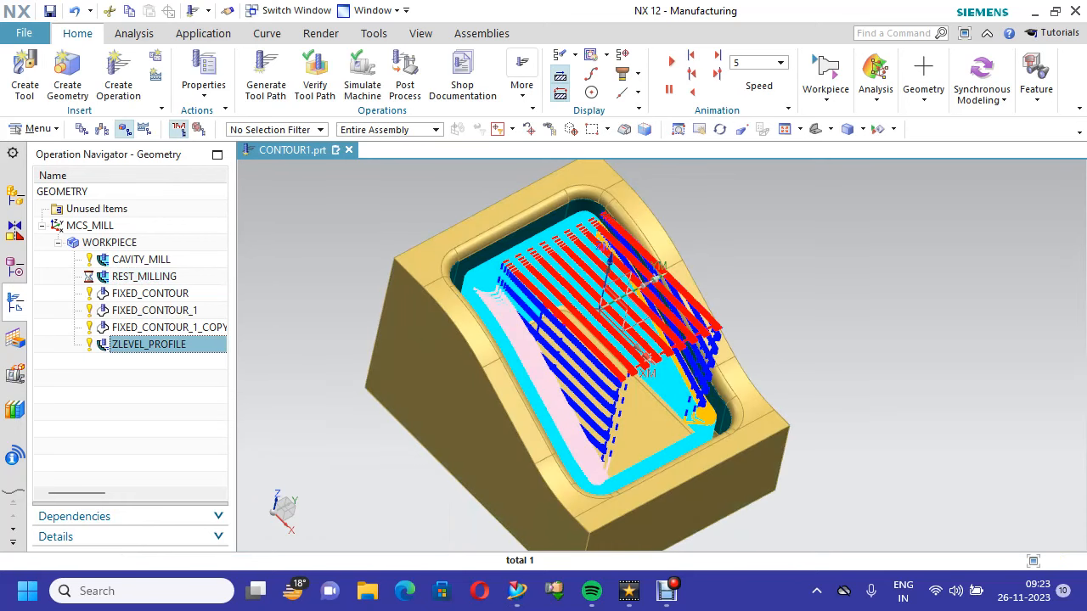
right_click(170, 344)
mouse_move(217, 275)
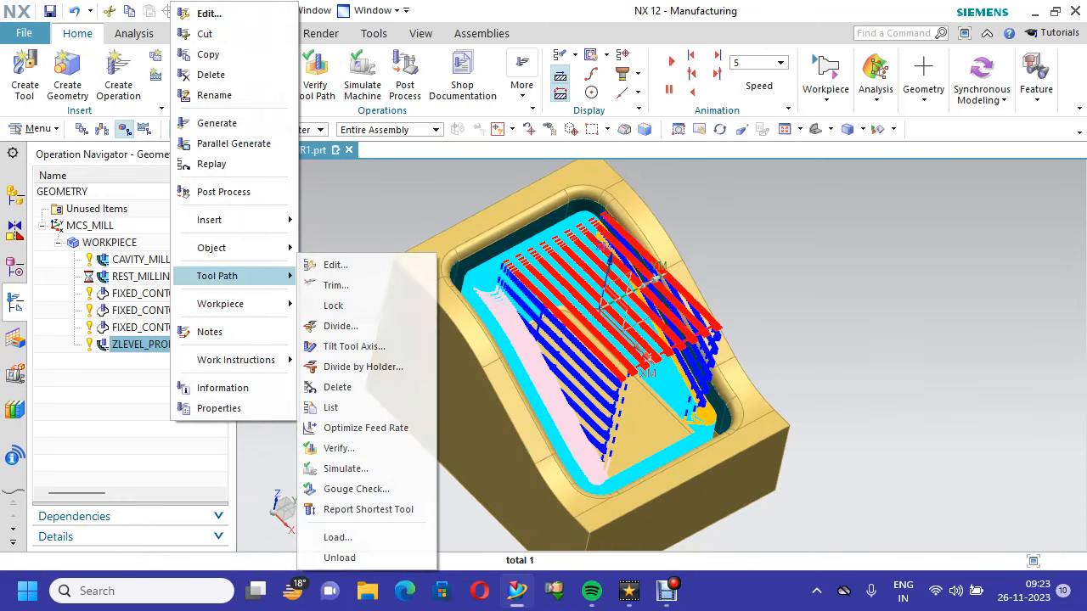
click(327, 446)
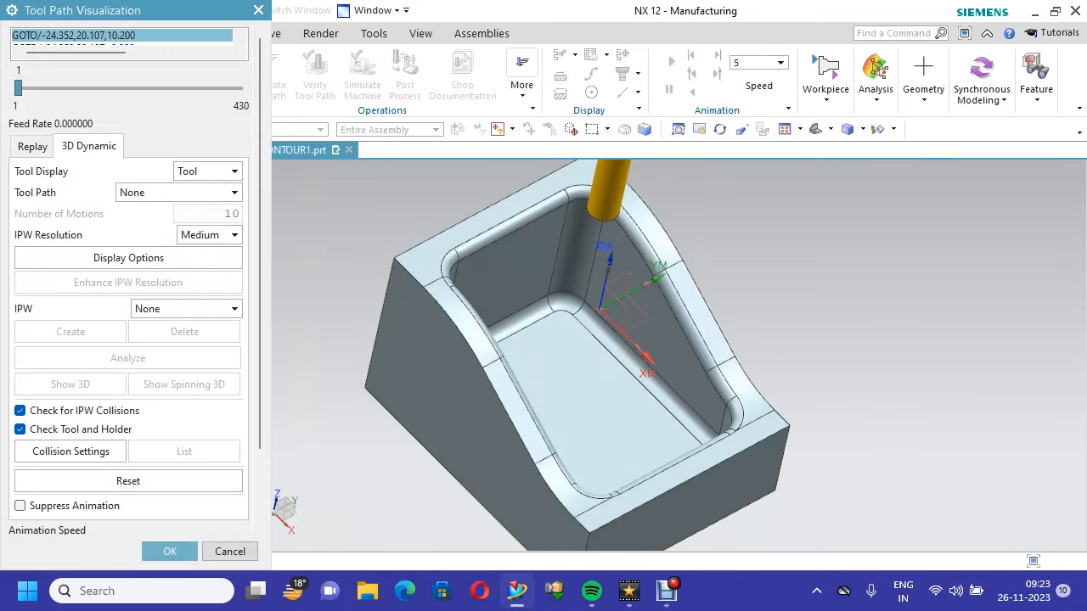
scroll(136, 280, down, 3)
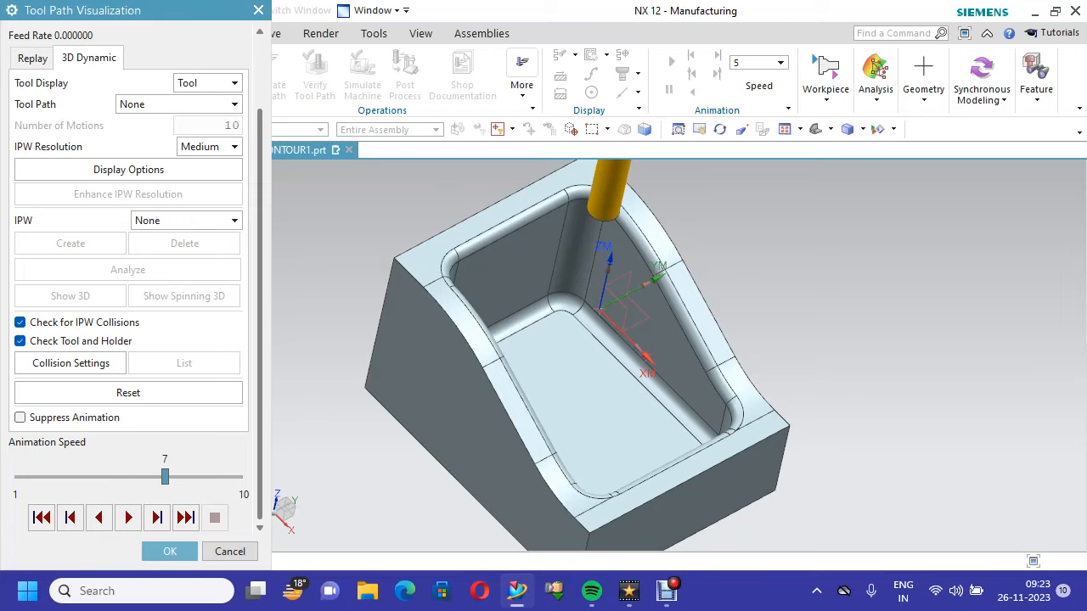
click(128, 517)
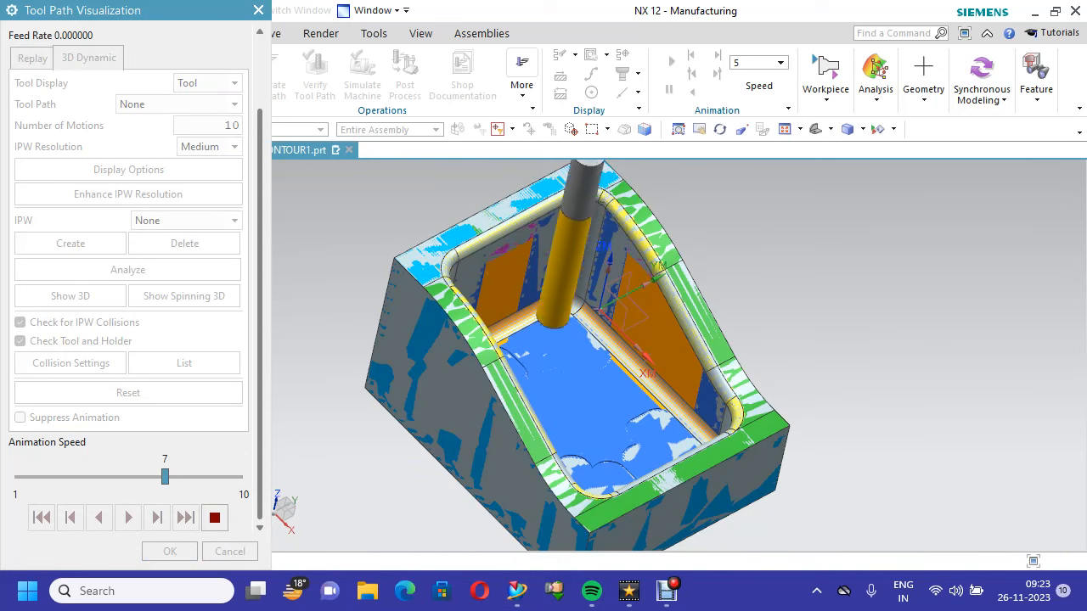
Slow the simulation to speed 3, examine the cavity walls up close, and raise the animation speed to 6
drag(164, 477, 67, 477)
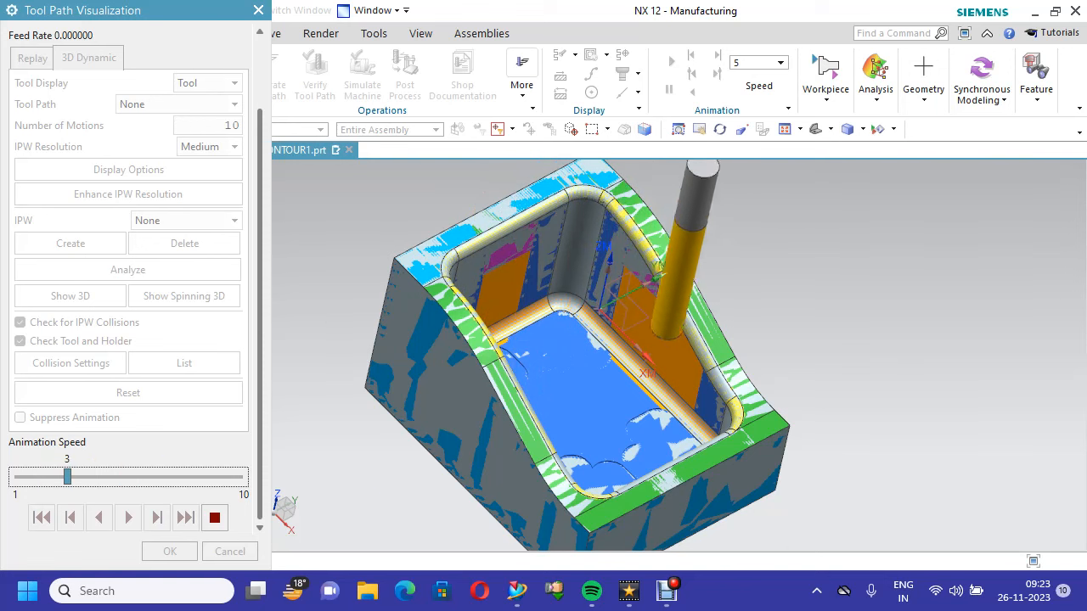
scroll(643, 326, up, 4)
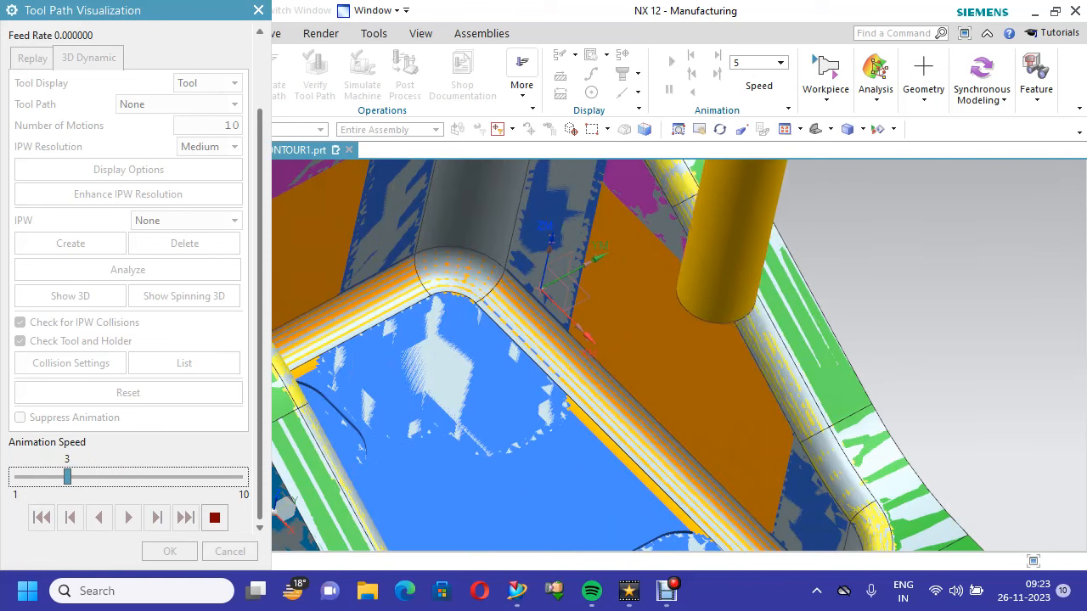
scroll(642, 326, down, 2)
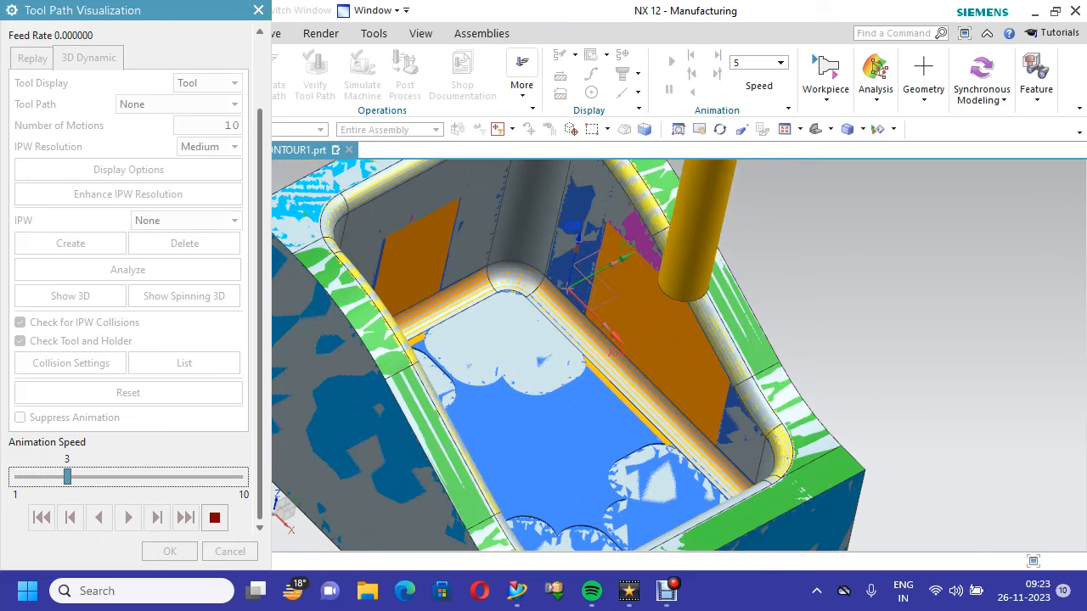
key(Right)
key(Right)
key(Right)
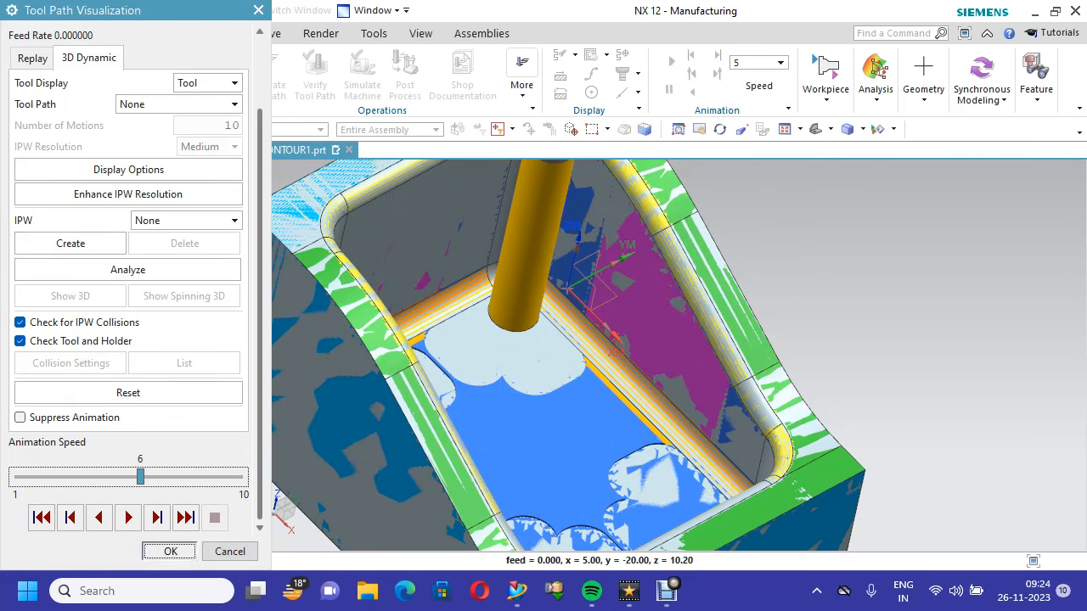
Close the tool path verification and save the part file
click(170, 551)
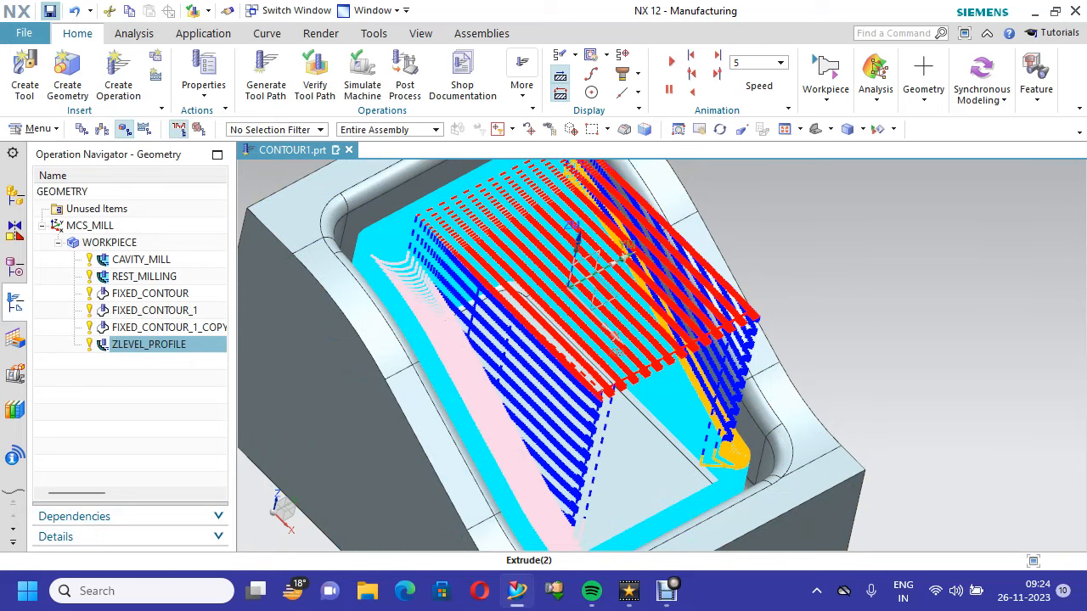
click(50, 10)
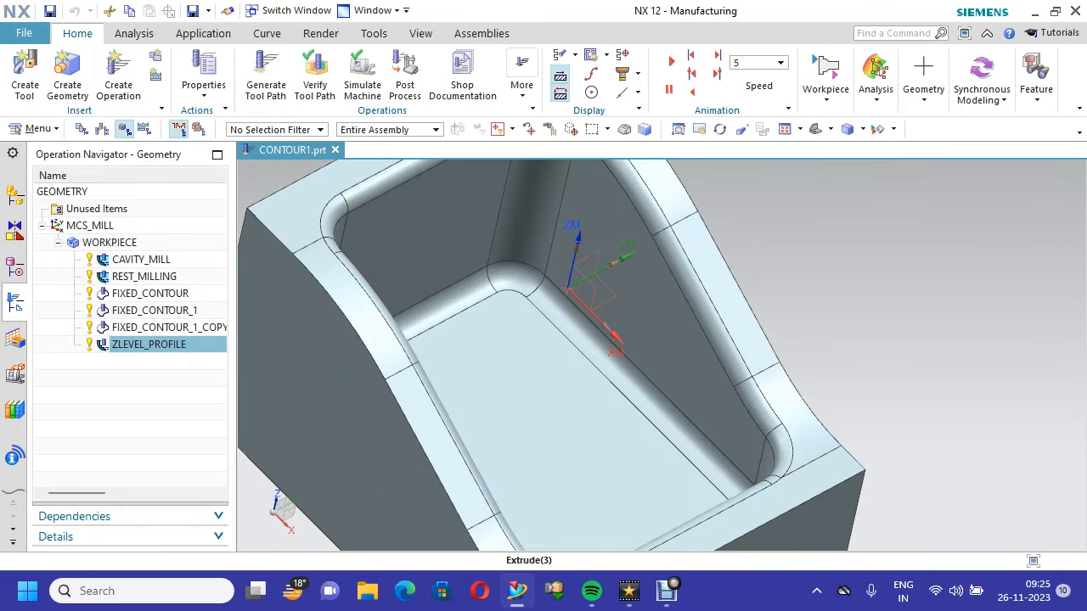
Create a mill_planar Face Milling with Boundaries operation on the WORKPIECE geometry using the MILL_FINISH method
scroll(687, 485, down, 3)
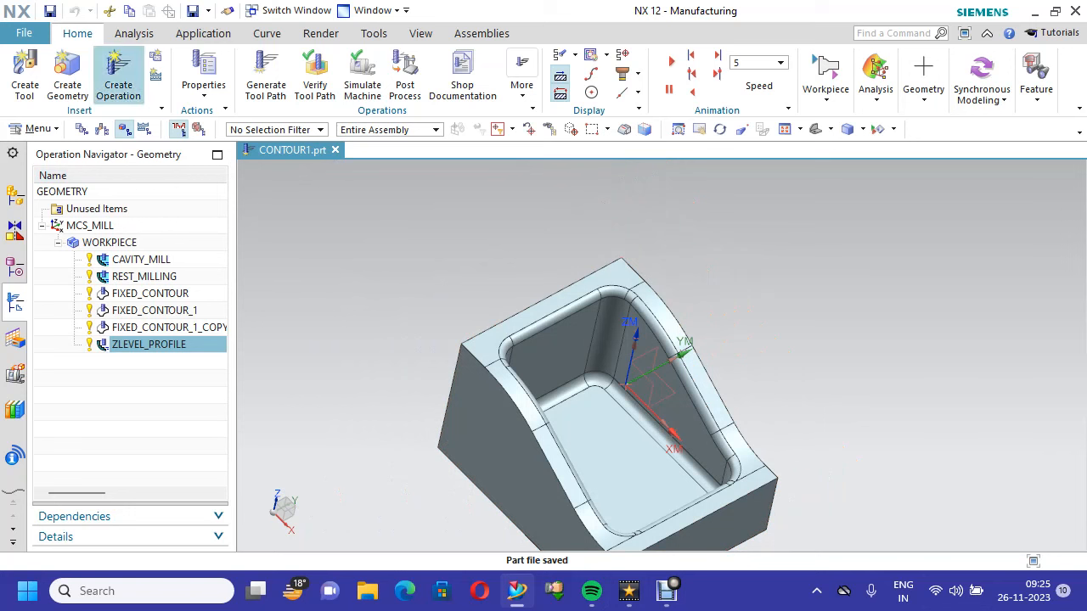
click(118, 74)
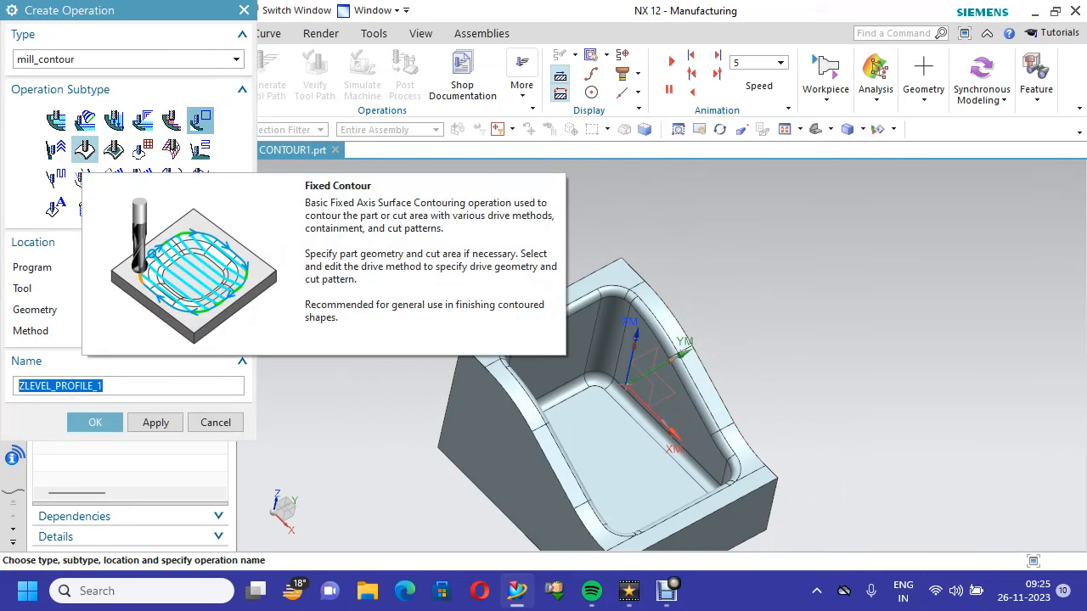
click(127, 60)
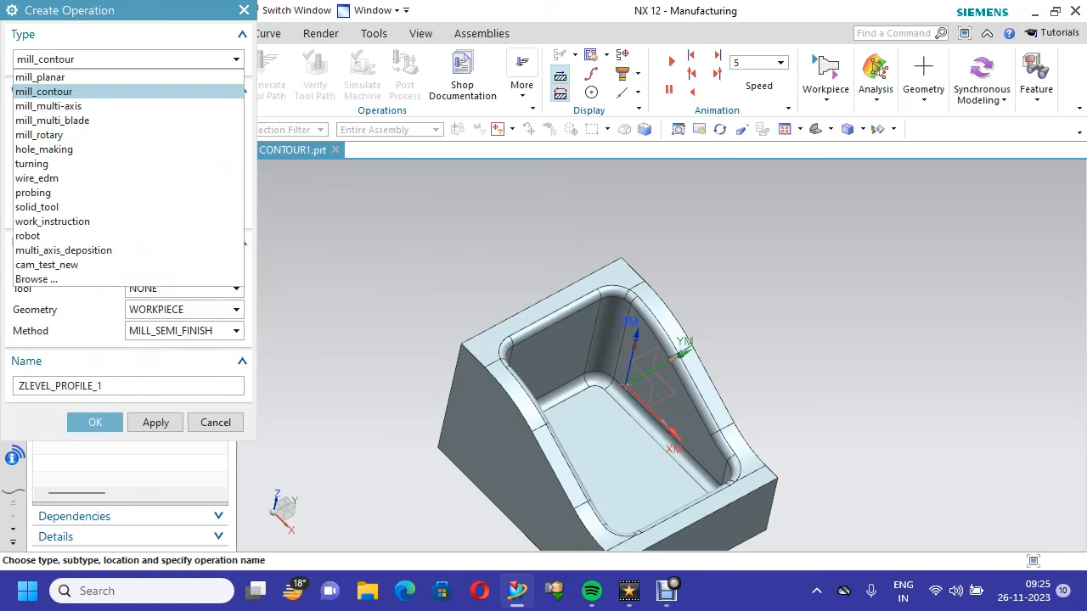
click(93, 77)
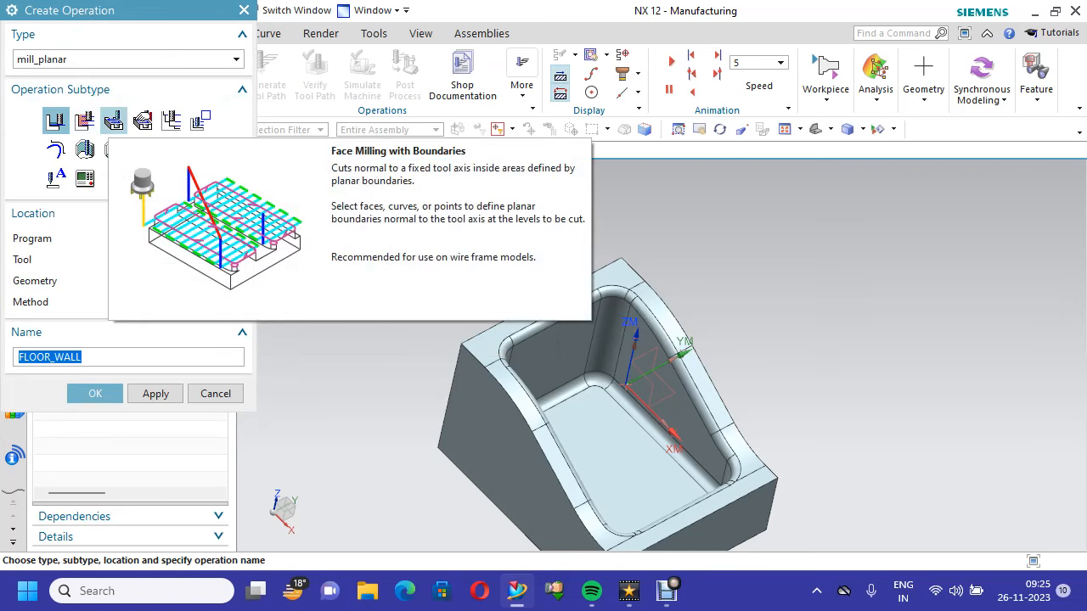
click(113, 119)
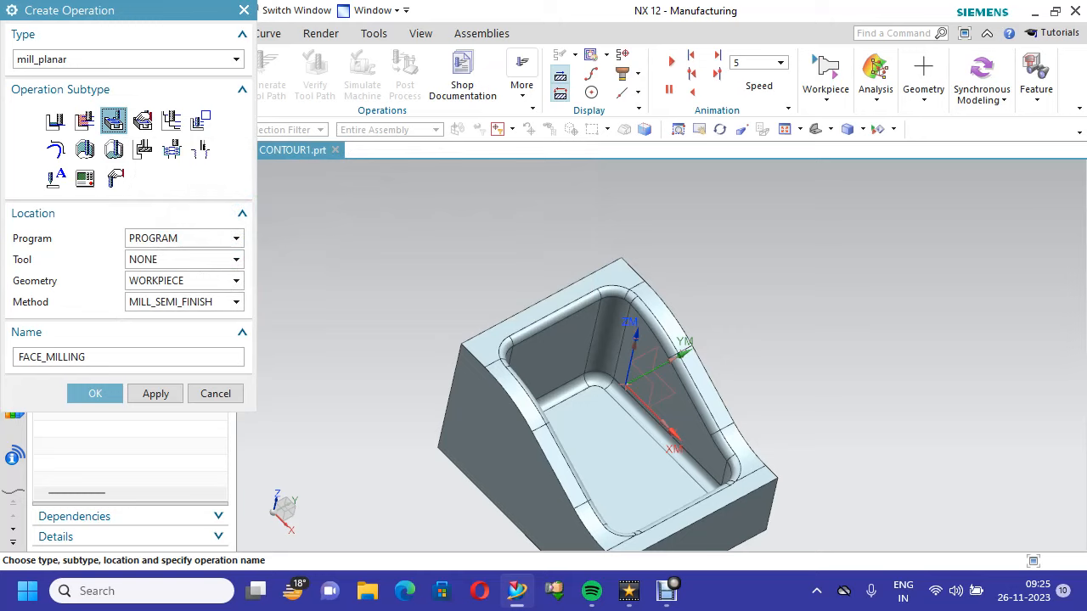
click(186, 302)
click(160, 334)
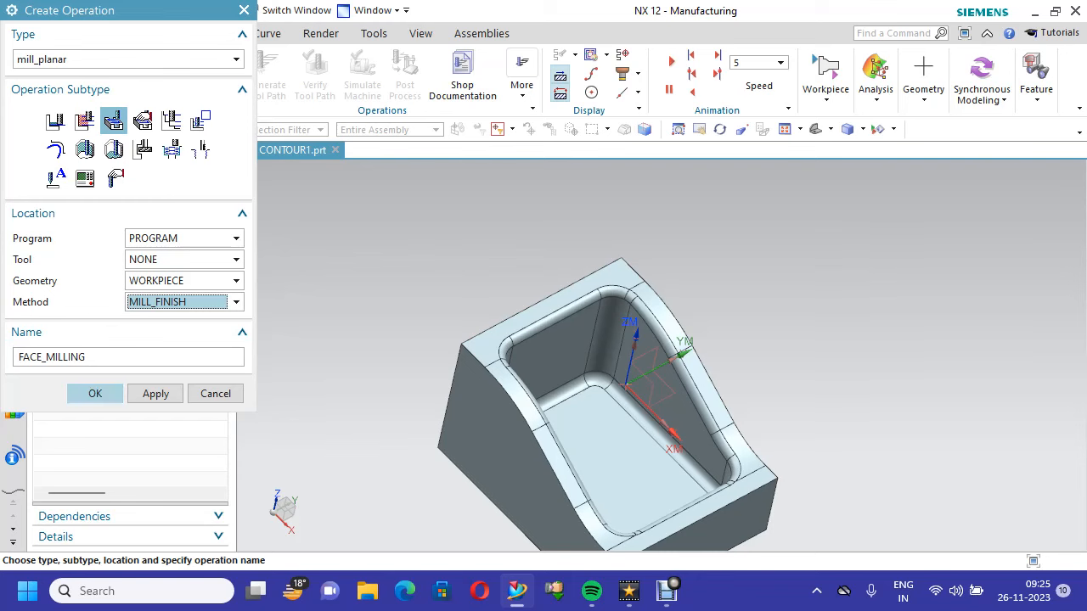
click(95, 393)
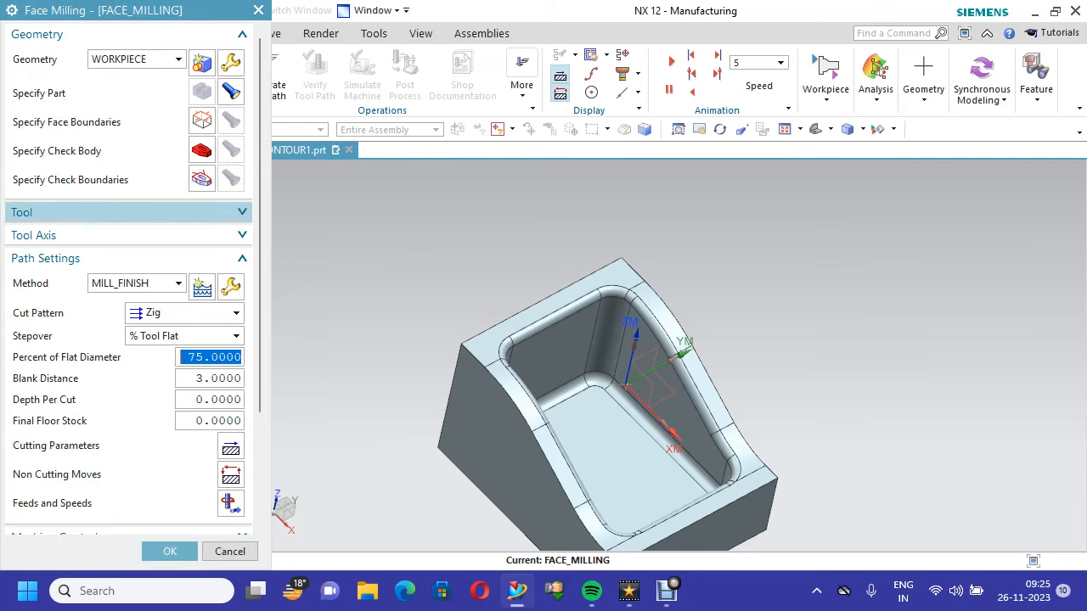
Create a new mill_planar tool of the flat end mill subtype for the Face Milling operation
click(129, 213)
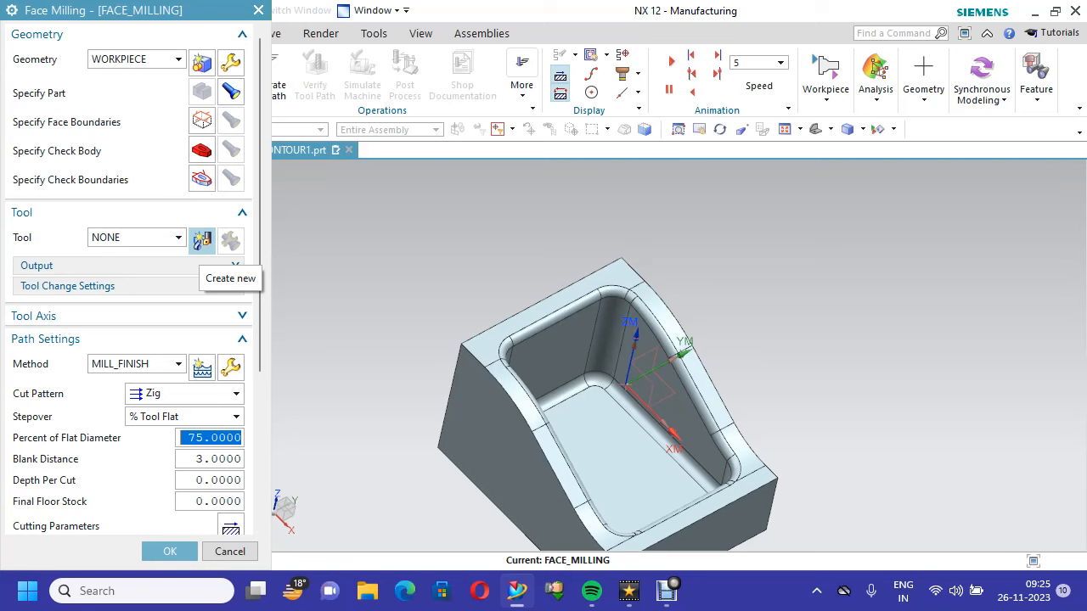
click(202, 242)
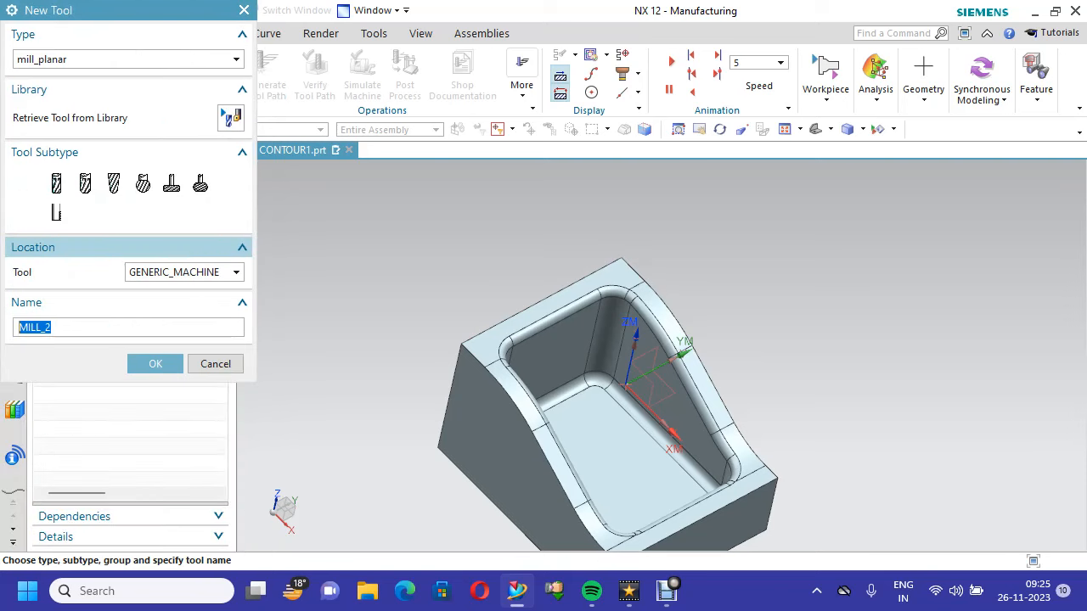
click(56, 183)
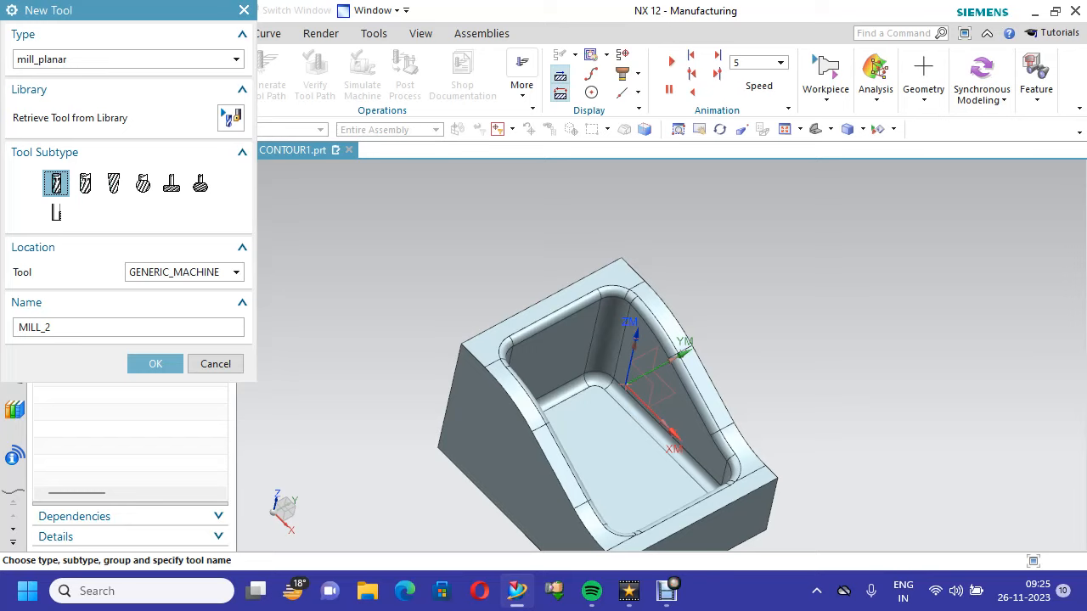
click(155, 363)
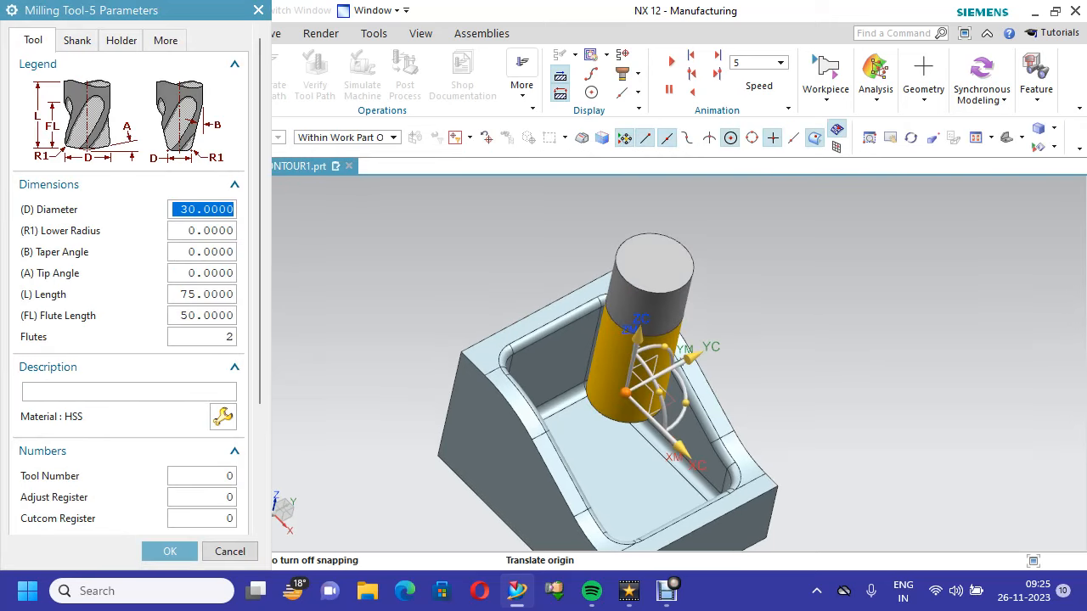
Define the new milling tool with diameter 20, tool number 7, adjust register 7 and the description HSS
text(2)
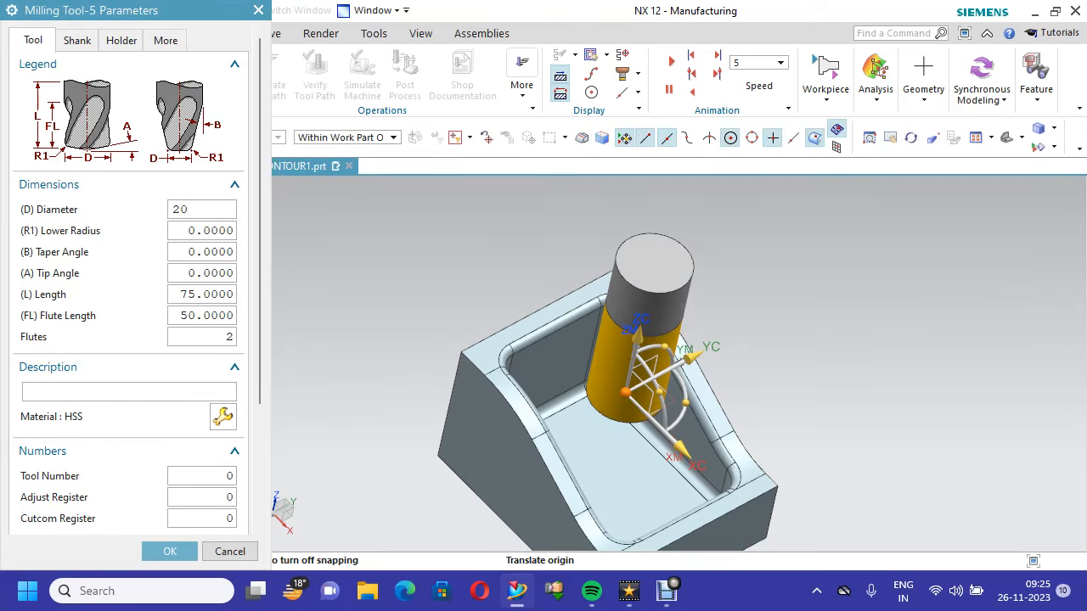
text(0)
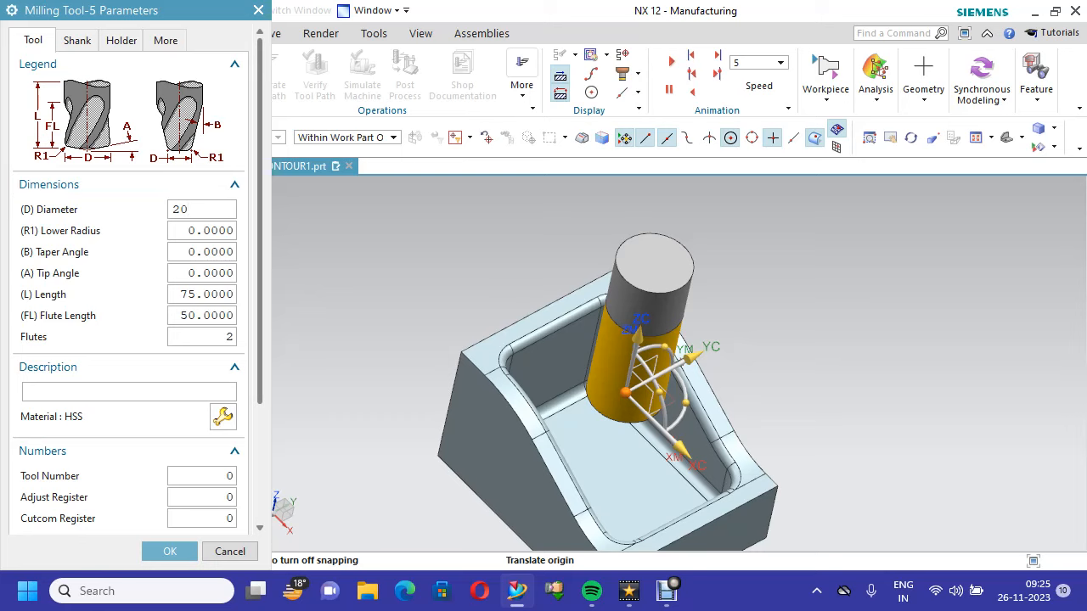
scroll(128, 280, down, 3)
double_click(218, 329)
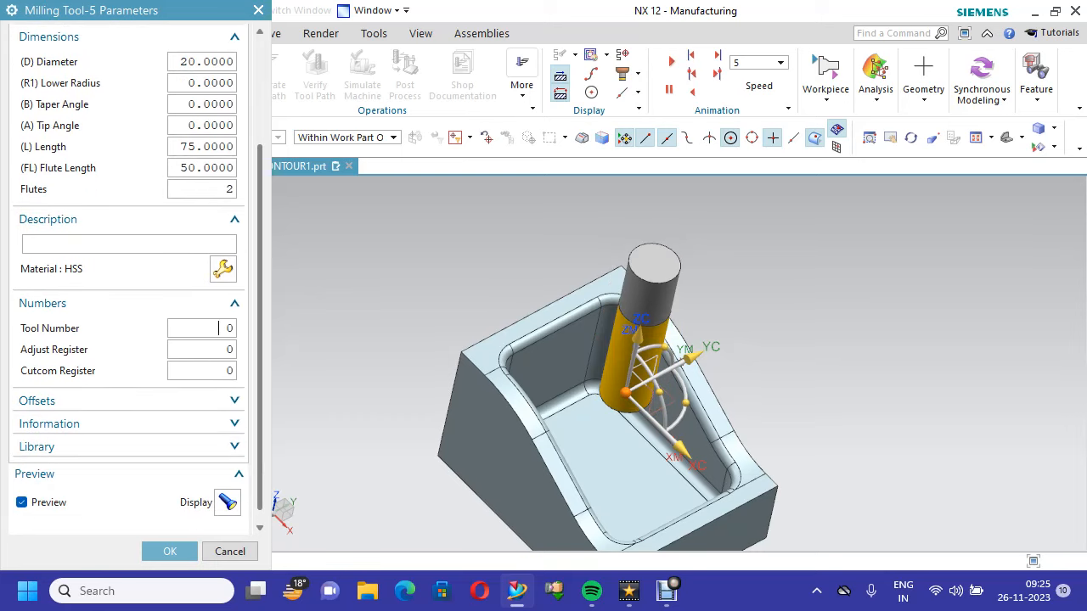
text(7)
key(Tab)
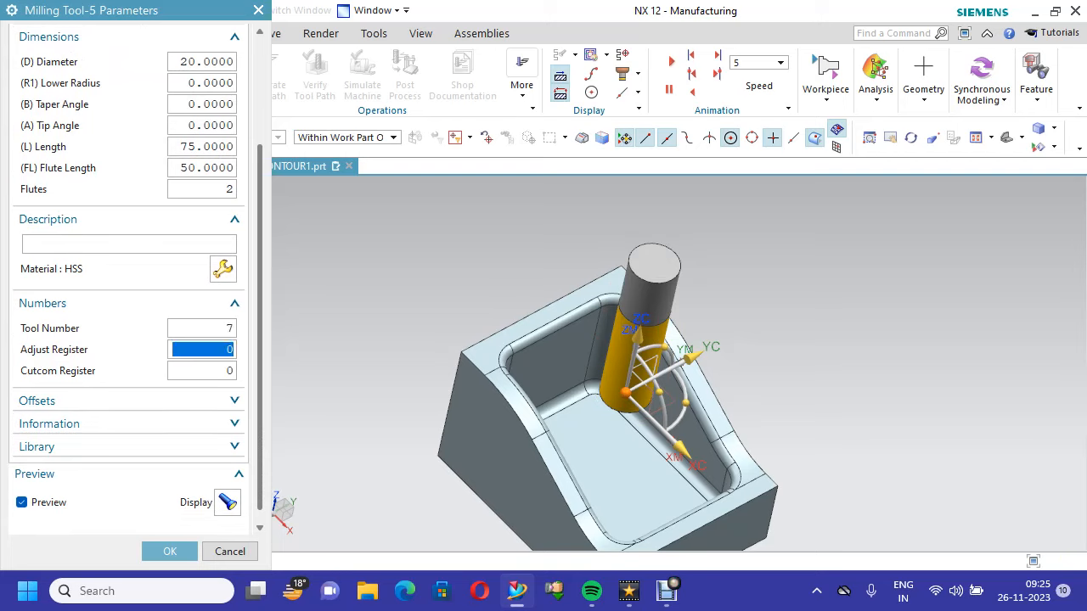
text(7)
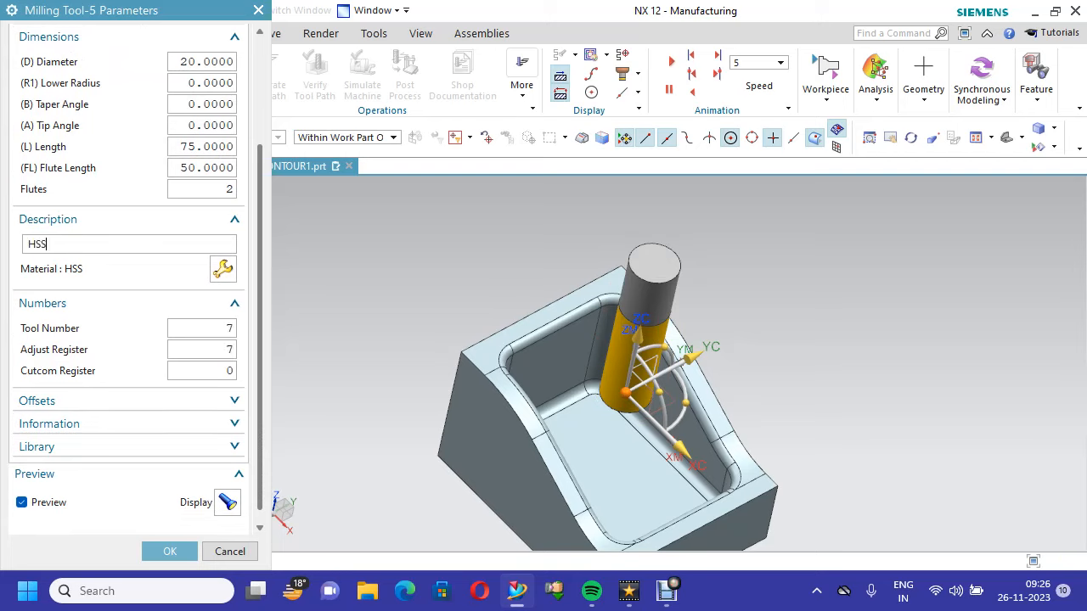
click(170, 551)
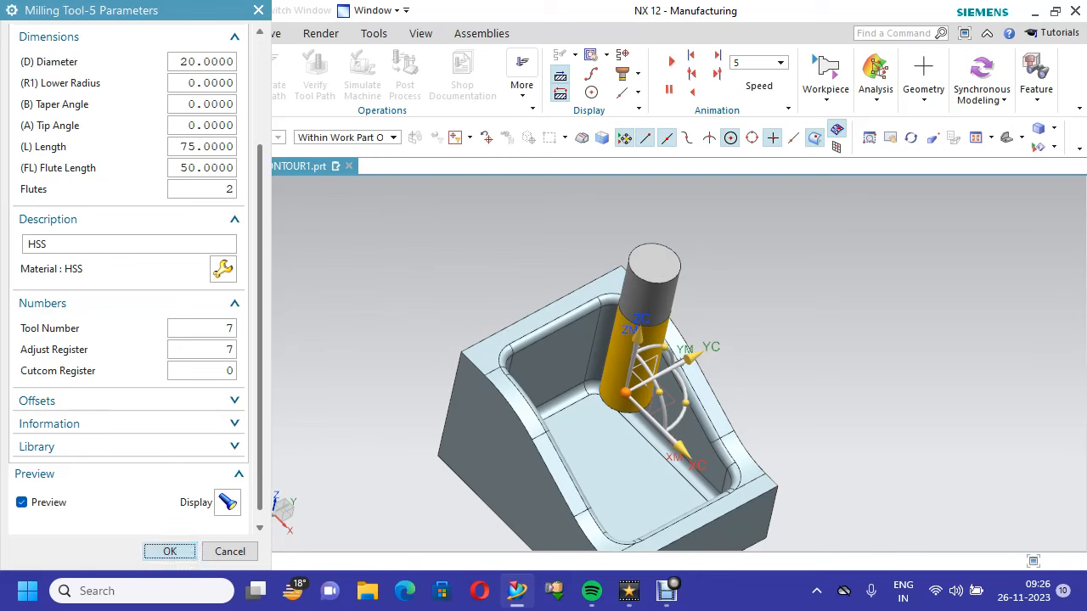
Set the cut pattern to Follow Part with a % Tool Flat stepover of 30 percent of flat diameter
drag(260, 331, 260, 398)
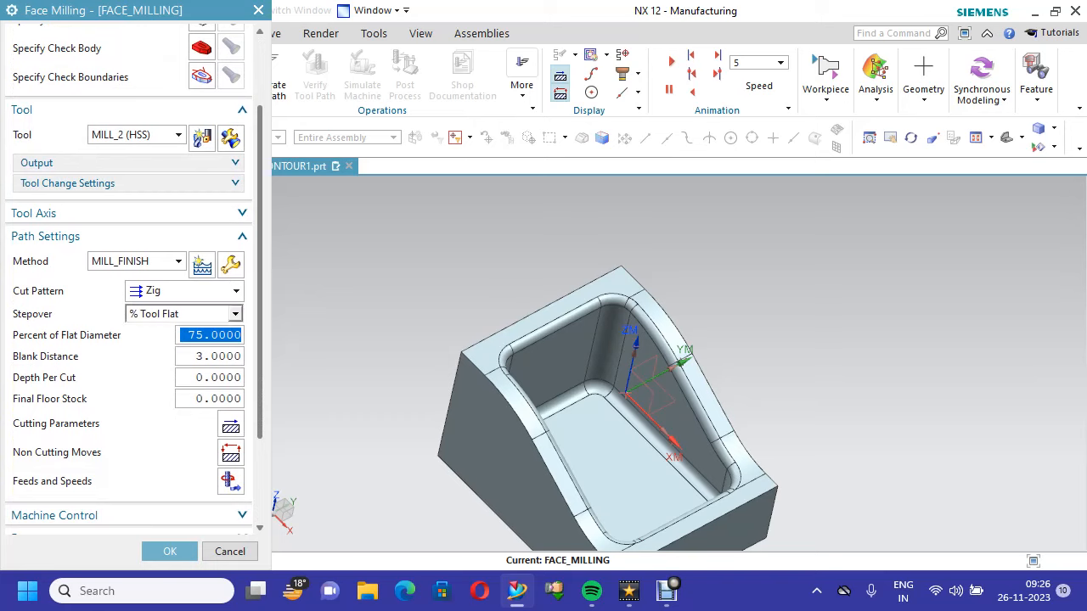
click(185, 291)
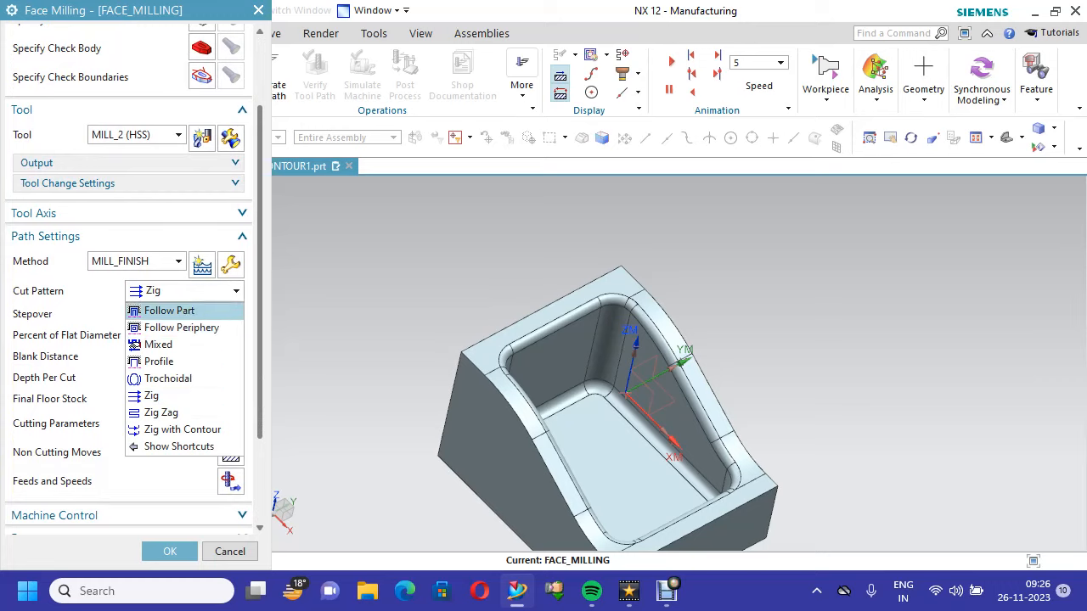
click(170, 311)
click(185, 315)
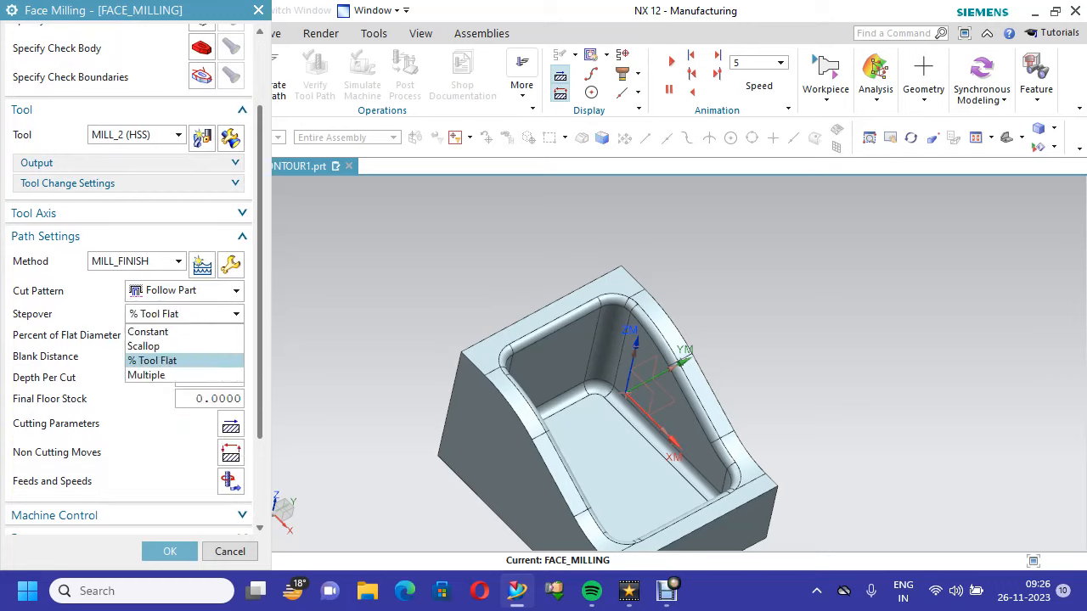
click(169, 361)
click(210, 336)
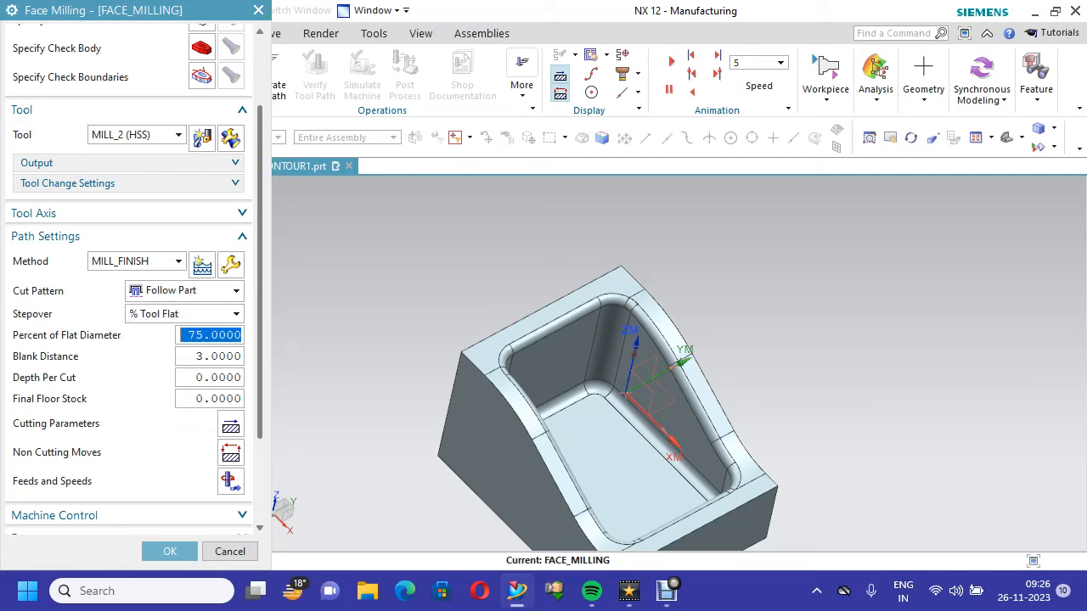
text(3)
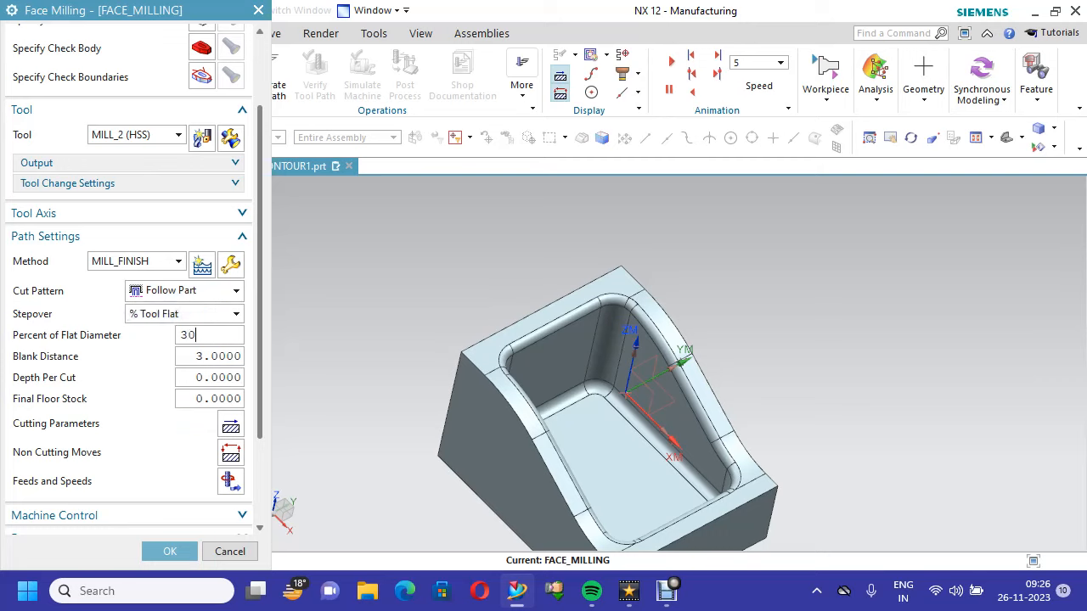
text(0)
key(Tab)
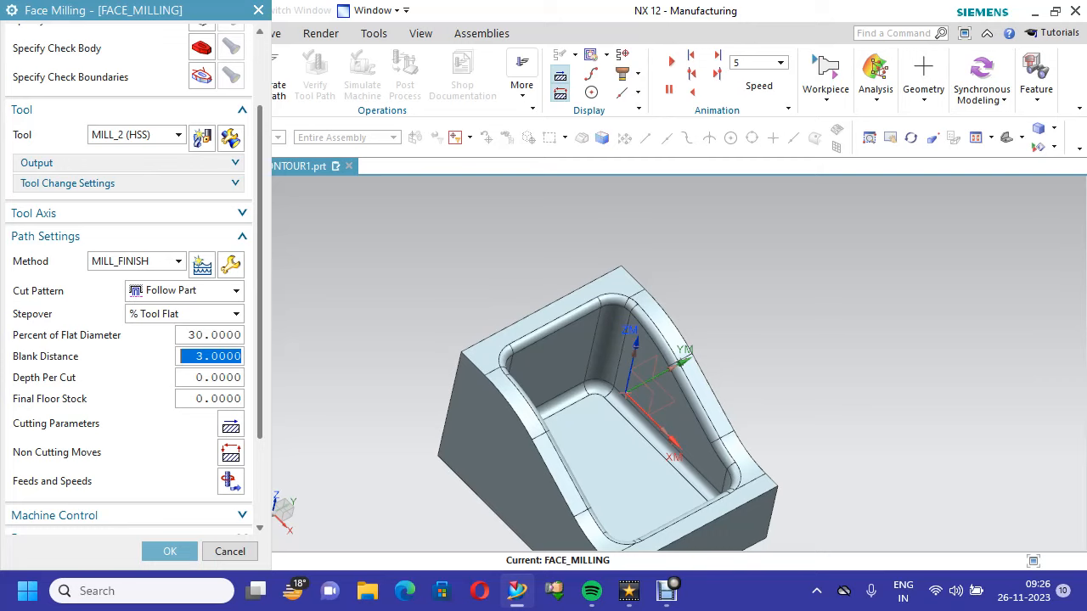
Set the blank distance to 0.2 and the depth per cut to 0.1
text(.)
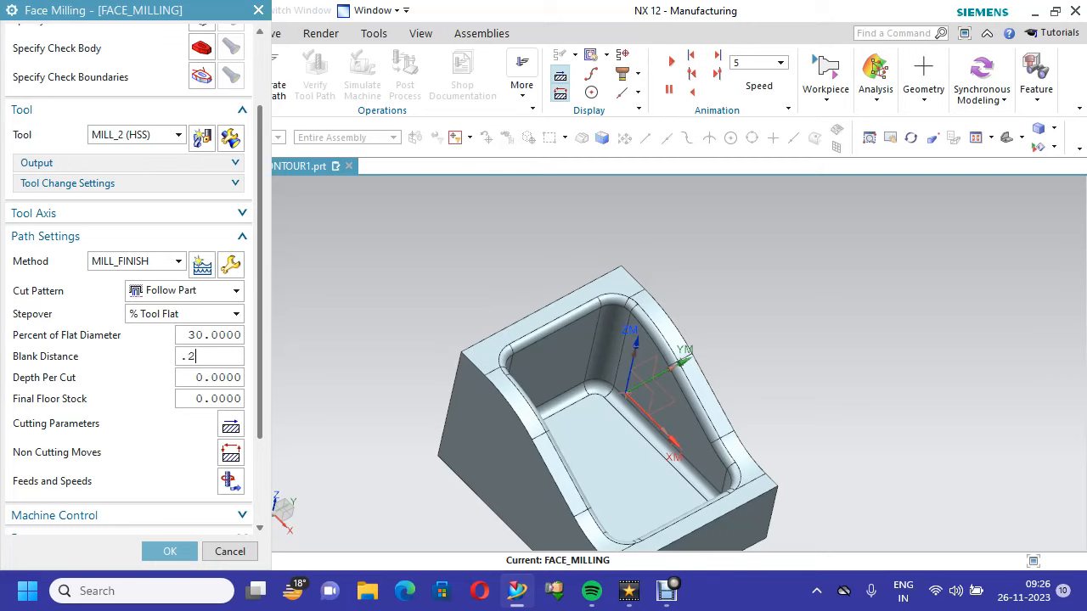
text(2)
key(Tab)
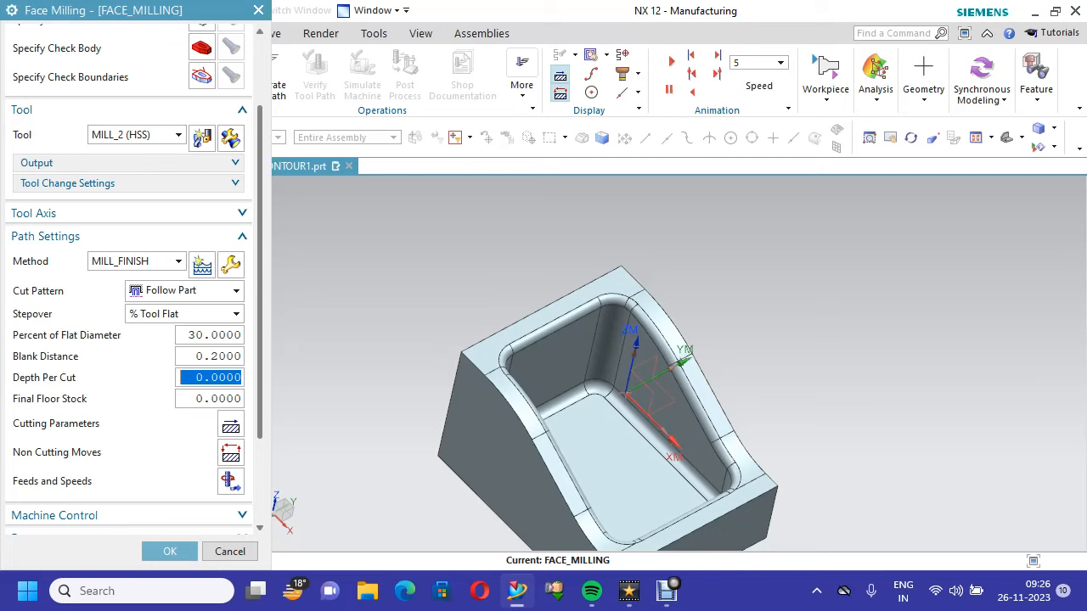
text(.1)
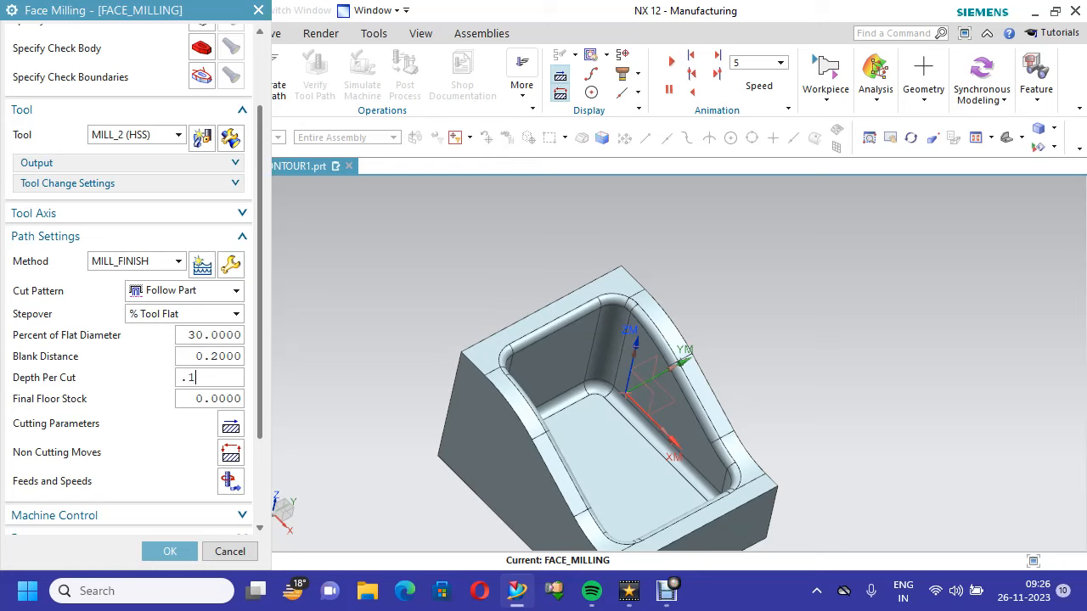
Set the surface speed to 30 smm, calculate the spindle speed from it, and enable feed rate optimization when generating
scroll(223, 399, down, 2)
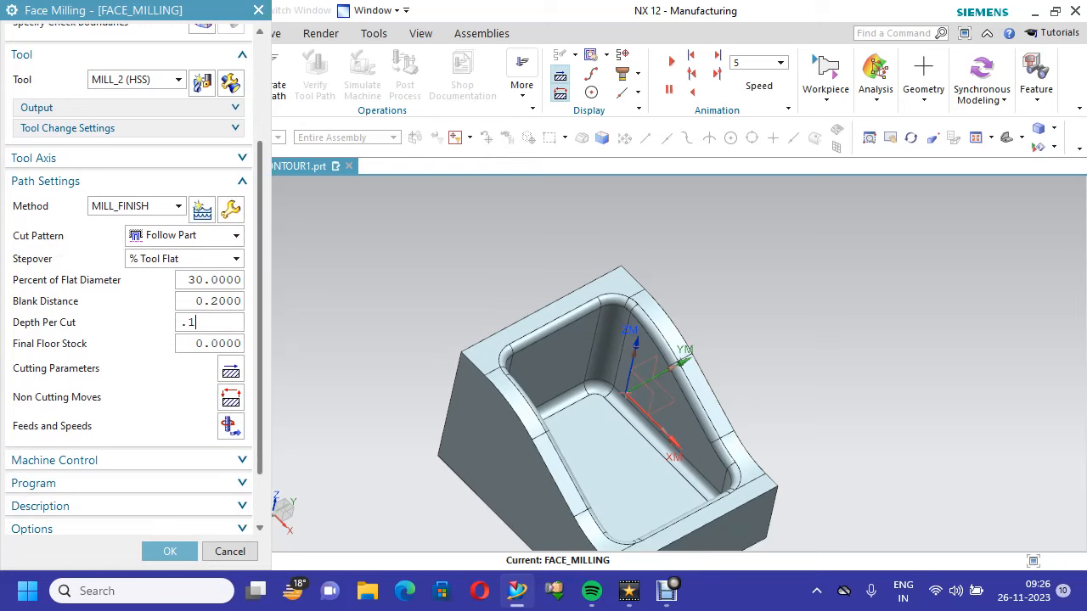
scroll(127, 416, down, 3)
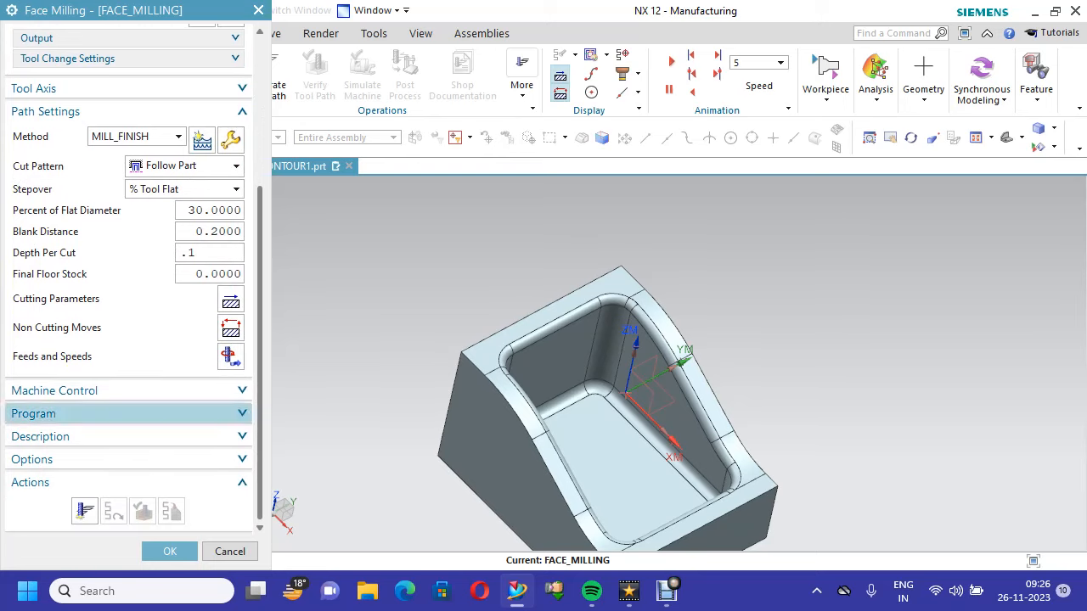
click(230, 356)
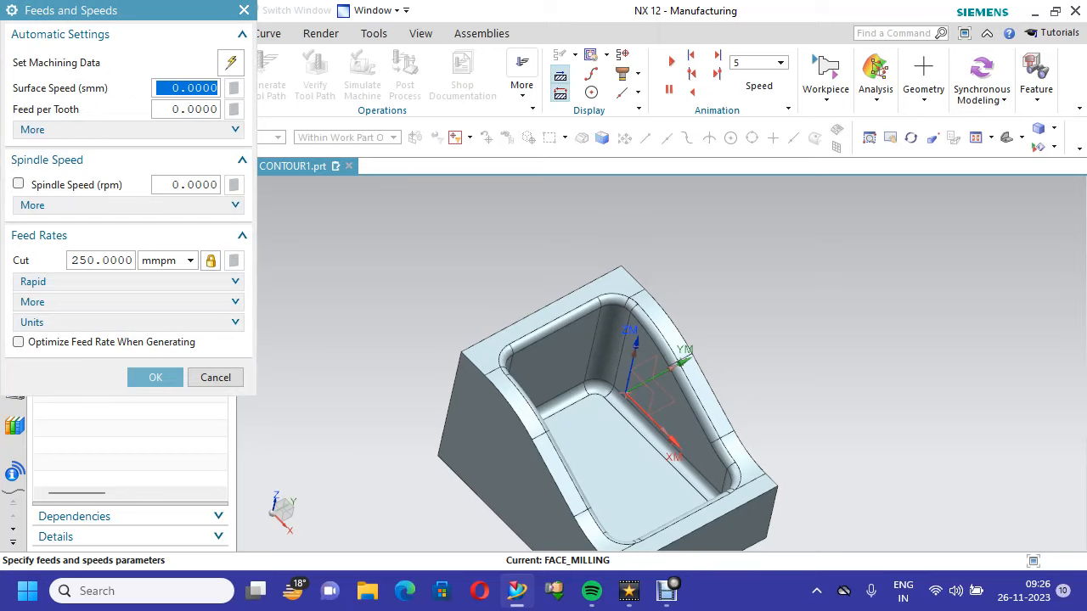
text(30)
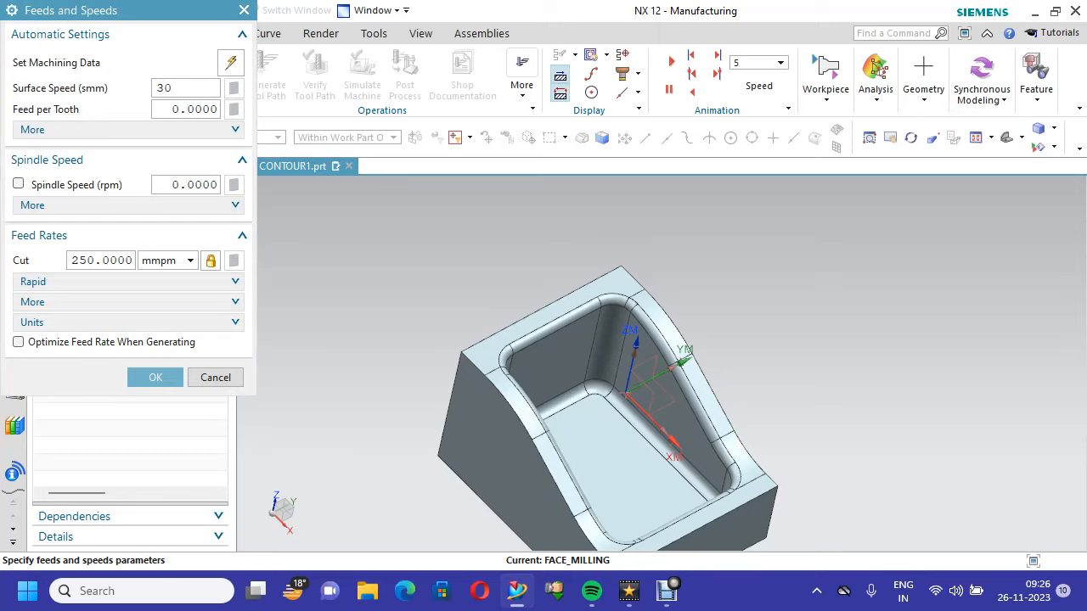
click(164, 109)
click(233, 87)
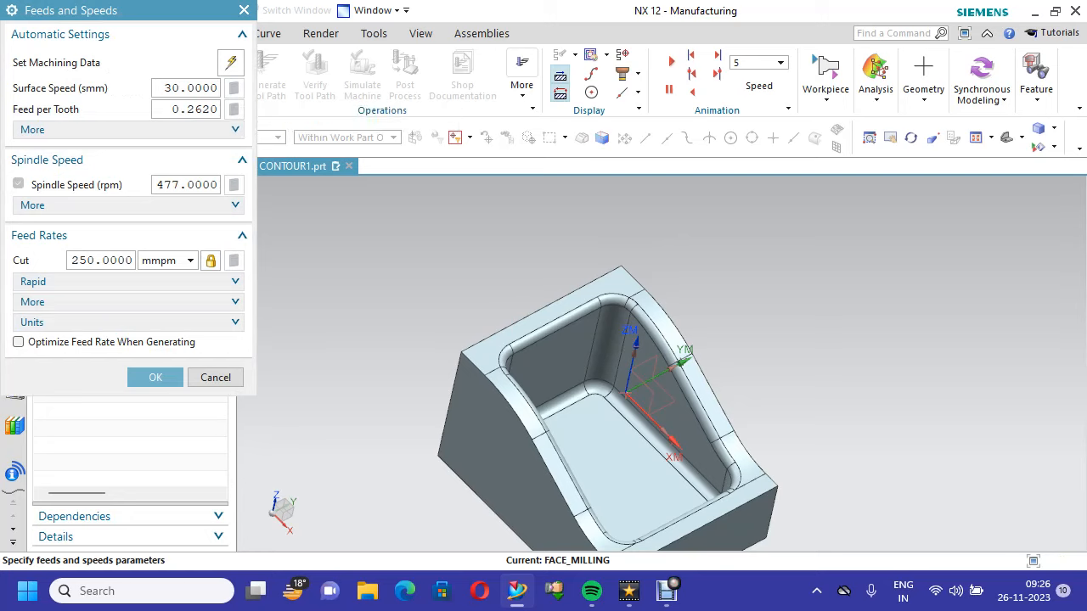
click(19, 341)
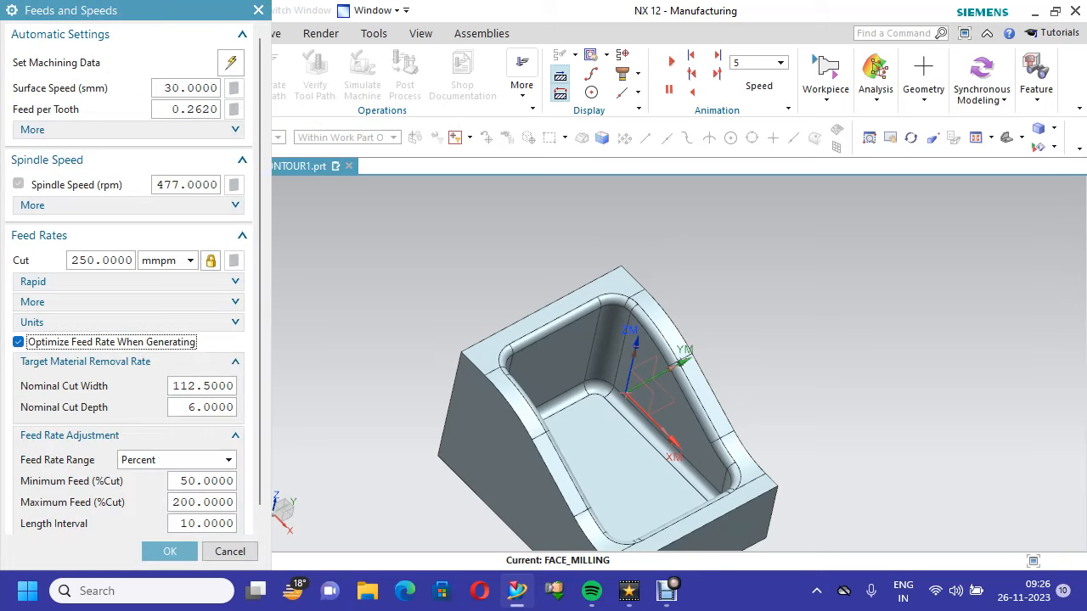
click(170, 551)
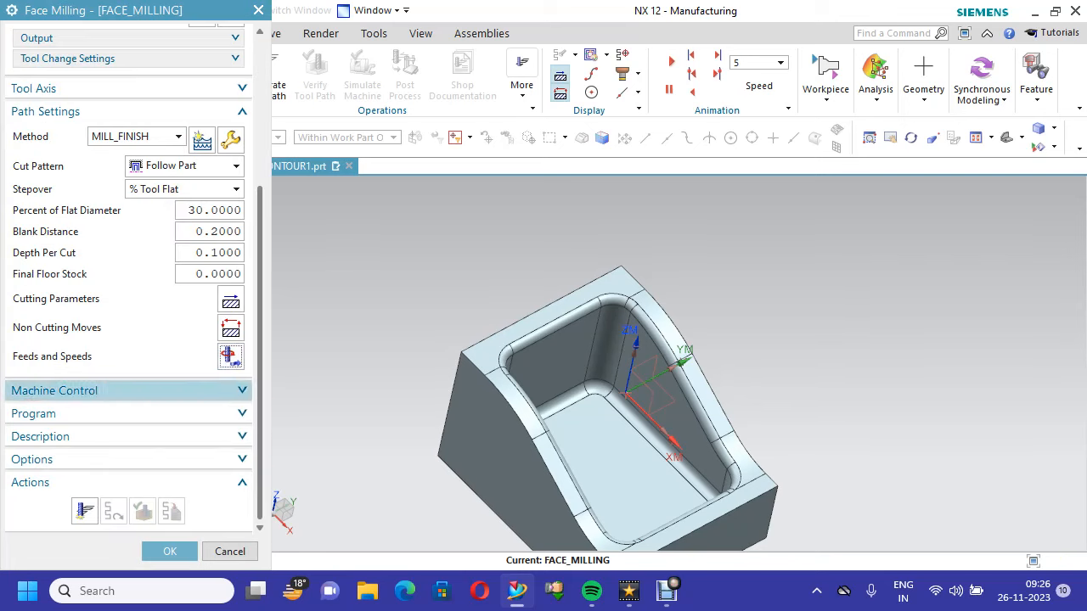
Specify the cavity's flat floor face as the face boundary, keeping the tool side Inside
scroll(129, 279, up, 9)
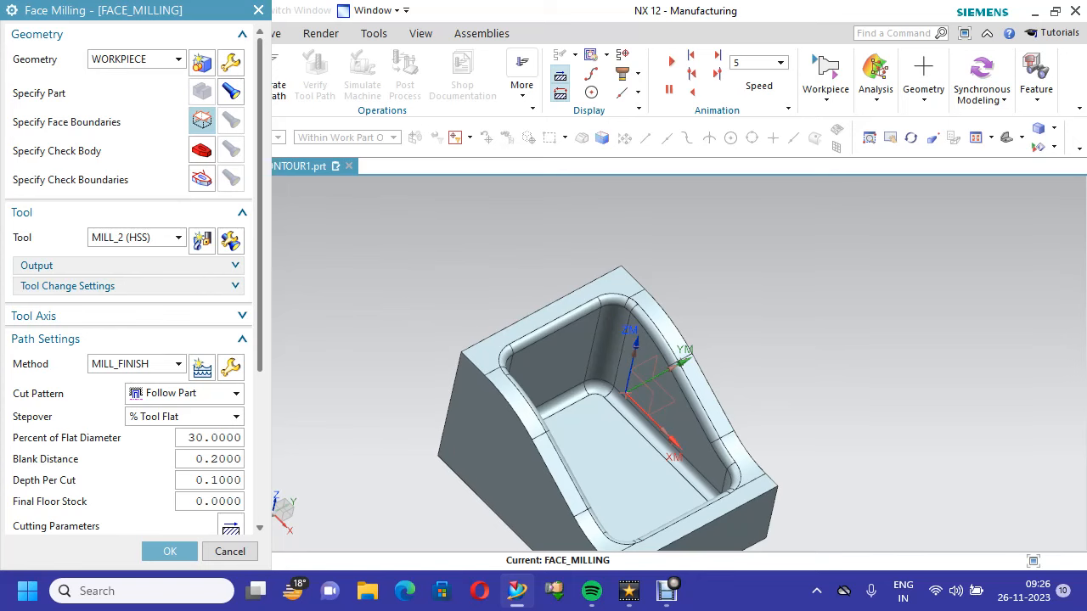
click(201, 122)
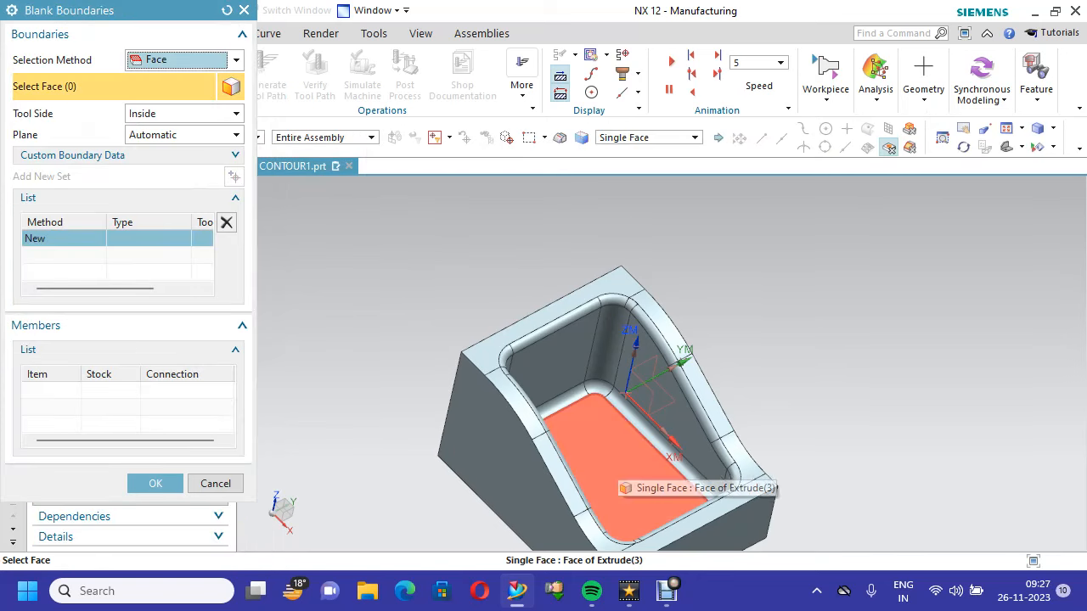
scroll(625, 476, down, 4)
click(615, 441)
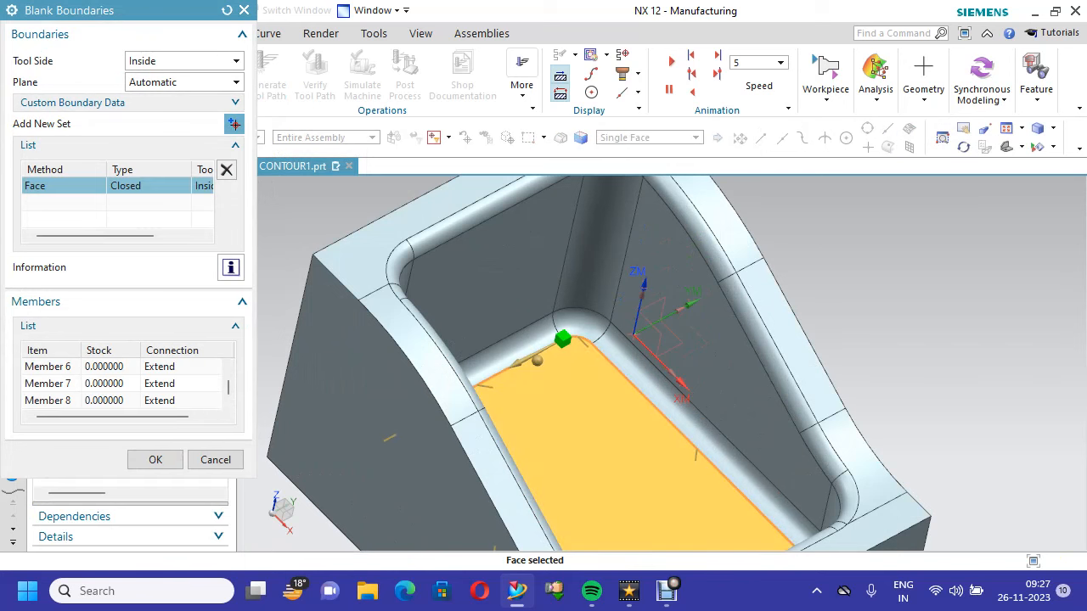
scroll(615, 441, up, 5)
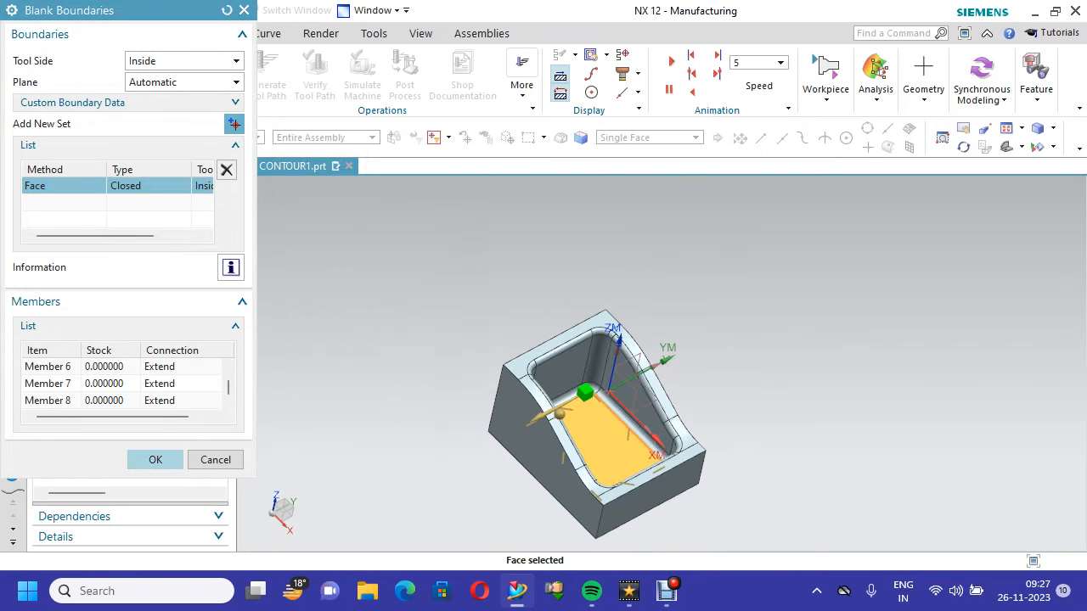
click(156, 459)
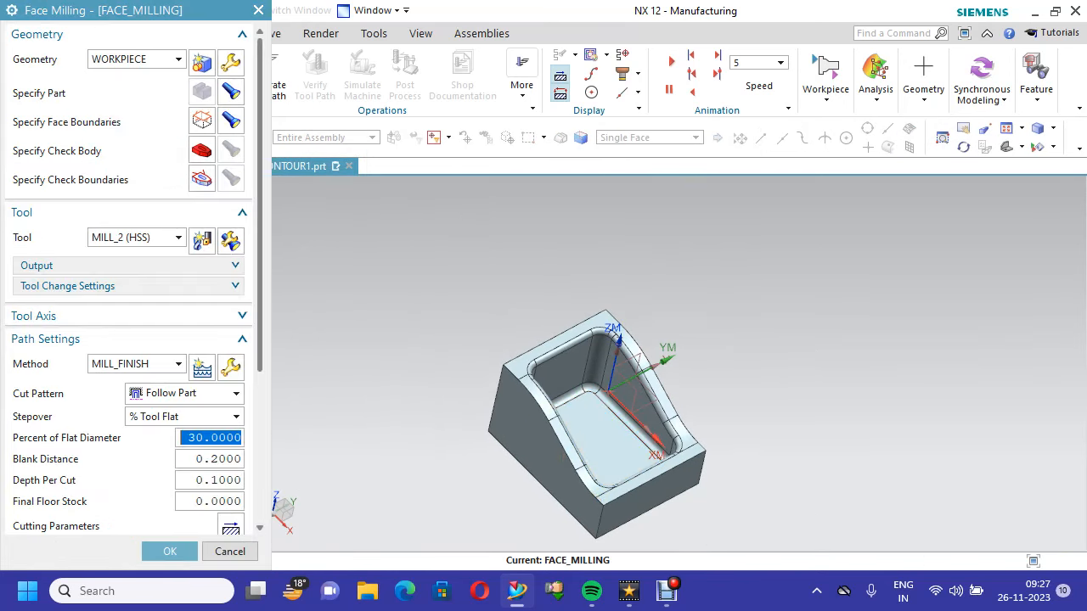
Generate the Face Milling tool path and inspect it on the cavity floor
scroll(127, 280, down, 5)
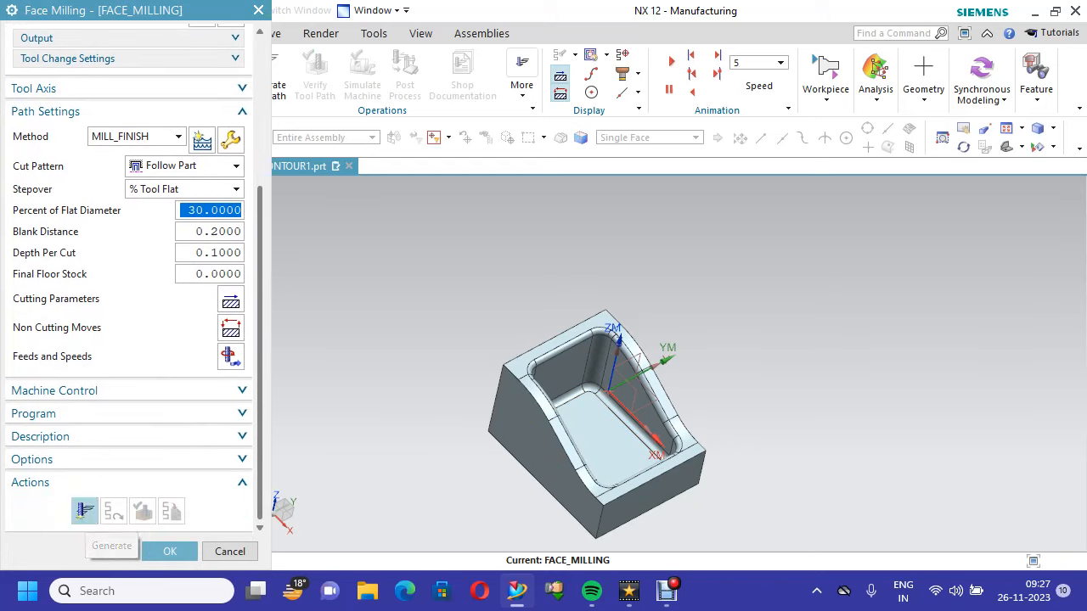
click(85, 510)
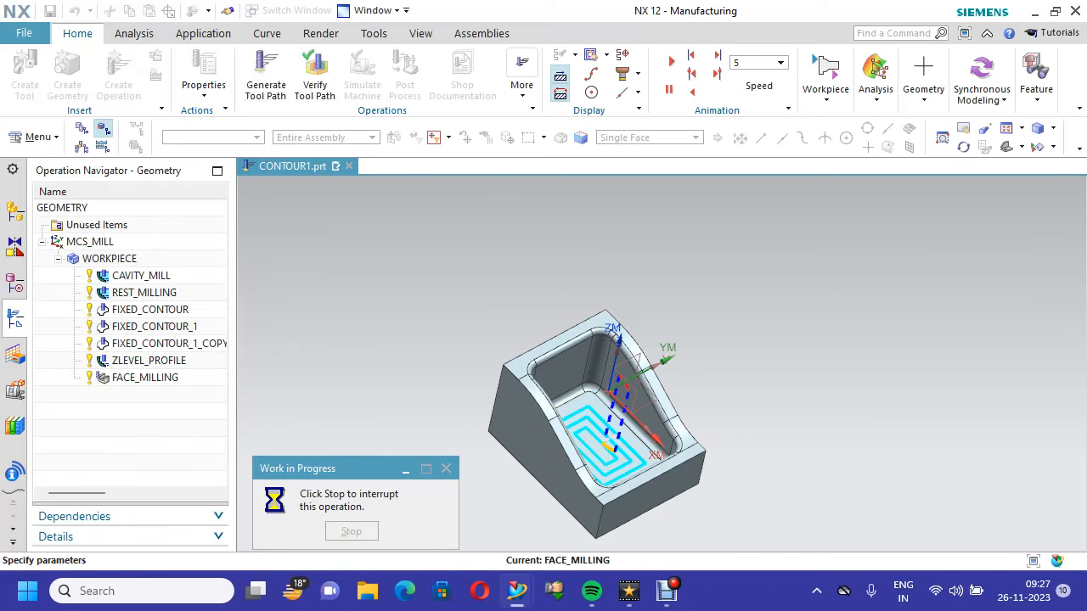
scroll(645, 456, up, 4)
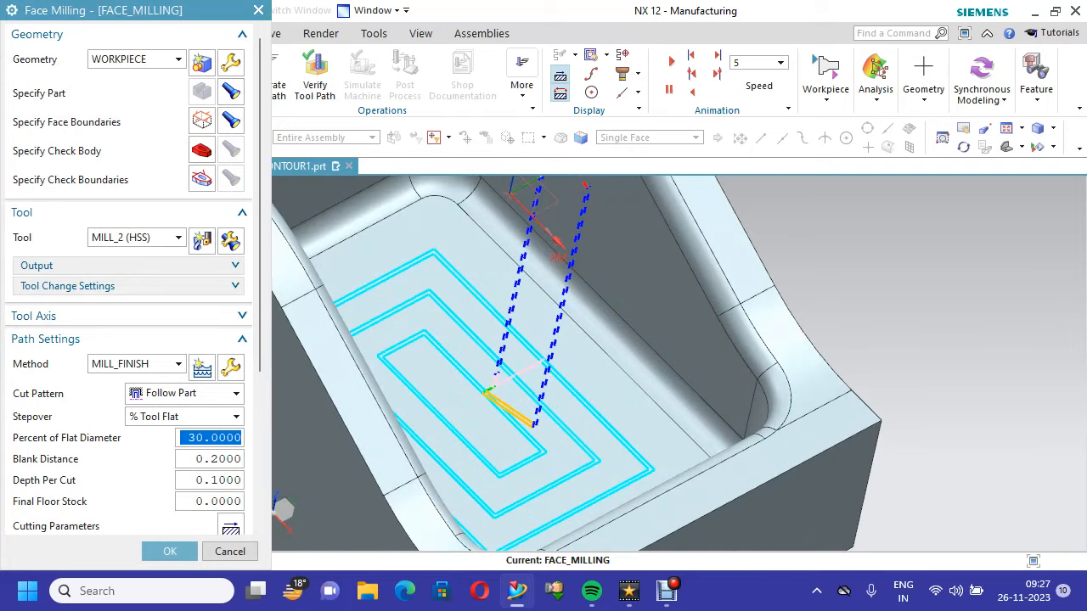
scroll(645, 456, down, 2)
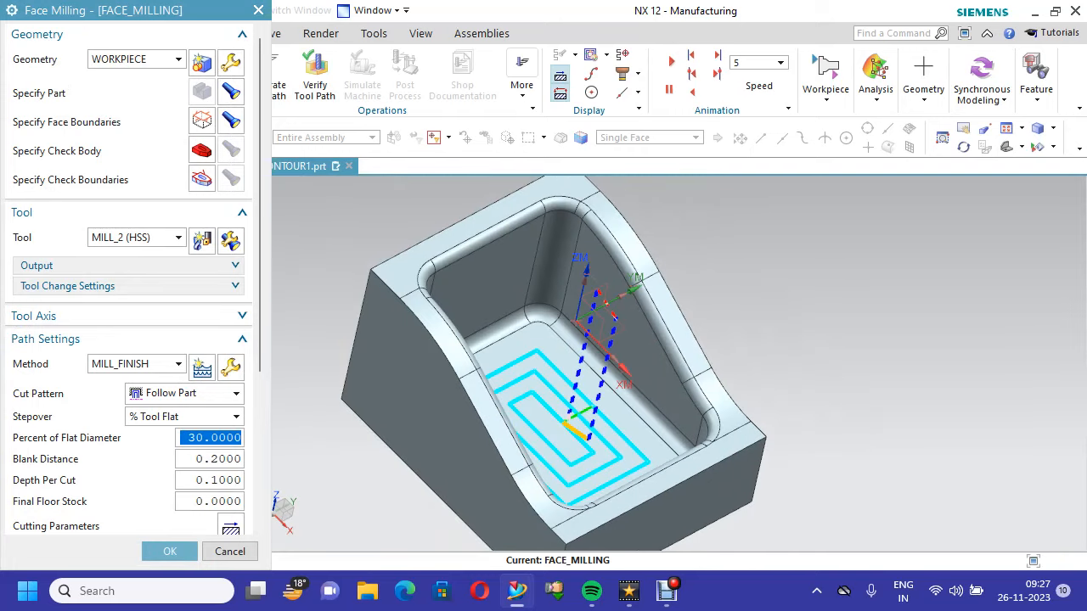
Verify the Face Milling tool path with a 3D Dynamic material removal simulation and inspect the machined cavity floor
scroll(128, 339, down, 5)
click(143, 511)
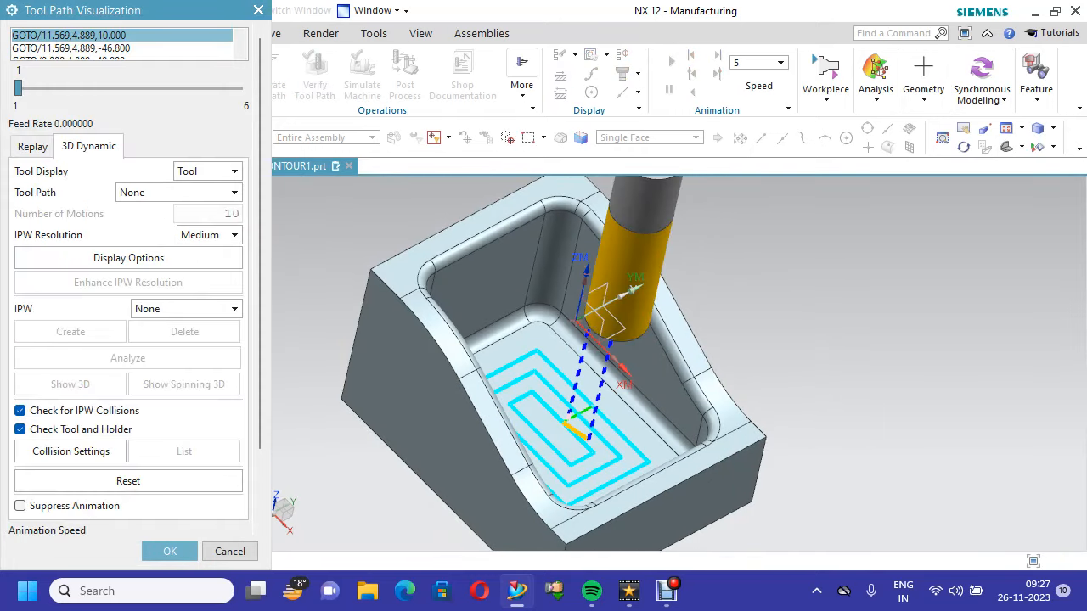
scroll(127, 340, down, 2)
click(128, 517)
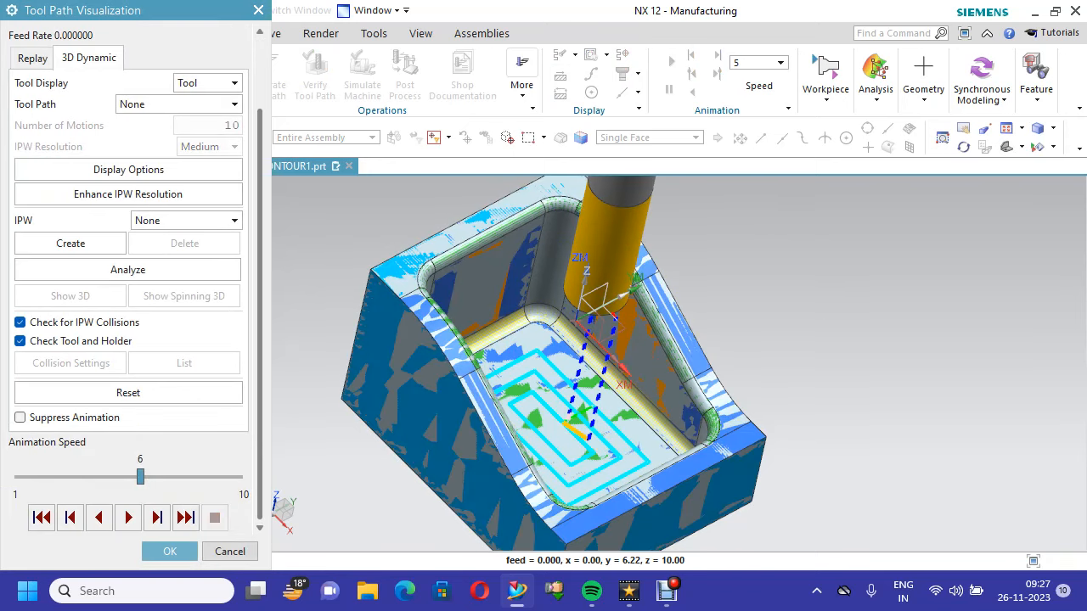
scroll(569, 348, up, 3)
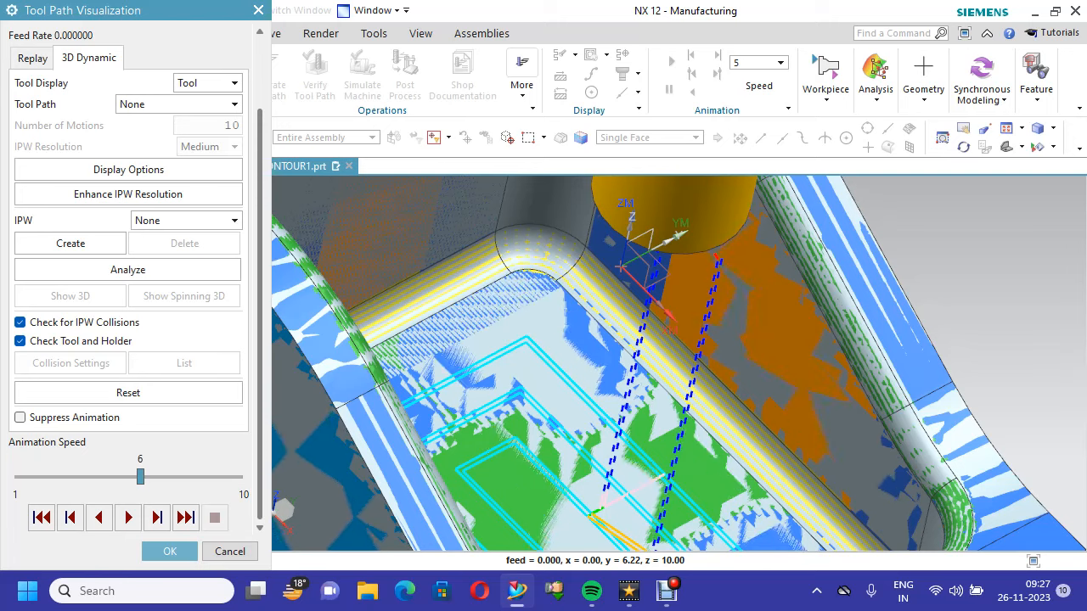
scroll(531, 347, down, 3)
Close the verification, accept the Face Milling operation, and save the part file
click(170, 551)
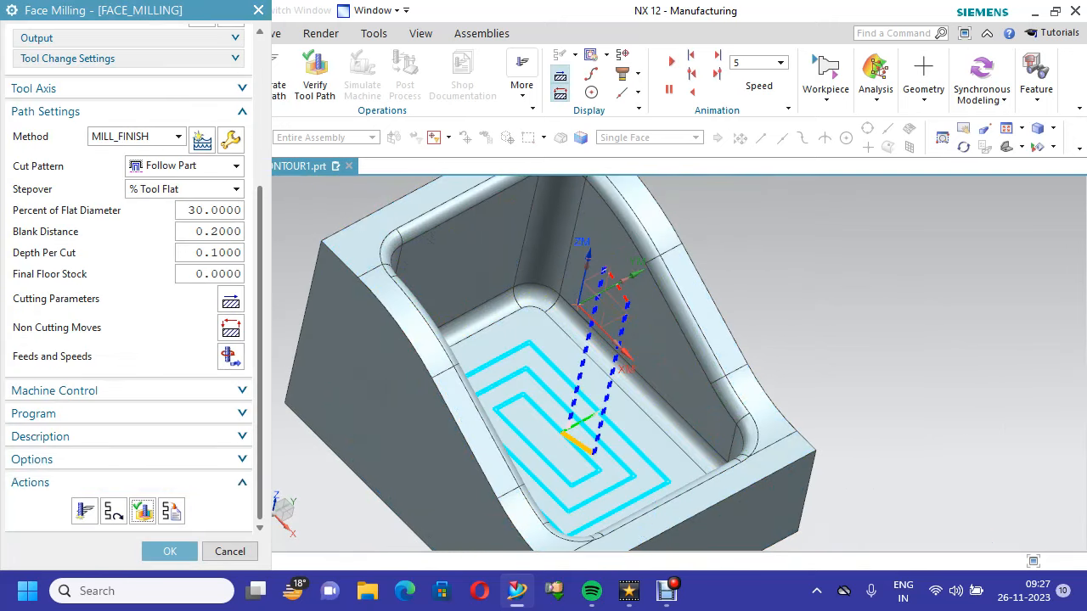
click(167, 551)
click(50, 11)
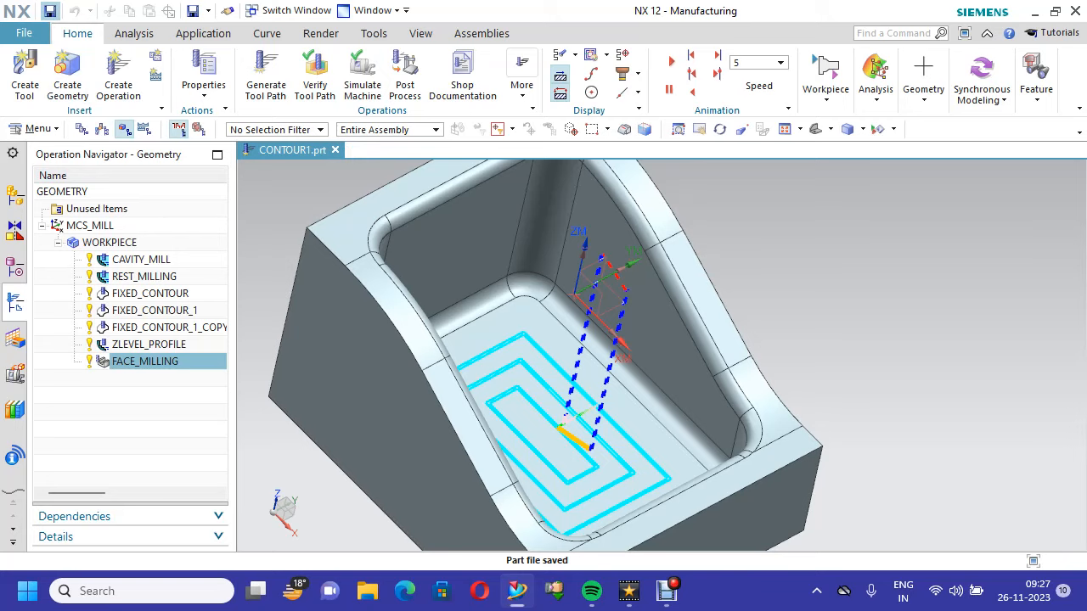
click(667, 591)
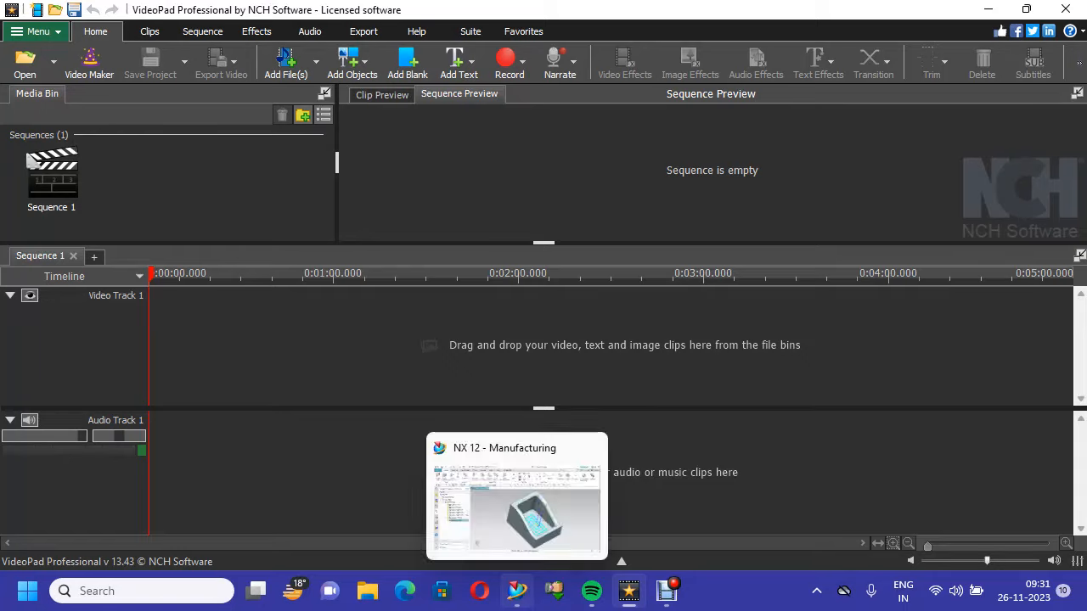
click(517, 510)
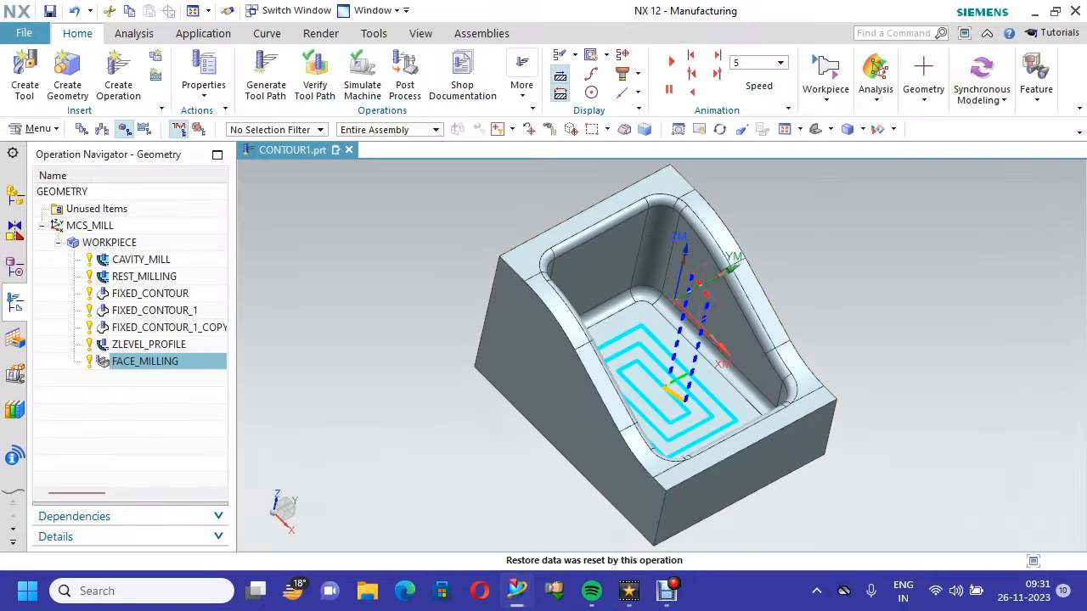
Generate the tool paths for all operations from CAVITY_MILL through FACE_MILLING and accept the paths
right_click(367, 185)
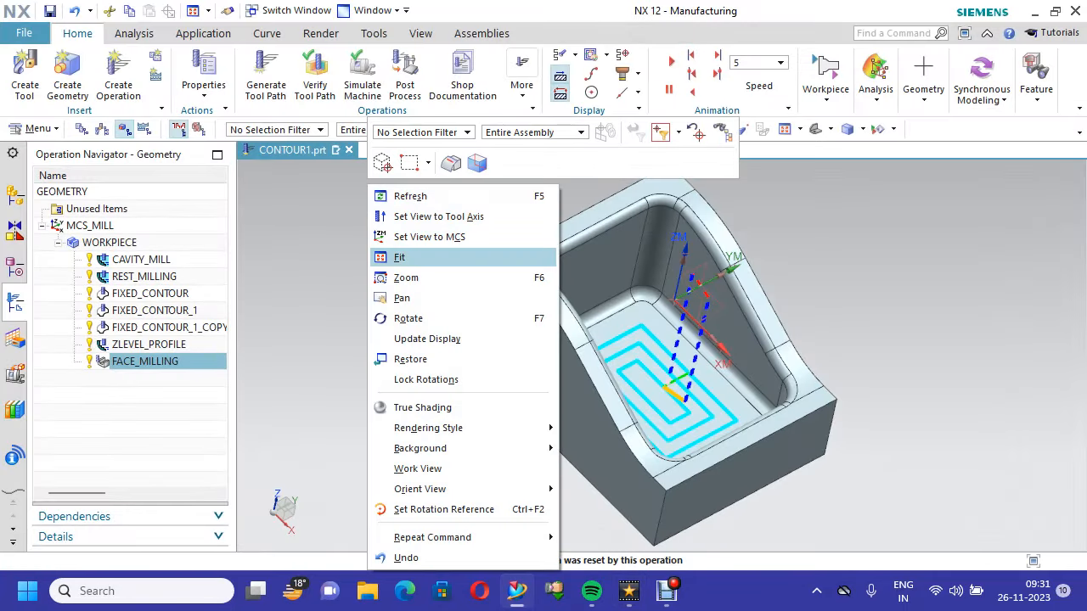
click(399, 257)
click(127, 260)
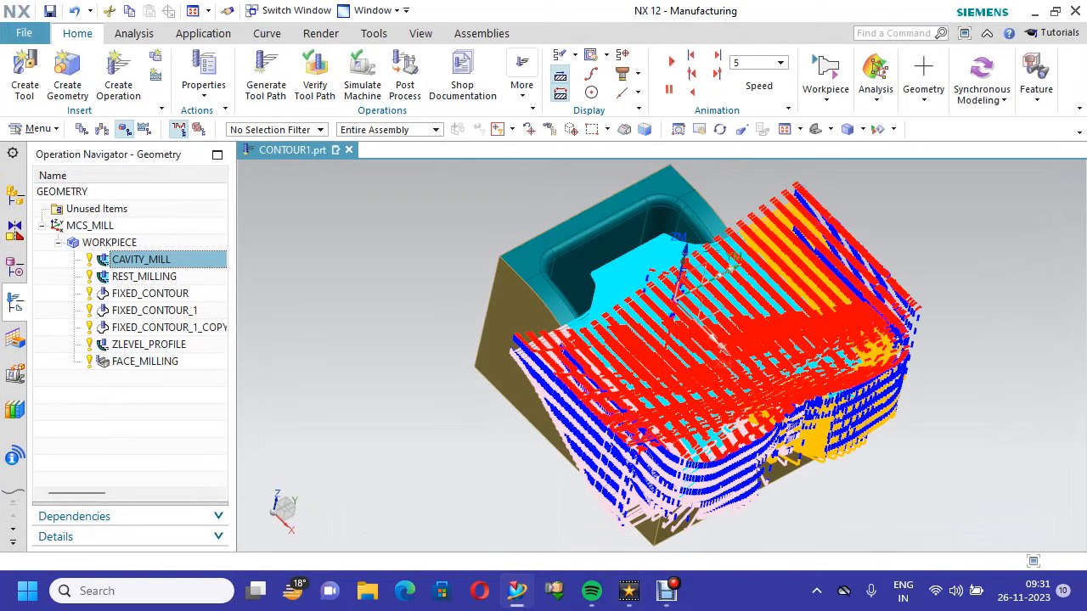
shift+click(144, 362)
right_click(195, 349)
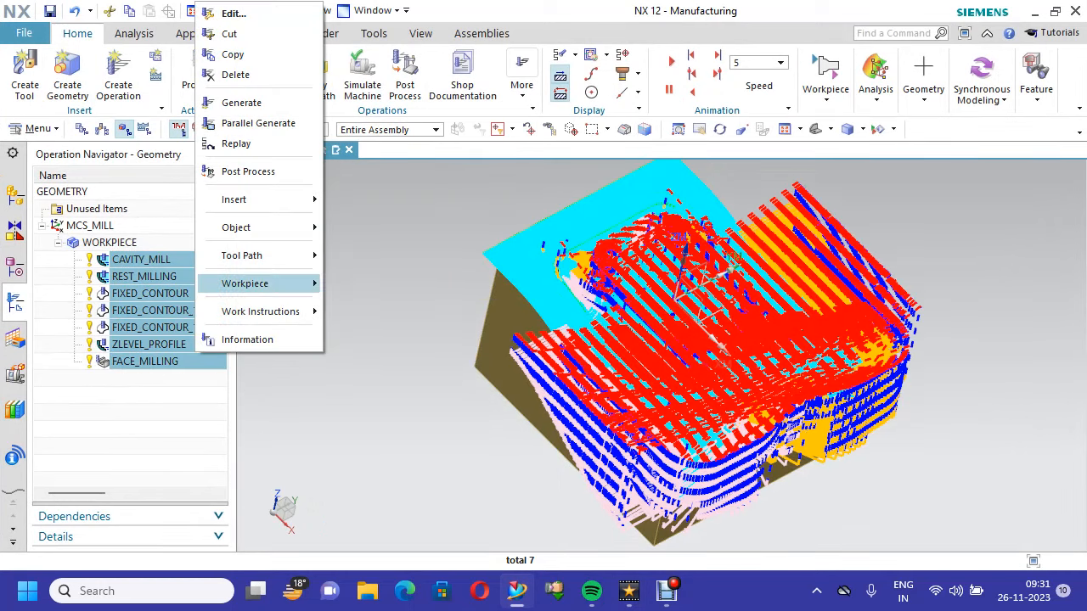
mouse_move(255, 255)
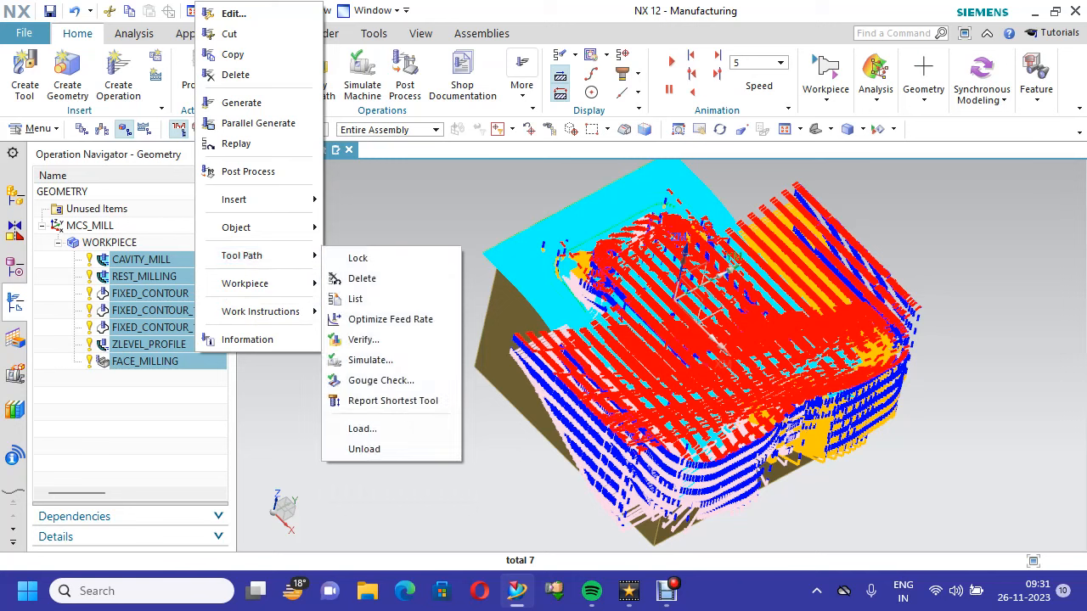
click(241, 102)
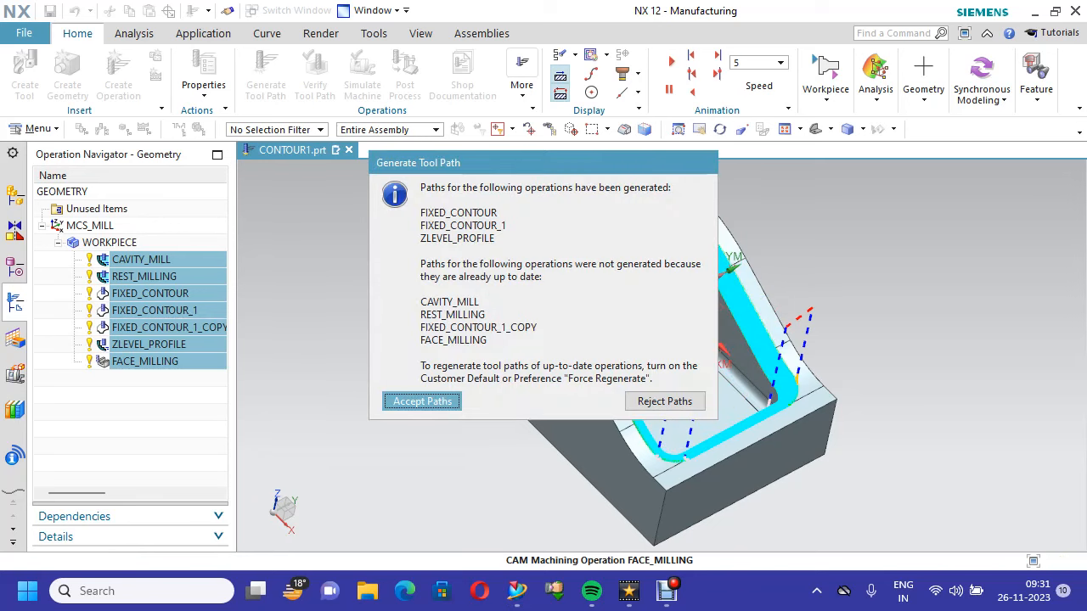
key(Return)
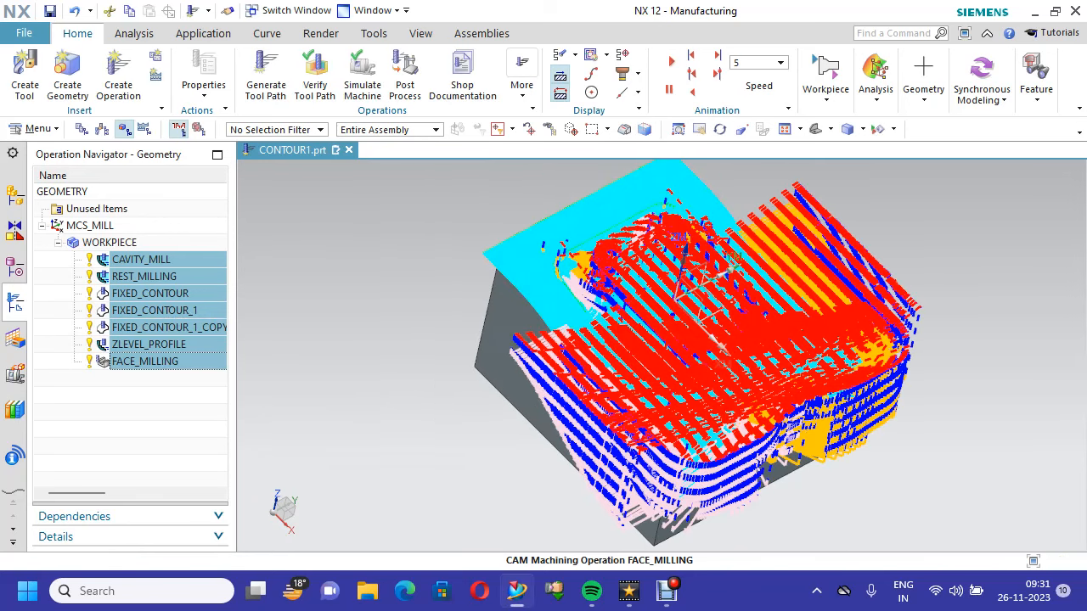
Verify all selected operations together by playing the 3D Dynamic simulation and watch the cavity roughing
right_click(179, 361)
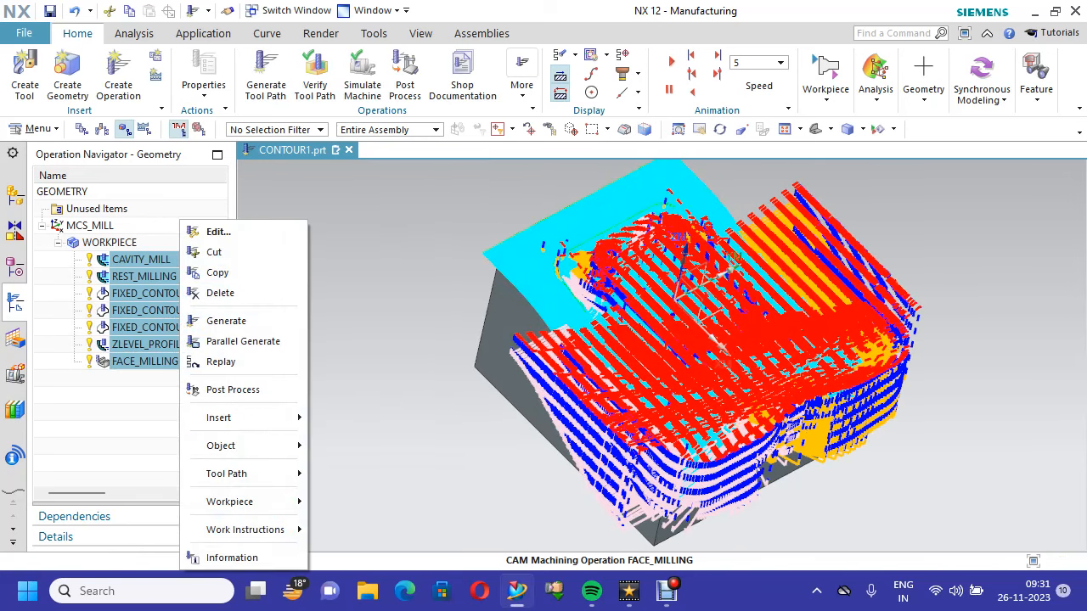
mouse_move(246, 474)
click(348, 448)
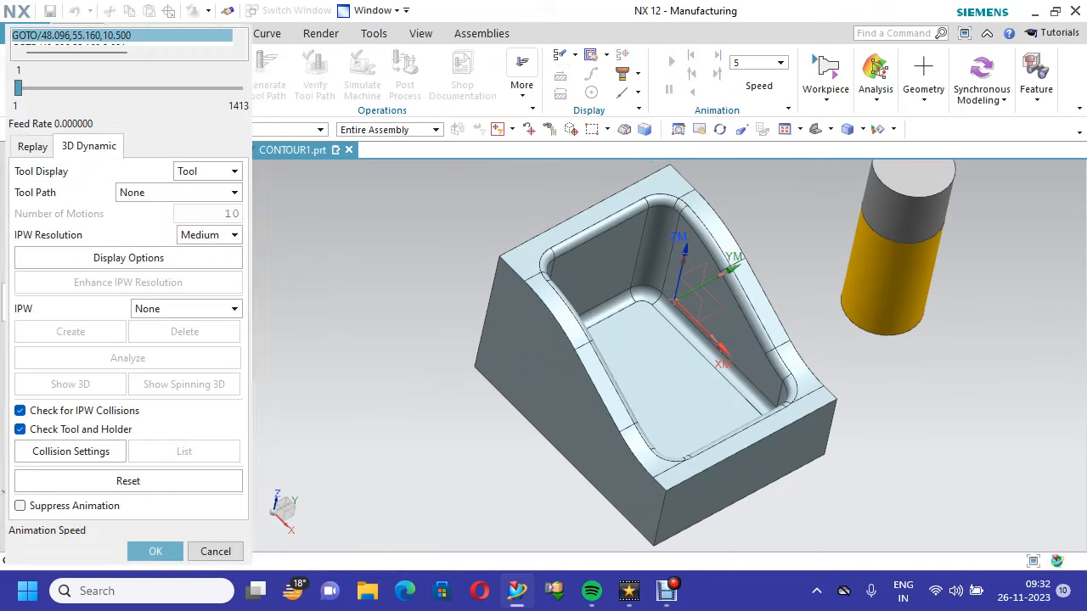
scroll(127, 382, down, 3)
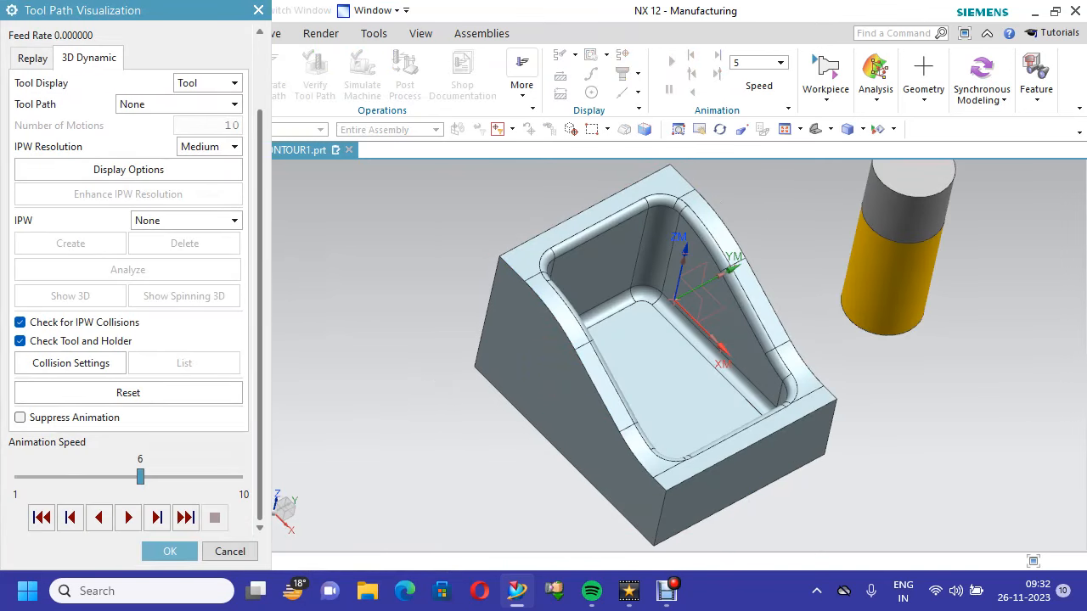
click(128, 517)
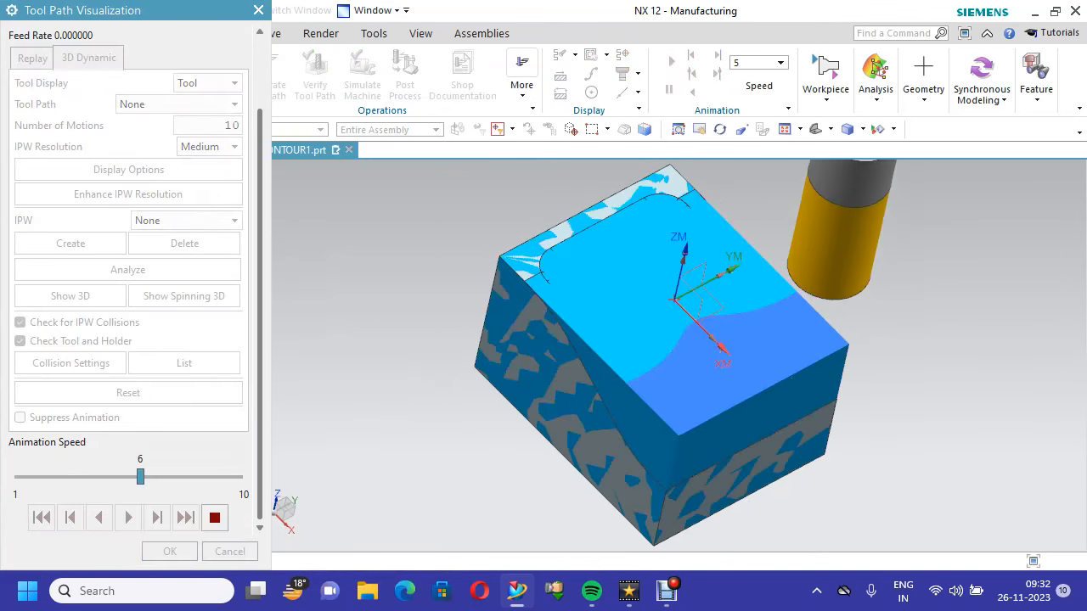
scroll(341, 360, up, 1)
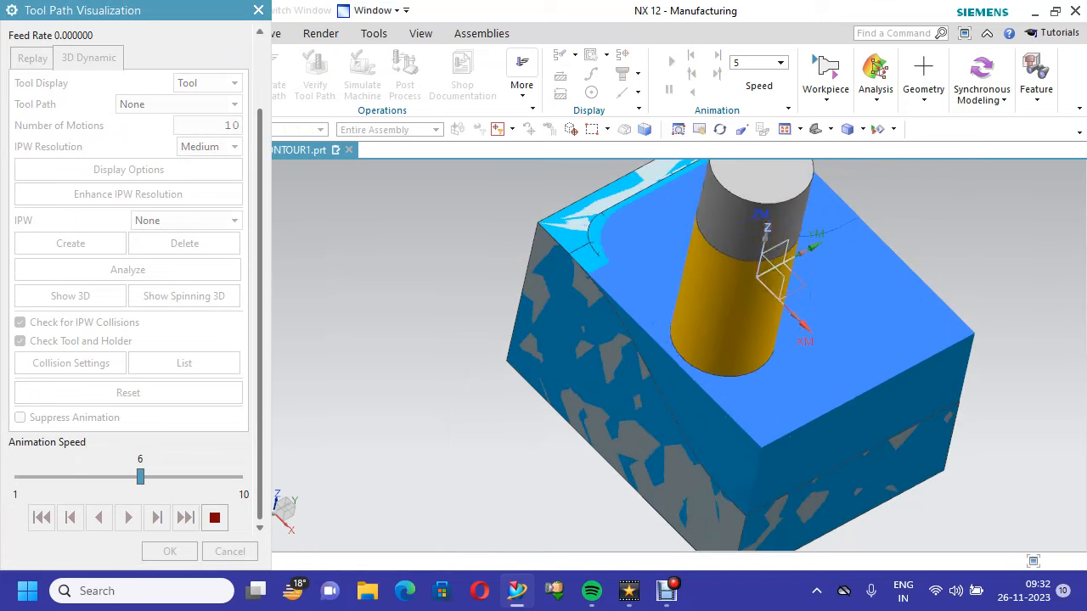
scroll(947, 352, up, 1)
scroll(945, 340, down, 2)
scroll(960, 340, up, 1)
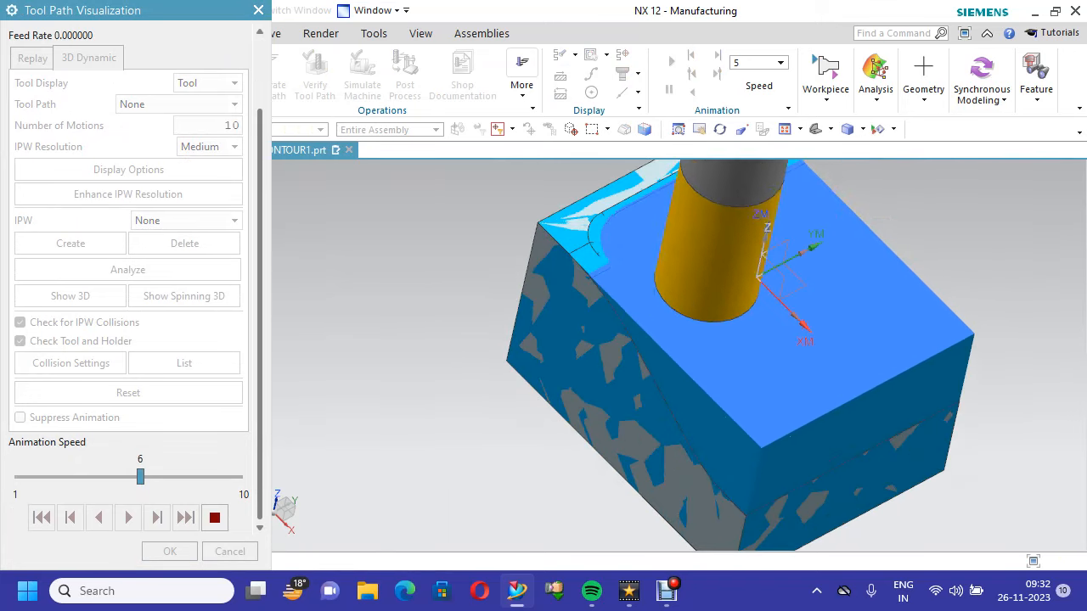
Vary the simulation's animation speed between 7 and 10, finishing at 10, and watch the remaining operations machine the cavity
click(206, 477)
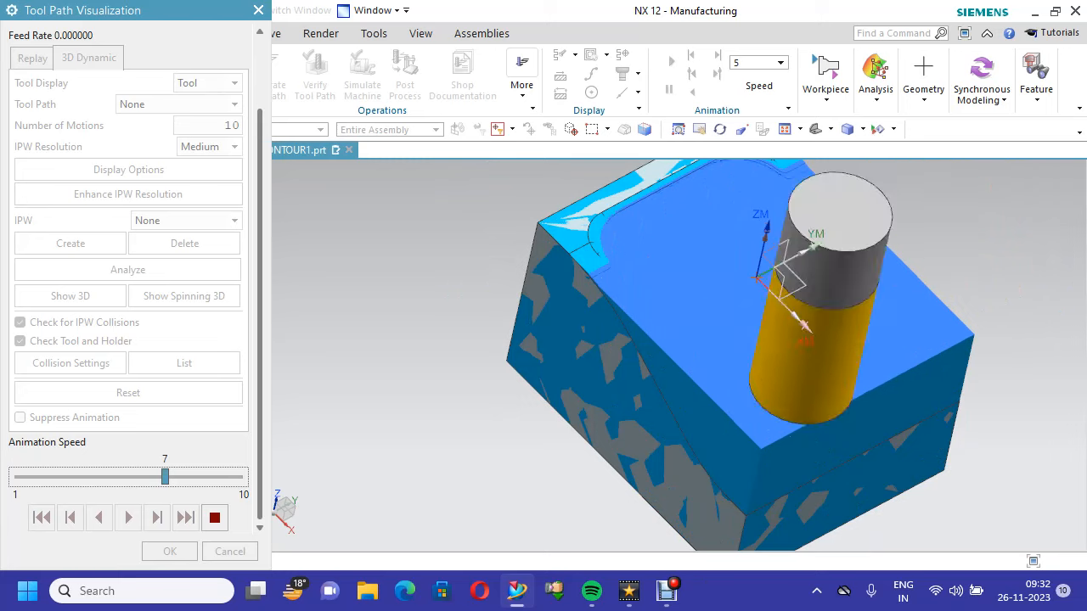
click(205, 477)
click(231, 477)
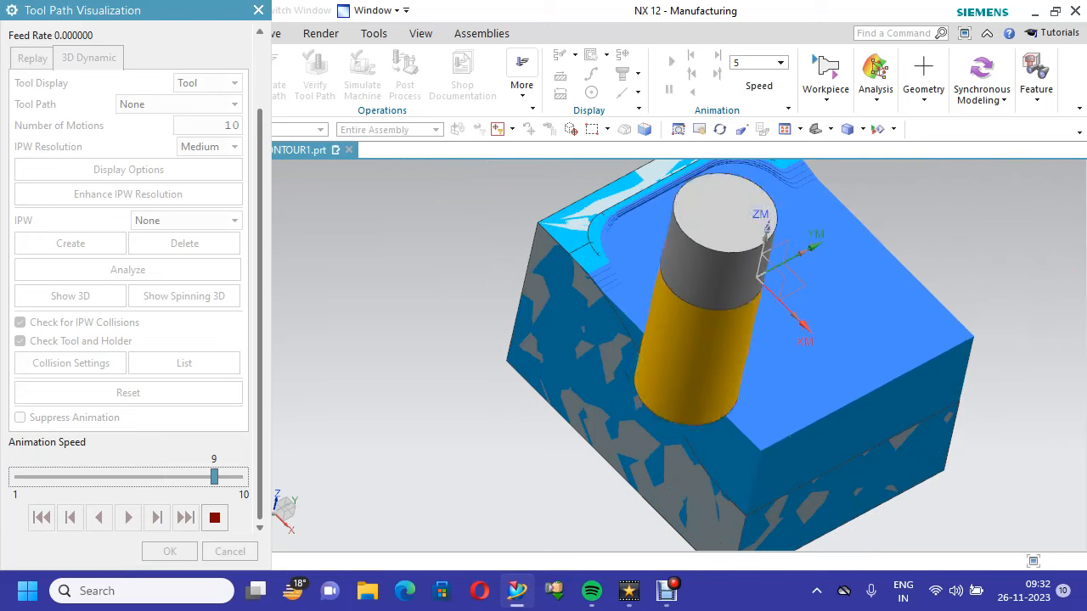
click(235, 477)
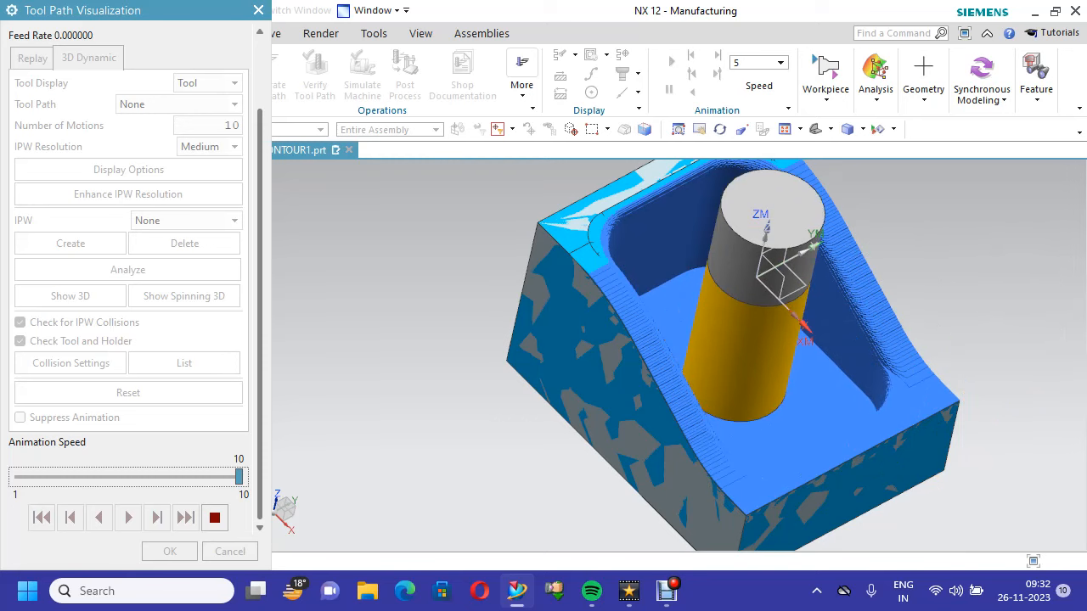
key(Left)
key(Left)
key(Left)
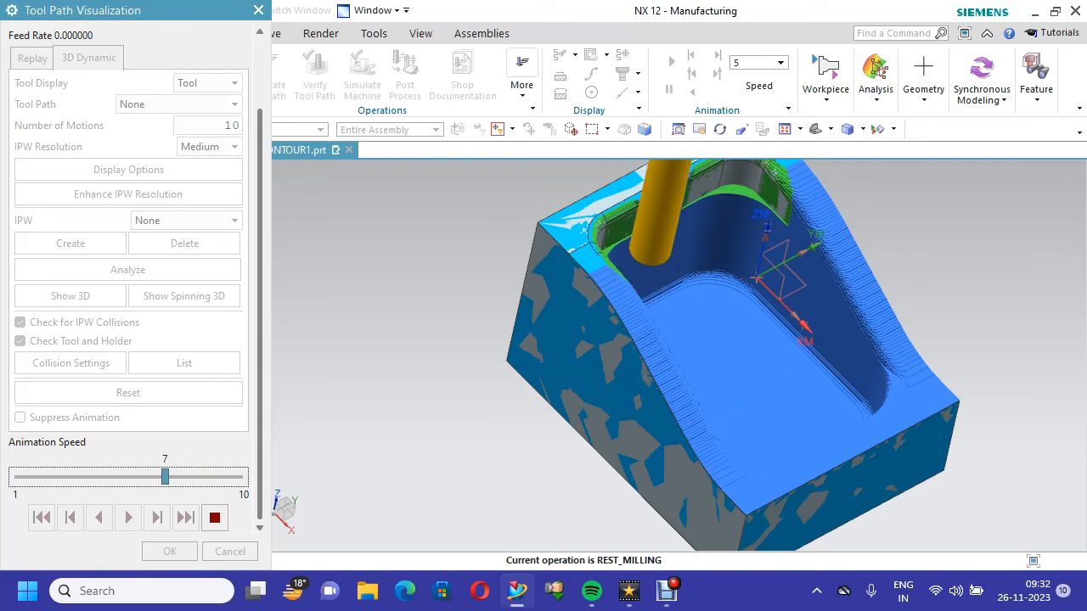
key(Right)
key(Right)
key(Right)
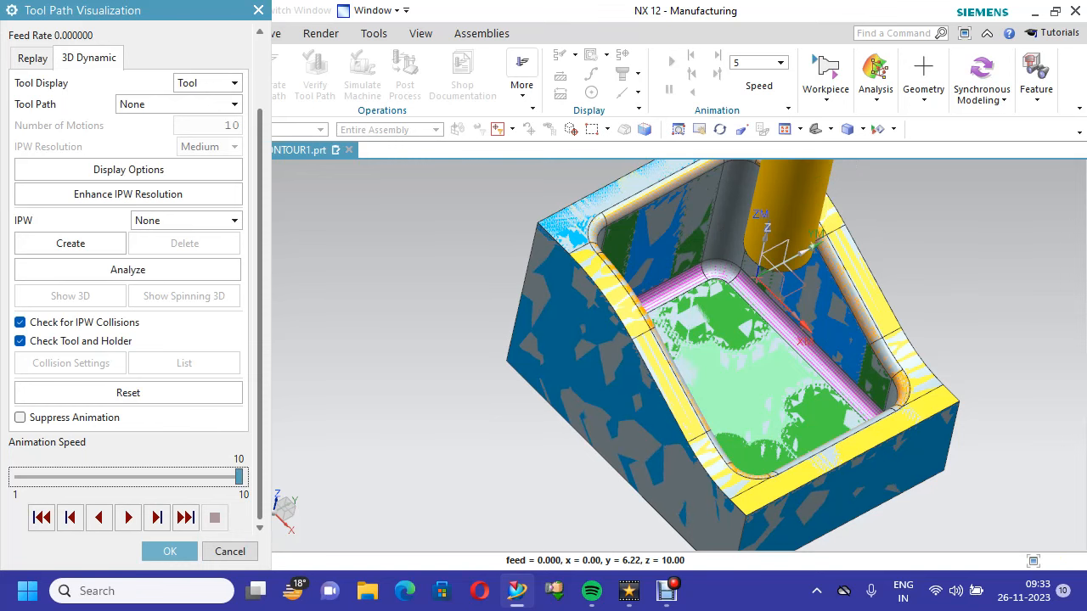
Inspect the simulated workpiece and analyze its remaining material with the color ranges
middle_drag(618, 424, 604, 316)
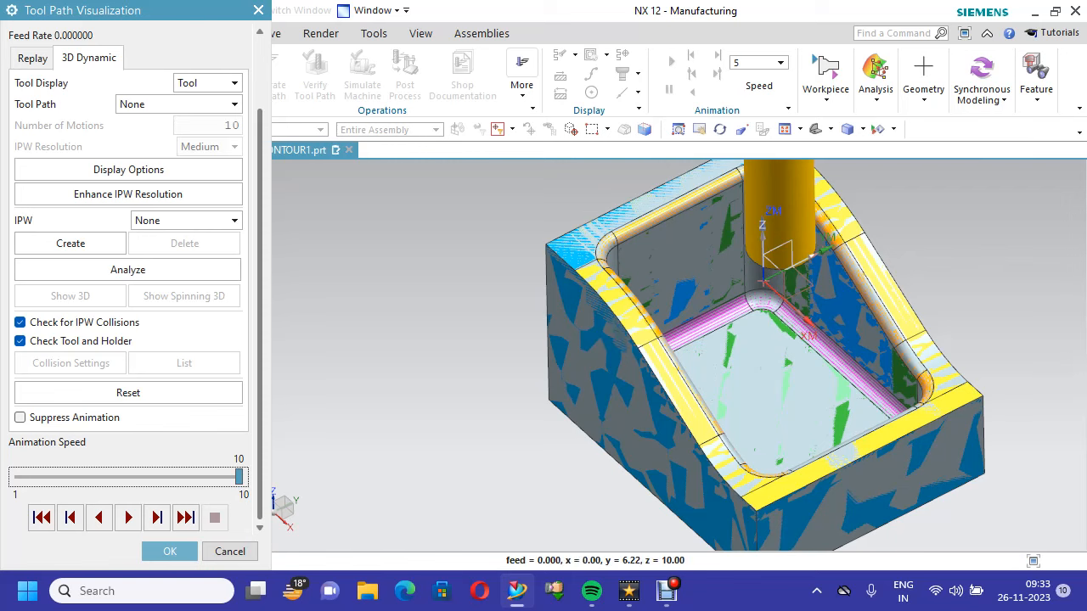
click(127, 269)
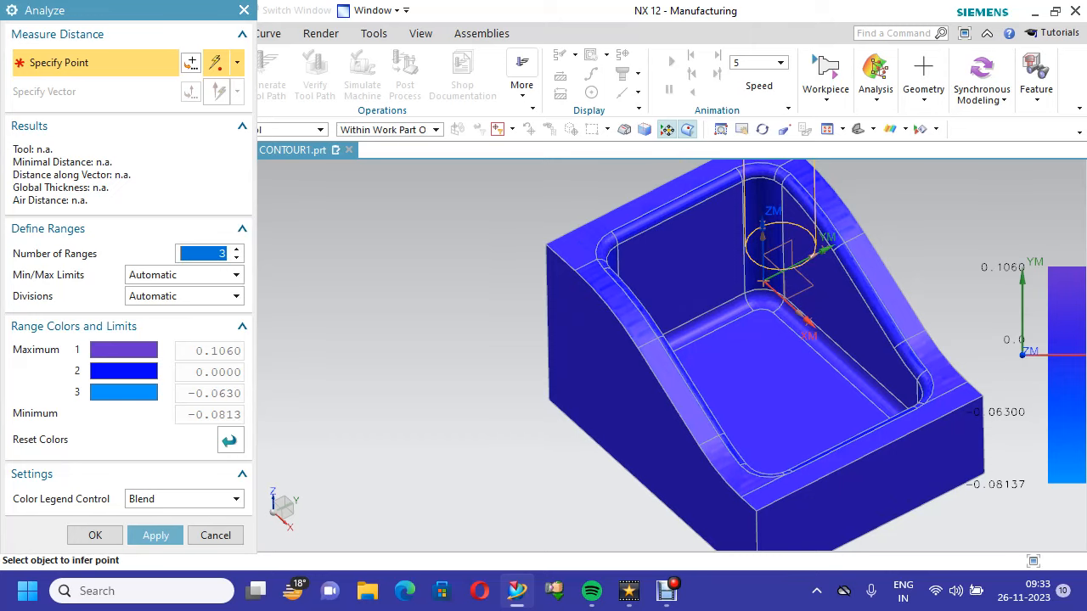
scroll(432, 329, down, 3)
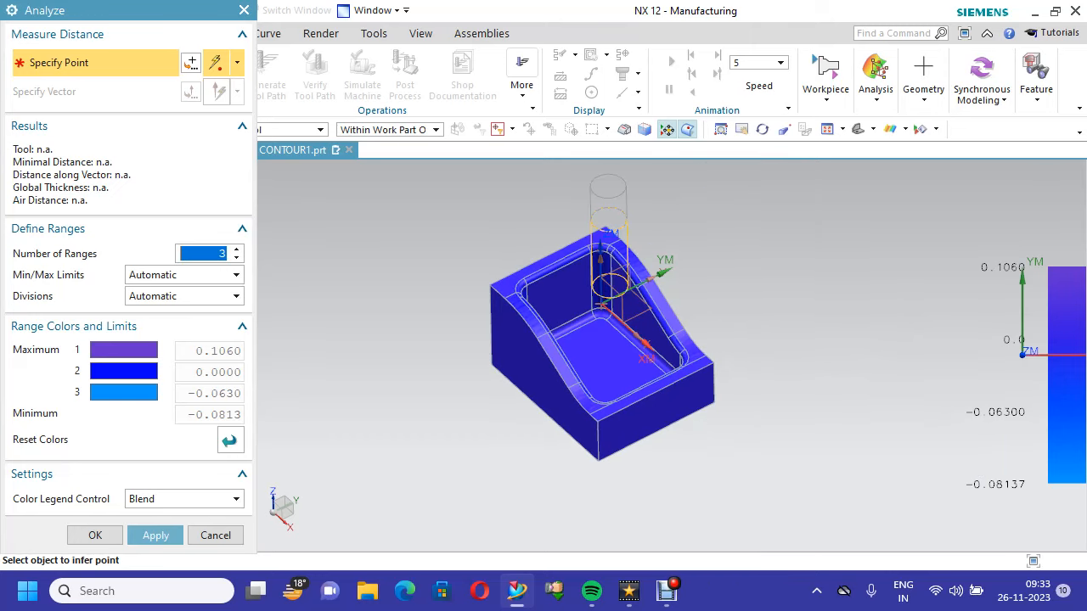
click(95, 535)
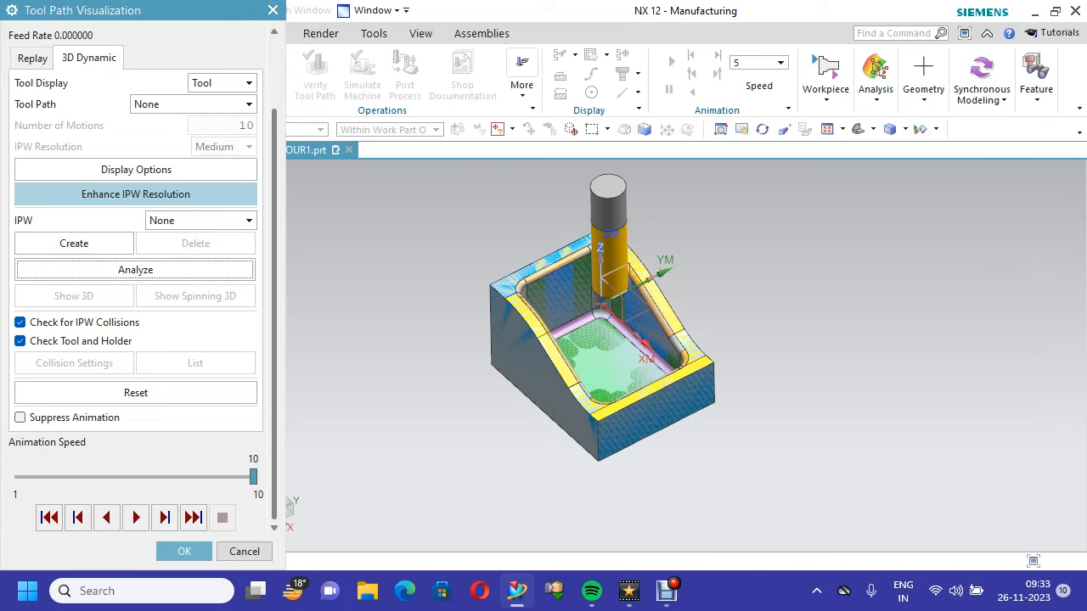
Close the tool path visualization and save the part file
click(184, 551)
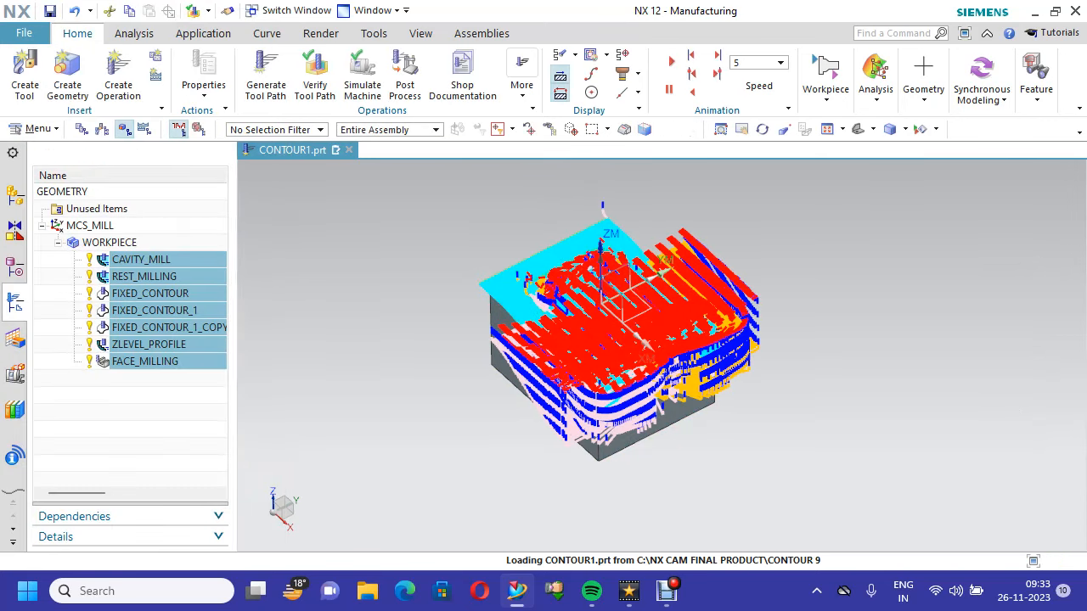
click(50, 10)
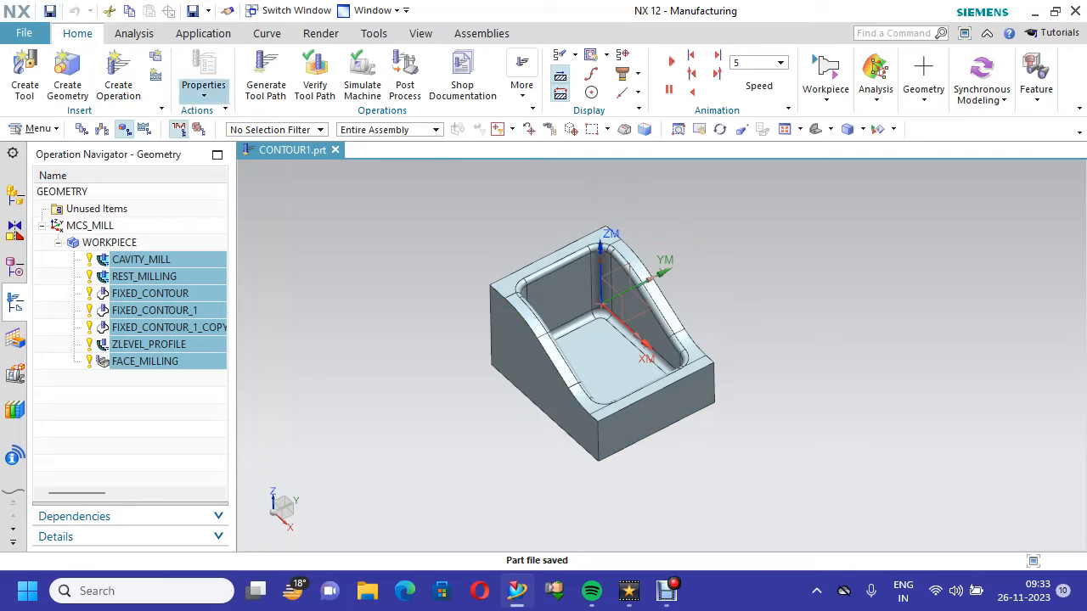
Start postprocessing the selected operations and load the mill3ax.pui postprocessor file
click(404, 77)
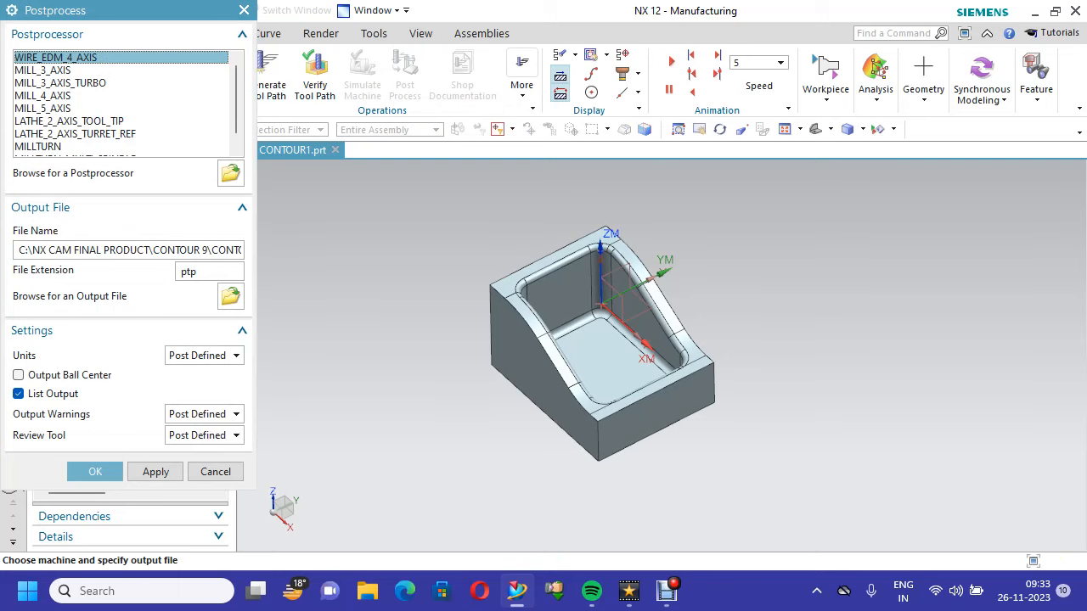
click(42, 70)
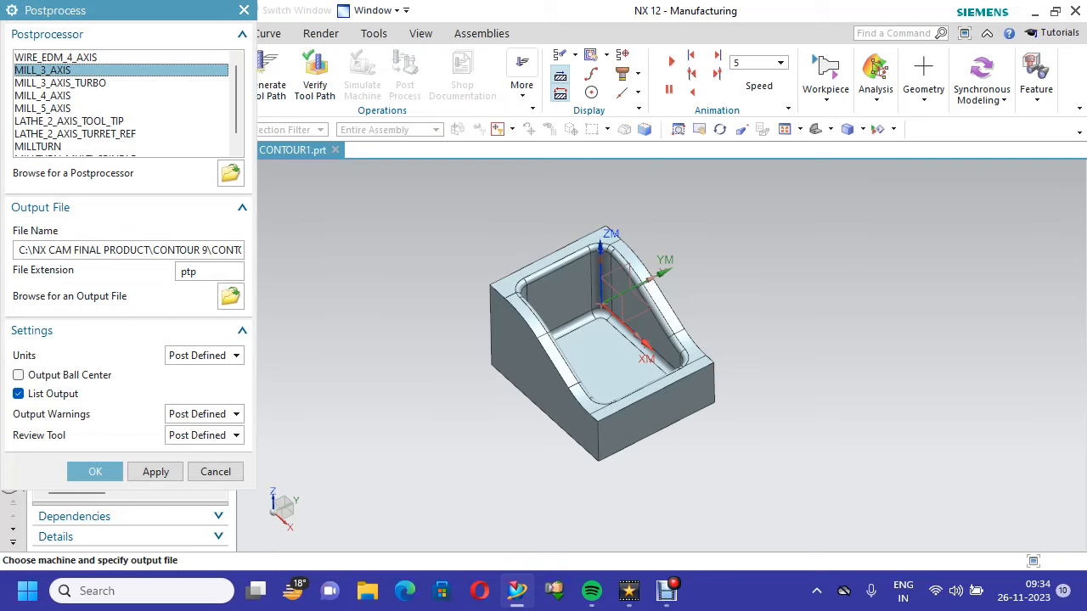
click(230, 173)
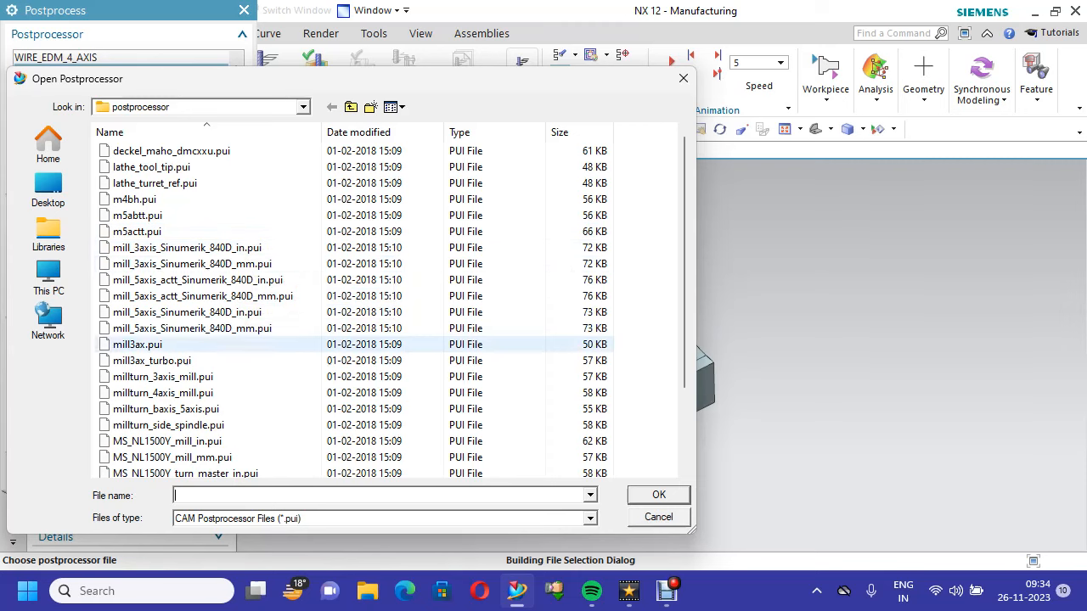
click(137, 344)
click(659, 495)
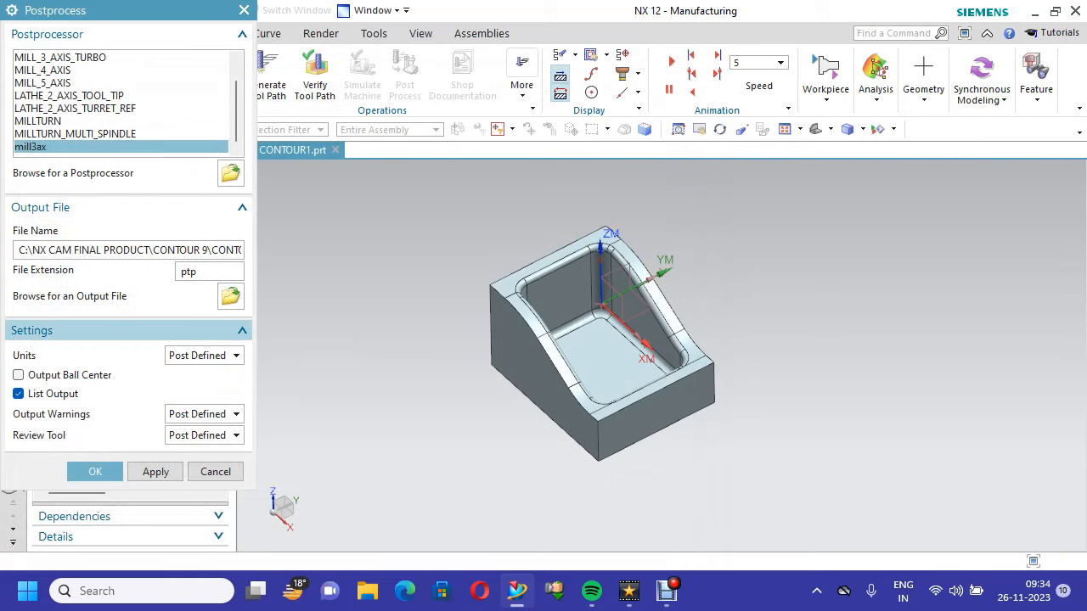
Set the output units to Metric/PART and postprocess the selected operations, accepting output of the parent program group
click(204, 355)
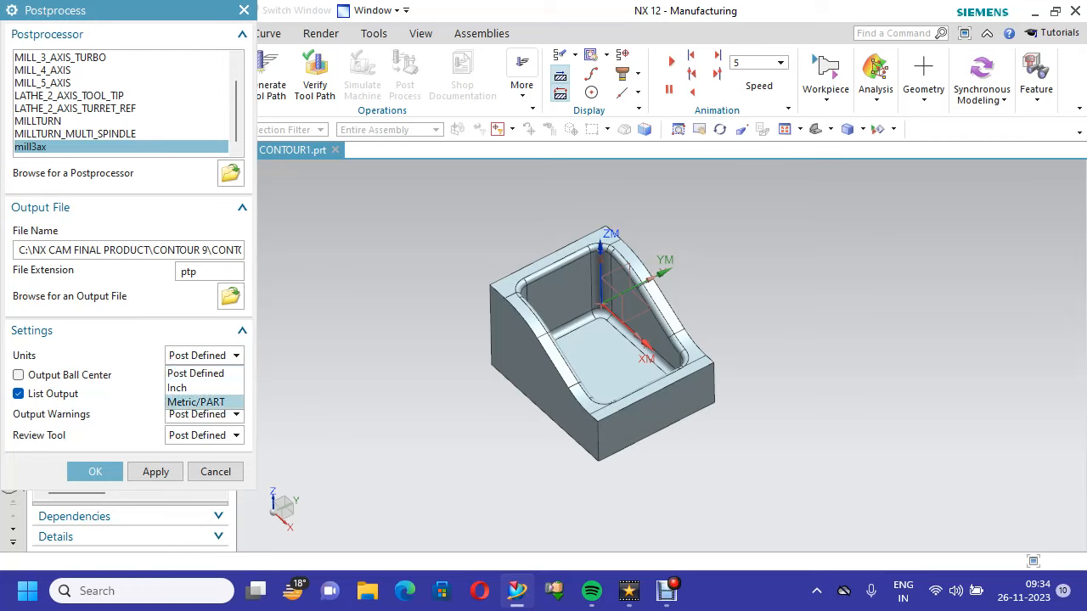
click(196, 402)
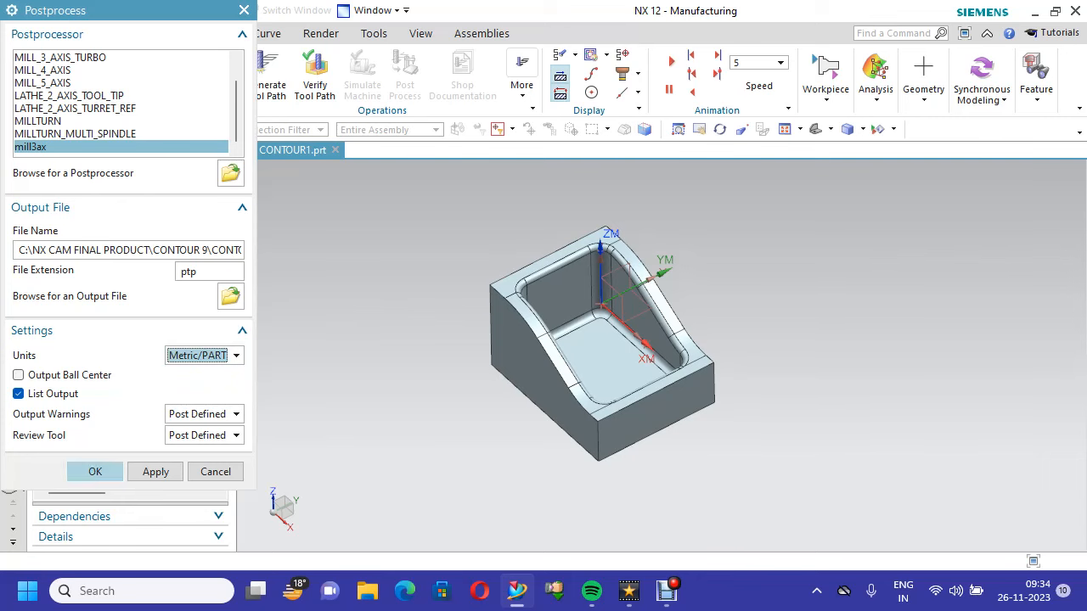
click(95, 472)
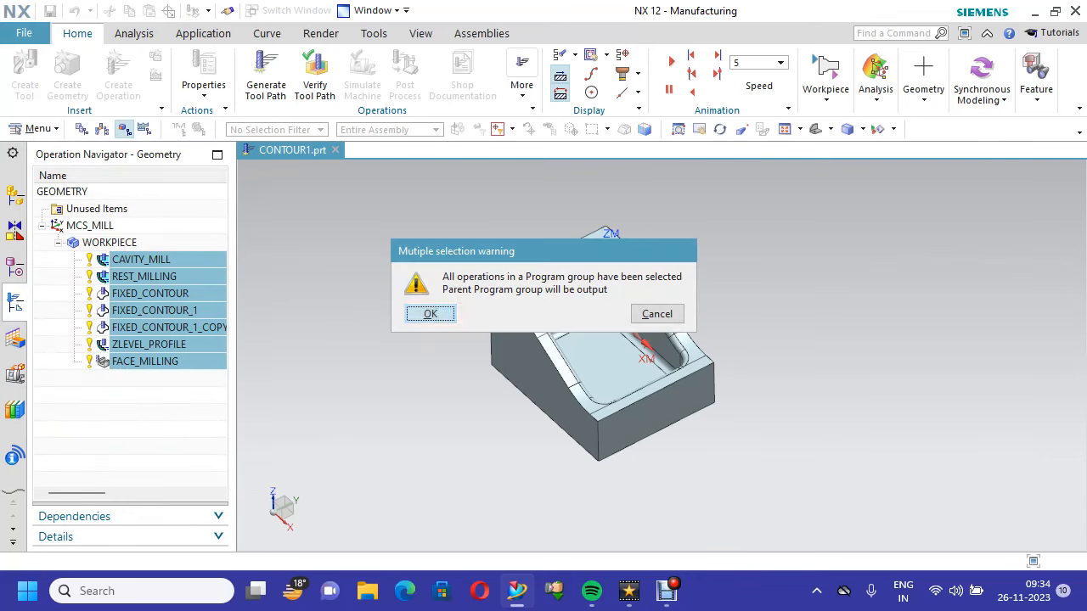
key(Return)
key(Return)
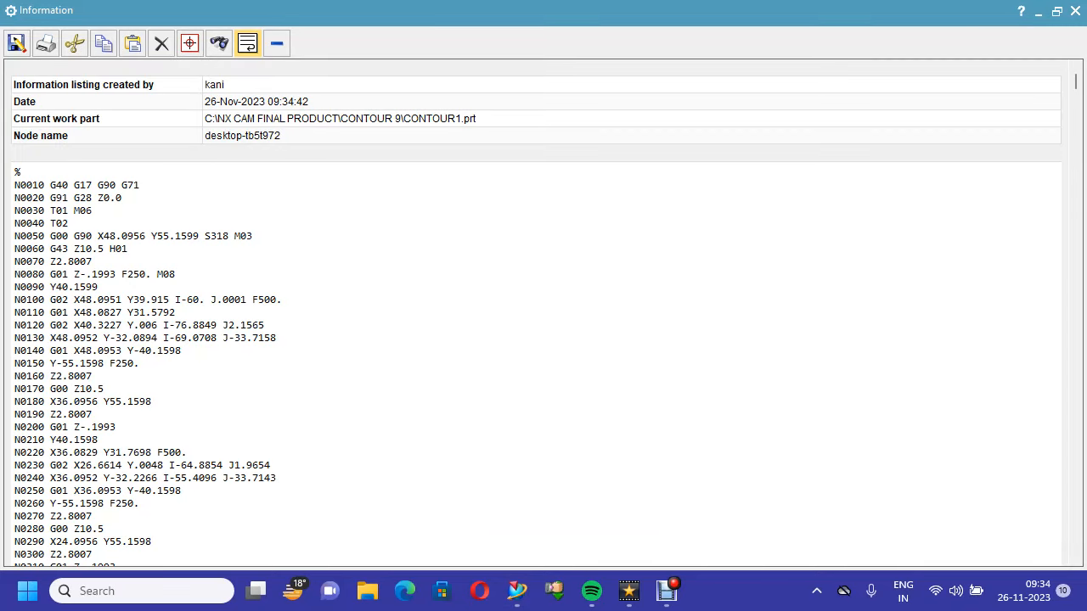
Examine the opening blocks of the generated NC code, including the setup codes, tool calls and tool length offset line
scroll(536, 311, down, 3)
scroll(535, 311, up, 3)
drag(50, 185, 68, 185)
click(92, 185)
click(140, 185)
click(127, 249)
scroll(535, 313, down, 8)
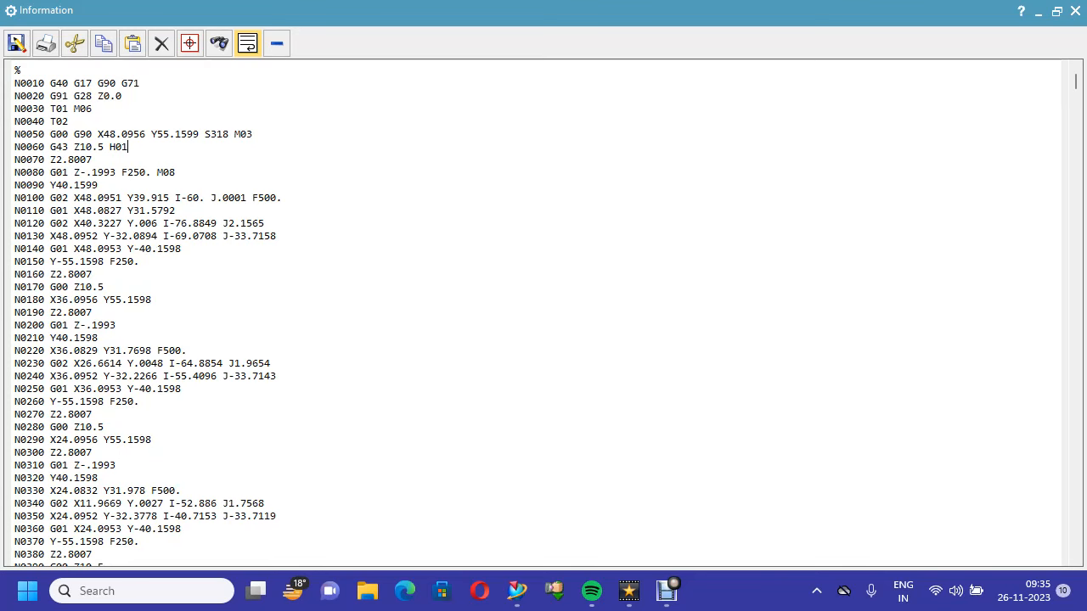
scroll(535, 313, down, 1)
scroll(536, 313, up, 10)
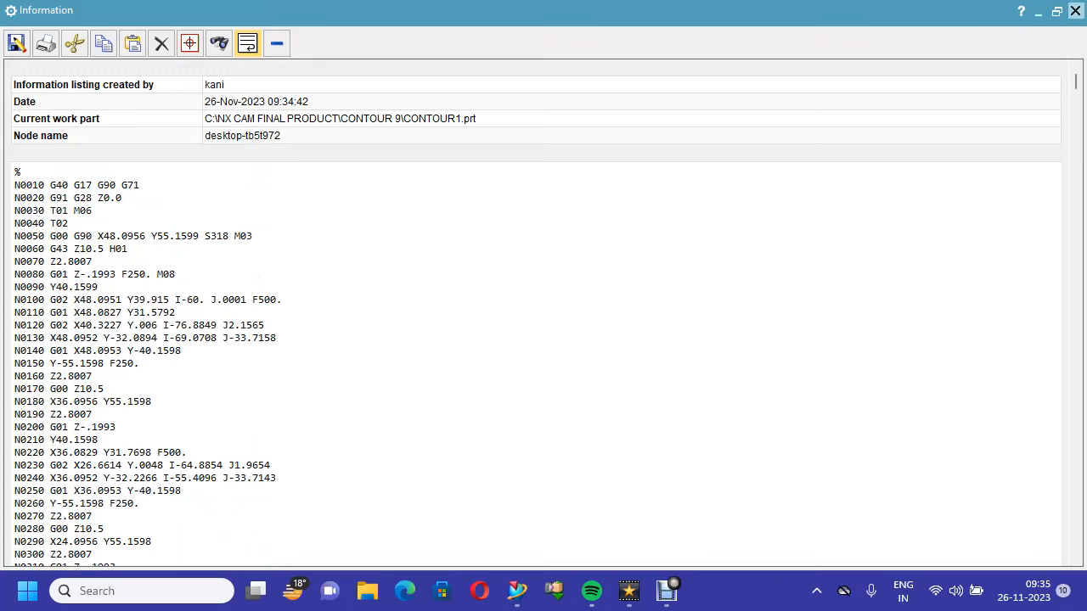
Close the NC code listing and save the part file
click(1075, 10)
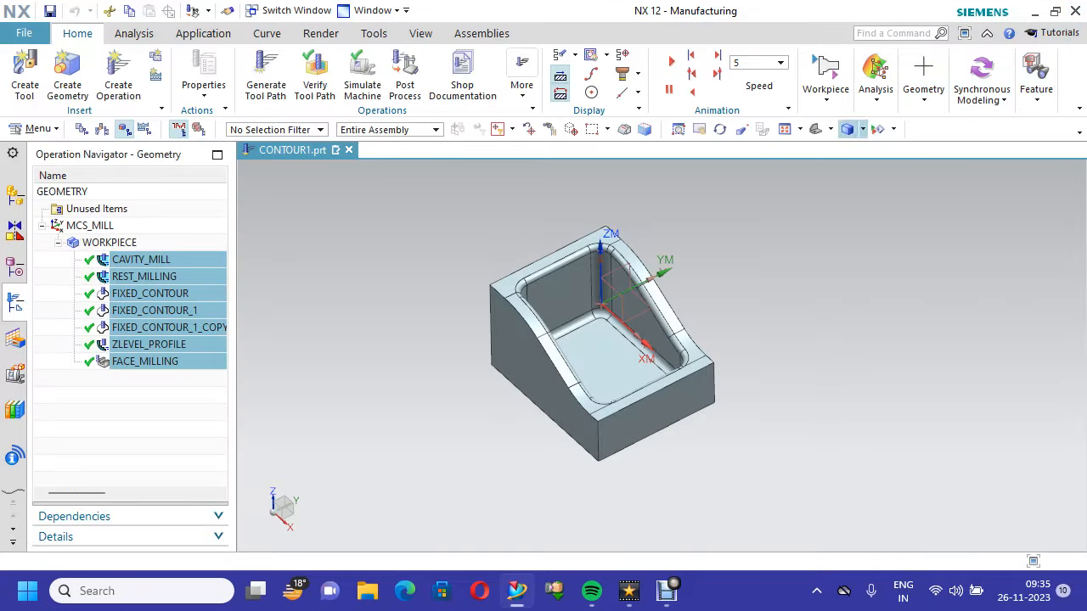
key(ctrl+s)
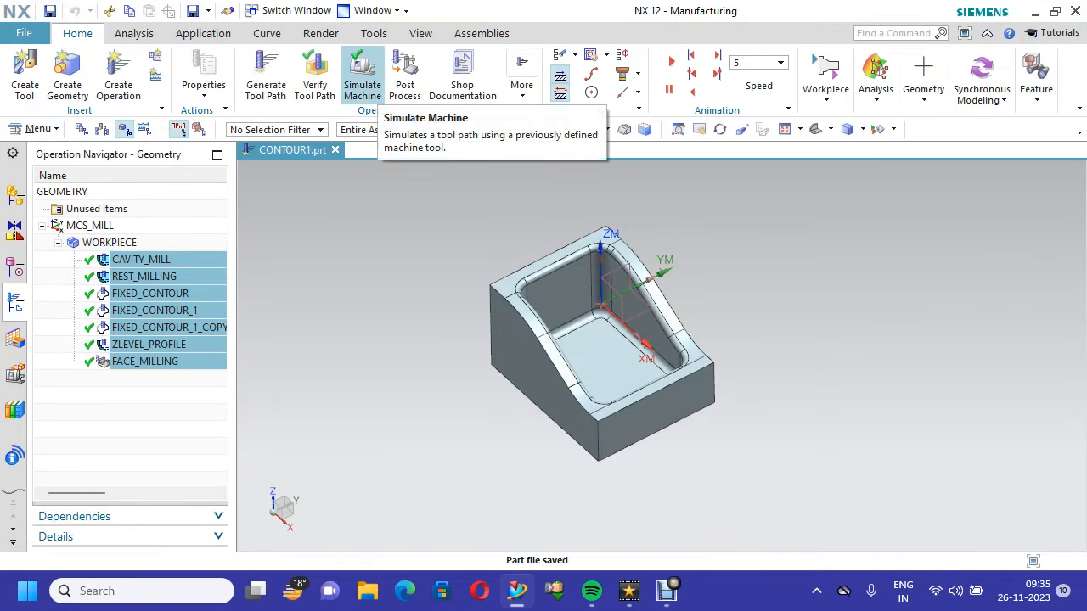
Retrieve the sim01_mill_3ax_tnc machine from the library's MILL class for the generic machine
click(363, 81)
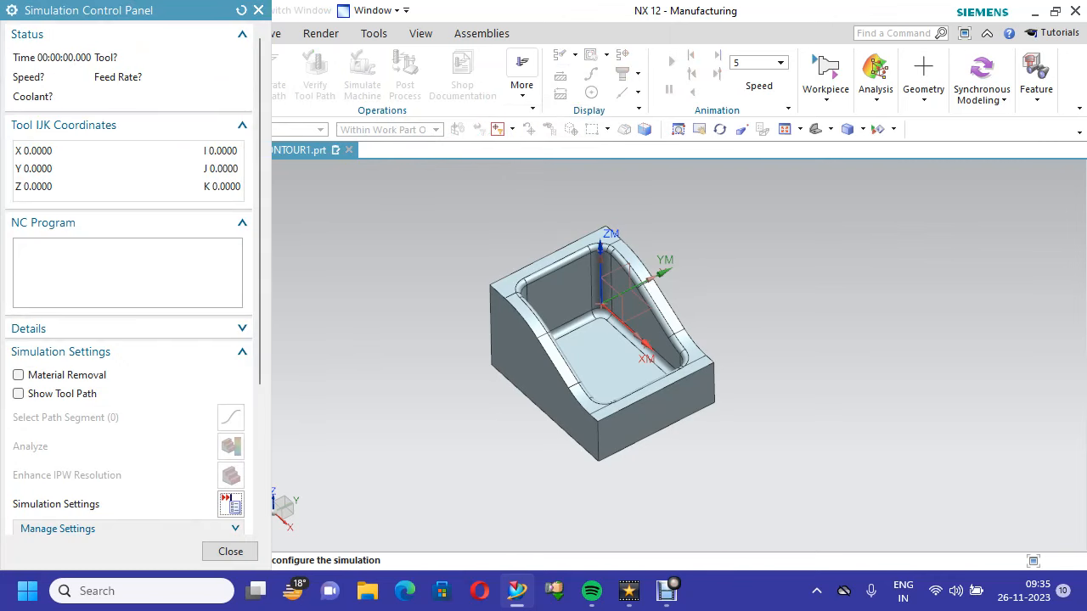
click(259, 10)
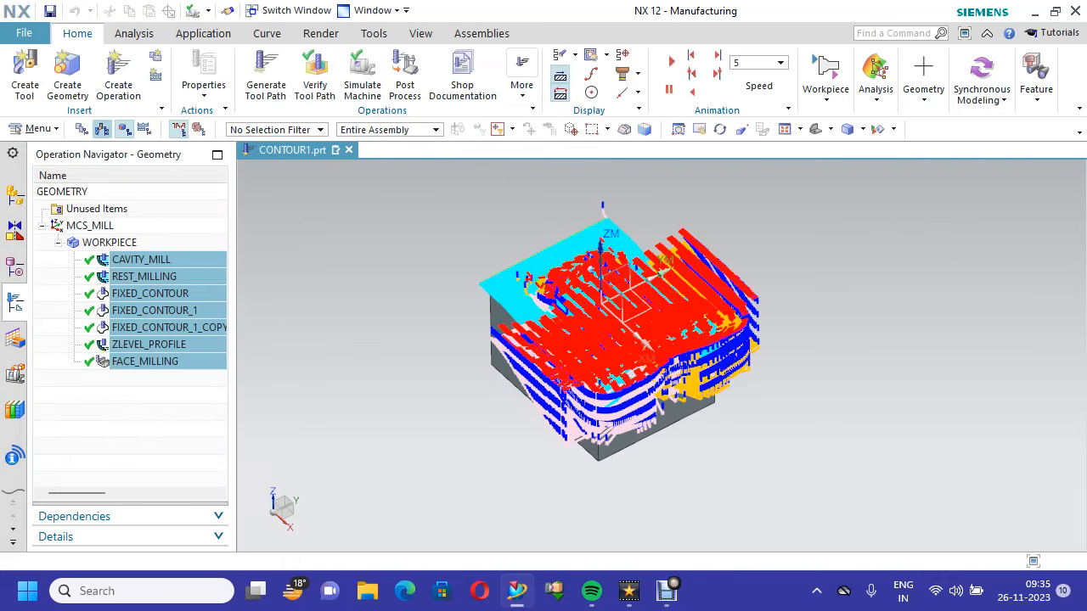
click(102, 129)
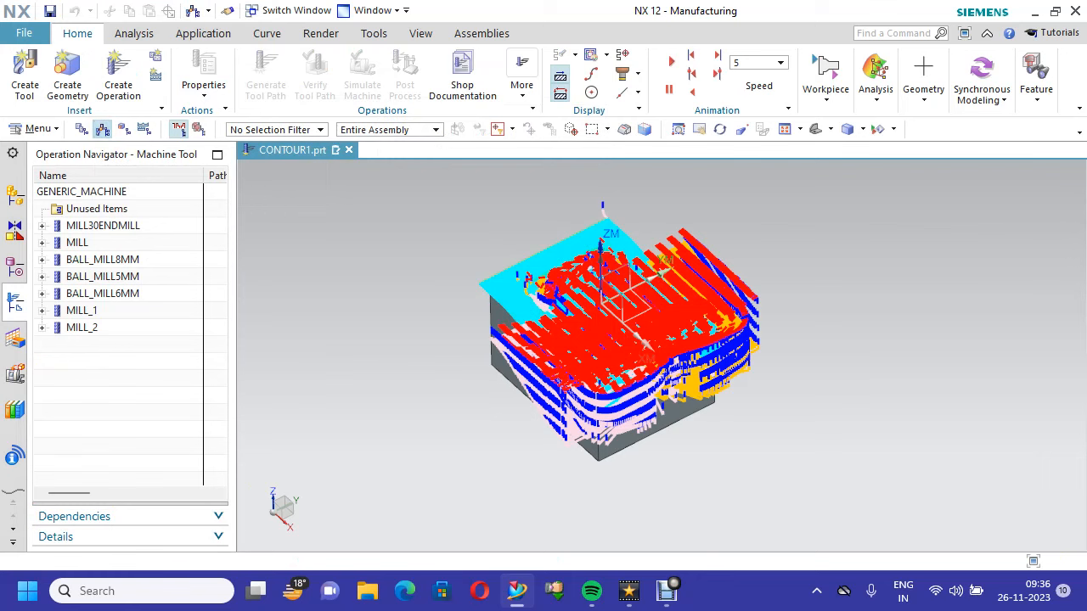
right_click(108, 192)
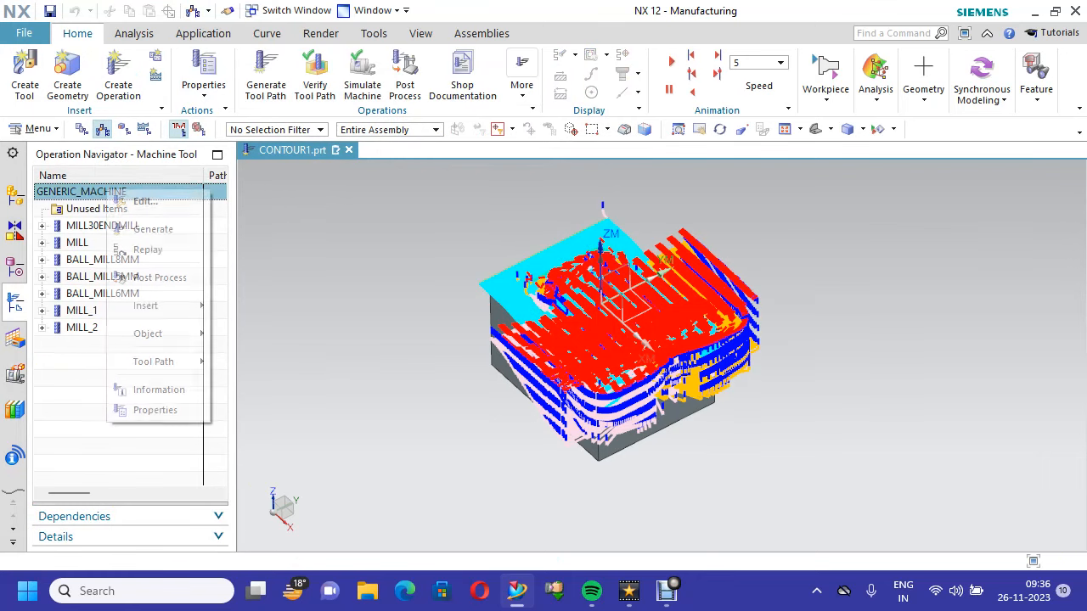
click(146, 201)
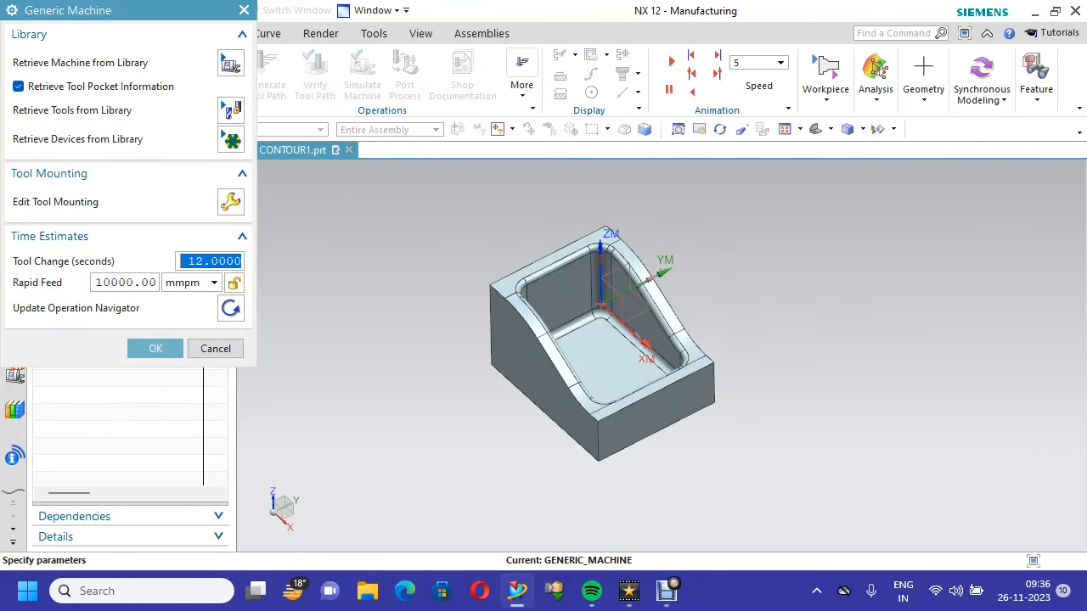
click(230, 62)
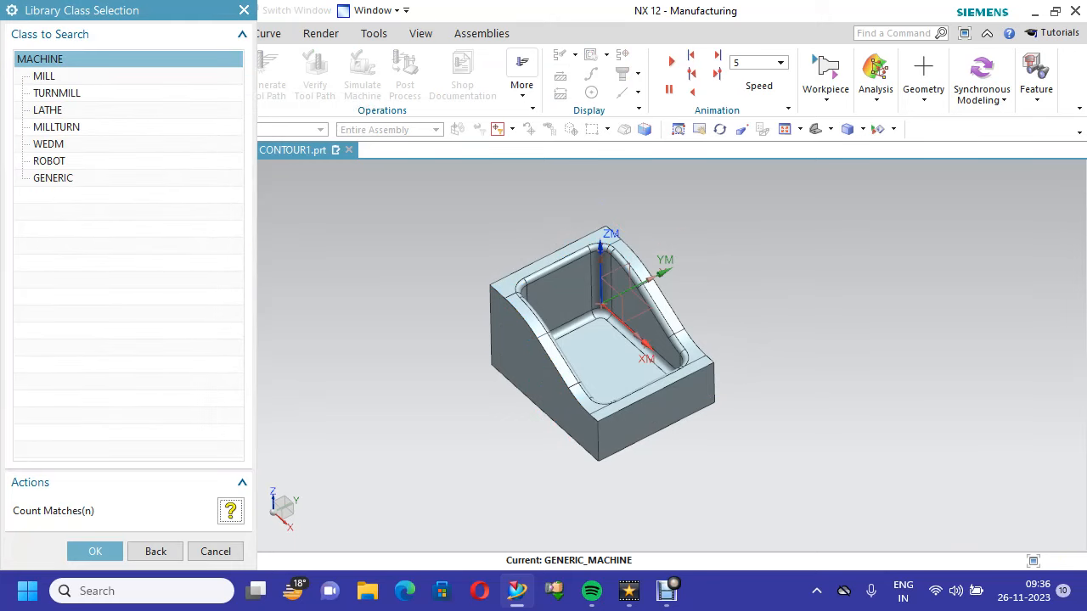
click(44, 77)
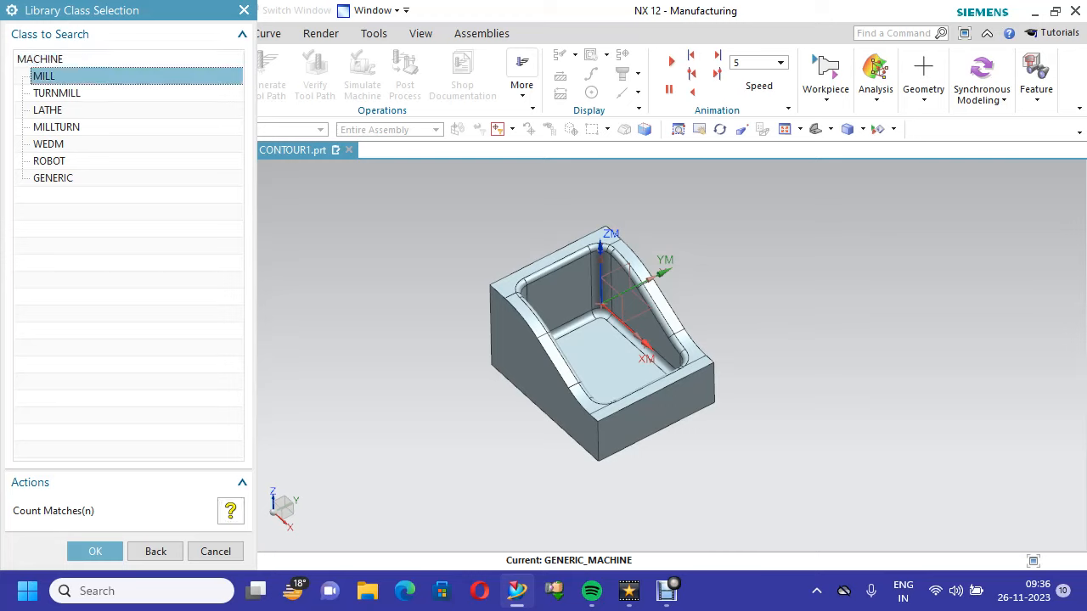
click(95, 552)
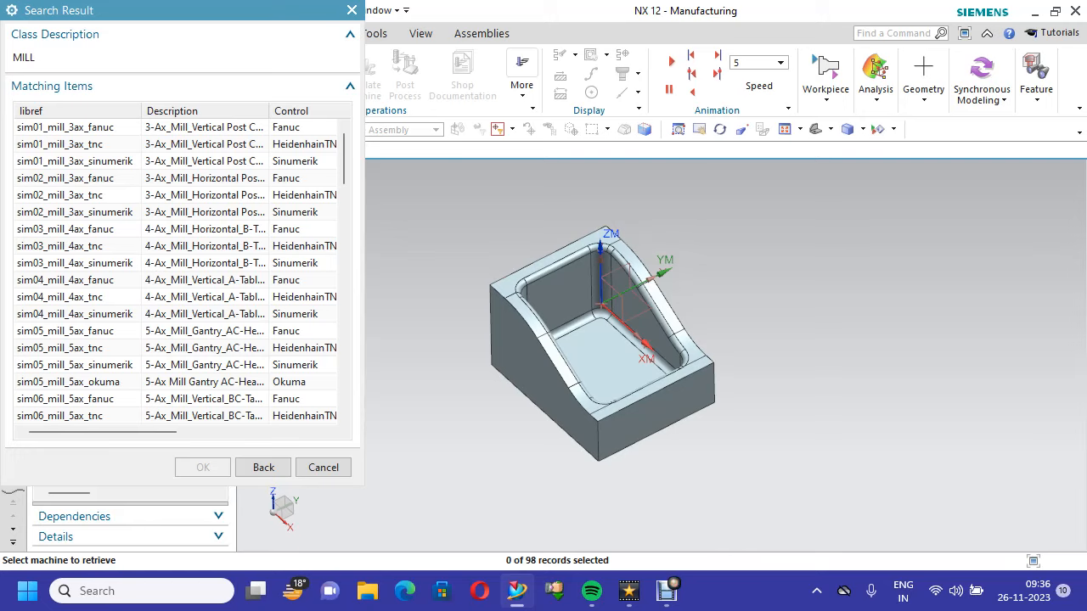
click(90, 144)
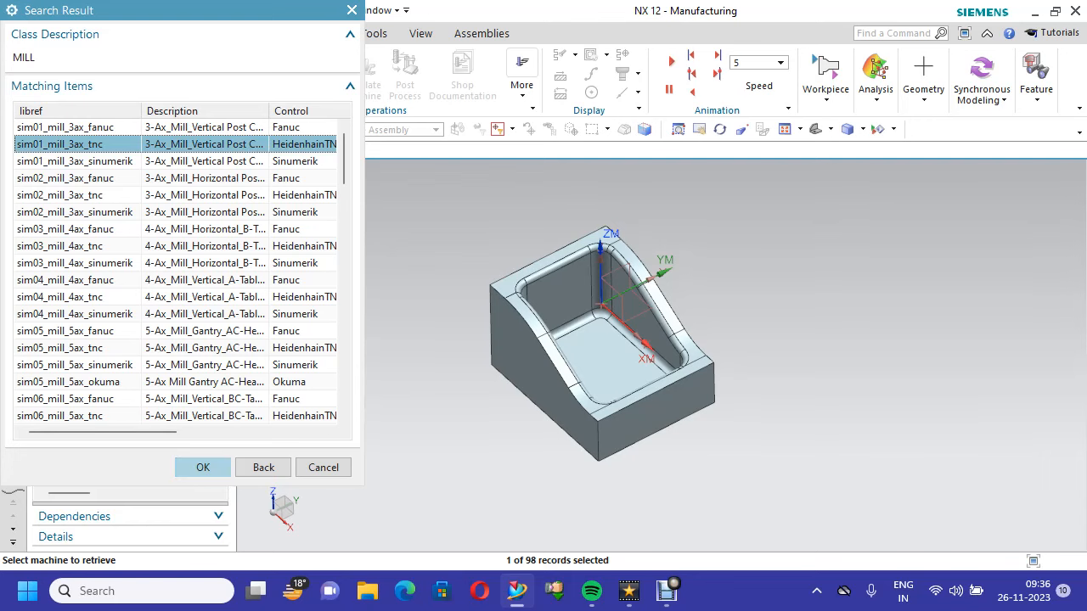
click(203, 467)
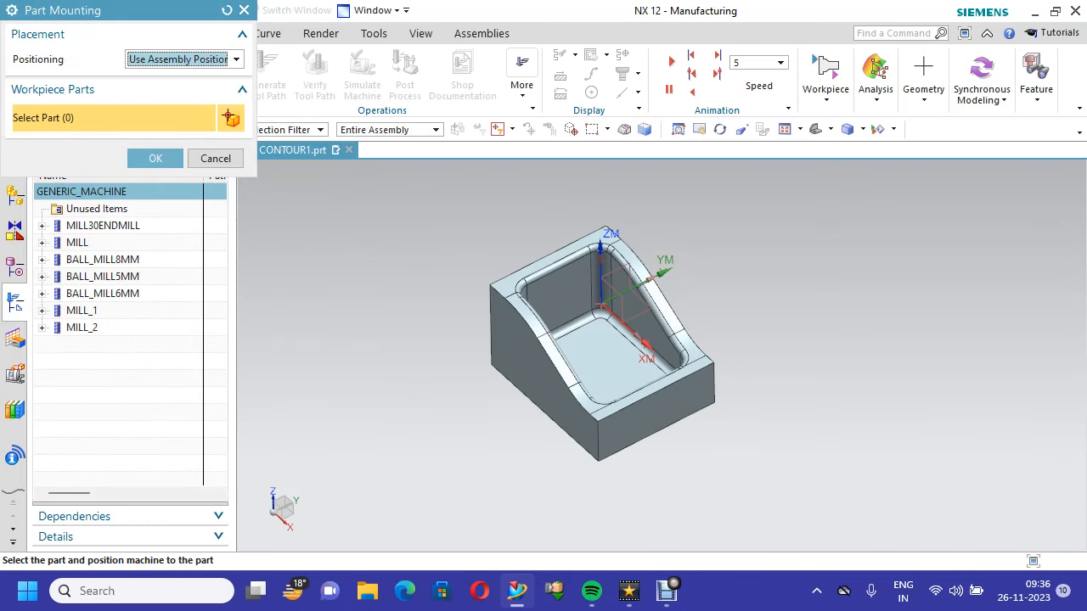
Mount the part on the machine using a part mount junction at its lower corner, X -50, Y -40, Z -60, and accept the machine
click(184, 59)
click(178, 90)
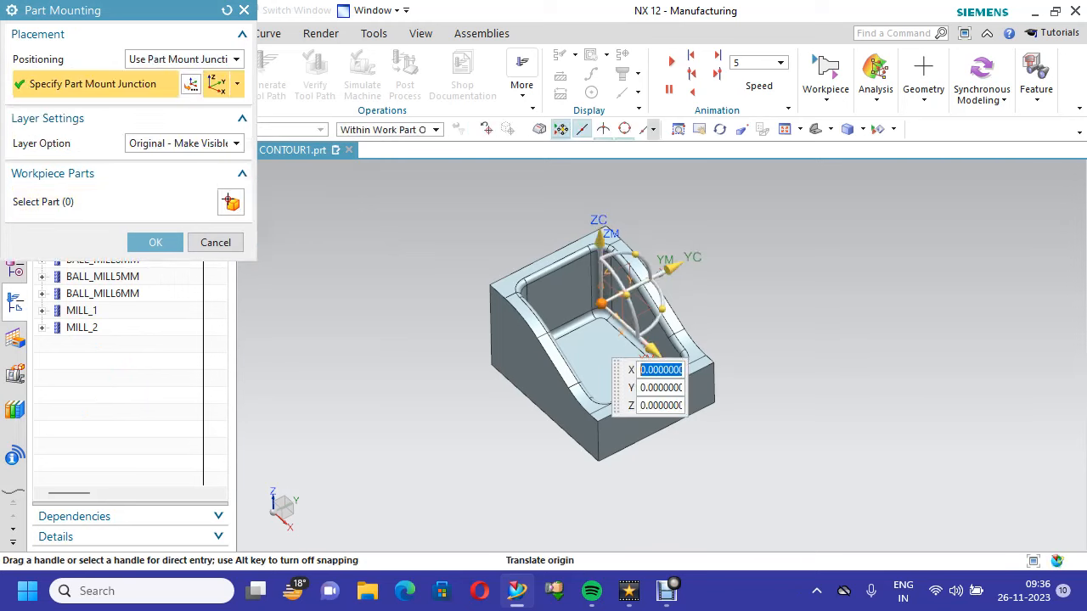
scroll(472, 422, up, 3)
scroll(472, 422, down, 2)
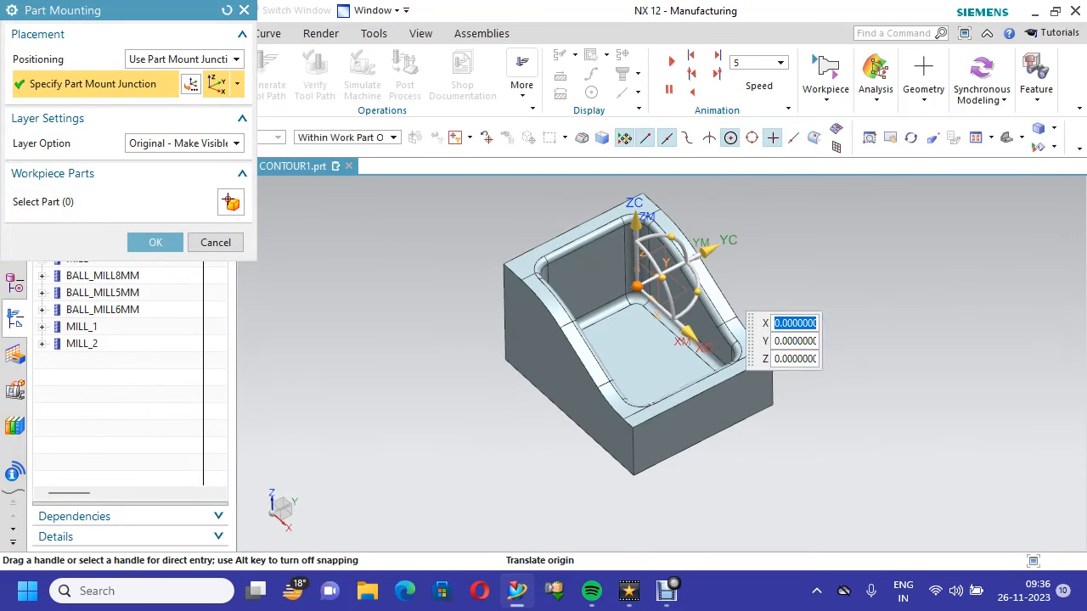
click(504, 359)
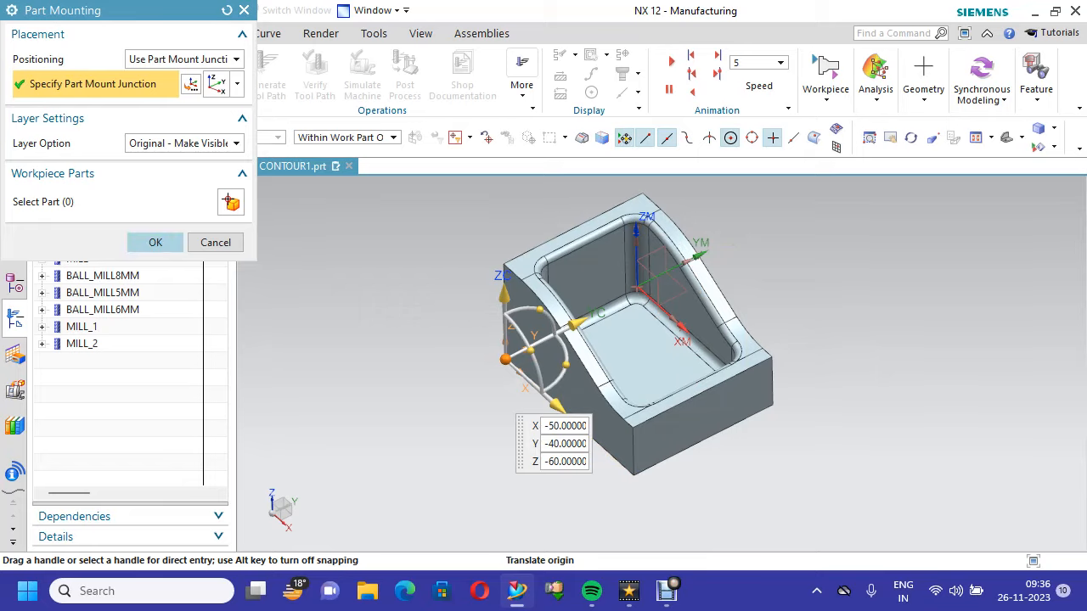
click(155, 241)
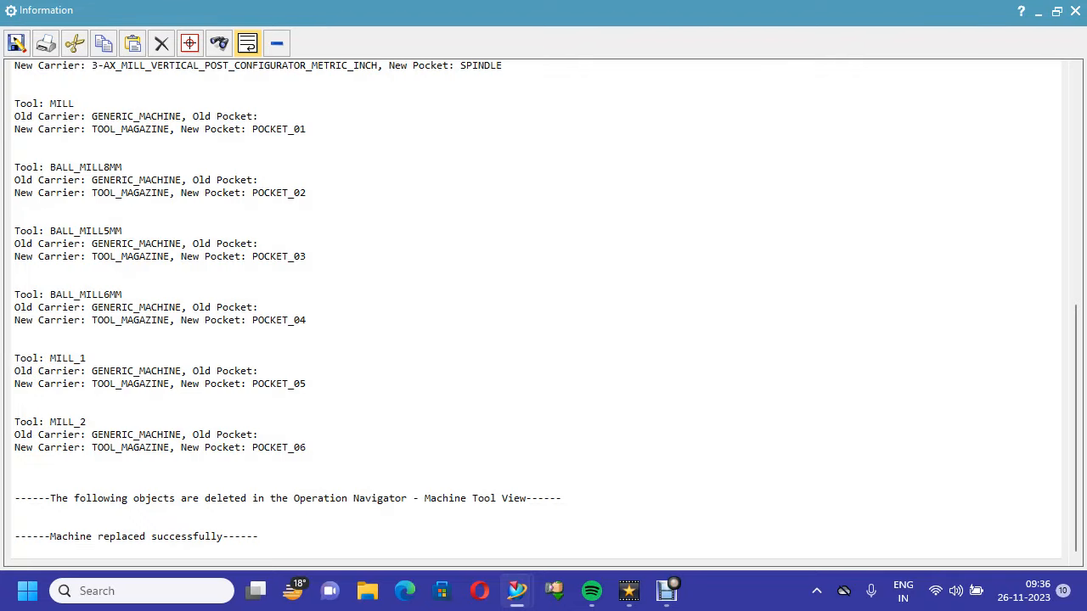
click(1074, 11)
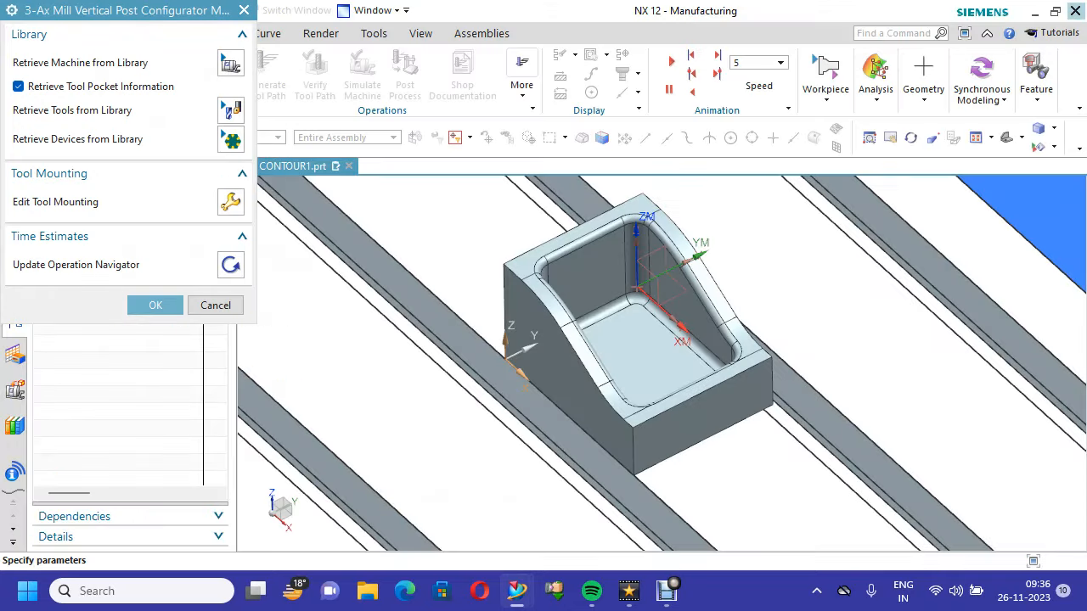
scroll(844, 304, down, 7)
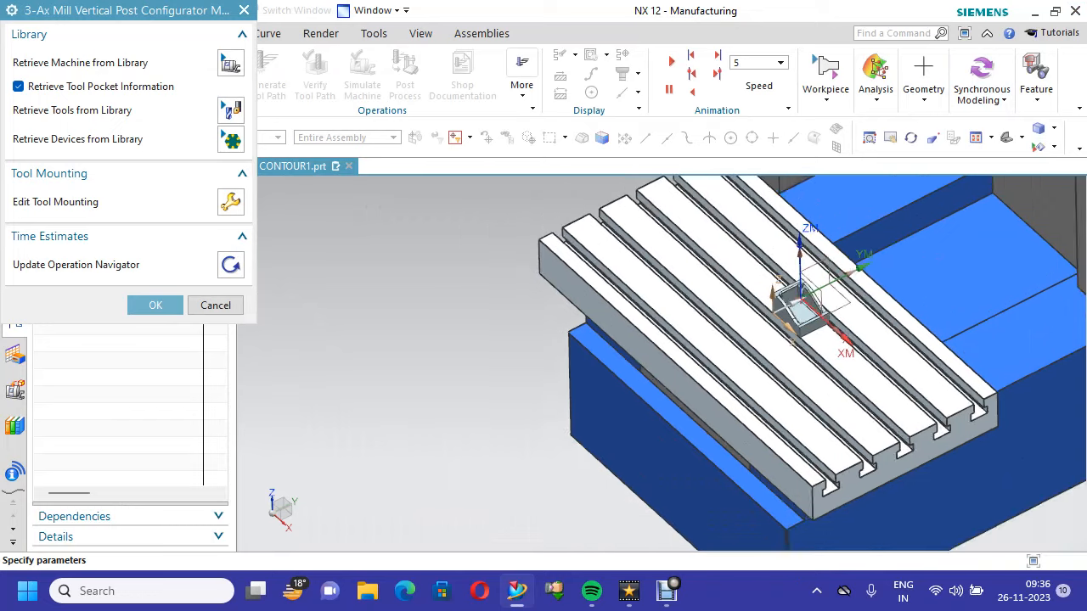
scroll(844, 304, up, 5)
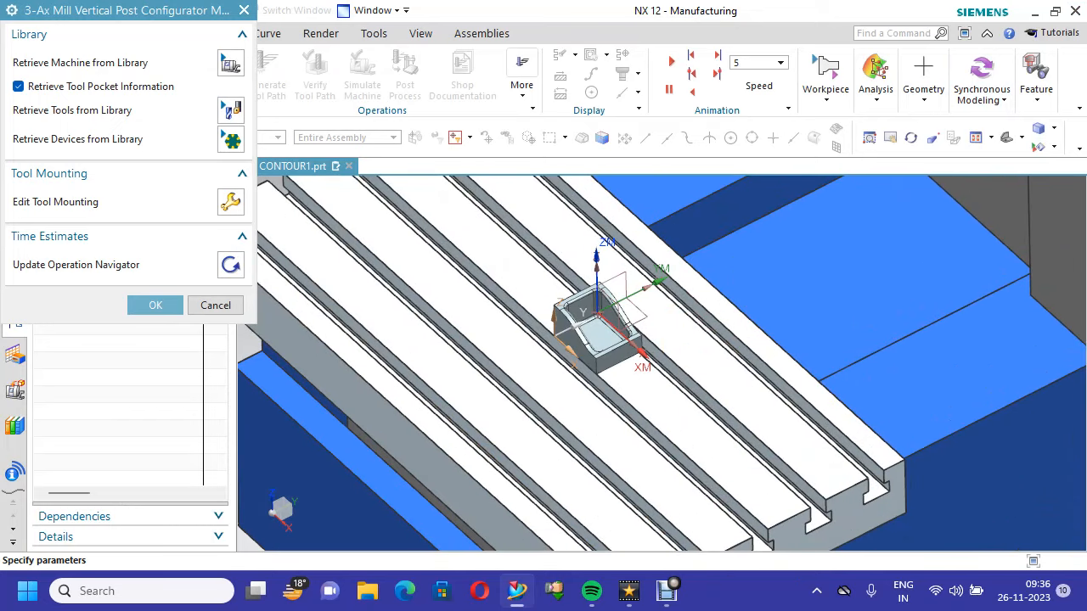
click(155, 305)
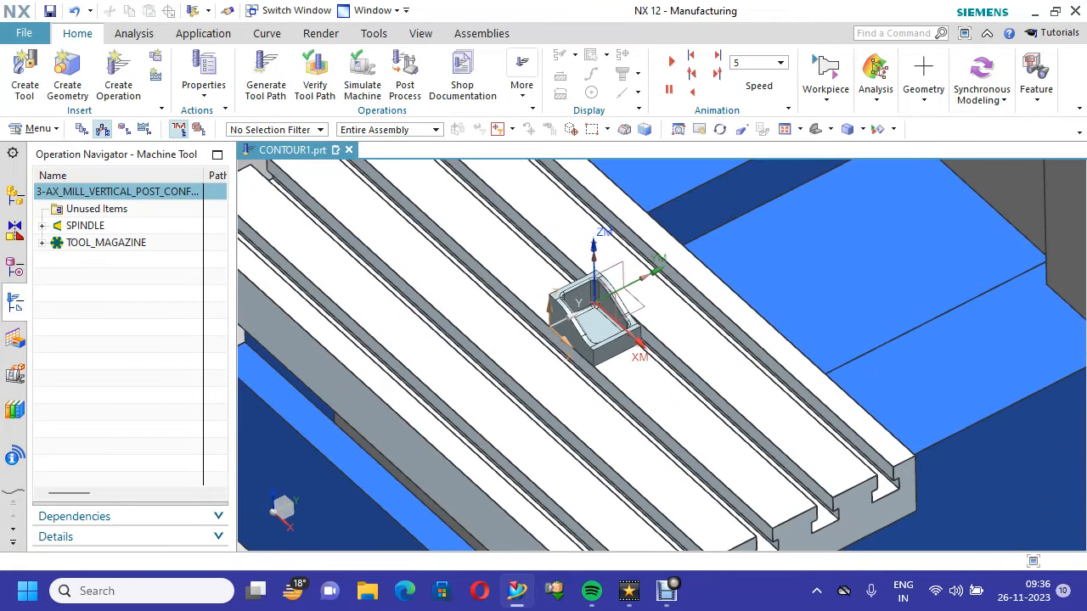
Simulate the machine with material removal enabled, running the animation at speed 7 and raising it to 10
click(362, 79)
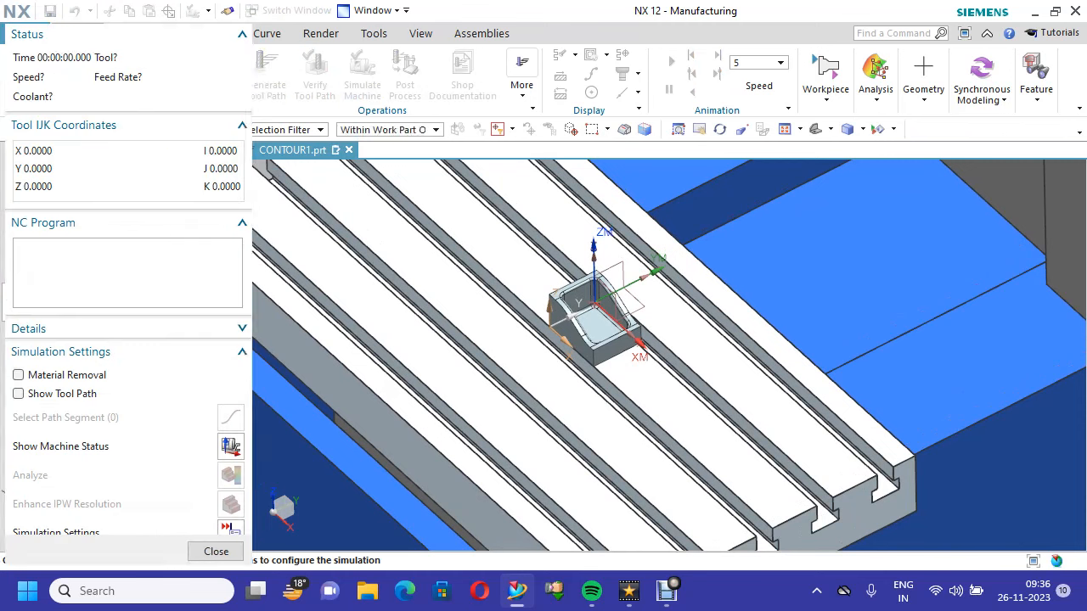
click(19, 374)
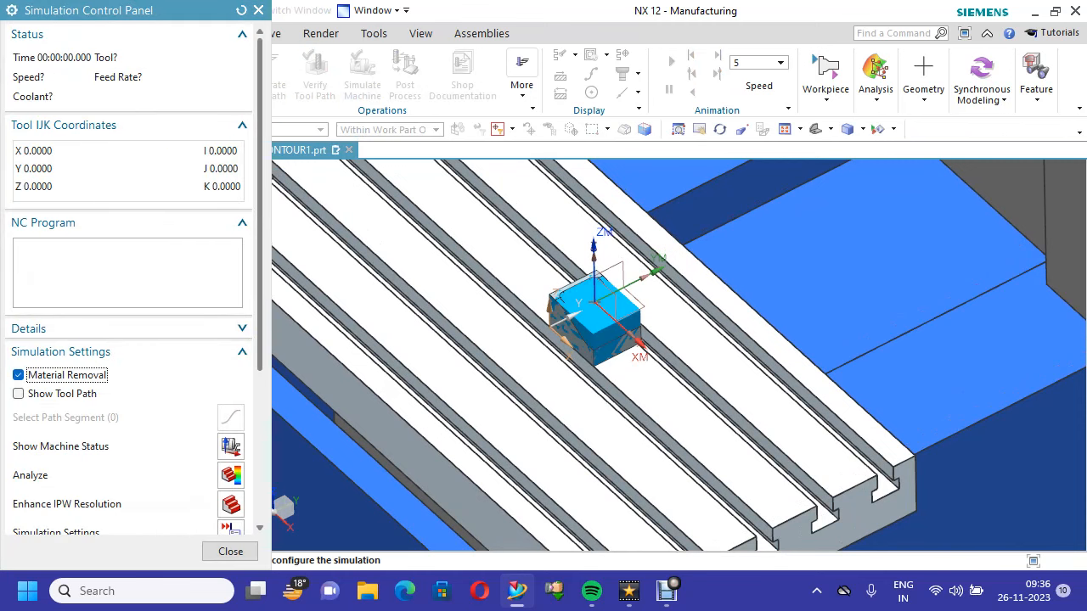
scroll(132, 340, down, 3)
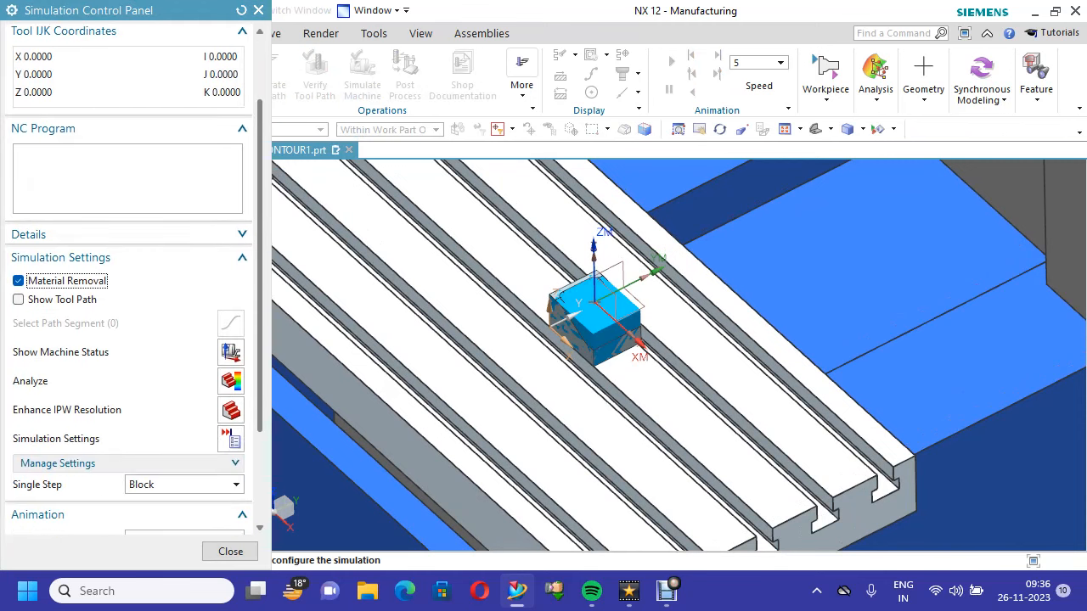
scroll(645, 343, up, 3)
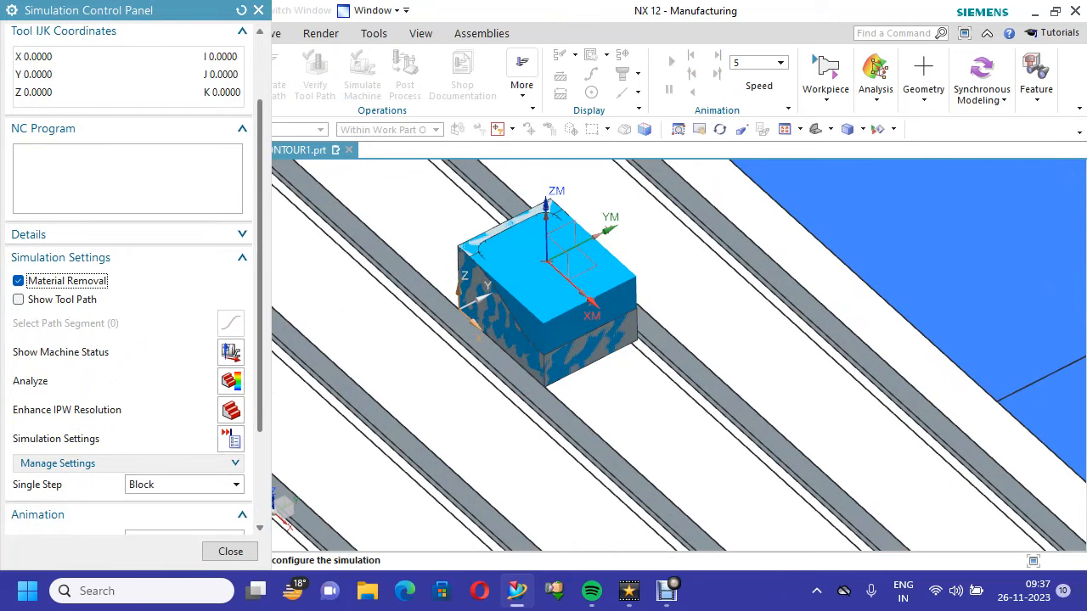
scroll(128, 424, down, 3)
drag(133, 441, 166, 442)
click(130, 482)
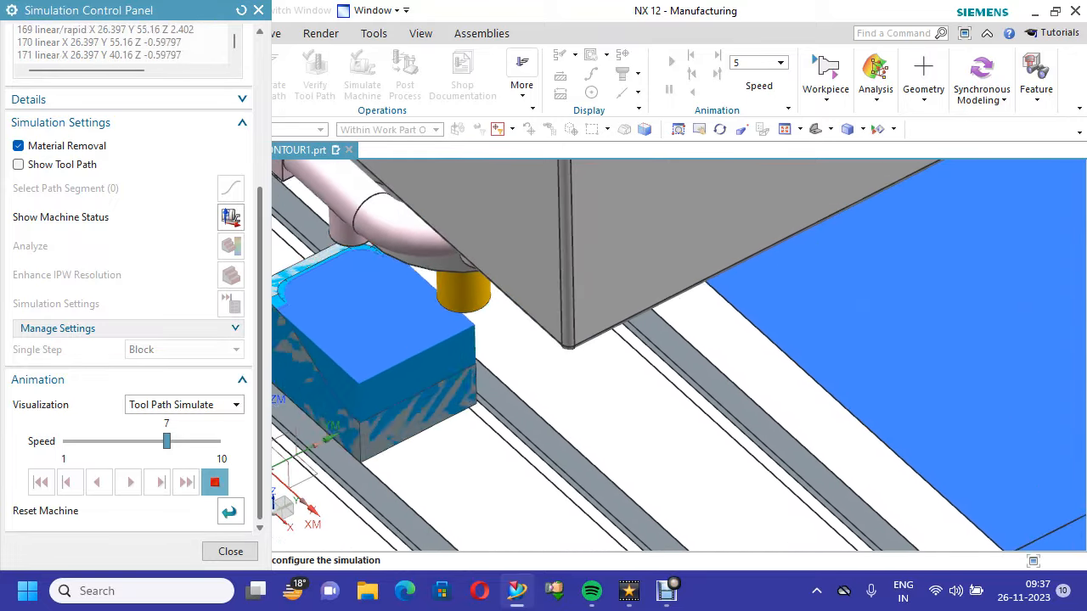
drag(167, 441, 217, 441)
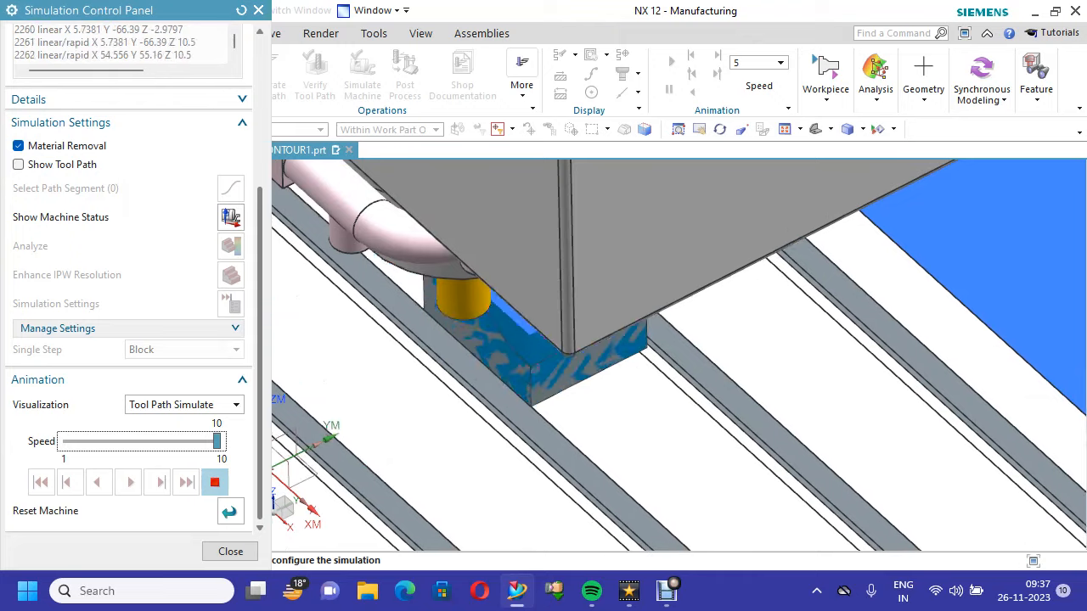
Close the machine simulation and remove the 3-axis vertical mill from the setup
click(230, 551)
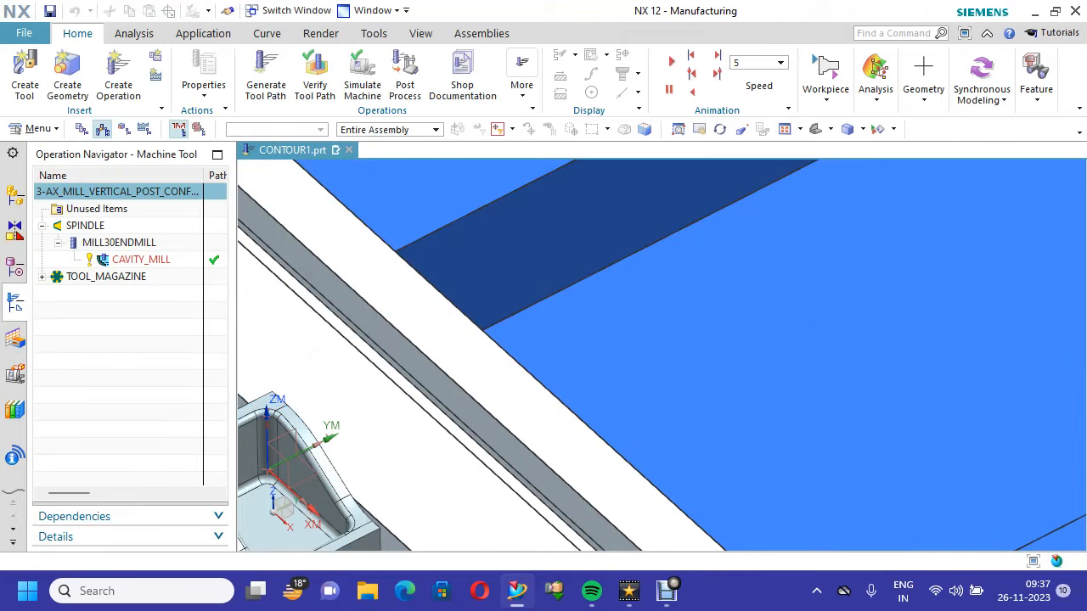
right_click(159, 192)
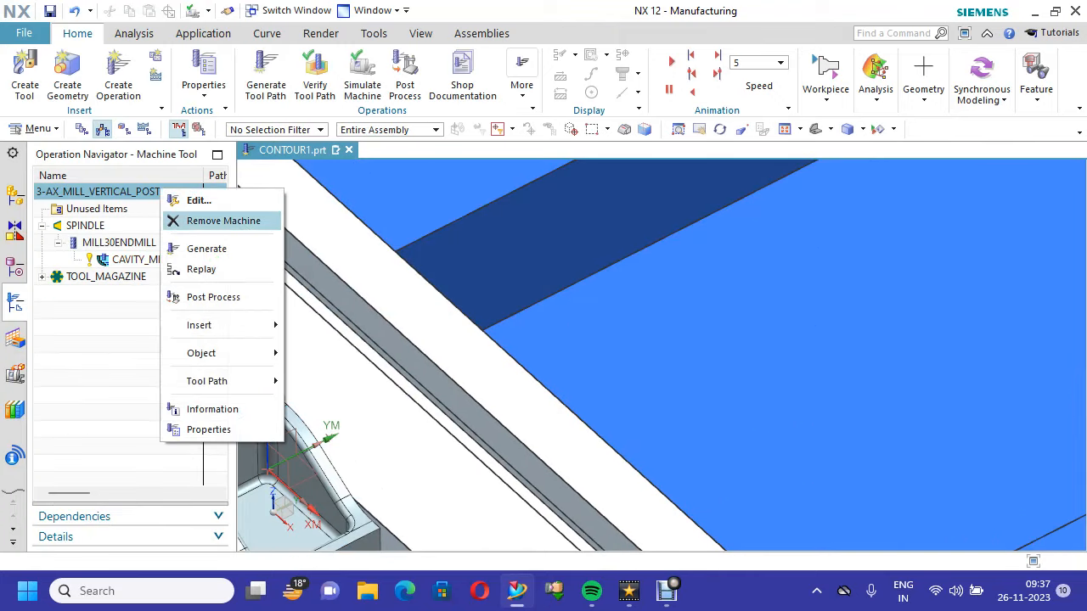
click(219, 221)
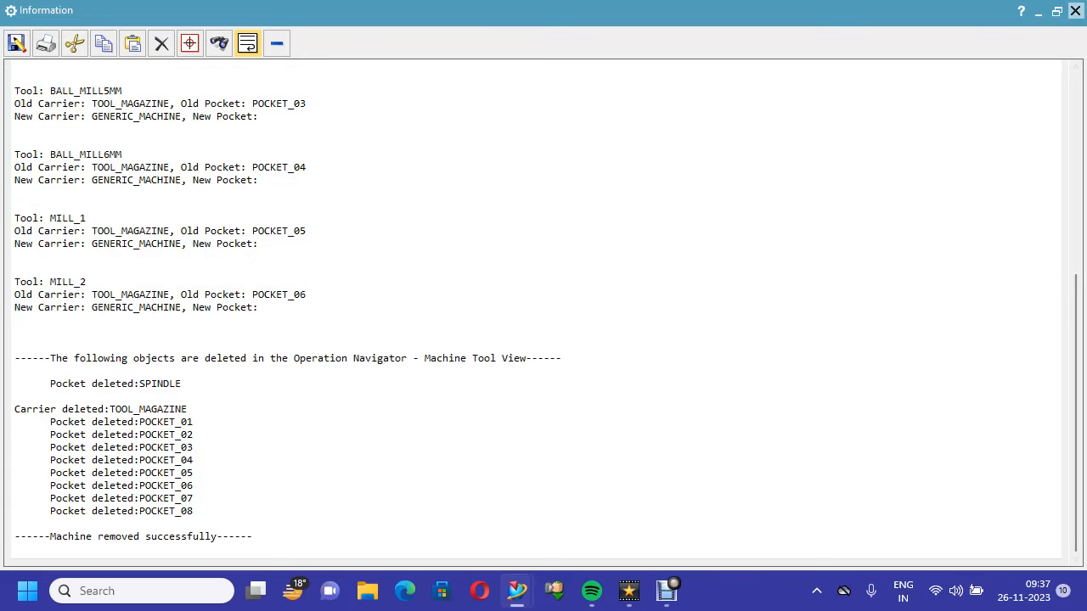
Close the machine removal report and generate shop documentation using the Operation List Select (HTML/Excel) format with output display on
click(1075, 10)
right_click(566, 219)
click(597, 249)
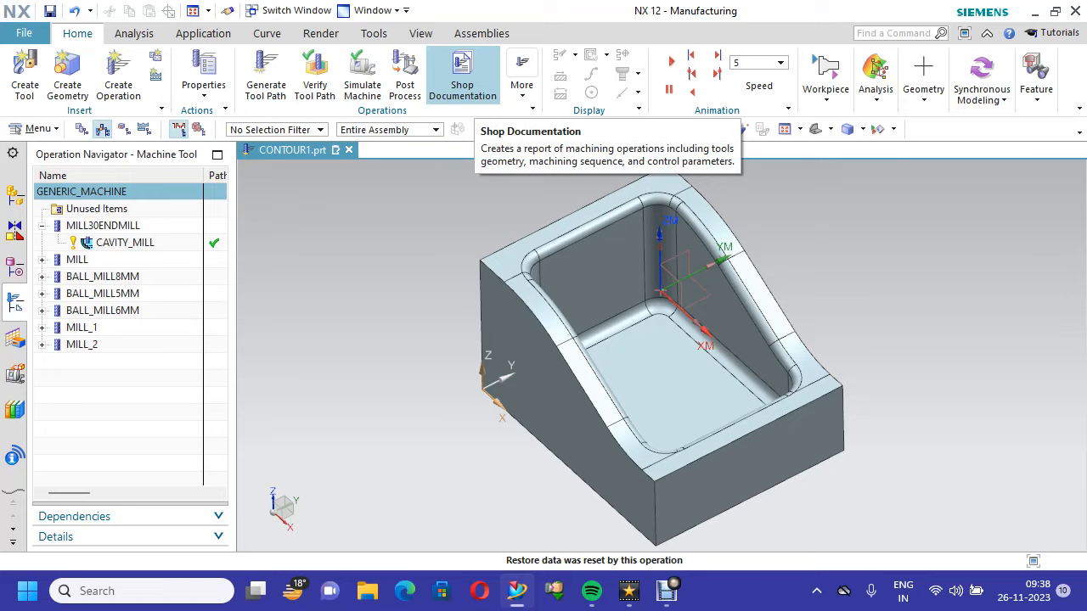
click(462, 77)
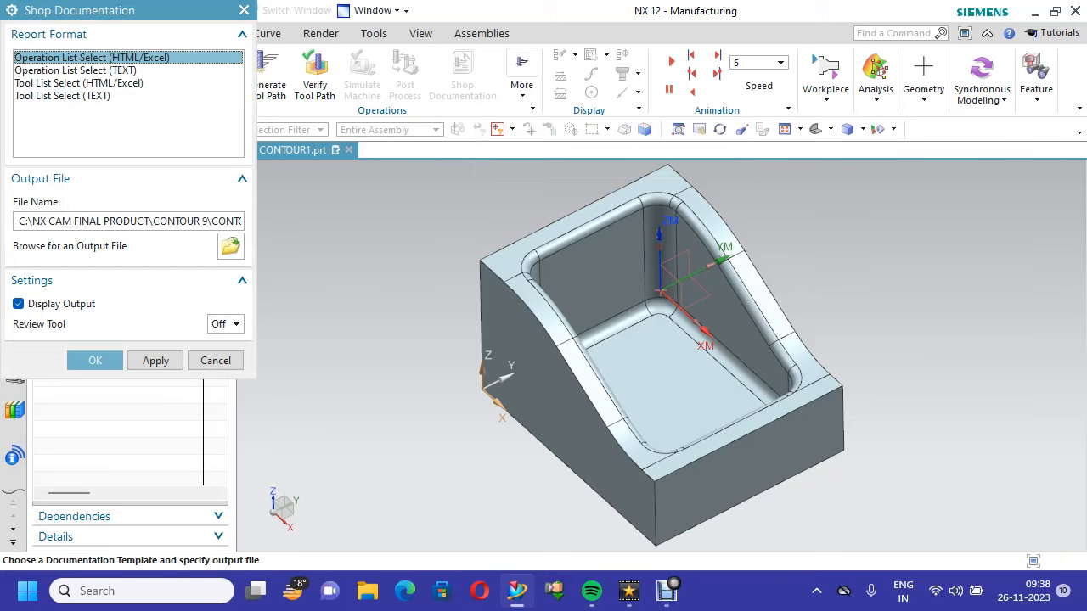
click(95, 360)
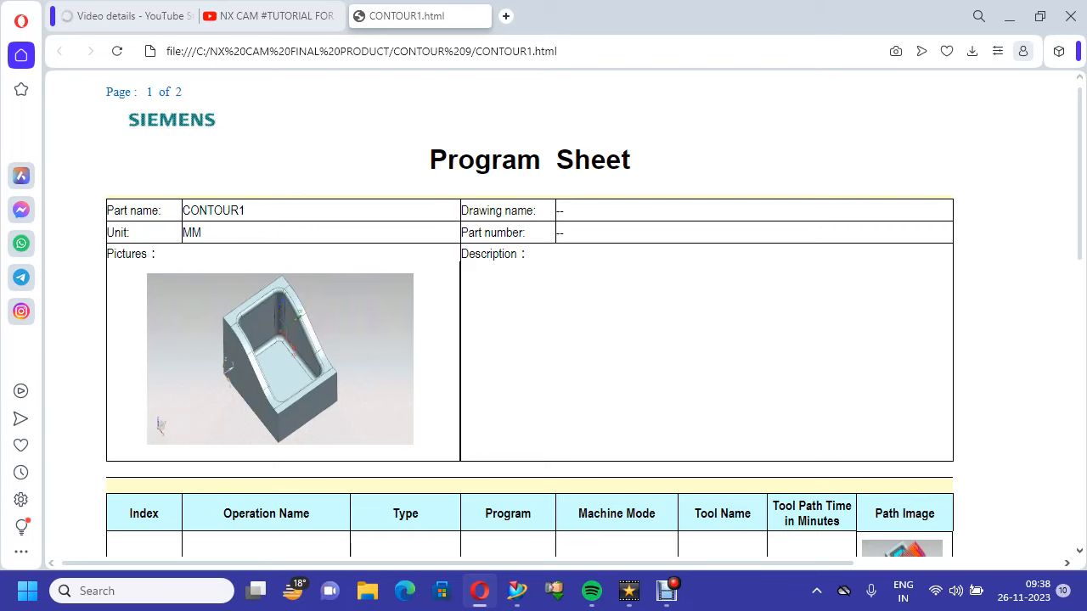
Review both pages of the program sheet, checking each operation's type, tool, tool path time and path image
scroll(529, 314, down, 5)
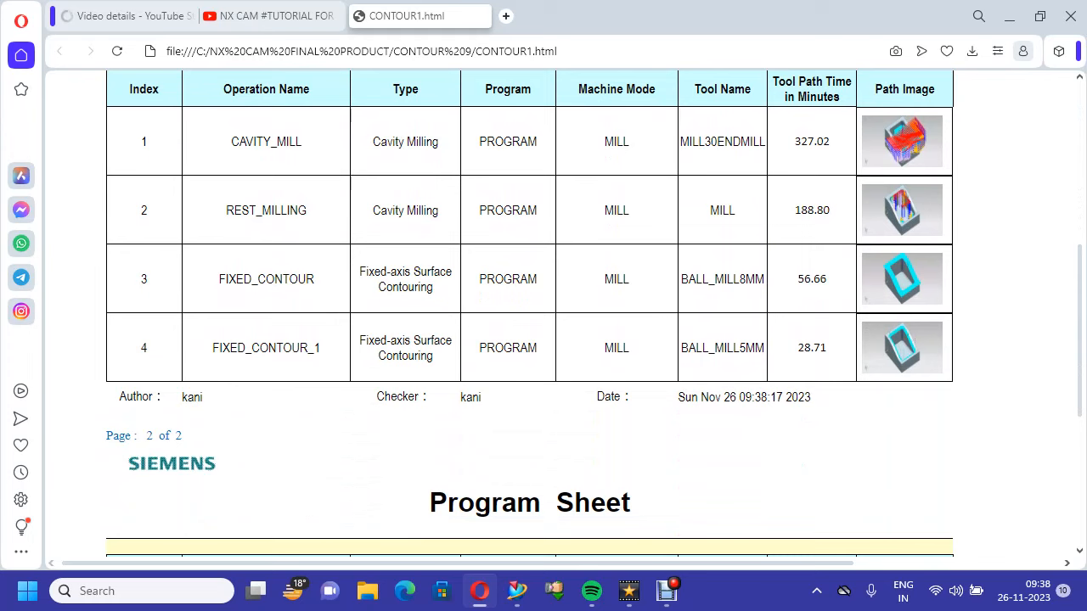
scroll(530, 313, down, 1)
scroll(530, 314, down, 2)
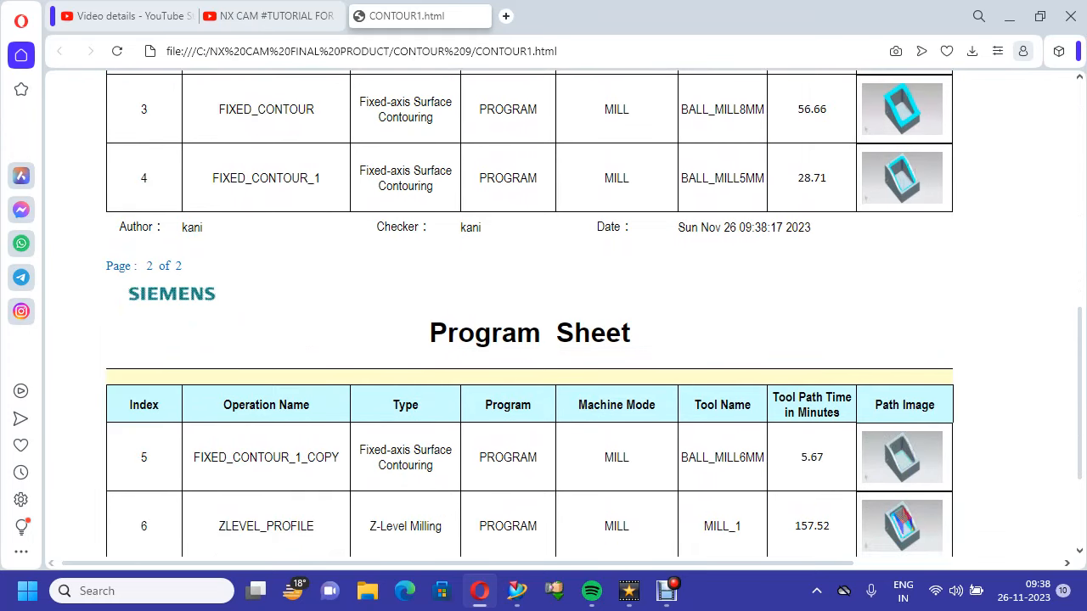
scroll(529, 314, down, 1)
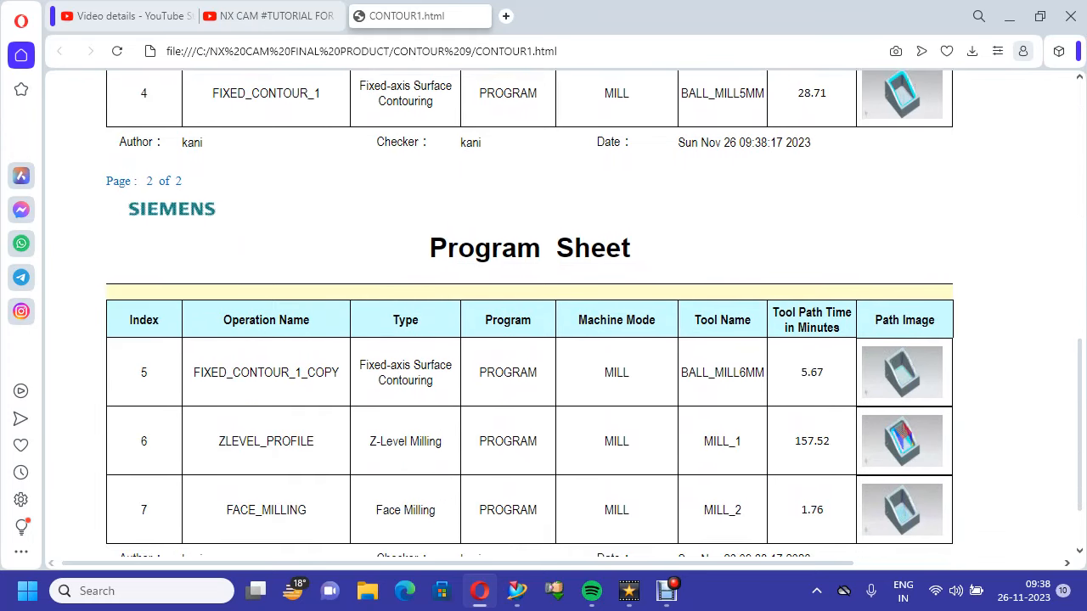
scroll(530, 314, up, 3)
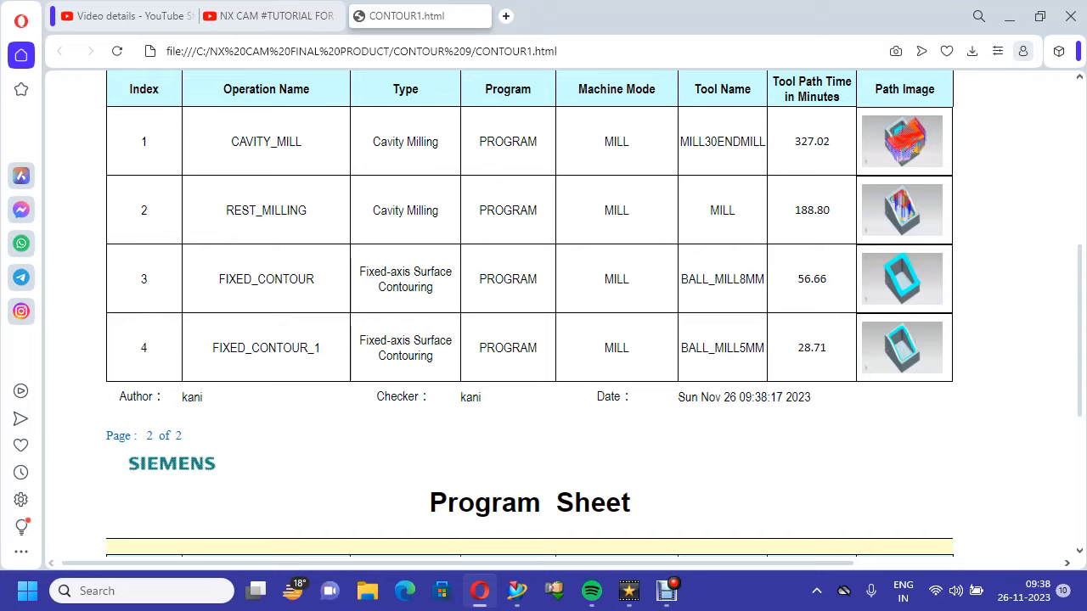
scroll(530, 314, down, 1)
scroll(530, 314, up, 2)
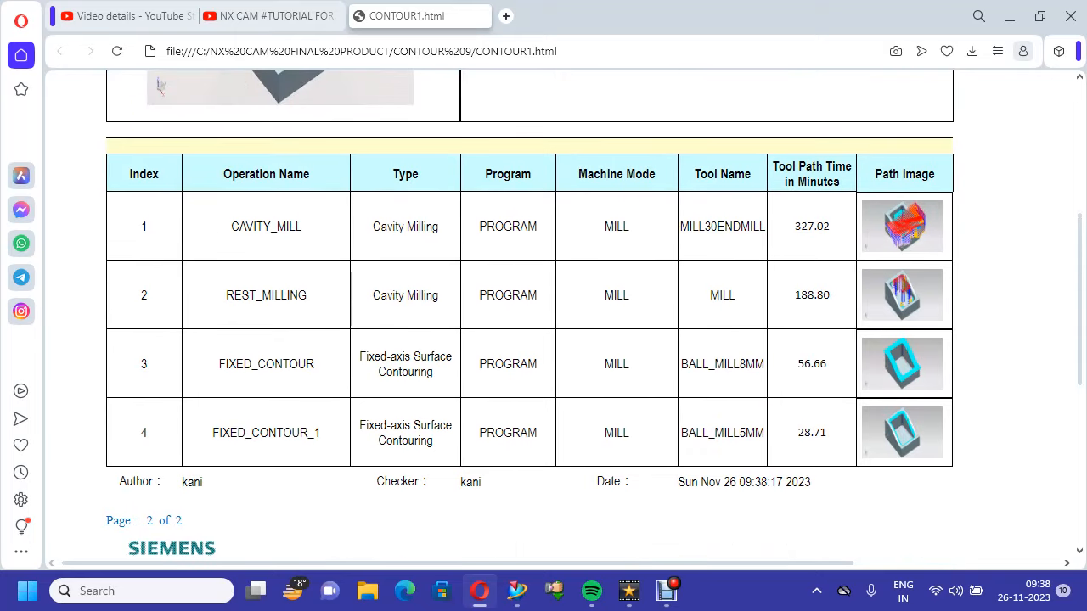
scroll(530, 314, down, 5)
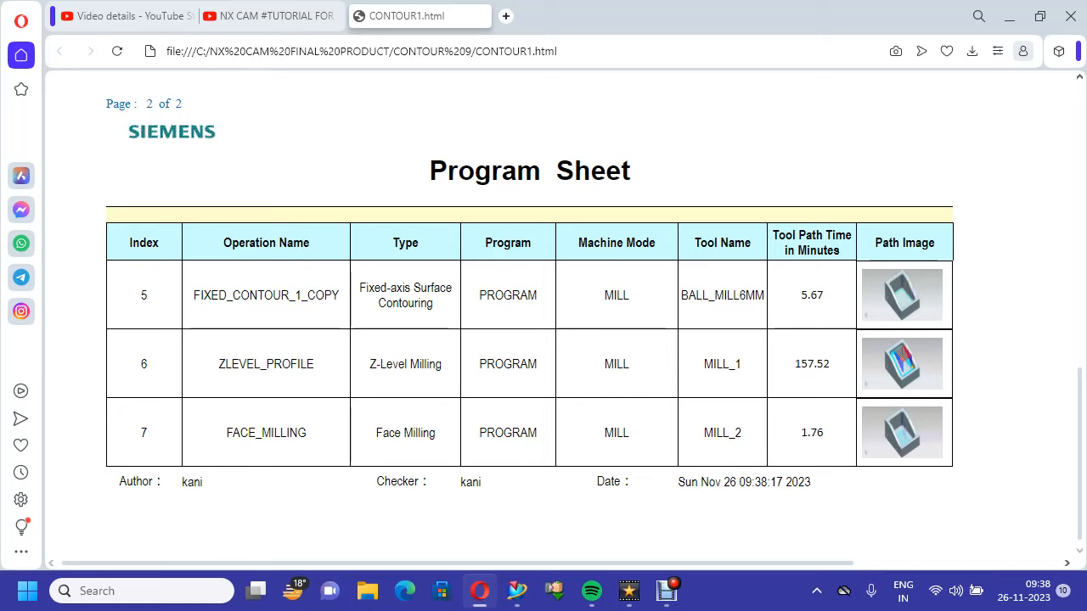
scroll(160, 177, up, 6)
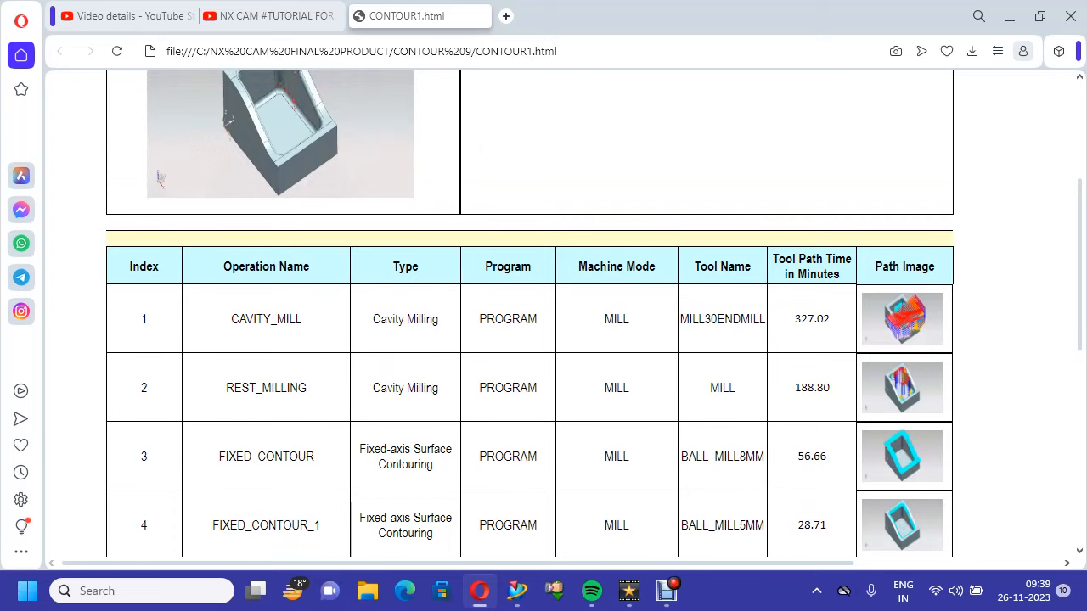
Close the program sheet and the information window, and save the part
click(1070, 16)
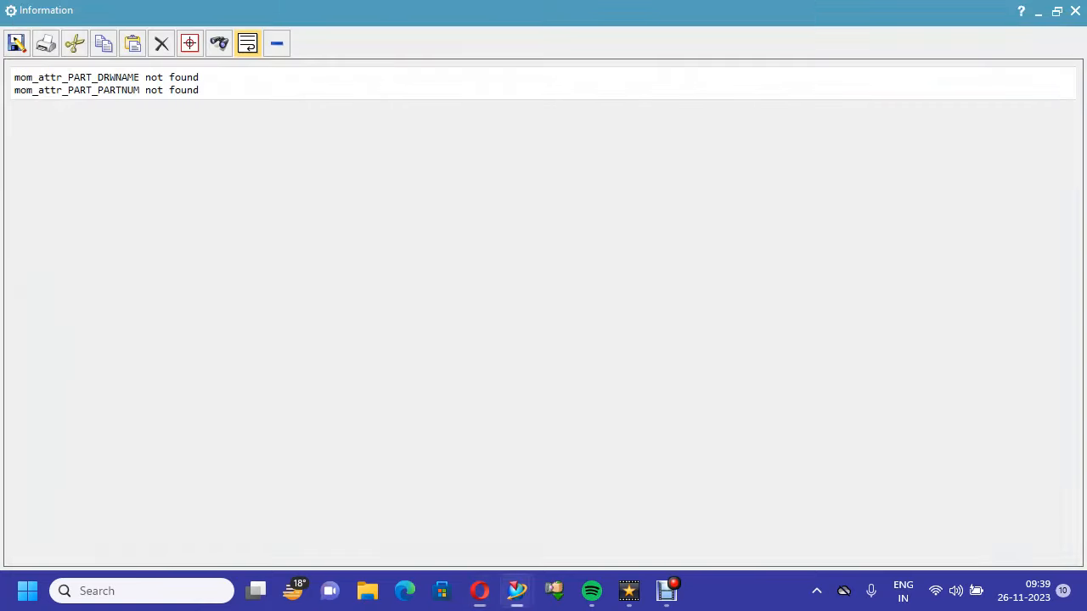
click(1075, 10)
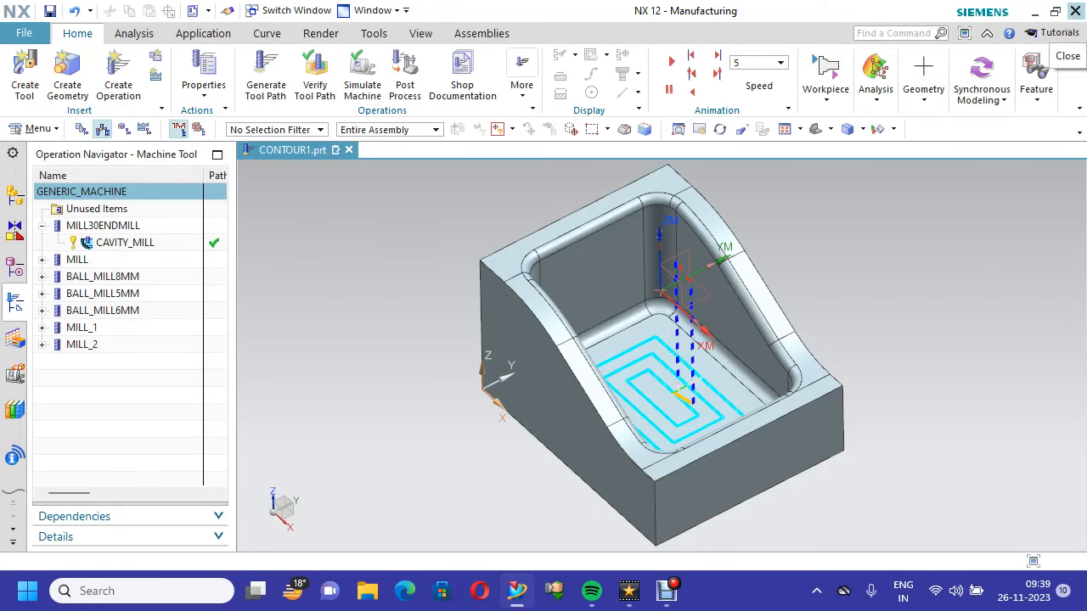
click(50, 11)
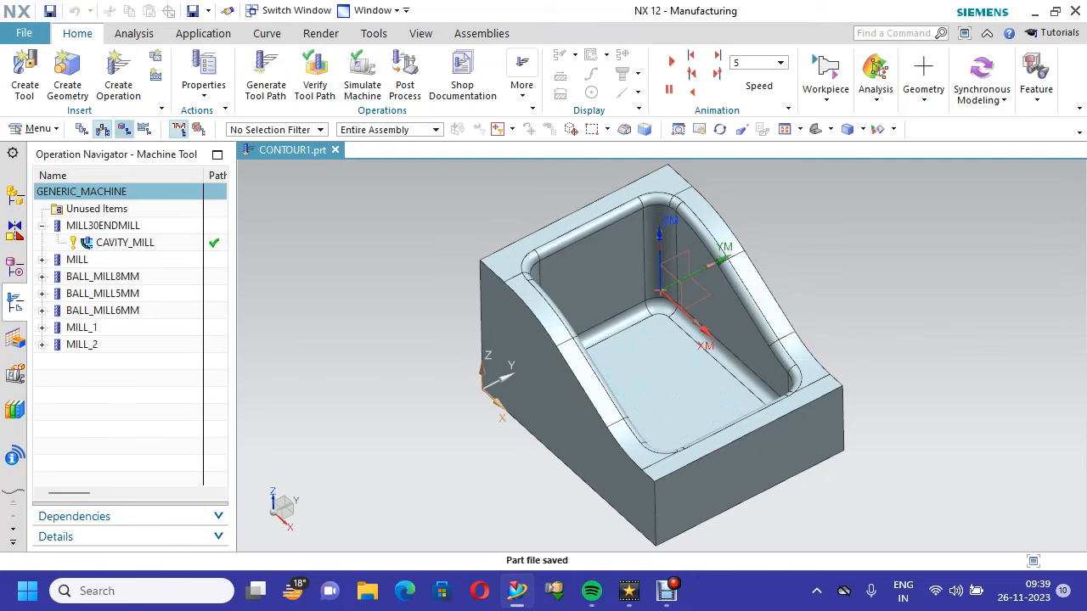
List the operations by geometry and inspect the tool paths of FIXED_CONTOUR_1, FIXED_CONTOUR_1_COPY, ZLEVEL_PROFILE and FACE_MILLING
click(124, 130)
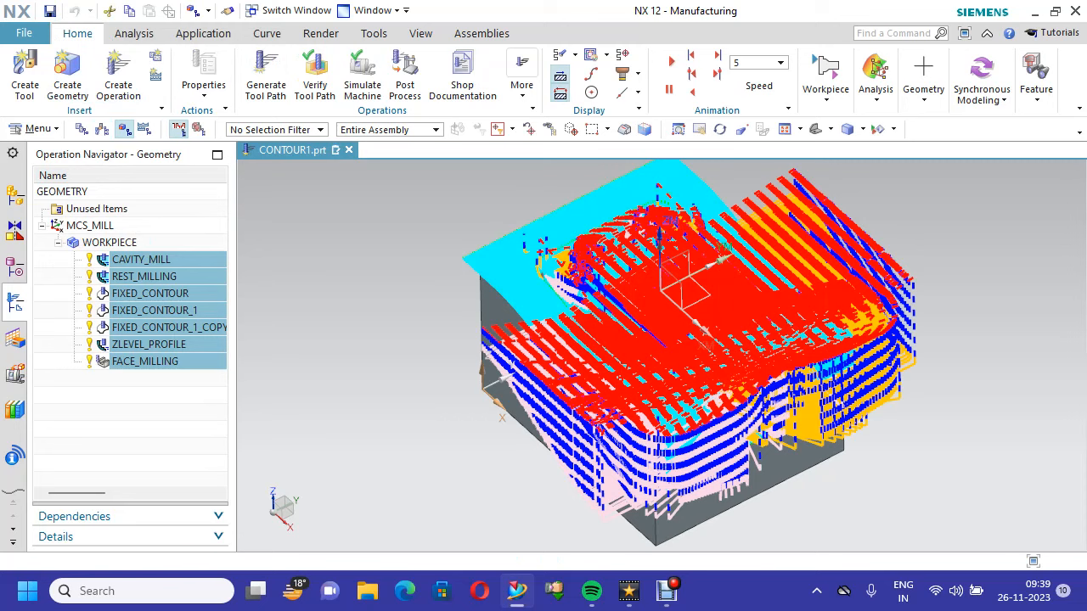
key(Escape)
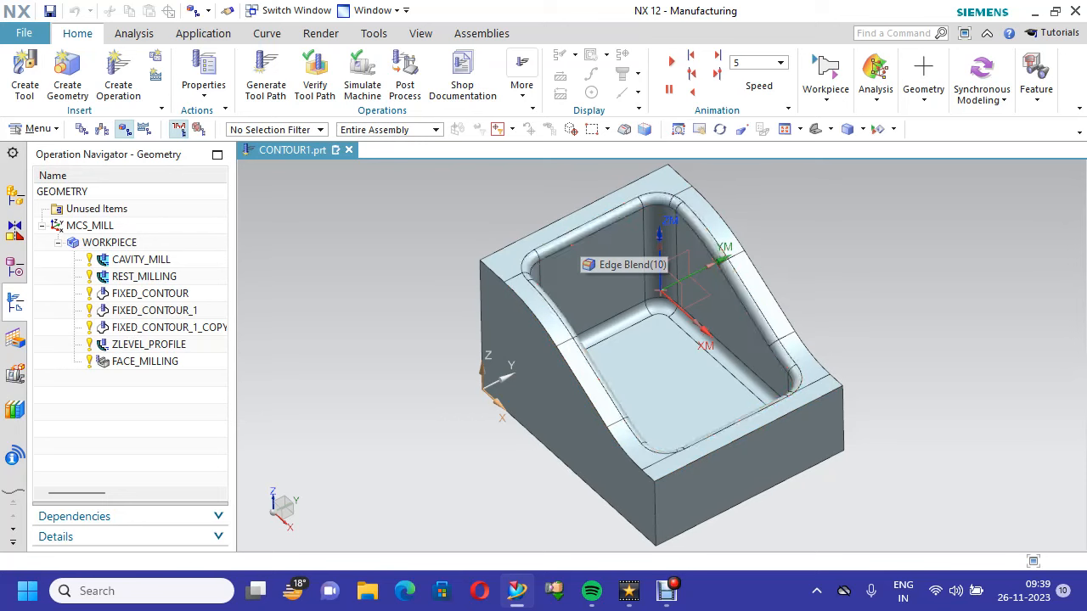
click(143, 311)
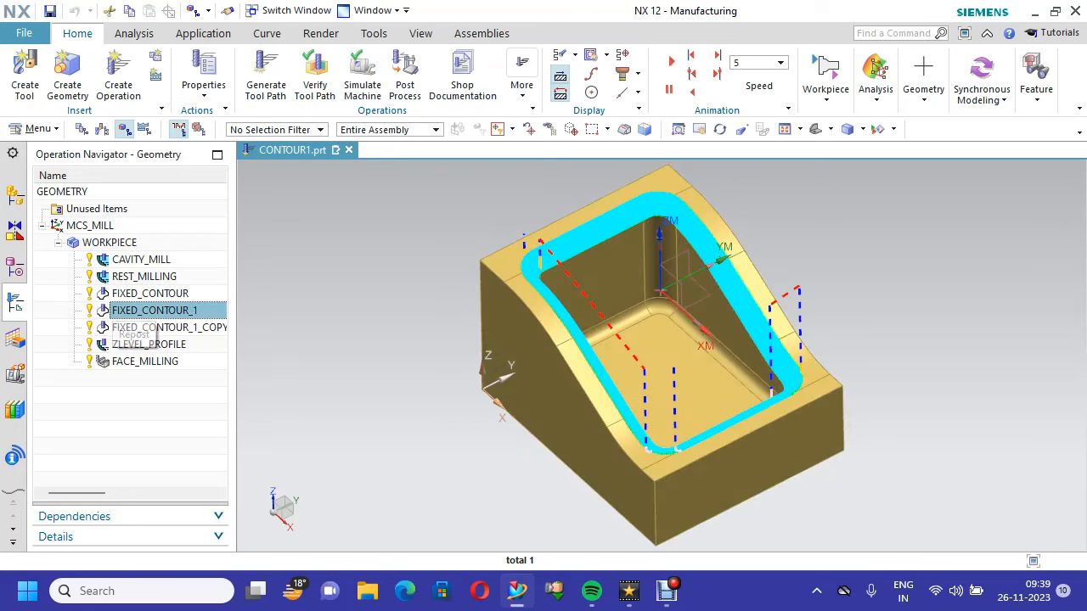
click(161, 327)
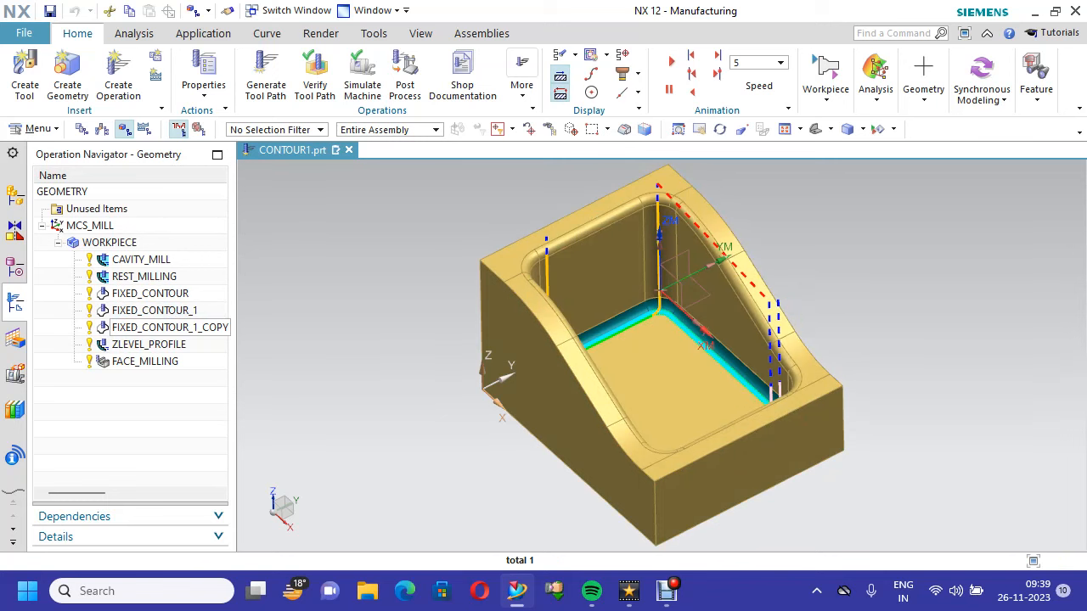
click(106, 328)
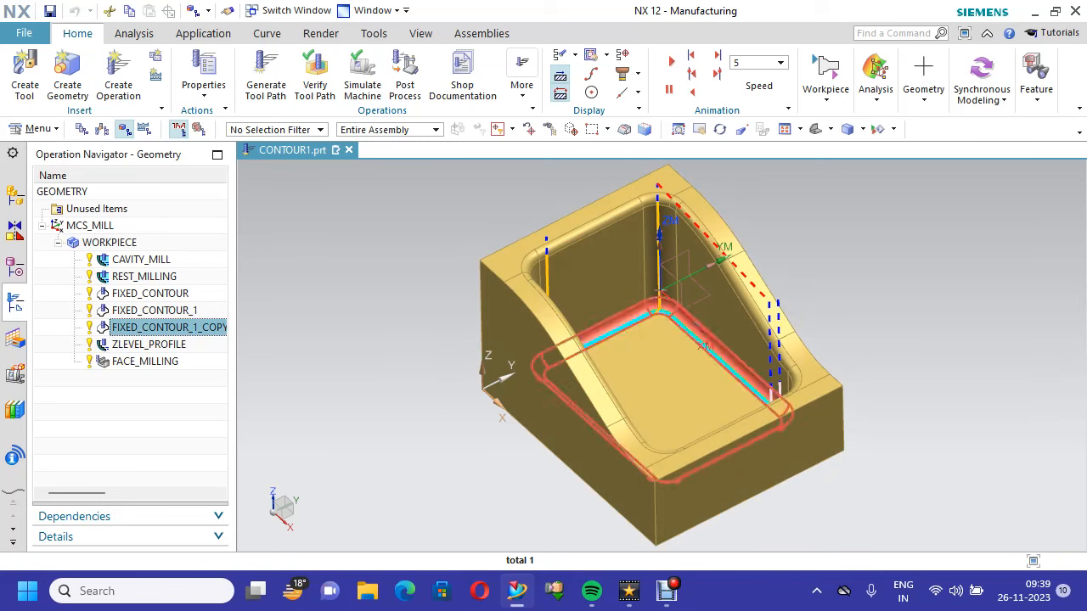
click(149, 345)
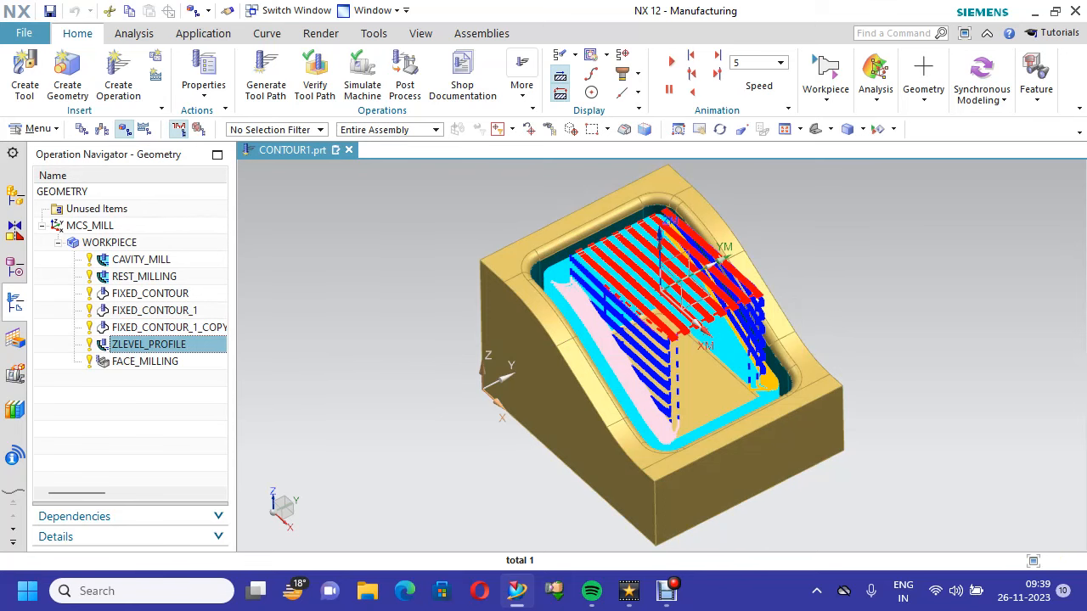
click(145, 361)
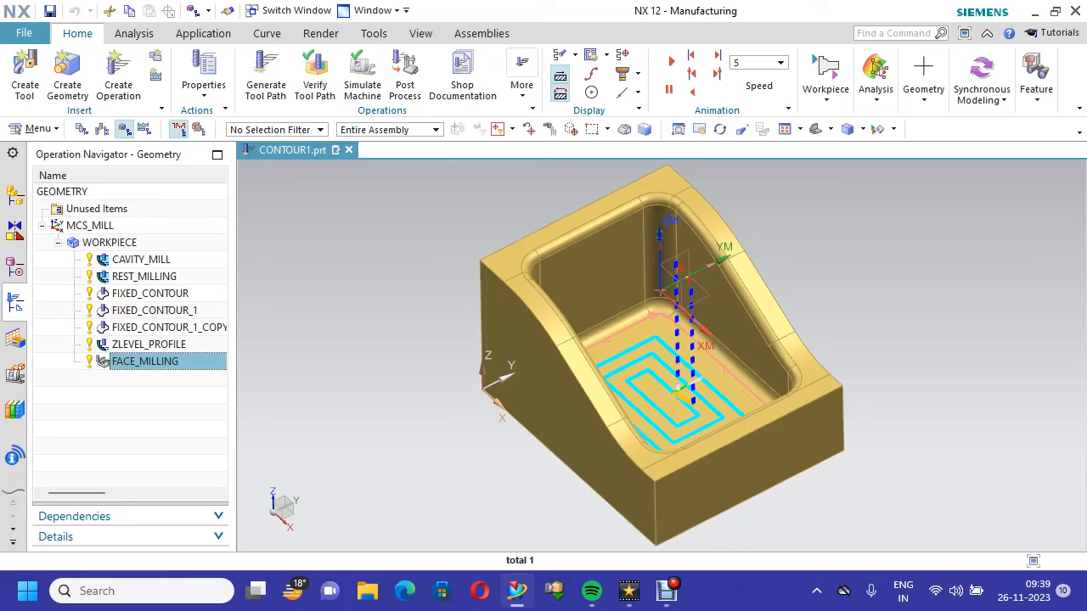
Save the part, and save and close all loaded parts while keeping the session running
key(ctrl+s)
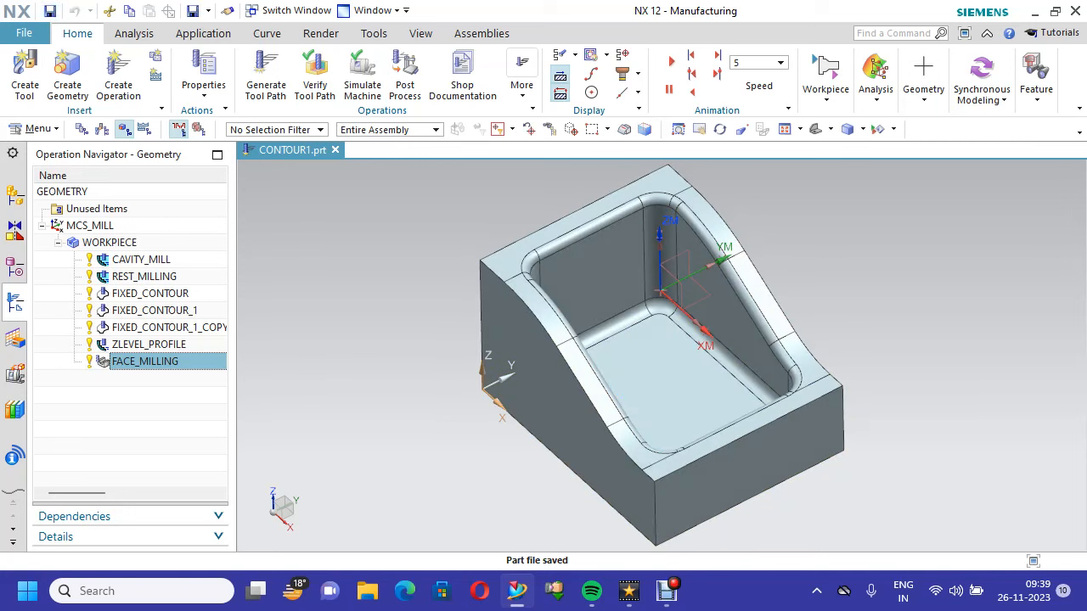
click(24, 33)
mouse_move(85, 105)
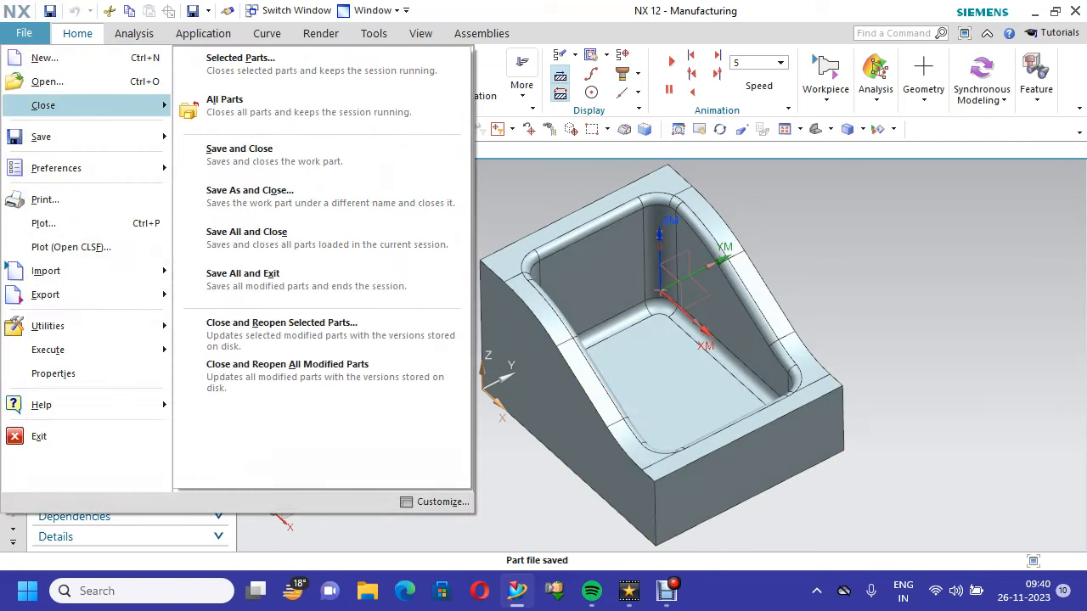
click(255, 238)
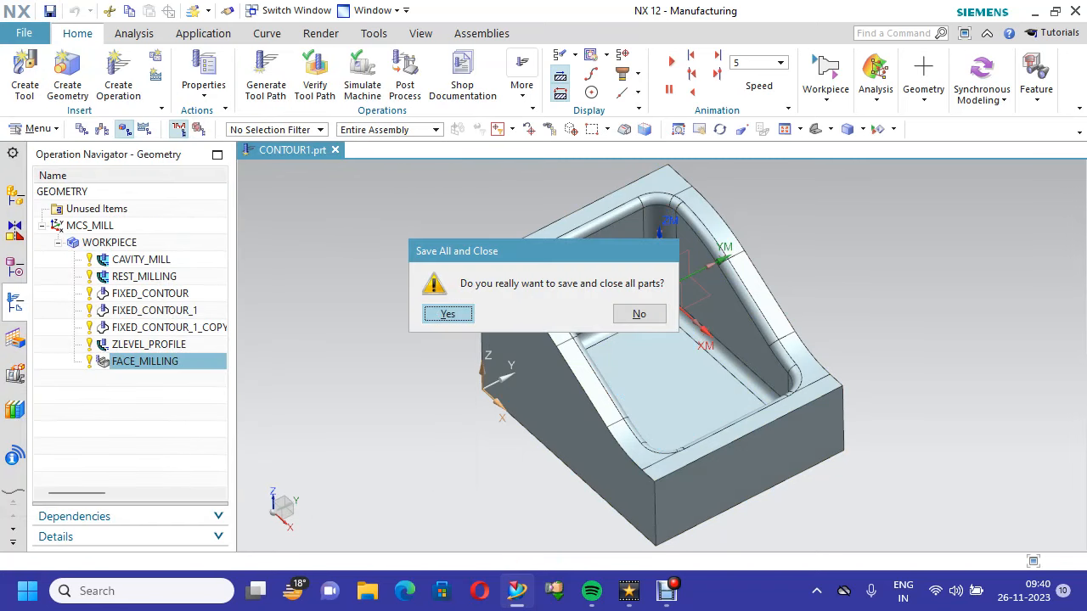
click(447, 314)
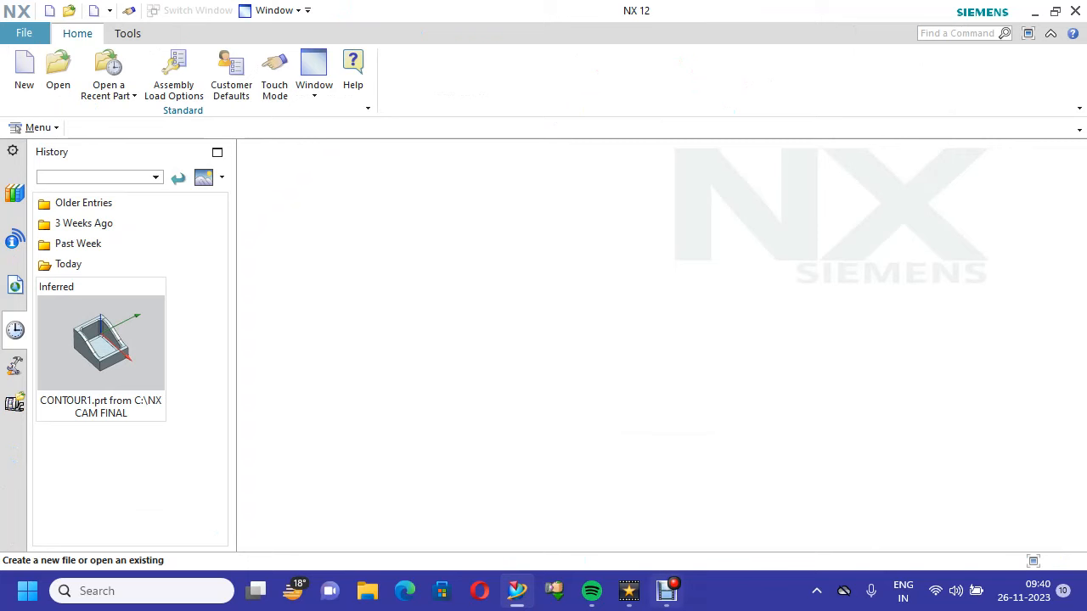
click(667, 591)
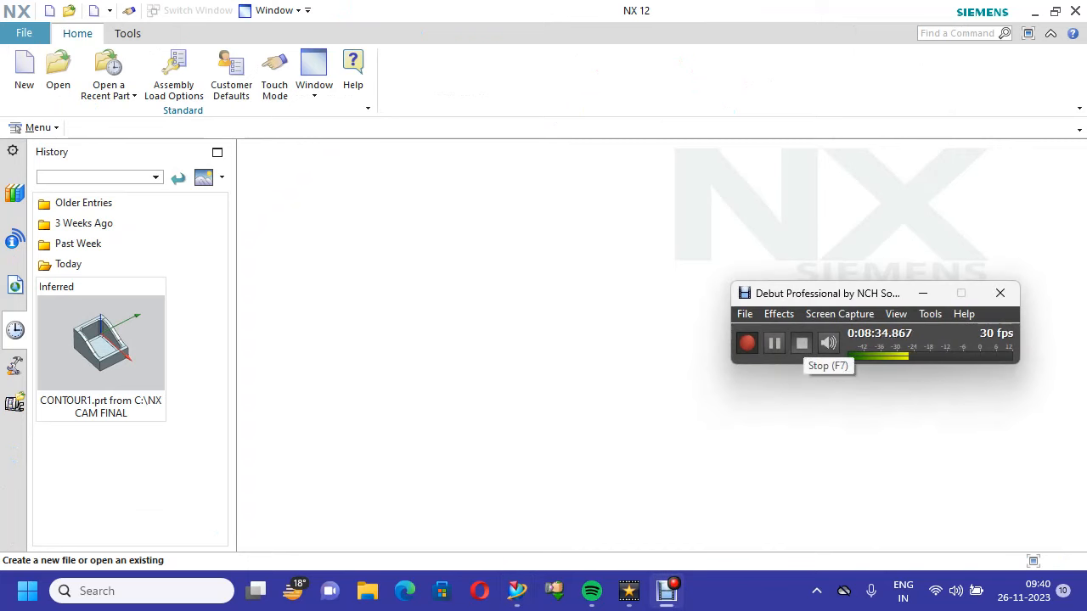